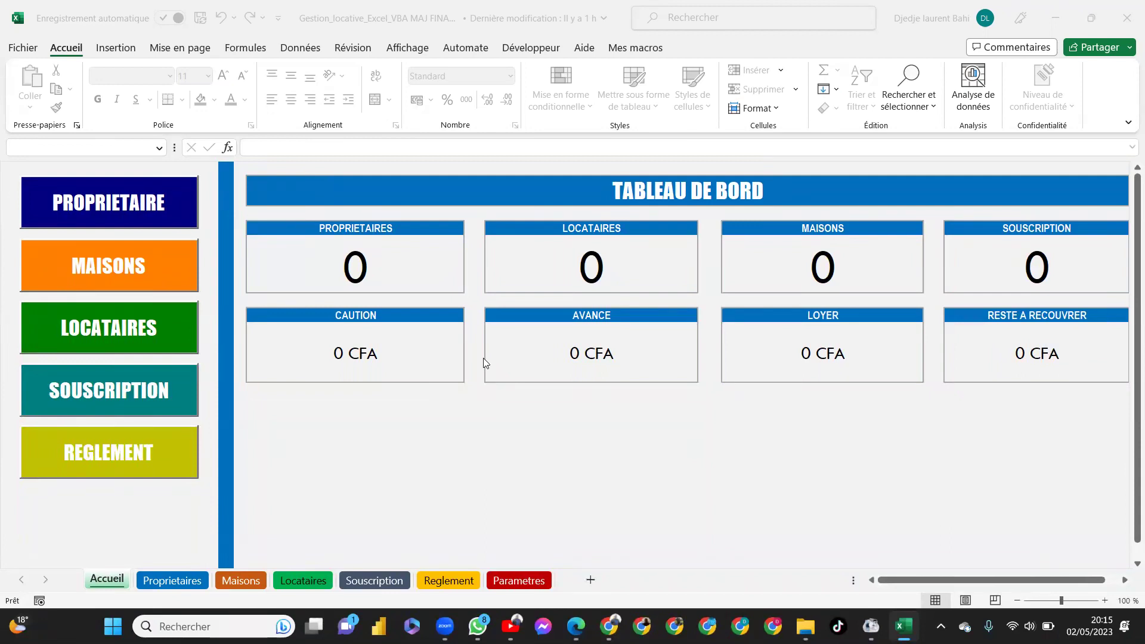
Add a first owner with the owner's full name and phone number, then close the owners list
click(134, 465)
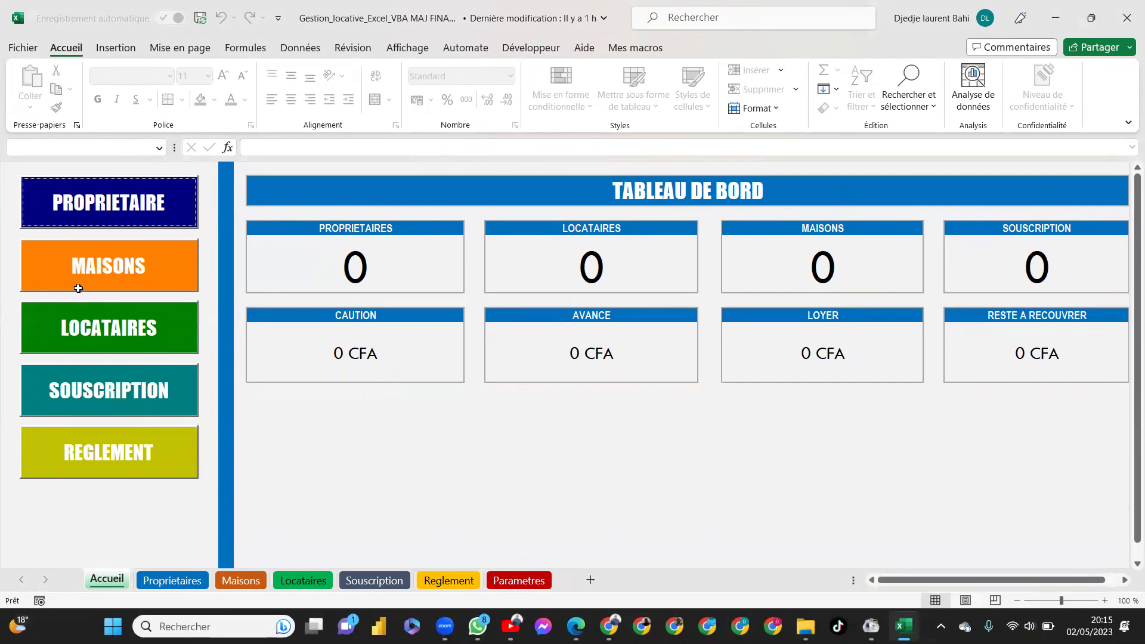
click(127, 210)
click(775, 161)
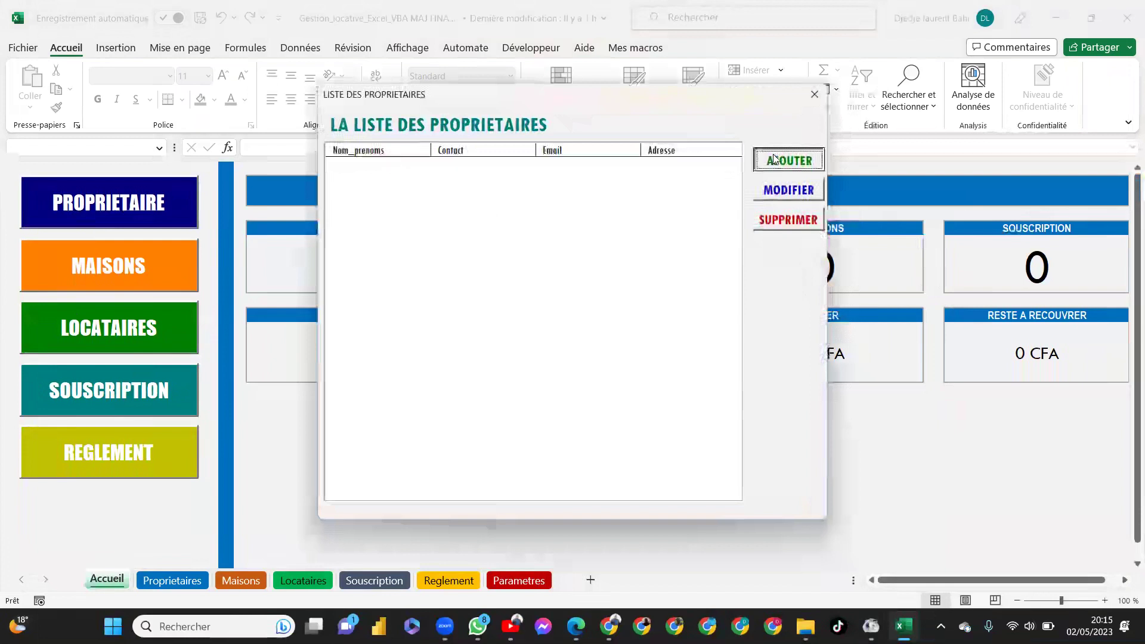
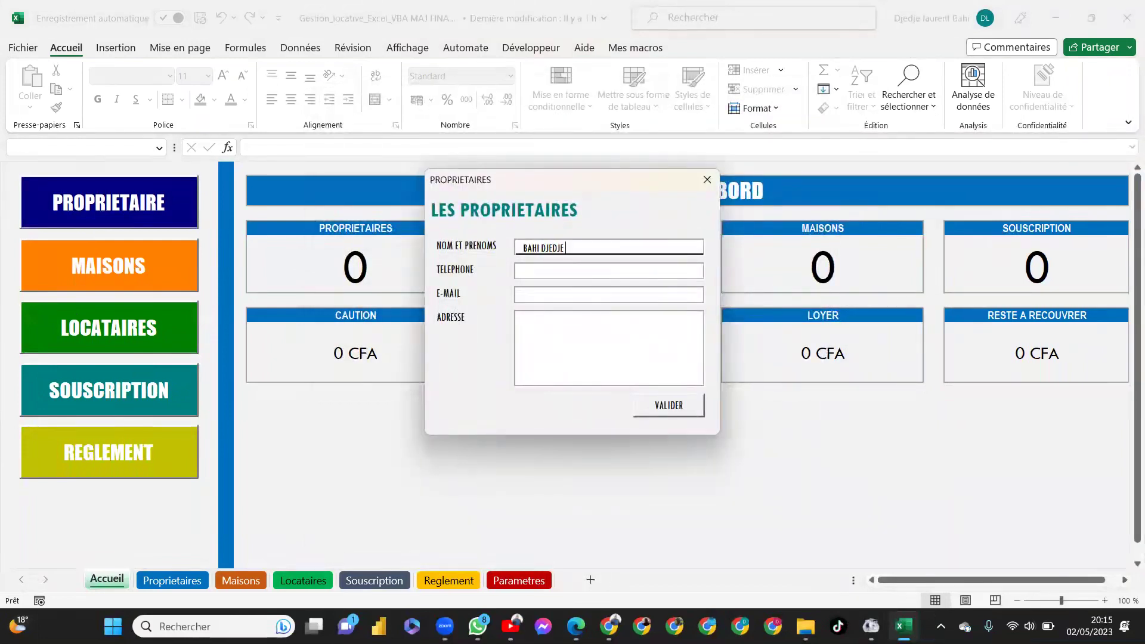
click(597, 272)
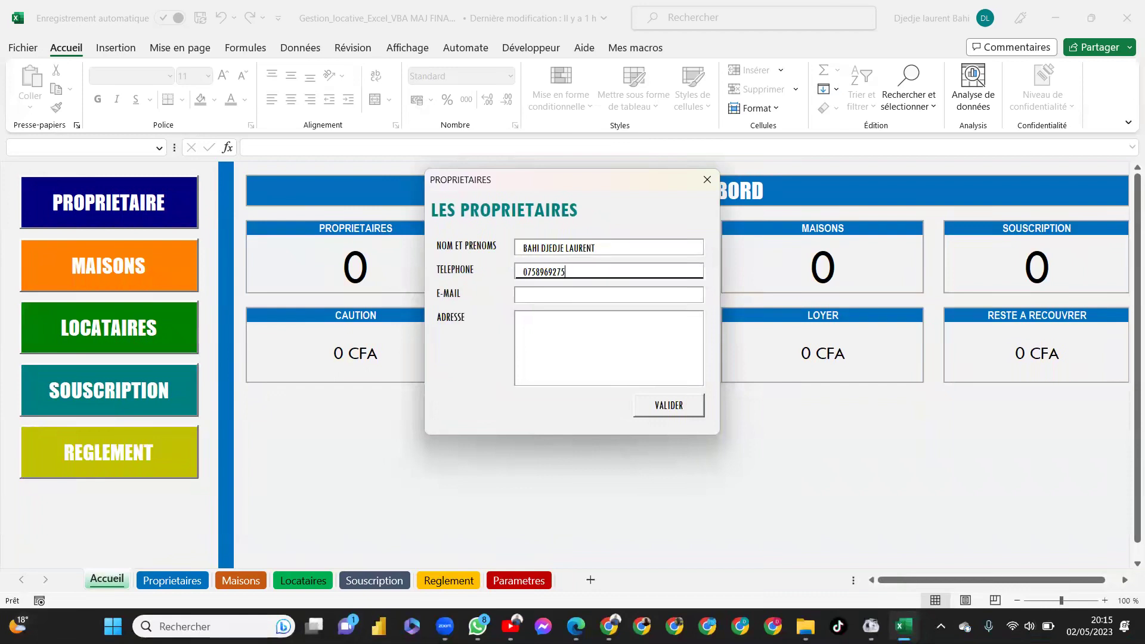
click(660, 411)
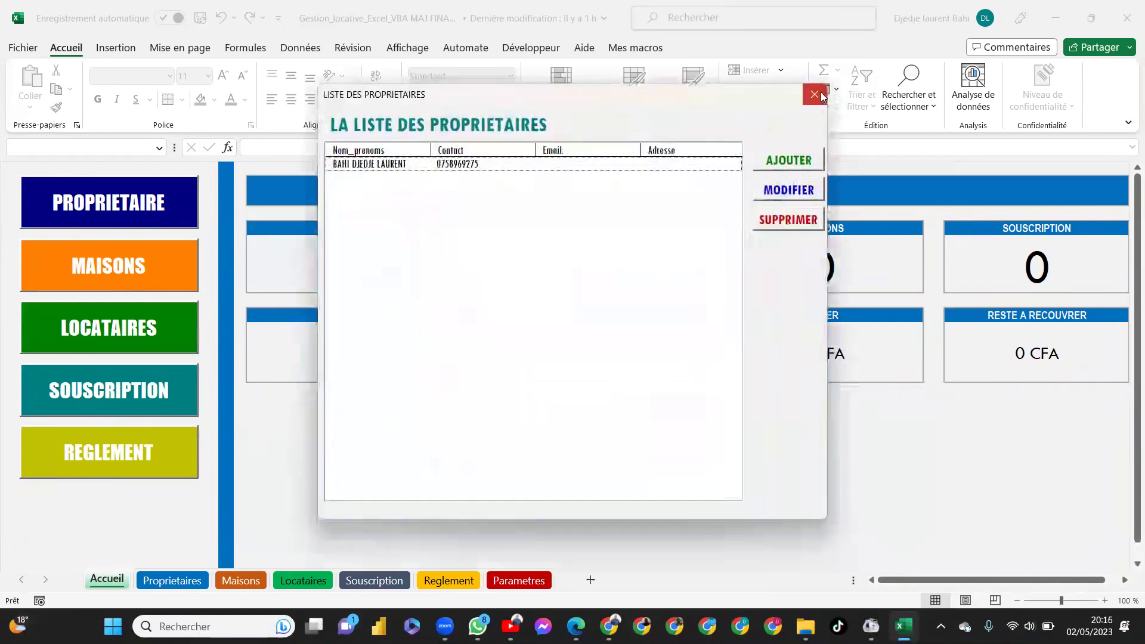
click(813, 95)
Start a new house for the registered owner with construction type Maison basse
click(165, 257)
click(784, 154)
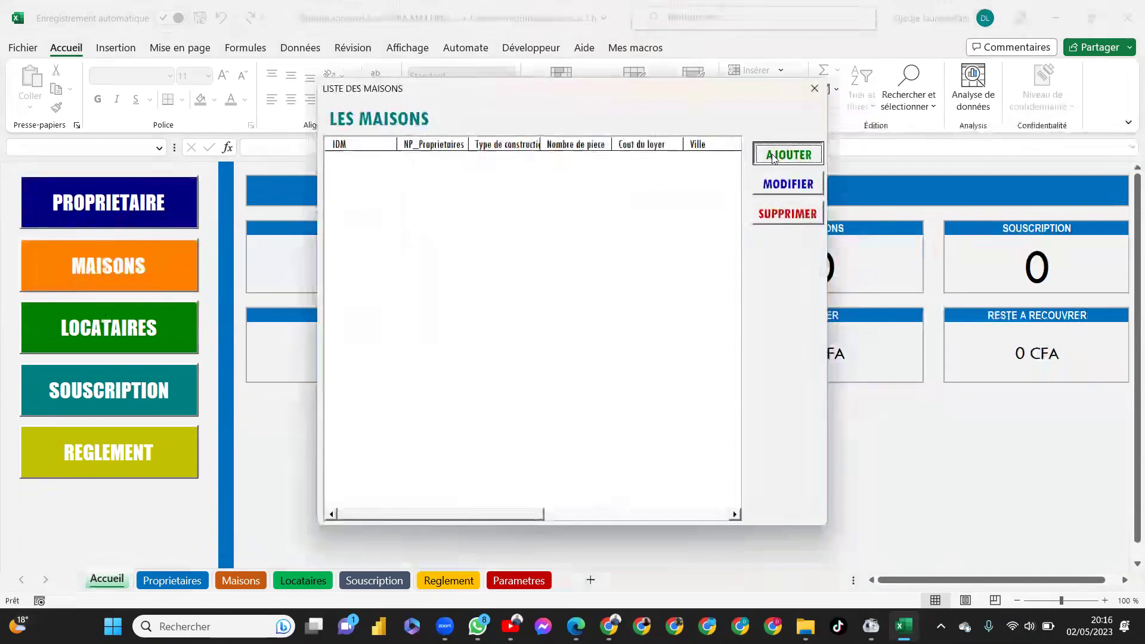
click(721, 177)
click(716, 193)
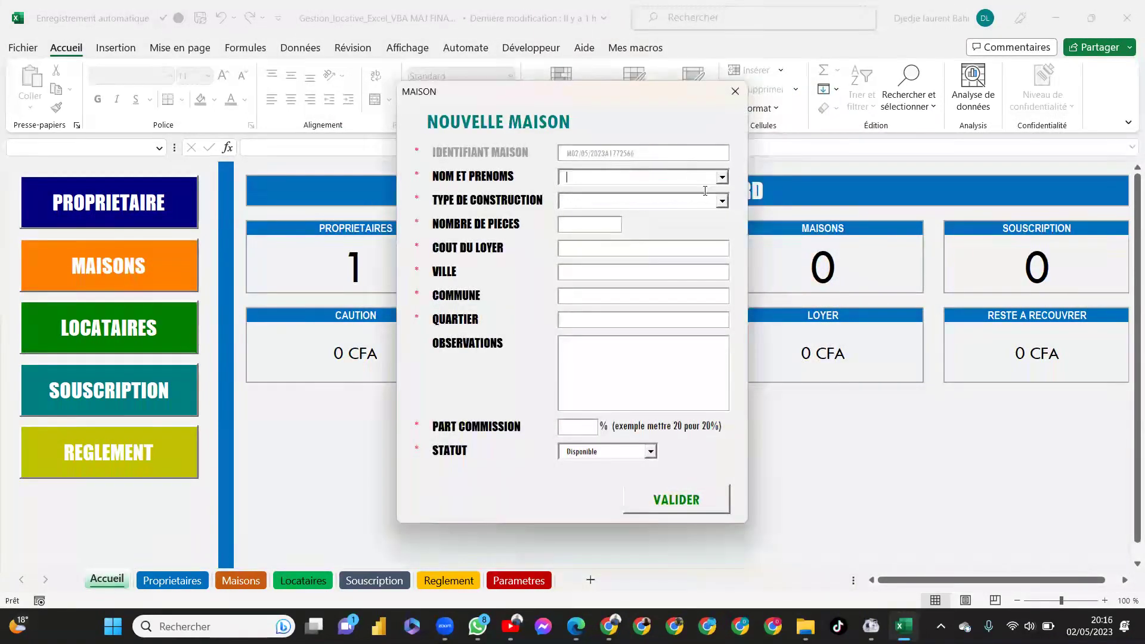
click(722, 201)
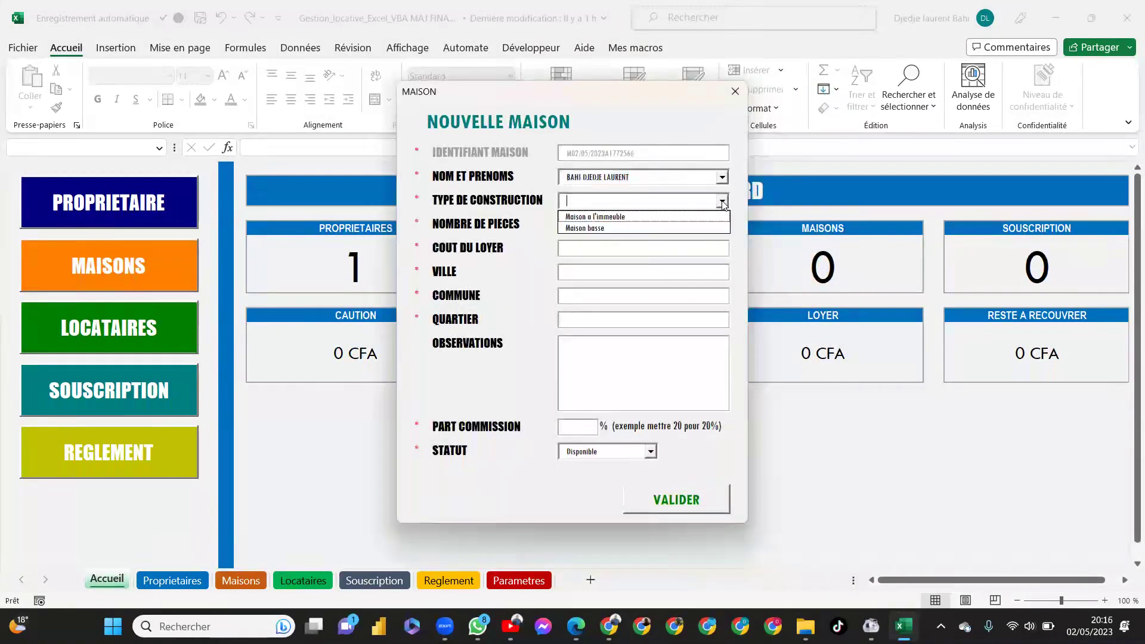
click(681, 223)
Enter 3 rooms, 150000 rent and city ABIDJAN
click(584, 224)
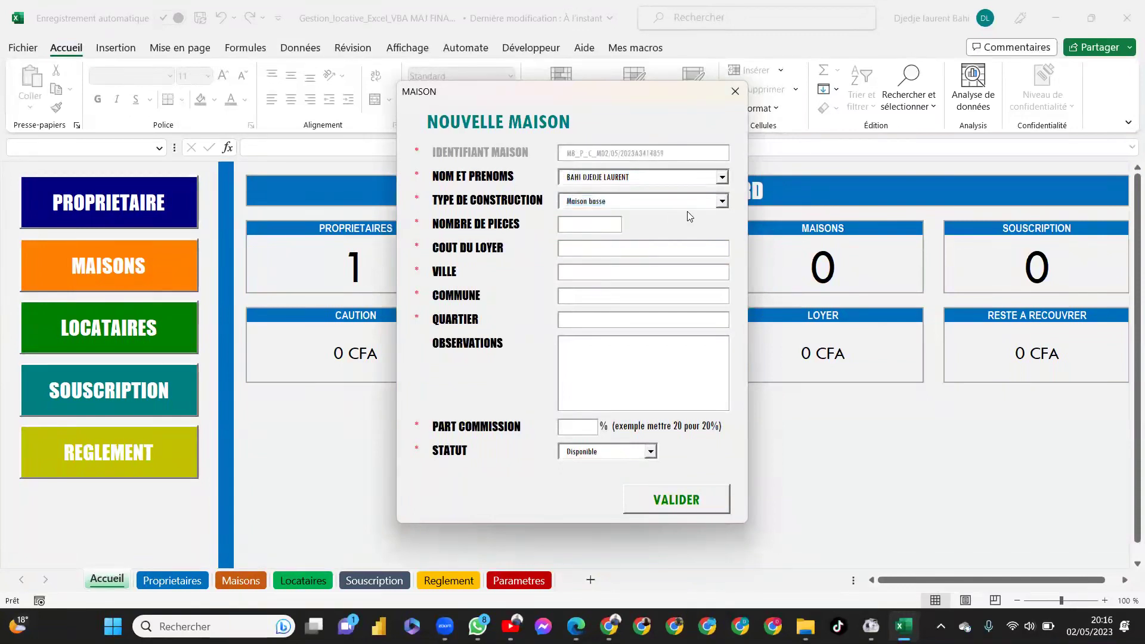
text(3)
click(663, 247)
text(150000)
click(614, 271)
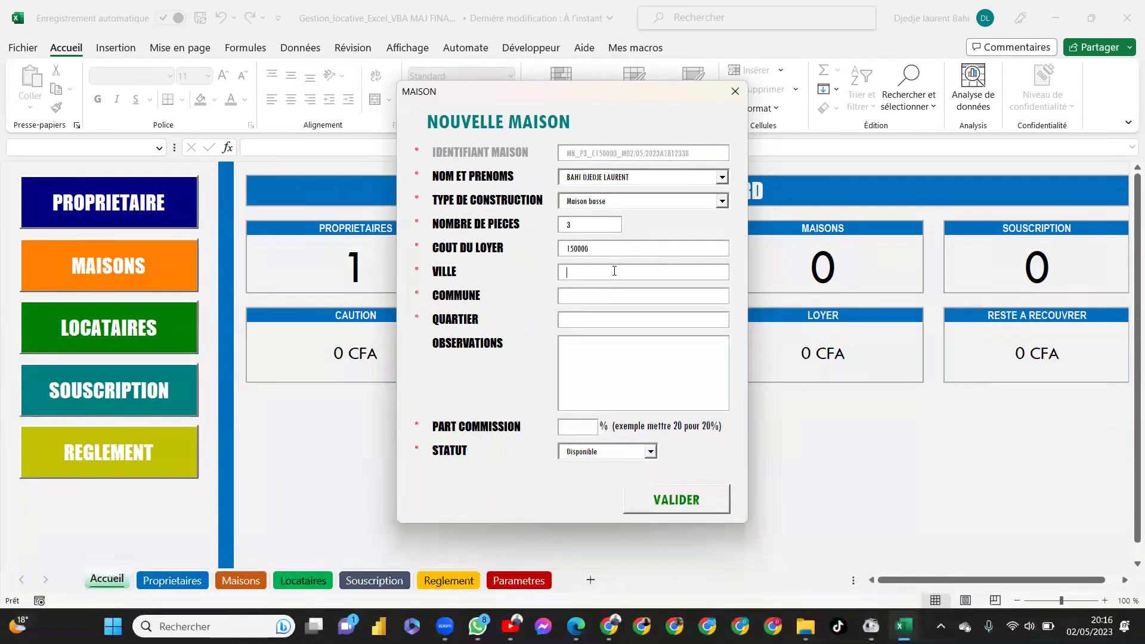
text(ABIDJAN)
Enter commune YOPOUGON, neighbourhood MAROC and 20% commission, then save the house
click(641, 294)
text(YOU)
key(BackSpace)
key(BackSpace)
text(OPOUGON)
text(MARC)
key(BackSpace)
key(BackSpace)
text(ROC)
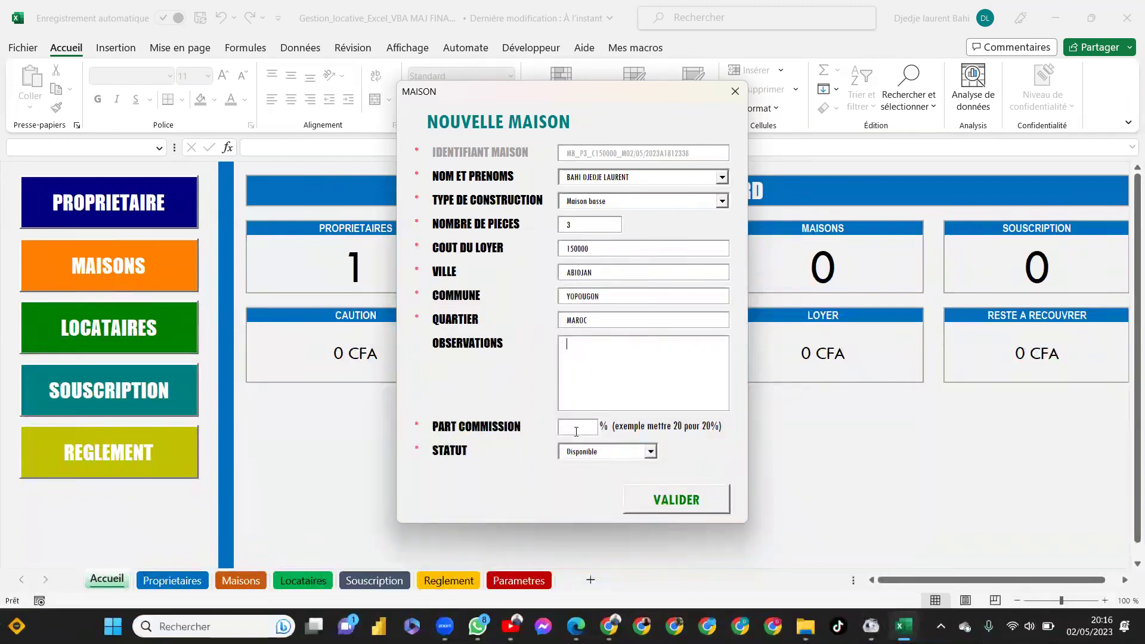
text(20)
click(676, 512)
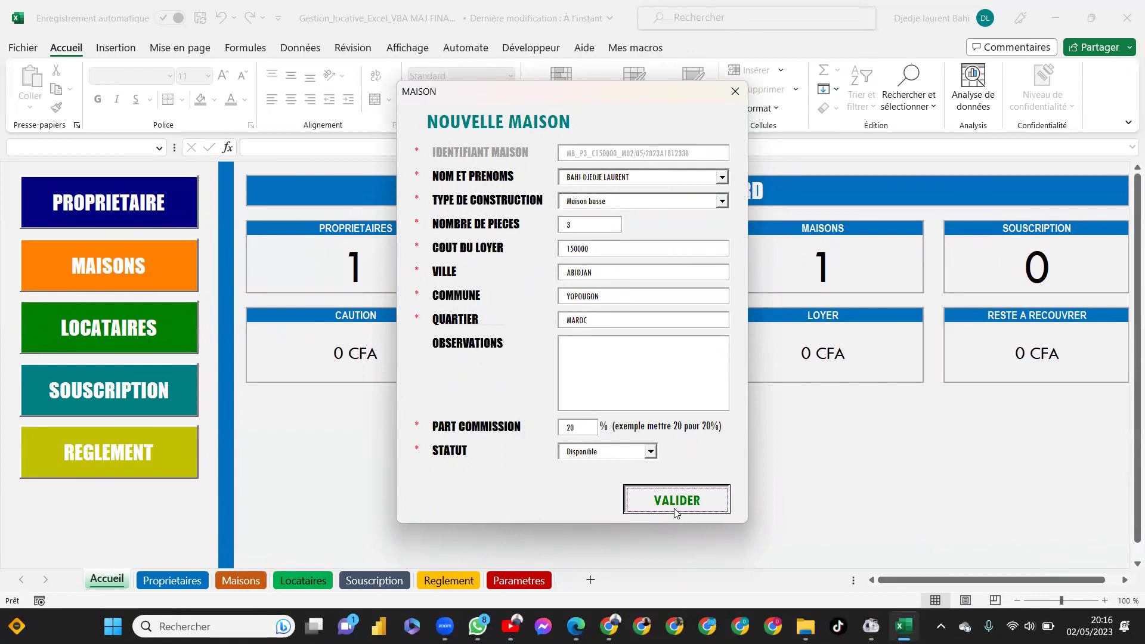
Start another house for the registered owner as a Maison basse
click(778, 154)
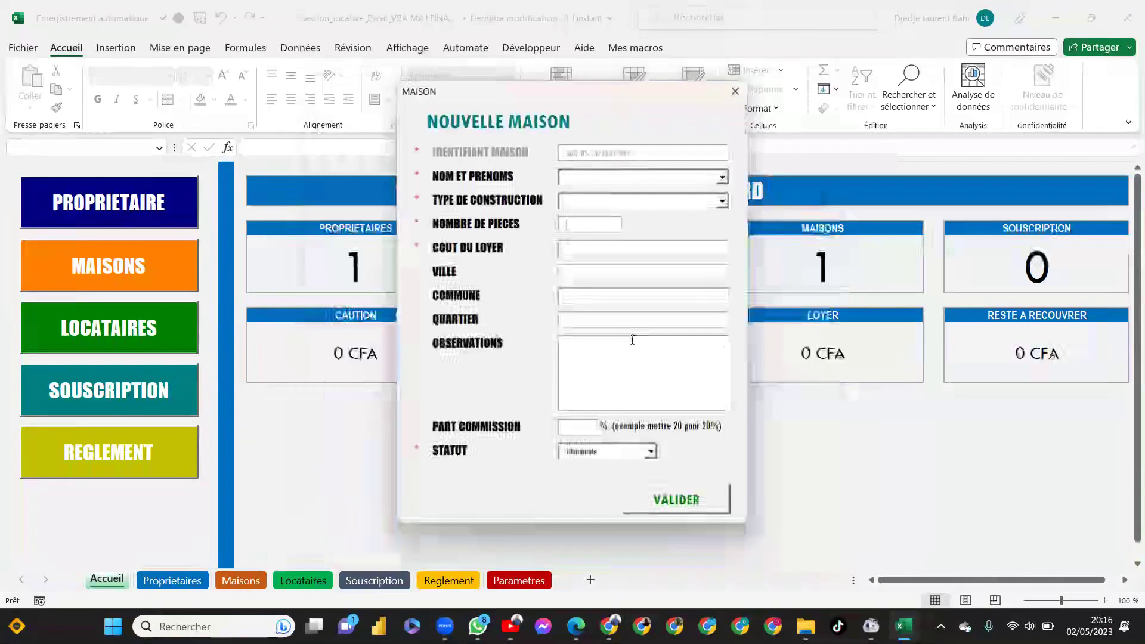
click(722, 176)
click(689, 193)
click(687, 201)
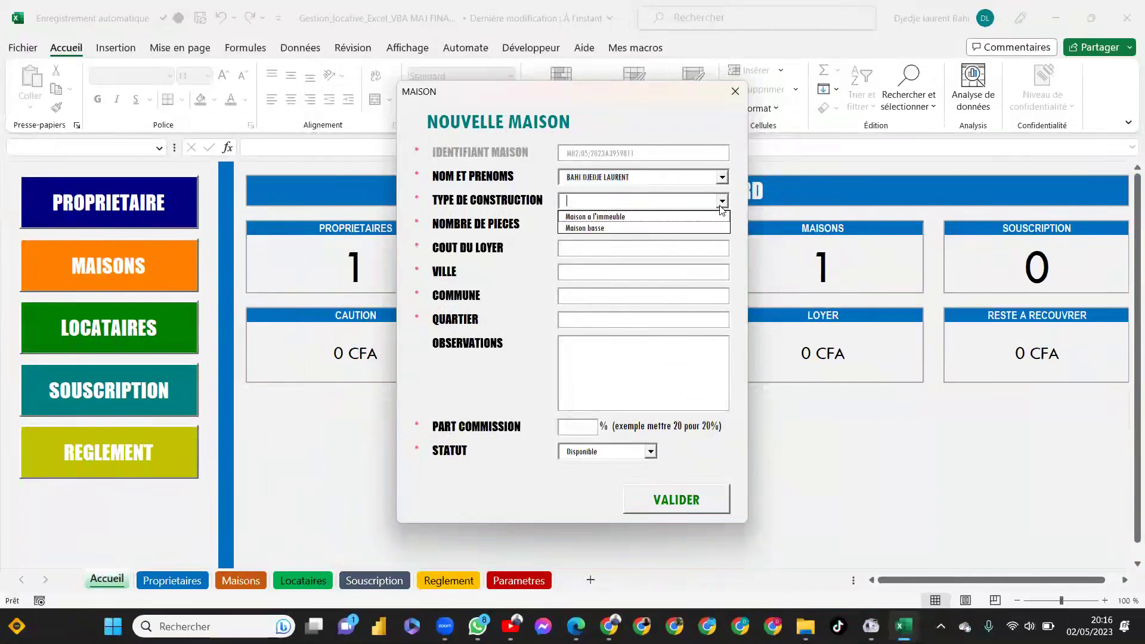
click(684, 229)
Enter 4 rooms and 250000 rent, with the location text landing in the wrong fields
click(597, 220)
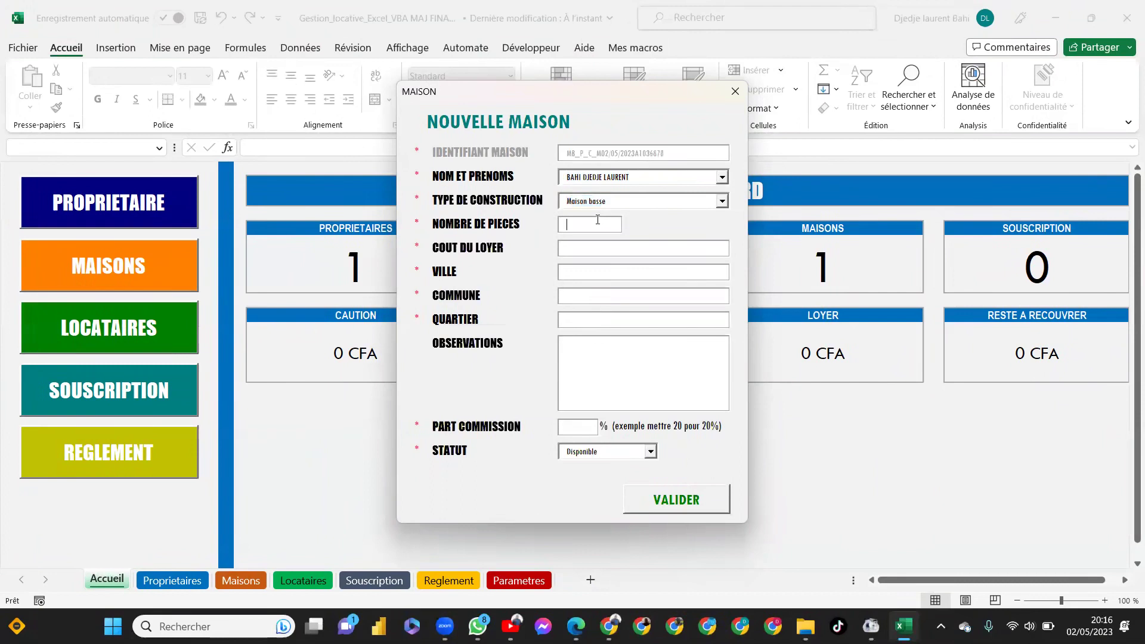
text(4)
click(621, 251)
text(250000)
text(OCODY)
click(605, 296)
text(RIVIERA PALMERAIE)
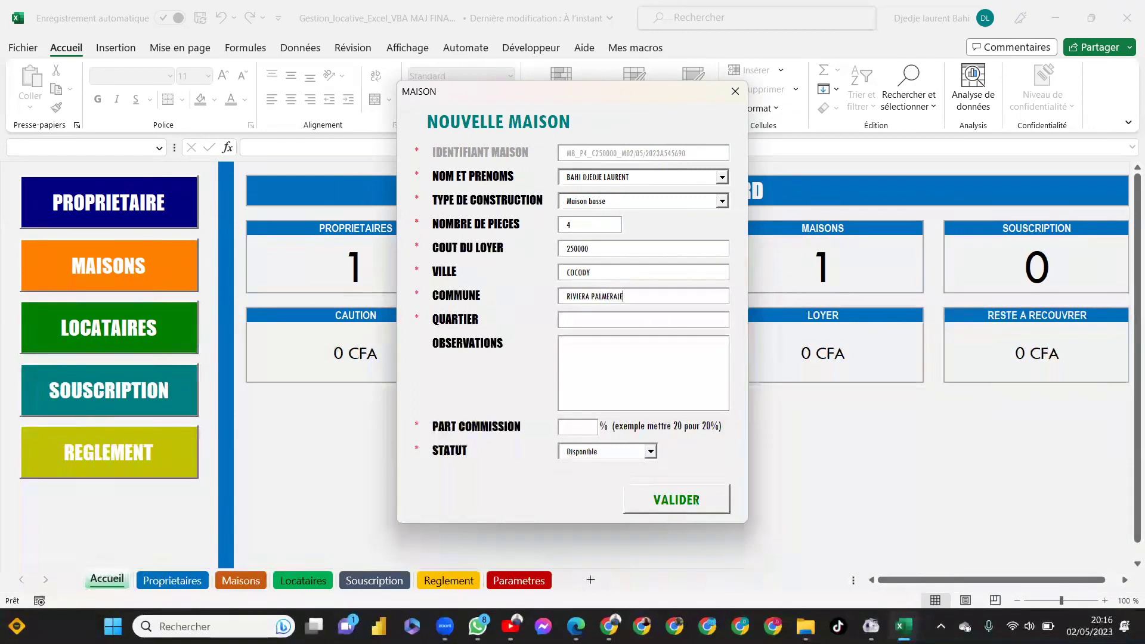
Correct the location to ABIDJAN, COCODY, RIVIERA PALMERAIE, set 10% commission, and save
drag(623, 297, 445, 269)
key(ctrl+c)
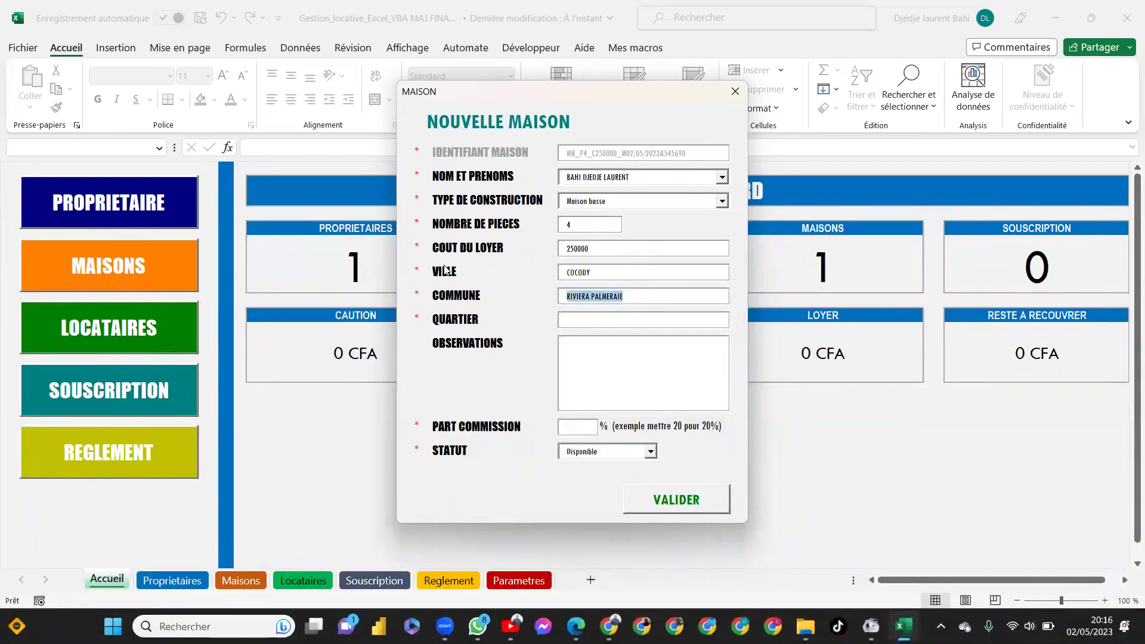
click(629, 274)
double_click(627, 275)
text(ABIDJAN)
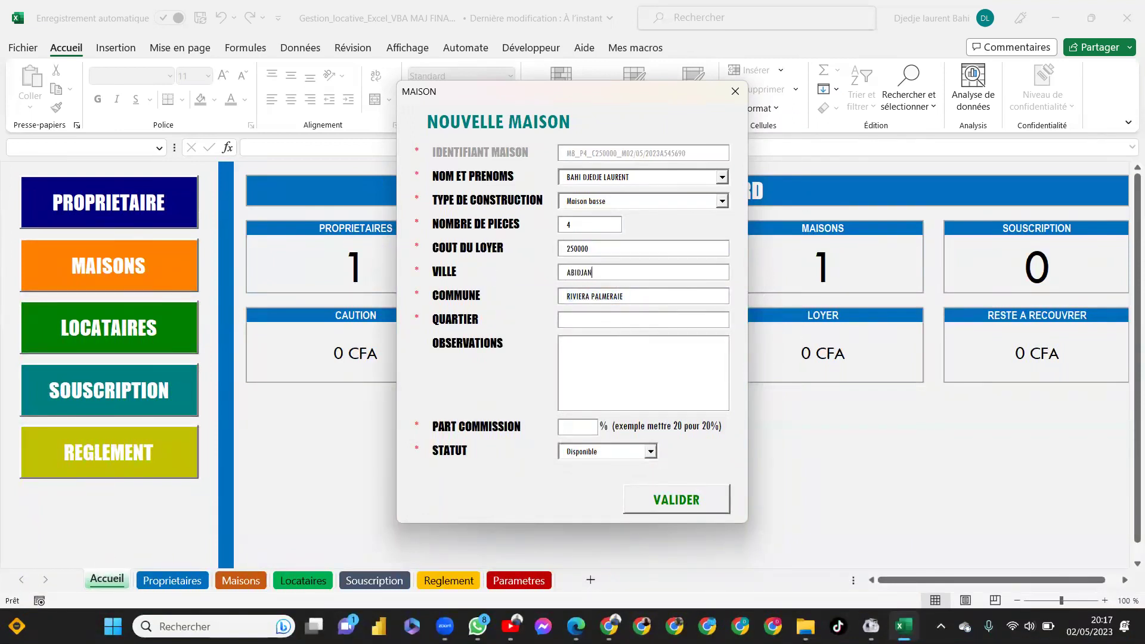
drag(629, 298, 482, 286)
text(COCODY)
key(ctrl+v)
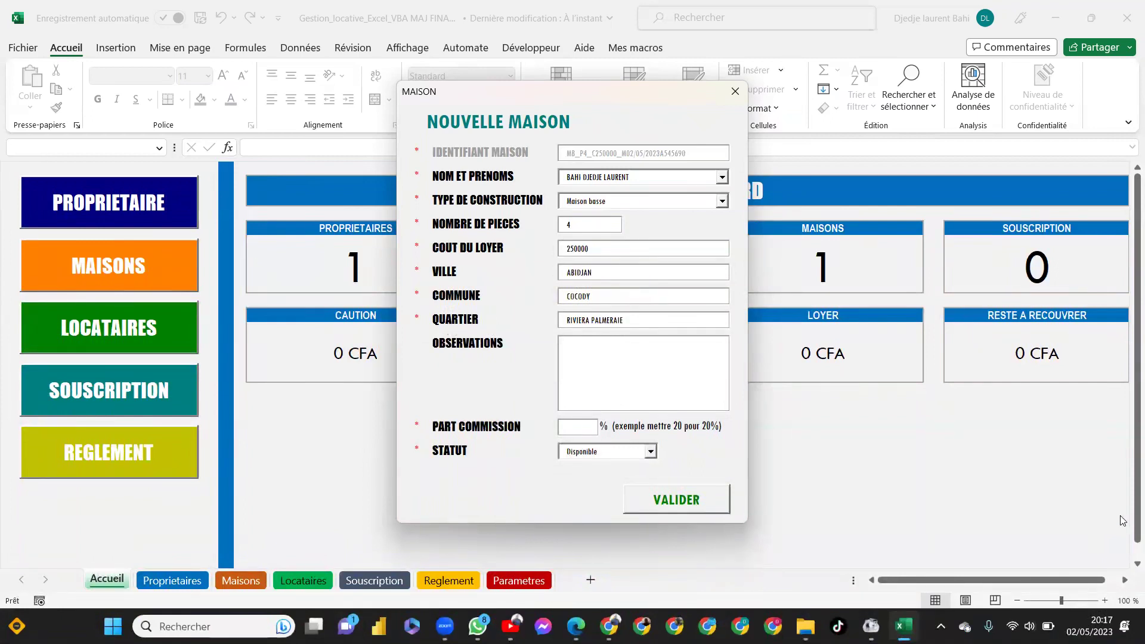
text(10)
click(660, 502)
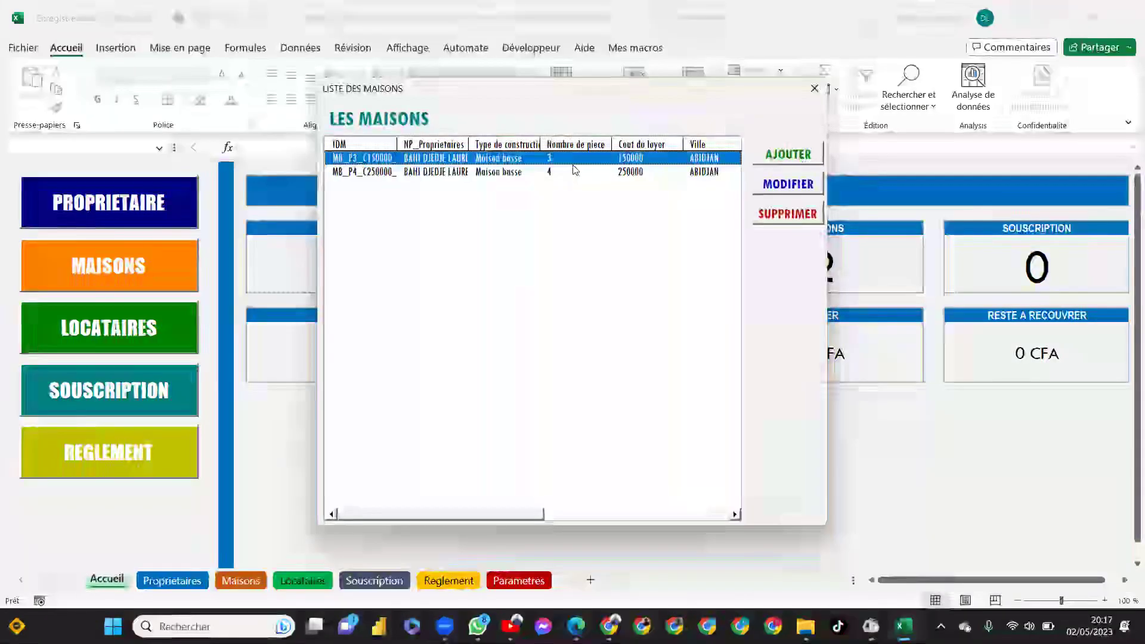
Register the first tenant with their full name and phone number
click(814, 88)
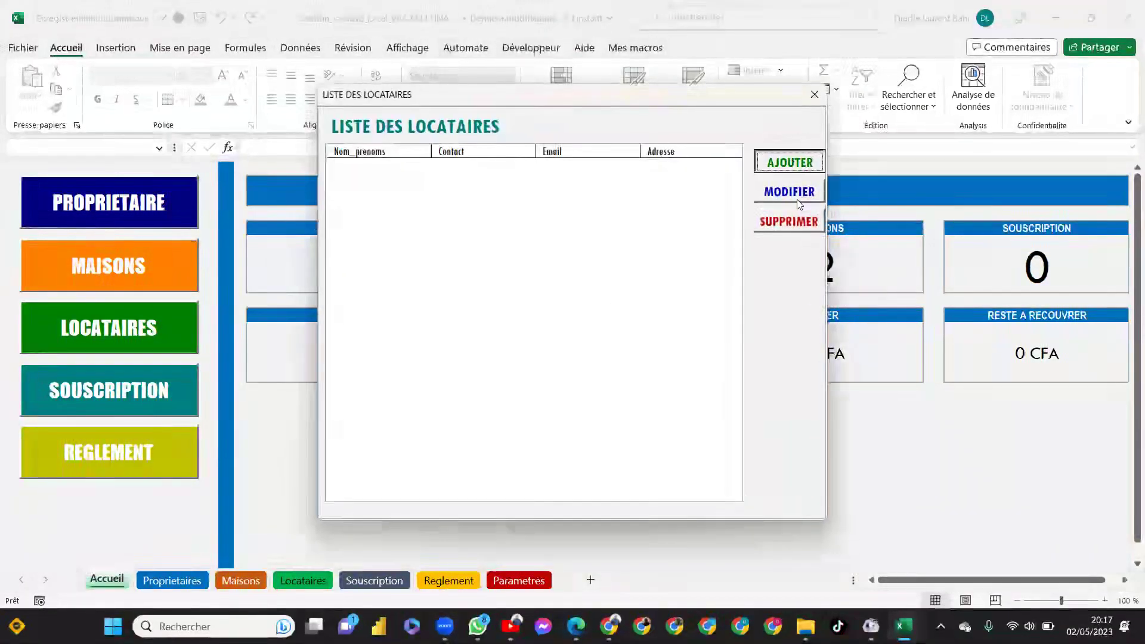
click(787, 161)
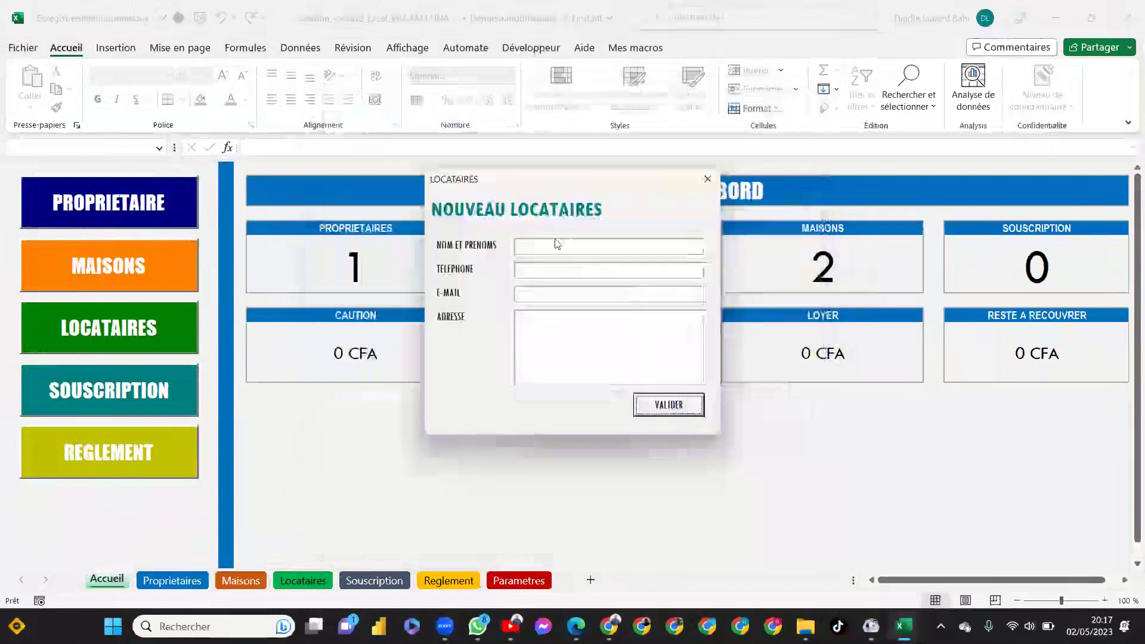
click(553, 244)
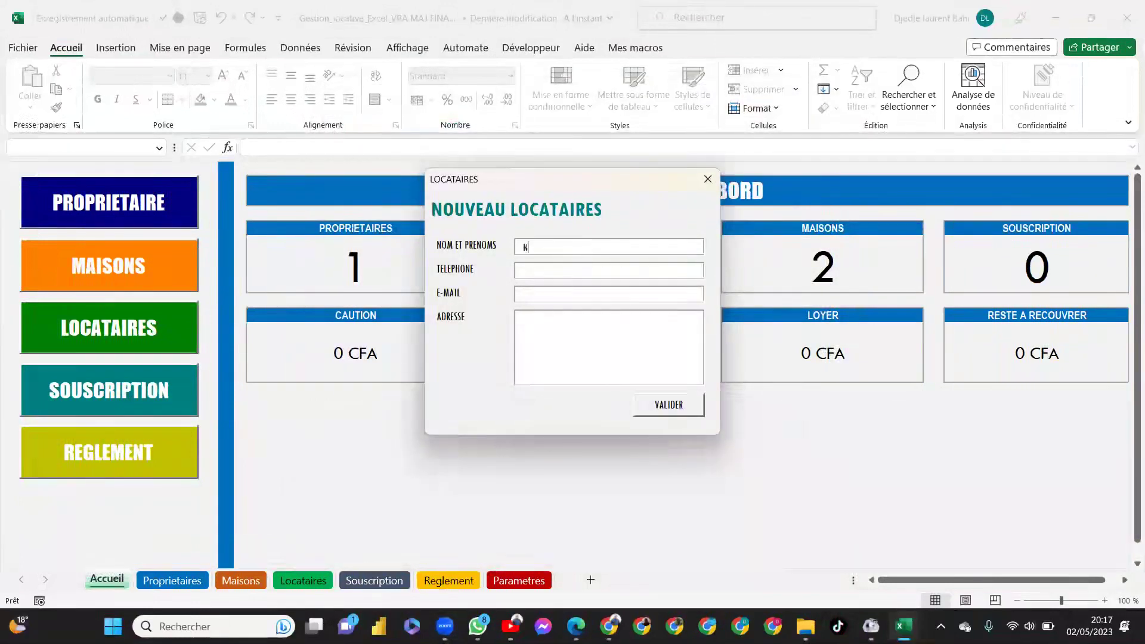
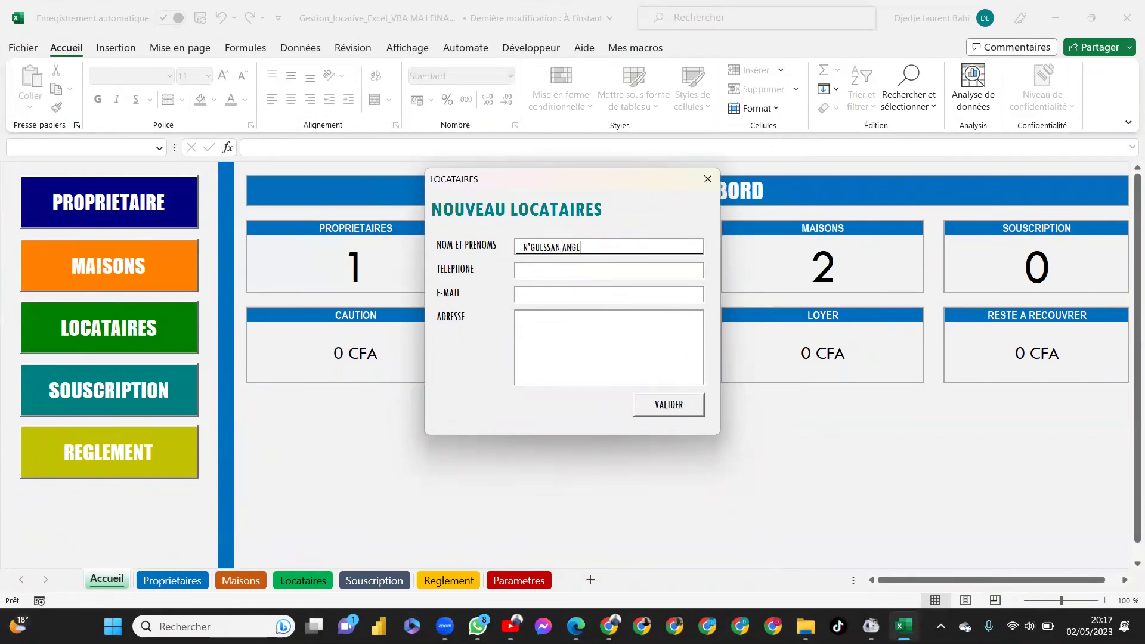
click(525, 271)
click(666, 405)
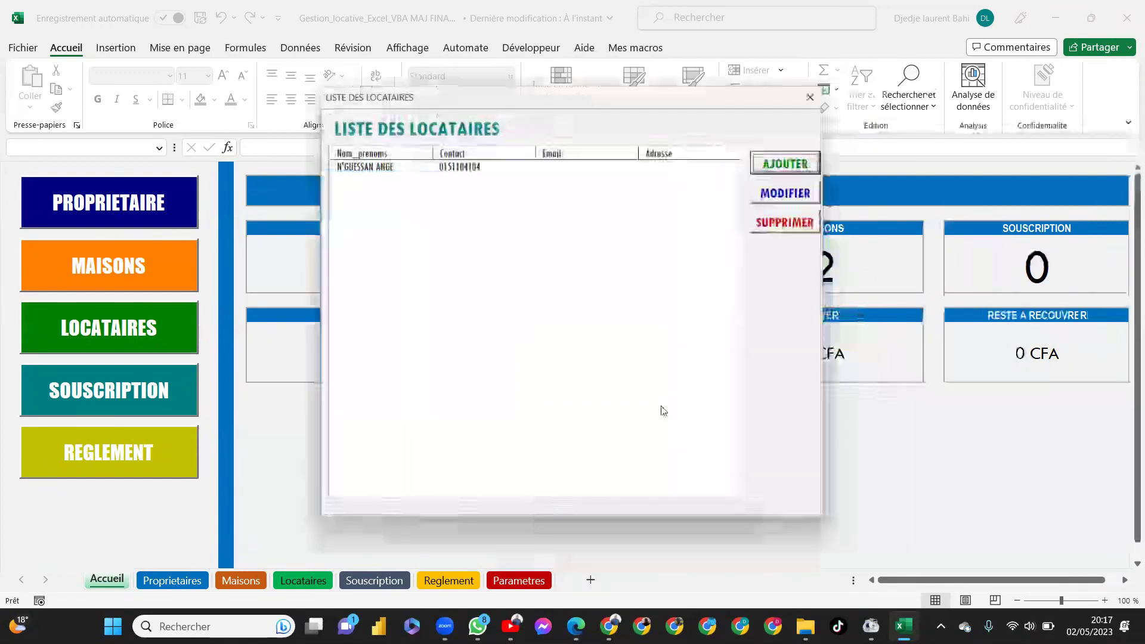
Register a second tenant with full name and phone number, then close the tenants list
click(805, 170)
click(600, 250)
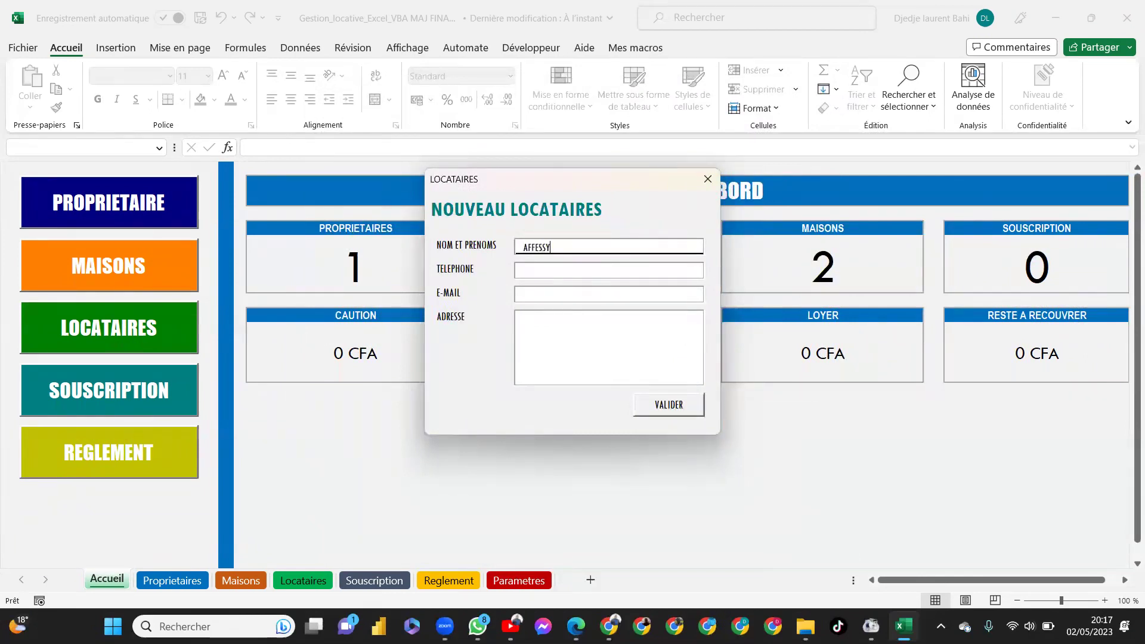
click(614, 276)
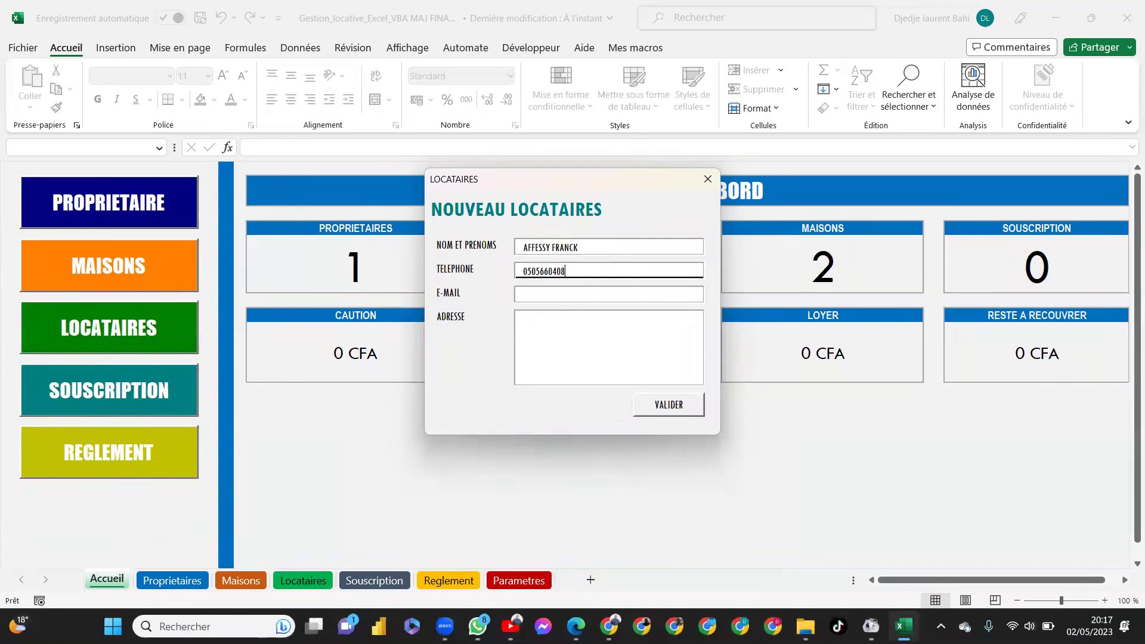
click(661, 406)
click(409, 187)
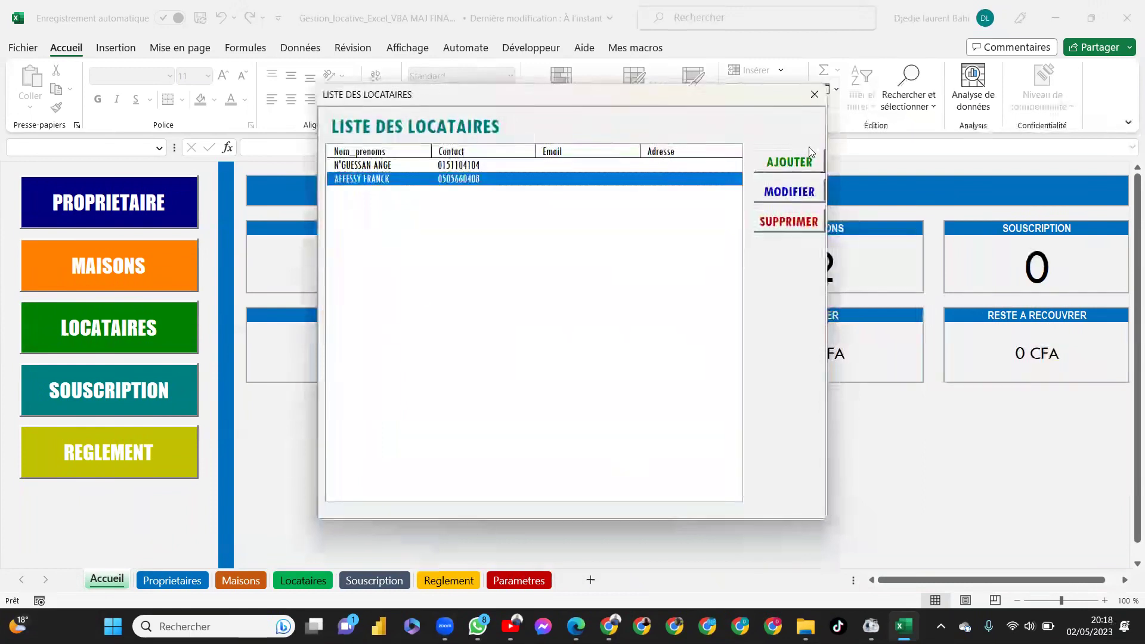
Start a new subscription for the 150000-rent house and the first tenant
click(815, 94)
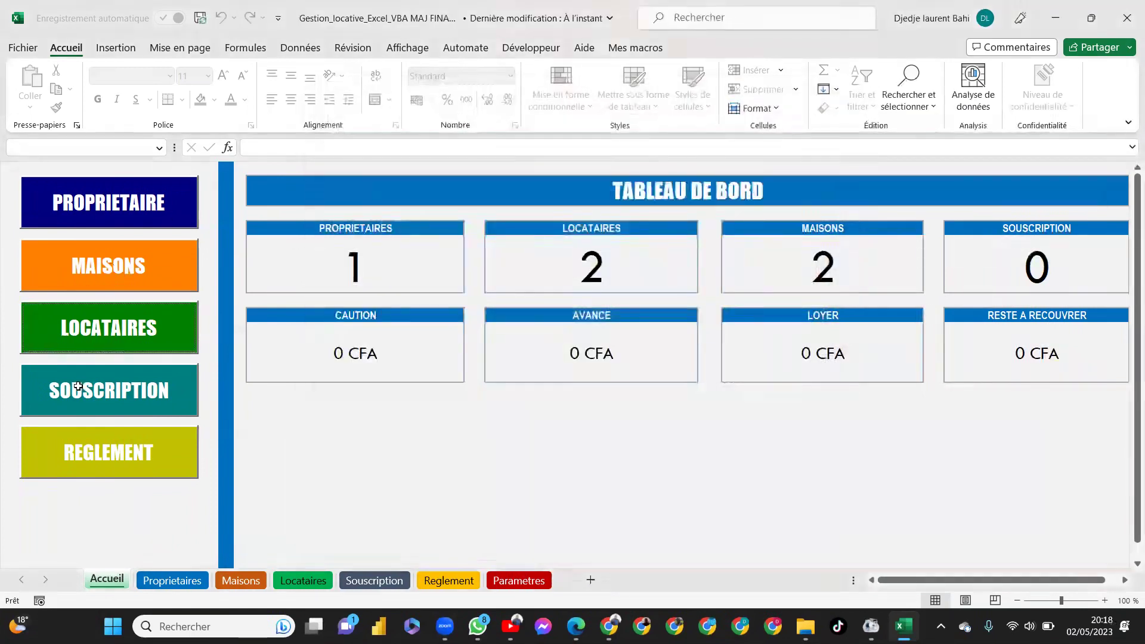
click(78, 388)
click(783, 154)
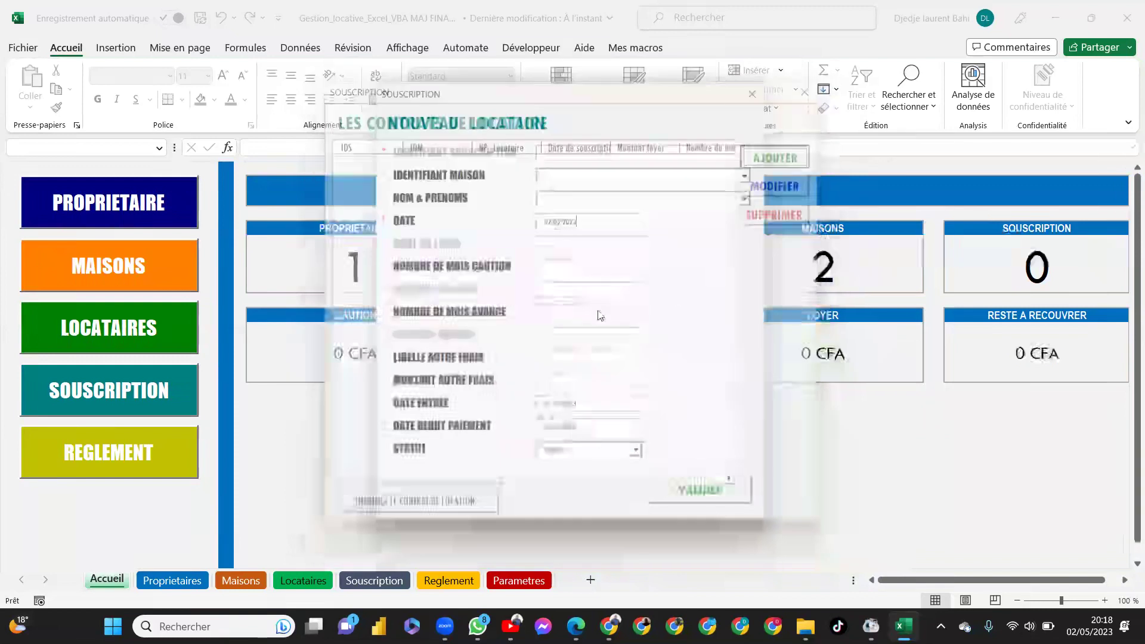
click(754, 173)
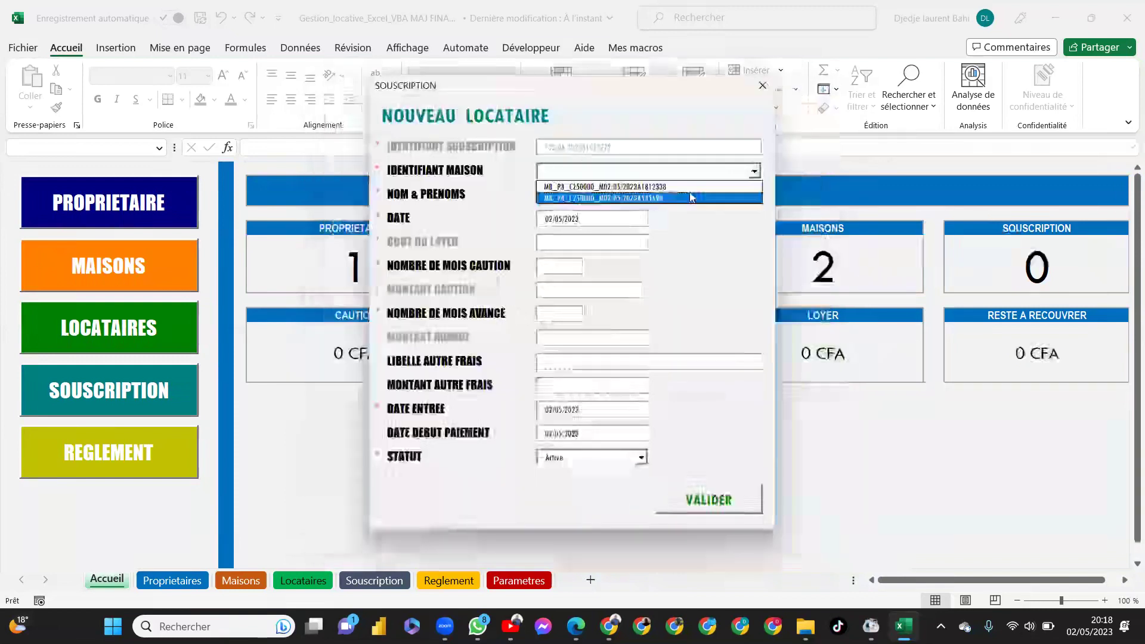
click(606, 191)
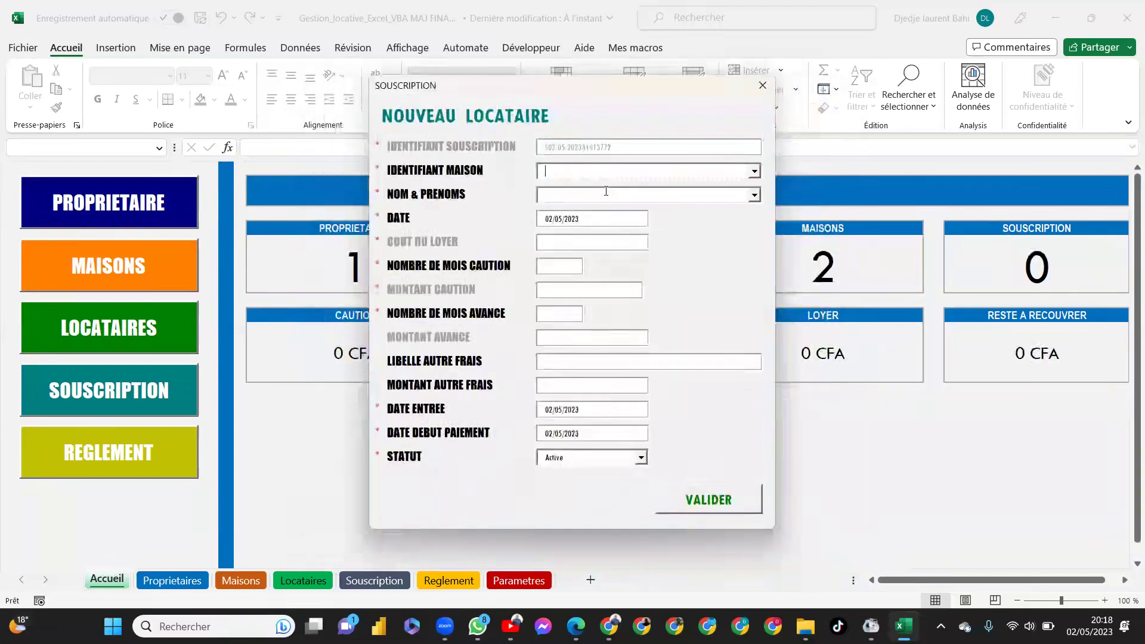
click(754, 196)
click(707, 208)
Enter 2 deposit months, 2 advance months and 0 other fees
click(559, 267)
text(3)
click(563, 314)
text(3)
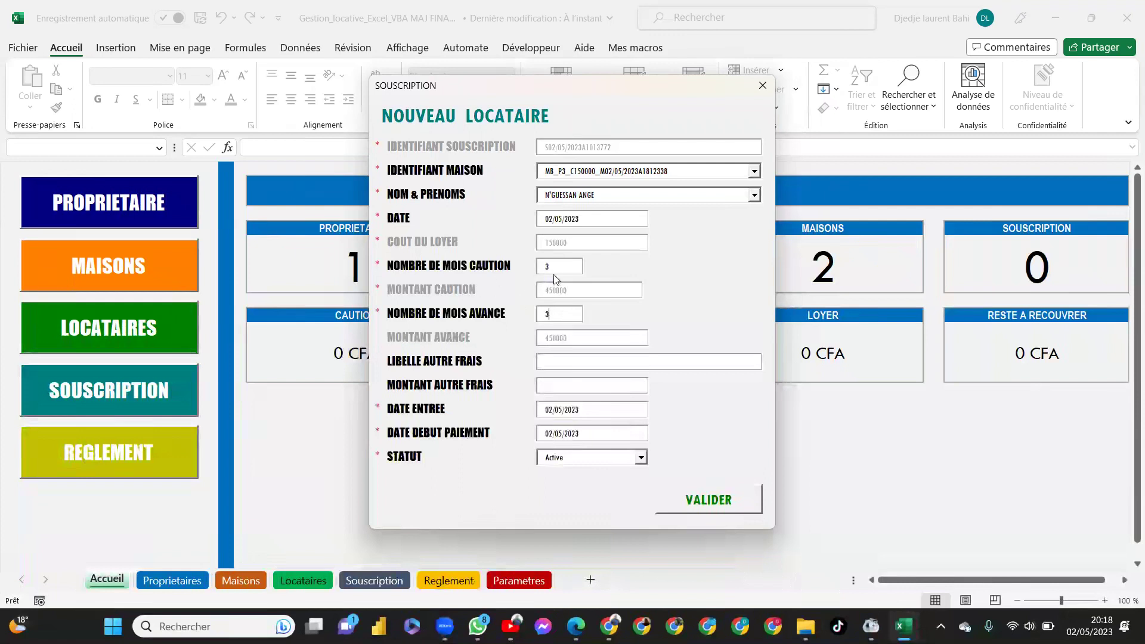
text(2)
key(Tab)
text(2)
Save the subscription, accept printing, read through the enlarged contract preview, then close it
click(698, 501)
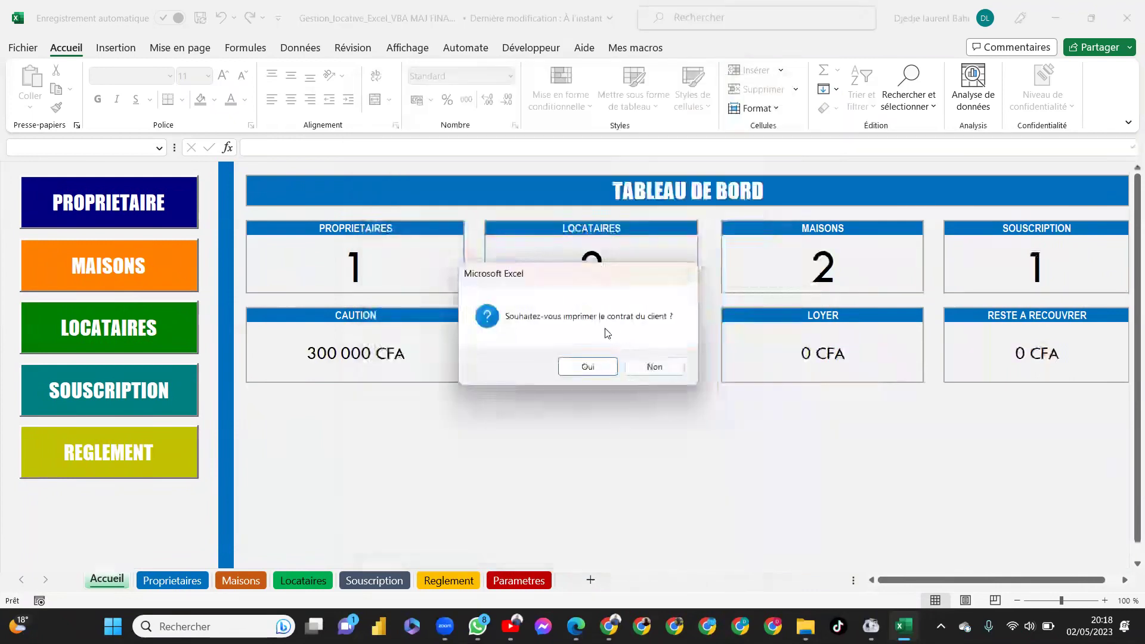
click(588, 366)
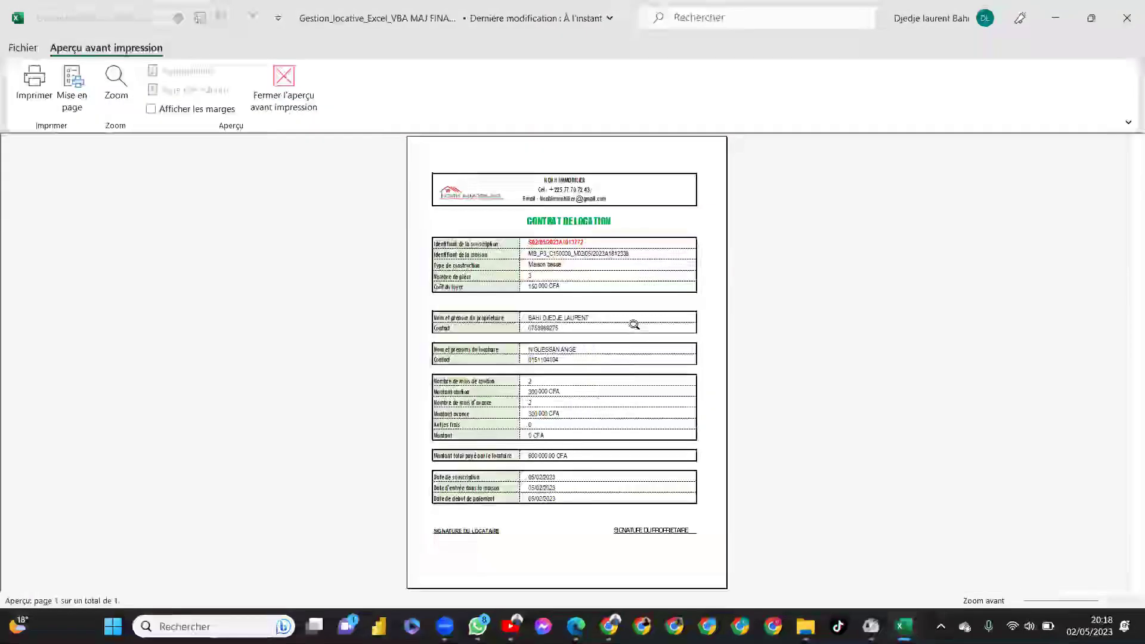
click(634, 324)
scroll(698, 334, up, 5)
scroll(700, 328, down, 2)
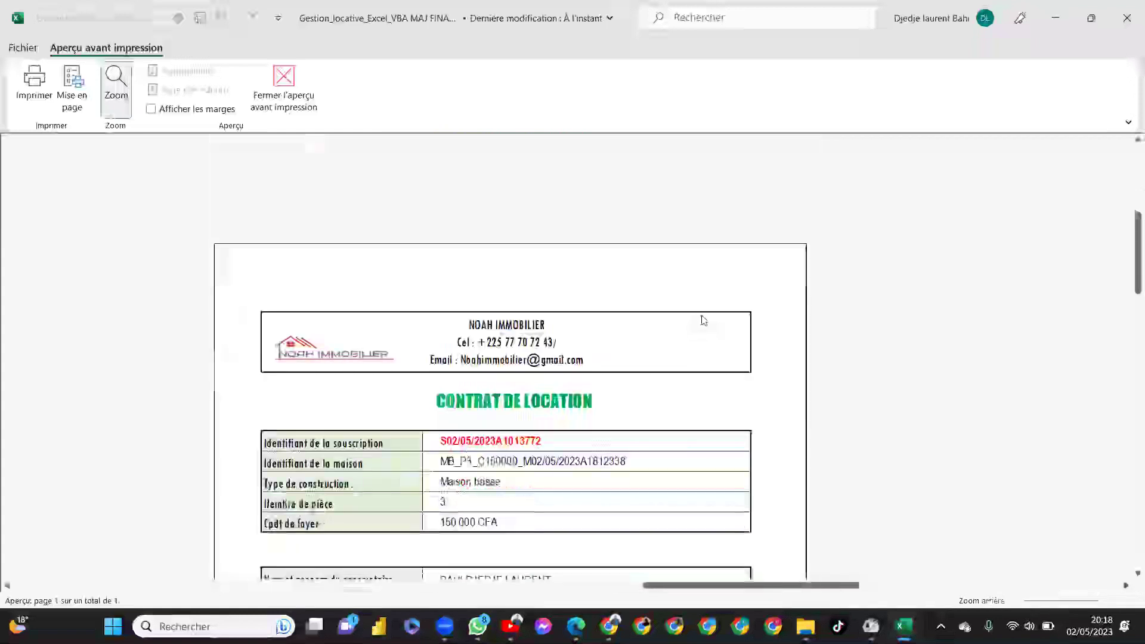
scroll(704, 320, down, 5)
scroll(702, 321, down, 6)
scroll(702, 320, up, 3)
scroll(700, 320, up, 3)
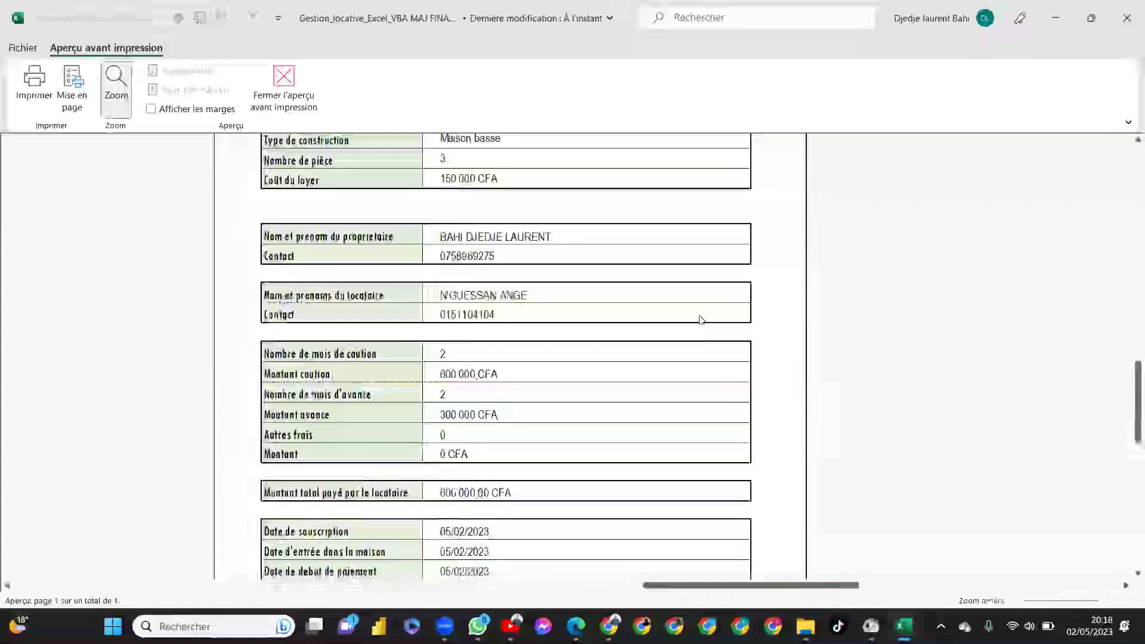
scroll(700, 320, up, 5)
scroll(699, 320, up, 3)
click(284, 84)
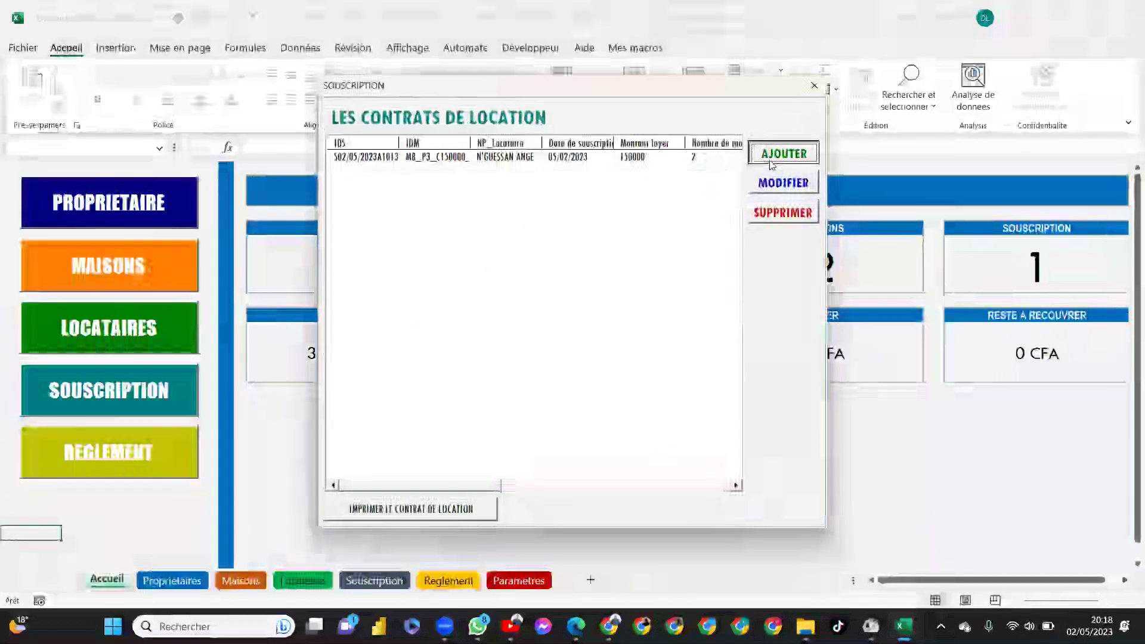
Start a second subscription for the 250000-rent house MB_P4 and the second tenant
click(771, 165)
click(753, 171)
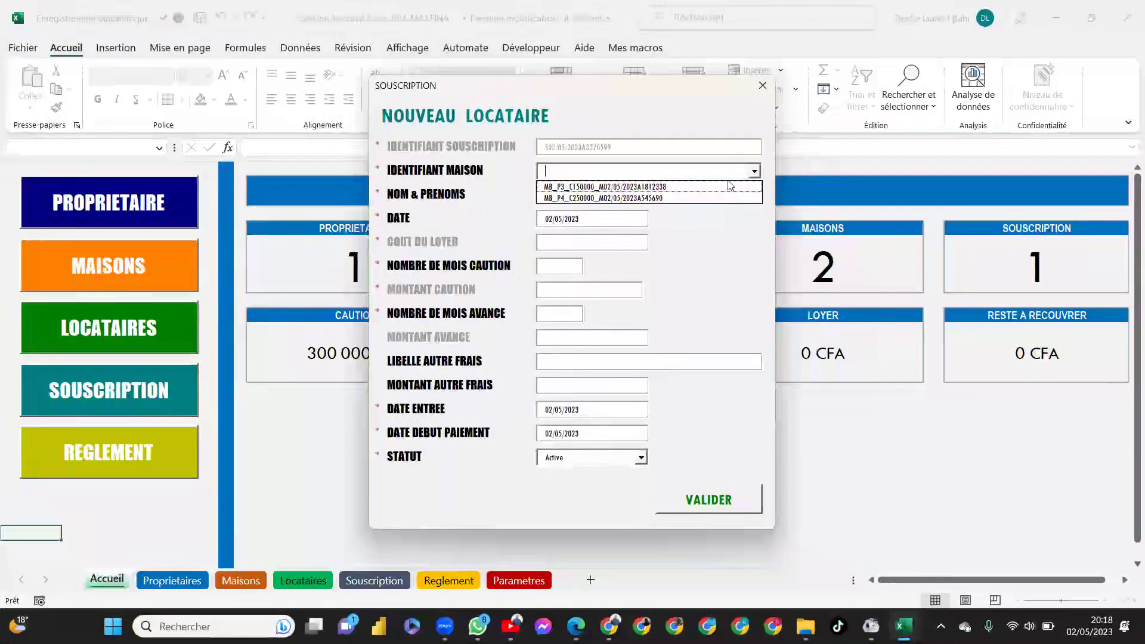
click(748, 198)
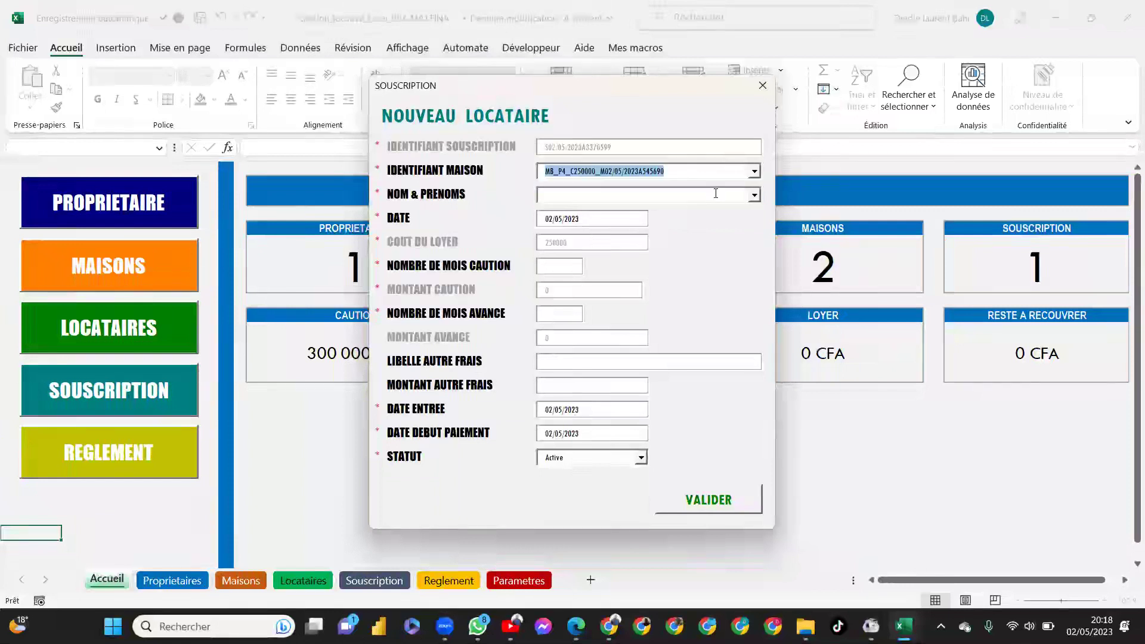
click(753, 196)
click(689, 220)
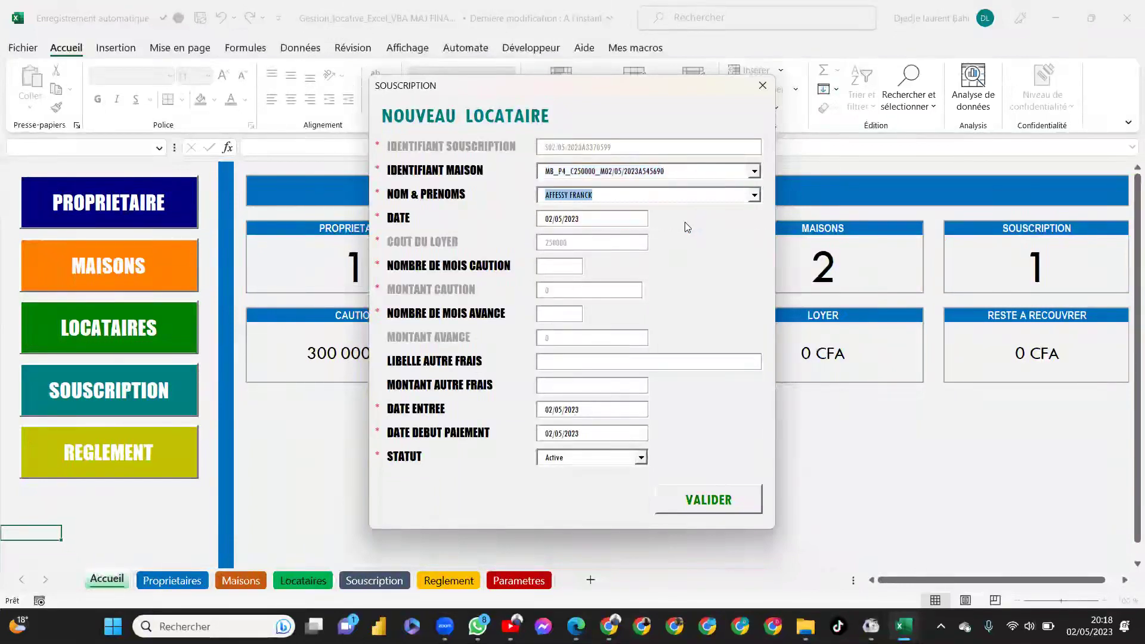
Enter 2 deposit and 2 advance months plus a 10000 GARAGE fee, save, and accept printing
click(576, 267)
text(2)
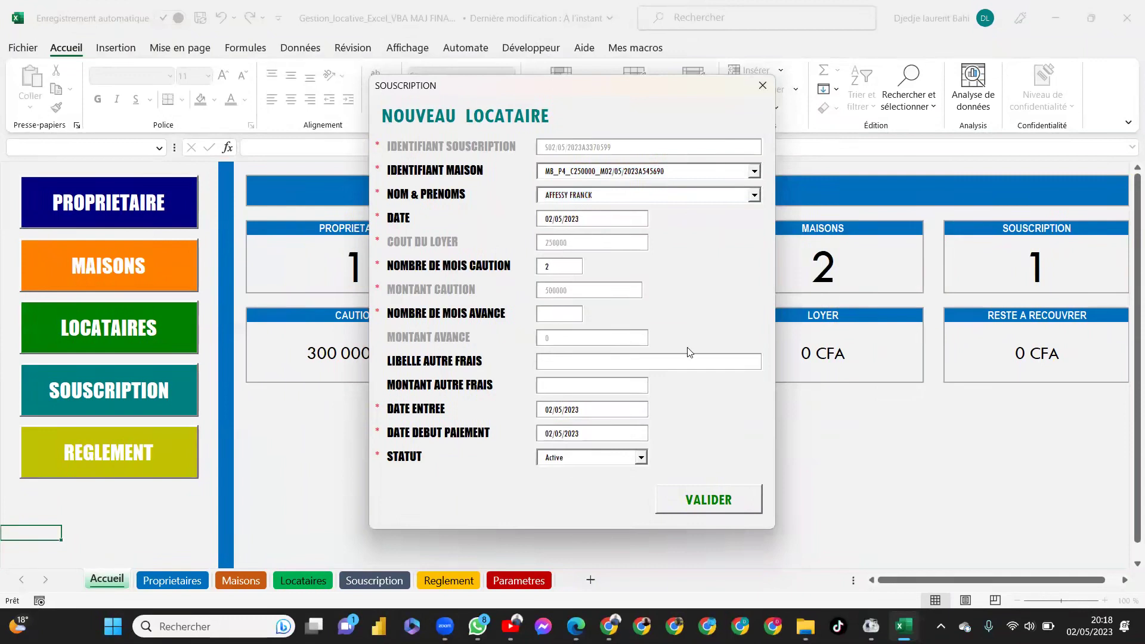
text(2)
click(561, 361)
key(Tab)
click(727, 505)
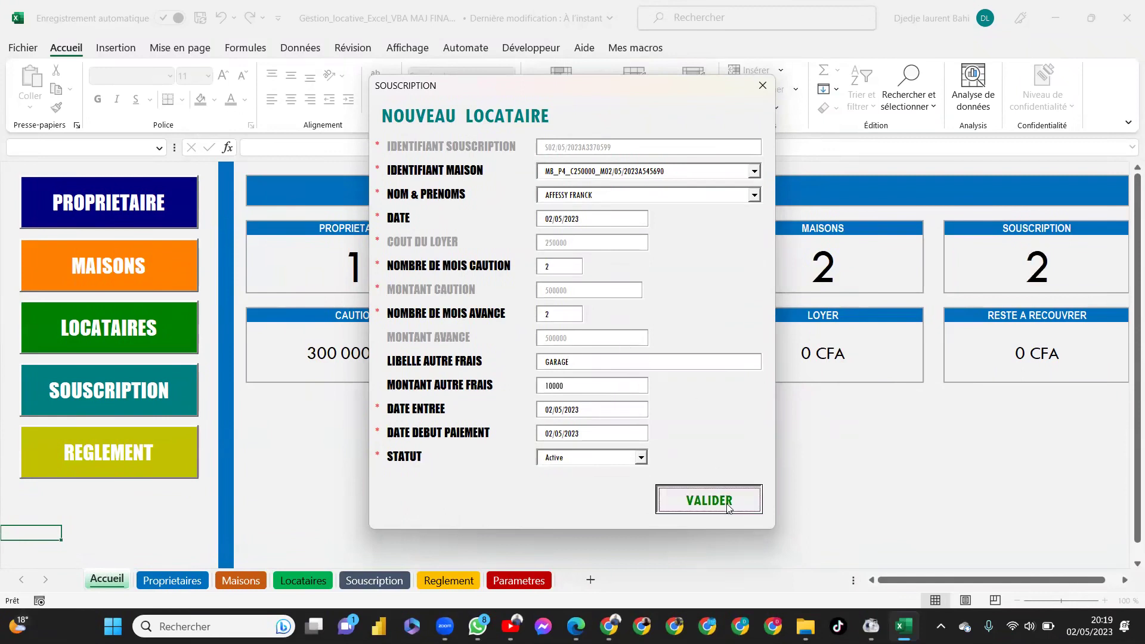
click(596, 372)
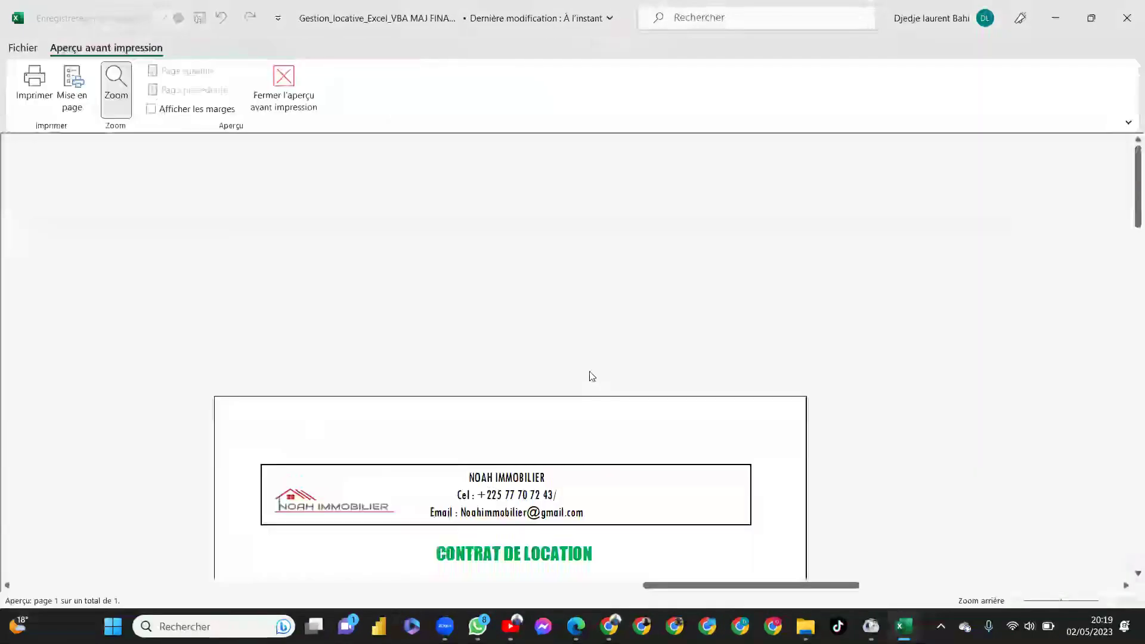
Check the contract's deposit, fee and 1 010 000 CFA total, then switch to the Chrome checkout page
scroll(960, 244, down, 5)
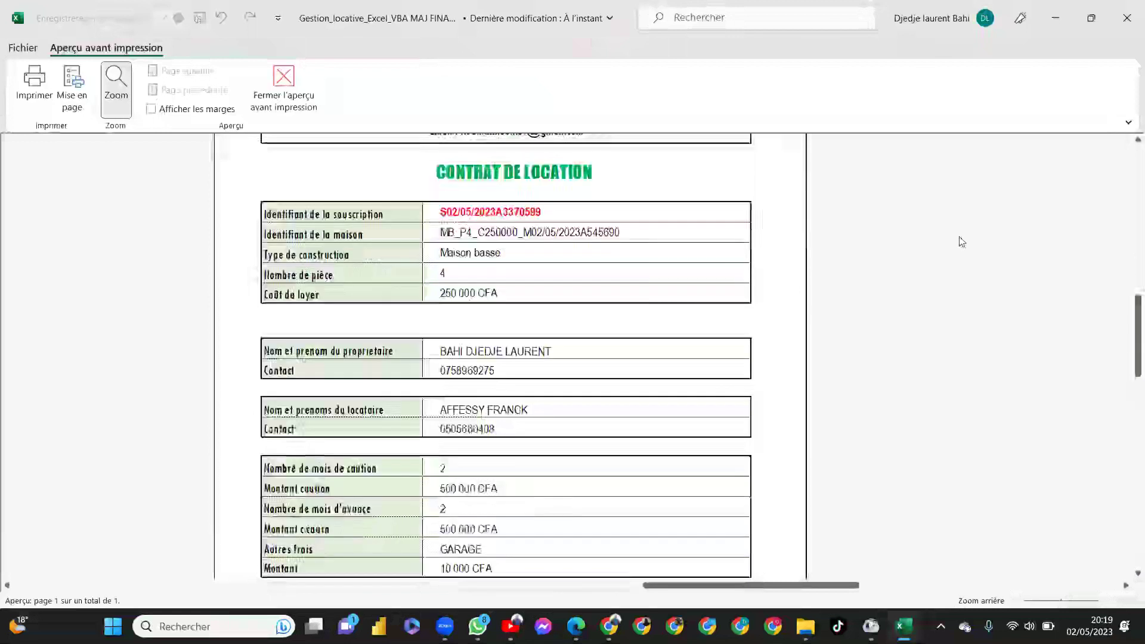
scroll(925, 242, down, 5)
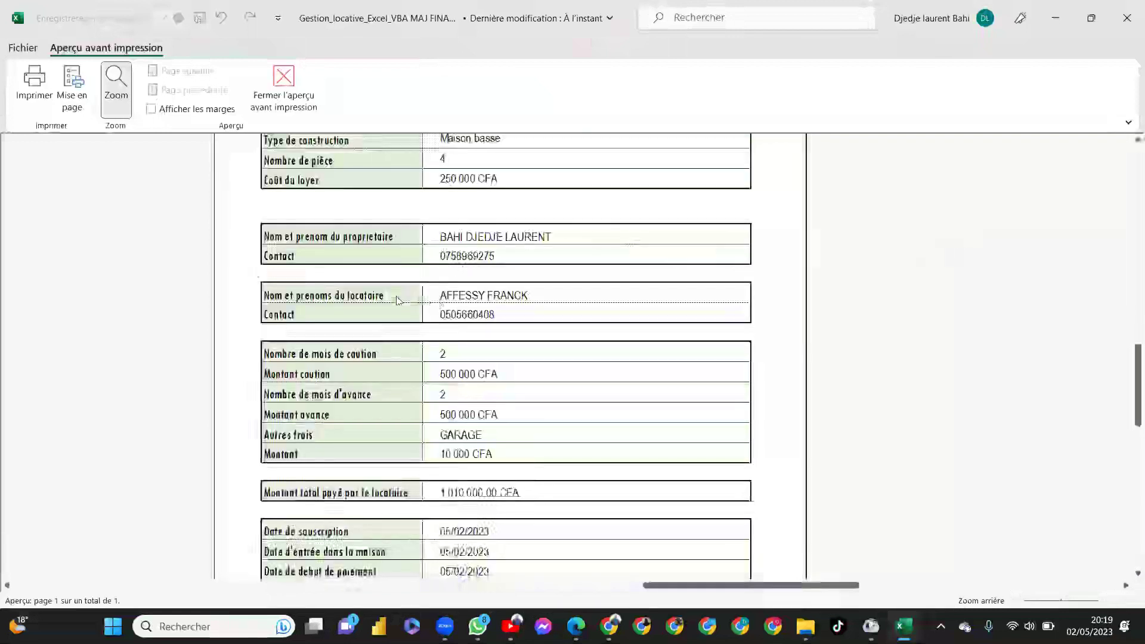
scroll(395, 296, down, 4)
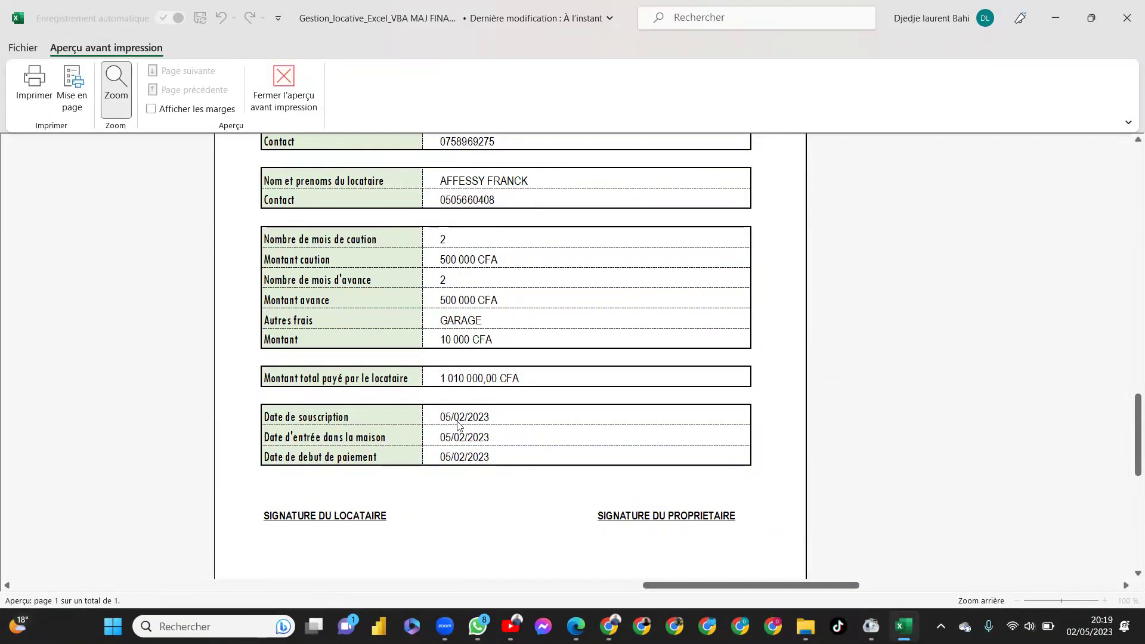
scroll(457, 424, down, 5)
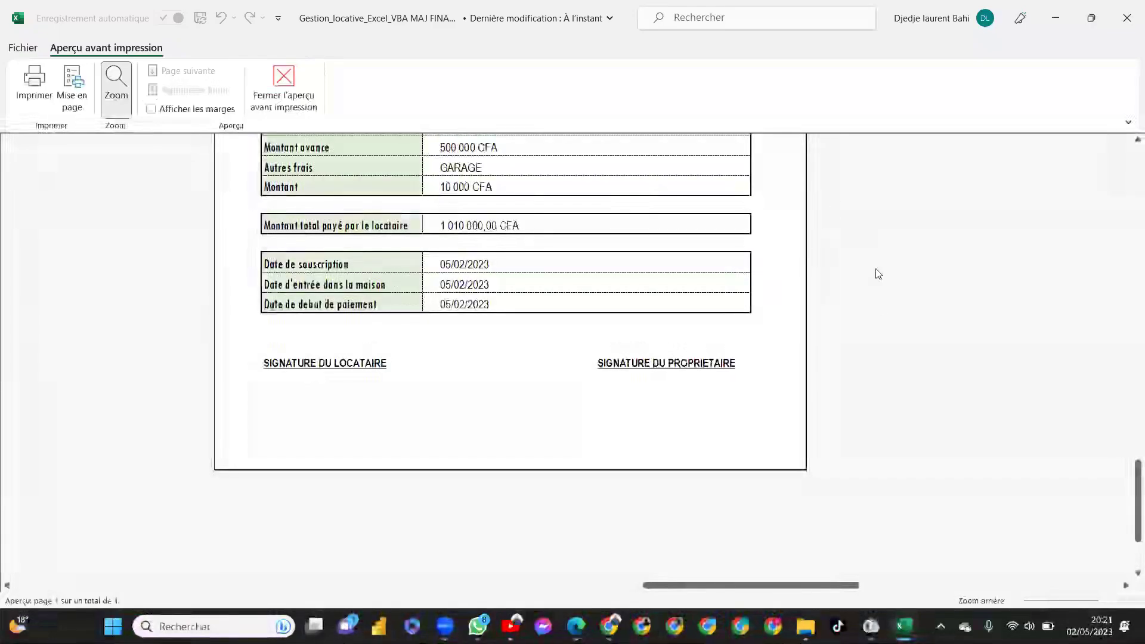
scroll(875, 268, up, 2)
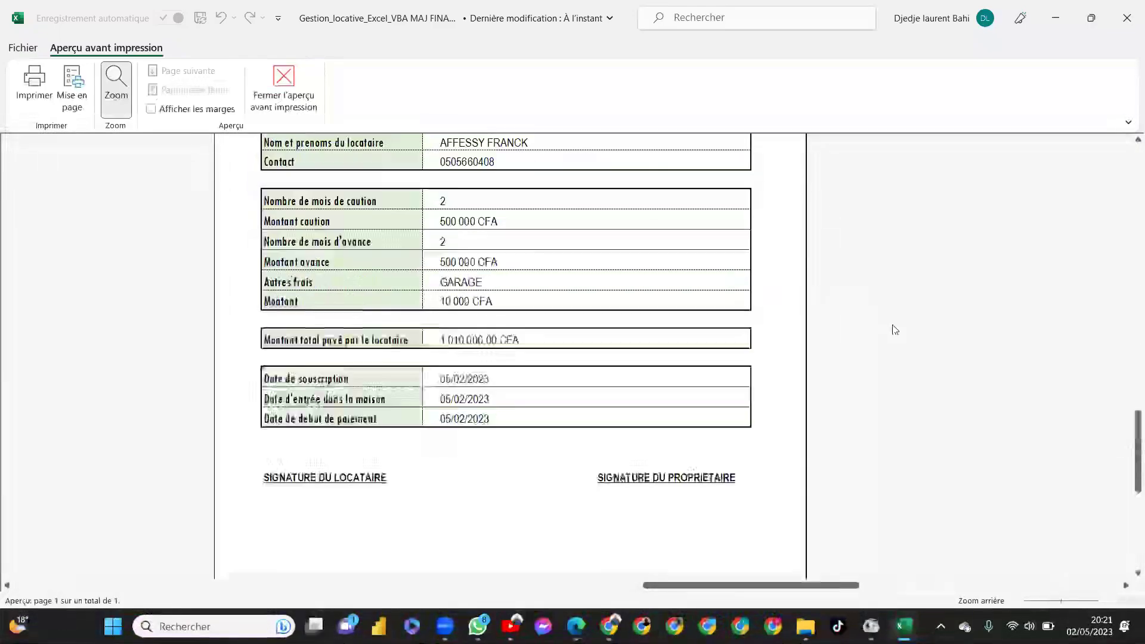
scroll(892, 327, up, 2)
scroll(905, 310, up, 3)
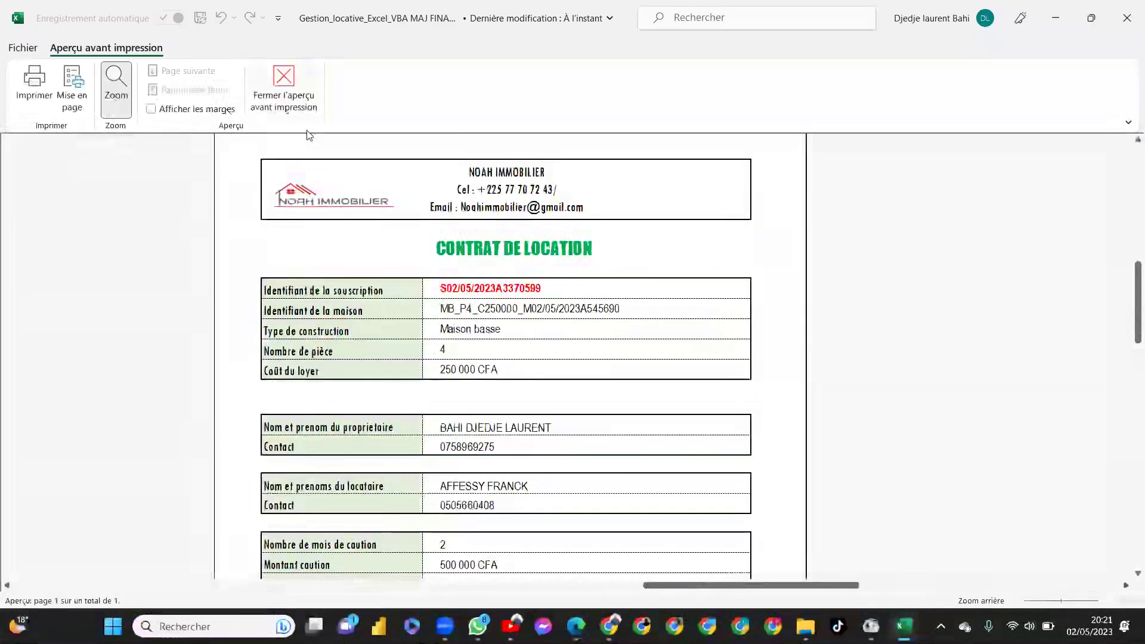
scroll(409, 220, down, 4)
scroll(420, 452, down, 3)
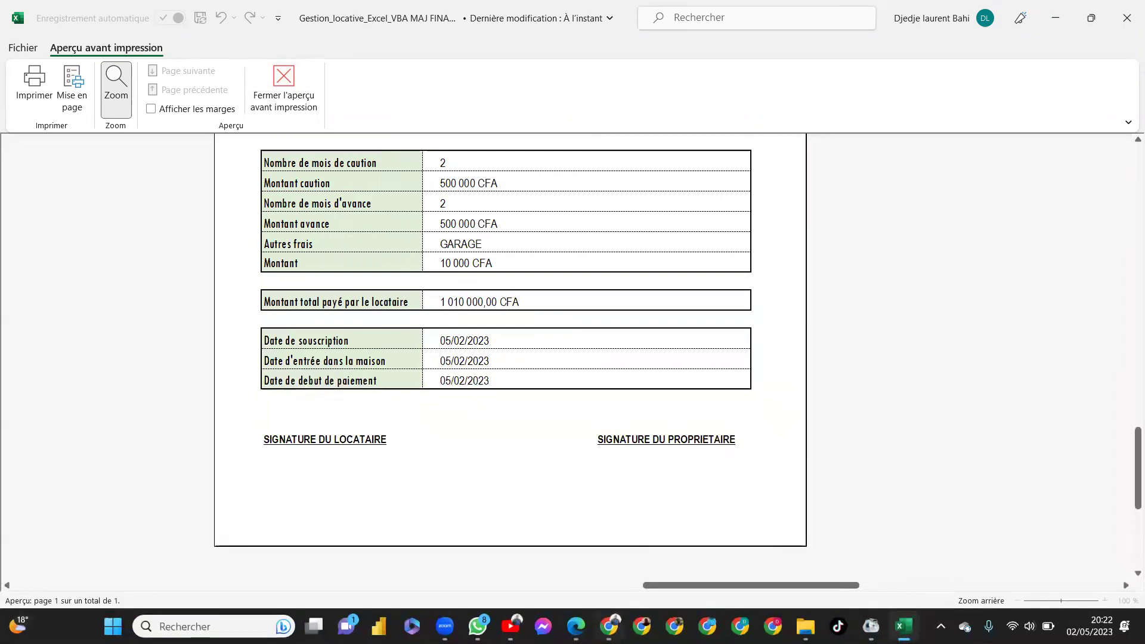
click(609, 626)
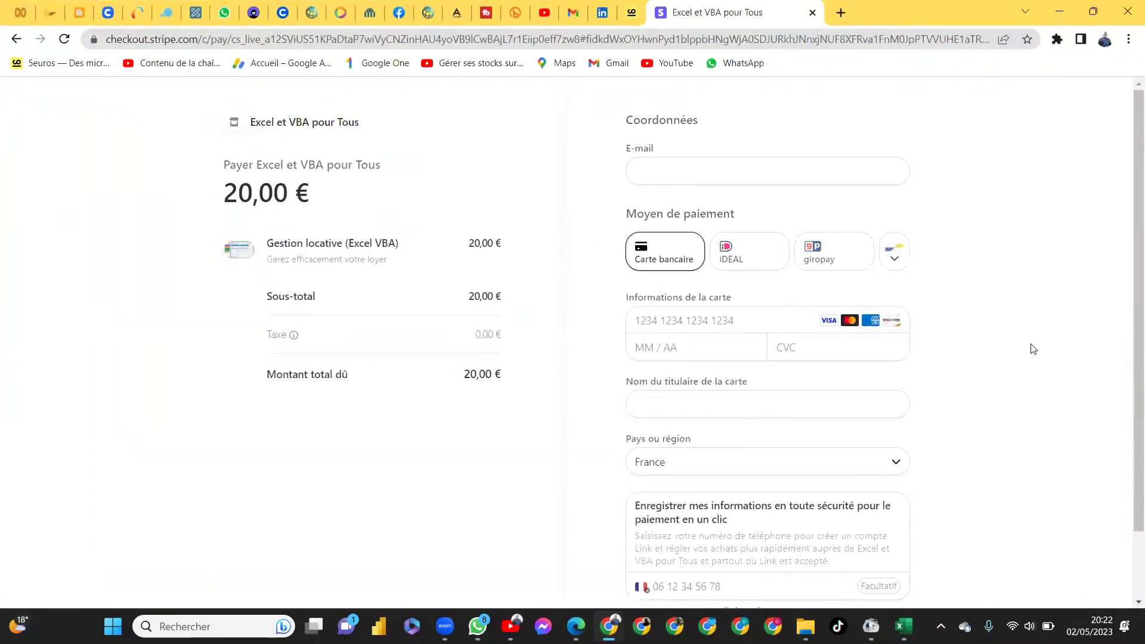
Look over the 20,00 € Gestion locative checkout page, then minimize Chrome back to Excel
scroll(1058, 348, down, 2)
scroll(990, 351, up, 2)
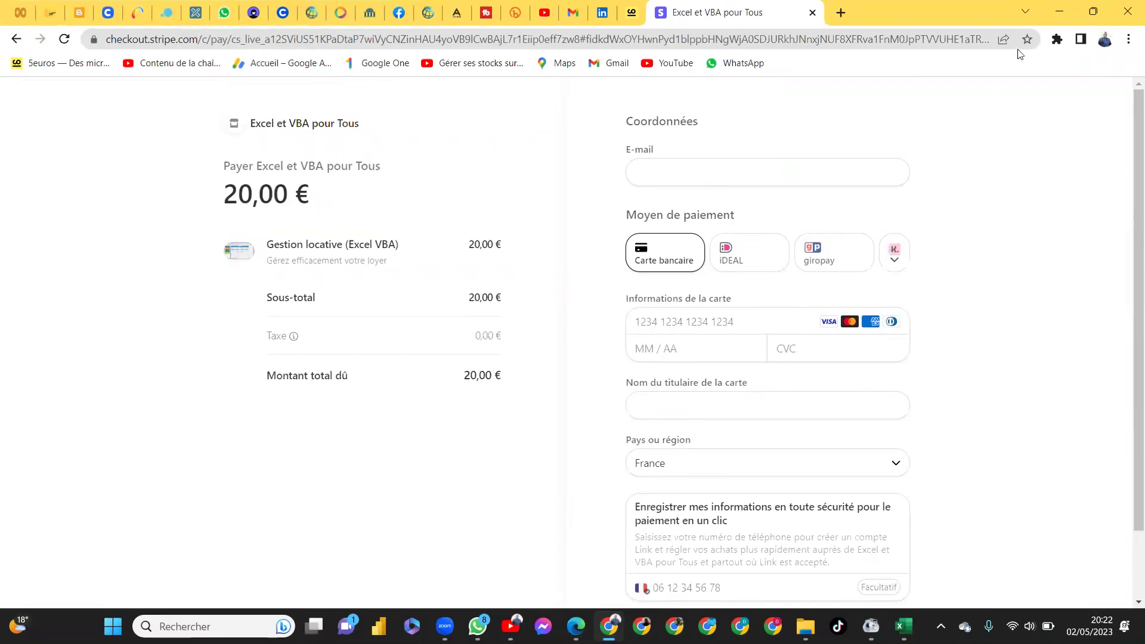
click(1056, 11)
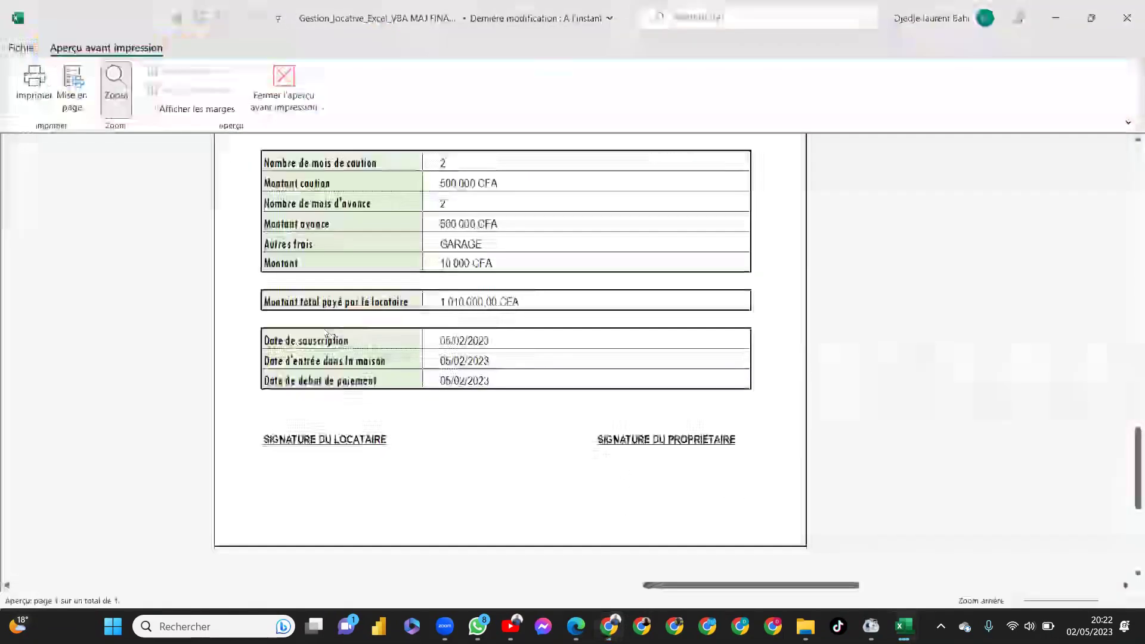
Close the print preview and SOUSCRIPTION form, then open the REGLEMENT rent payment form
click(279, 87)
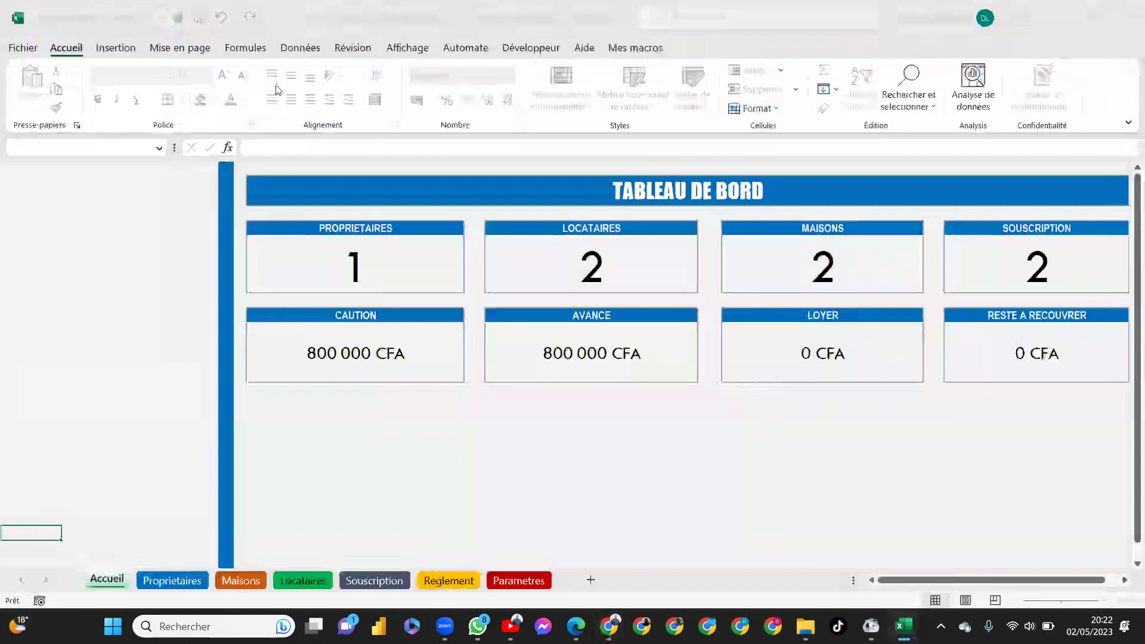
click(815, 85)
click(162, 452)
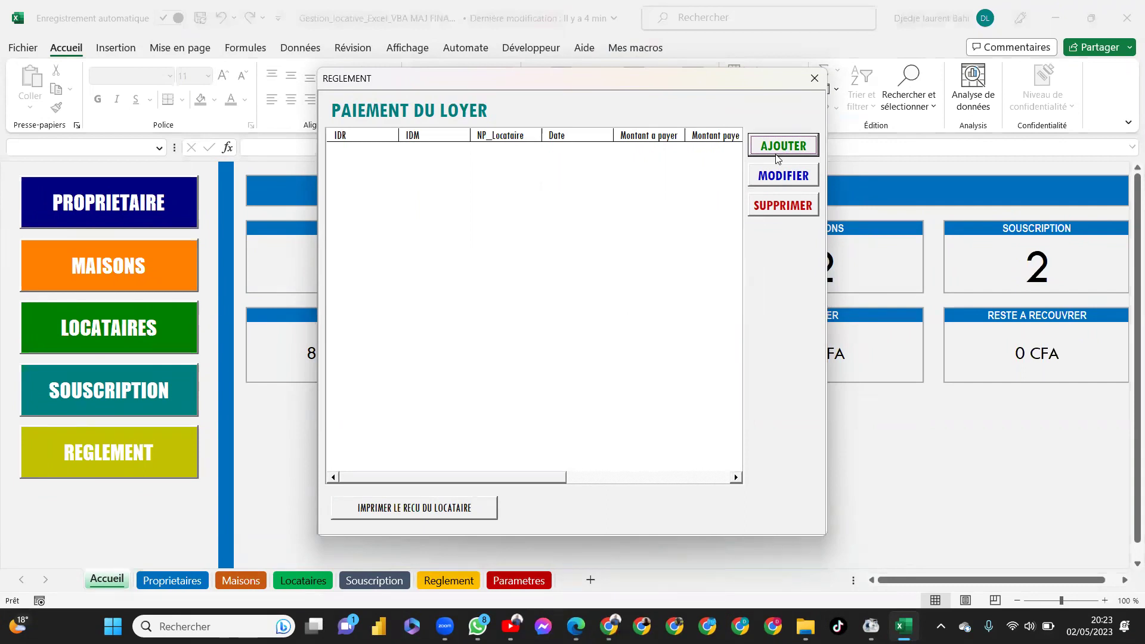
Start a new rent payment and pick the first contract in the picker
click(786, 146)
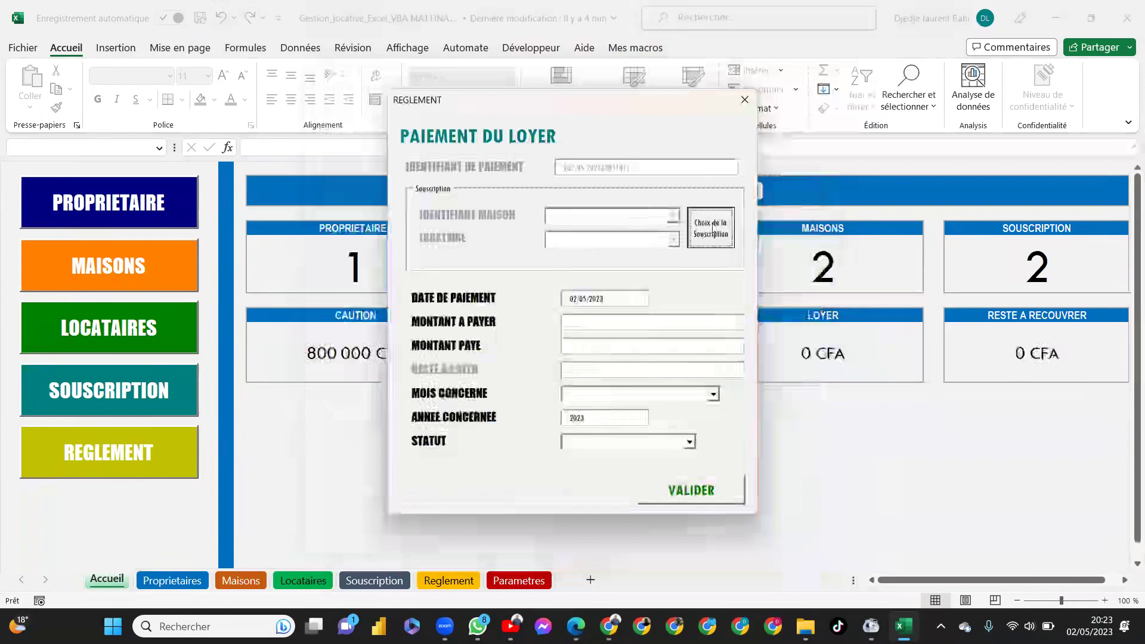
click(710, 227)
click(454, 268)
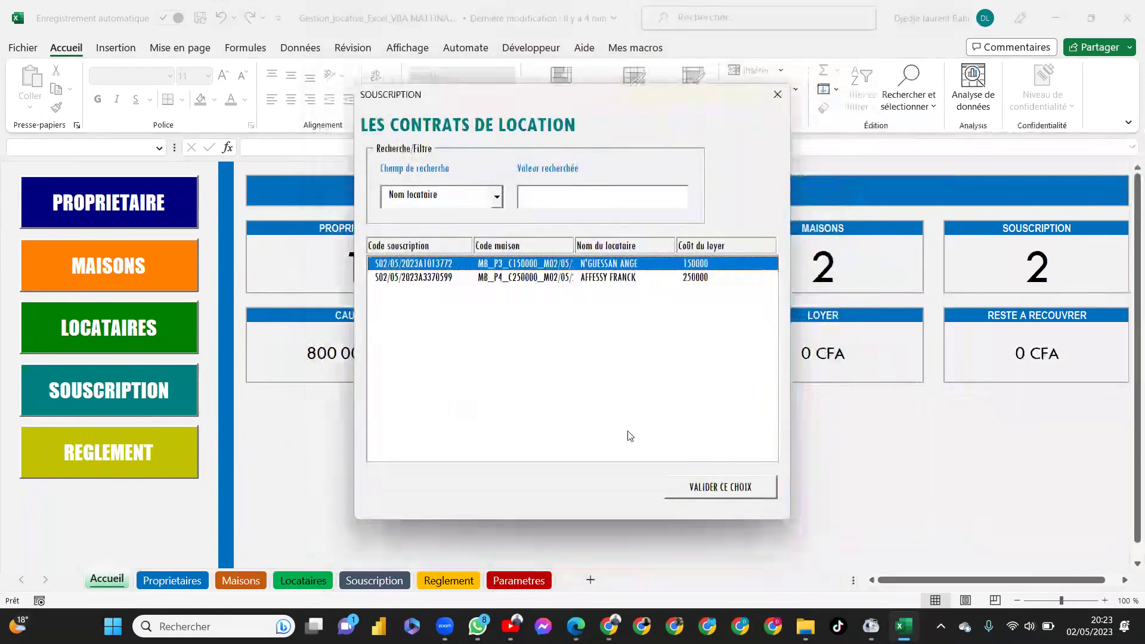
click(684, 486)
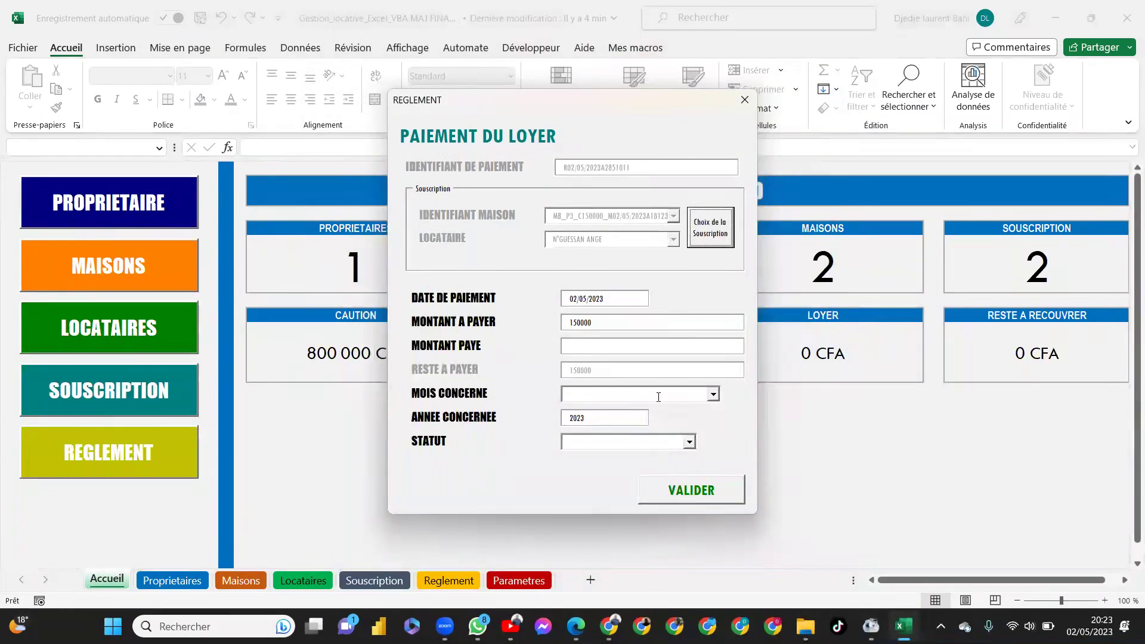
Look through the MOIS CONCERNE and STATUT choices without selecting, then close both REGLEMENT forms unsaved
click(712, 394)
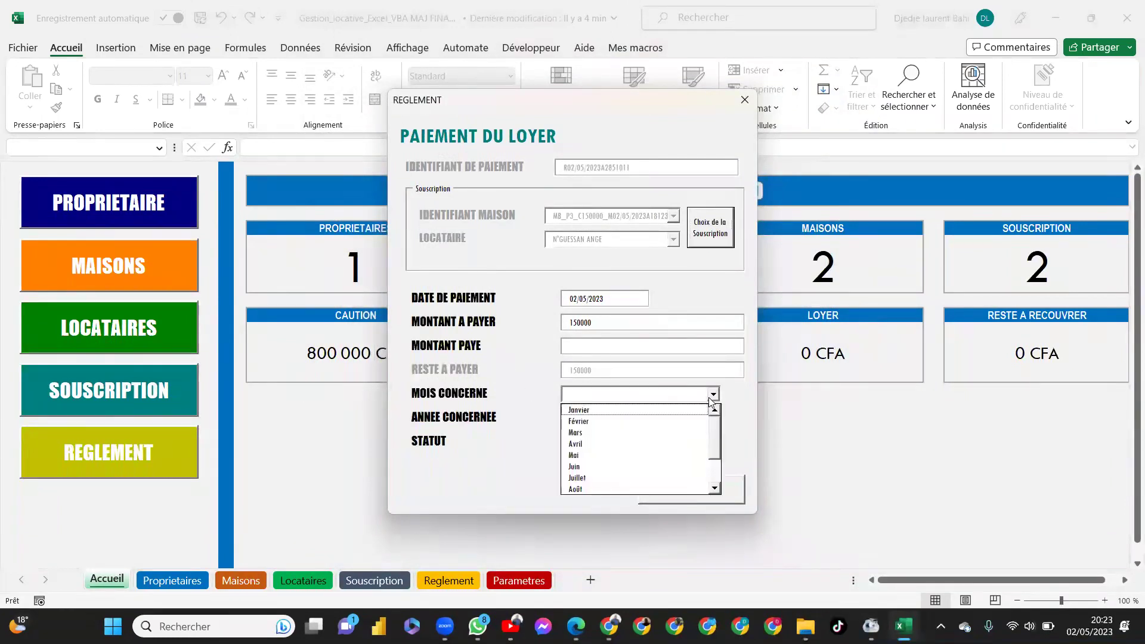
click(732, 422)
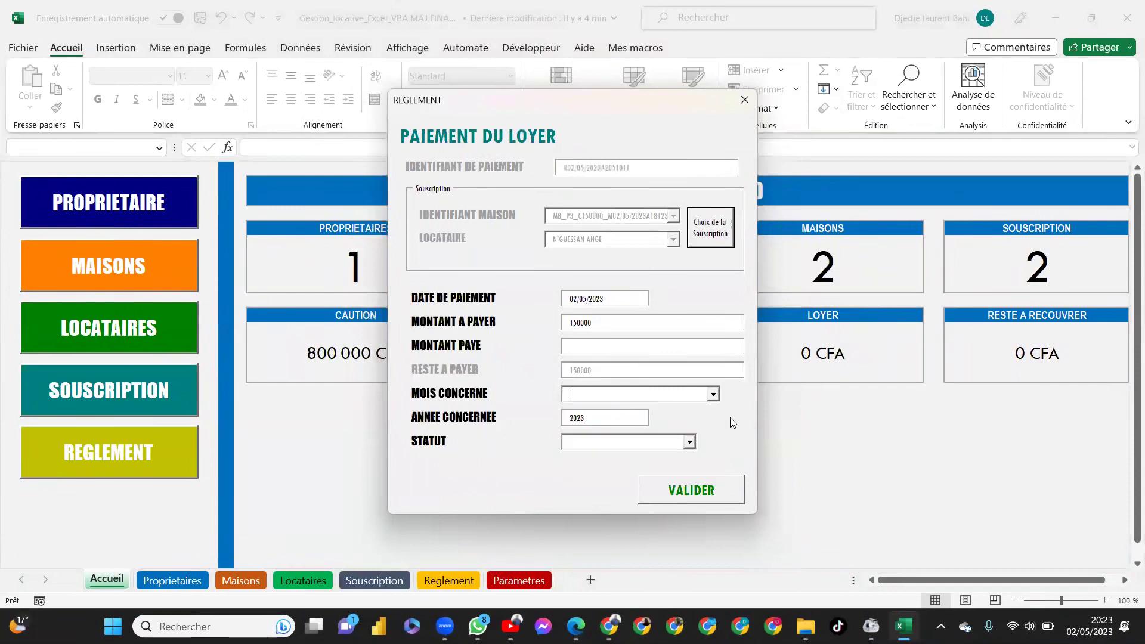
click(689, 442)
click(715, 435)
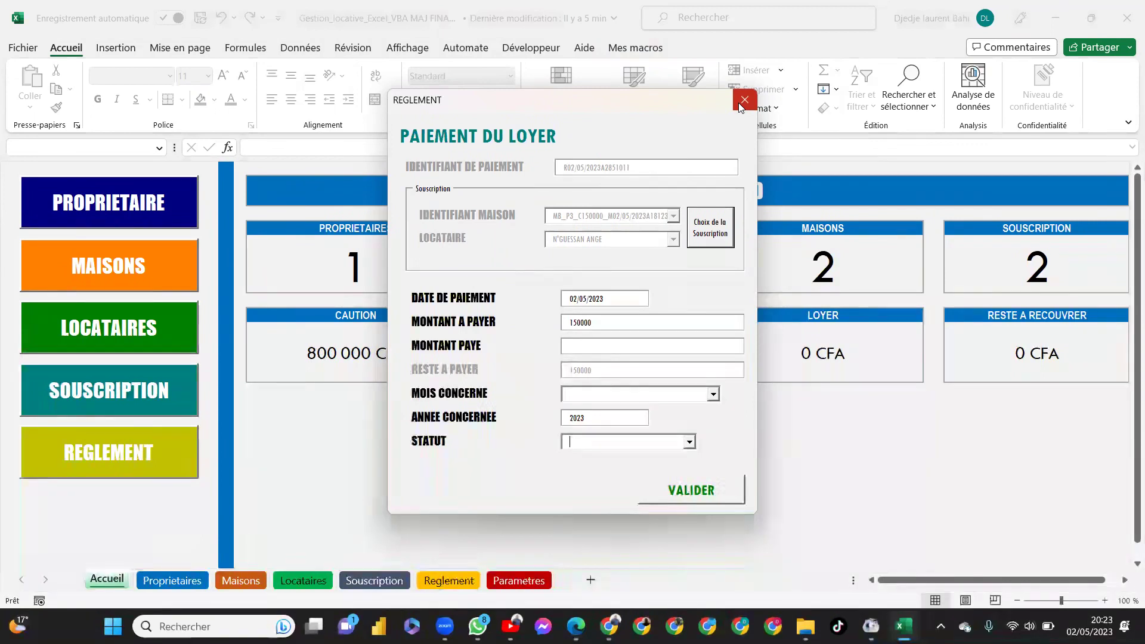
click(739, 103)
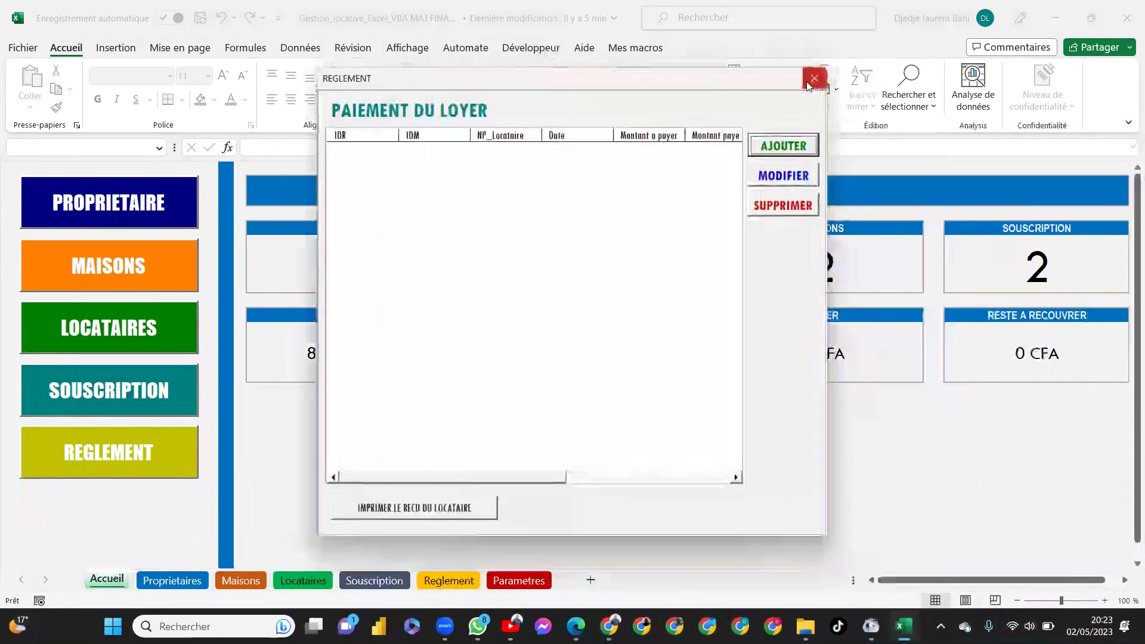
click(813, 79)
Launch the VBA editor from Développeur and open FmSaisie_Souscription in the designer to check its Font
click(530, 48)
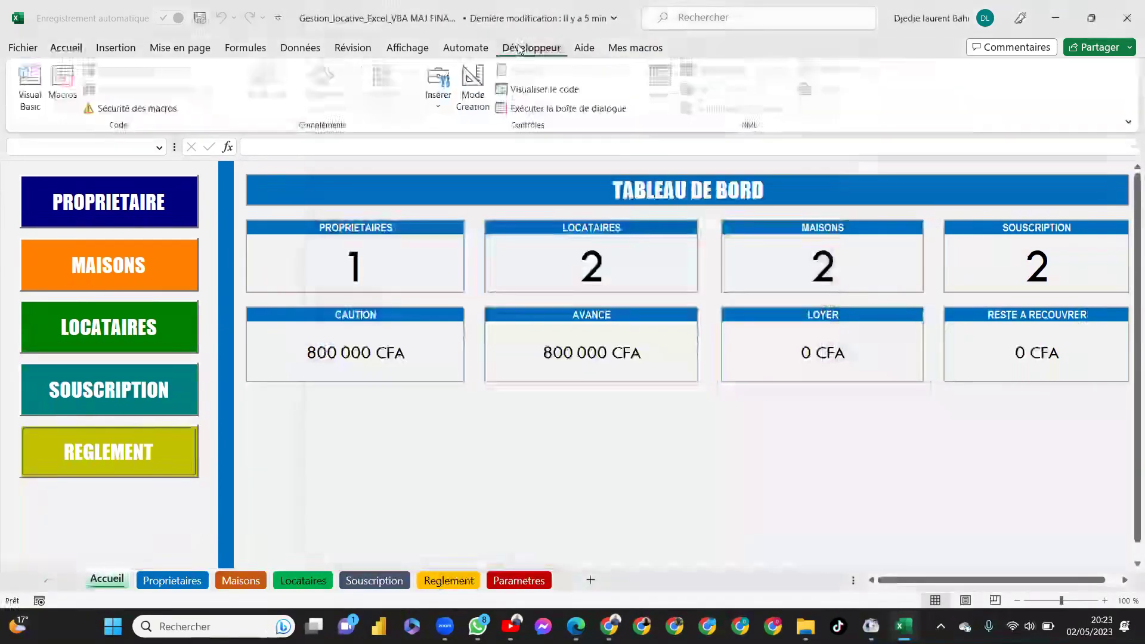
click(46, 81)
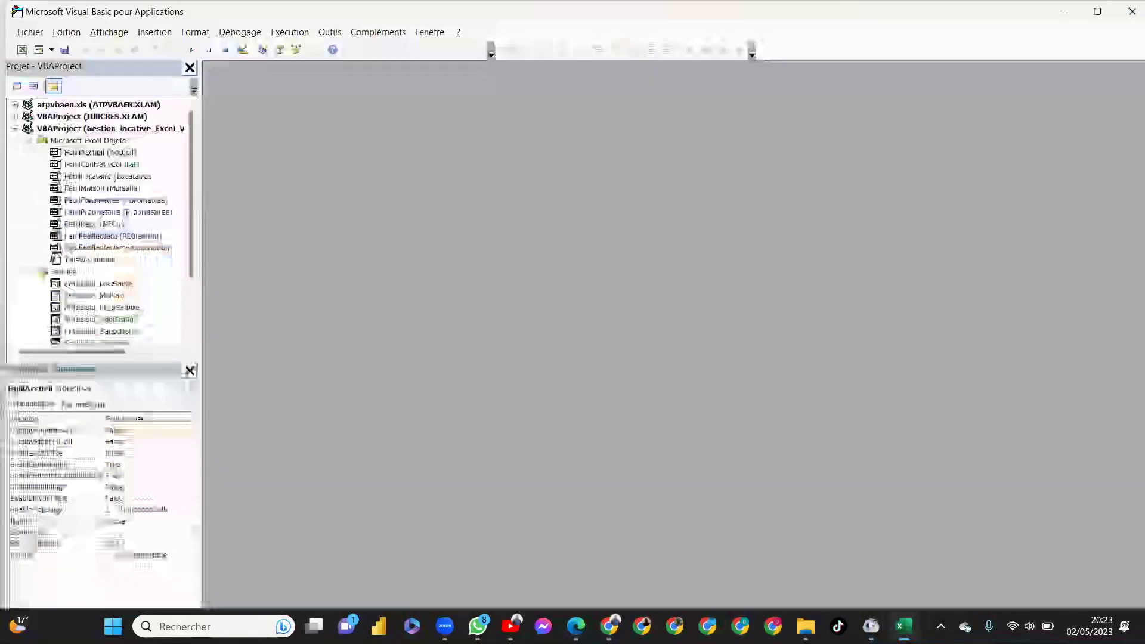
drag(186, 211, 192, 268)
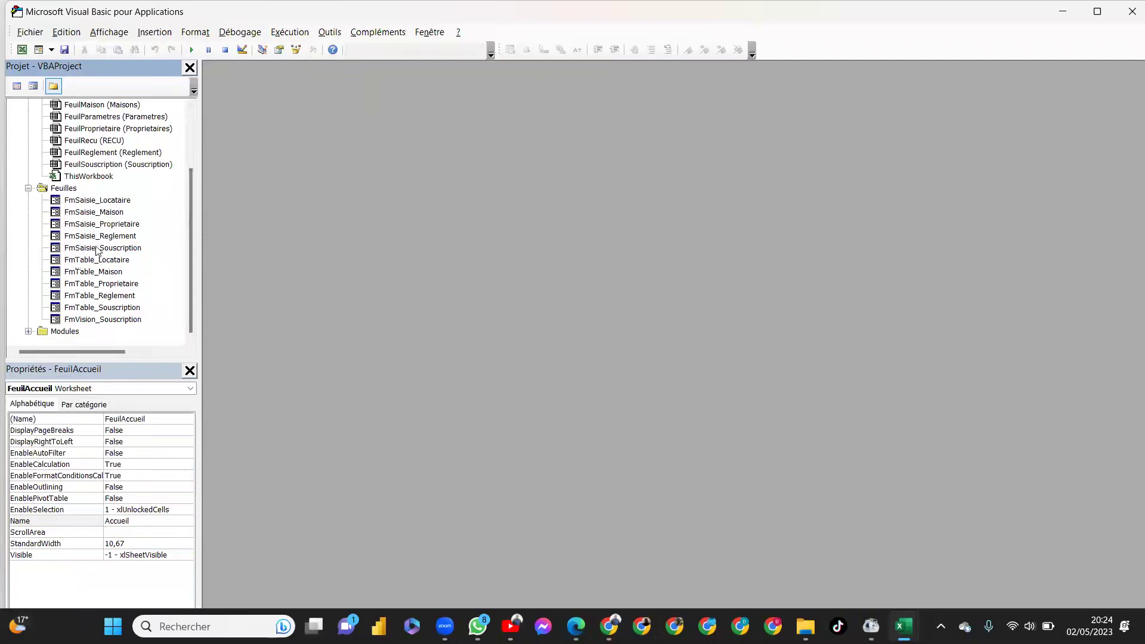
double_click(97, 248)
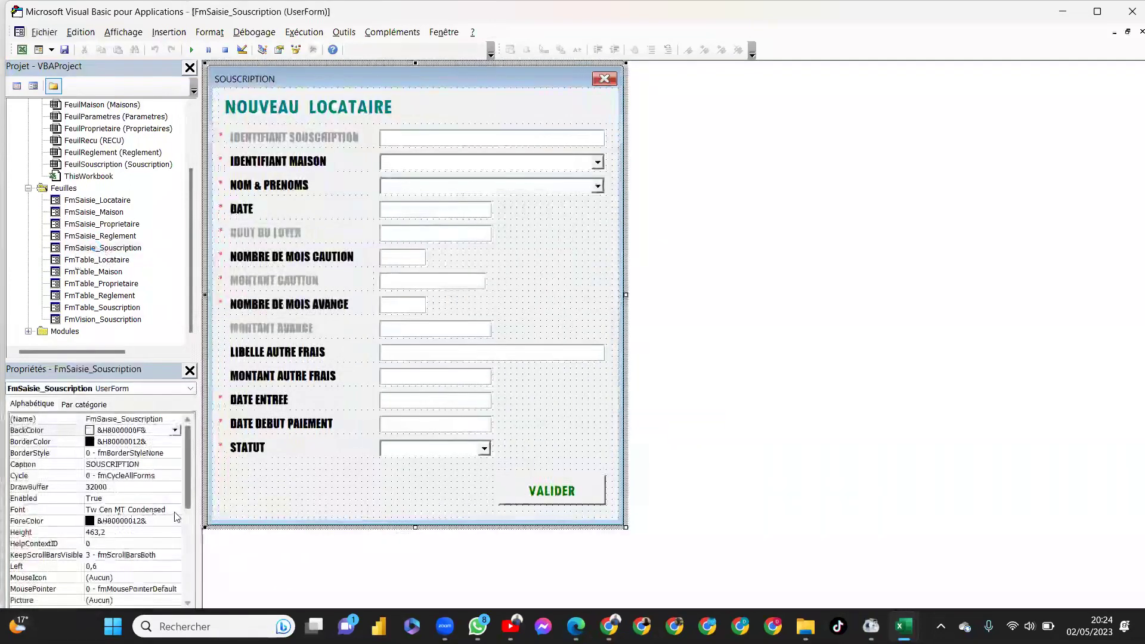
click(170, 510)
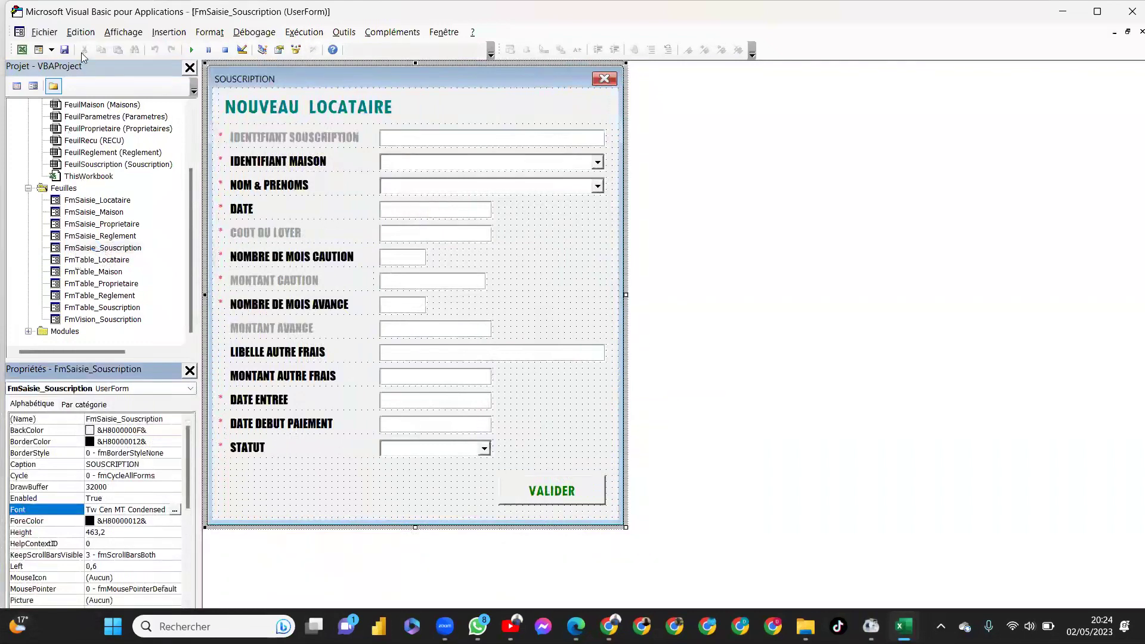
Insert a new blank UserForm and enlarge it to a tall size
click(39, 49)
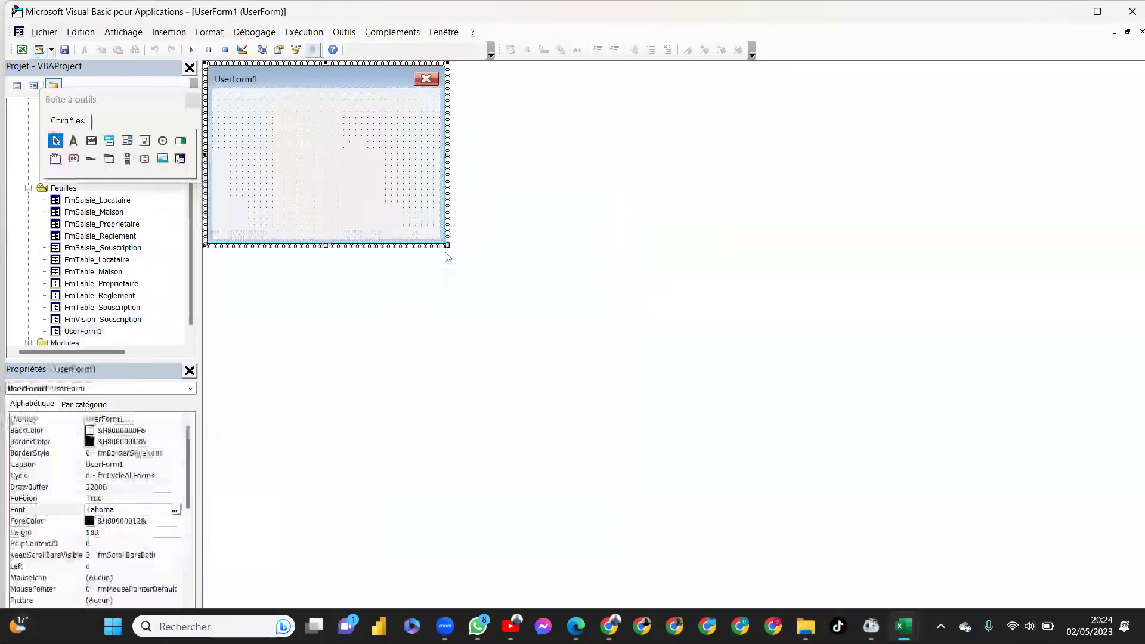
drag(447, 245, 656, 560)
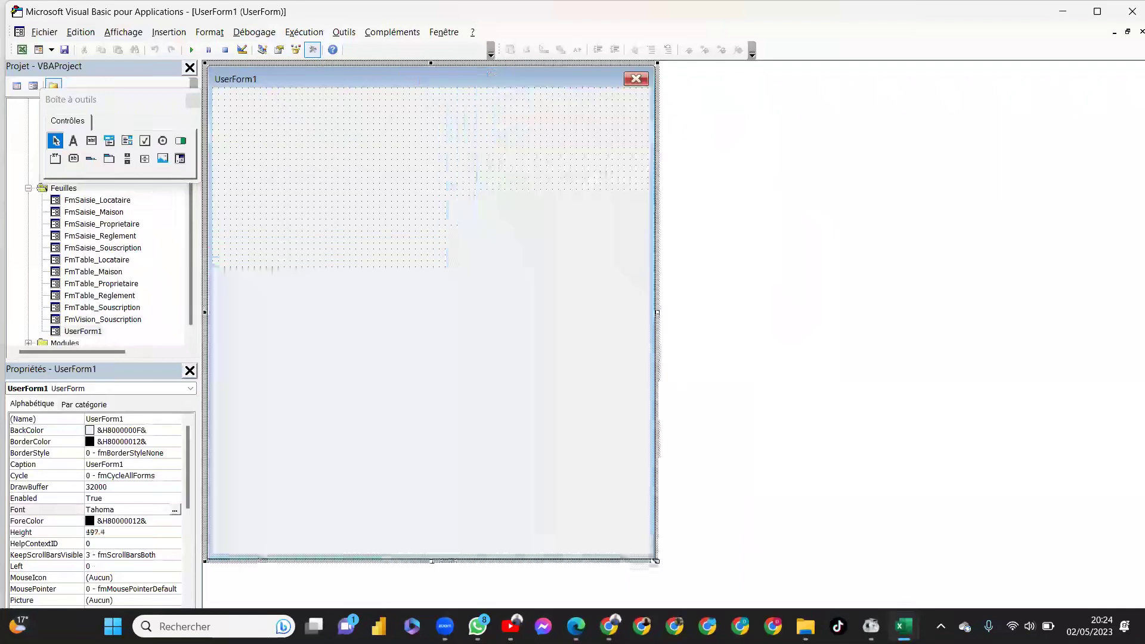
click(99, 100)
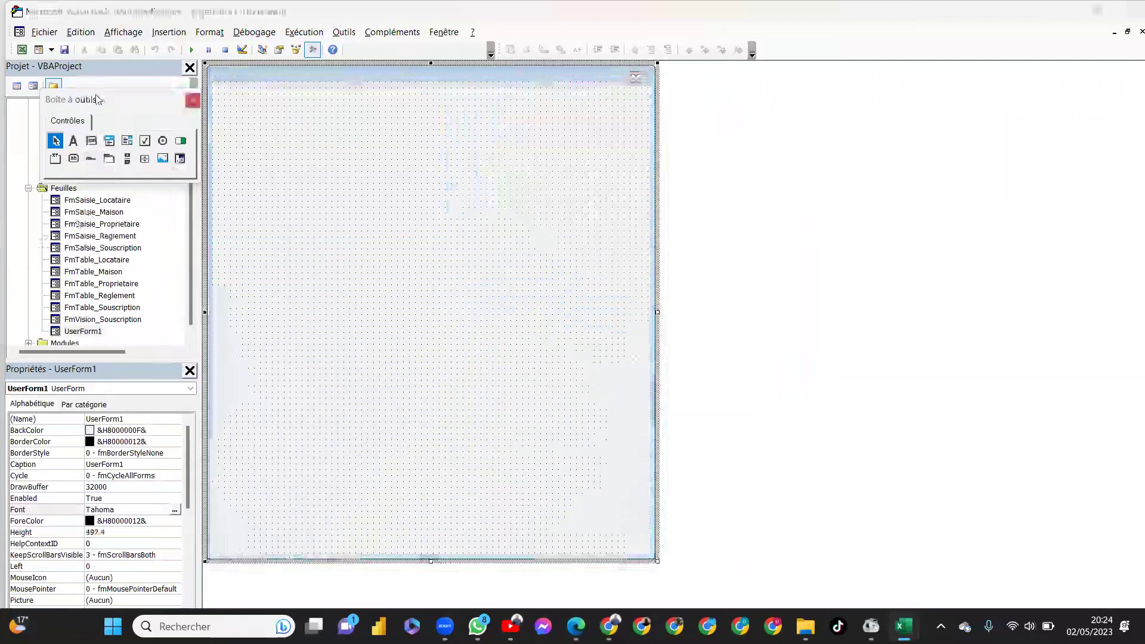
drag(99, 99, 958, 159)
scroll(75, 165, up, 3)
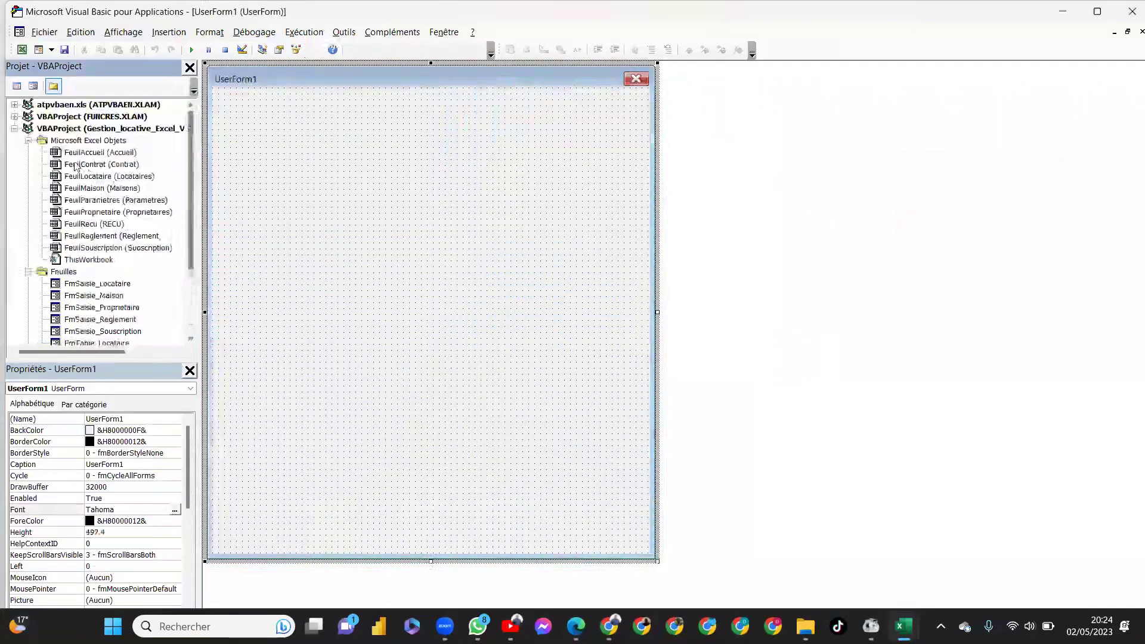
Name the form FmSaisieMultiplePaiement and caption it PAIEMENT MULTIPLE
double_click(133, 421)
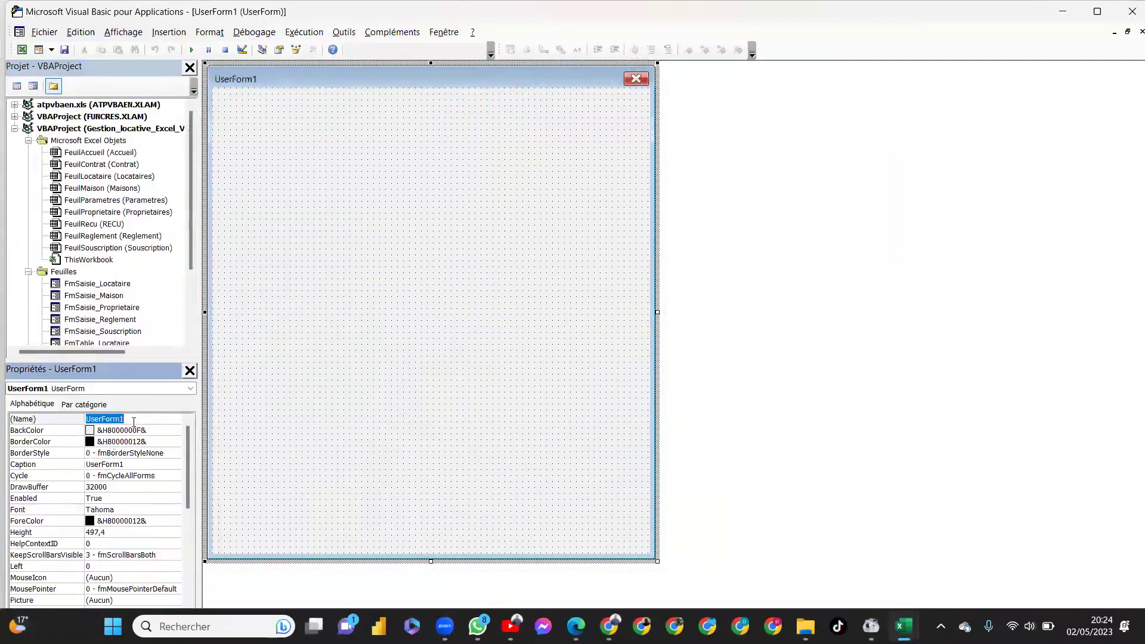
text(Fm)
text(SaisieMultipl)
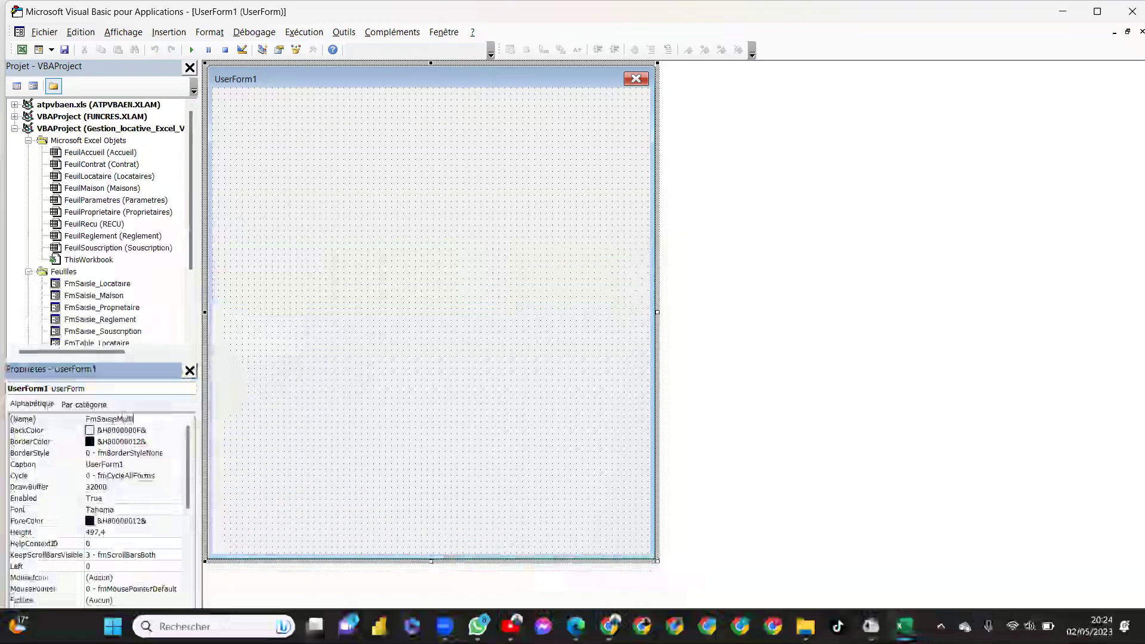
text(e)
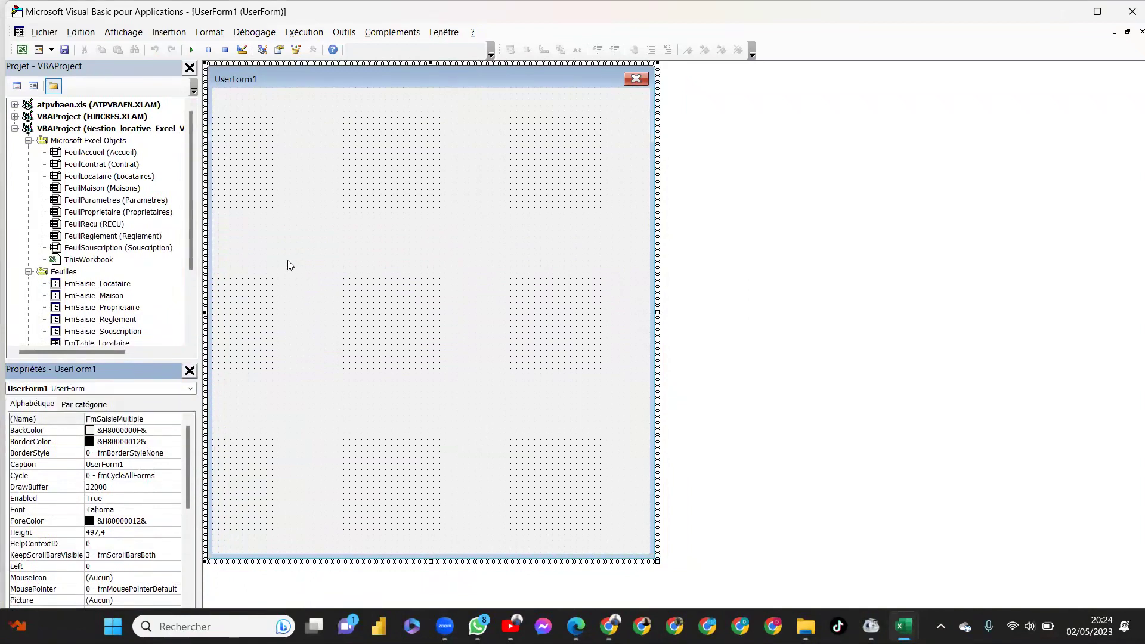
text(nt)
key(Return)
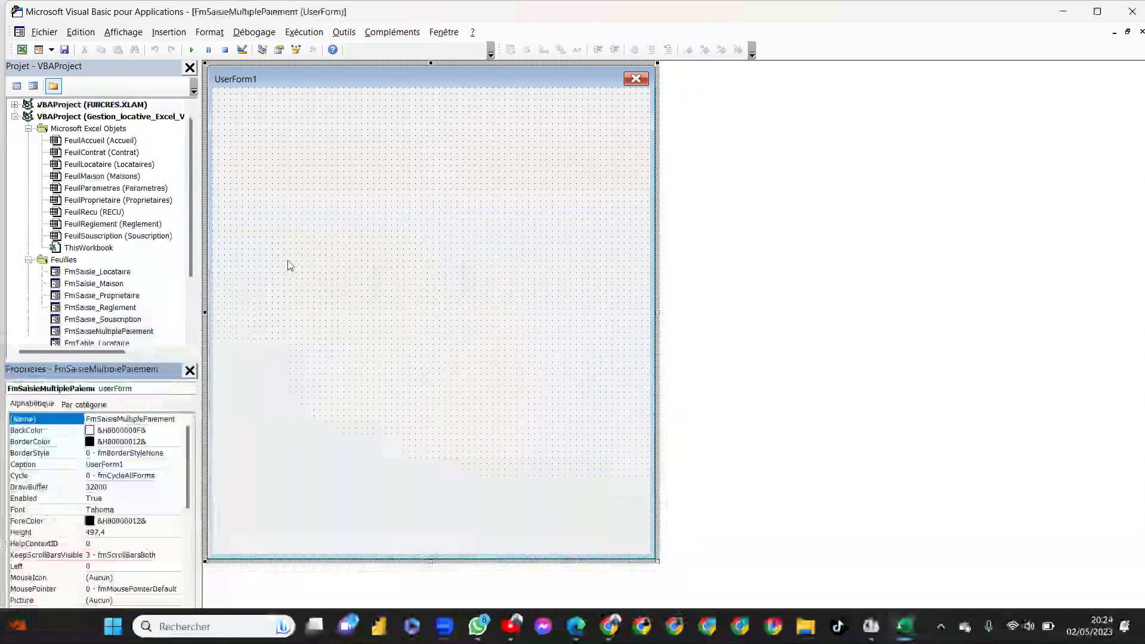
double_click(137, 465)
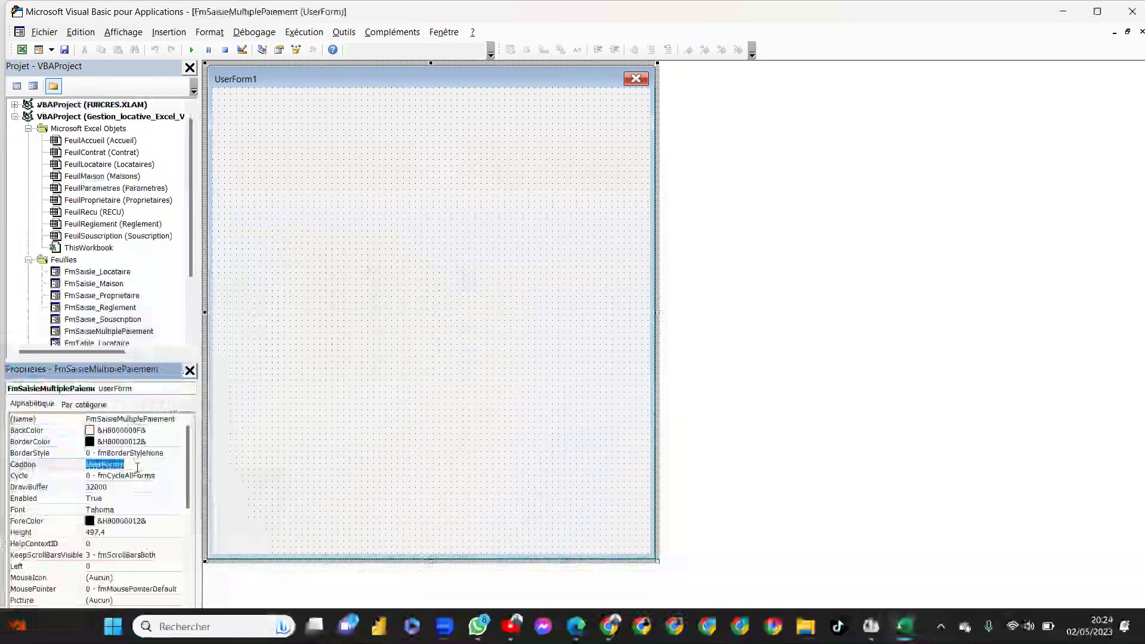
text(PAIEMENT)
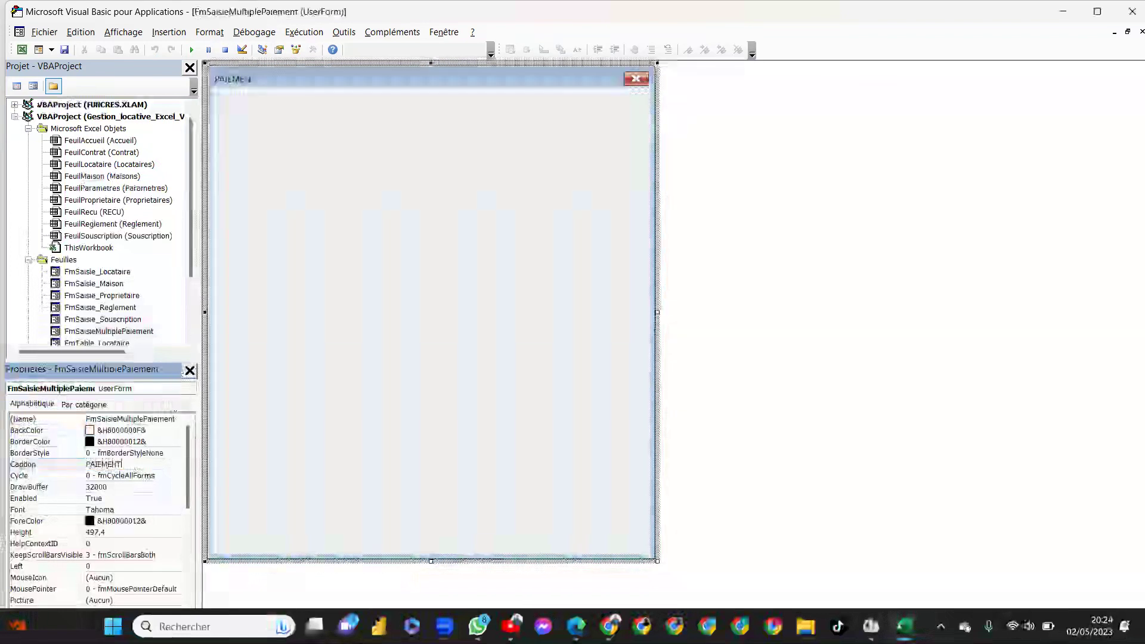
text( MULTIPLE)
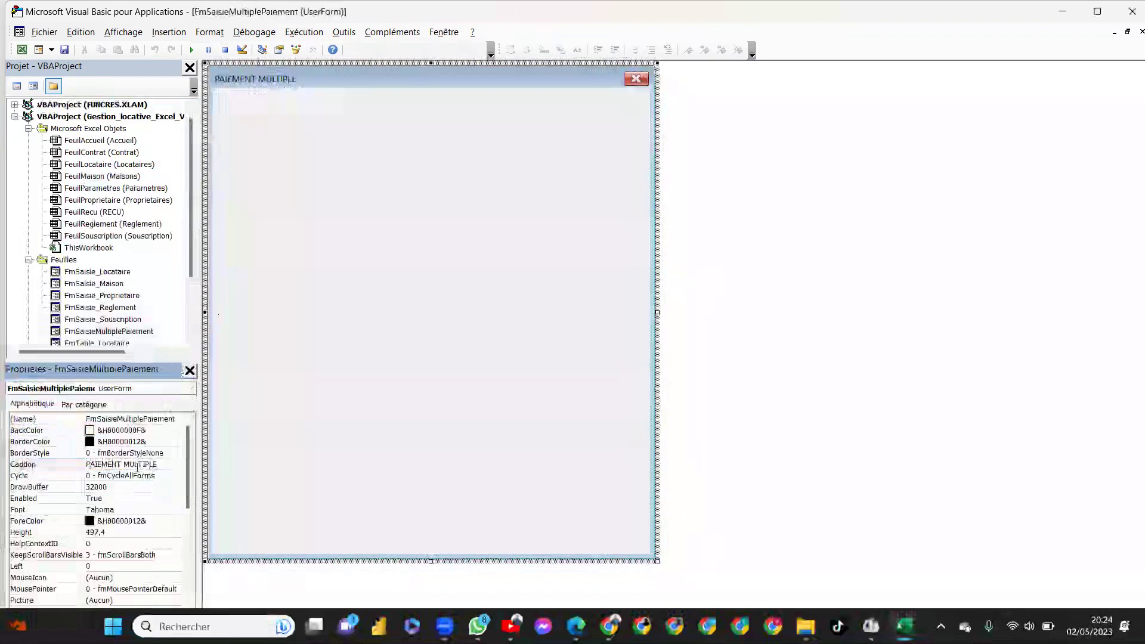
Set the form's font to Tw Cen MT Condensed
click(174, 510)
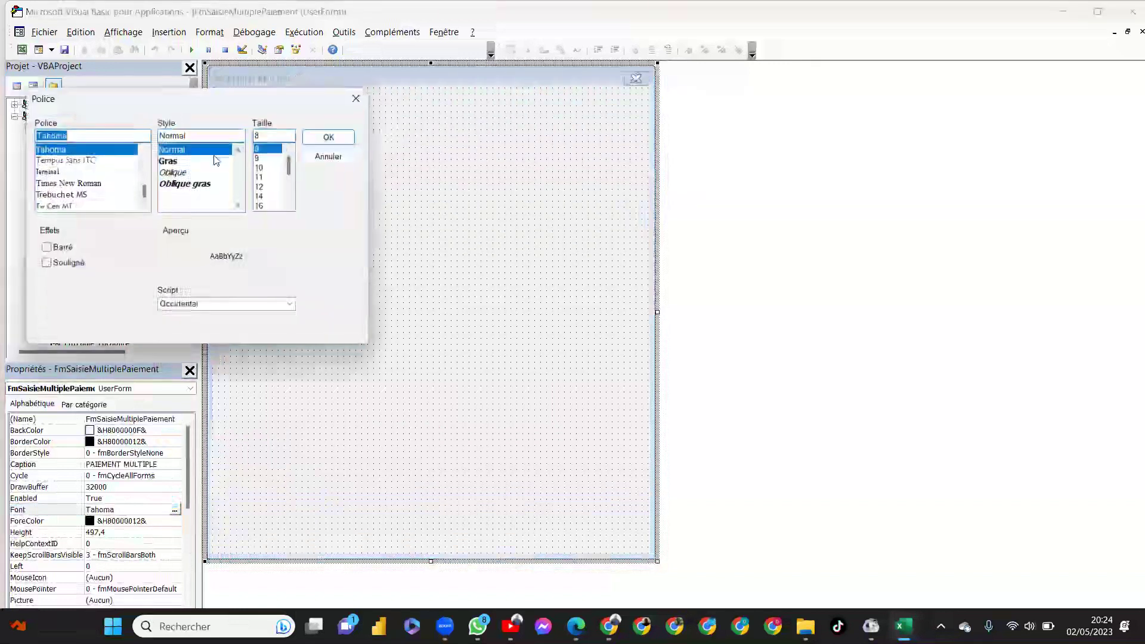
click(86, 206)
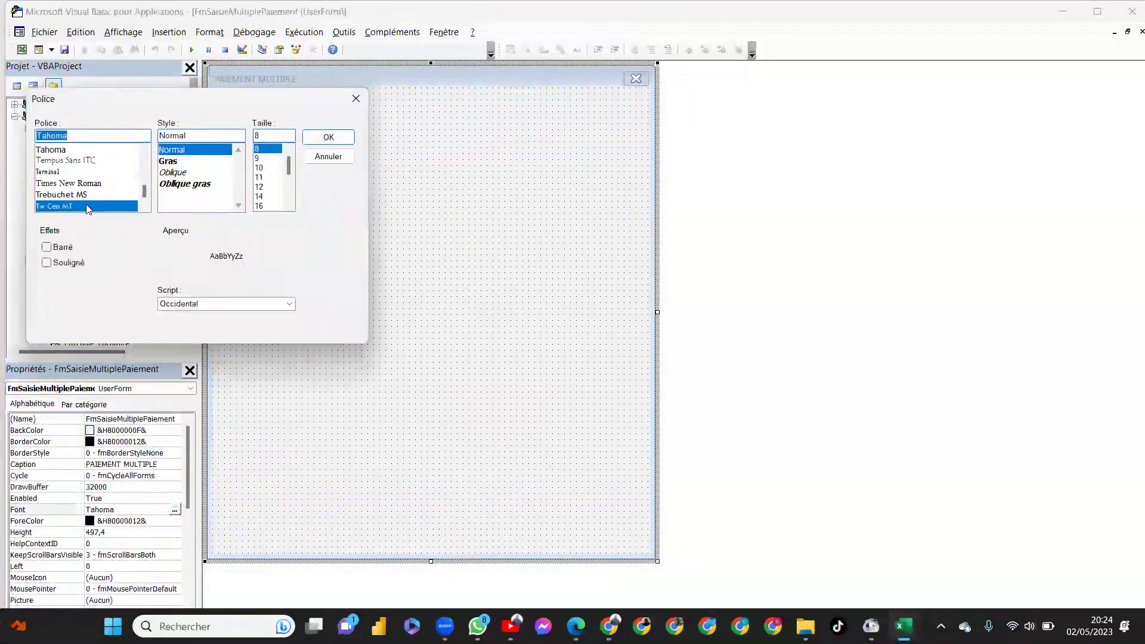
mouse_move(268, 179)
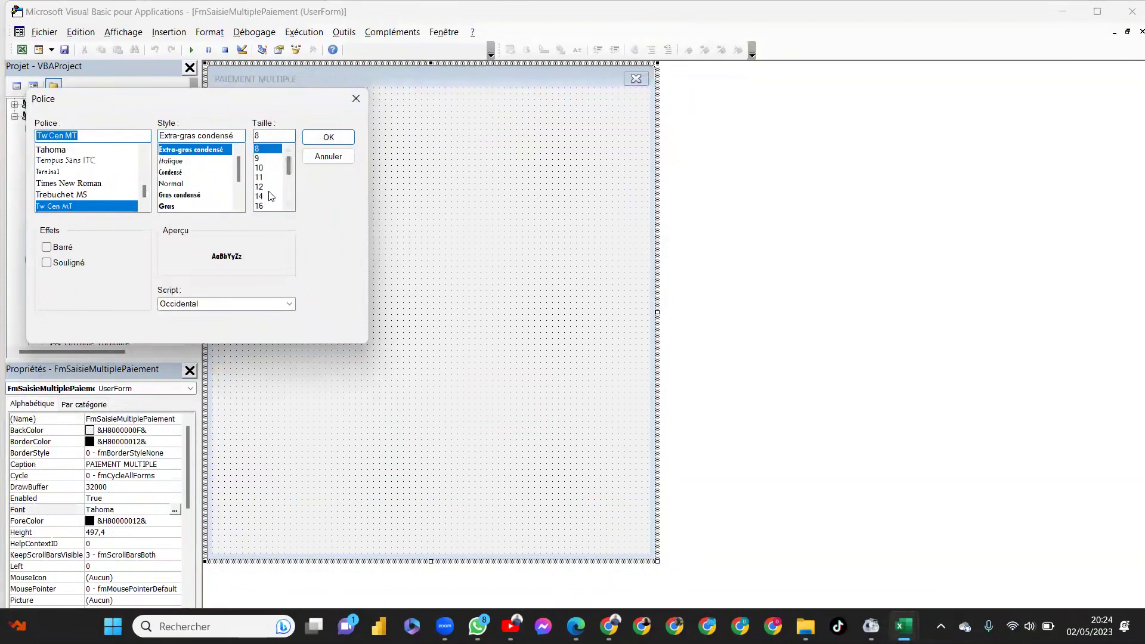
click(328, 138)
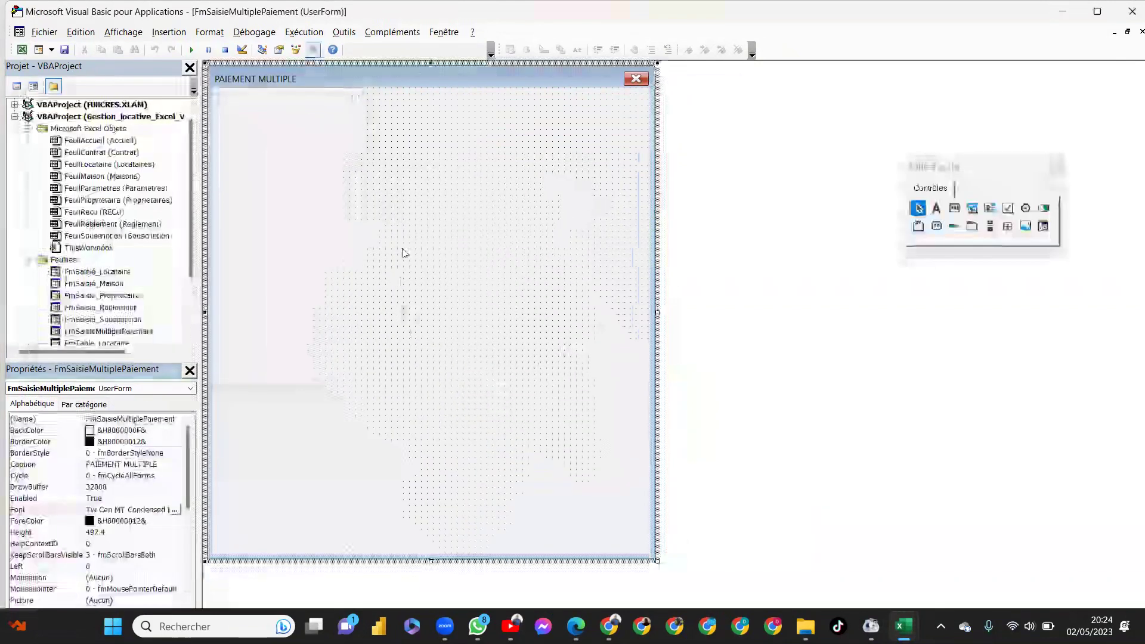
click(936, 208)
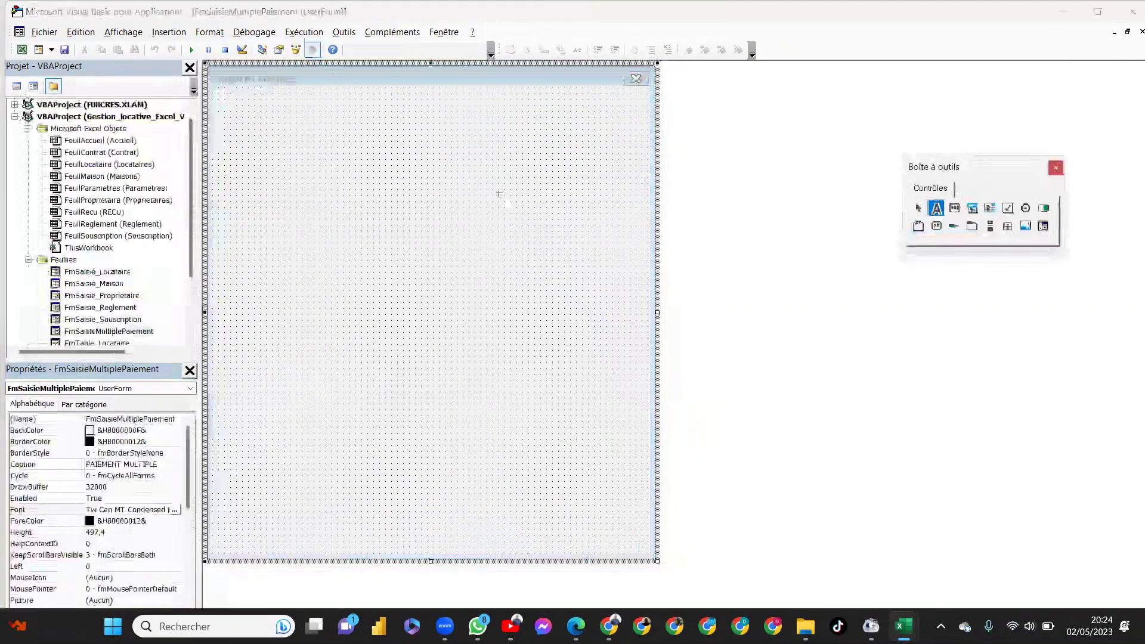
Draw a wide label across the form's top captioned LISTE DES CONTRATS/SOUSCRIPTIONS
click(225, 97)
drag(332, 109, 591, 108)
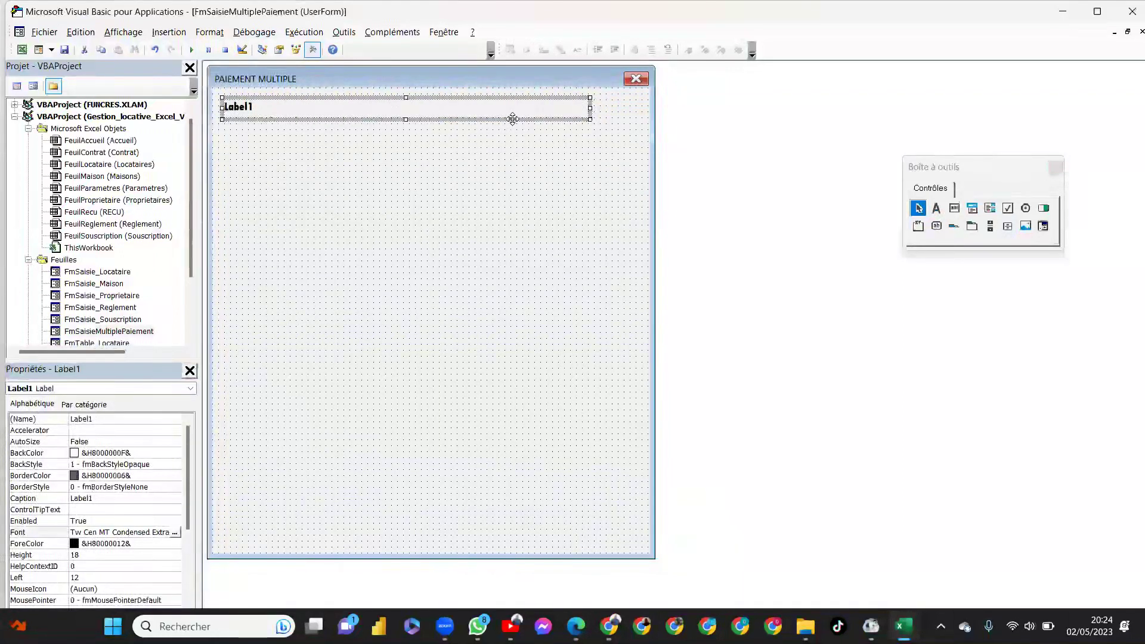
click(513, 117)
key(BackSpace)
key(BackSpace)
key(BackSpace)
text(LISTE DES)
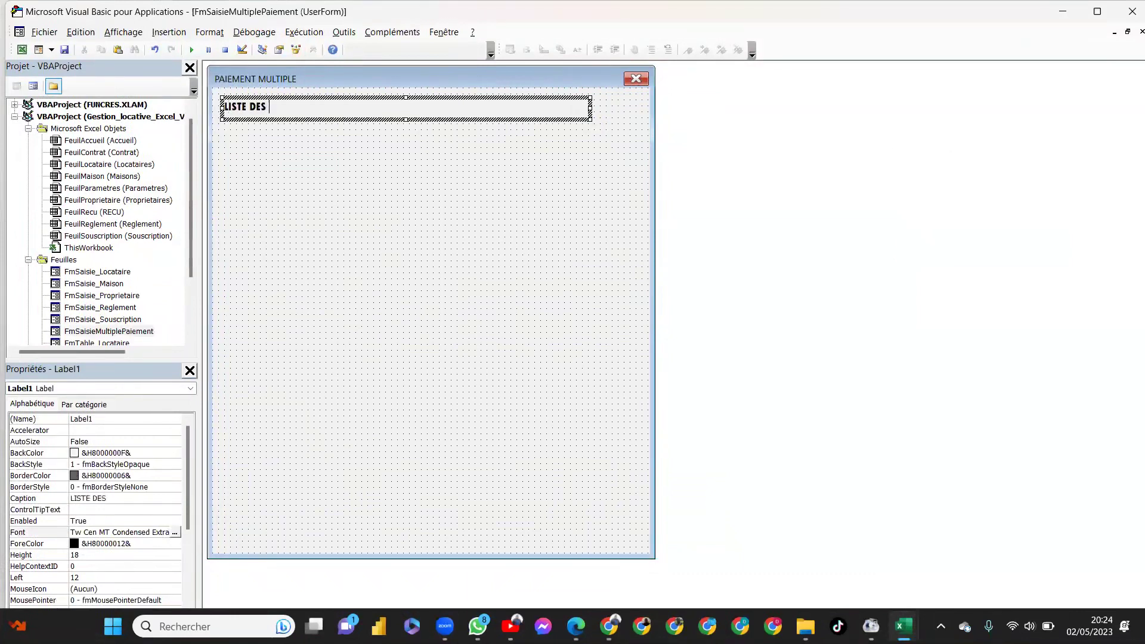
text(CONTRATS/DSO)
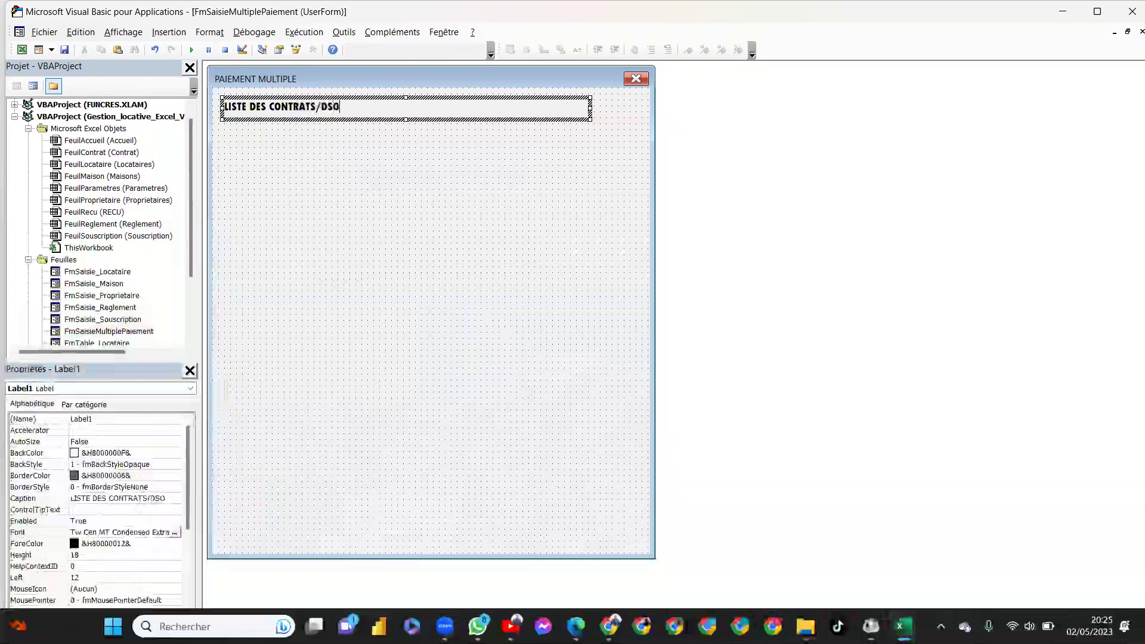
key(BackSpace)
key(BackSpace)
key(BackSpace)
key(BackSpace)
text(SO)
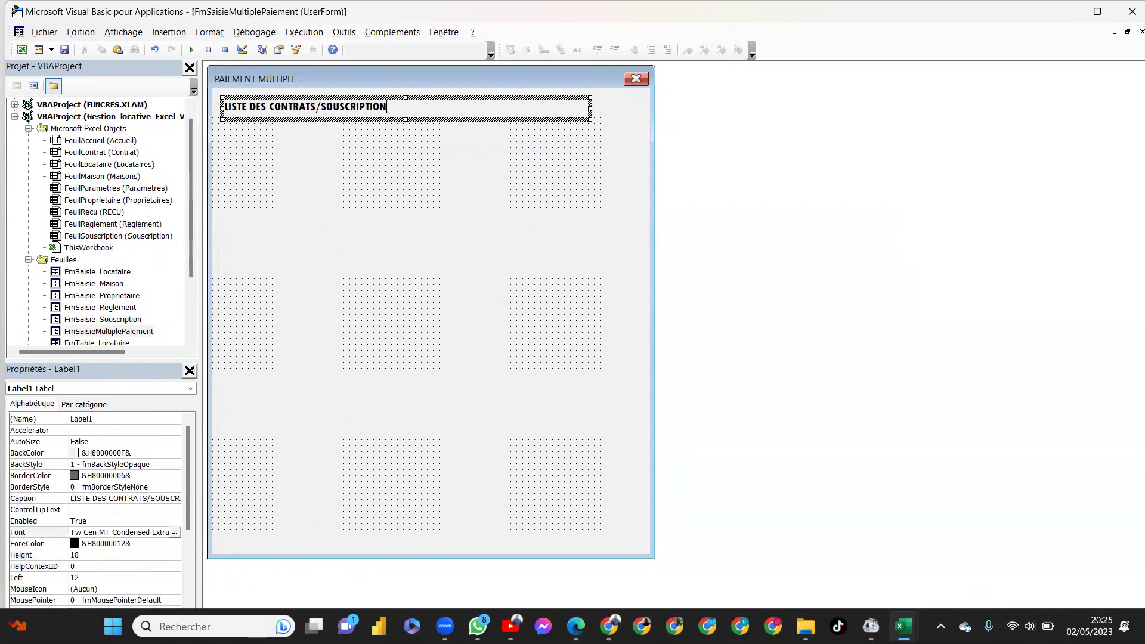
click(427, 212)
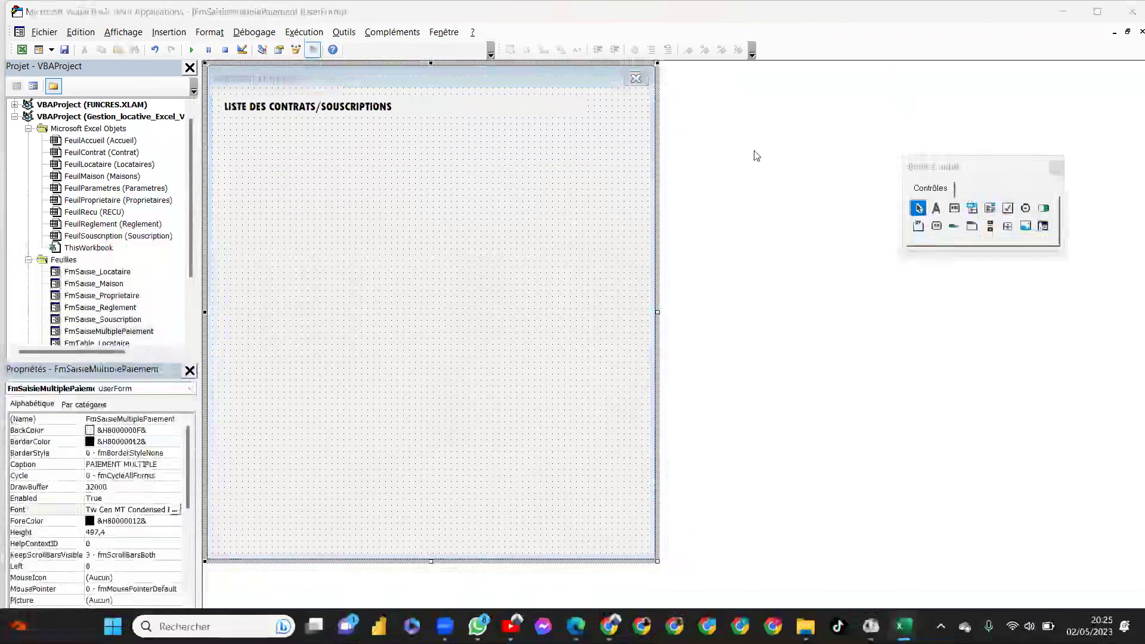
Draw a large list box under the title and give it an Etched special effect
click(971, 208)
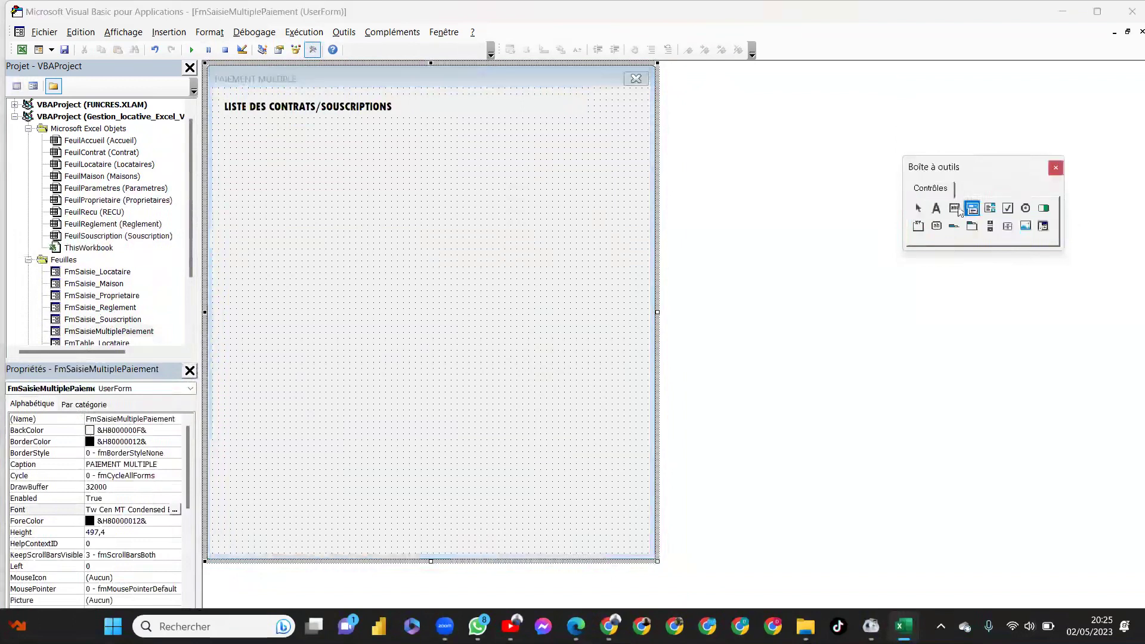
click(989, 208)
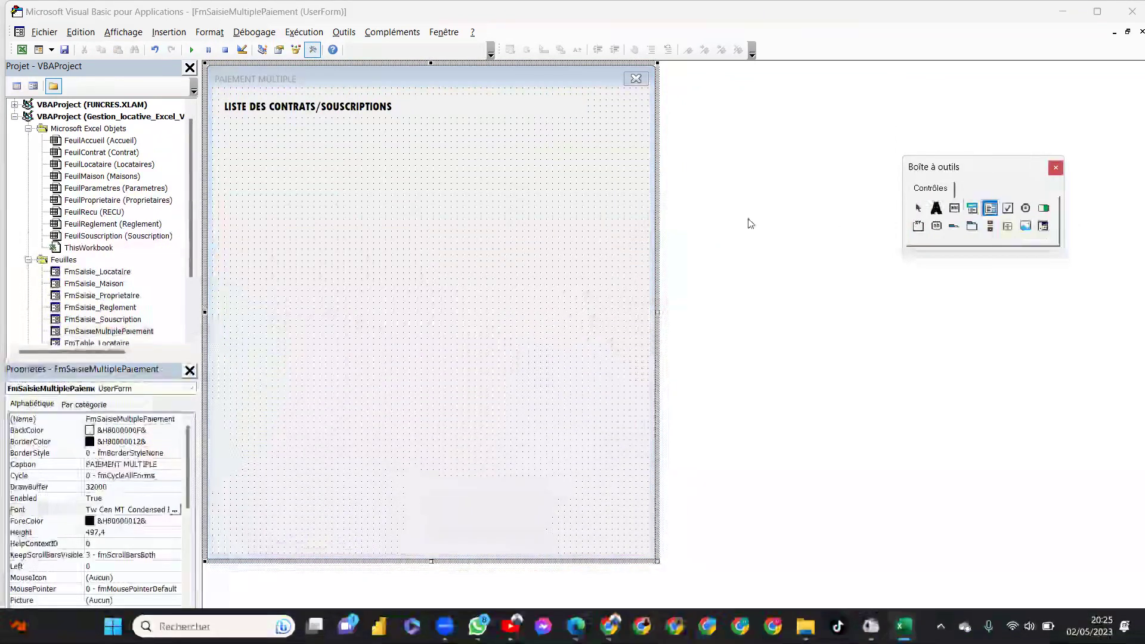
mouse_move(224, 118)
mouse_down()
mouse_move(609, 470)
mouse_move(634, 474)
mouse_up()
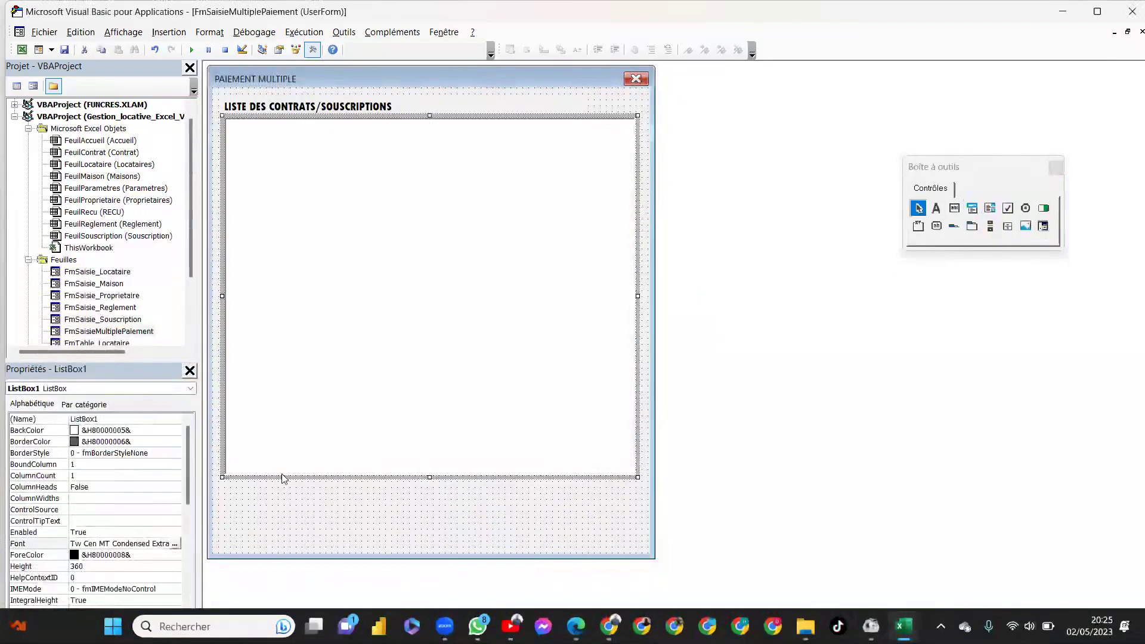
drag(186, 459, 182, 551)
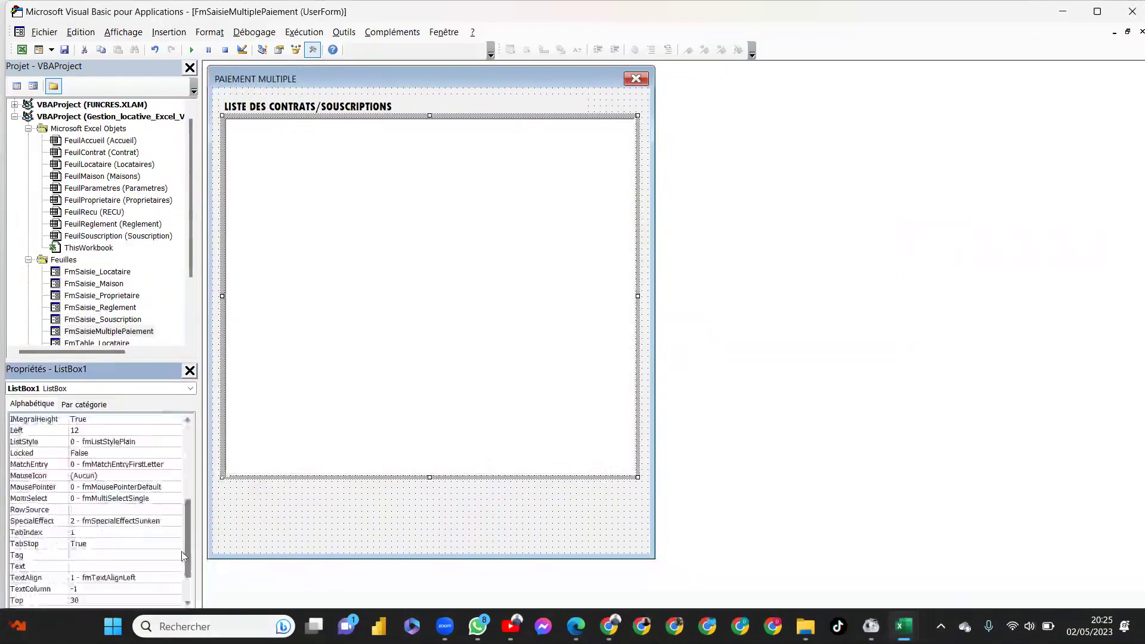
click(171, 477)
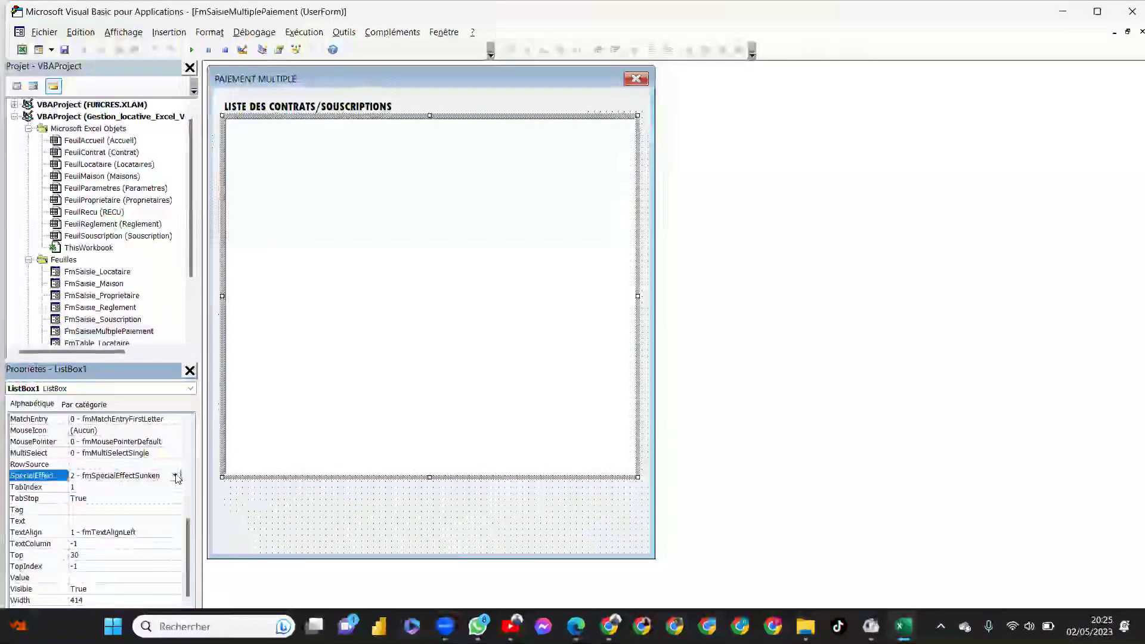
click(175, 475)
click(85, 514)
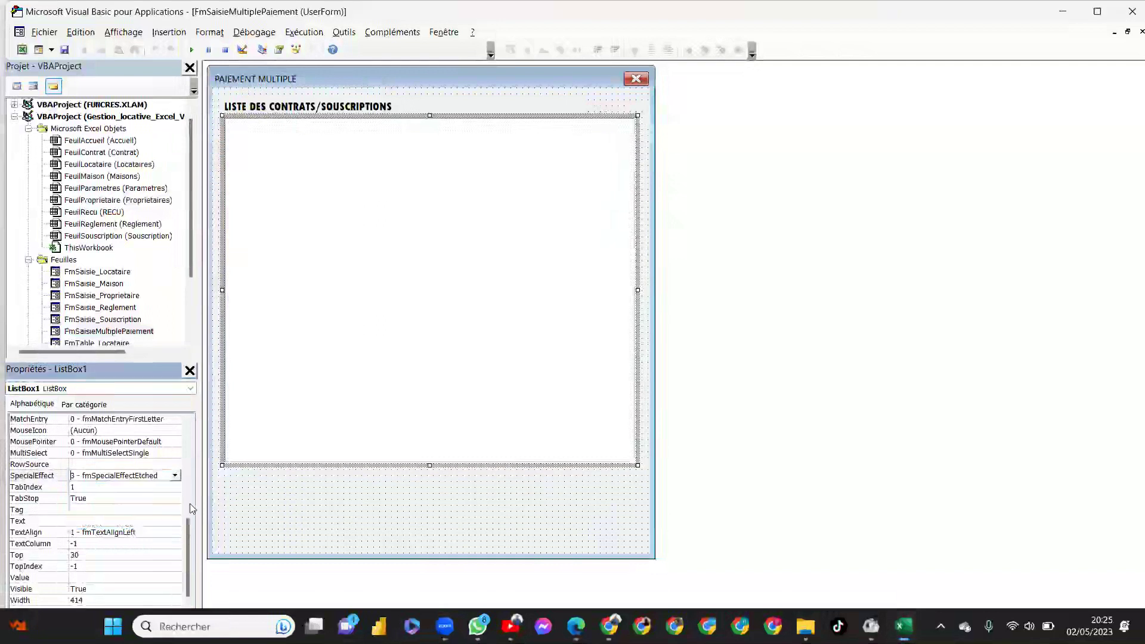
click(298, 498)
Nudge the list box down slightly and rename it ListBContrat
click(426, 450)
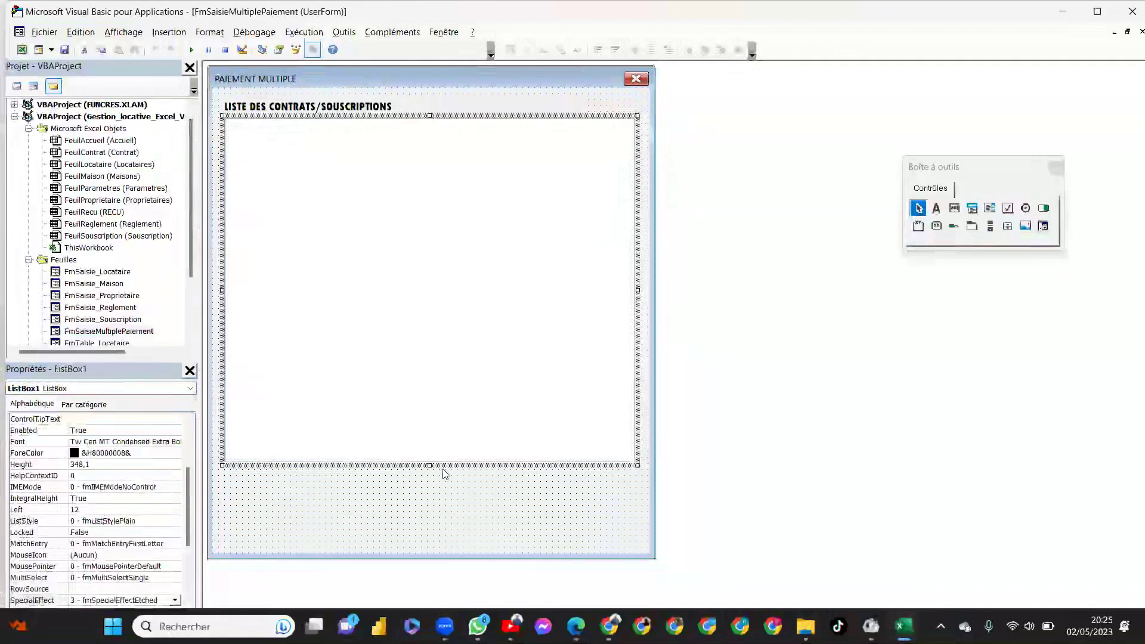
drag(445, 465, 448, 477)
click(437, 514)
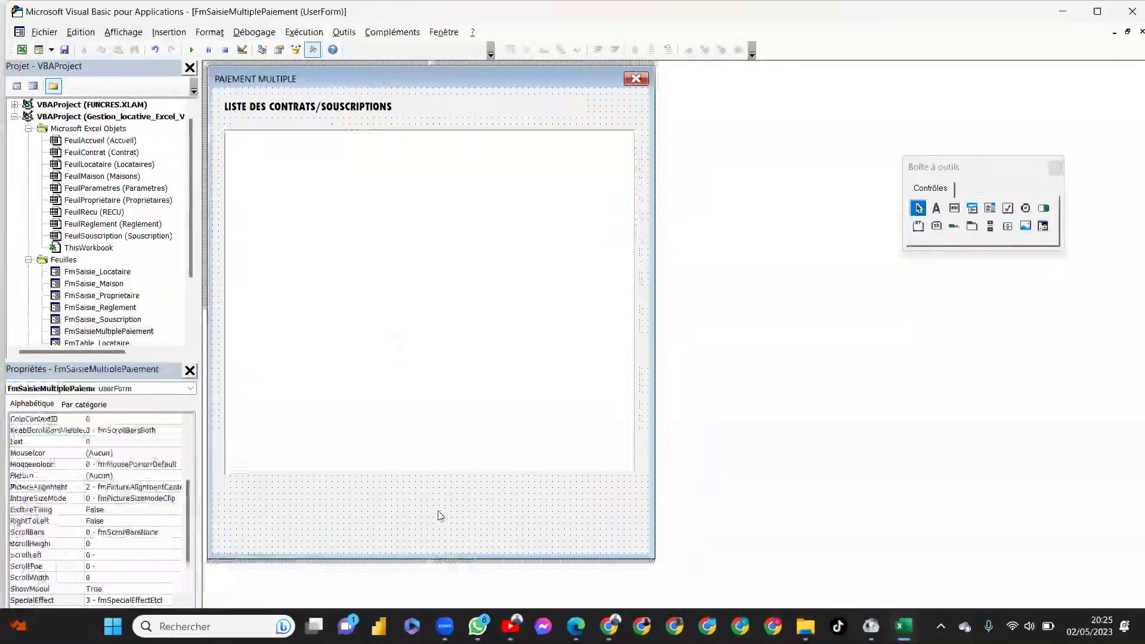
click(351, 275)
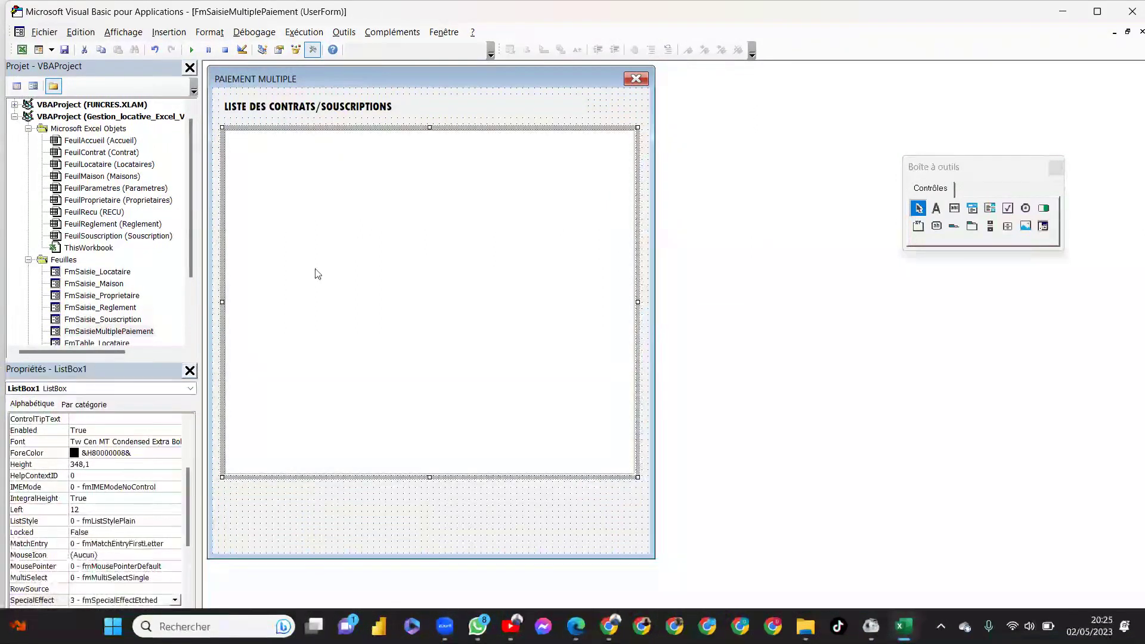
mouse_move(186, 489)
mouse_down()
mouse_move(182, 442)
mouse_move(191, 498)
mouse_move(157, 422)
mouse_up()
click(144, 418)
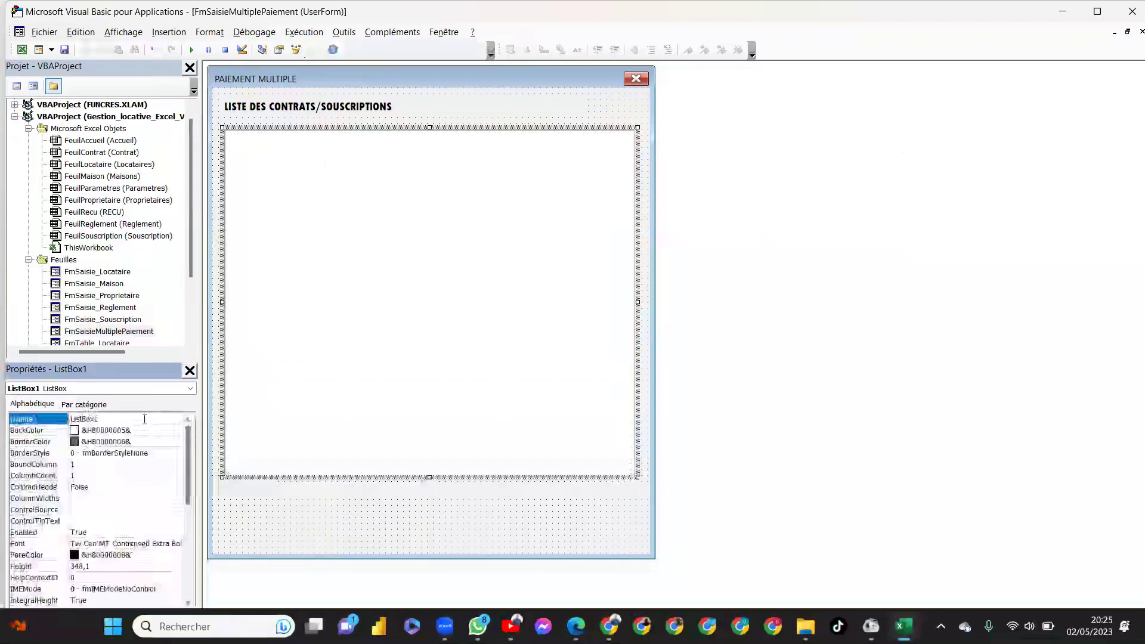
key(BackSpace)
key(BackSpace)
key(BackSpace)
text(Contrat)
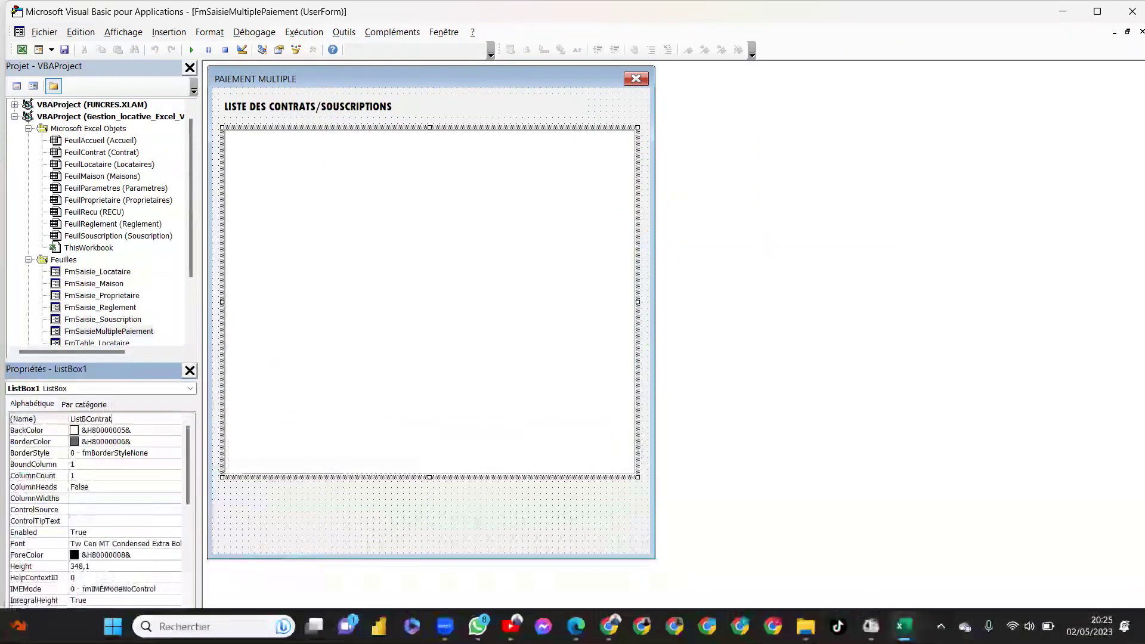
click(286, 517)
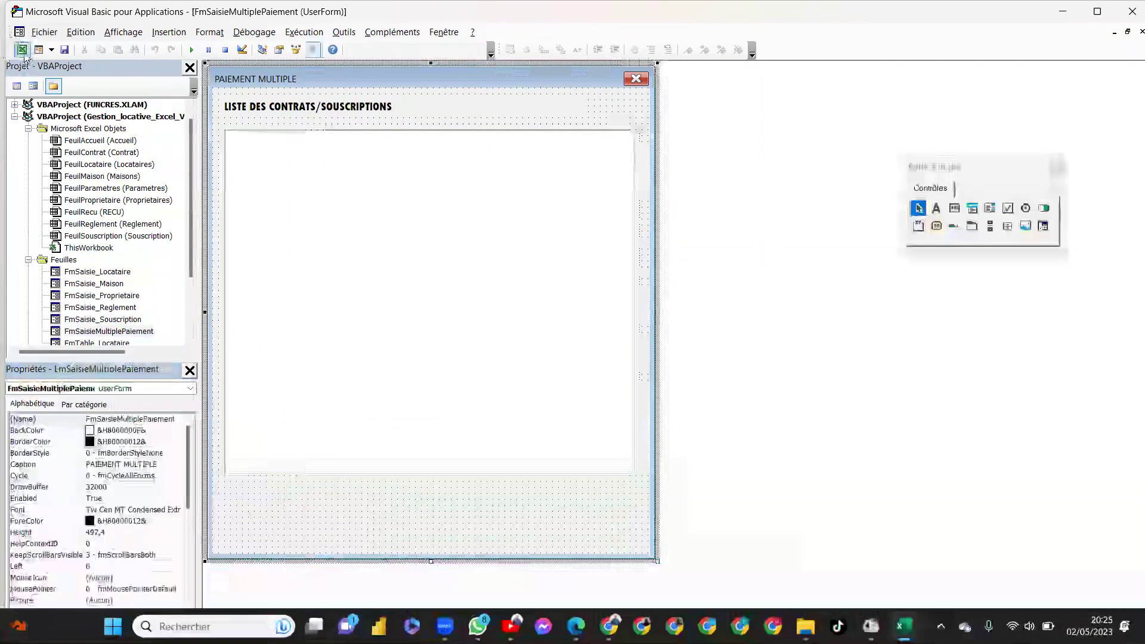
click(21, 49)
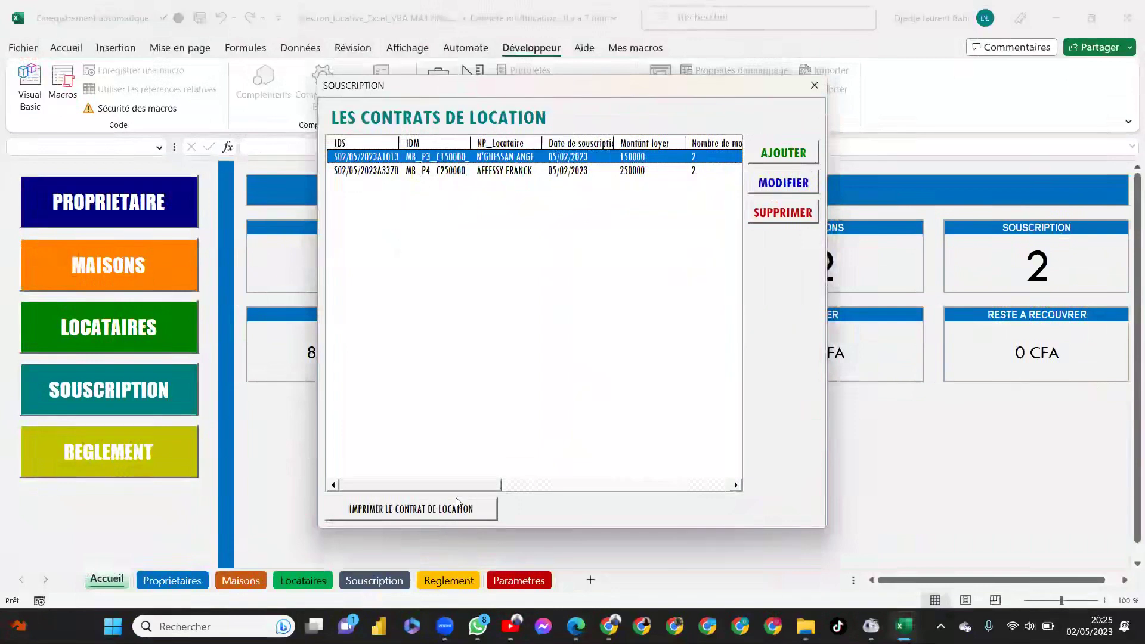
drag(474, 486, 756, 480)
drag(647, 484, 384, 480)
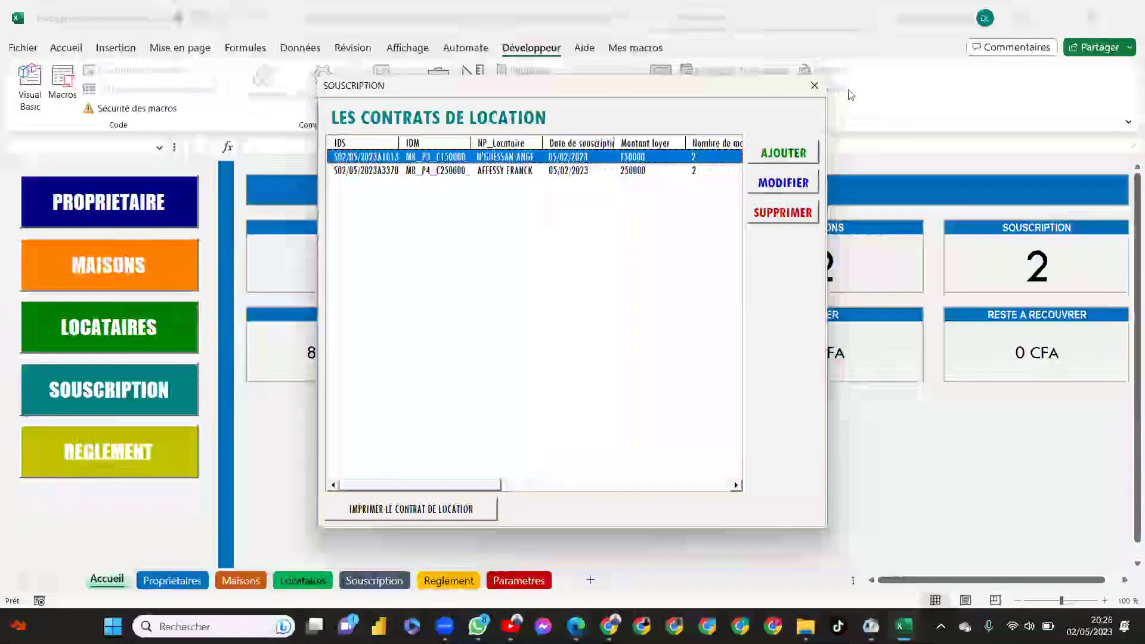
click(815, 85)
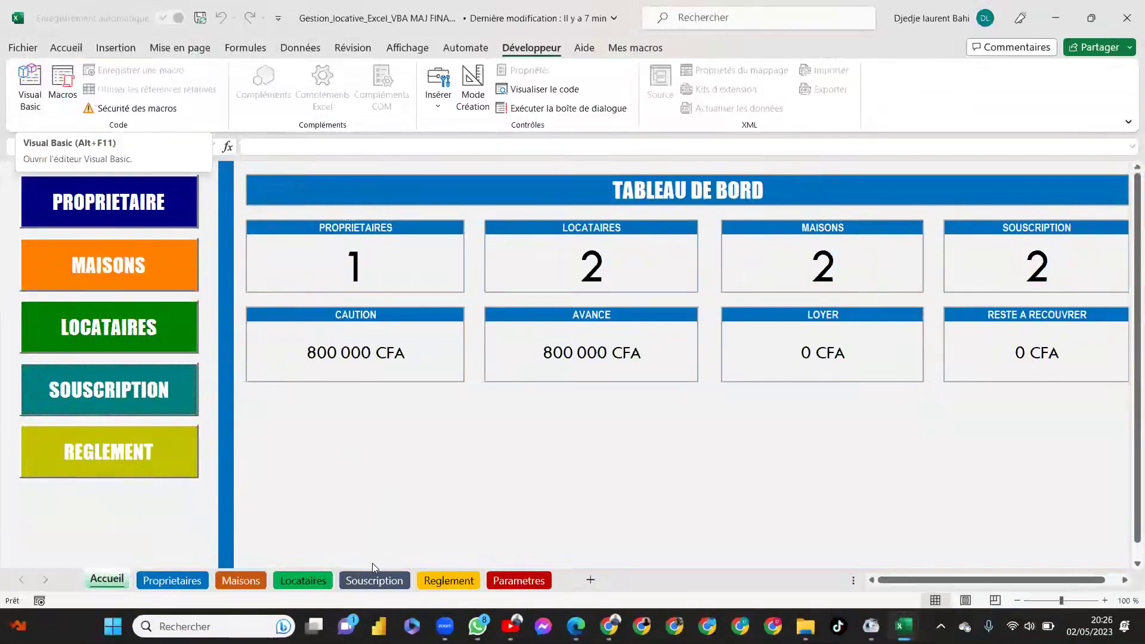
click(373, 579)
mouse_move(1053, 580)
mouse_down()
mouse_move(1073, 576)
mouse_move(556, 577)
mouse_up()
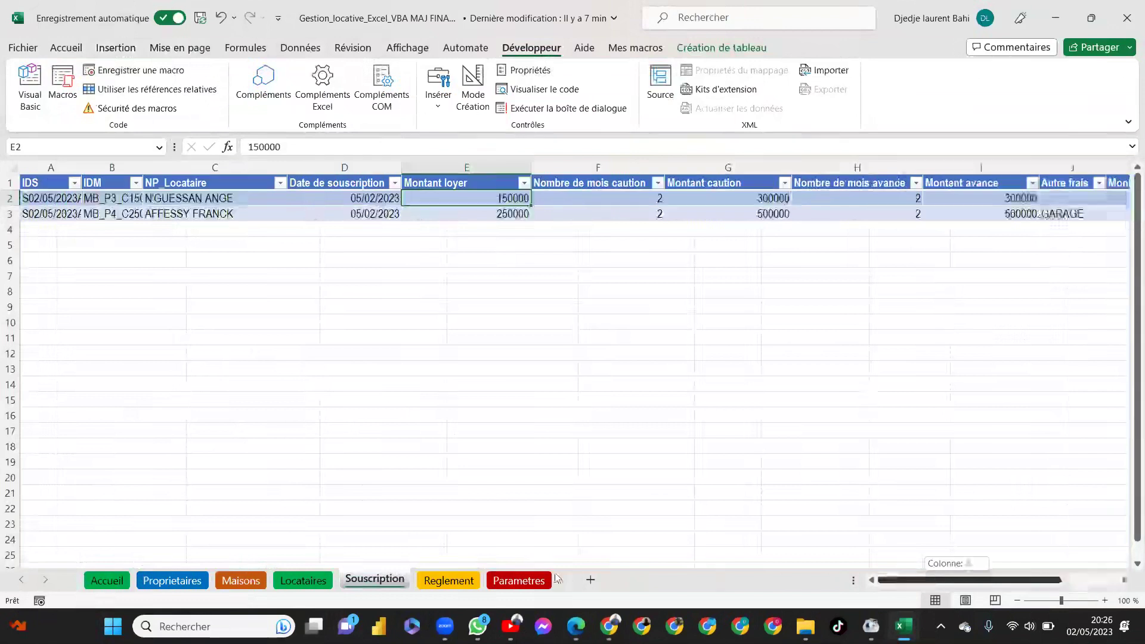
key(alt+F11)
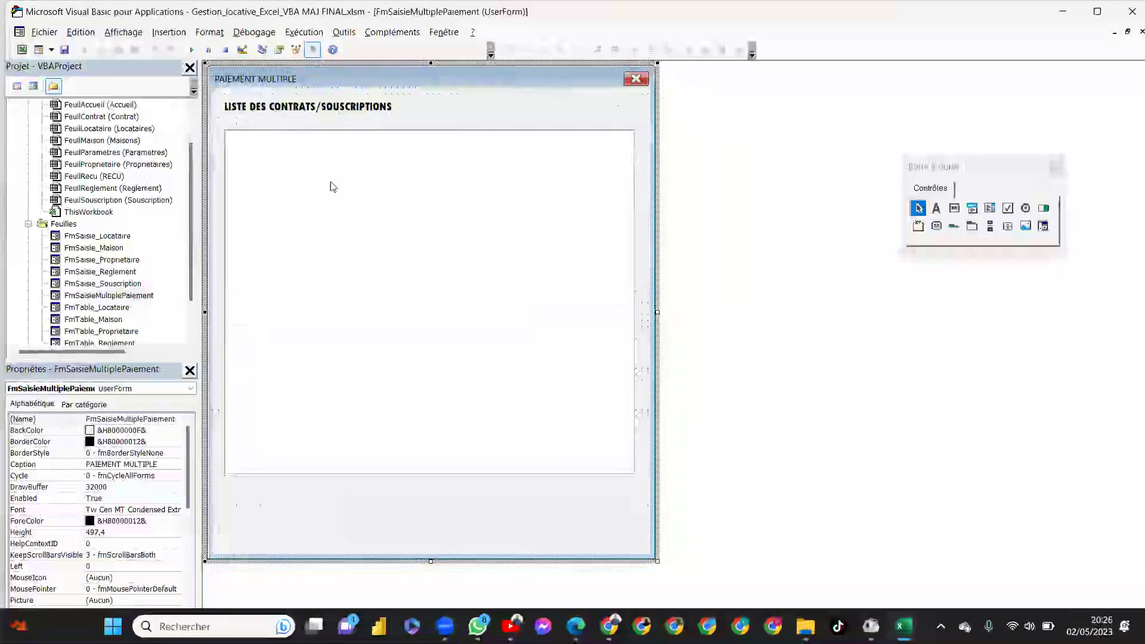
Set ListBContrat's ColumnCount to 2 and Height to 335
click(332, 187)
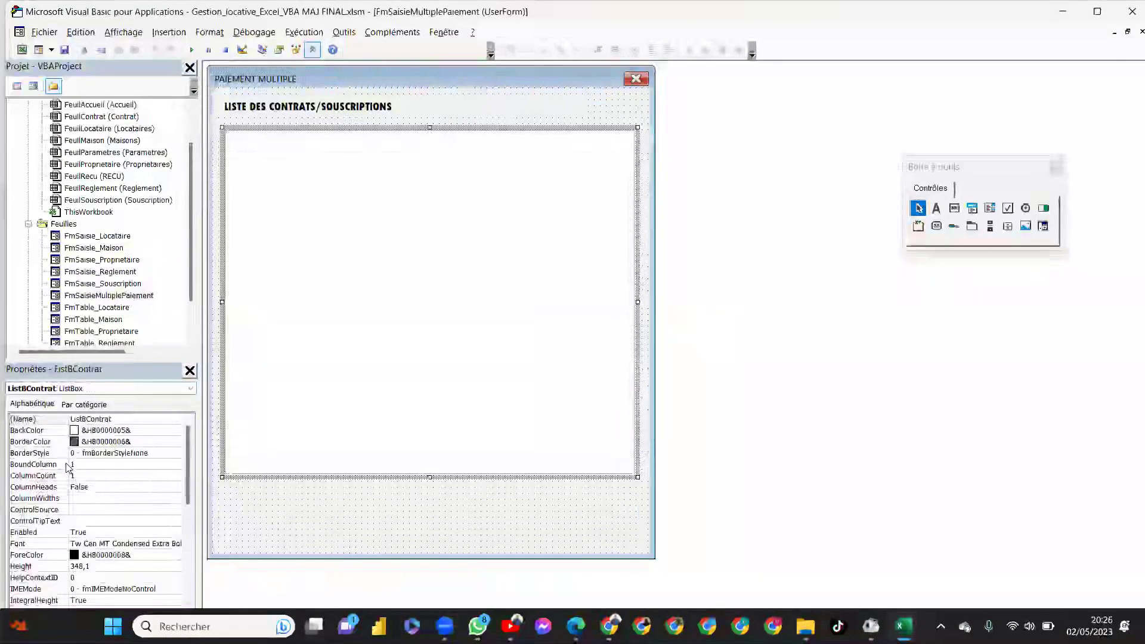
click(109, 476)
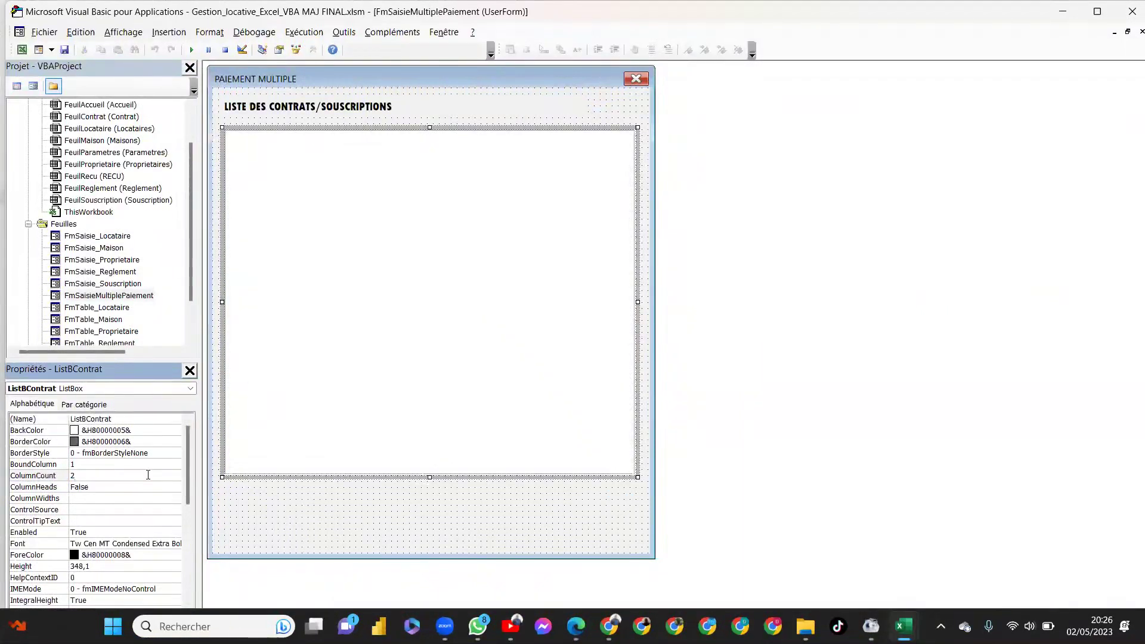
click(255, 522)
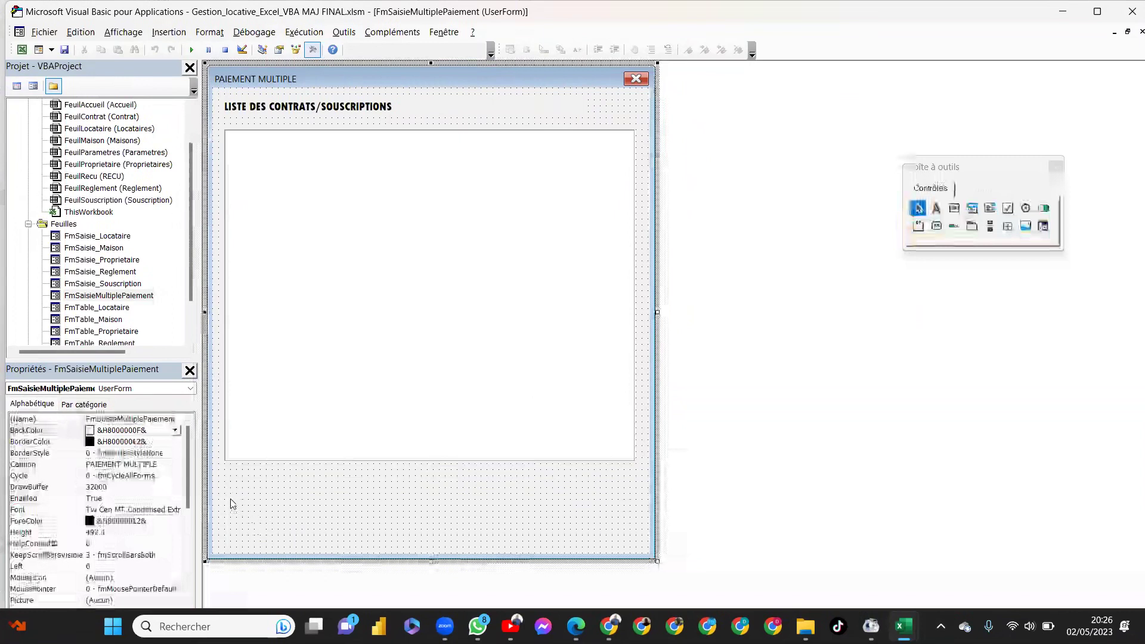
drag(190, 431, 187, 512)
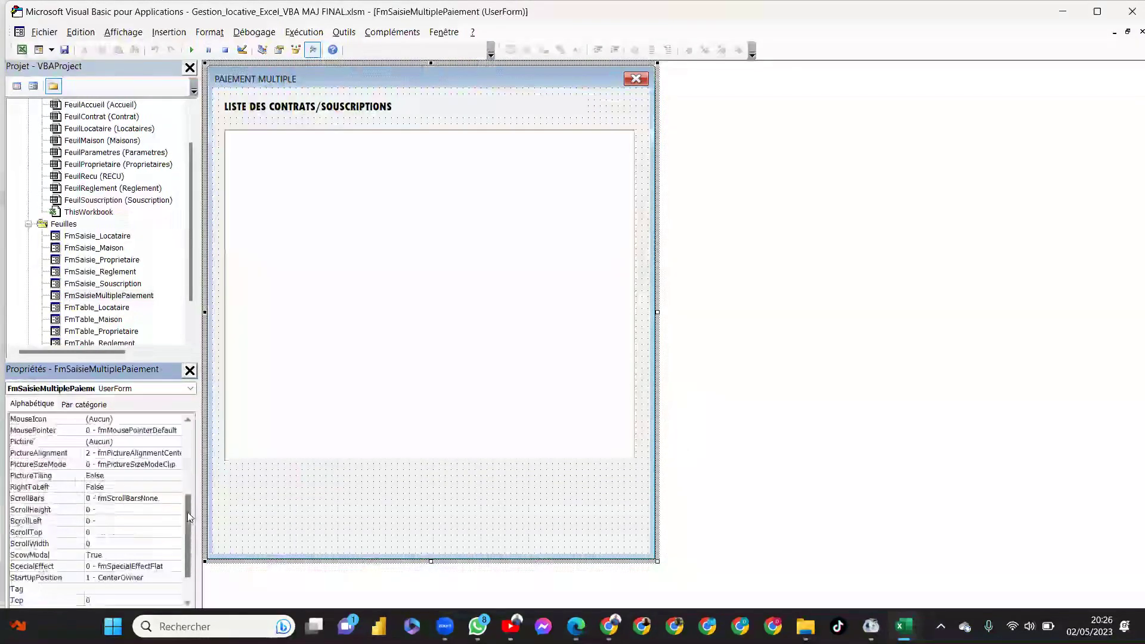
click(321, 396)
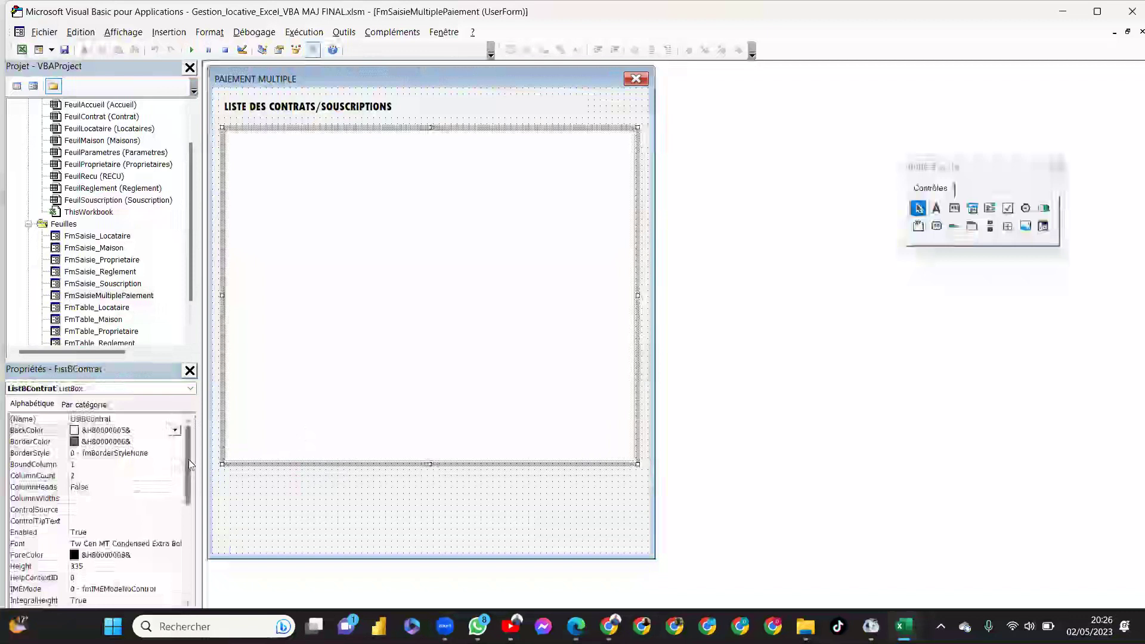
mouse_move(187, 459)
mouse_down()
mouse_move(188, 557)
mouse_move(187, 489)
mouse_move(190, 517)
mouse_up()
Set ListBContrat's ListStyle to fmListStyleOption and MultiSelect to fmMultiSelectMulti
click(173, 477)
click(175, 476)
click(136, 496)
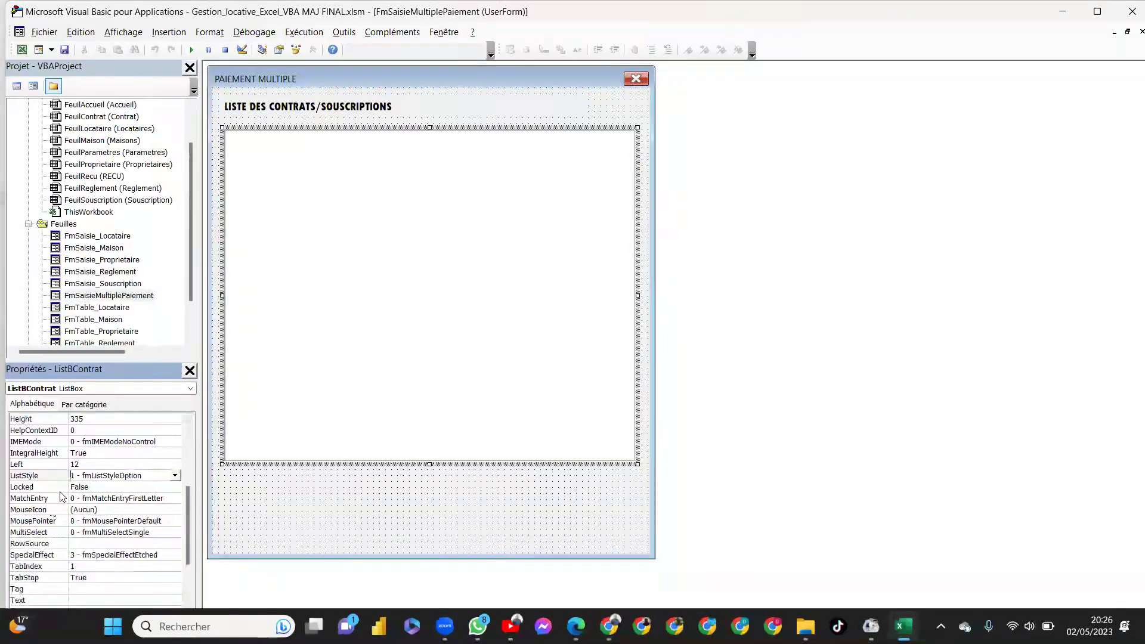
click(173, 533)
click(173, 533)
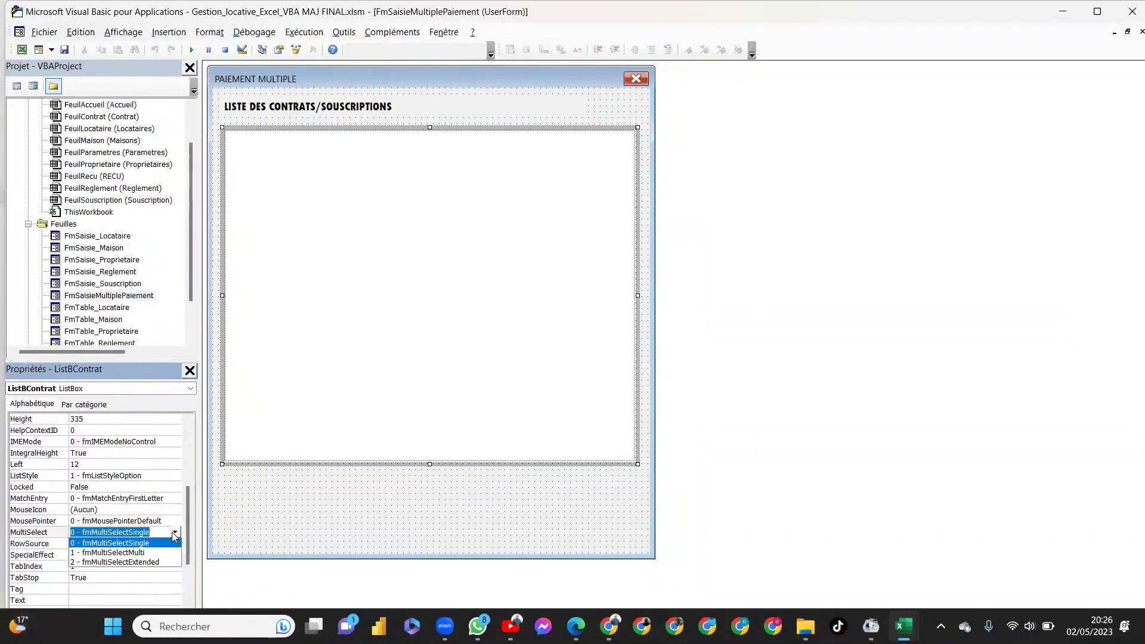
click(139, 554)
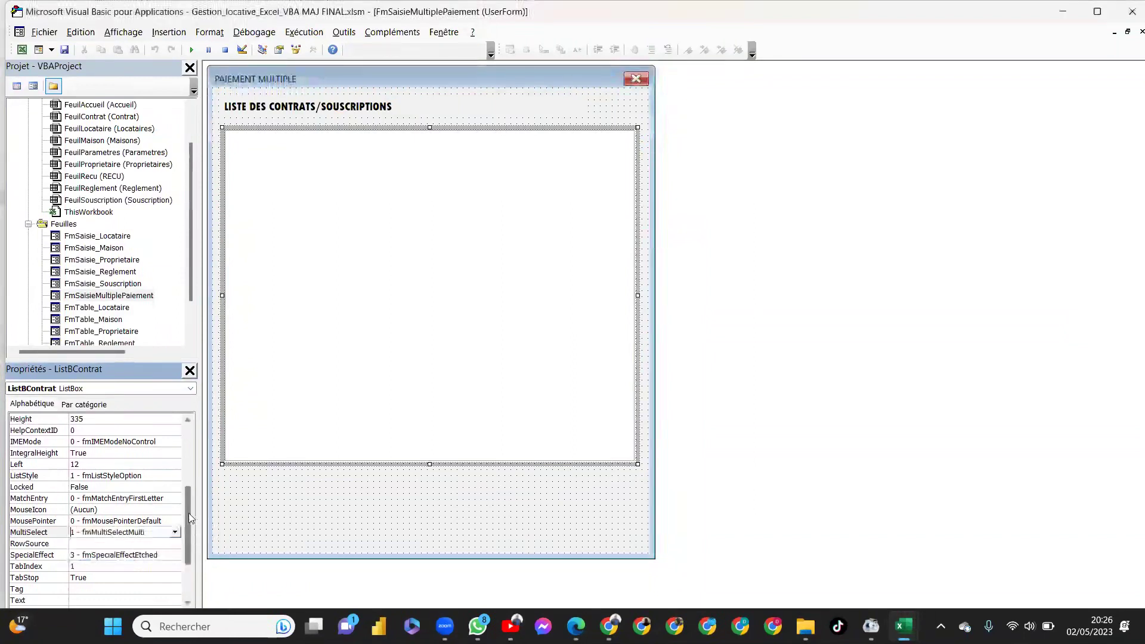
drag(188, 513, 189, 533)
scroll(188, 533, down, 1)
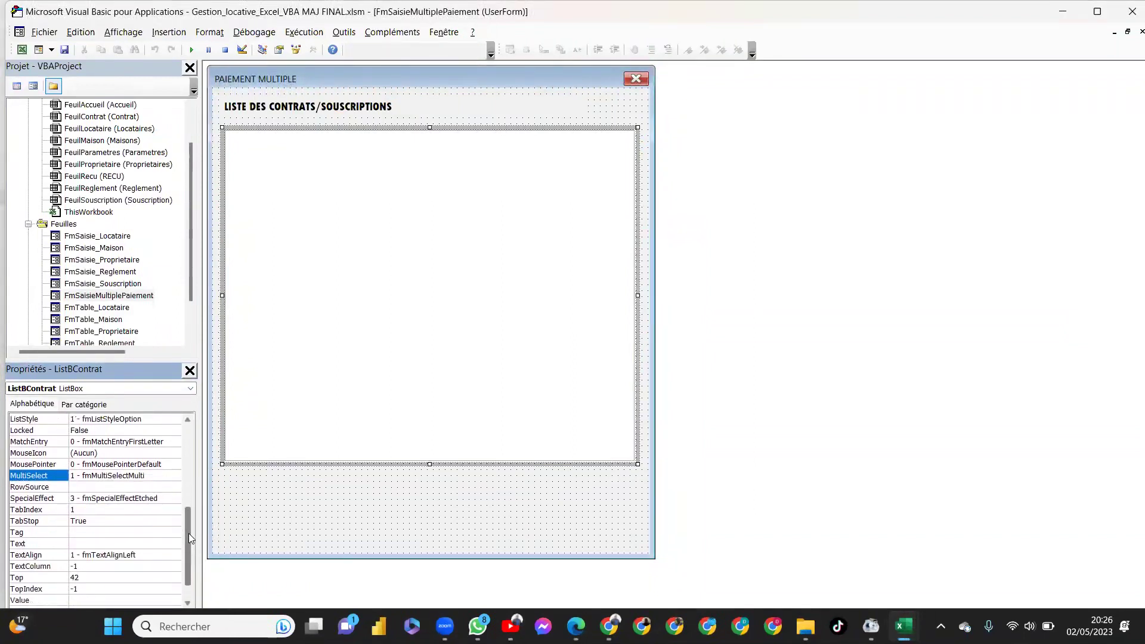
drag(187, 470, 188, 446)
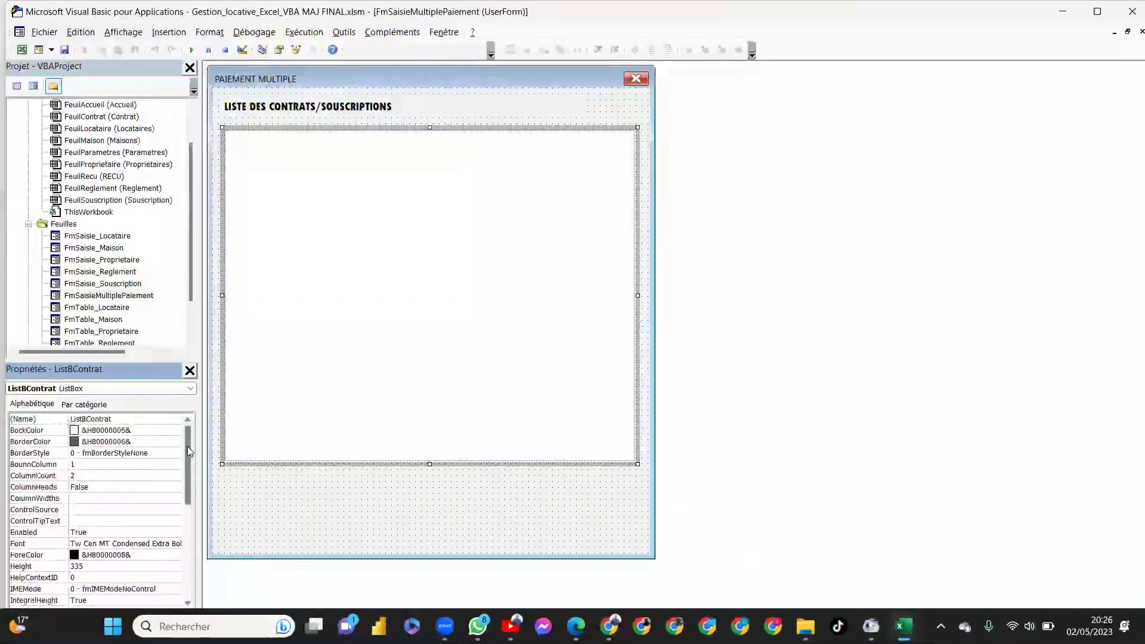
click(236, 486)
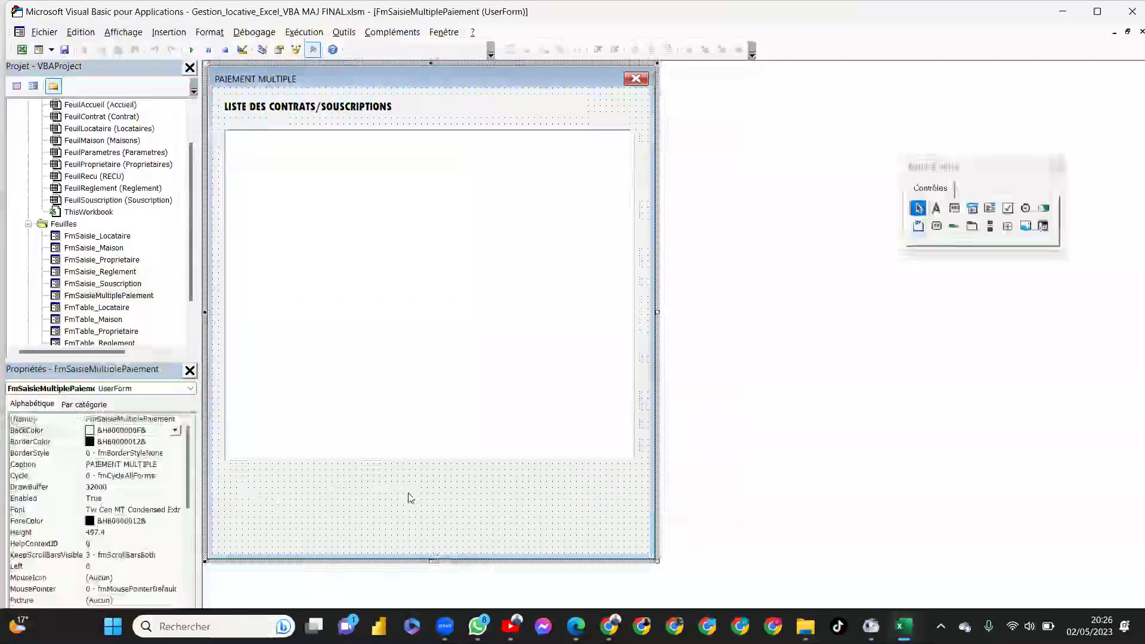
Add a UserForm_Initialize procedure declaring Dim i As Integer and setting i = 1
double_click(410, 496)
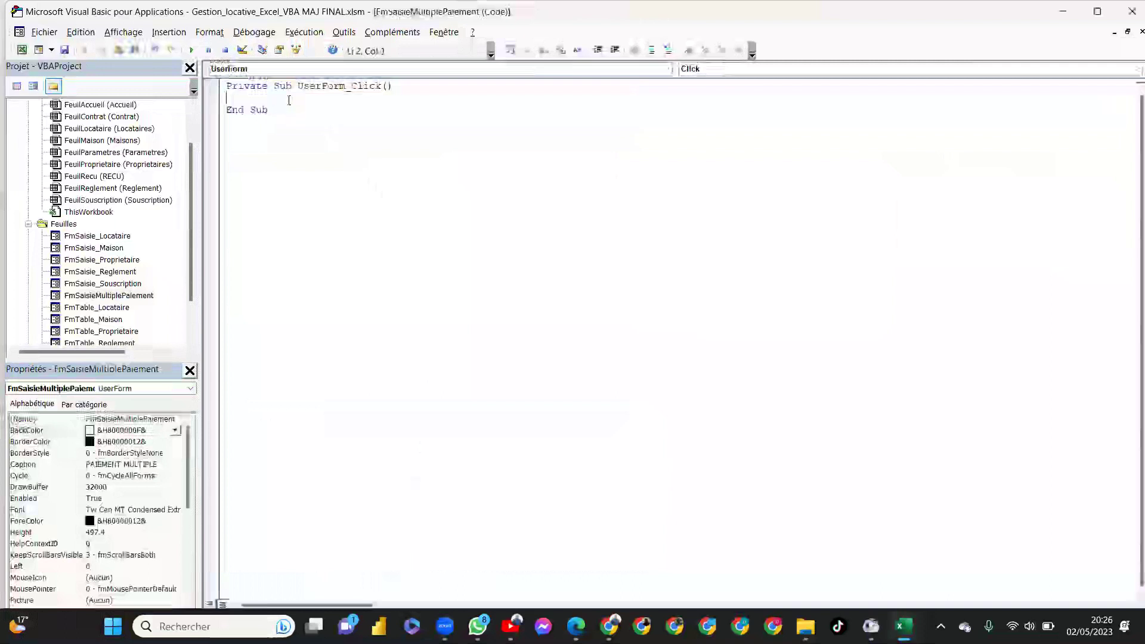
click(777, 67)
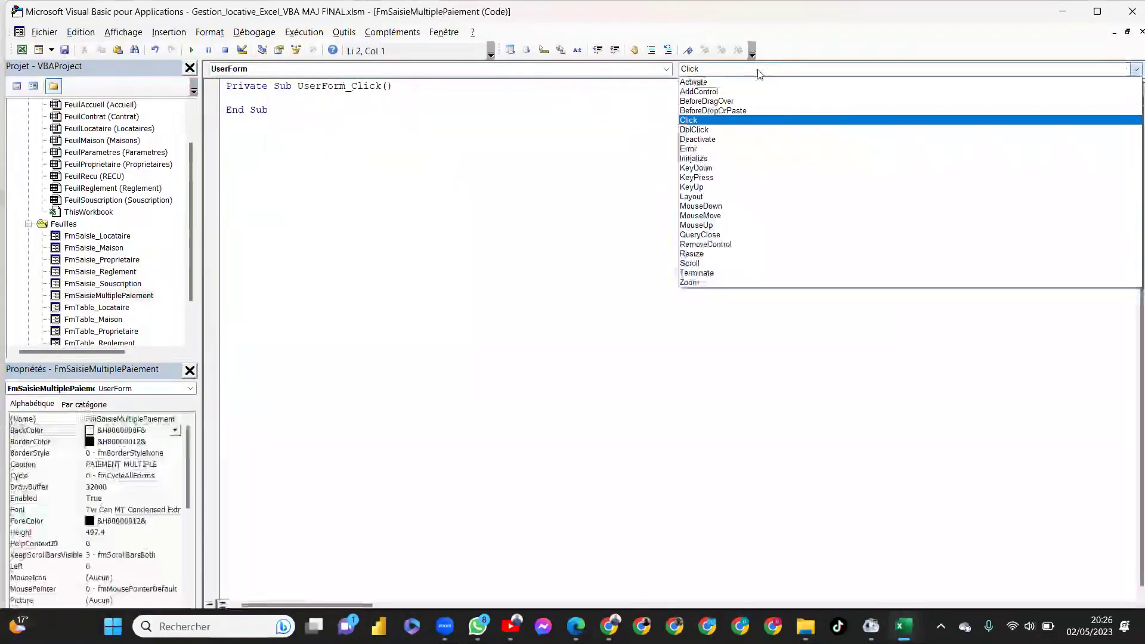
click(708, 158)
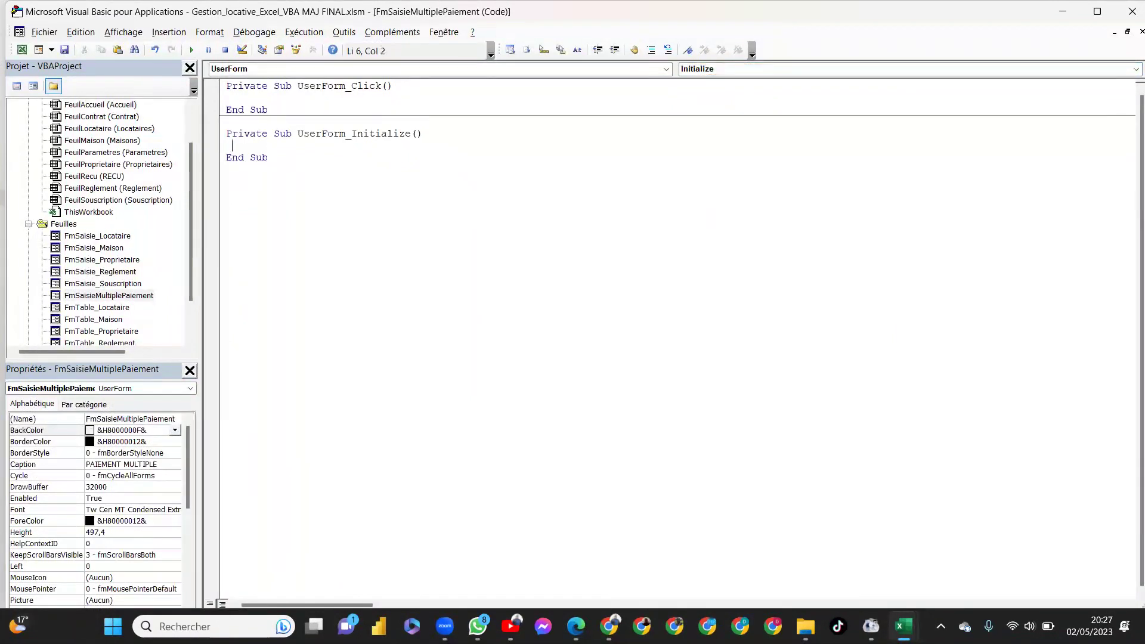
text(Dim i a)
text(s in)
key(Tab)
key(Return)
text(p)
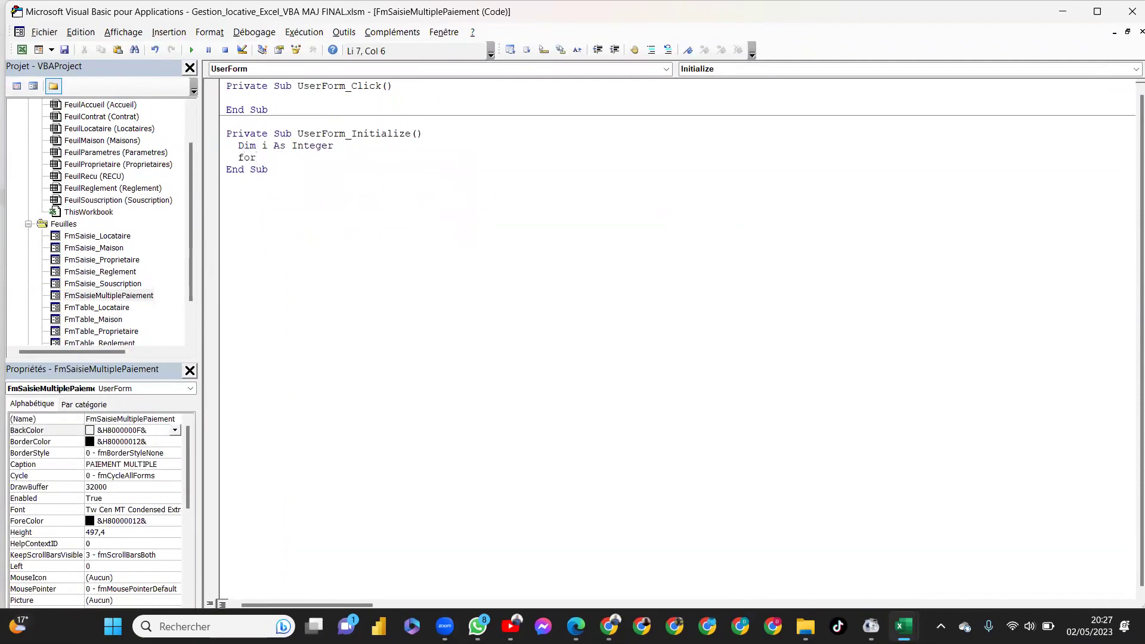
key(BackSpace)
text(i=1)
key(Return)
Write a Do … Loop Until FeuilSouscription.Range("A" & i).Value = "" loop incrementing i = i + 1
text(Do)
key(Return)
text(oop feuil)
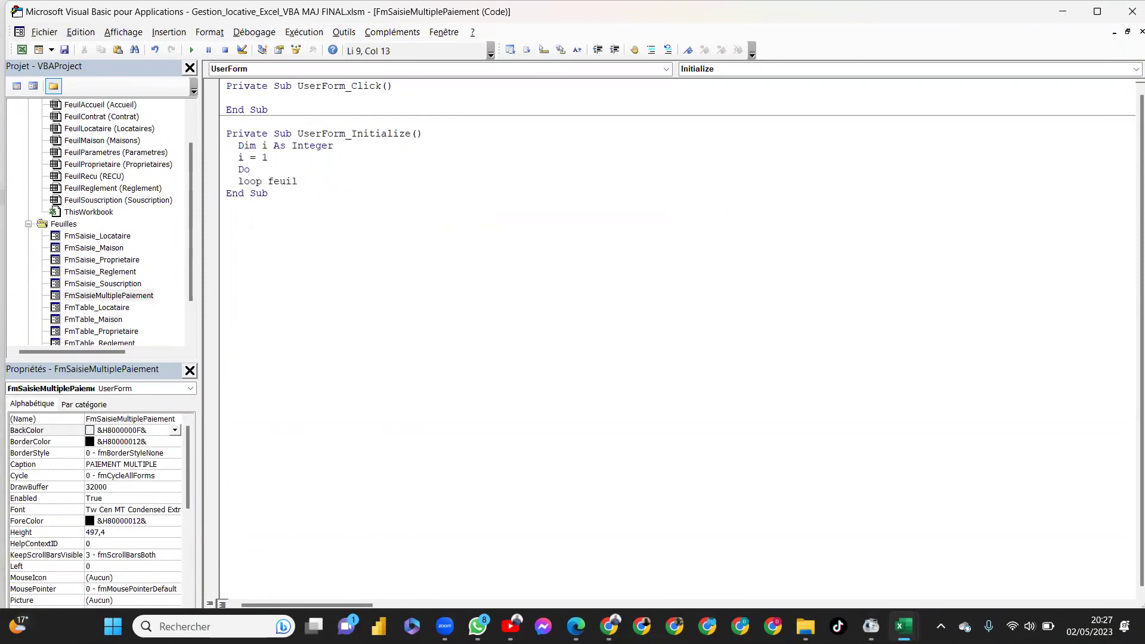
text(souscription.0)
key(BackSpace)
text(range()
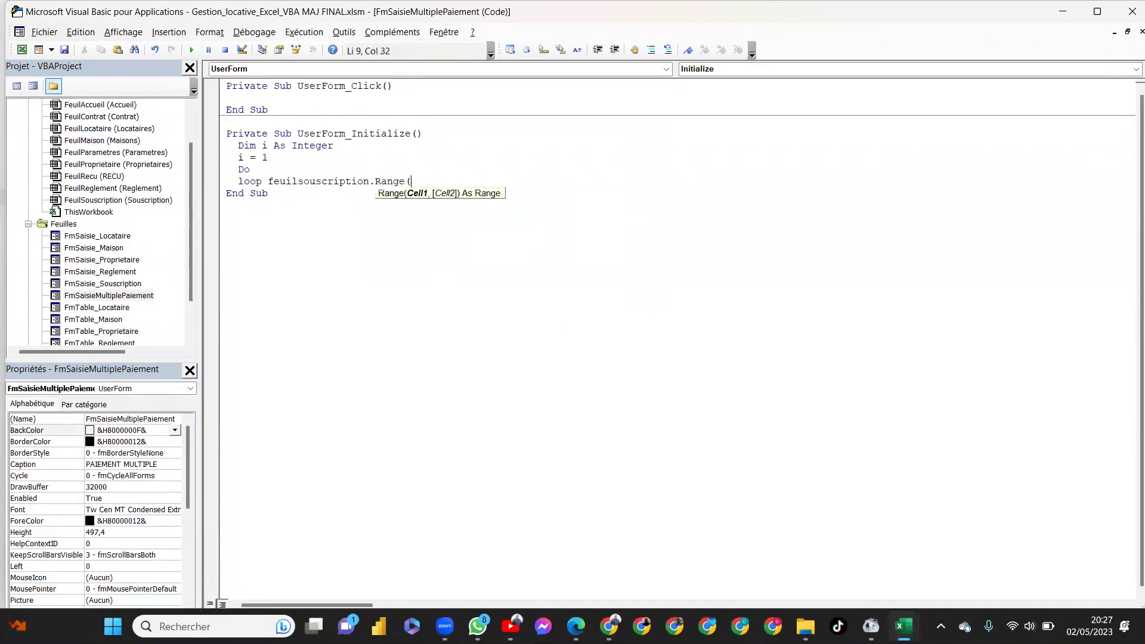
text(A" & i).value ="")
click(258, 171)
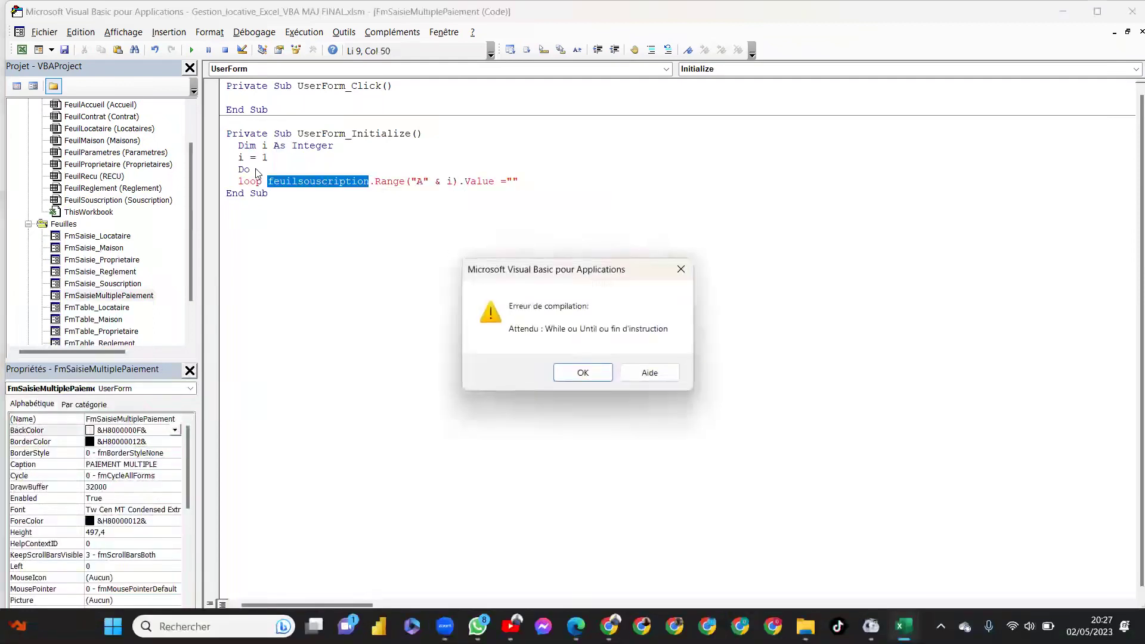
click(584, 375)
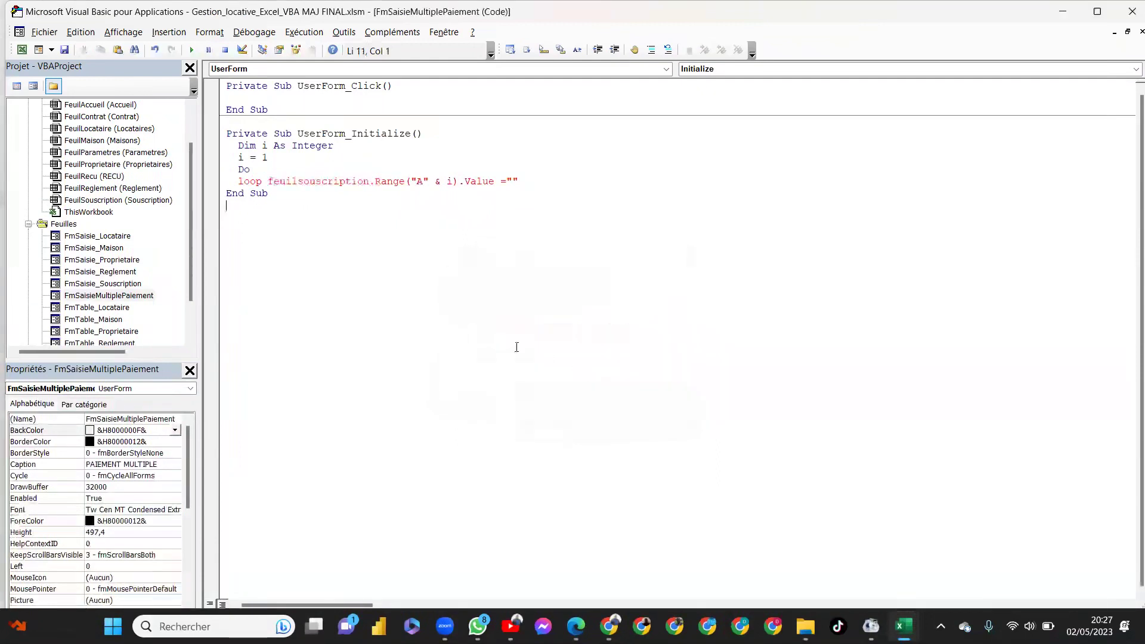
click(262, 182)
text(until)
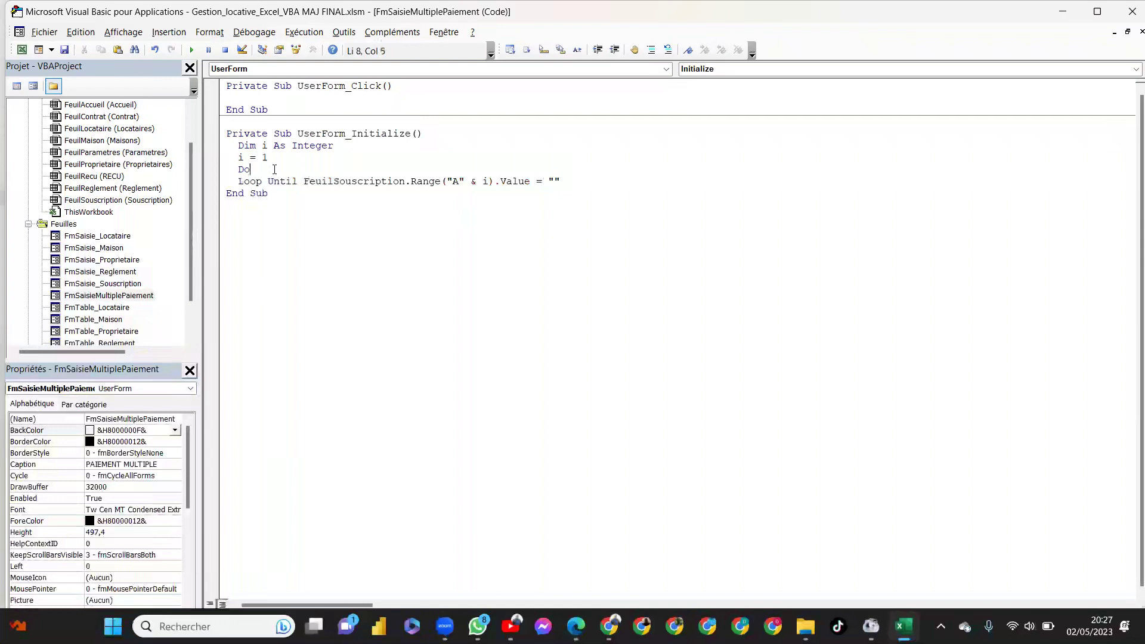
key(Return)
text(i=i+)
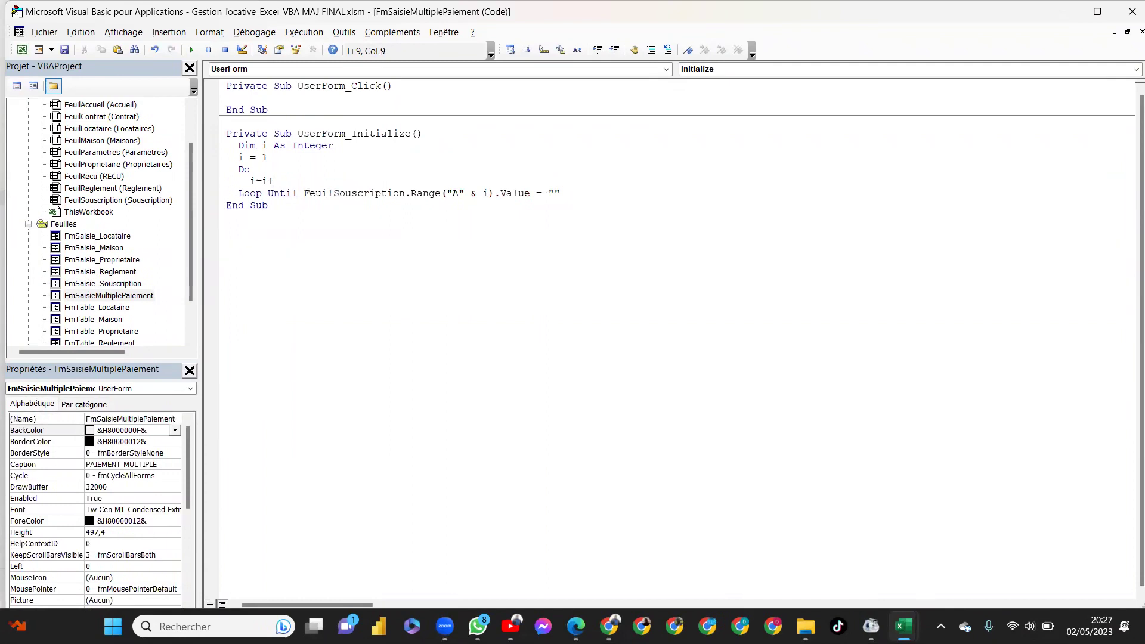
text(1)
key(Return)
Add an If Not (…Value = "") Then / End If block inside the loop, reusing the empty-row condition
drag(560, 205, 305, 209)
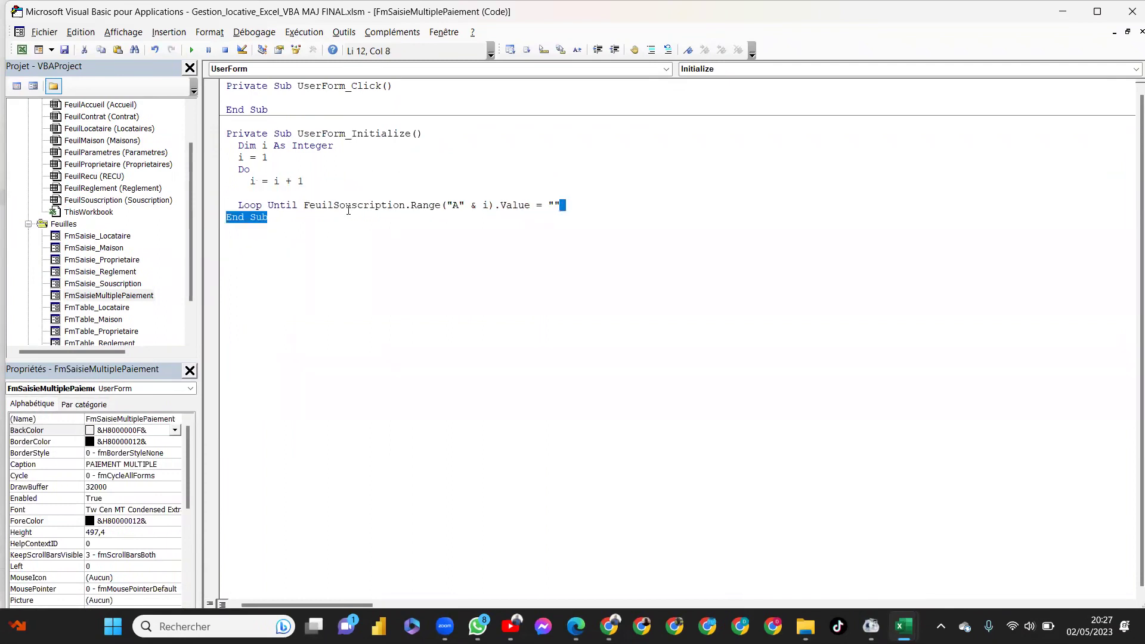
click(293, 194)
text(if not ()
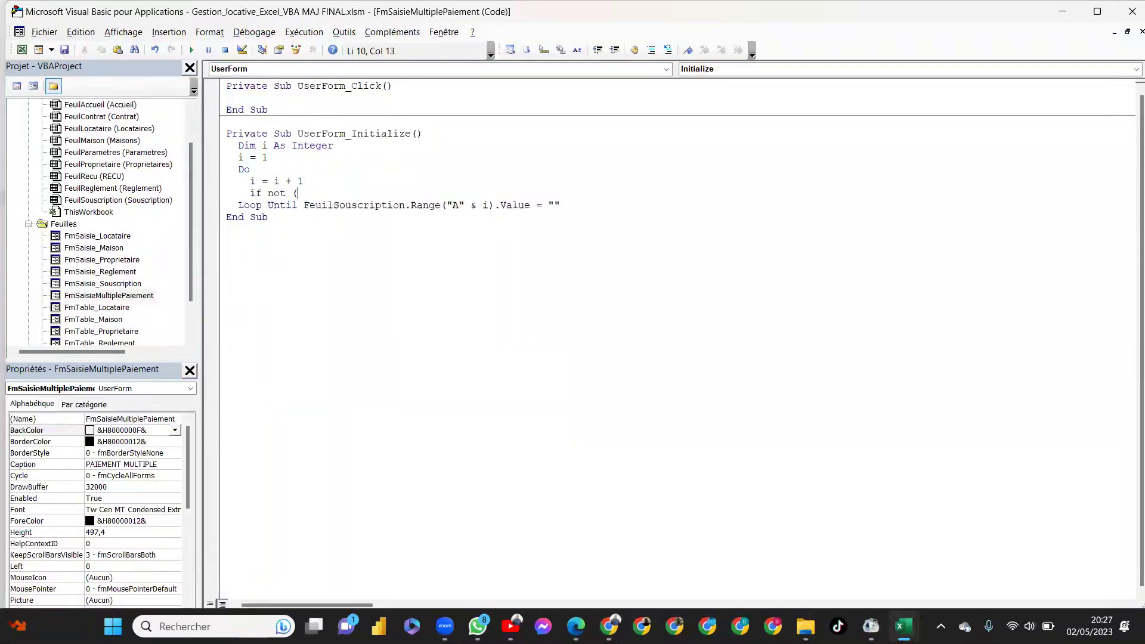
text(FeuilSouscription.Range("A" & i).Value = "")
text() Then)
key(Return)
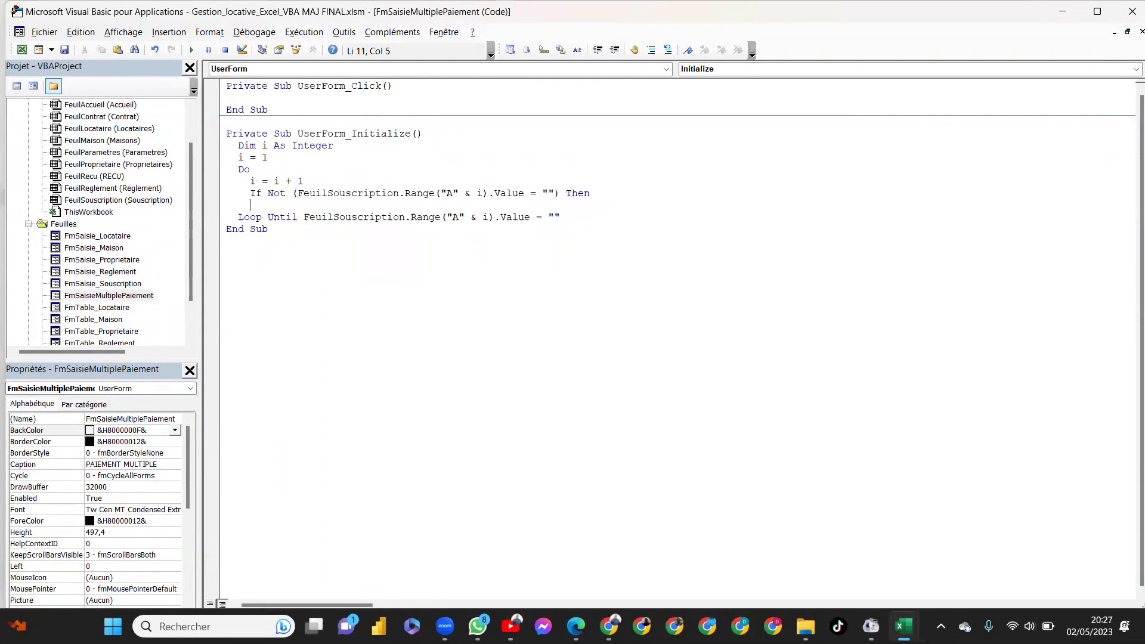
text(end if)
Retype the equals signs in the loop and If conditions so both lines reformat correctly
drag(250, 194, 296, 194)
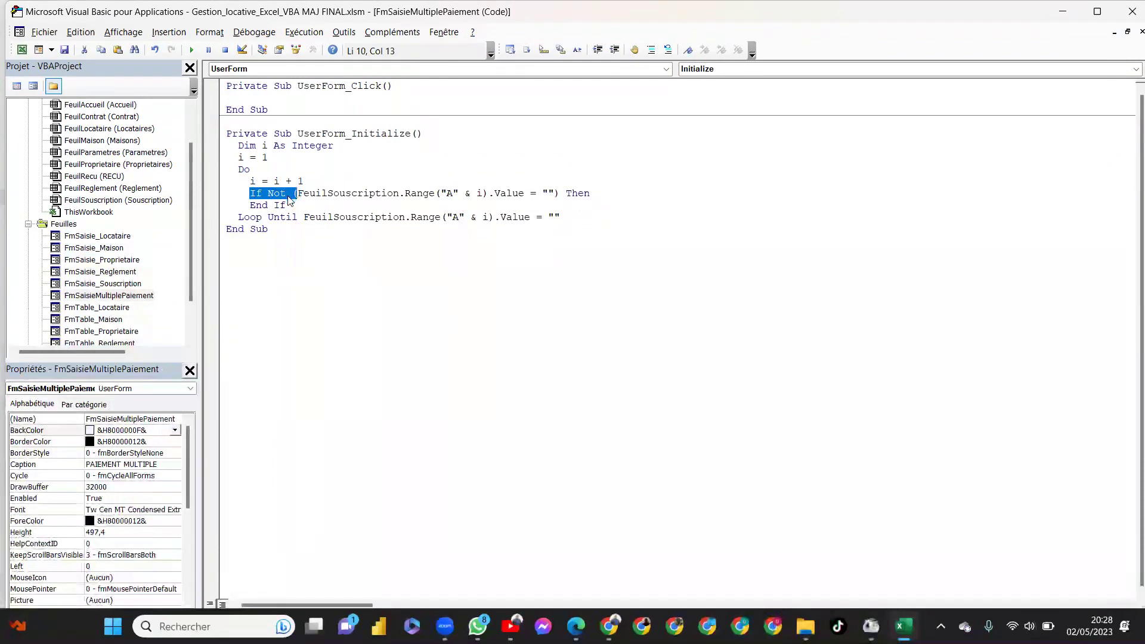
click(268, 194)
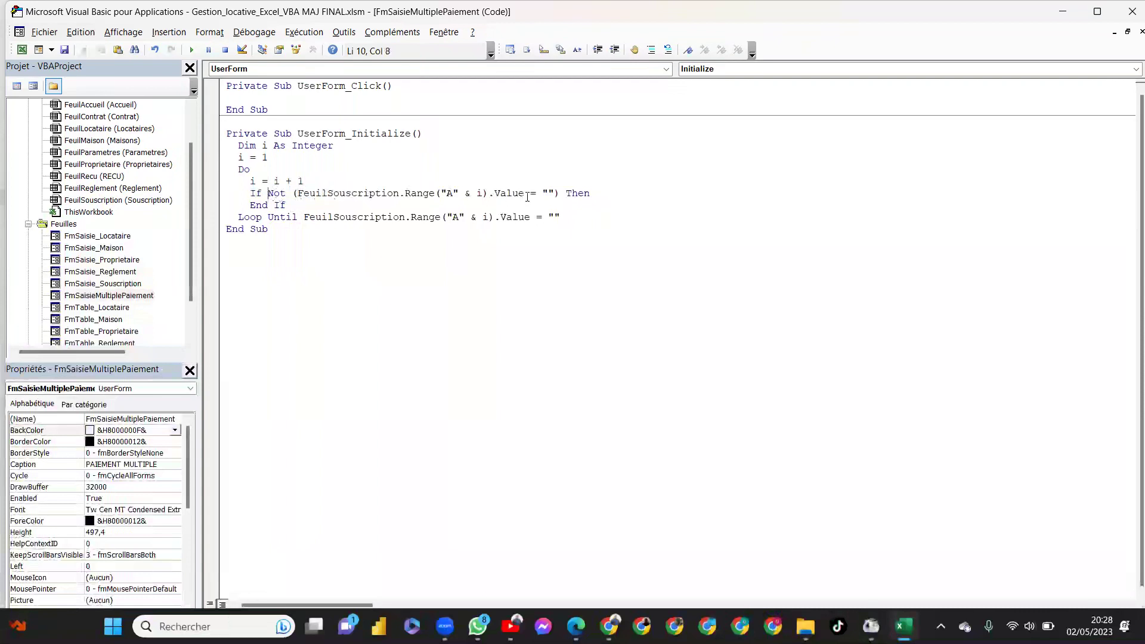
drag(541, 193, 528, 196)
key(Delete)
text(=)
click(327, 241)
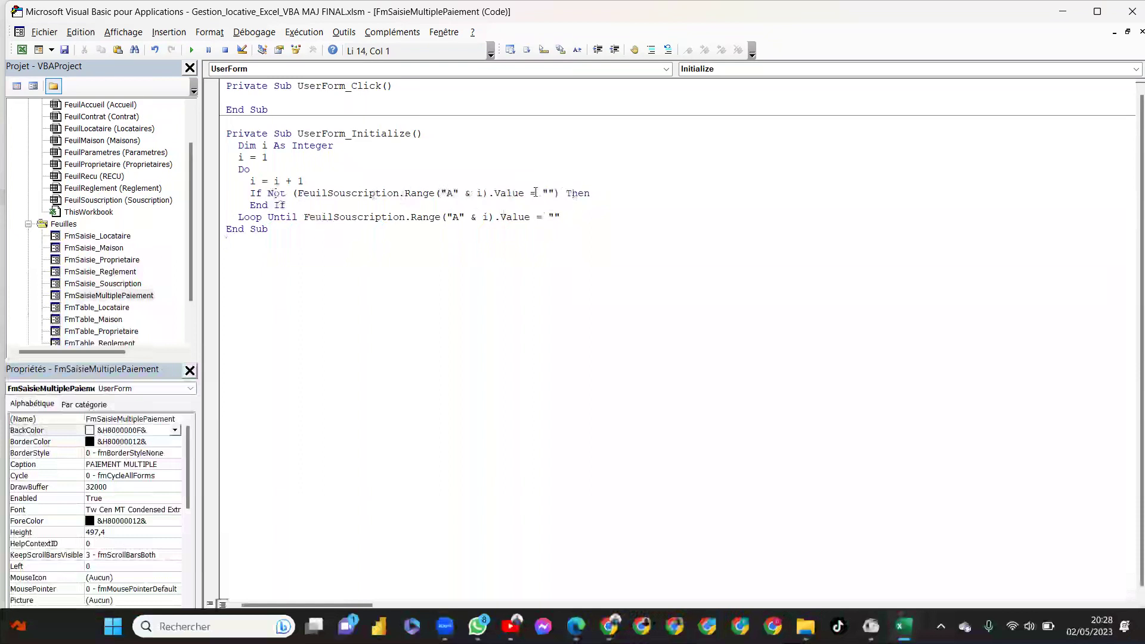
drag(539, 194, 530, 196)
key(Delete)
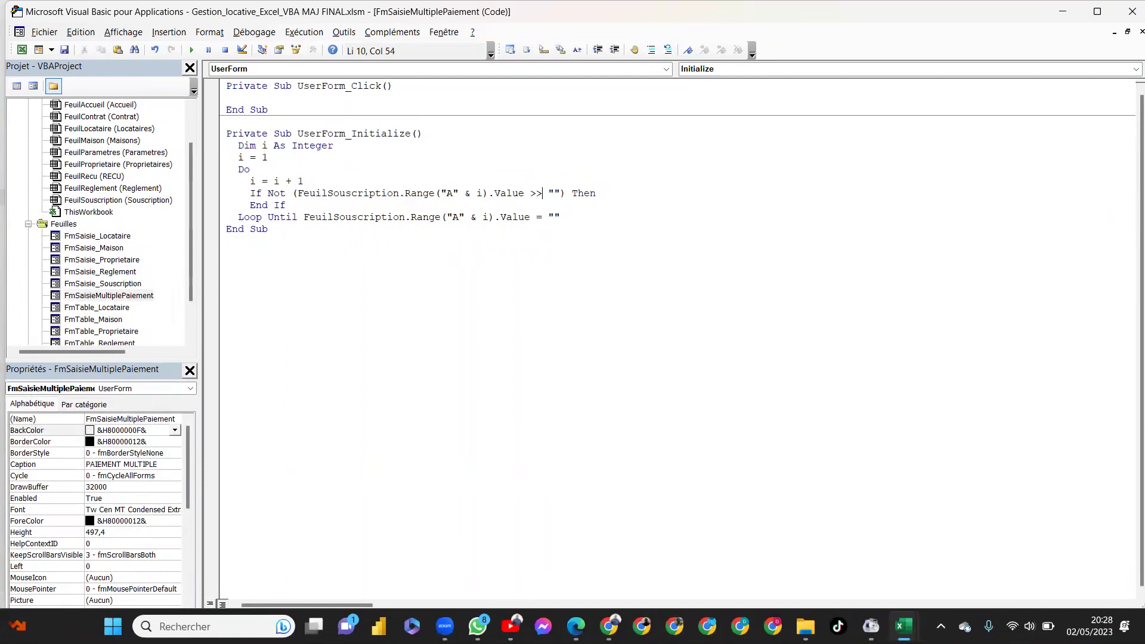
text(=)
click(293, 239)
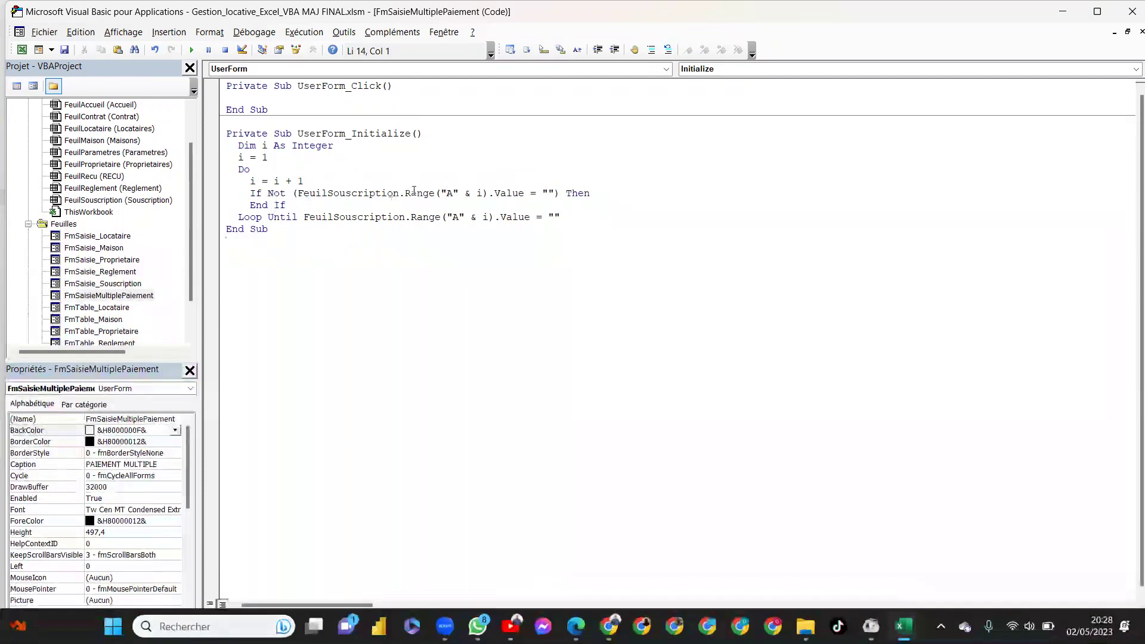
Open a new indented line inside the If Not block for the next test
drag(299, 193, 554, 193)
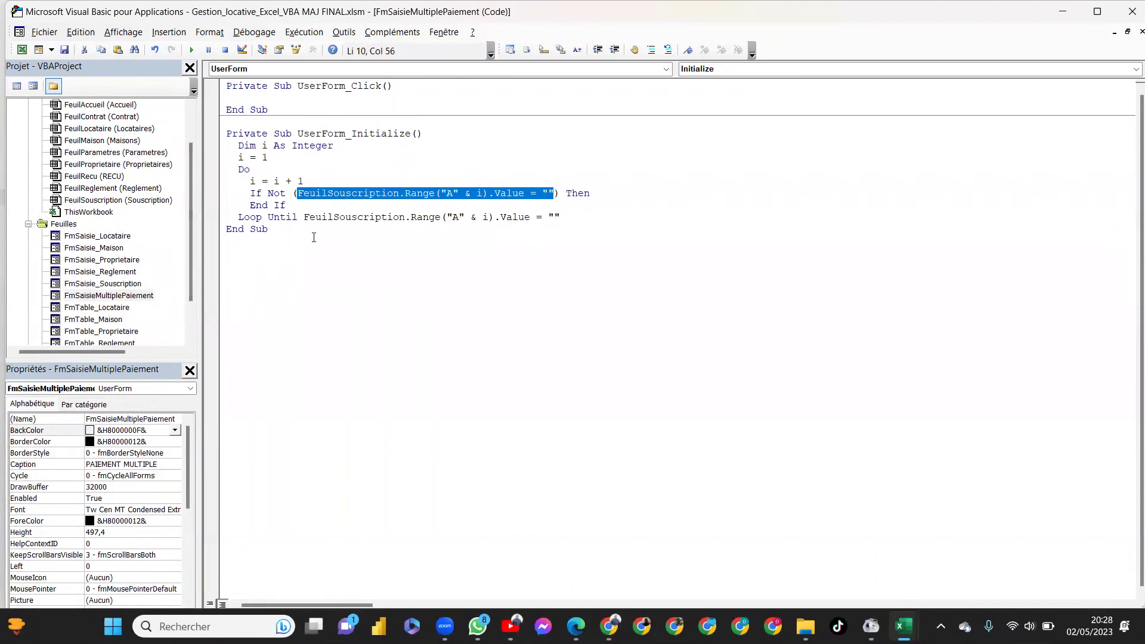
click(606, 196)
key(Return)
key(Tab)
text(if)
key(BackSpace)
key(BackSpace)
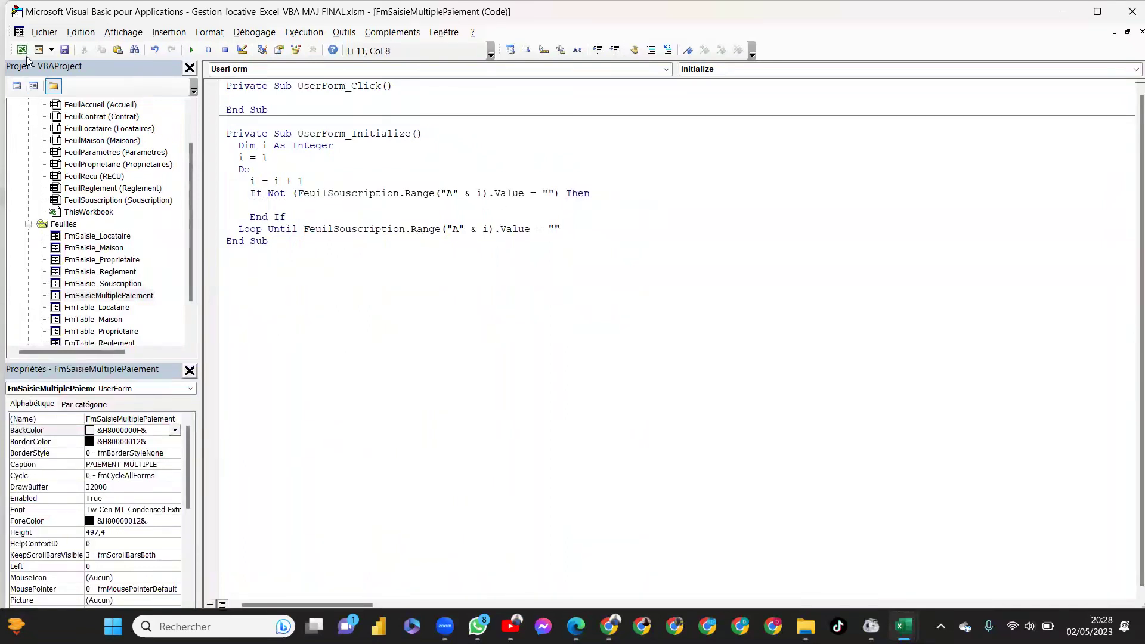
click(22, 50)
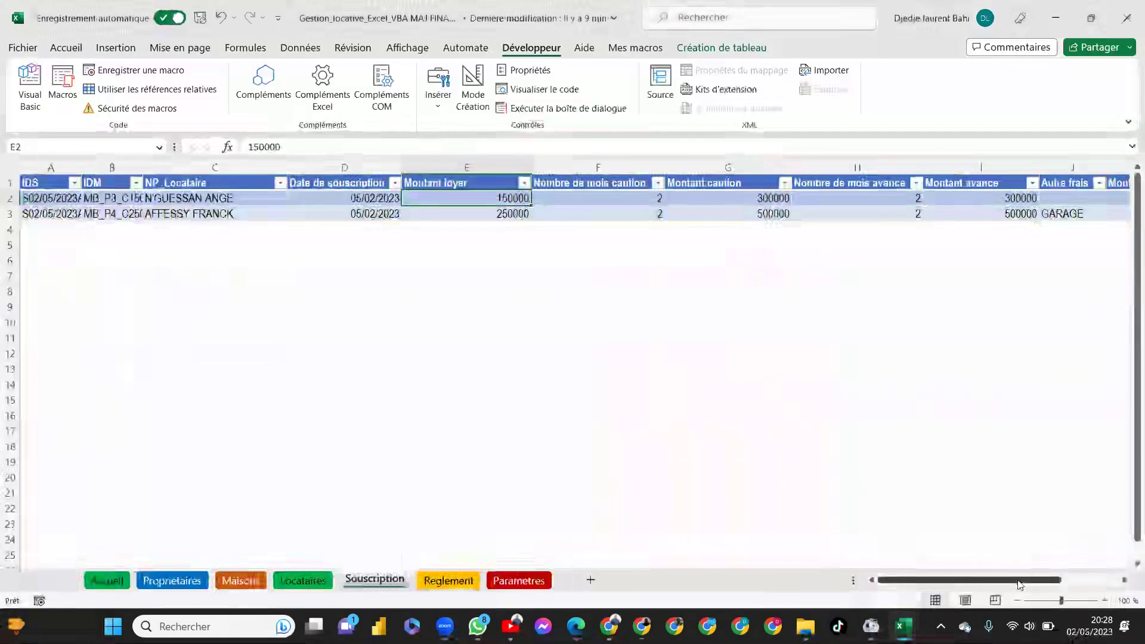
scroll(1061, 382, right, 5)
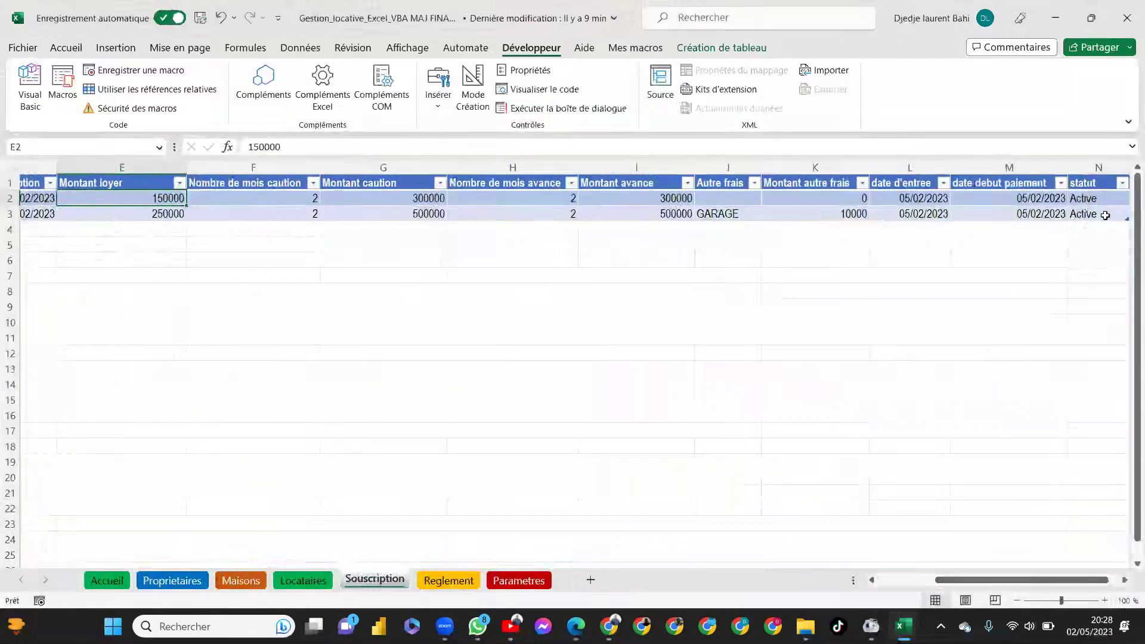
click(1094, 199)
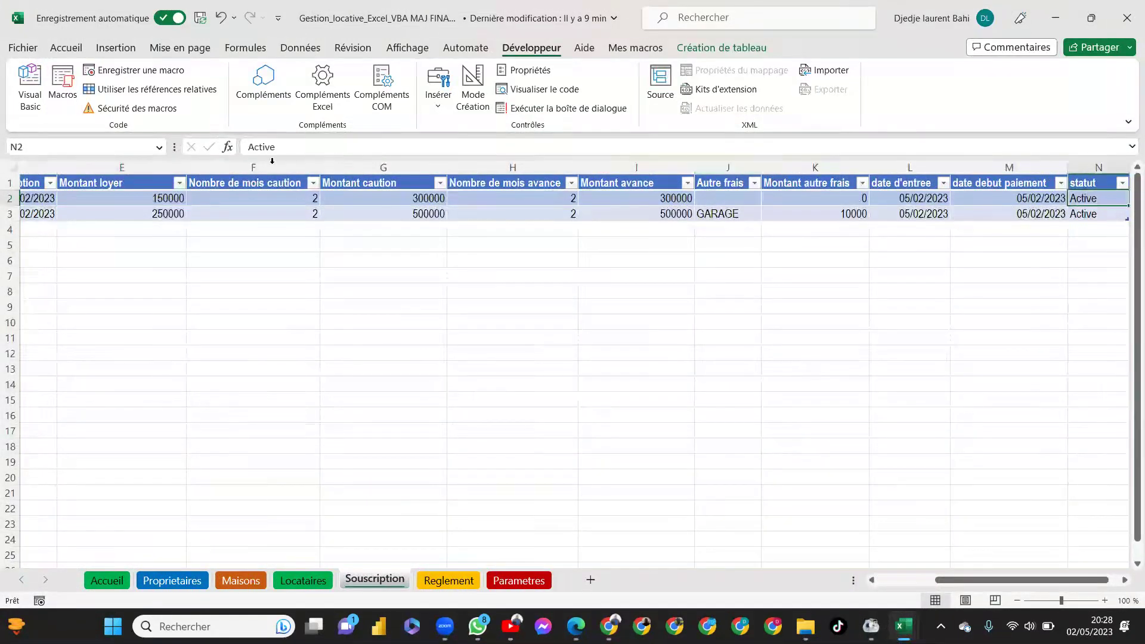
double_click(286, 146)
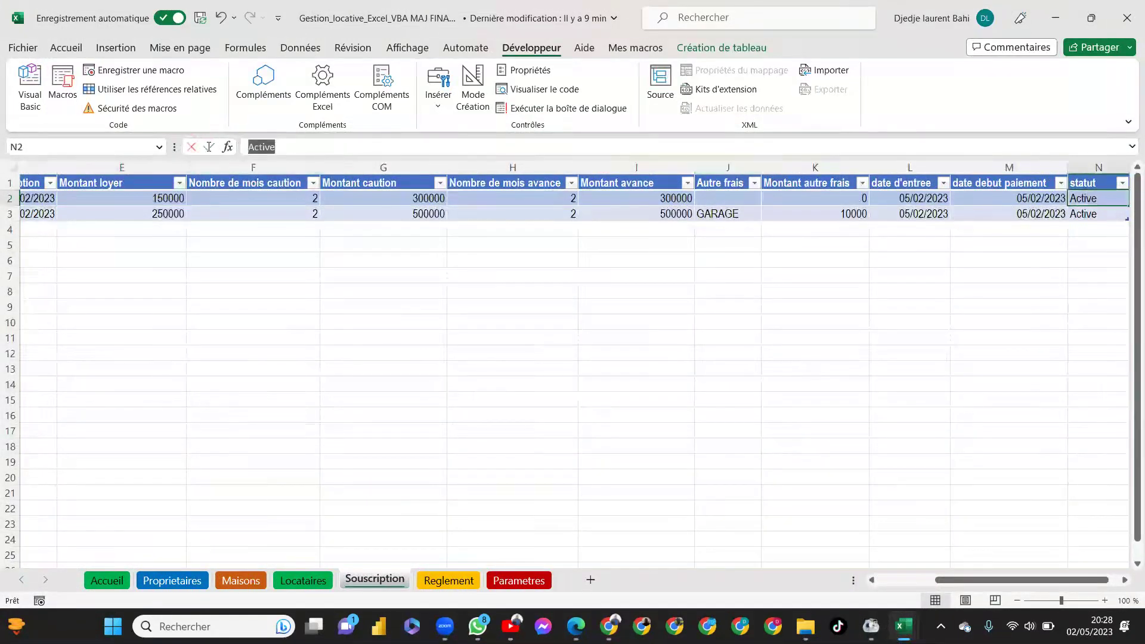
click(615, 291)
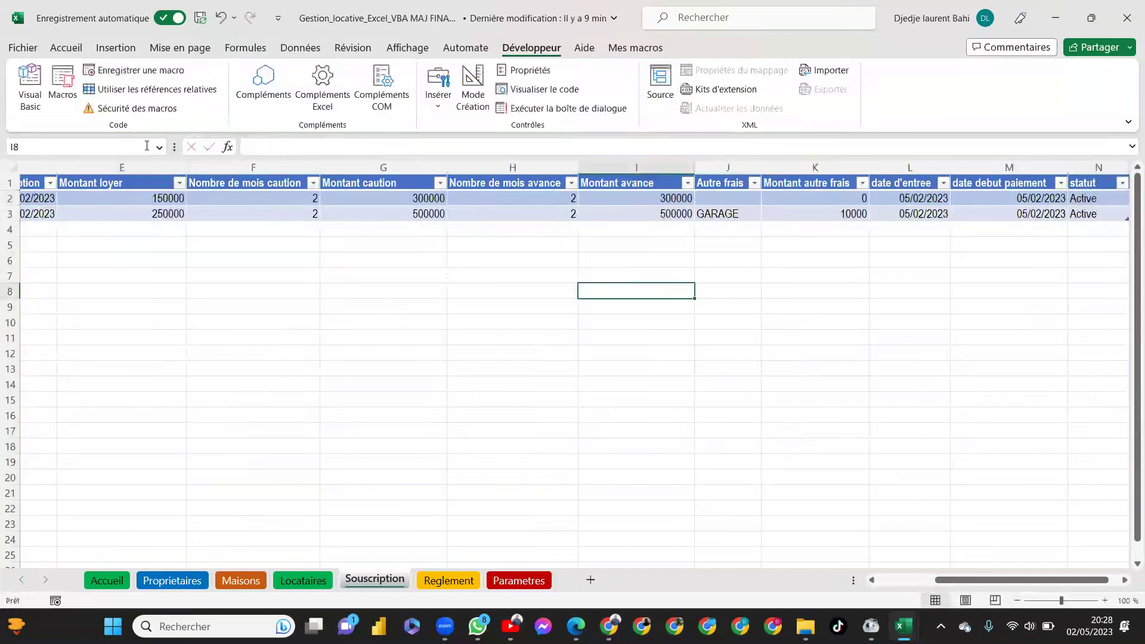
Add an inner If checking column N equals "Active", closed with End If
click(38, 100)
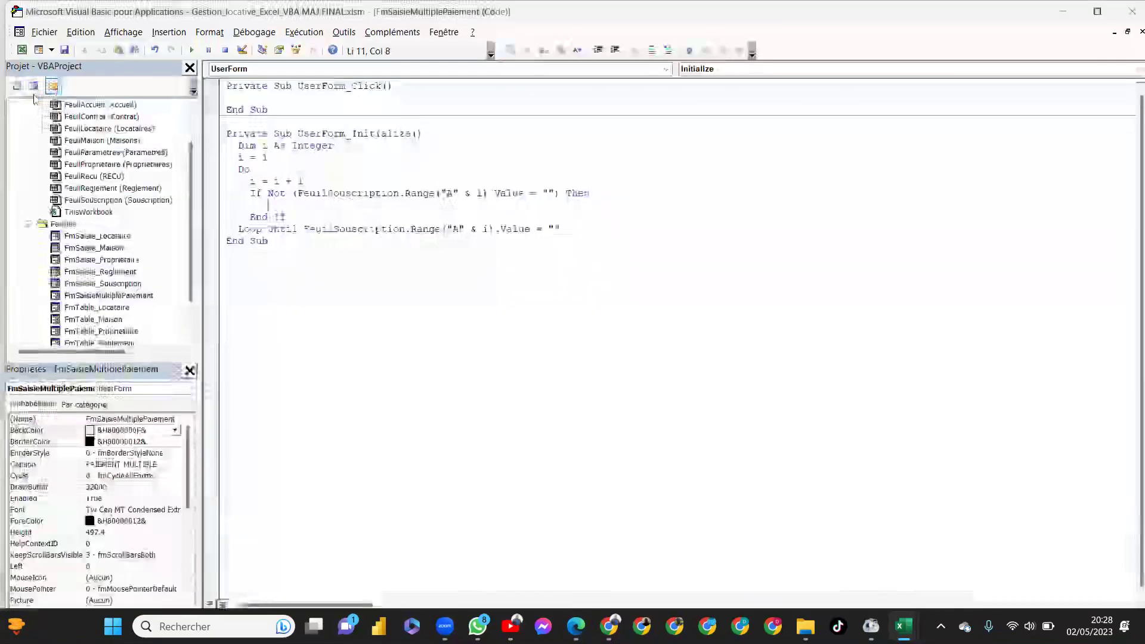
text(if )
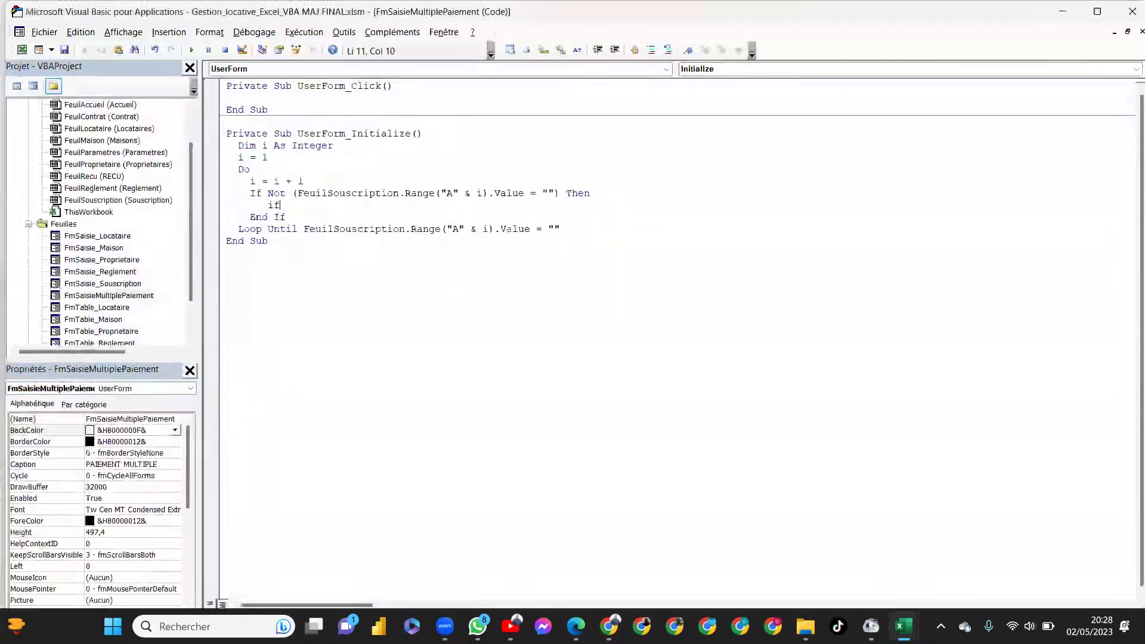
text(f)
text(il)
text(ouscription.)
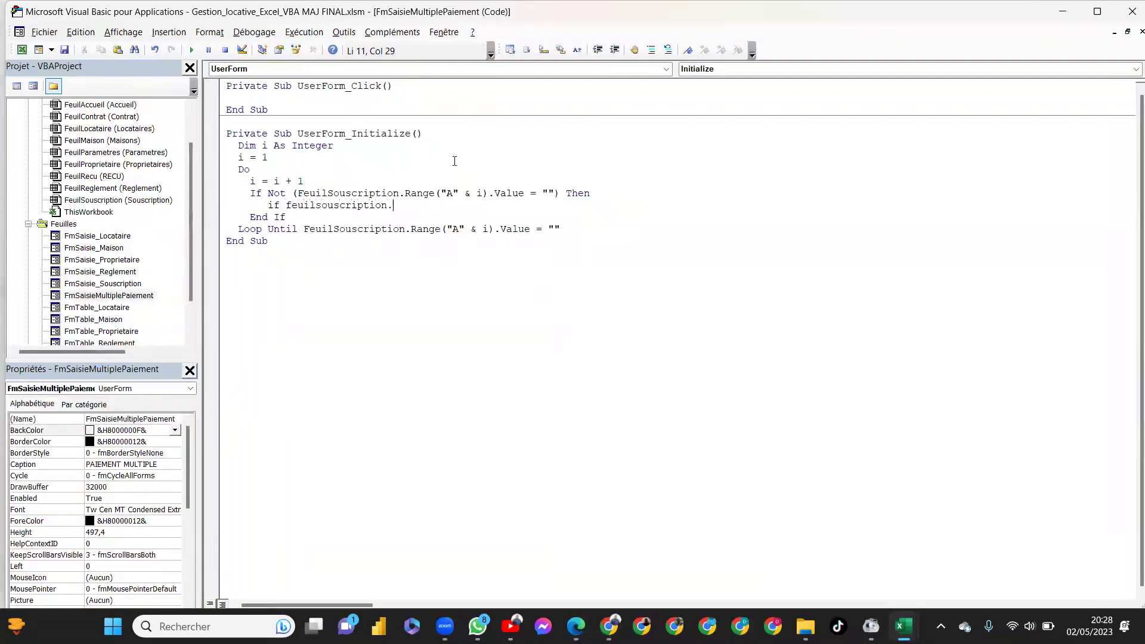
text(Range(")
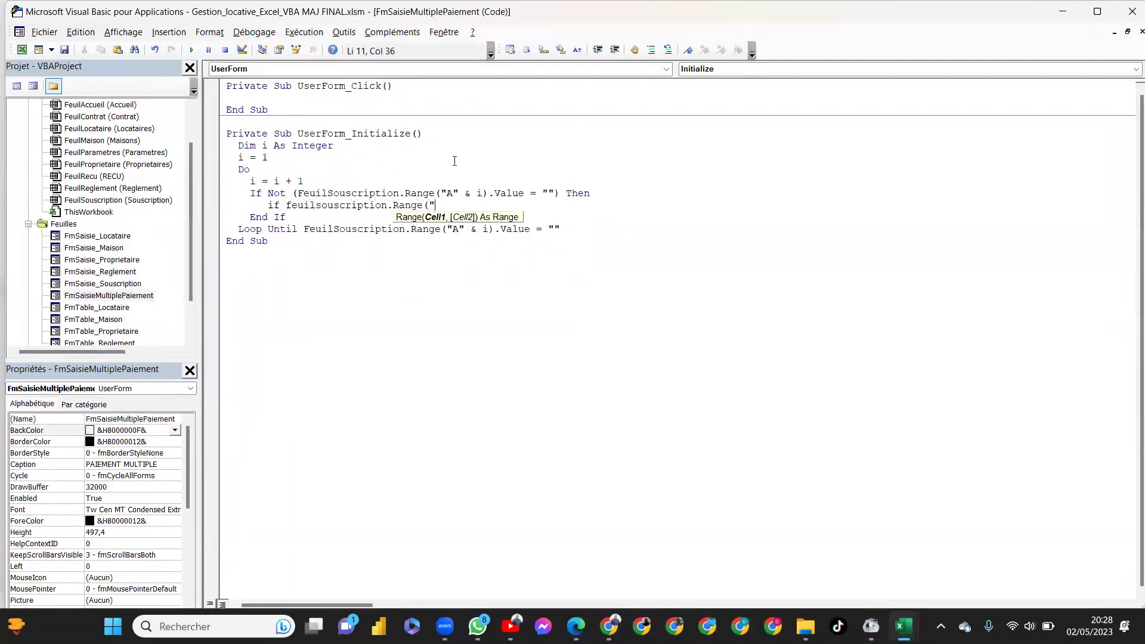
text(N)
text(& )
text() )
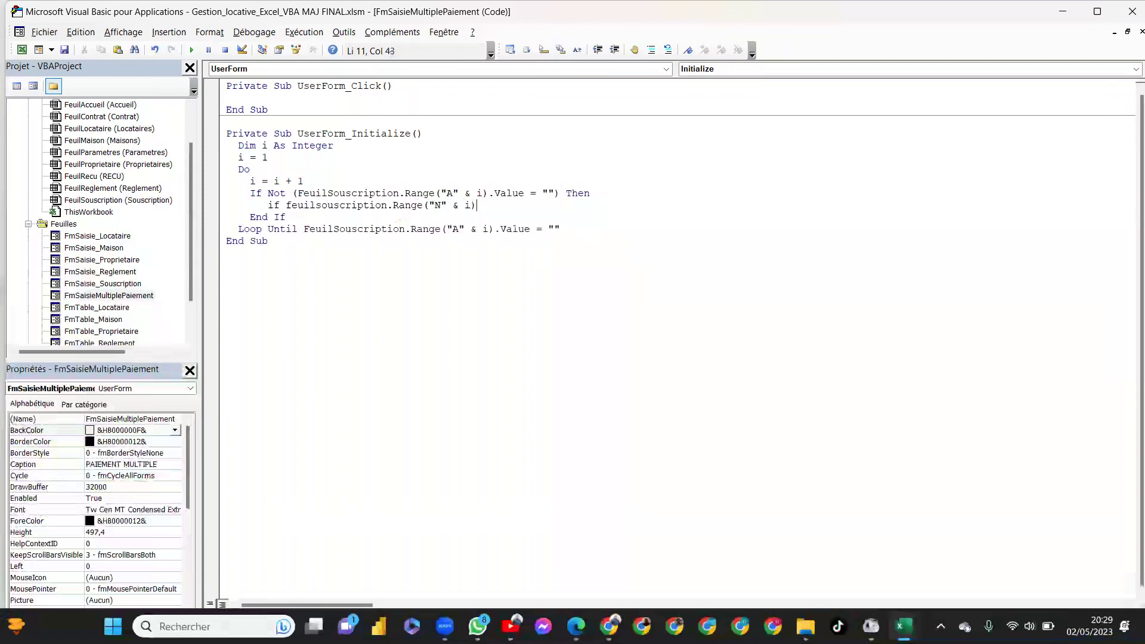
text(.value)
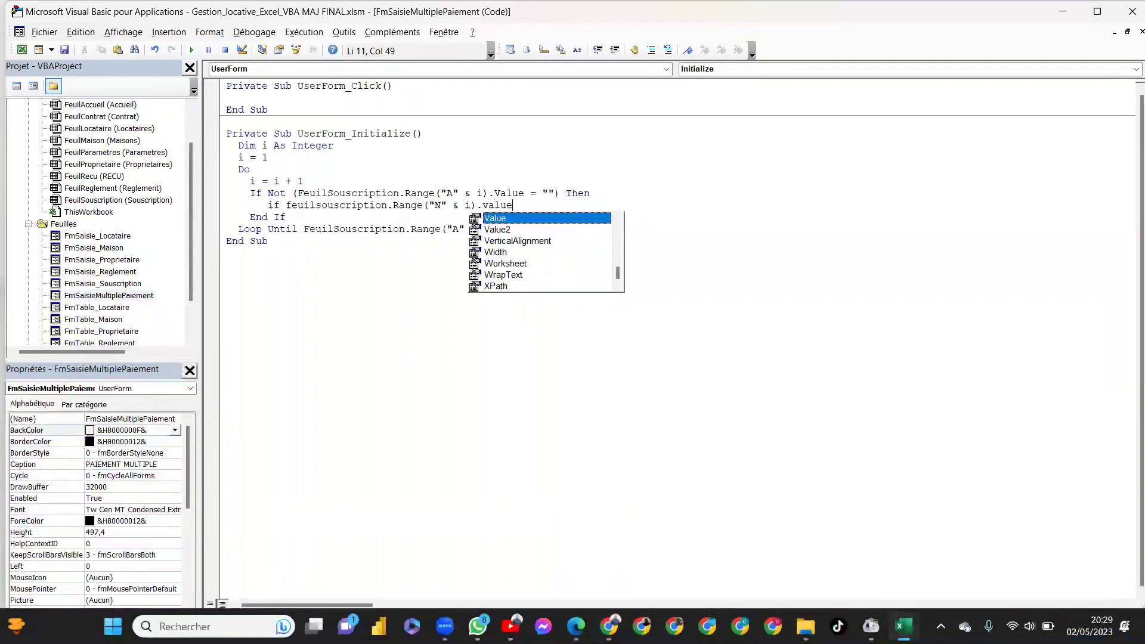
text(="Active" Th)
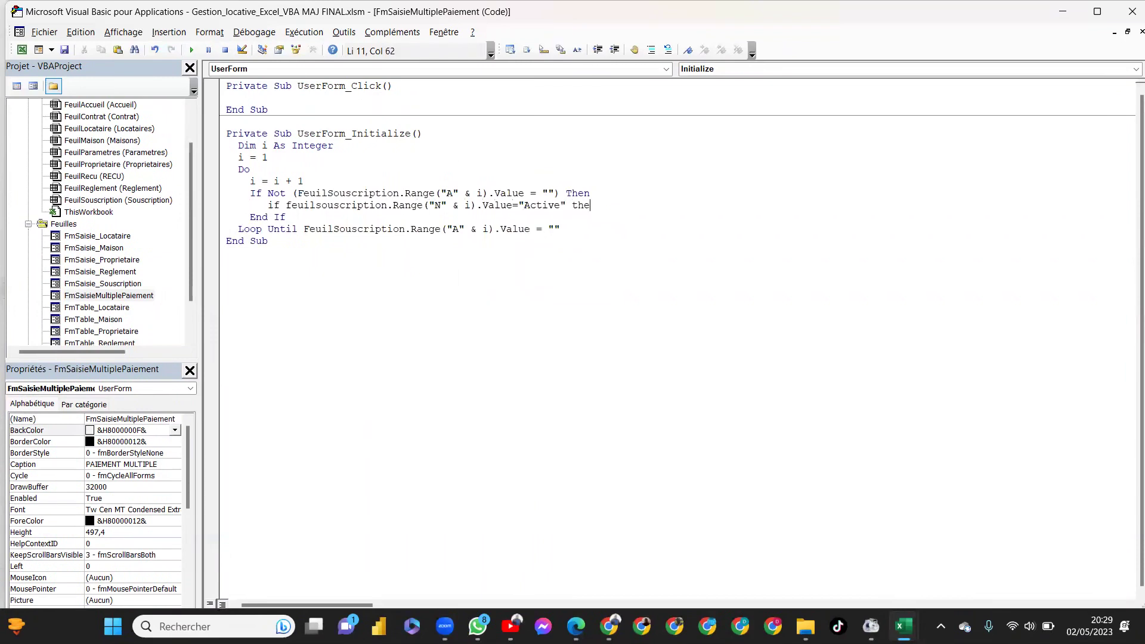
text(en)
key(Return)
text(end if)
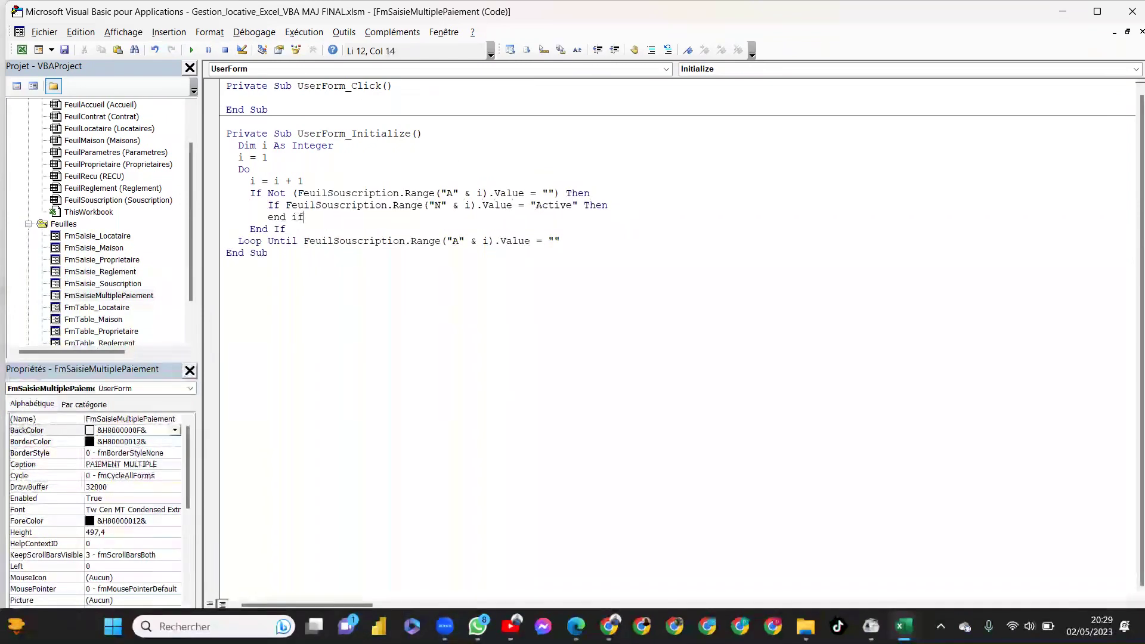
Insert a Me.ListBContrat.AddItem line inside the Active check, then return to Excel with Alt+F11
click(616, 207)
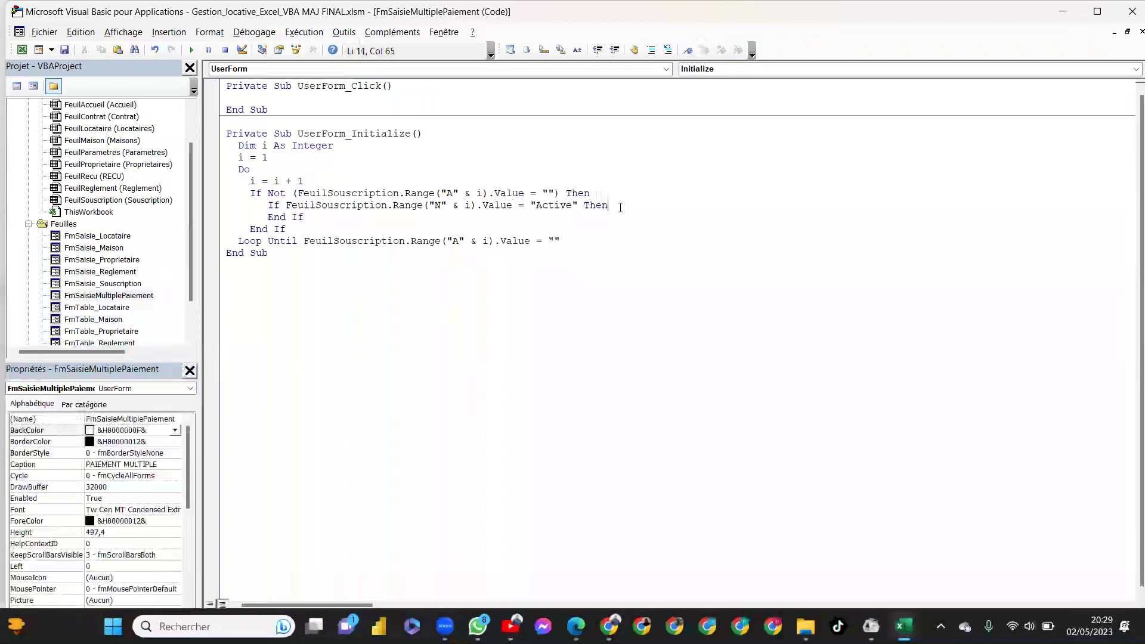
key(Return)
key(Tab)
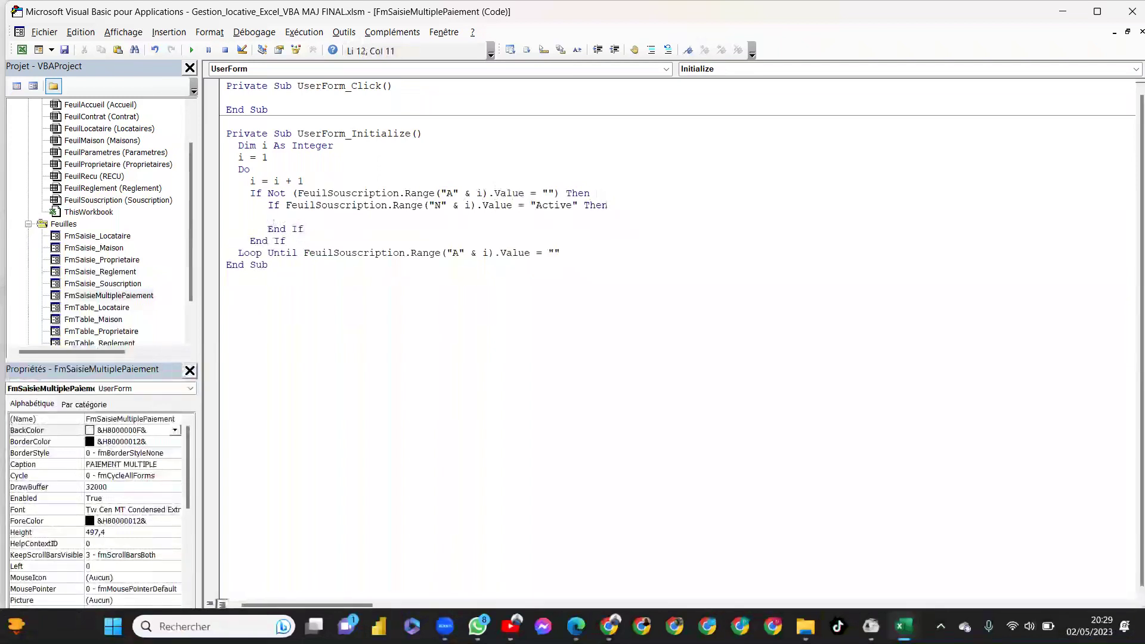
text(me.li)
key(Tab)
text(.)
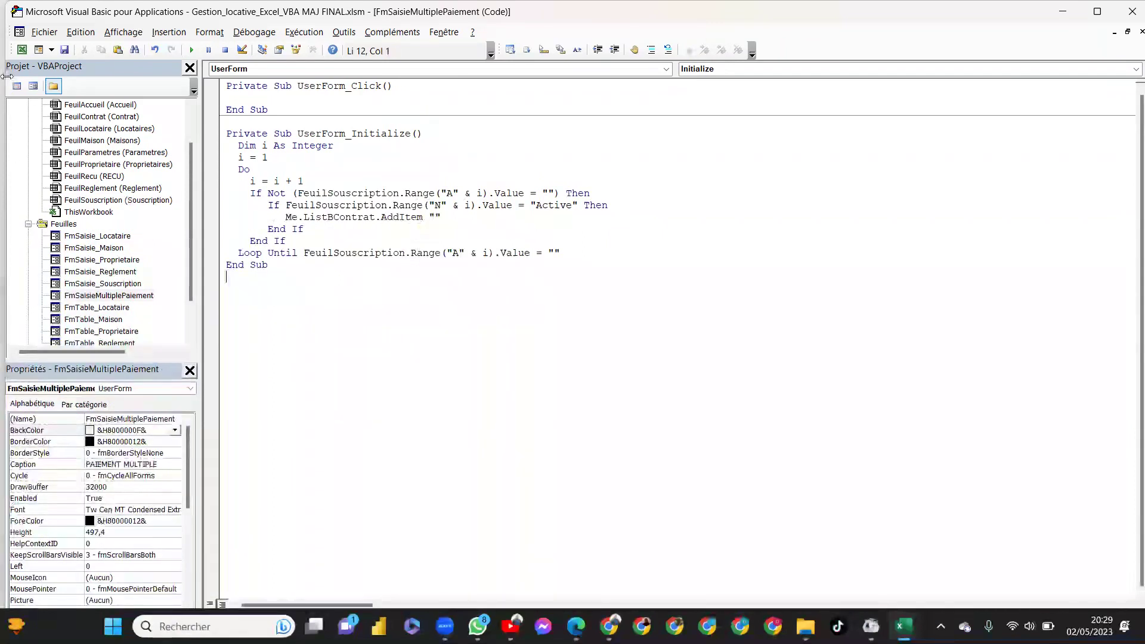
key(alt+F11)
drag(991, 580, 858, 584)
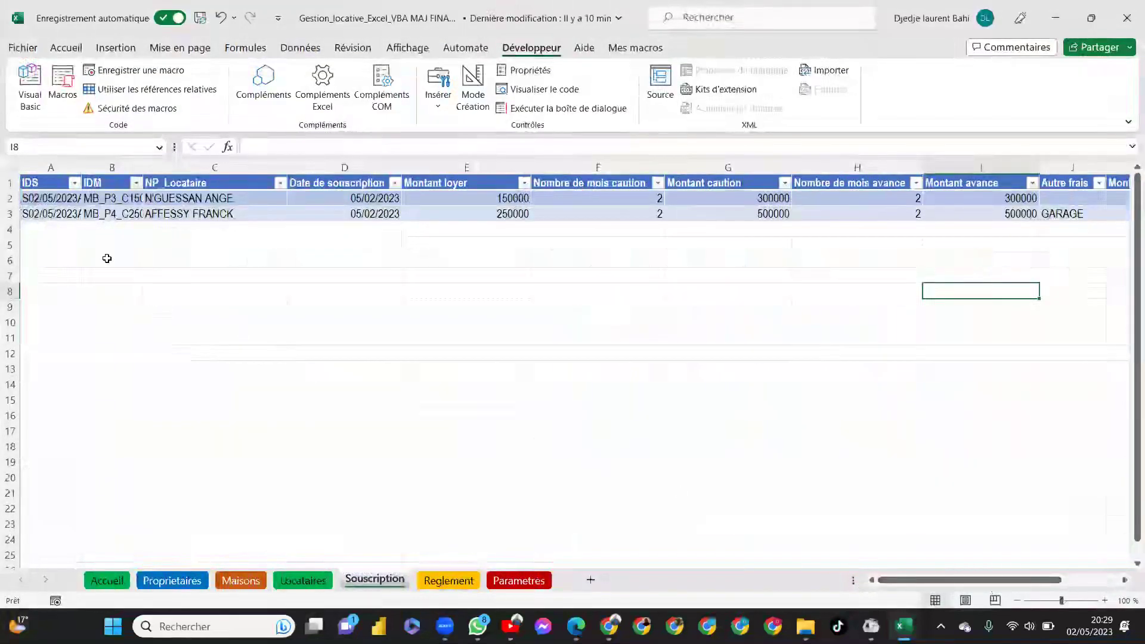
AutoFit column A on Souscription and inspect the contract ID B2, tenant name C2 and rent E2
double_click(80, 167)
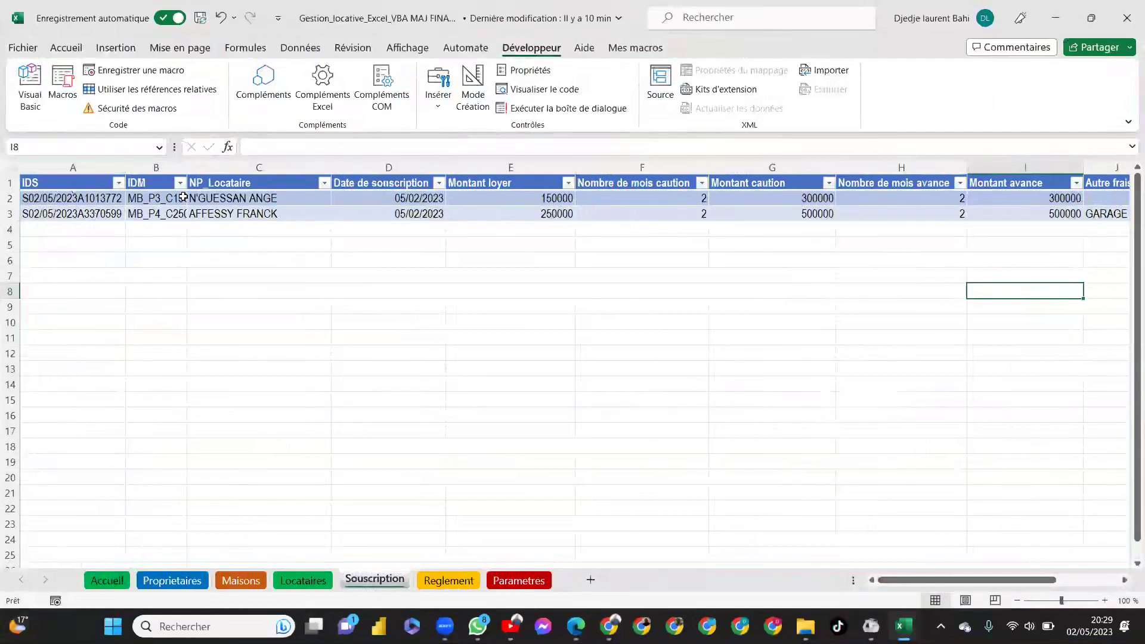
click(226, 198)
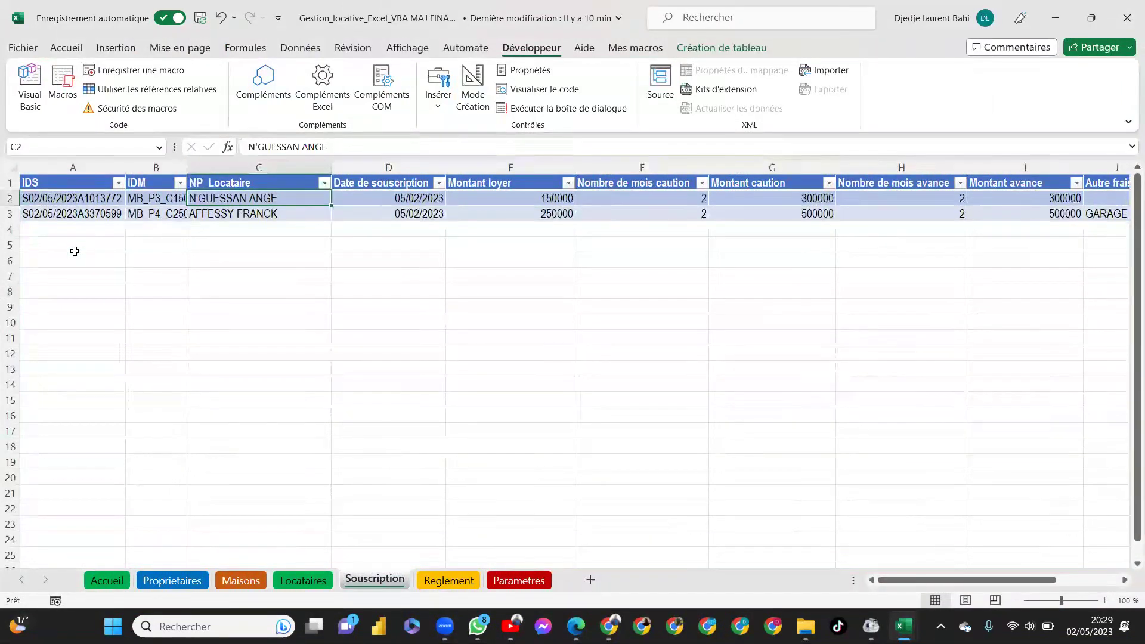
click(153, 199)
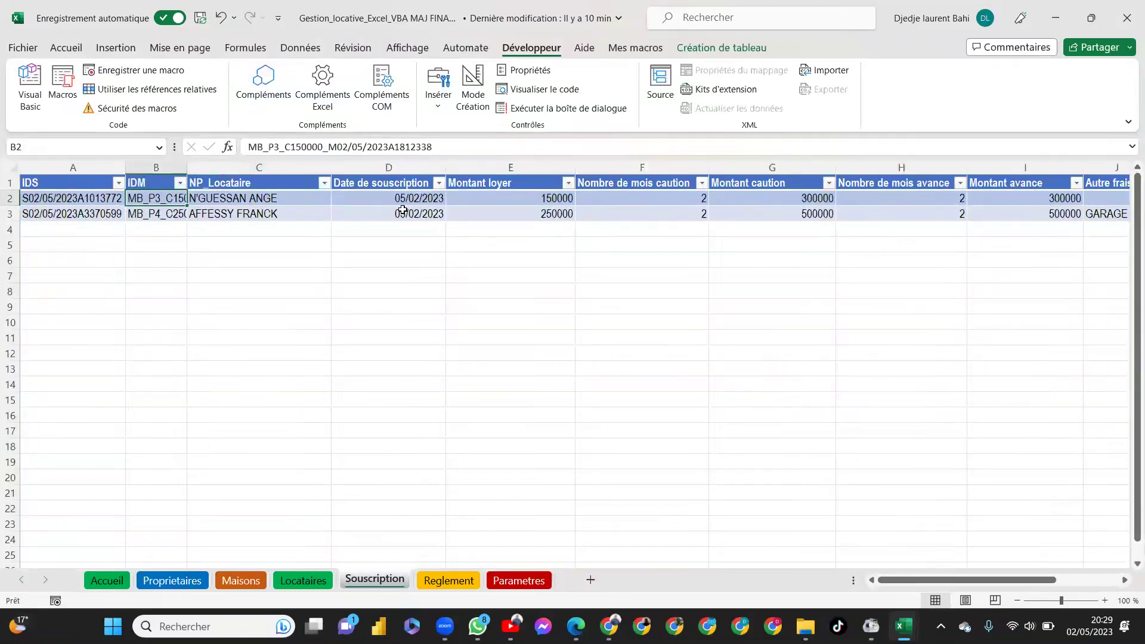
click(537, 198)
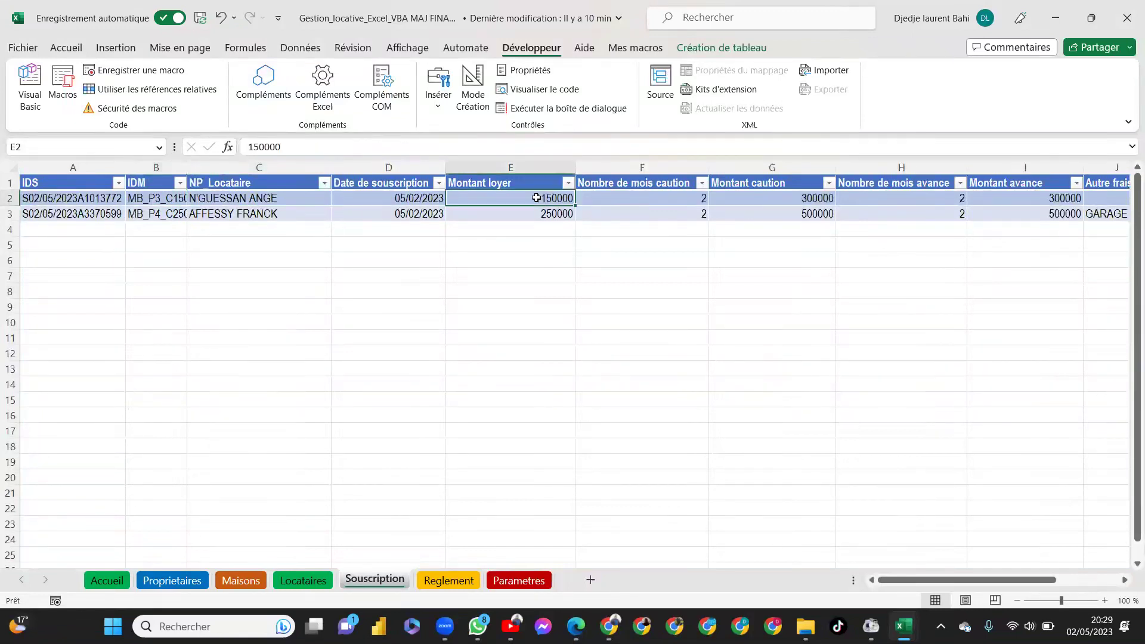
click(154, 198)
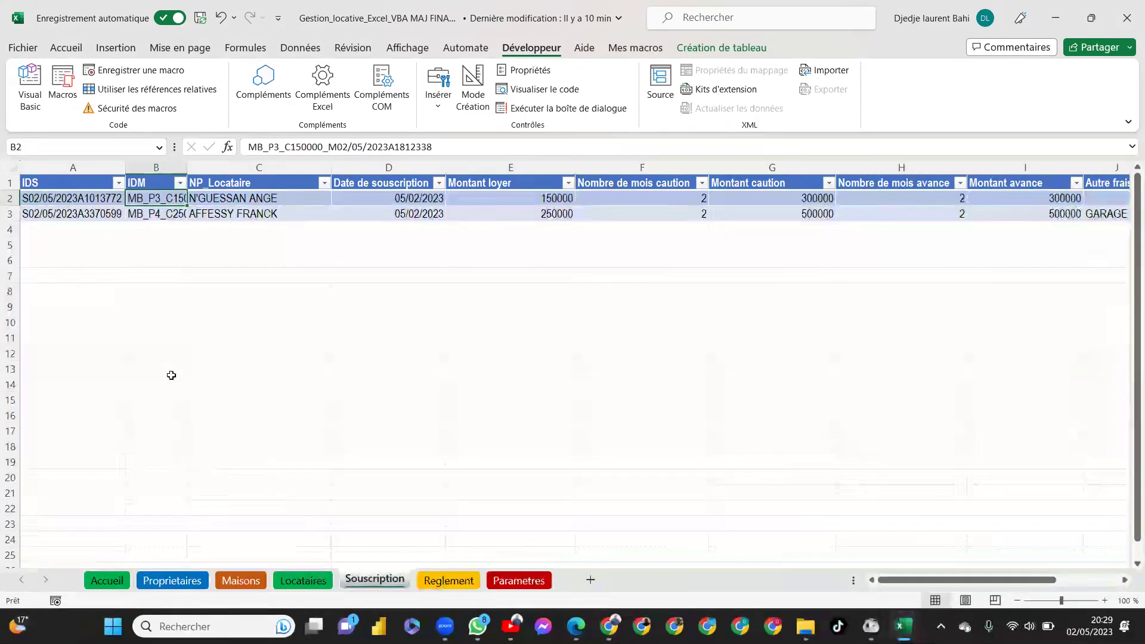
click(261, 200)
click(492, 198)
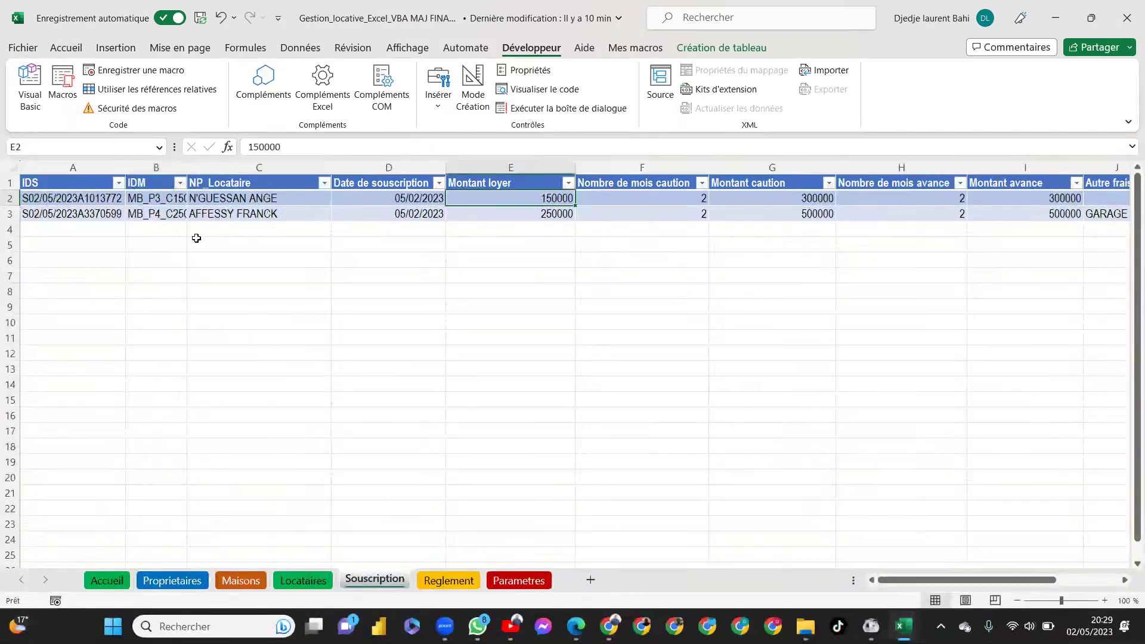
click(161, 200)
Set the ListBContrat list box's ColumnCount to 3 in the PAIEMENT MULTIPLE form designer
click(29, 86)
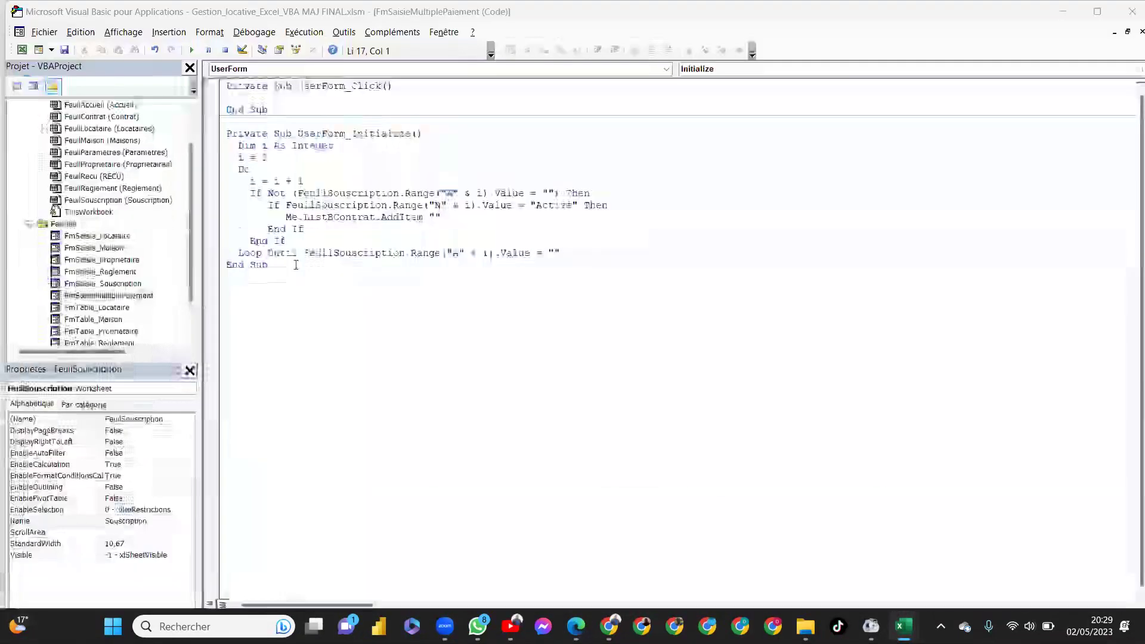
double_click(109, 295)
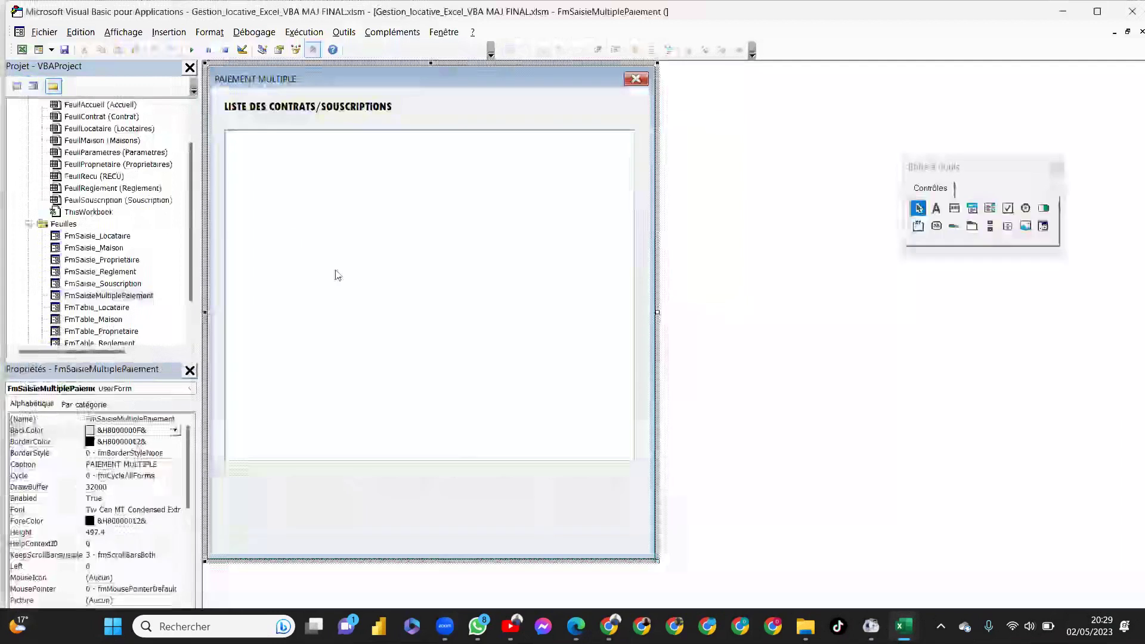
click(259, 337)
click(93, 473)
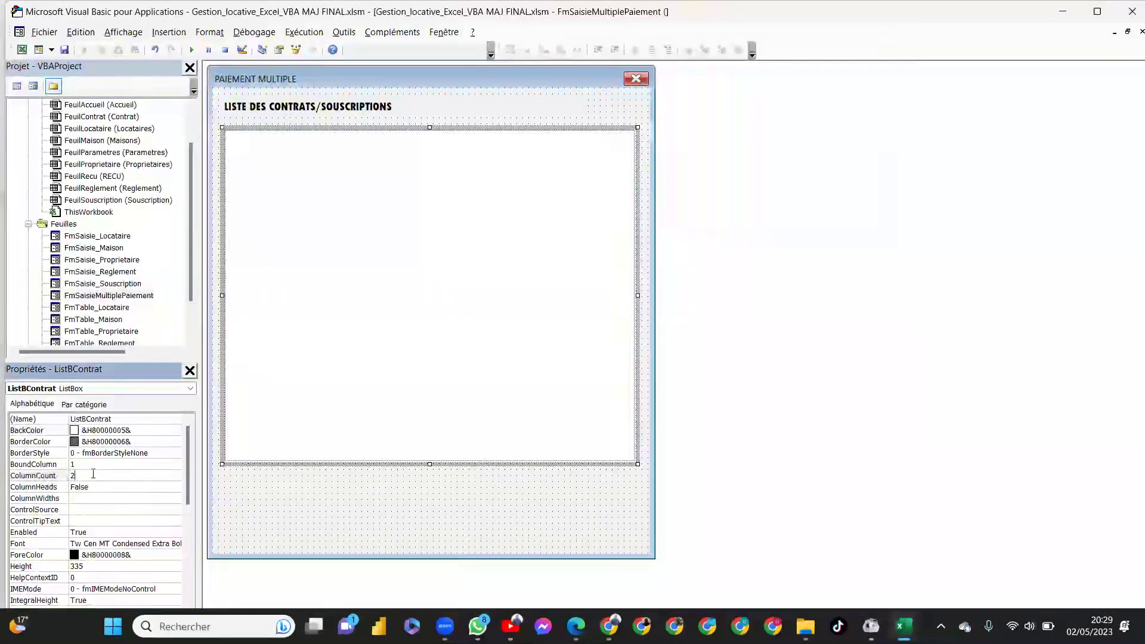
Replace the empty string after AddItem with FeuilSouscription.Range("N" & i).Value
double_click(314, 506)
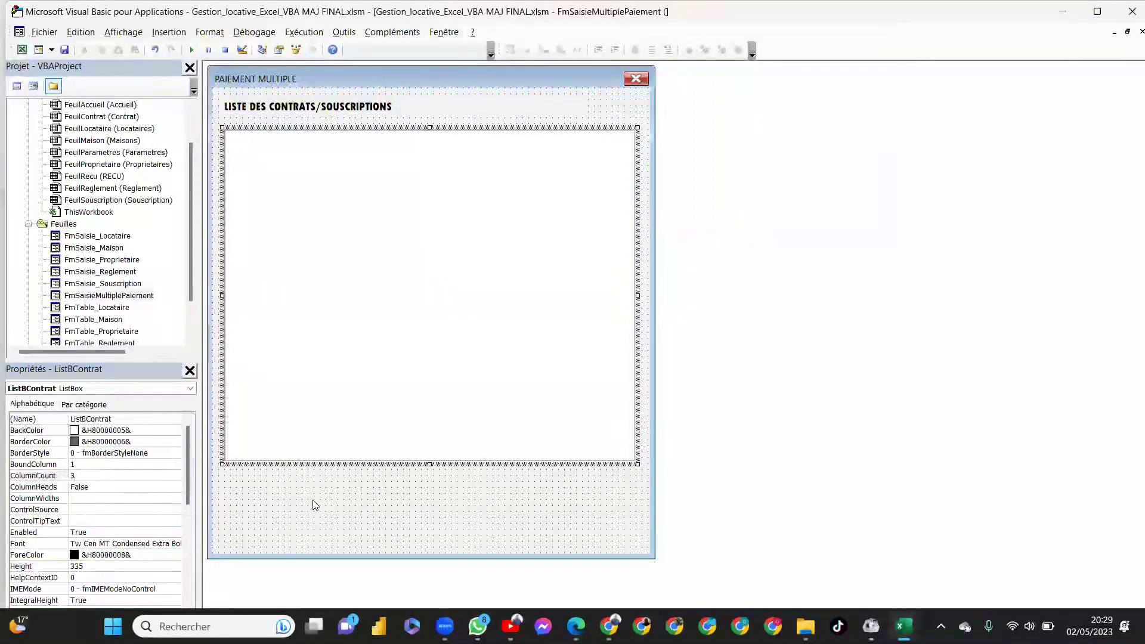
drag(429, 217, 442, 218)
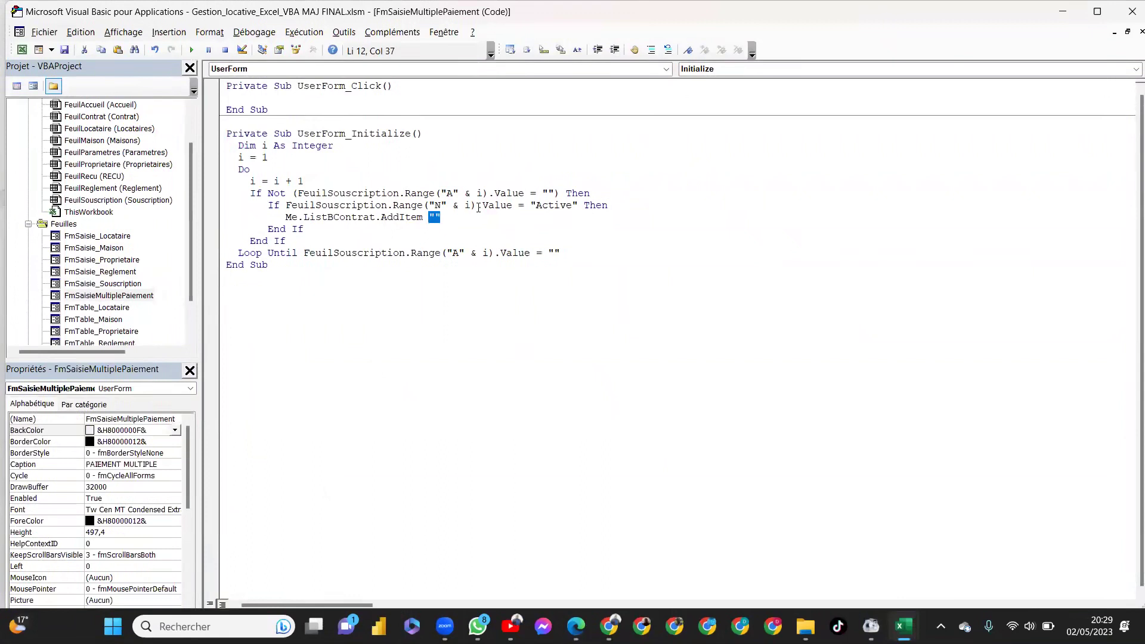
drag(512, 205, 287, 210)
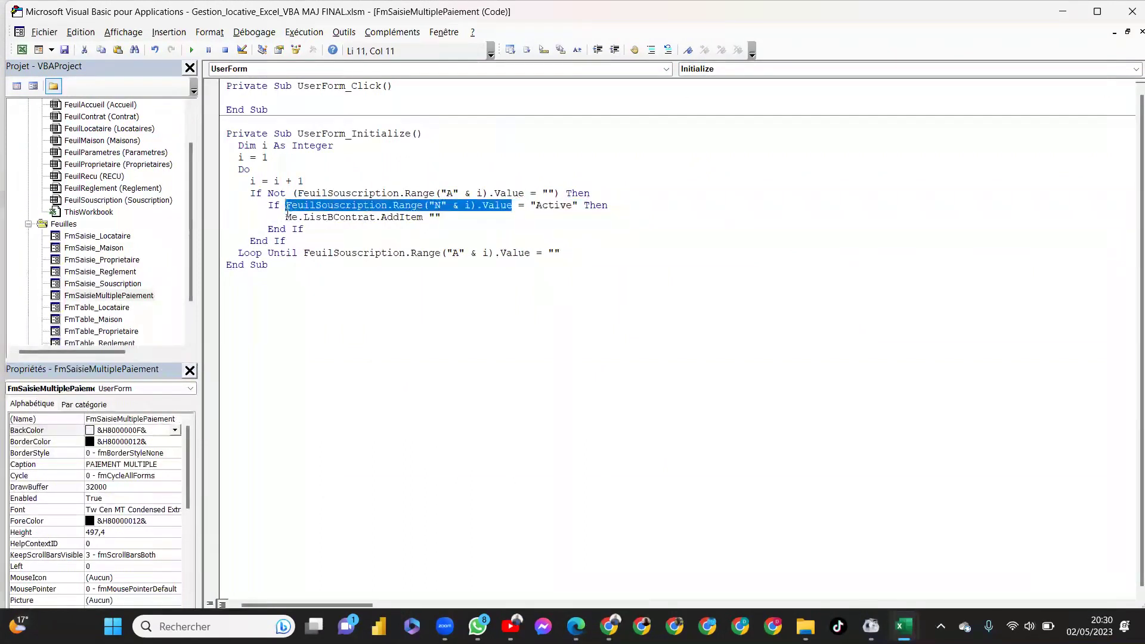
key(ctrl+c)
mouse_move(442, 217)
mouse_down()
mouse_move(411, 217)
mouse_move(429, 217)
mouse_up()
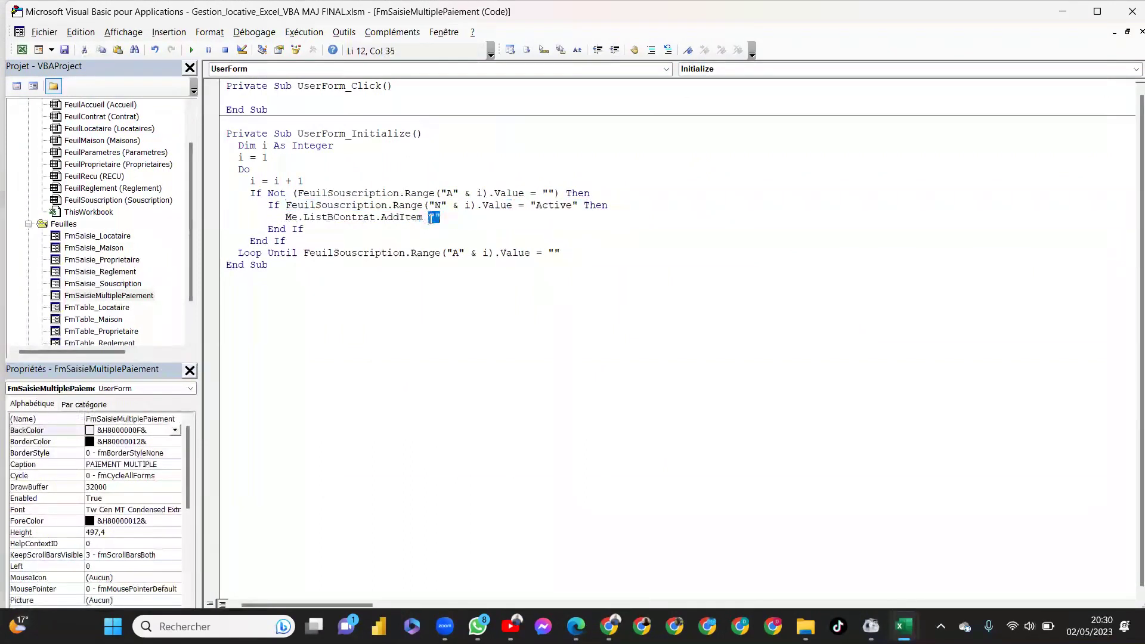
key(ctrl+v)
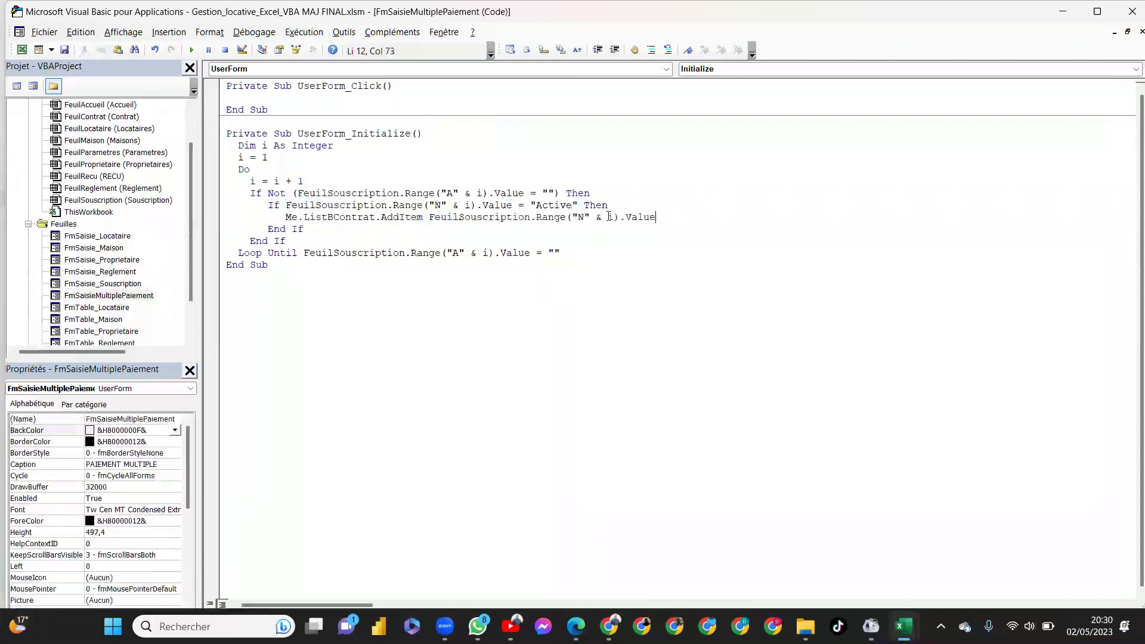
Change the AddItem source column from N to B
click(580, 217)
key(BackSpace)
text(B)
Run the PAIEMENT MULTIPLE form, tick both listed active contracts, and close it
click(550, 309)
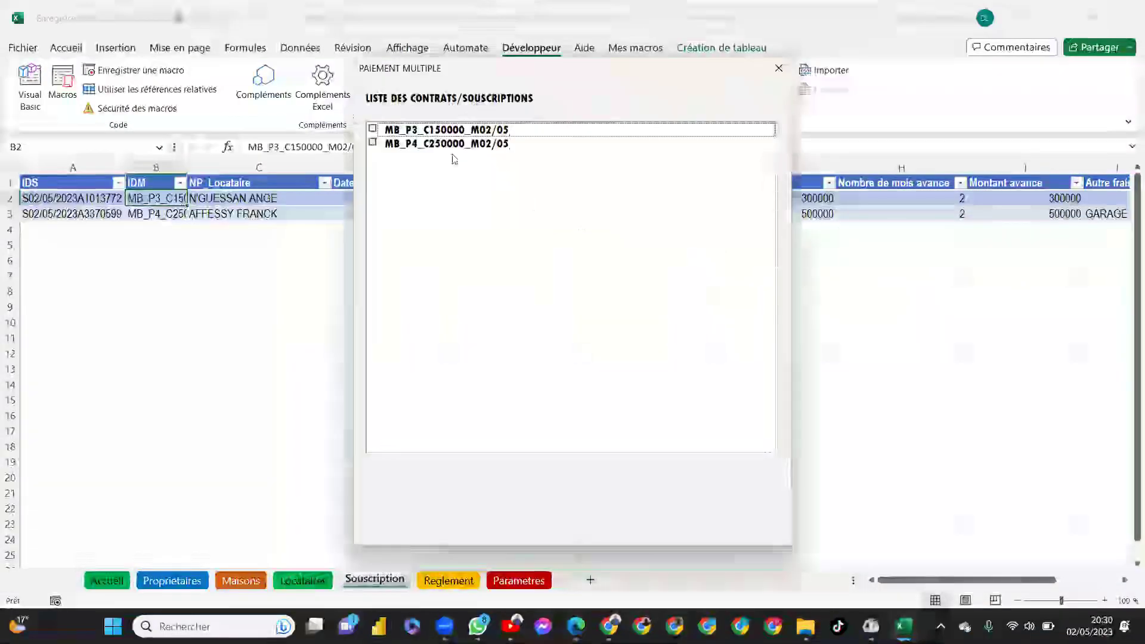
click(447, 129)
click(448, 143)
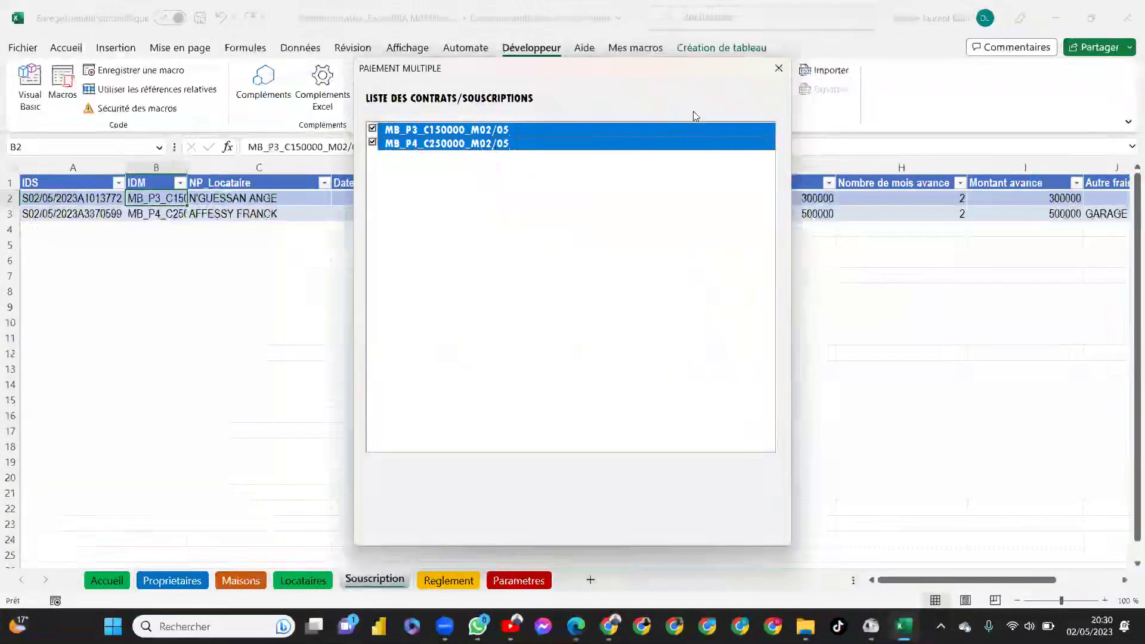
click(779, 68)
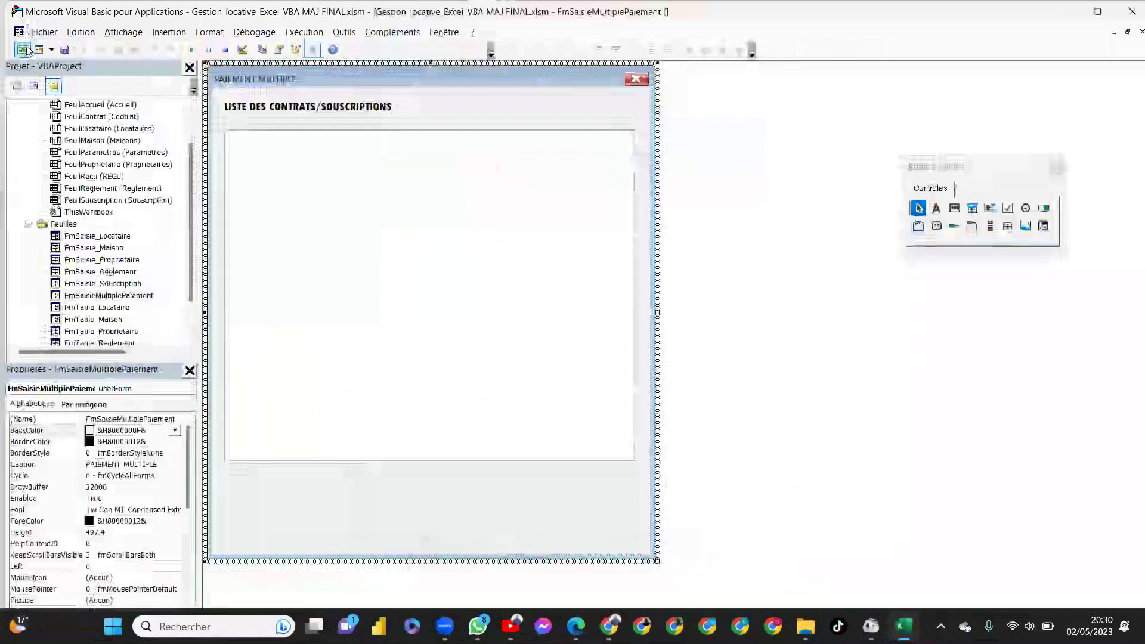
Return from the workbook to the form's code in the VBA editor
click(23, 49)
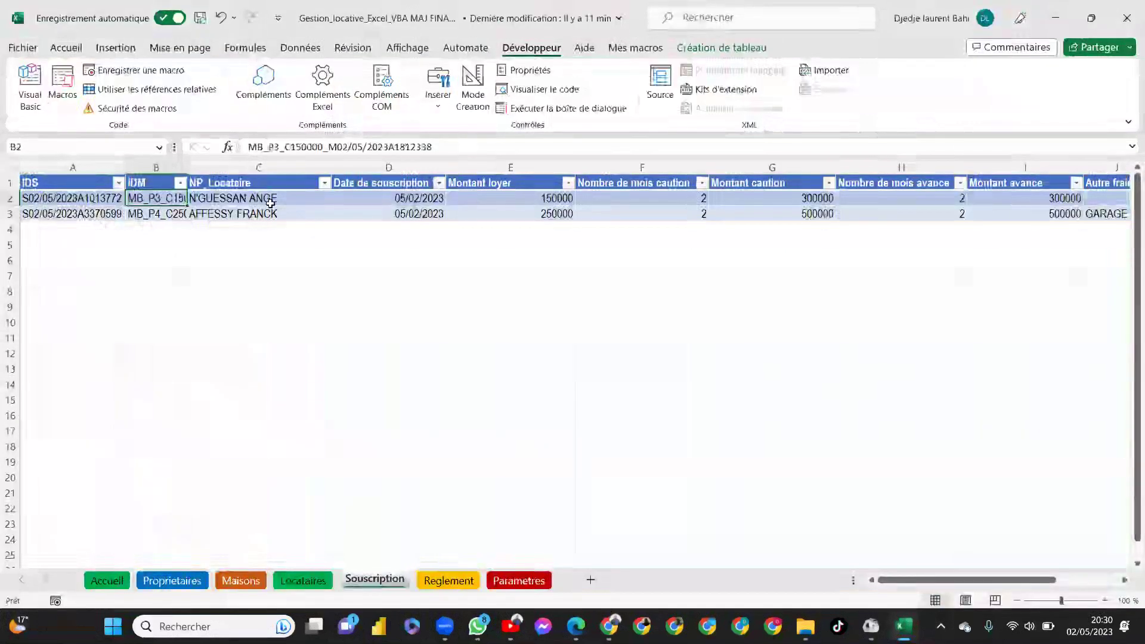
key(alt+F11)
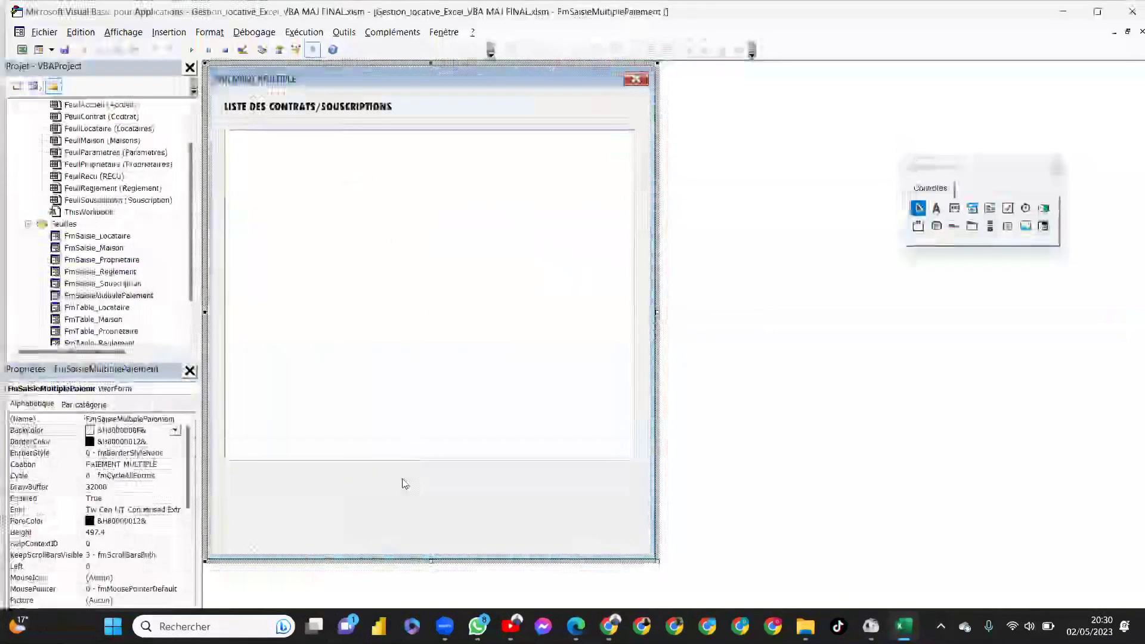
key(F7)
click(584, 217)
Switch the AddItem source column from B to C and add a new line below it
key(BackSpace)
text(C)
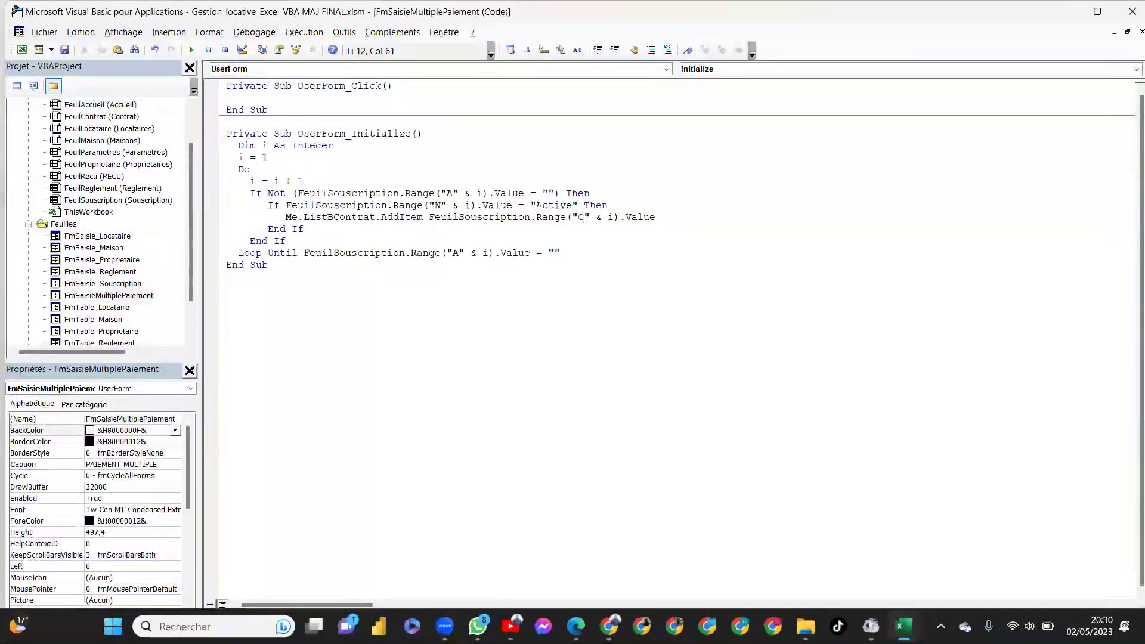
click(676, 217)
key(Return)
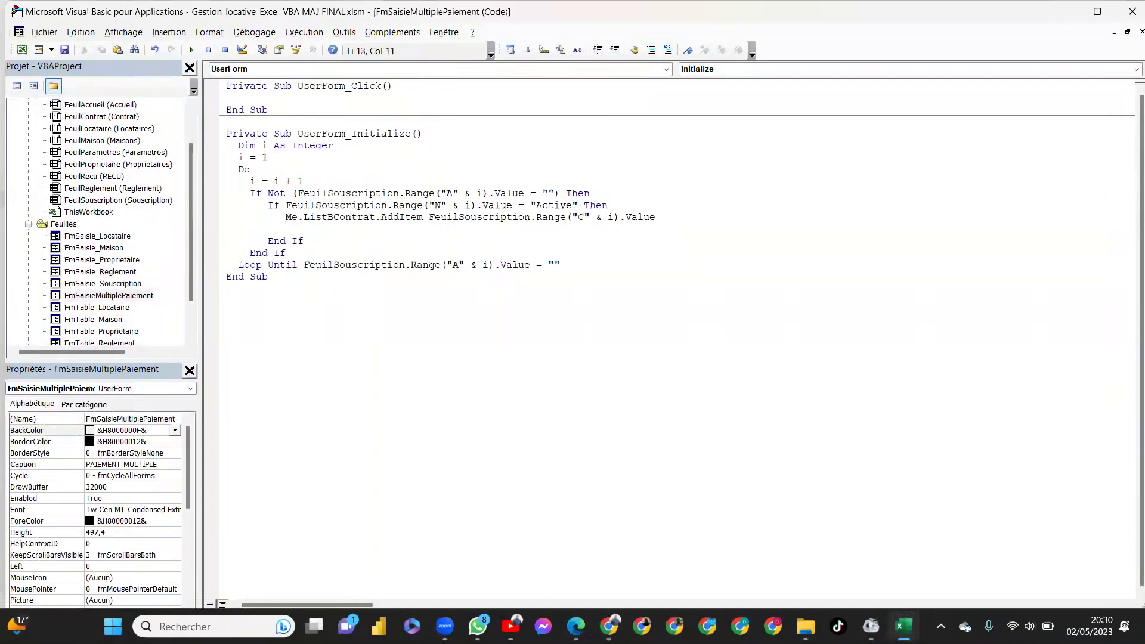
Paste the Me.ListBContrat reference on the new line and begin the .List( call
drag(380, 218, 286, 220)
key(ctrl+c)
click(291, 231)
key(ctrl+v)
key(BackSpace)
key(BackSpace)
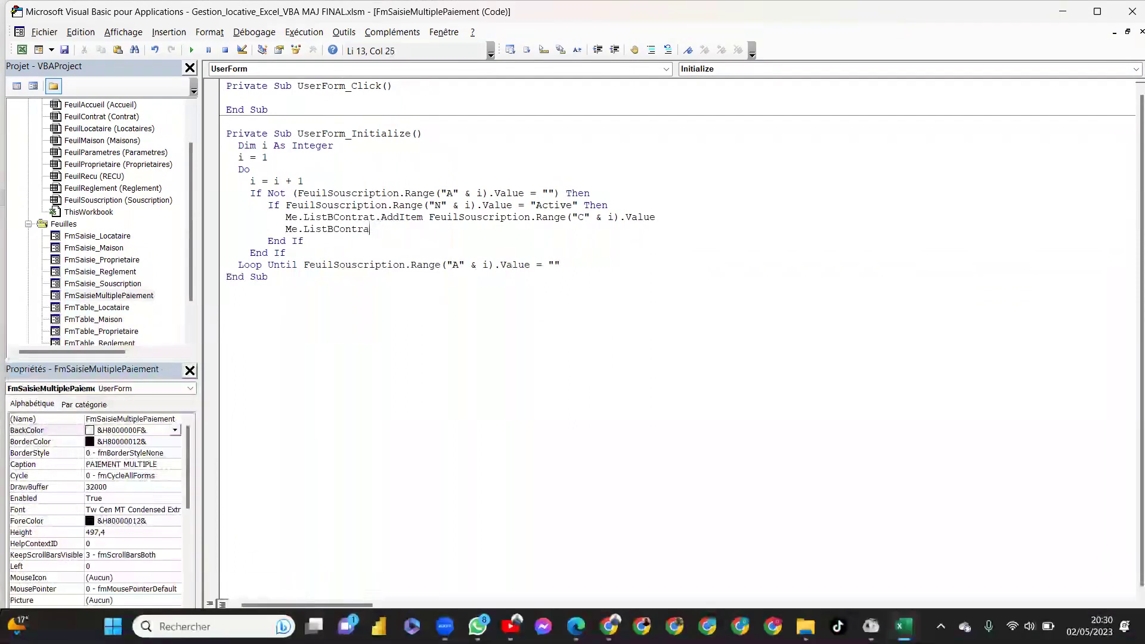
text(t.Lis)
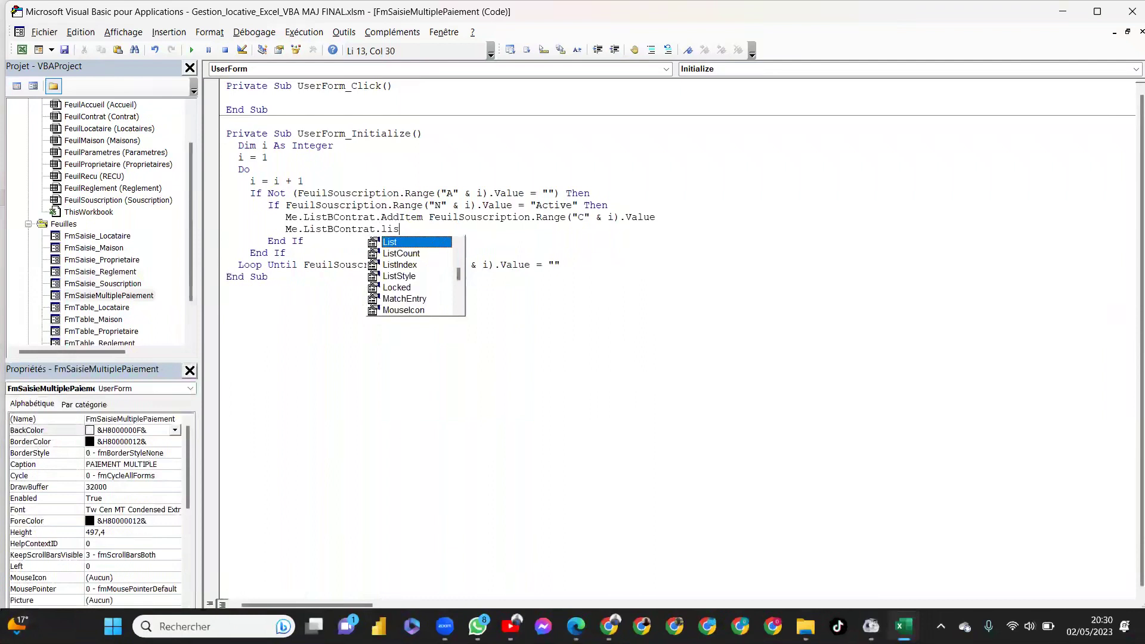
text(t()
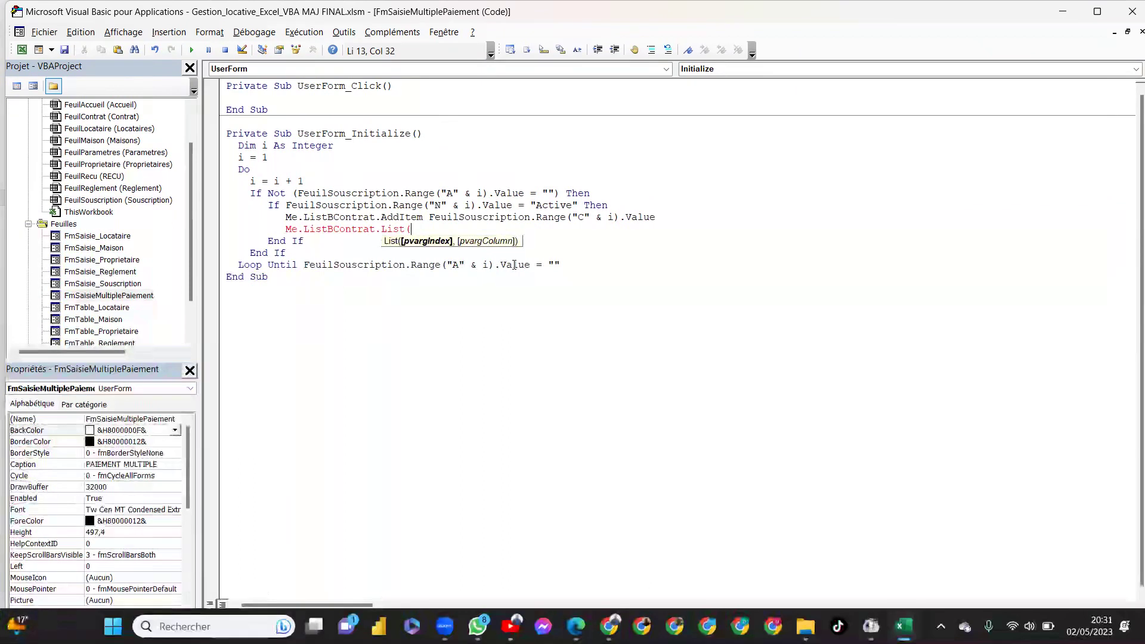
text(list.)
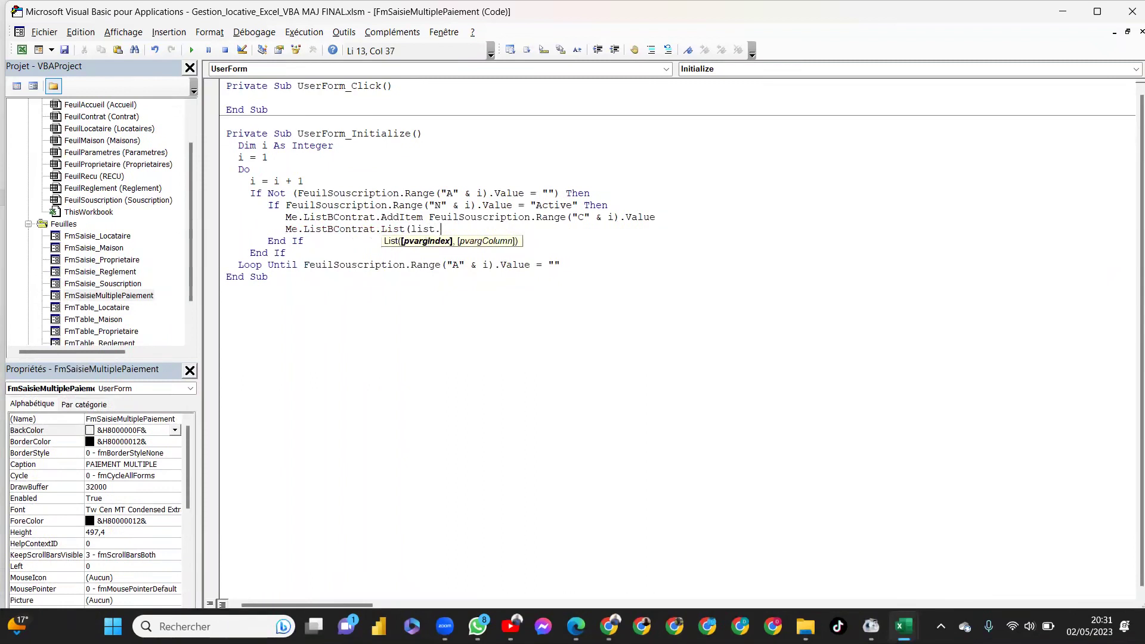
key(BackSpace)
key(BackSpace)
key(BackSpace)
Write line 13 as Me.ListBContrat.List(Me.ListBContrat.ListCount - 1, 1) =
text(.li)
key(Down)
key(Down)
key(Up)
key(Up)
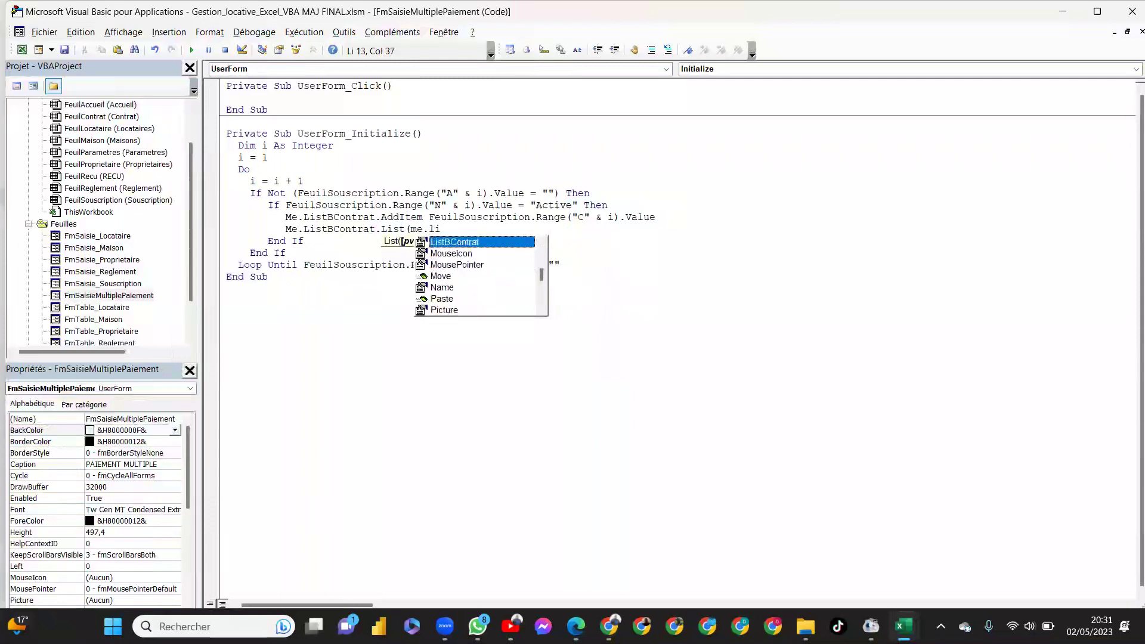
text(.coun)
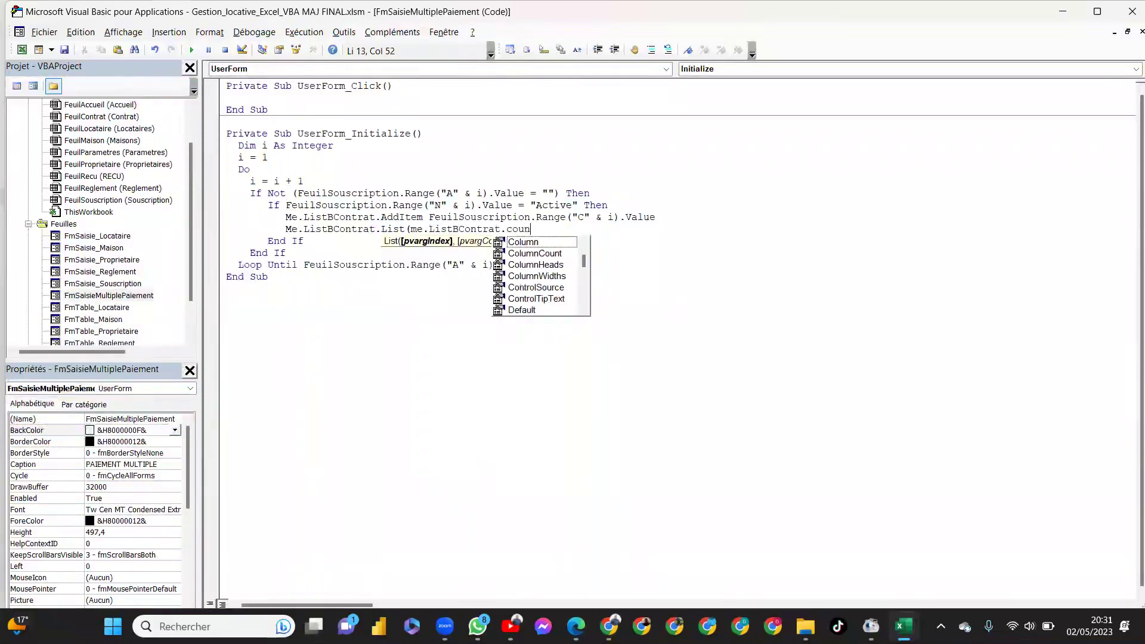
text(o)
key(BackSpace)
text(oun)
key(BackSpace)
key(BackSpace)
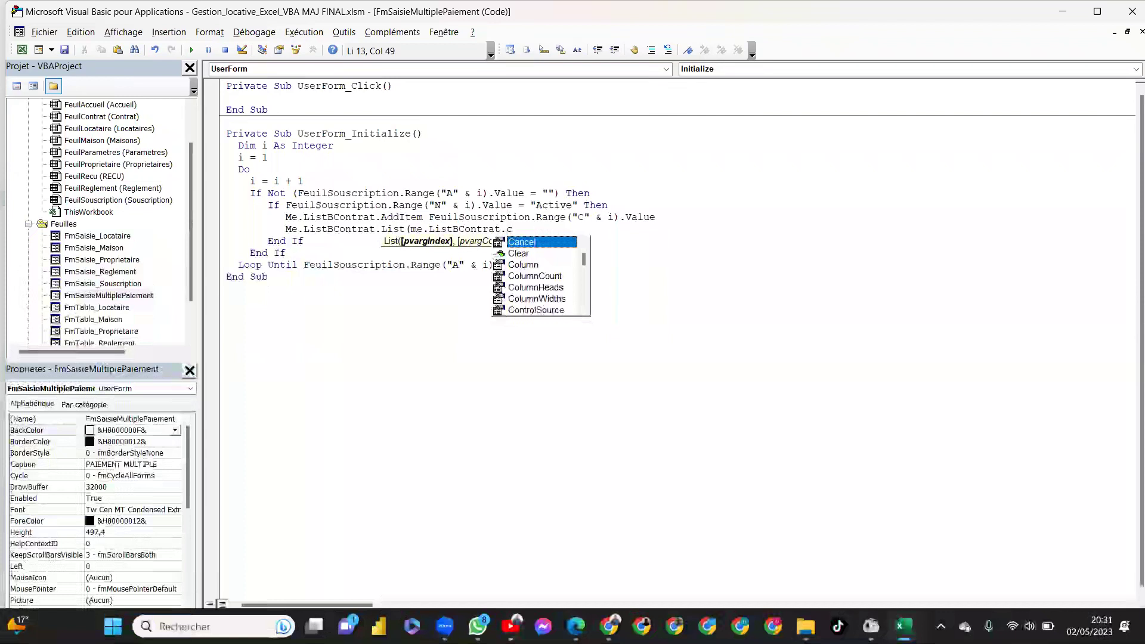
text(o)
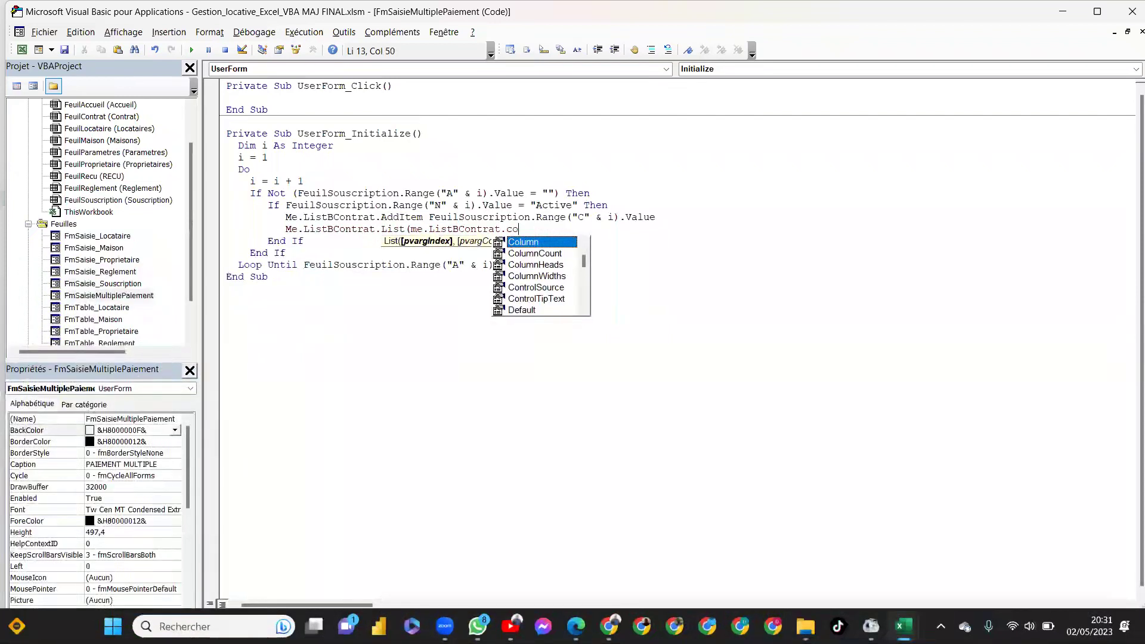
text(u)
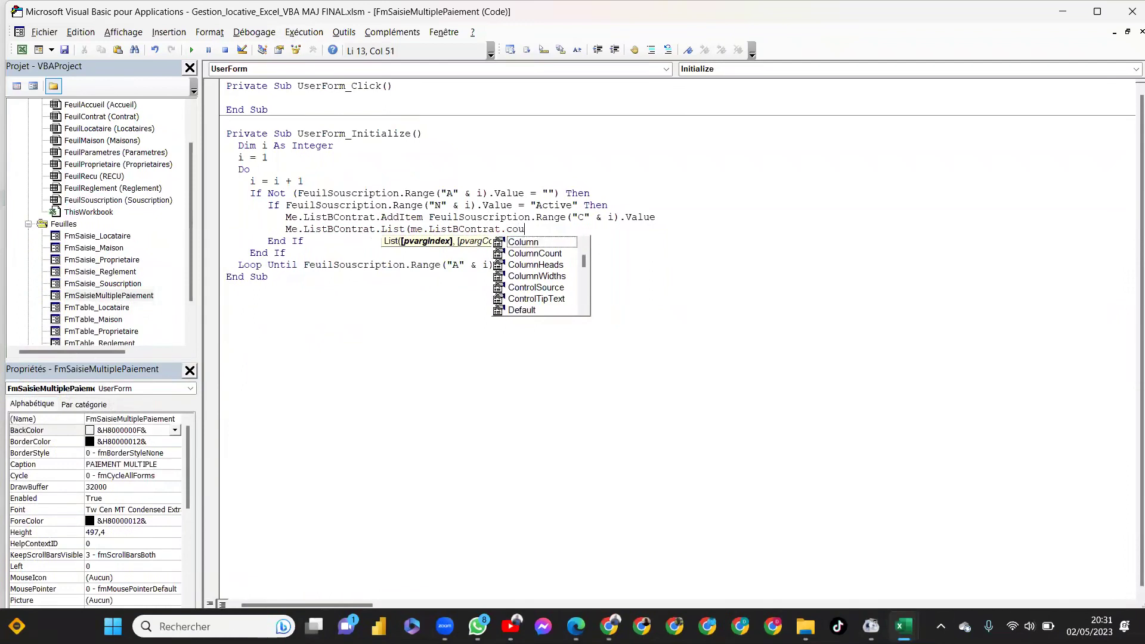
drag(583, 261, 583, 253)
key(BackSpace)
key(BackSpace)
key(BackSpace)
text(li)
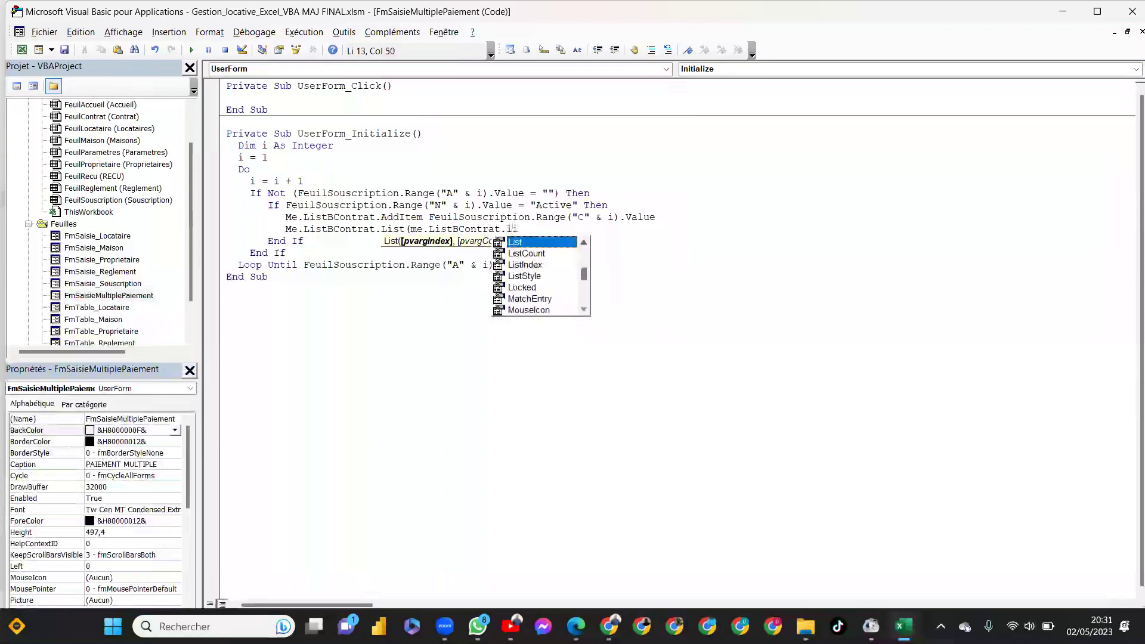
double_click(528, 253)
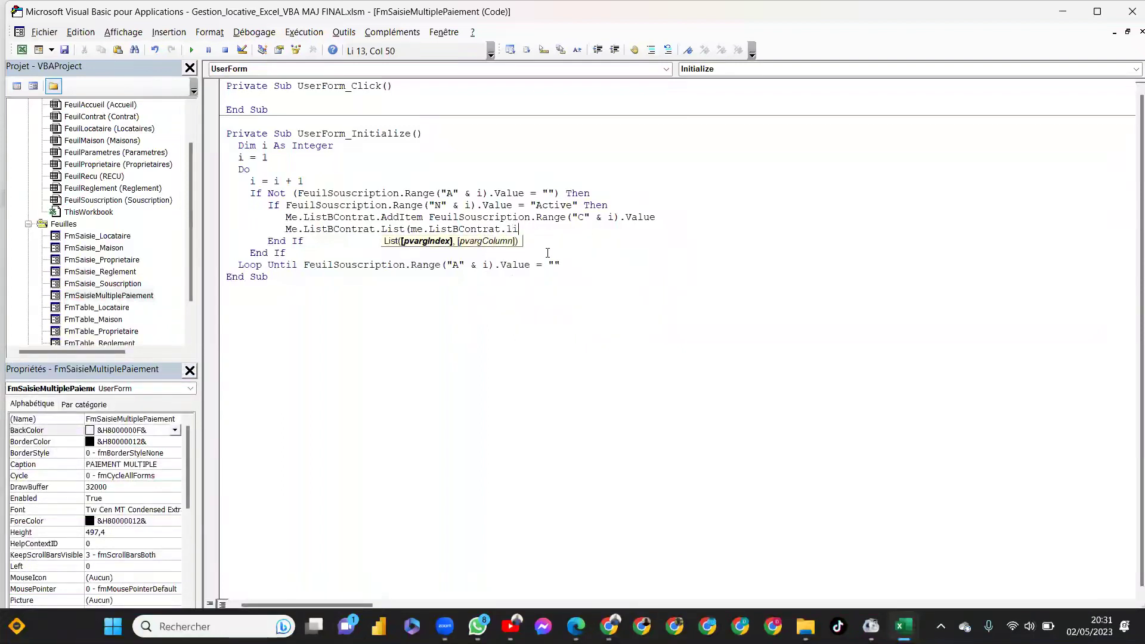
text(-1)
text(,)
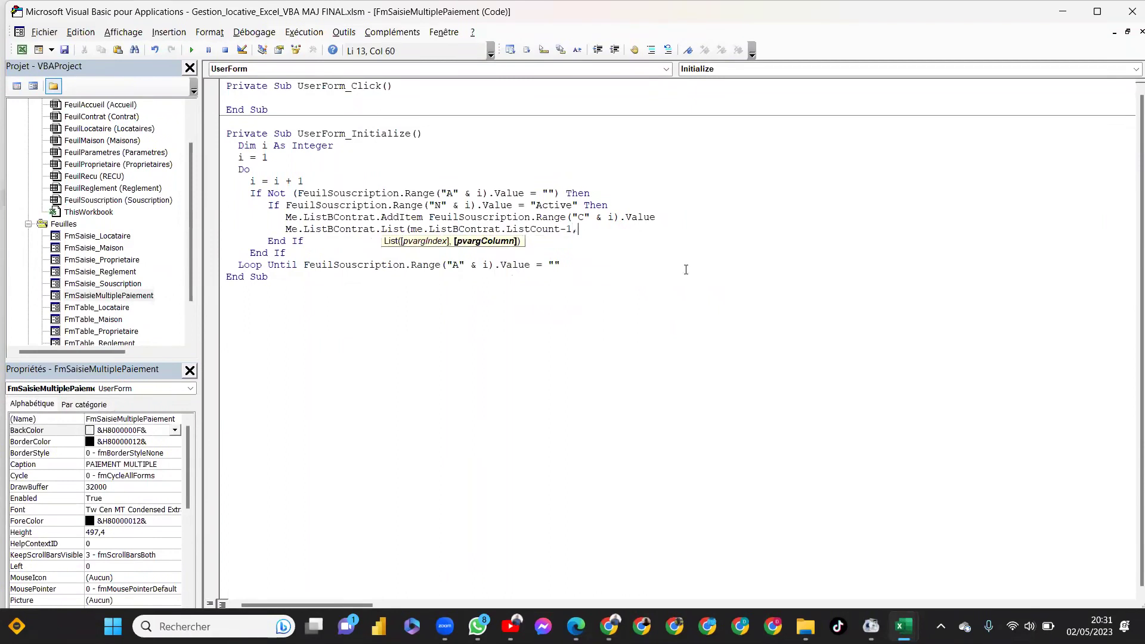
text( 1)
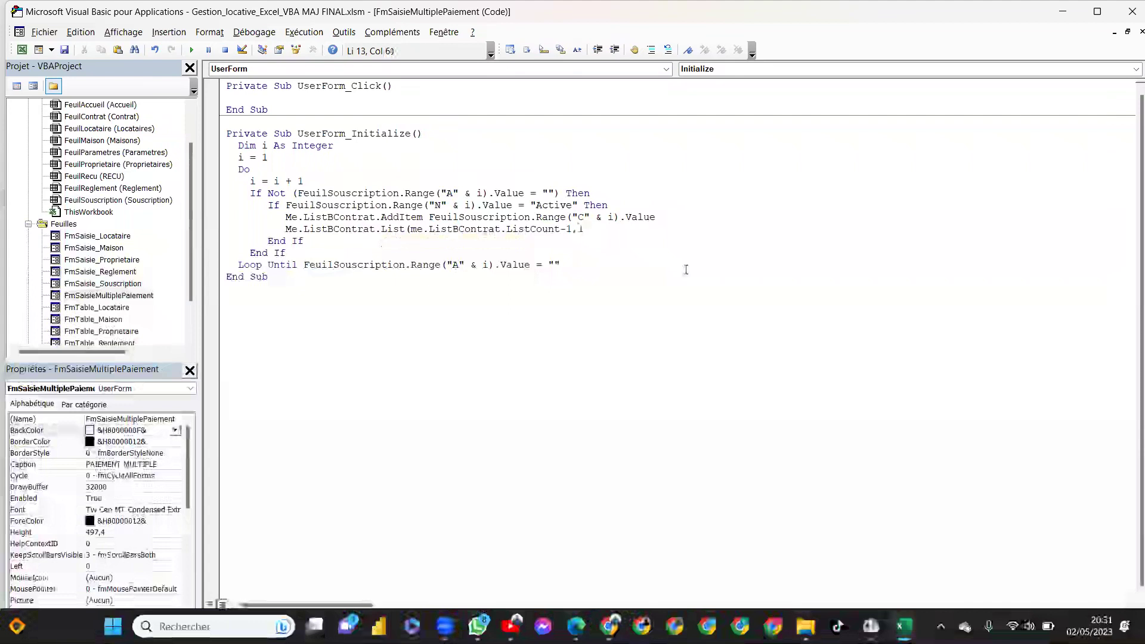
text(=Me.ListBContrat.)
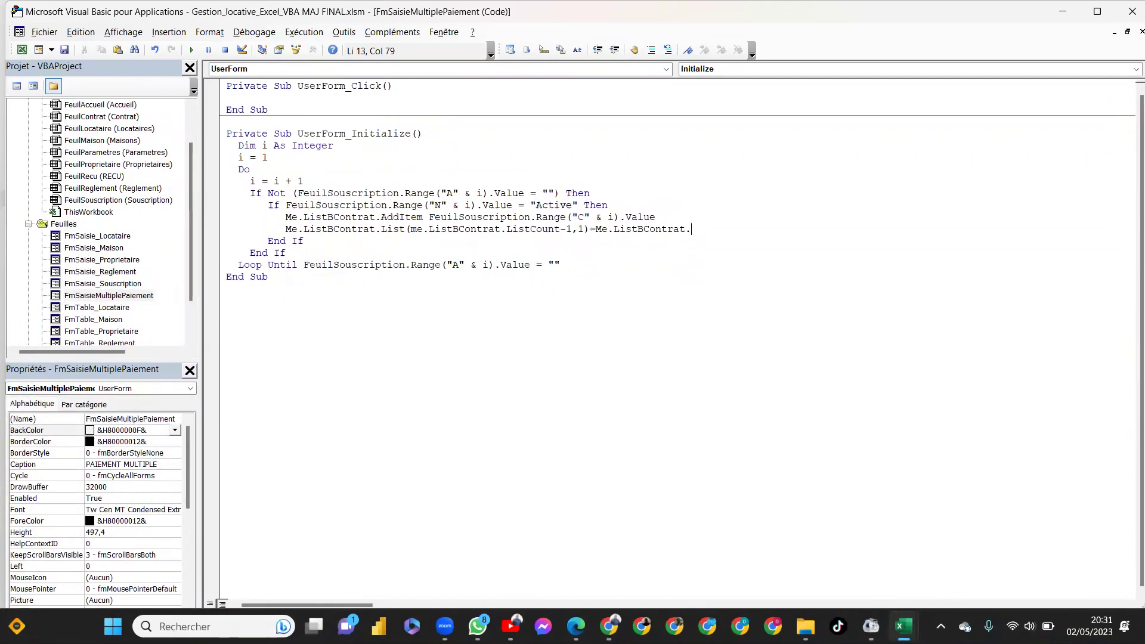
Paste FeuilSouscription.Range("C" & i).Value from line 12 after the equals sign
key(BackSpace)
key(BackSpace)
key(BackSpace)
key(BackSpace)
key(BackSpace)
key(BackSpace)
key(BackSpace)
key(BackSpace)
key(BackSpace)
key(BackSpace)
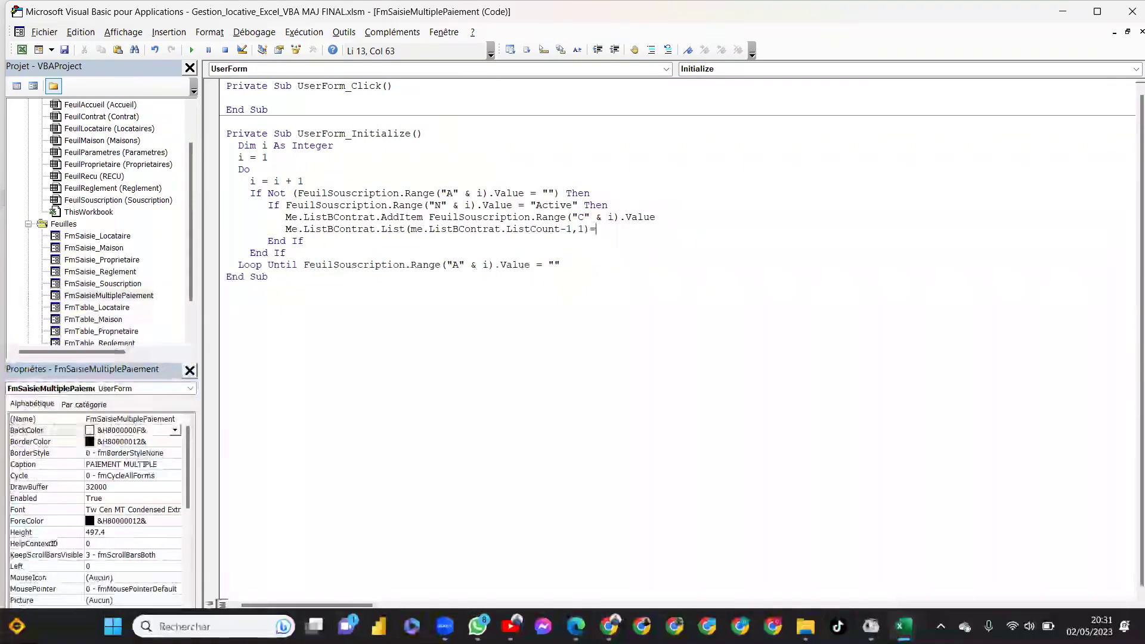
text(d)
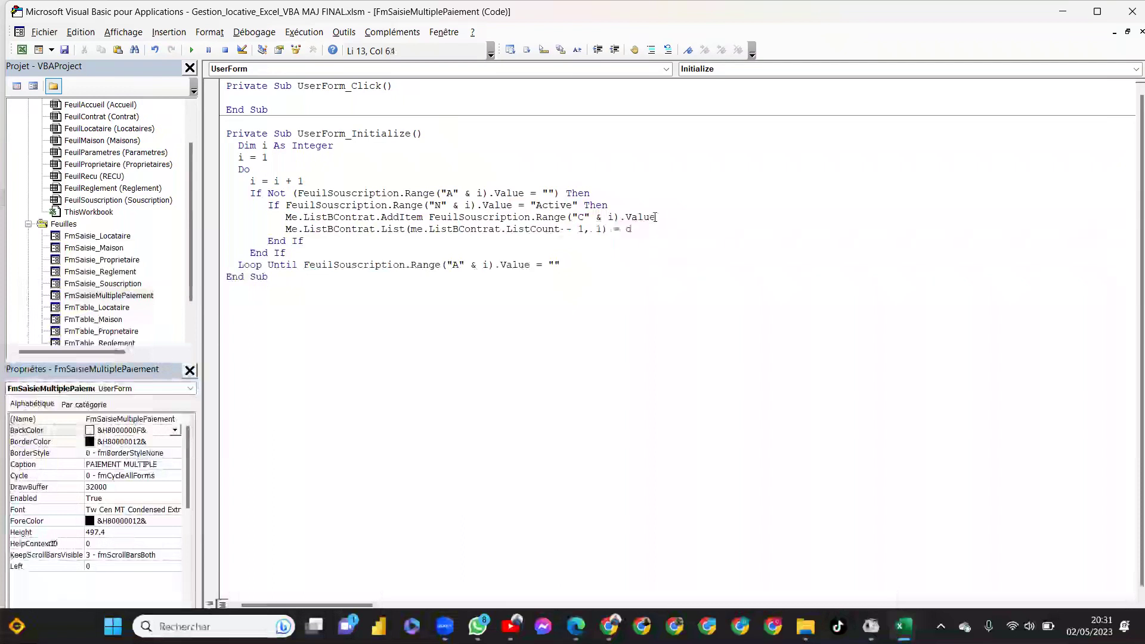
drag(655, 217, 428, 219)
key(ctrl+c)
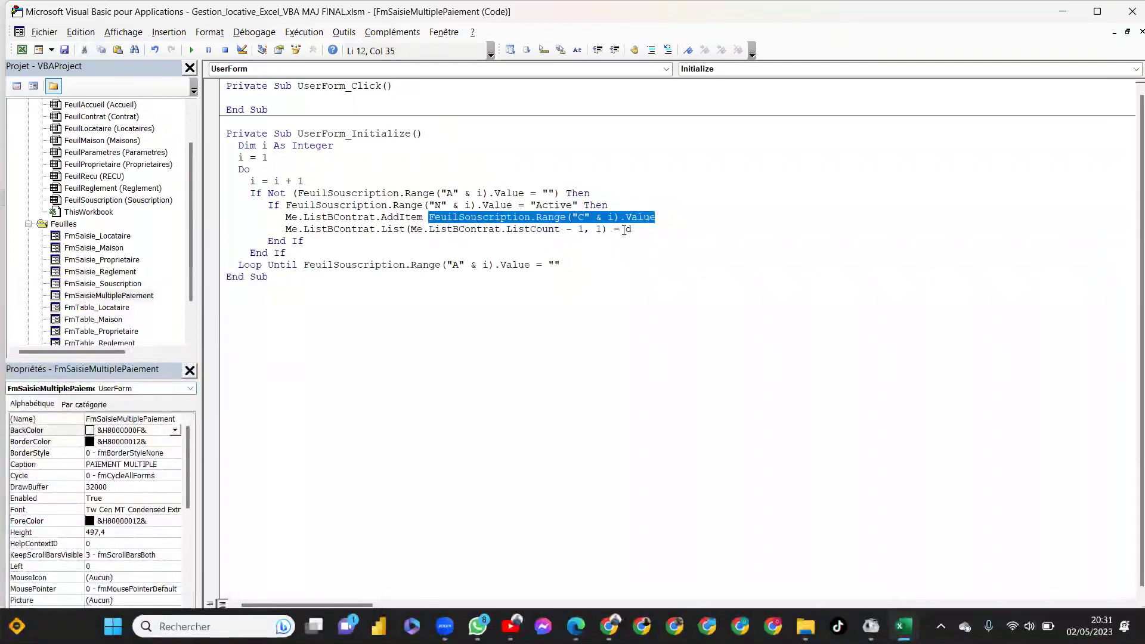
click(651, 229)
key(BackSpace)
key(ctrl+v)
Change line 13's Souscription source column from C to E
click(21, 49)
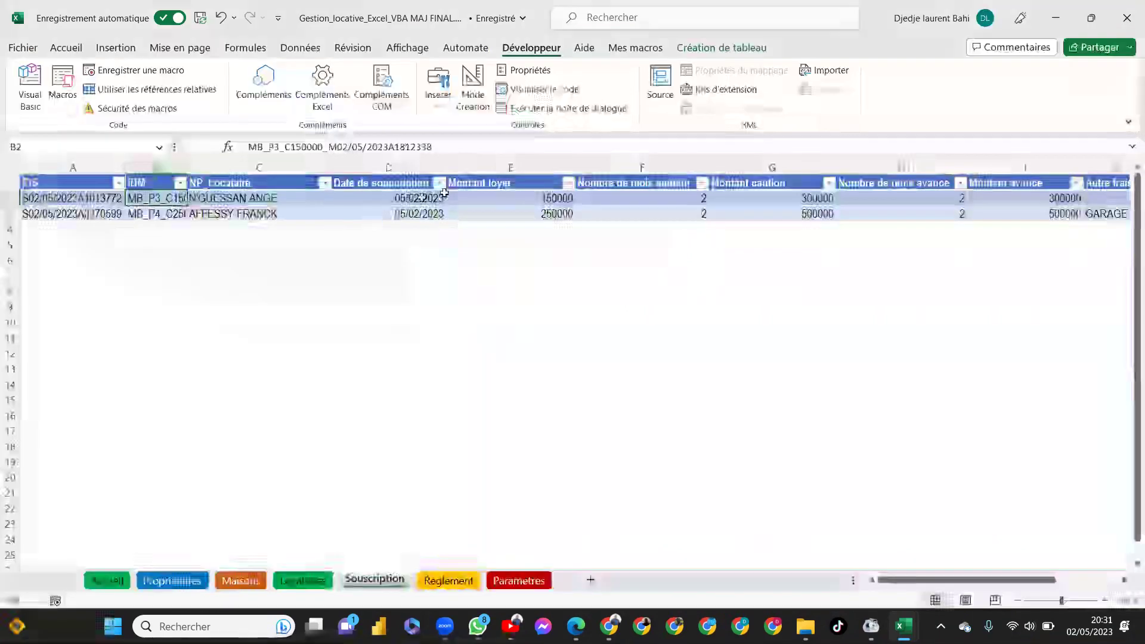
key(alt+F11)
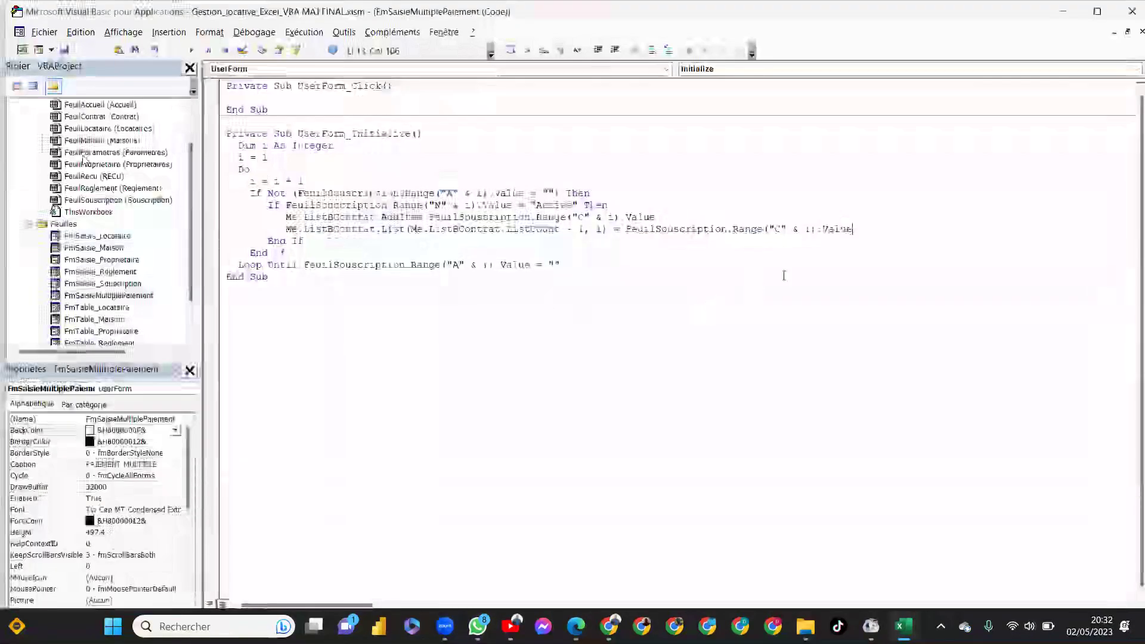
double_click(775, 229)
text(B)
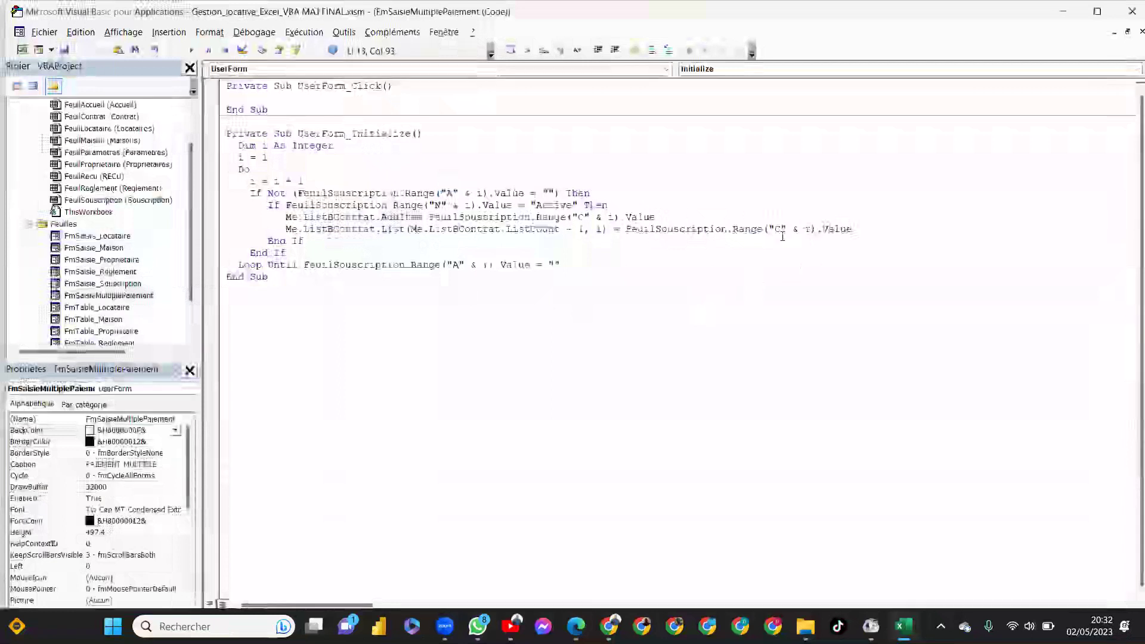
text(E)
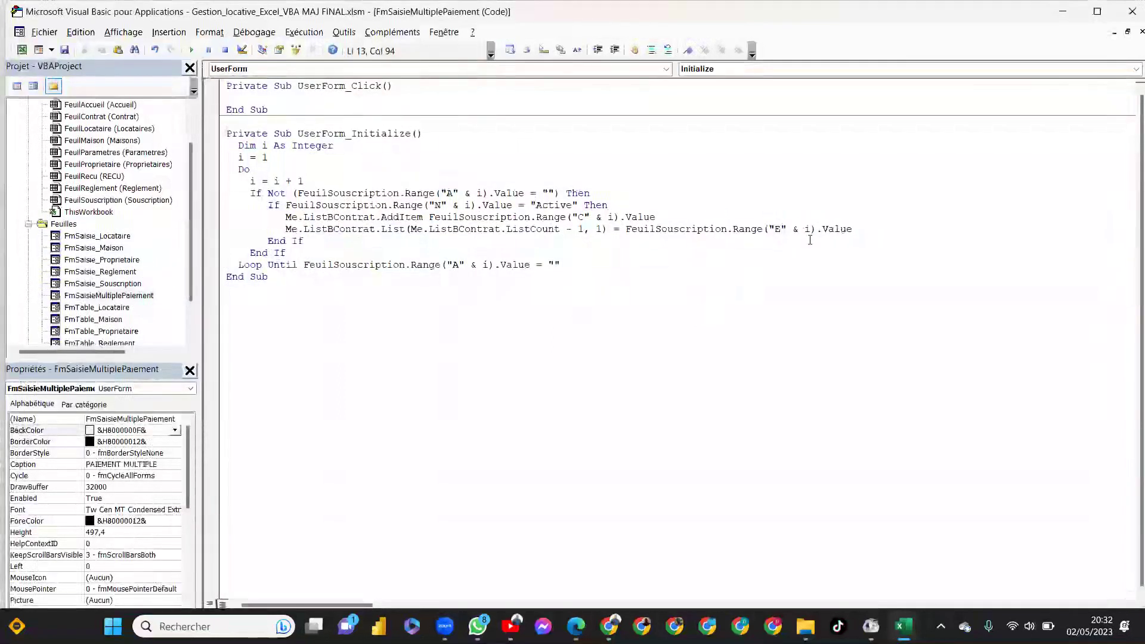
Duplicate line 13 as line 14 and make it read Souscription column B
mouse_move(852, 228)
mouse_down()
mouse_move(256, 228)
mouse_move(284, 229)
mouse_up()
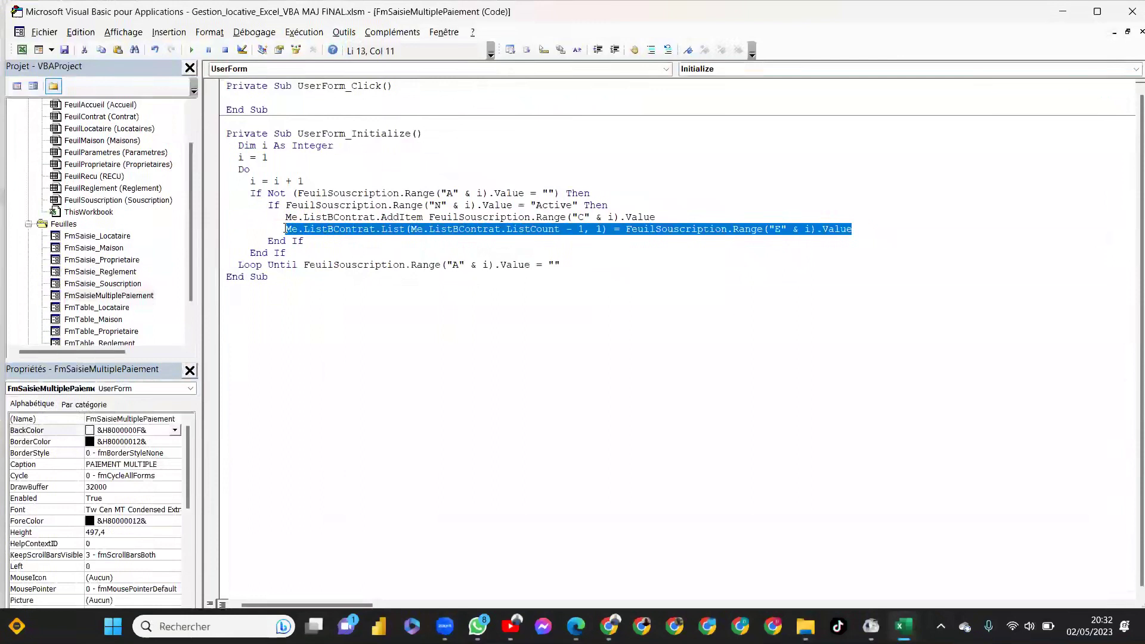
key(ctrl+c)
click(886, 231)
key(Return)
key(ctrl+v)
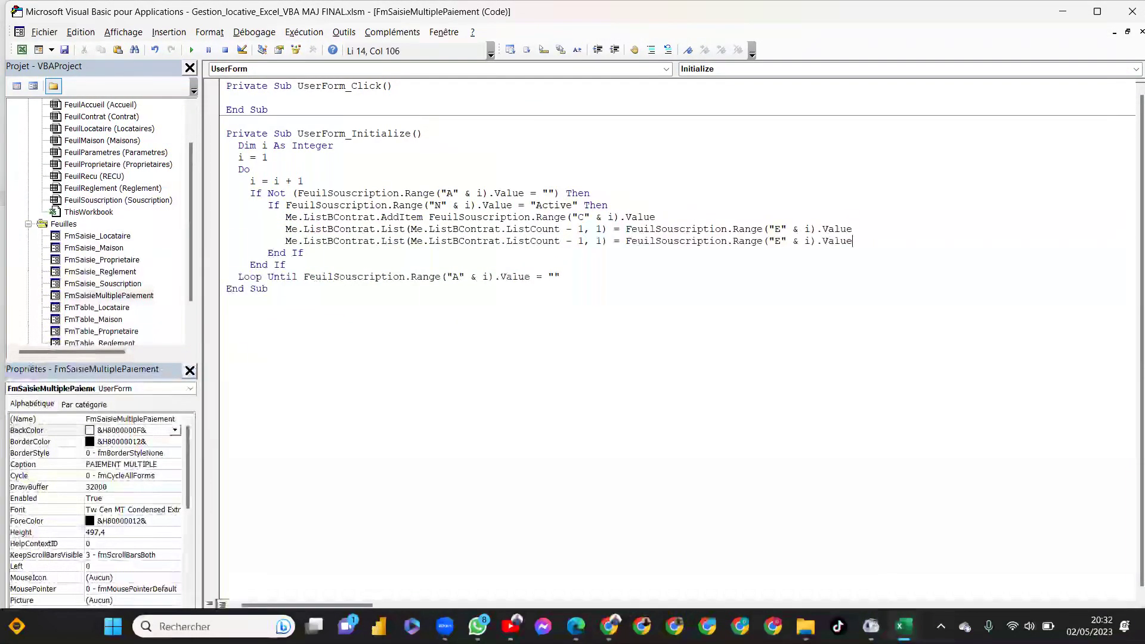
click(603, 241)
text(2)
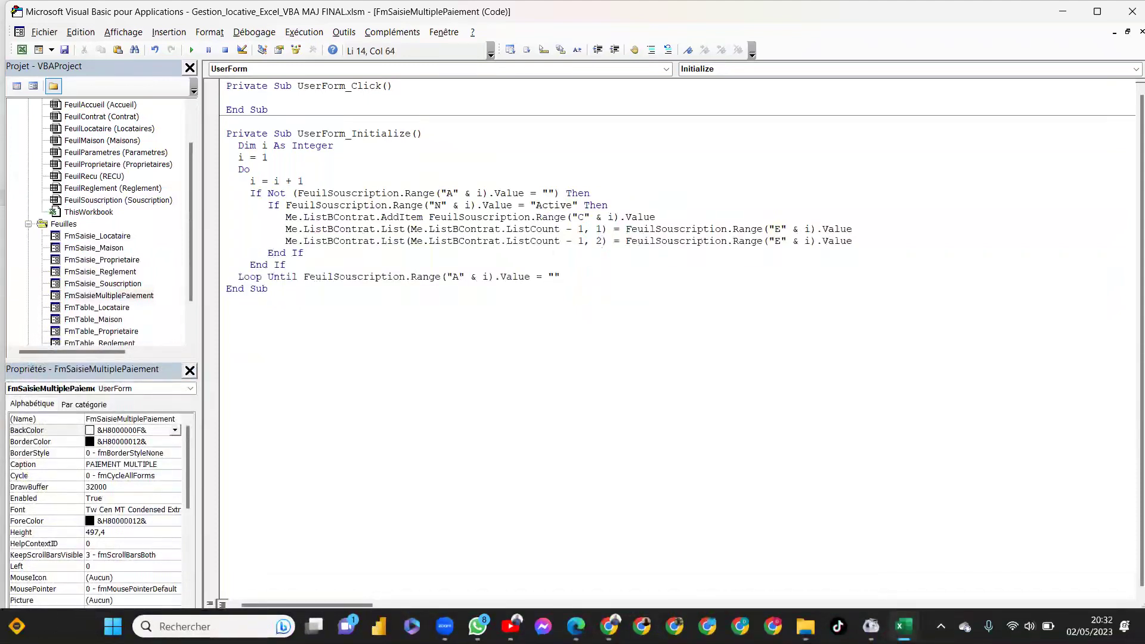
key(BackSpace)
text(B)
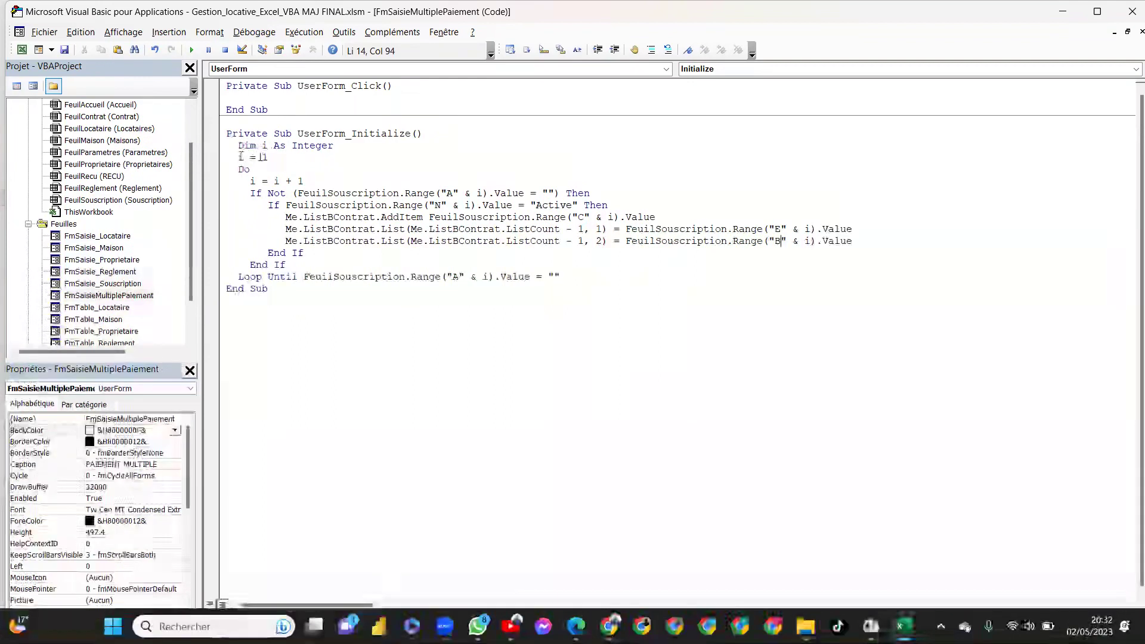
click(21, 50)
click(44, 181)
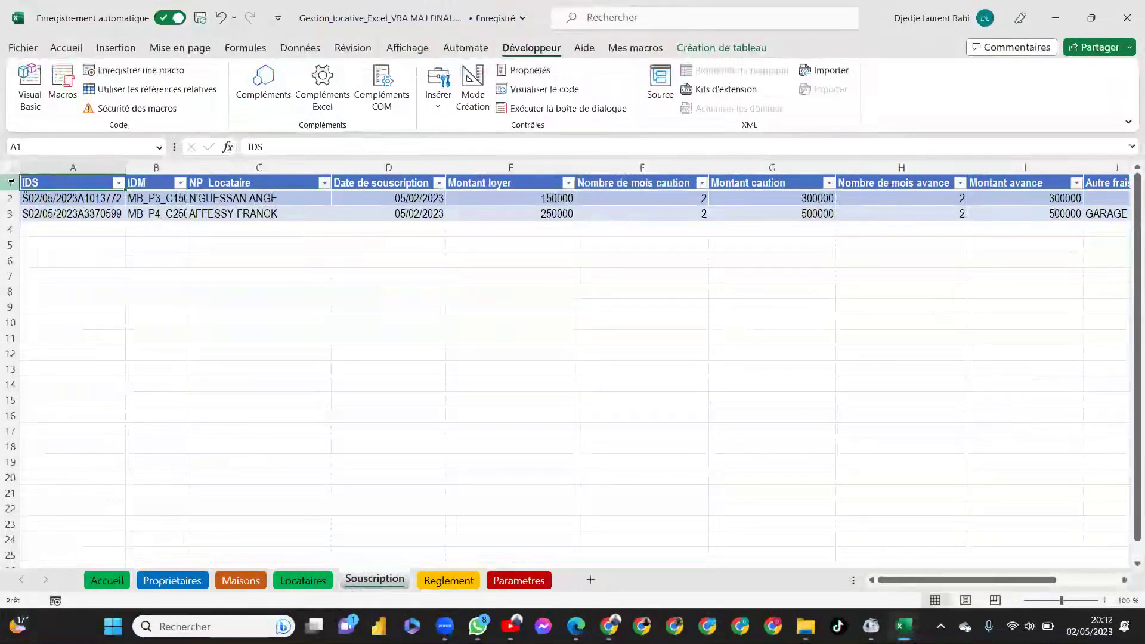
click(30, 185)
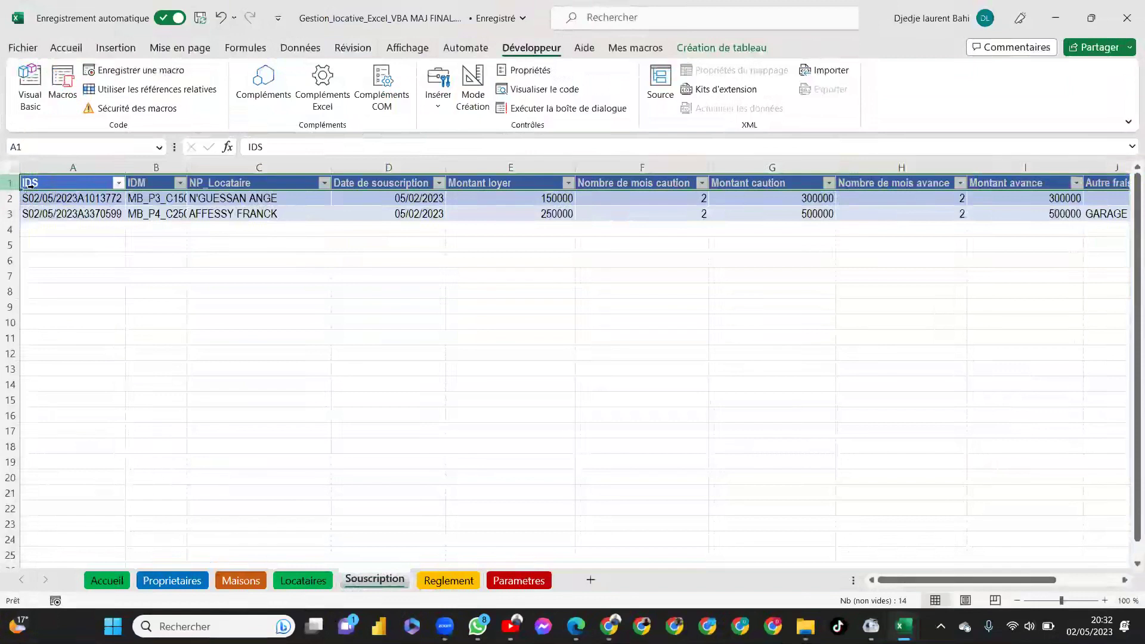
click(58, 198)
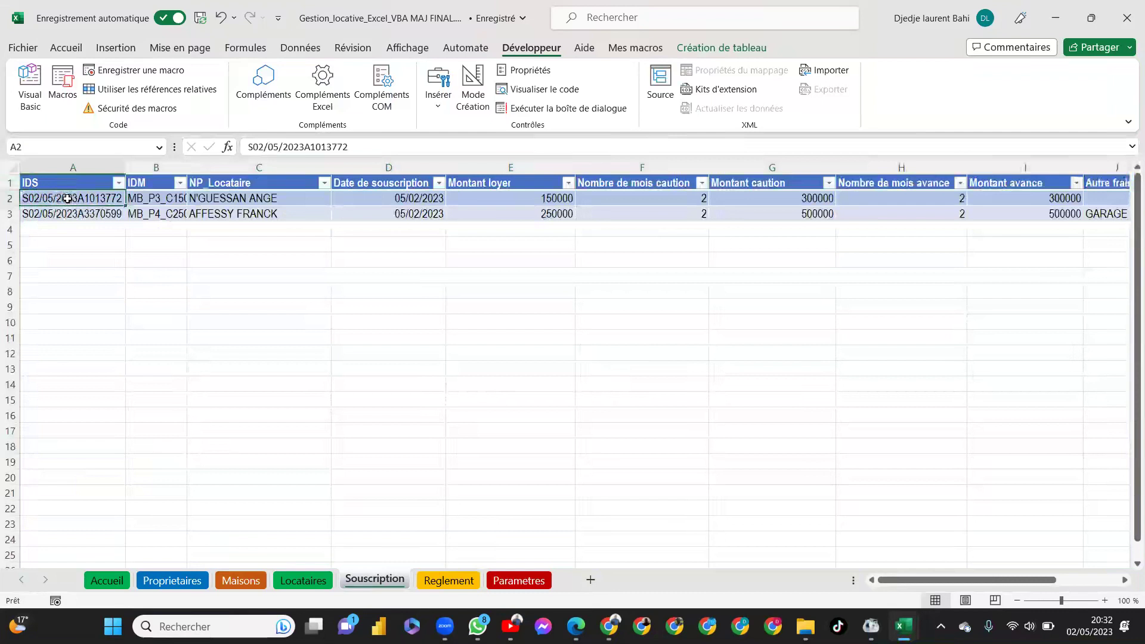
click(56, 214)
click(52, 229)
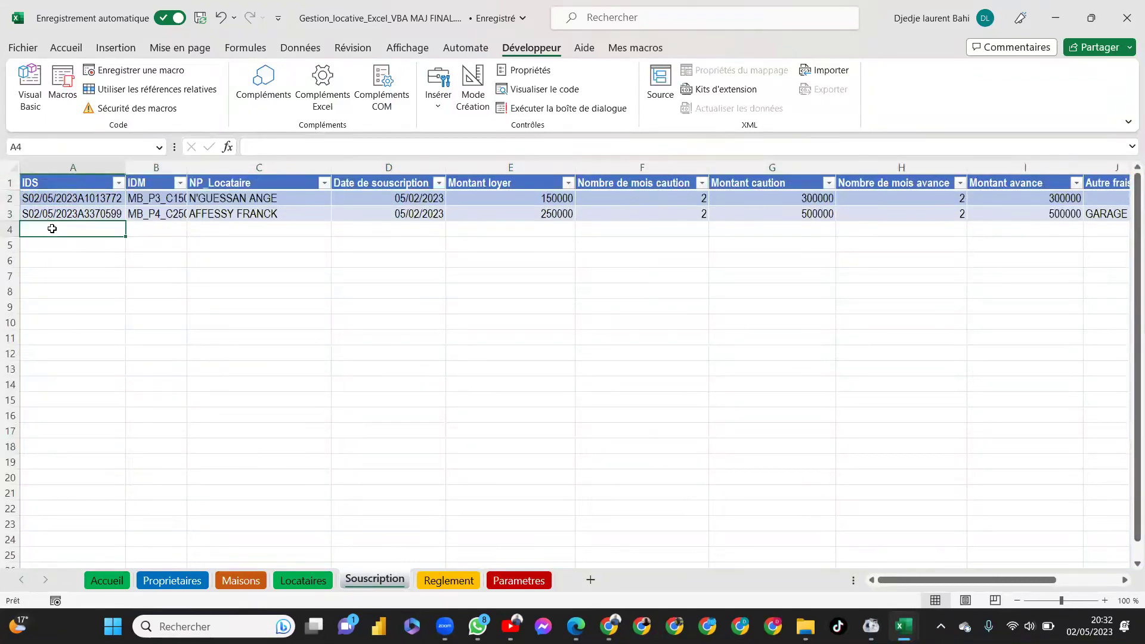
click(59, 198)
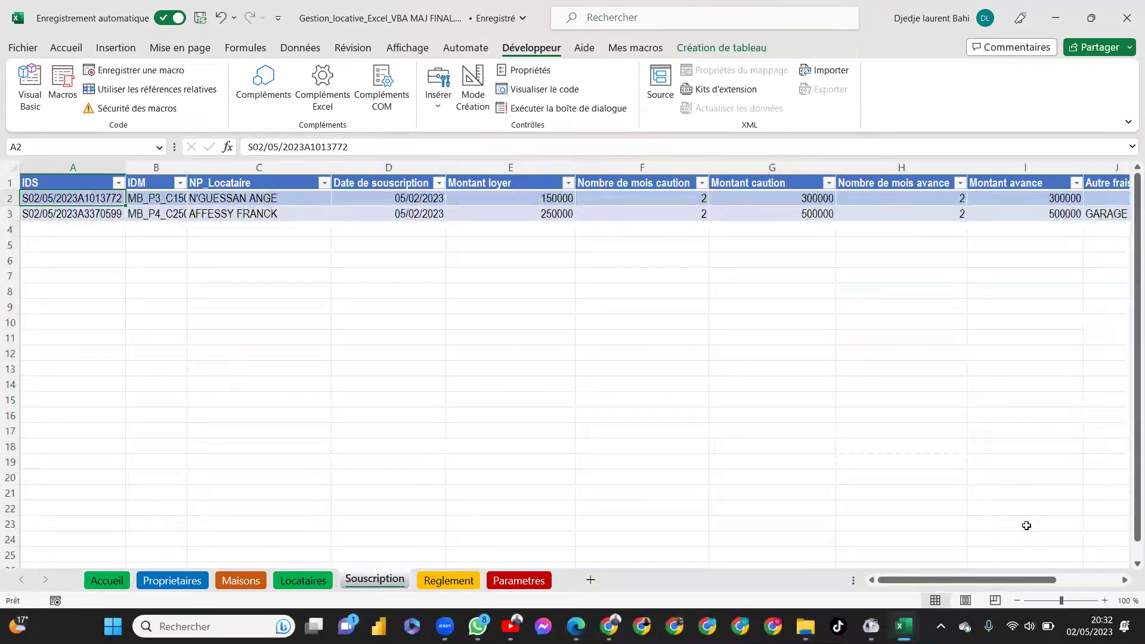
drag(1024, 579, 1095, 581)
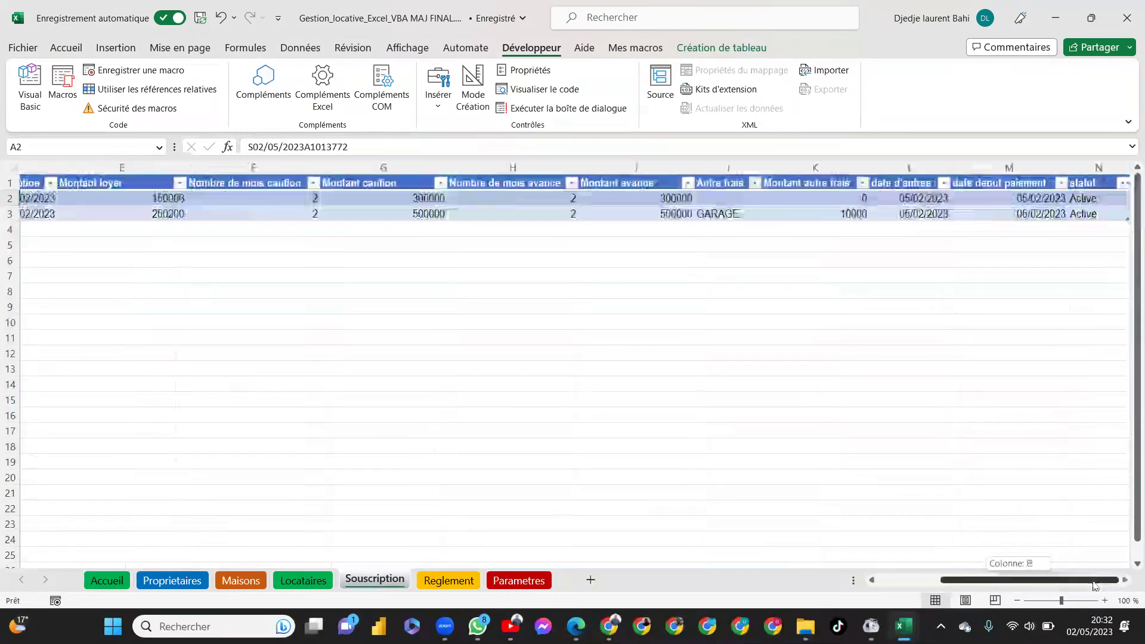
click(1106, 197)
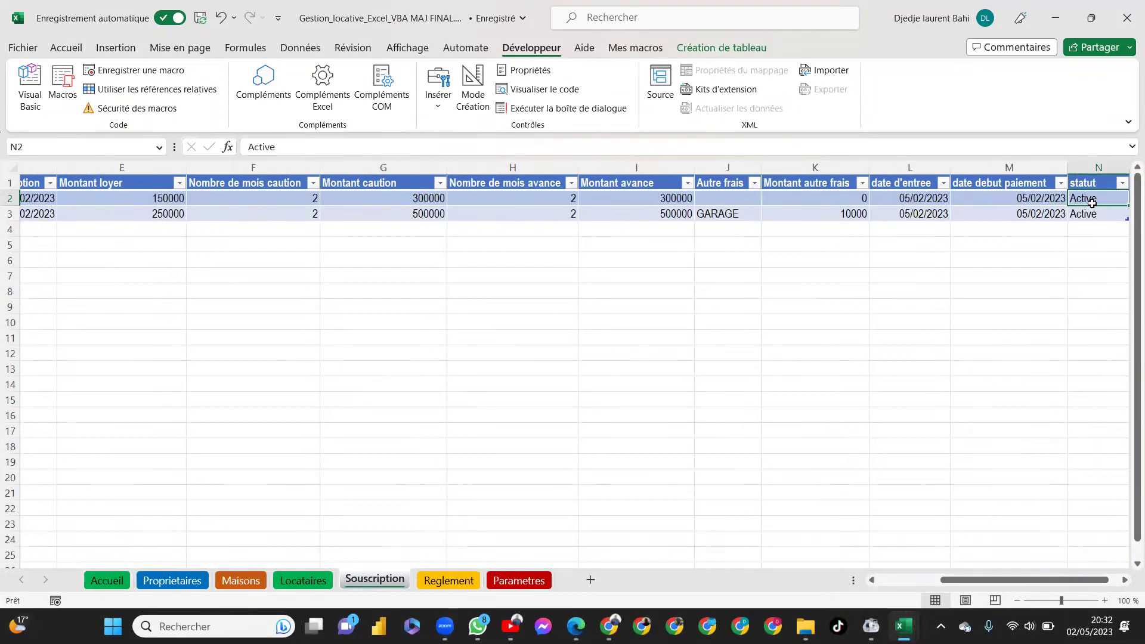
drag(958, 581, 895, 581)
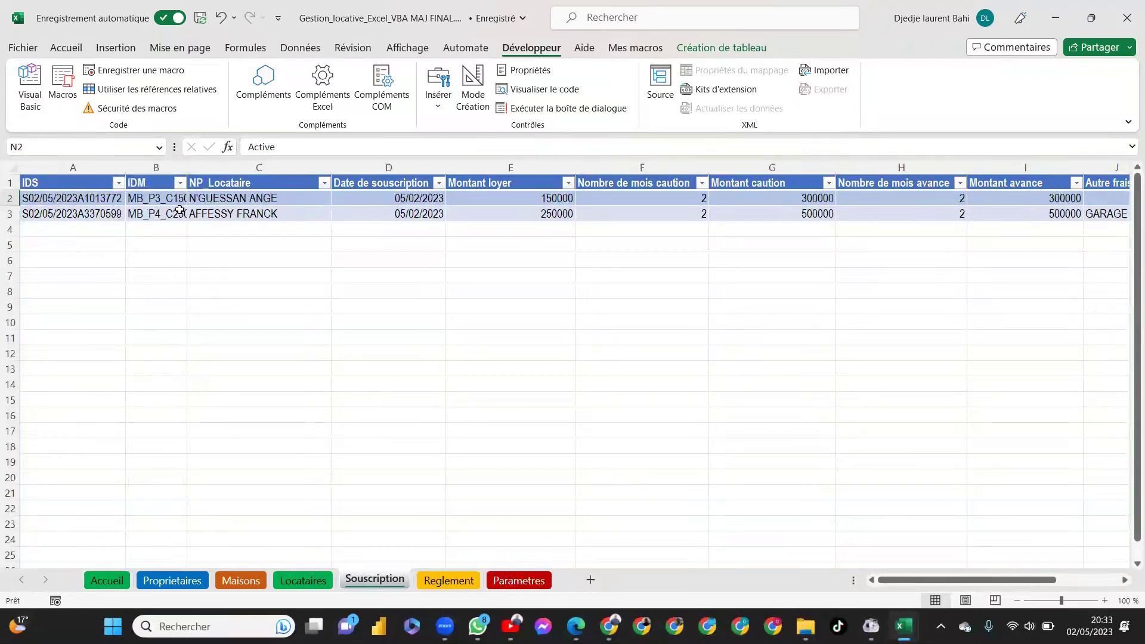
click(33, 112)
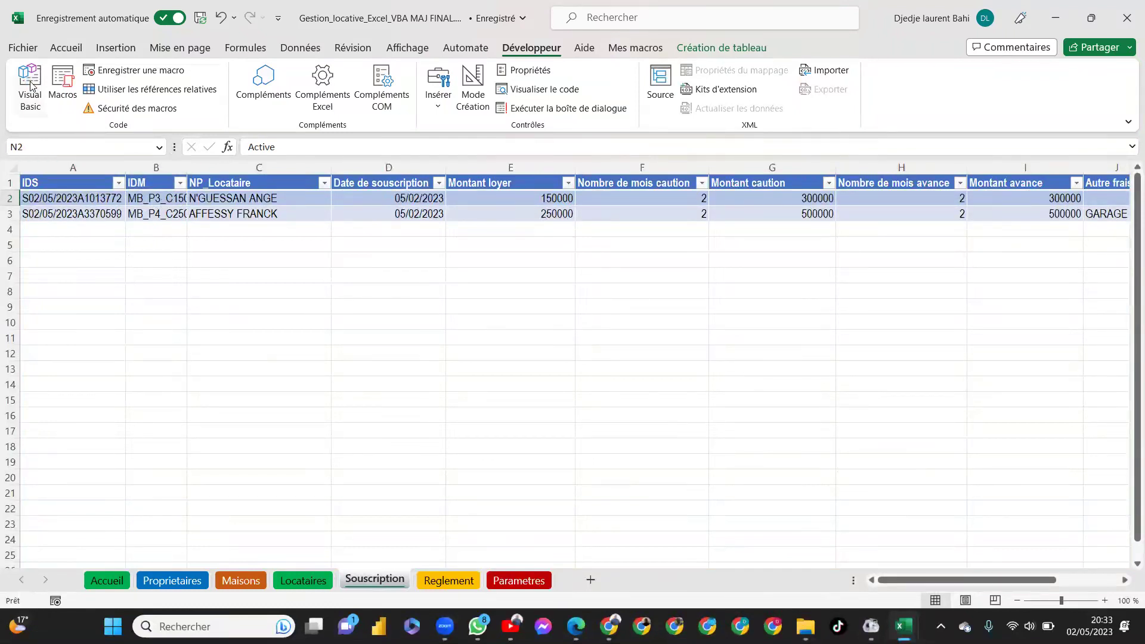
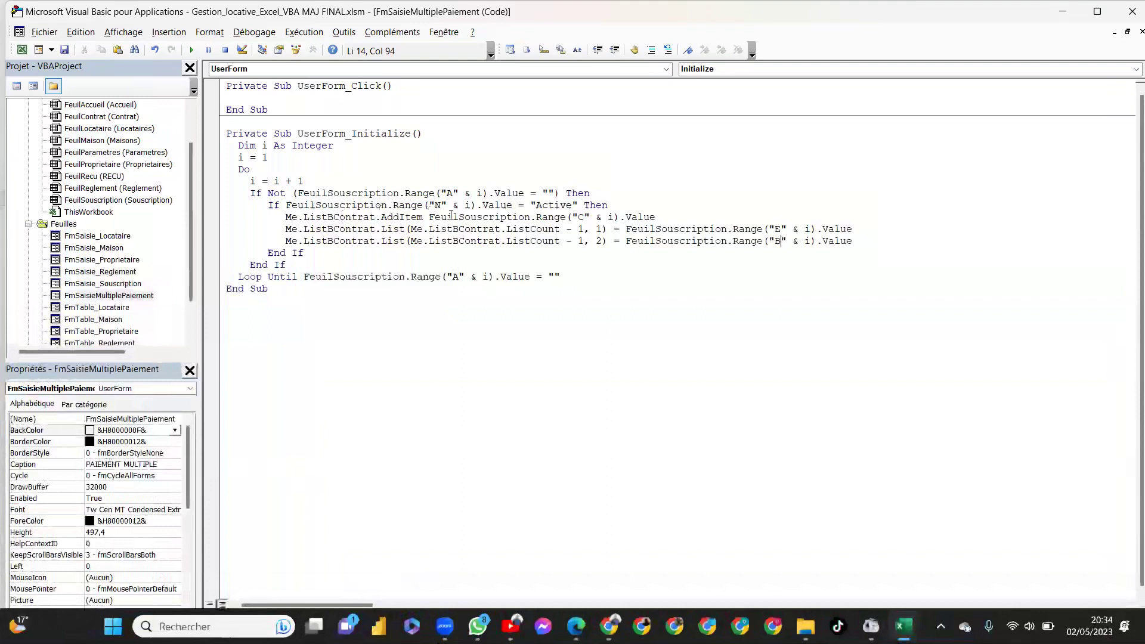
Test-run the form, then change the contract list's font style to plain Condensé
click(194, 51)
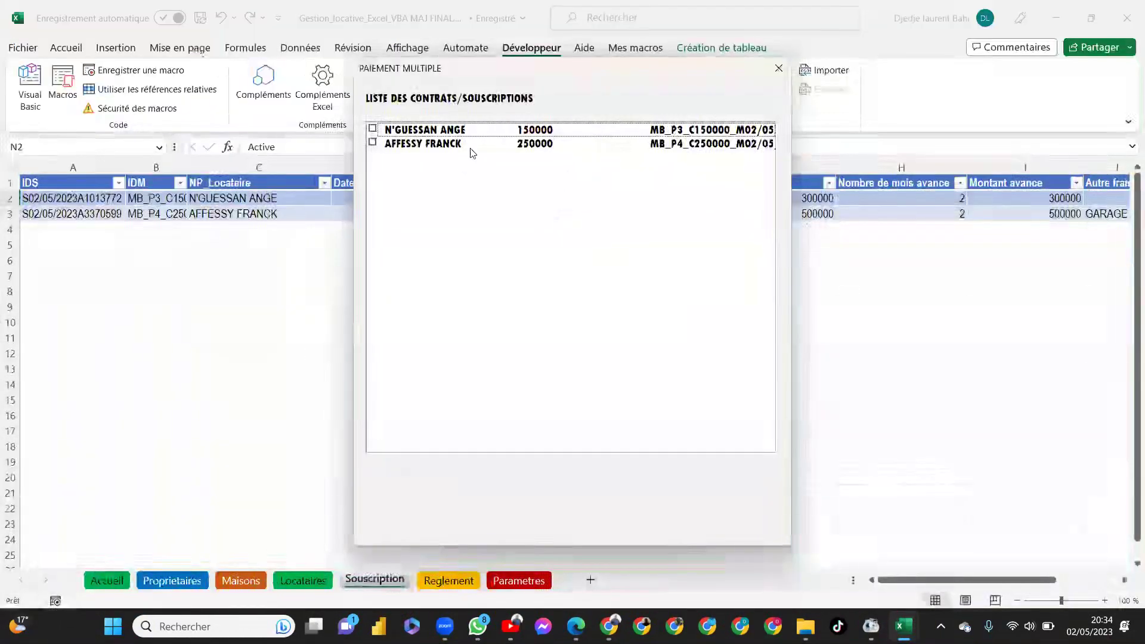
click(778, 72)
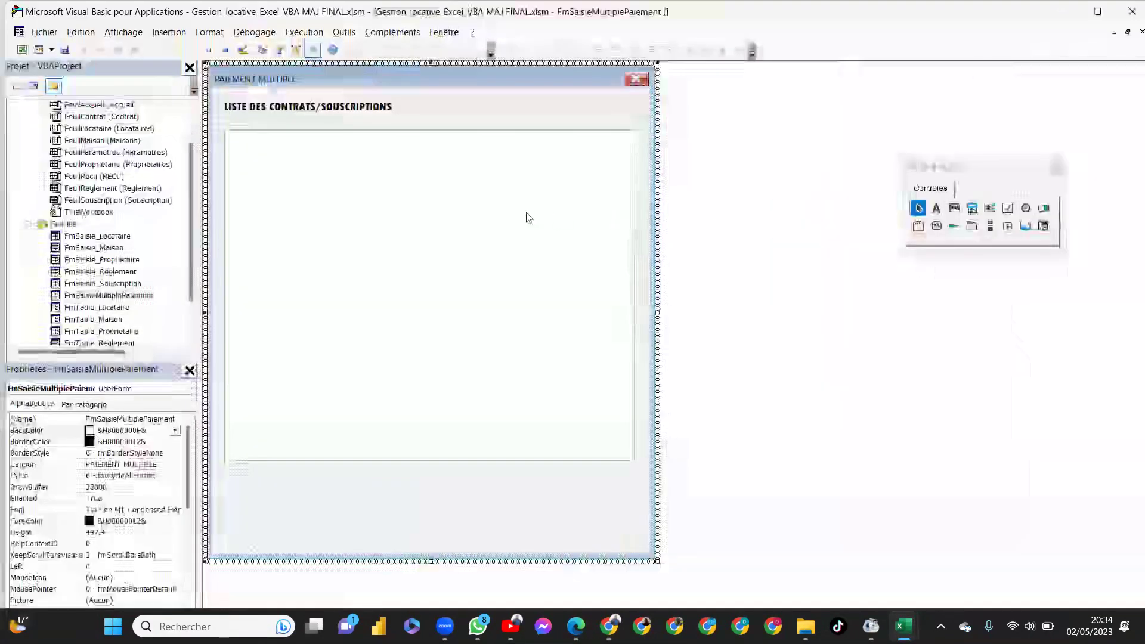
click(161, 543)
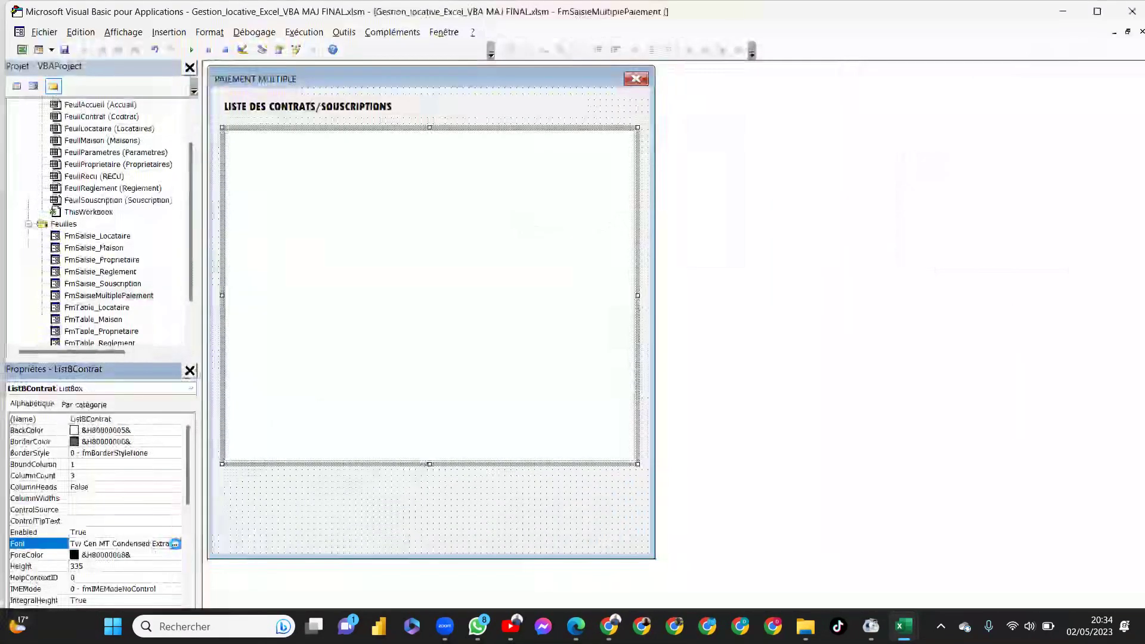
click(174, 543)
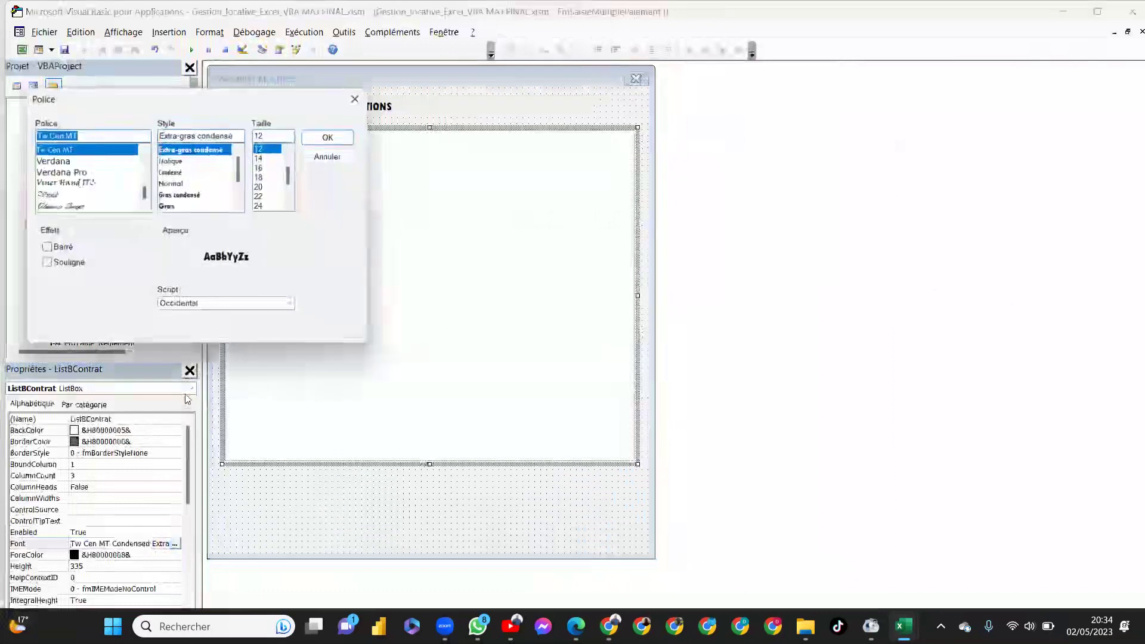
click(208, 174)
click(328, 137)
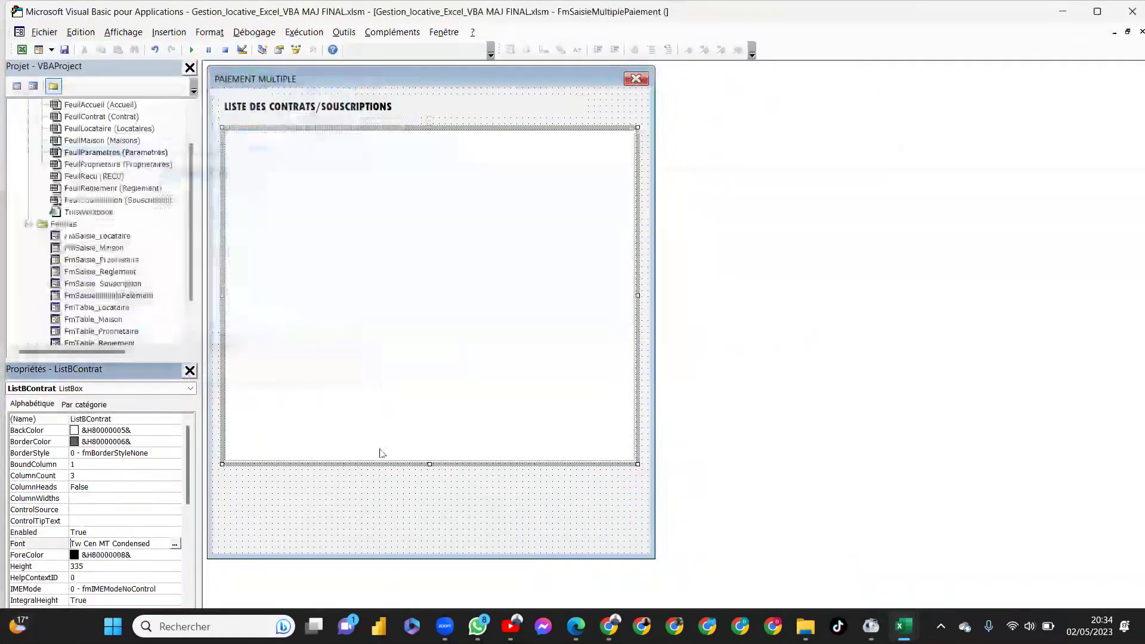
Run the form again and tick and untick the first two contracts to check the new font
click(341, 478)
key(F5)
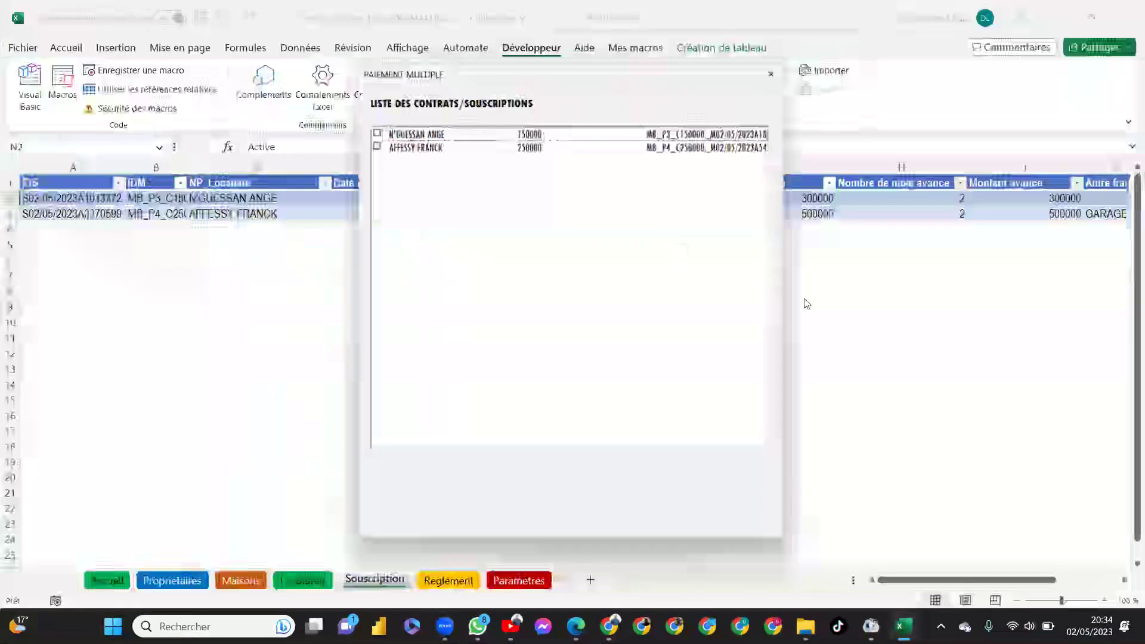
click(574, 130)
click(576, 143)
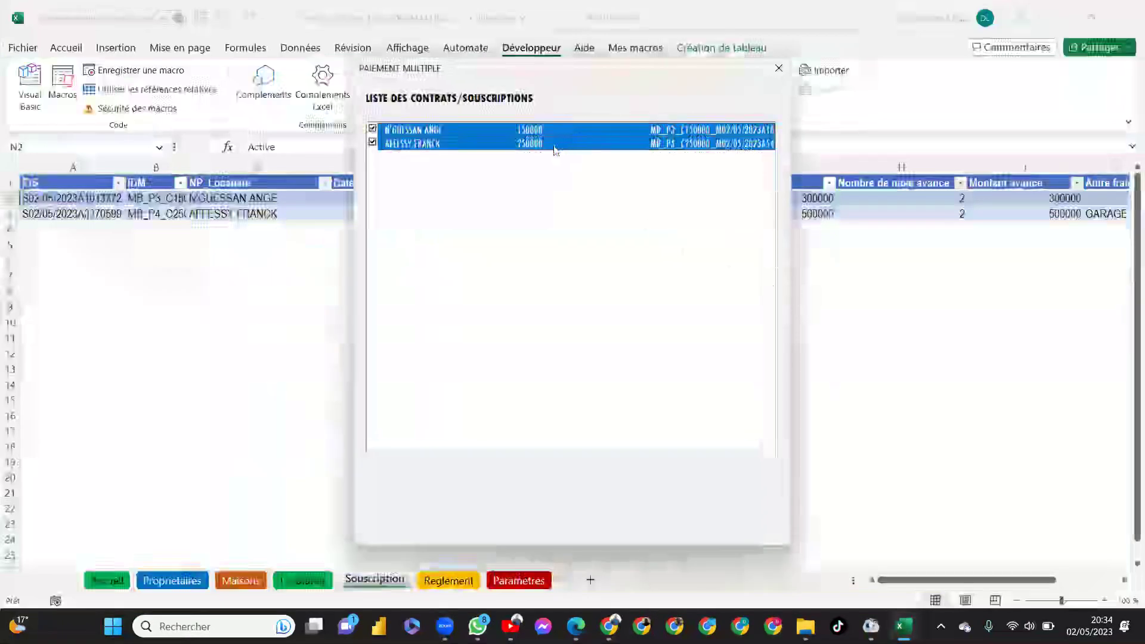
click(420, 130)
click(418, 143)
click(419, 130)
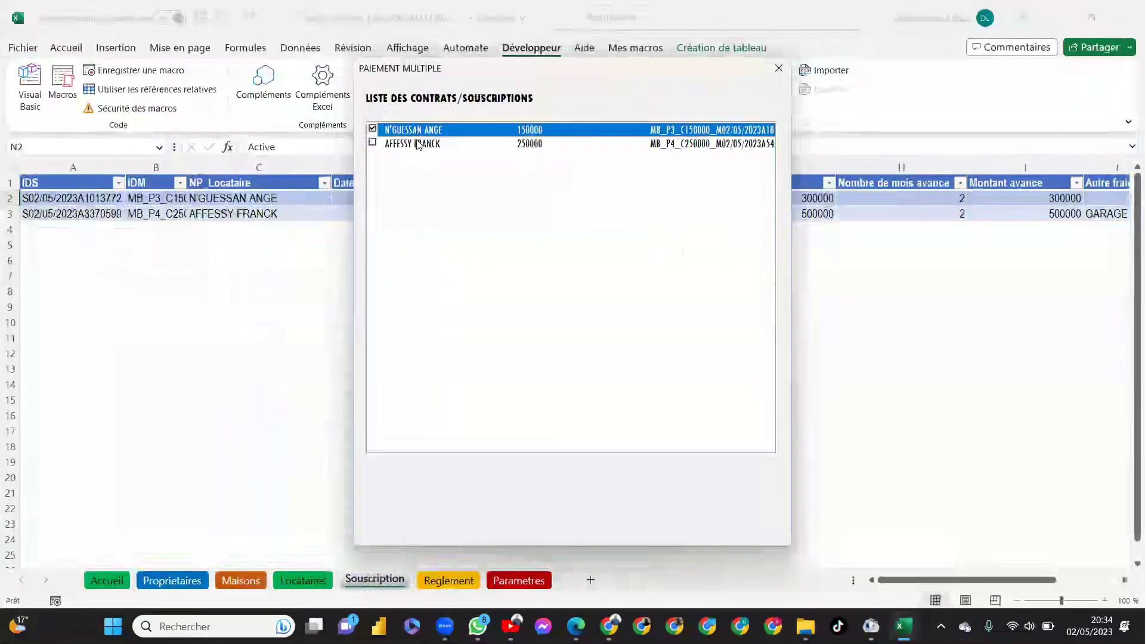
click(417, 143)
click(420, 130)
click(424, 144)
click(431, 133)
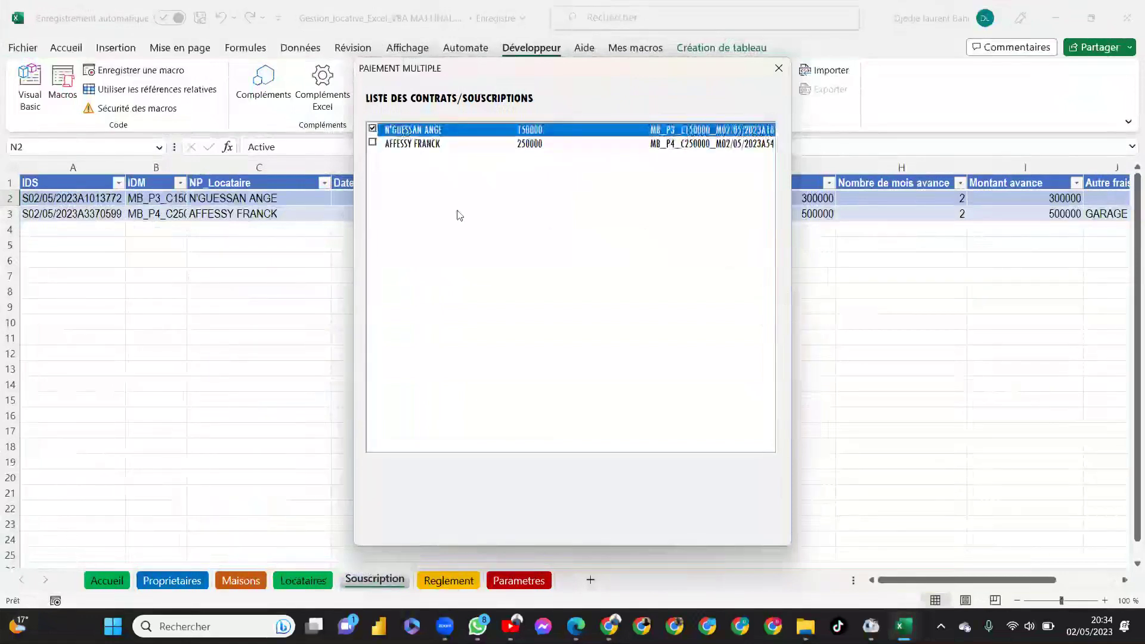
click(442, 144)
click(778, 68)
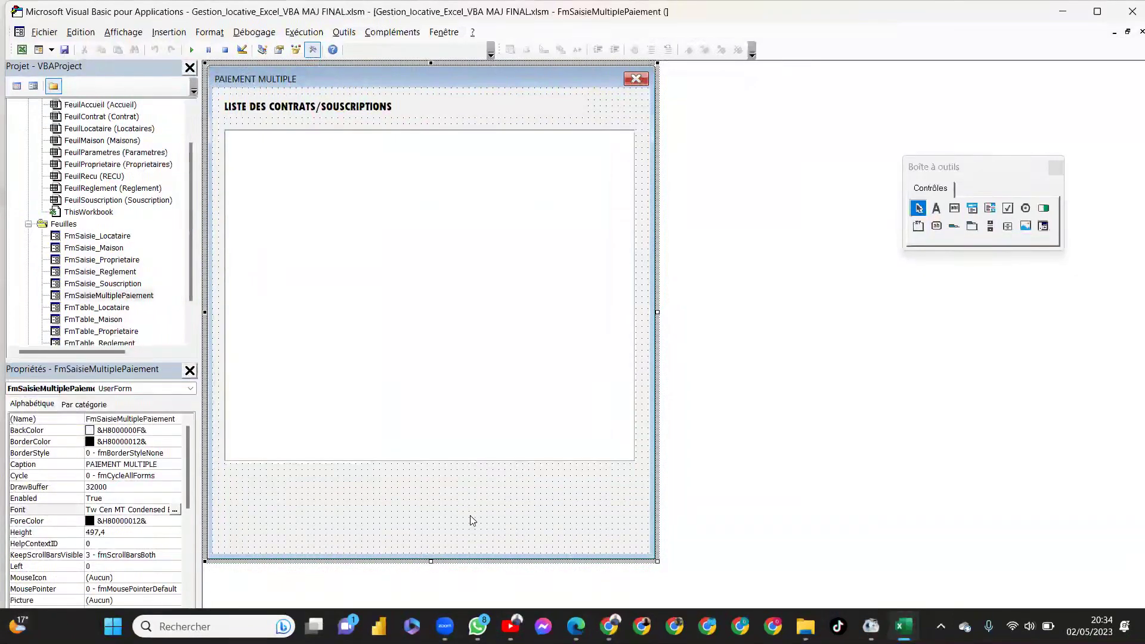
click(936, 226)
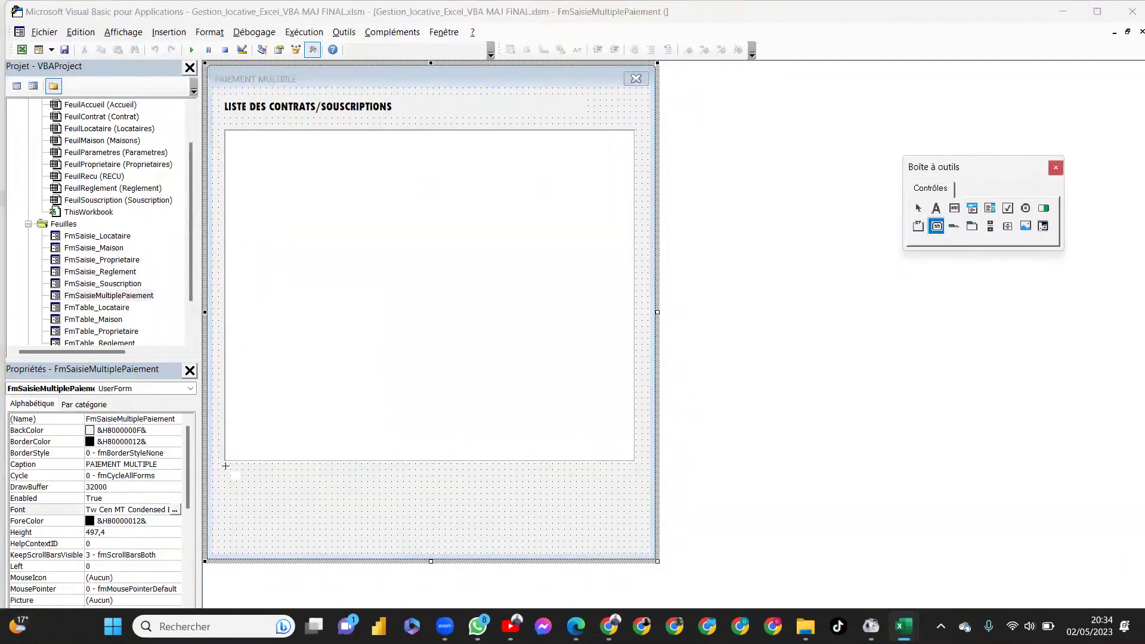
drag(226, 466, 340, 489)
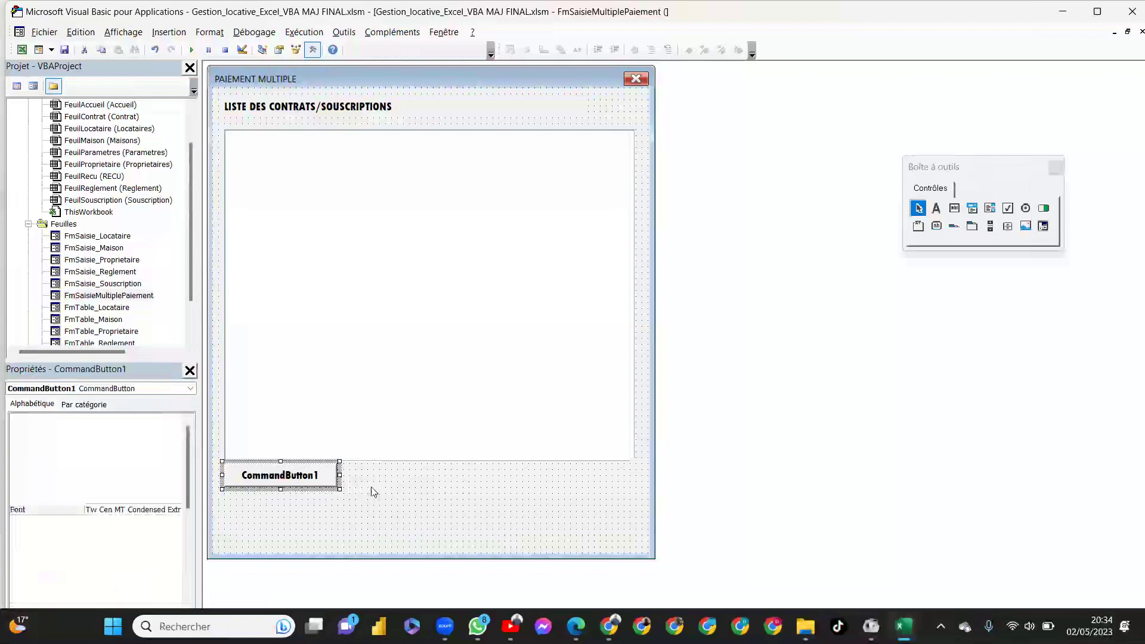
right_click(304, 475)
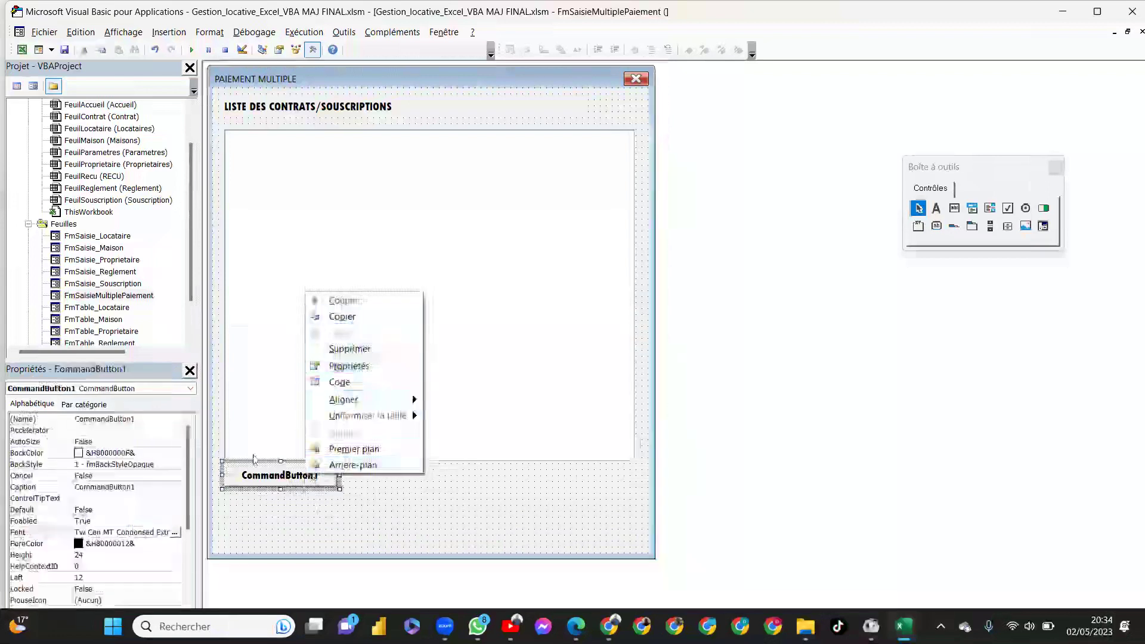
click(147, 419)
double_click(149, 418)
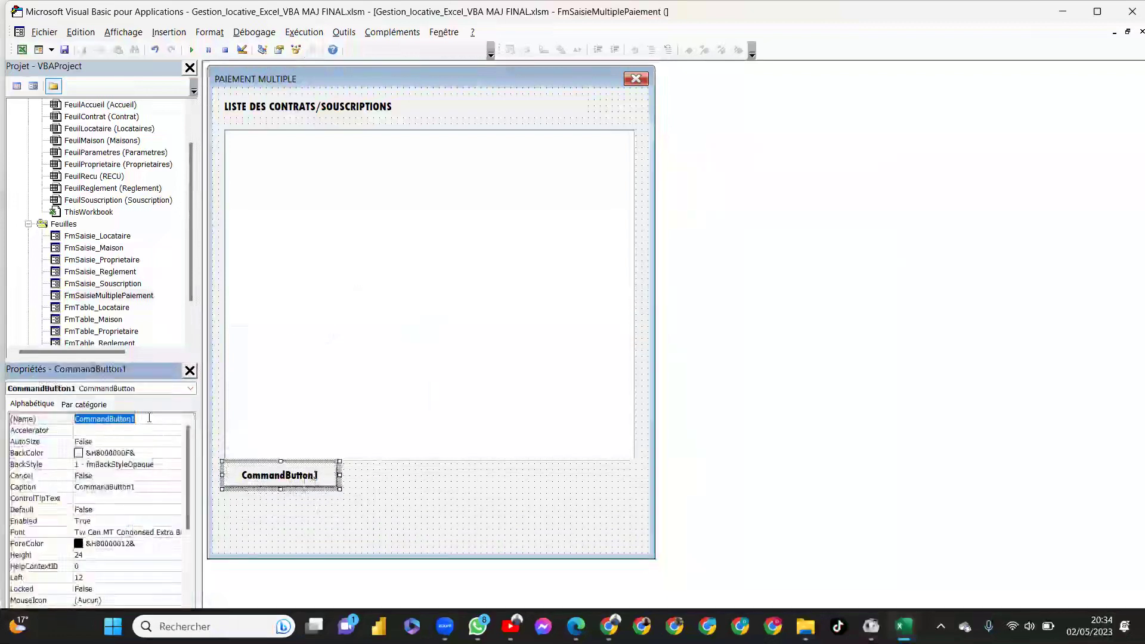
text(C)
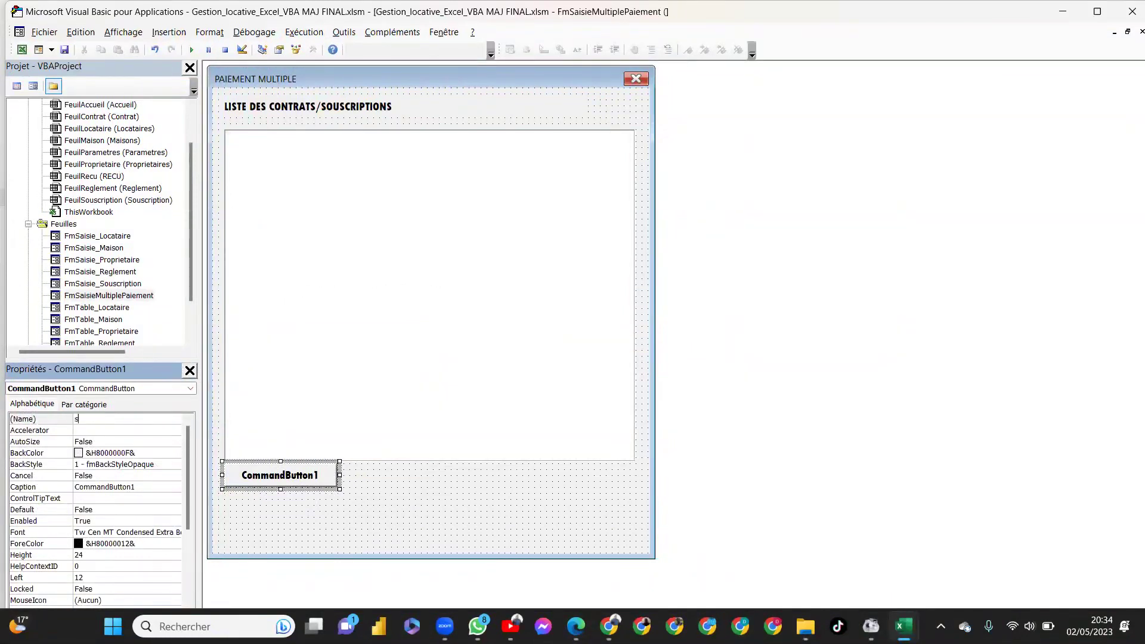
click(274, 505)
click(286, 480)
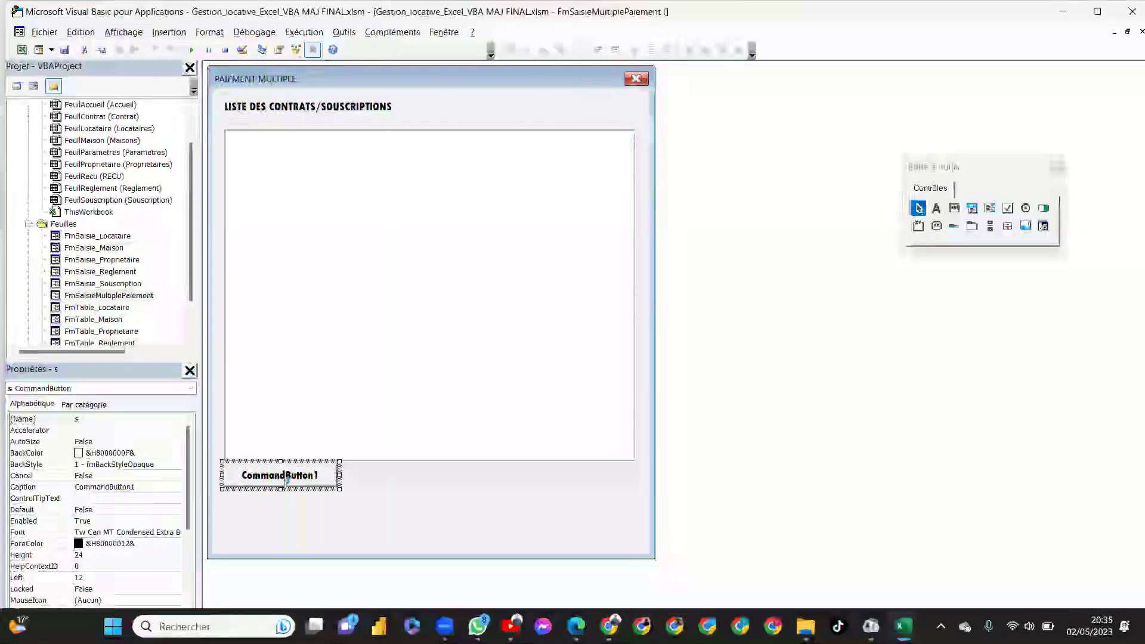
key(Delete)
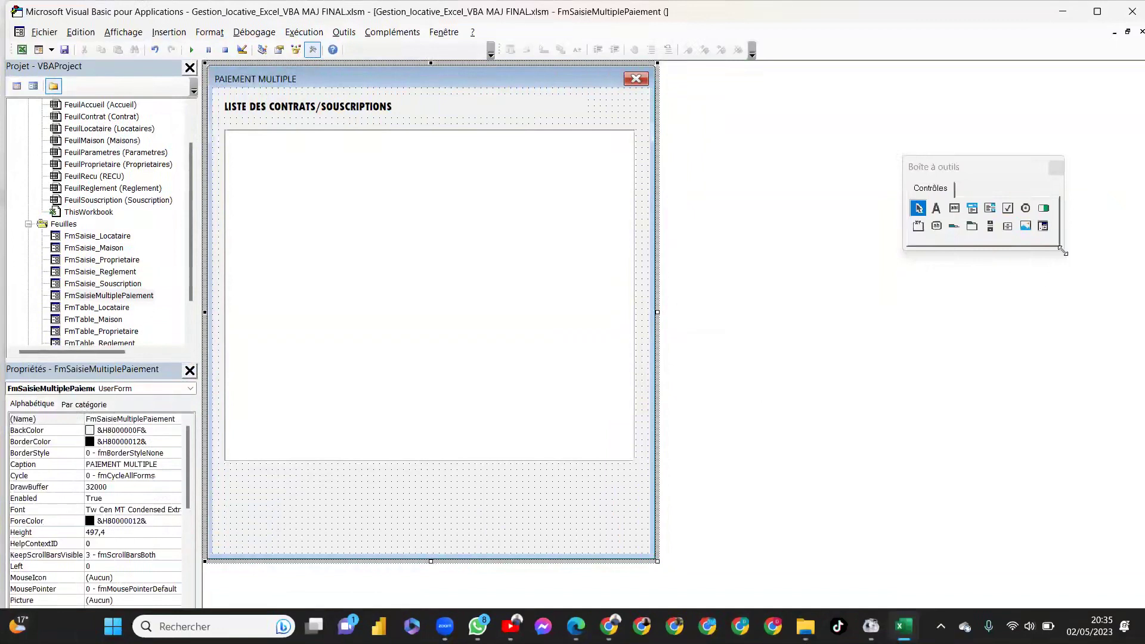
drag(1062, 251, 1075, 276)
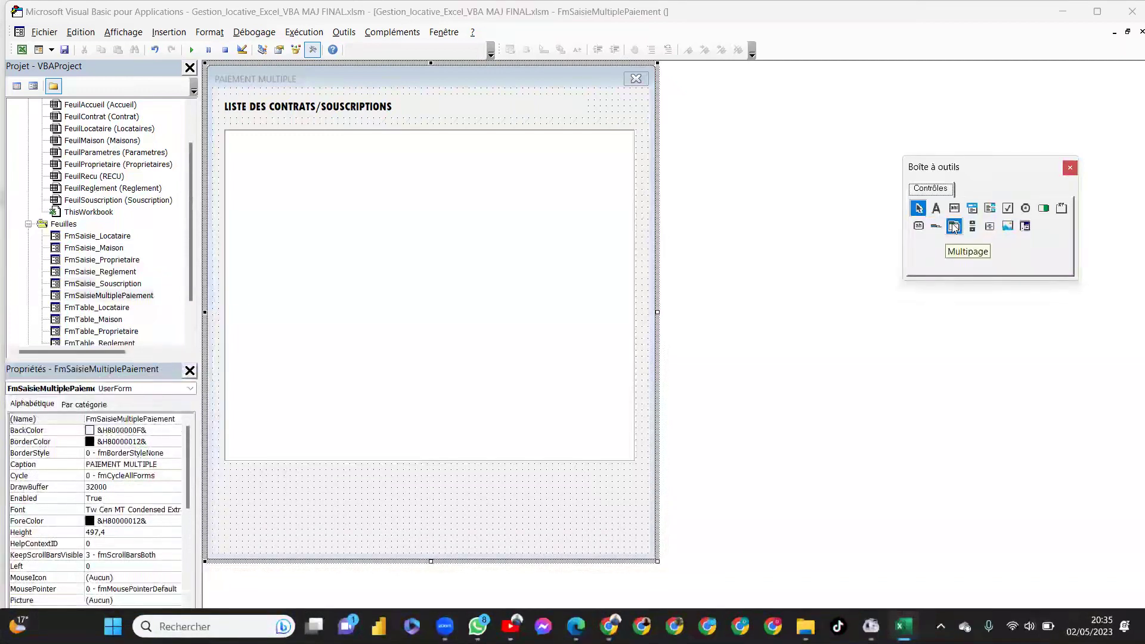
Place a toggle button below the contract list, widen it, and name it TgSelectDeselect
click(1042, 208)
click(230, 471)
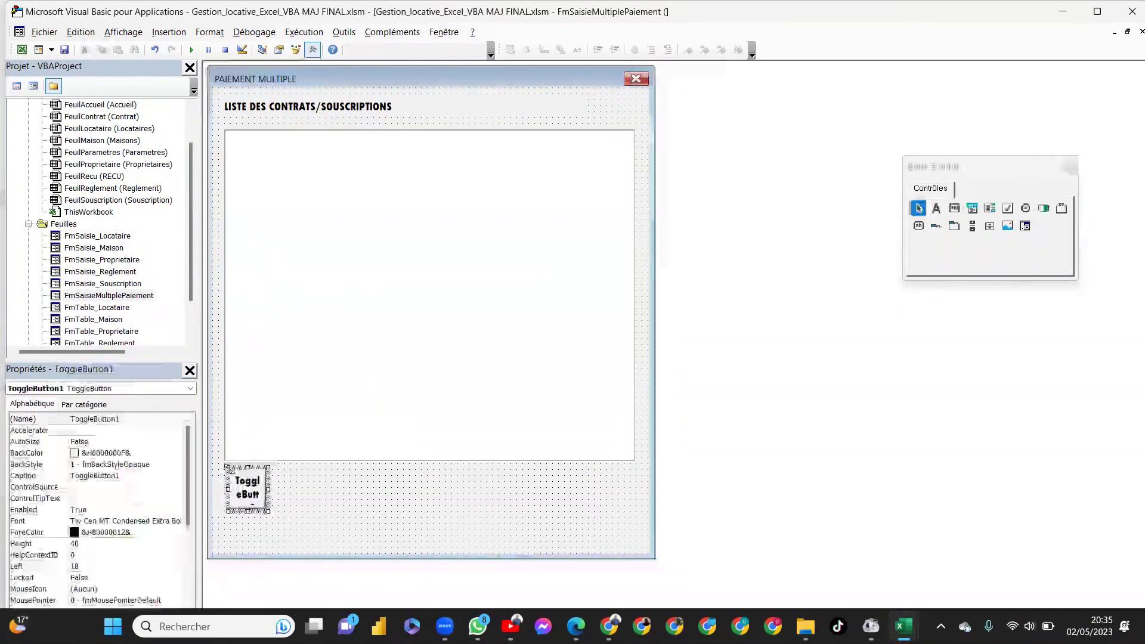
drag(267, 486, 322, 490)
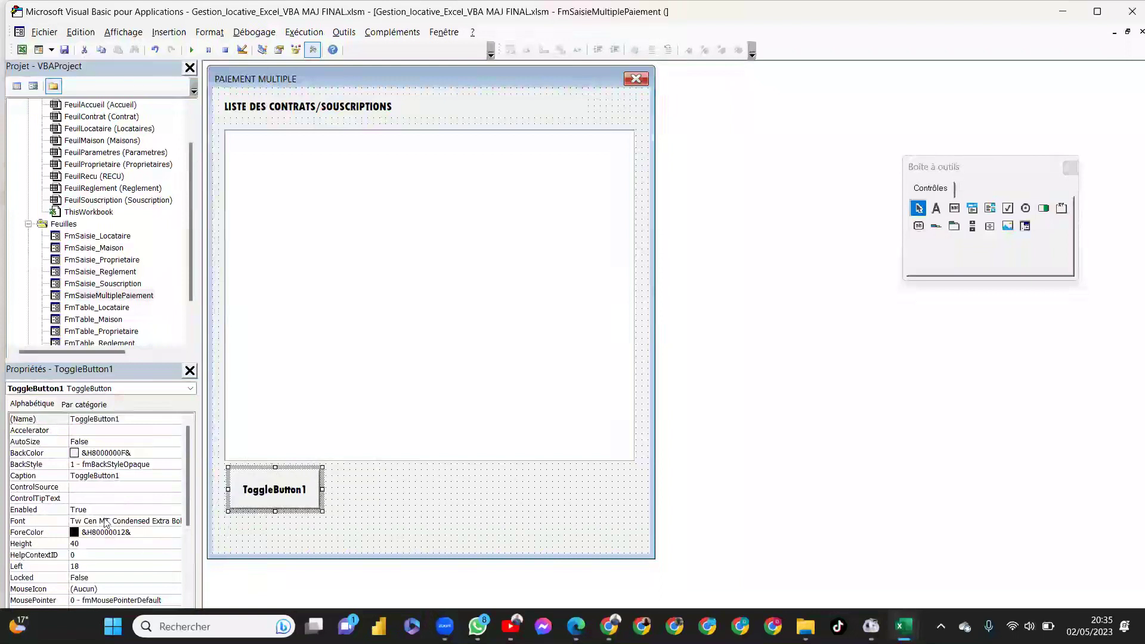
double_click(139, 421)
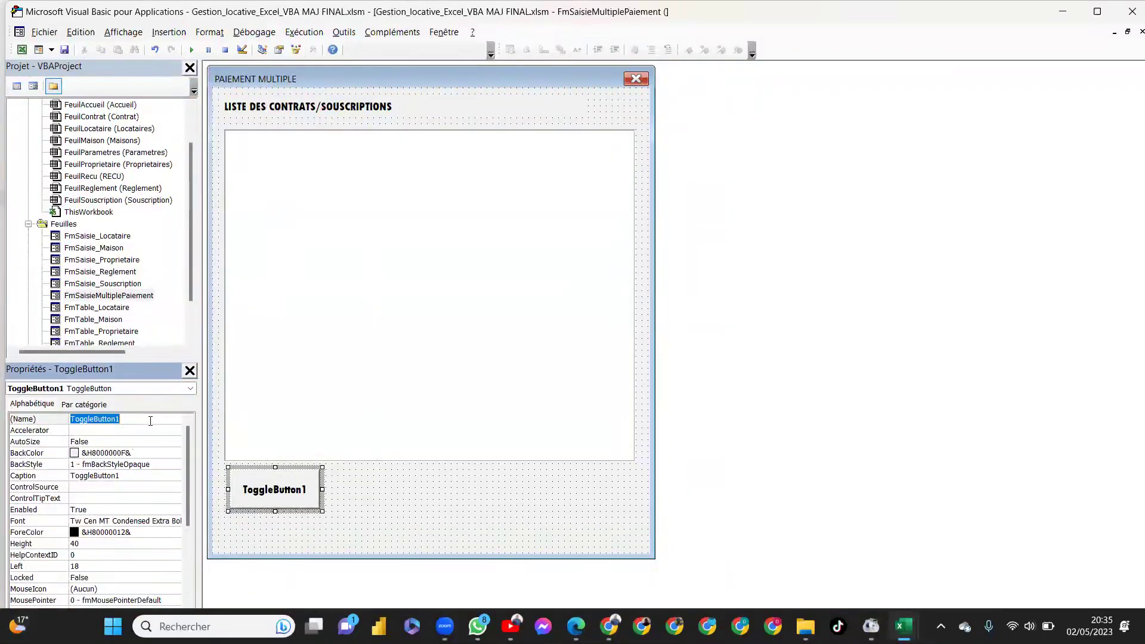
text(TgS)
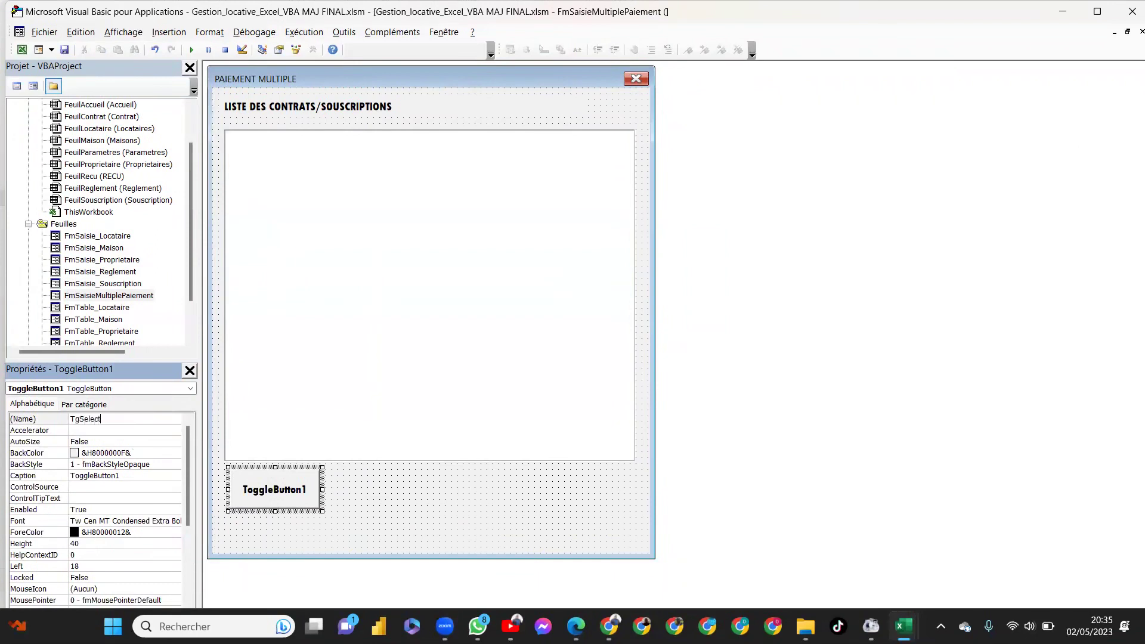
text(elect)
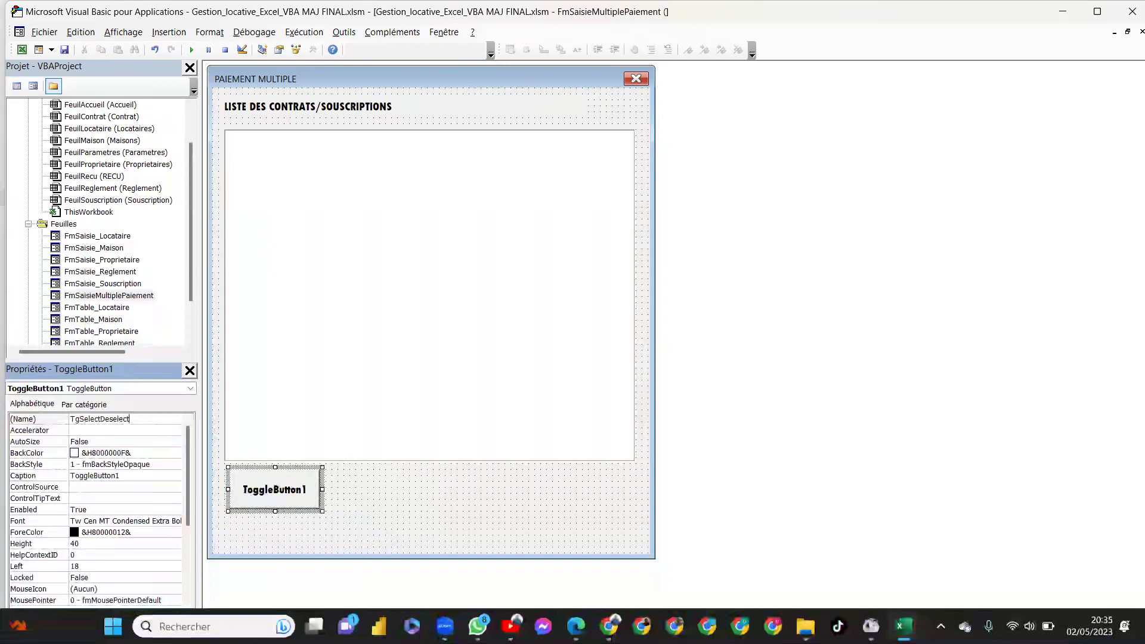
Set the toggle button's caption to 'Selectionner tout'
click(291, 489)
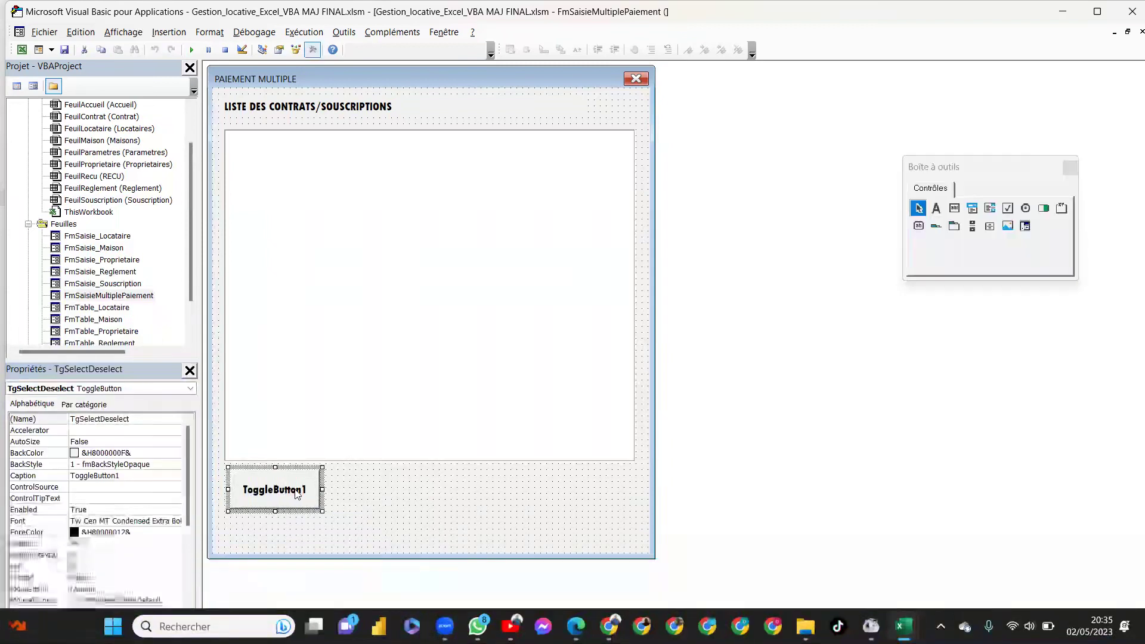
drag(309, 489, 224, 494)
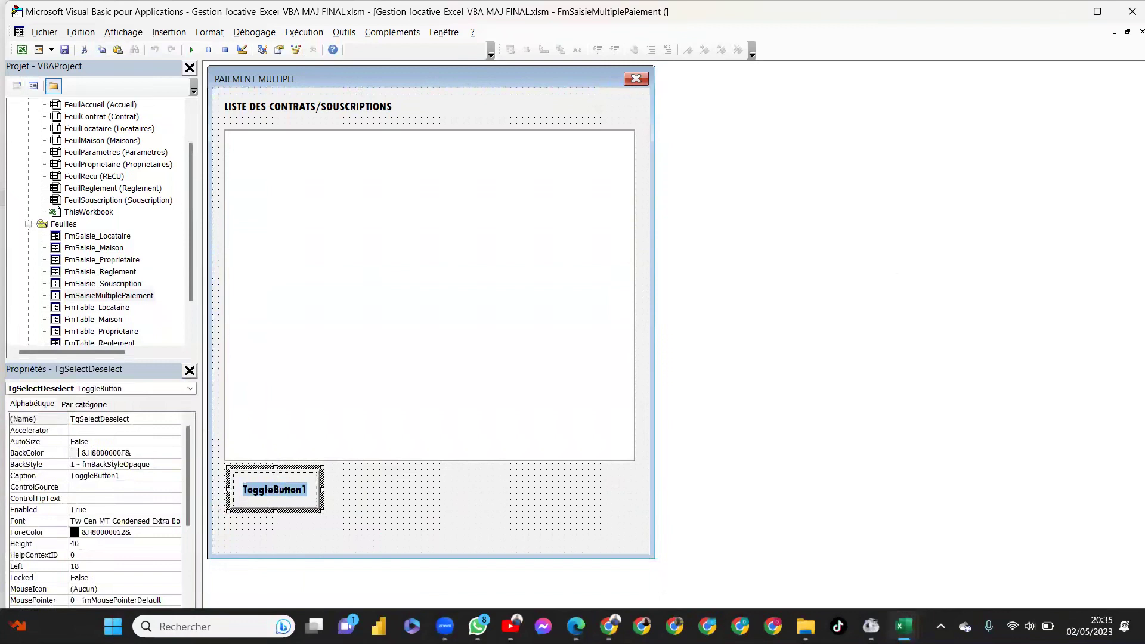
text(Selectionn)
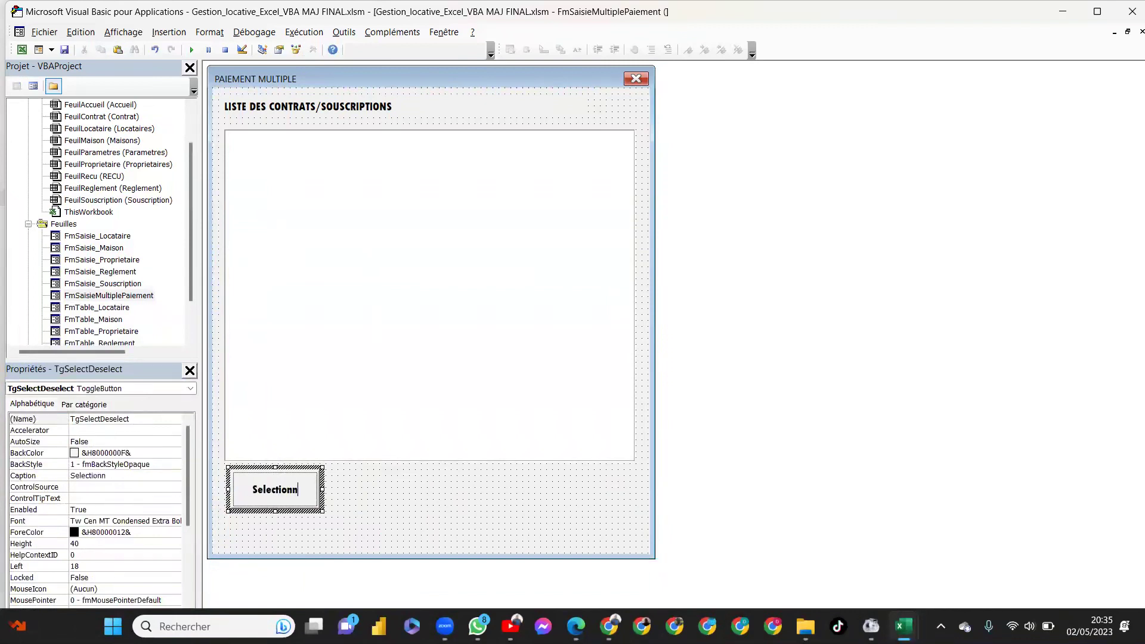
text(er tout)
click(343, 492)
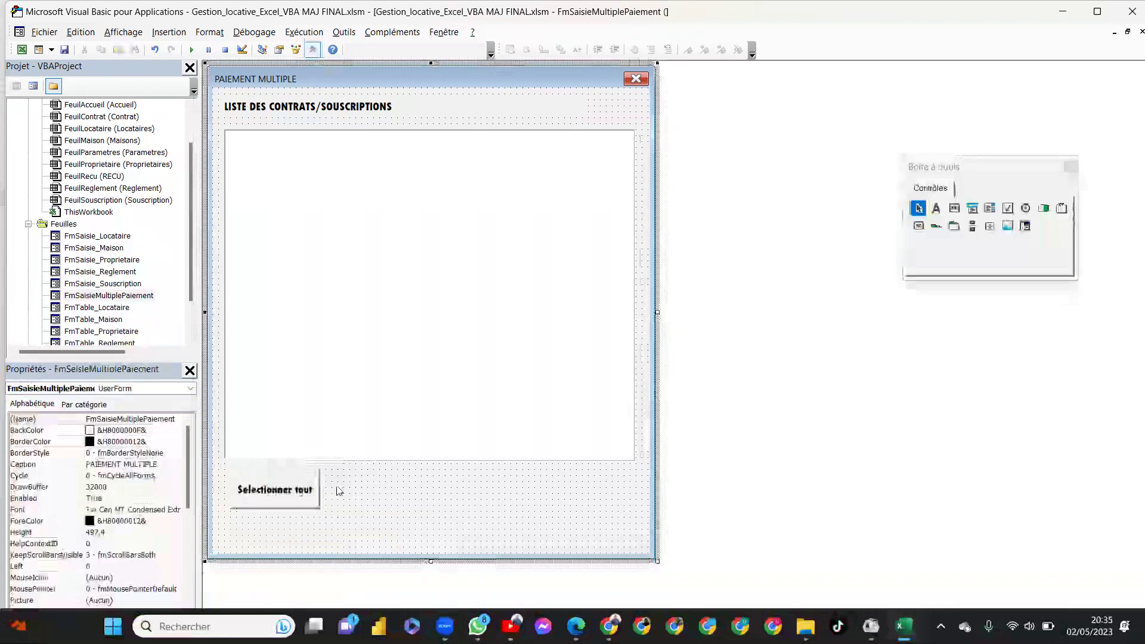
Resize the Selectionner tout button and shift it slightly left
click(314, 490)
mouse_move(322, 489)
mouse_down()
mouse_move(337, 489)
mouse_move(282, 498)
mouse_move(284, 483)
mouse_up()
click(346, 508)
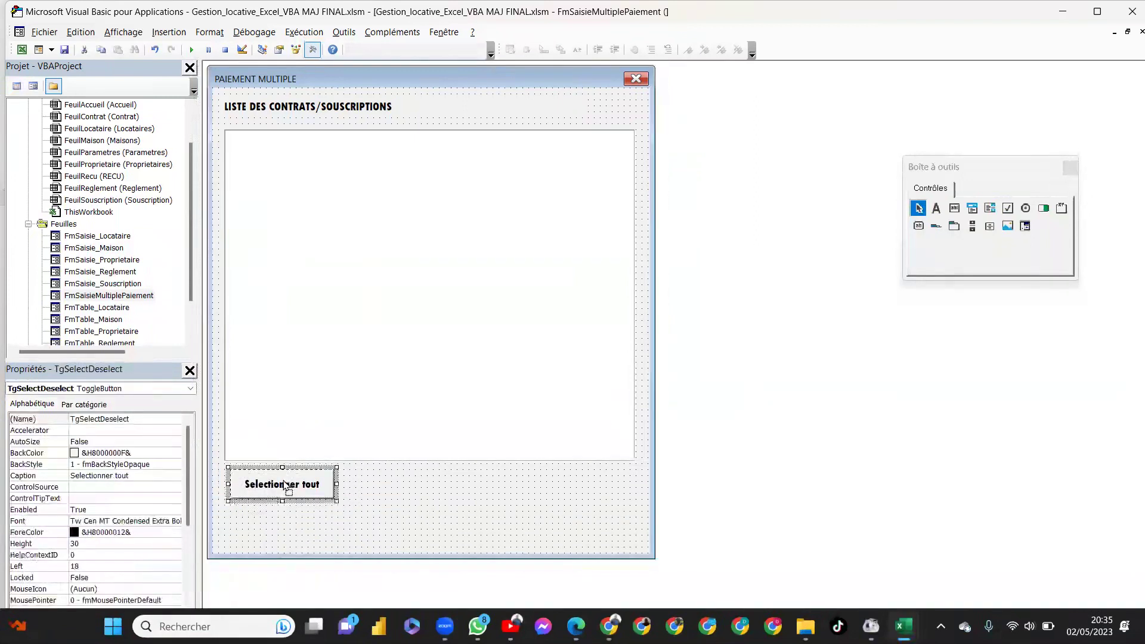
click(368, 493)
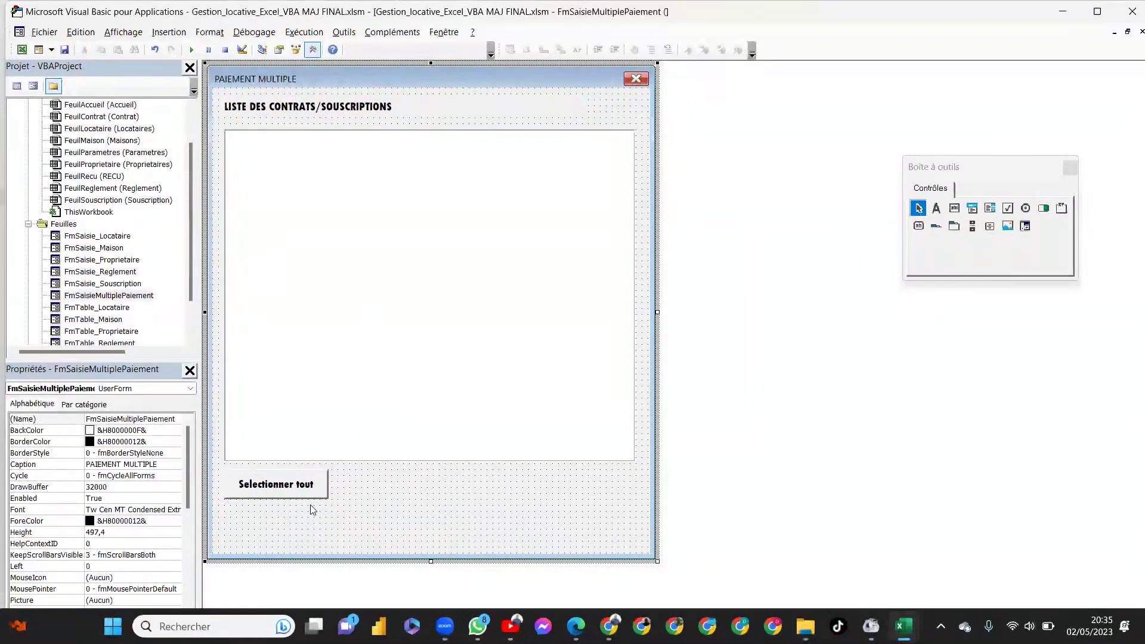
In TgSelectDeselect_Click, write the condition If Me.TgSelectDeselect.Value = True Then
double_click(296, 487)
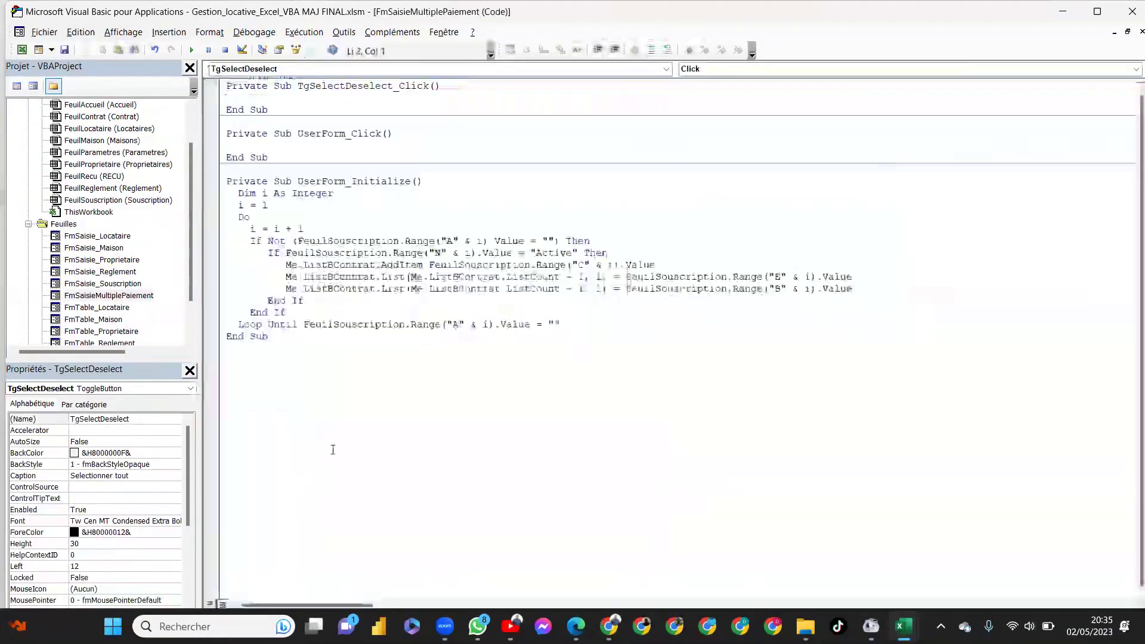
text(i)
key(Tab)
text(if )
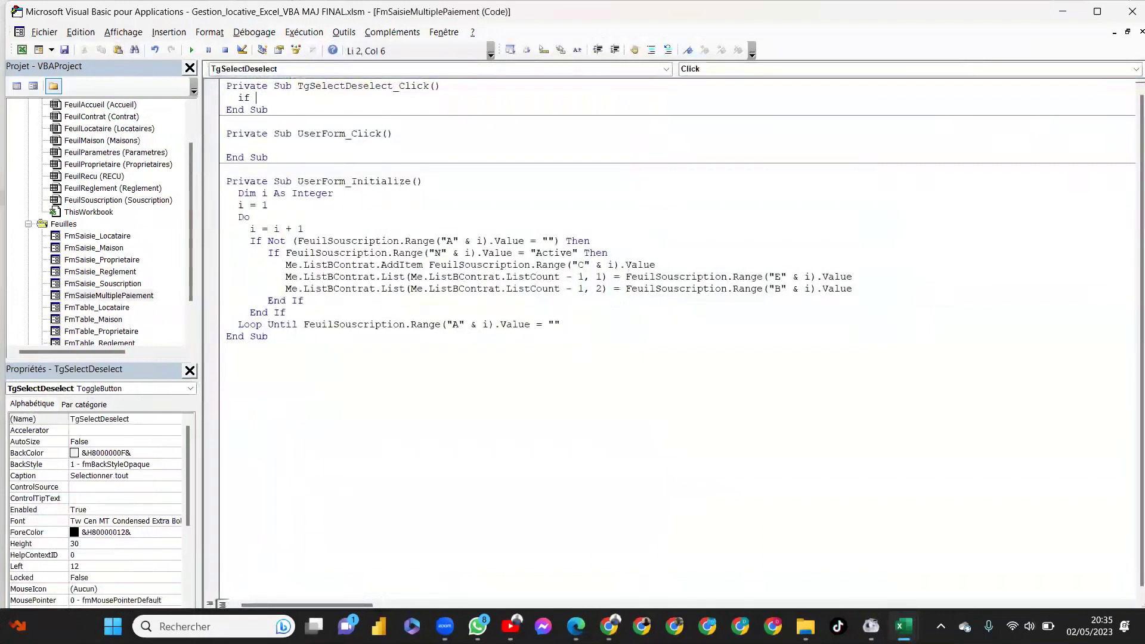
text(me.)
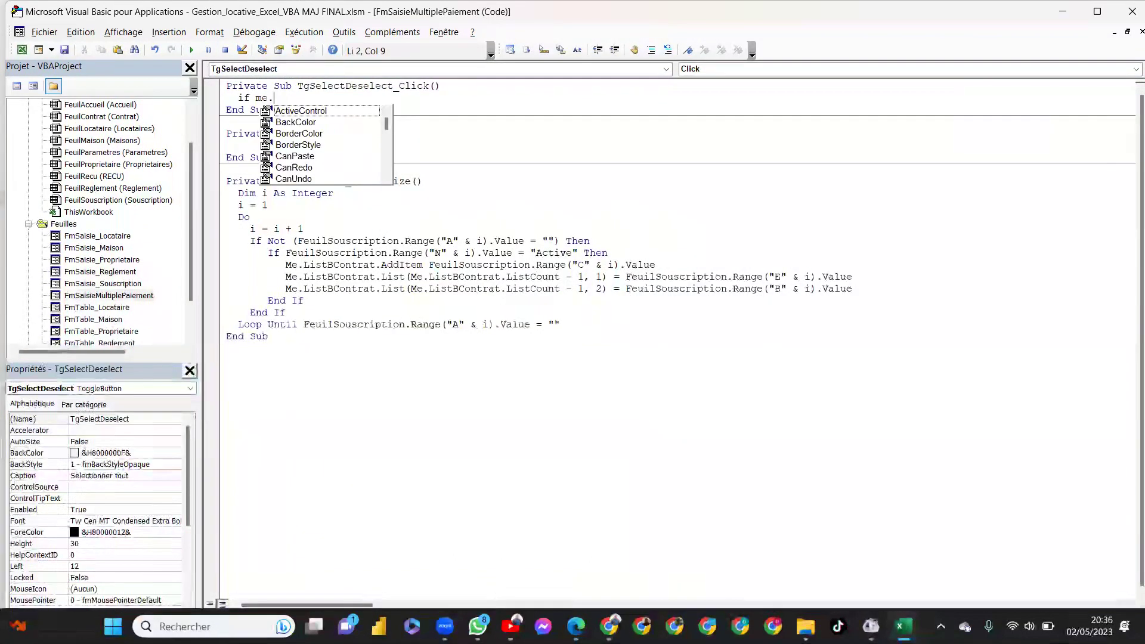
text(tg.v )
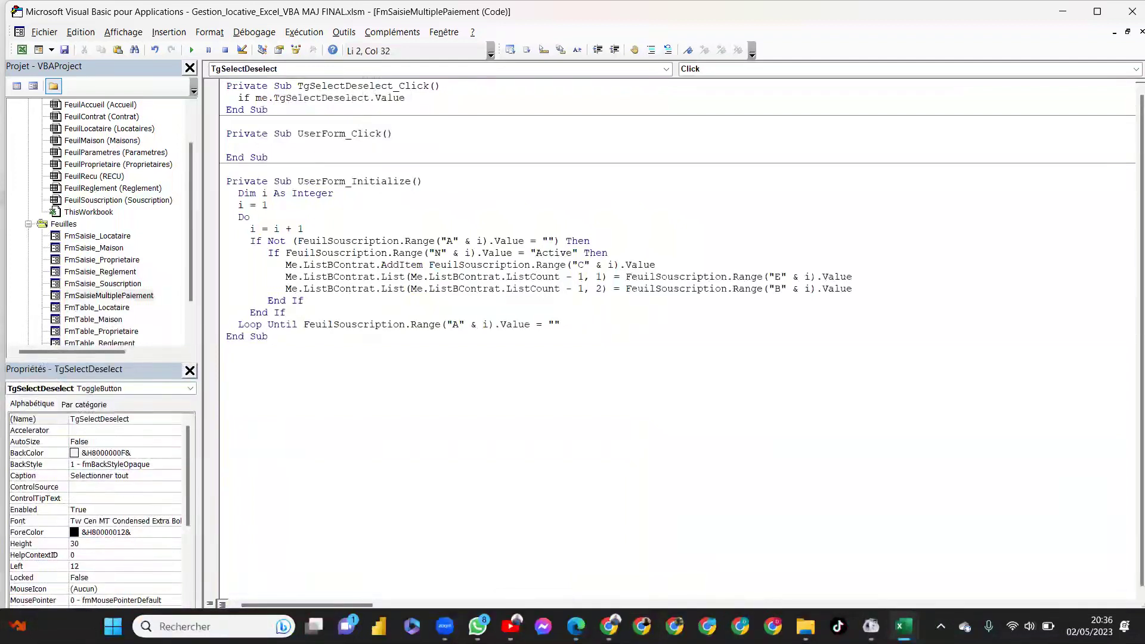
text(true then)
key(Return)
text(end)
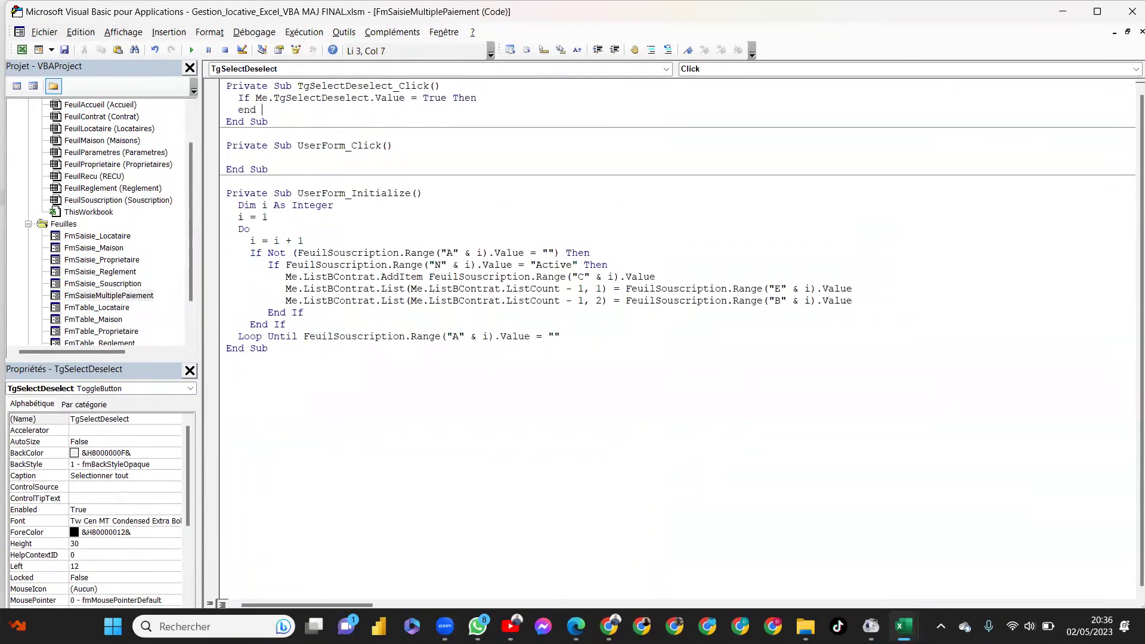
text(if)
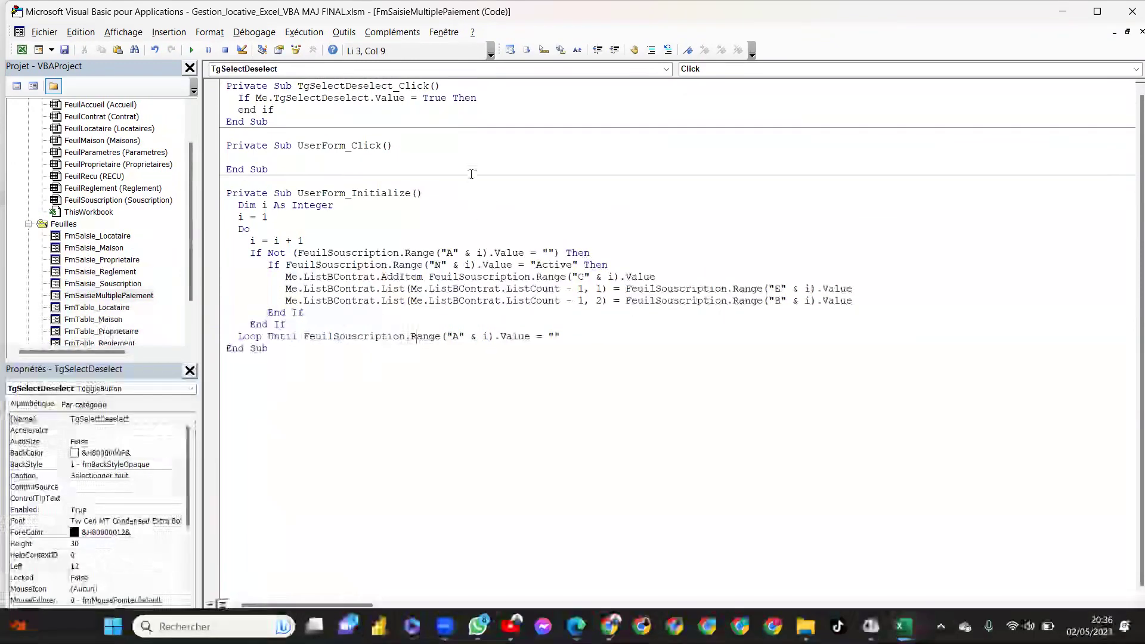
click(502, 99)
key(Return)
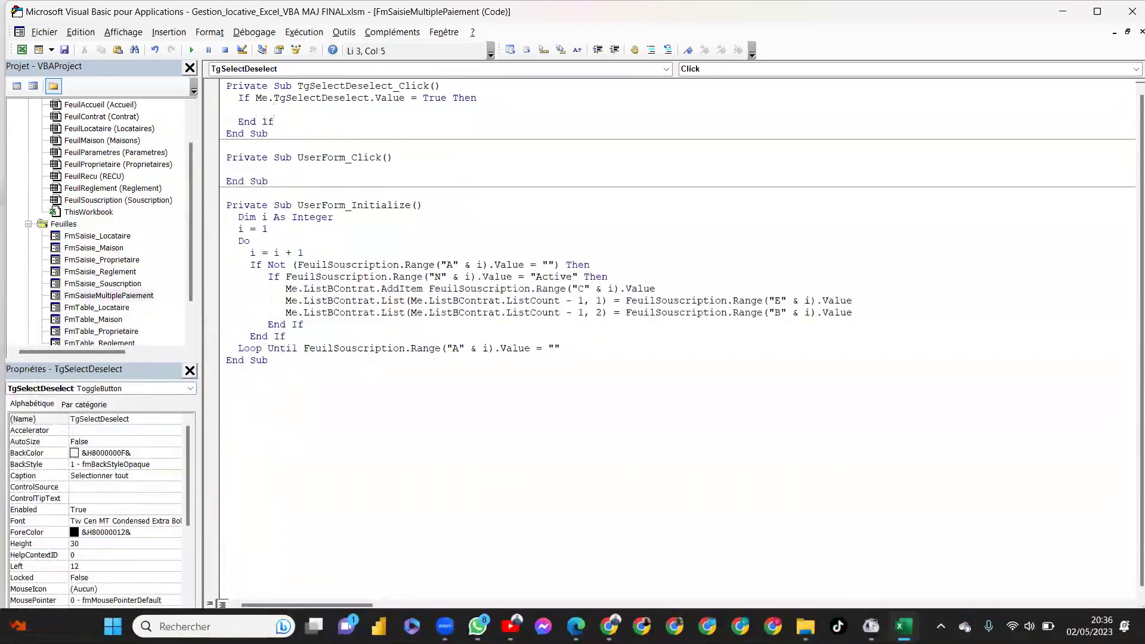
In the True branch, set Me.TgSelectDeselect.Caption to "Déselectionnez tout"
text(me.t)
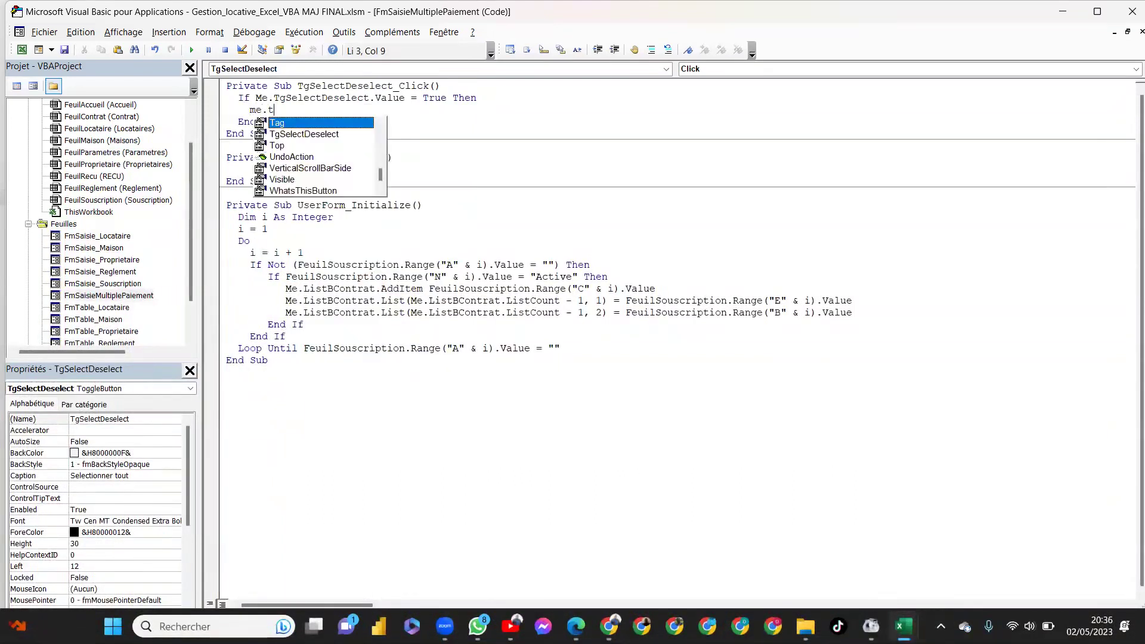
click(334, 136)
double_click(335, 137)
text(.)
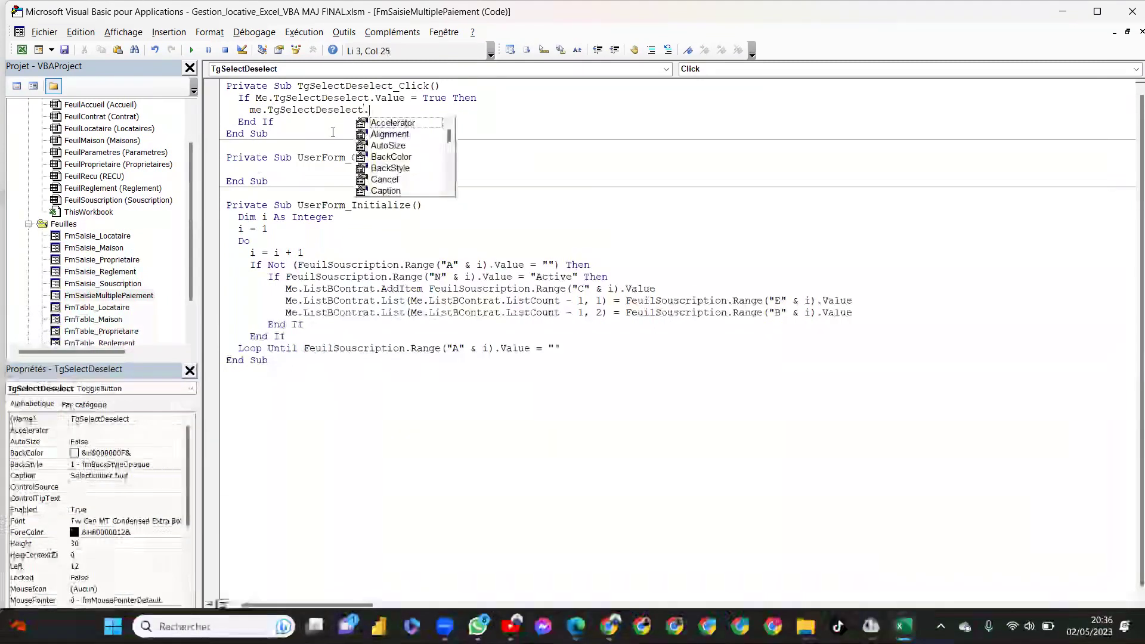
text(cap)
key(space)
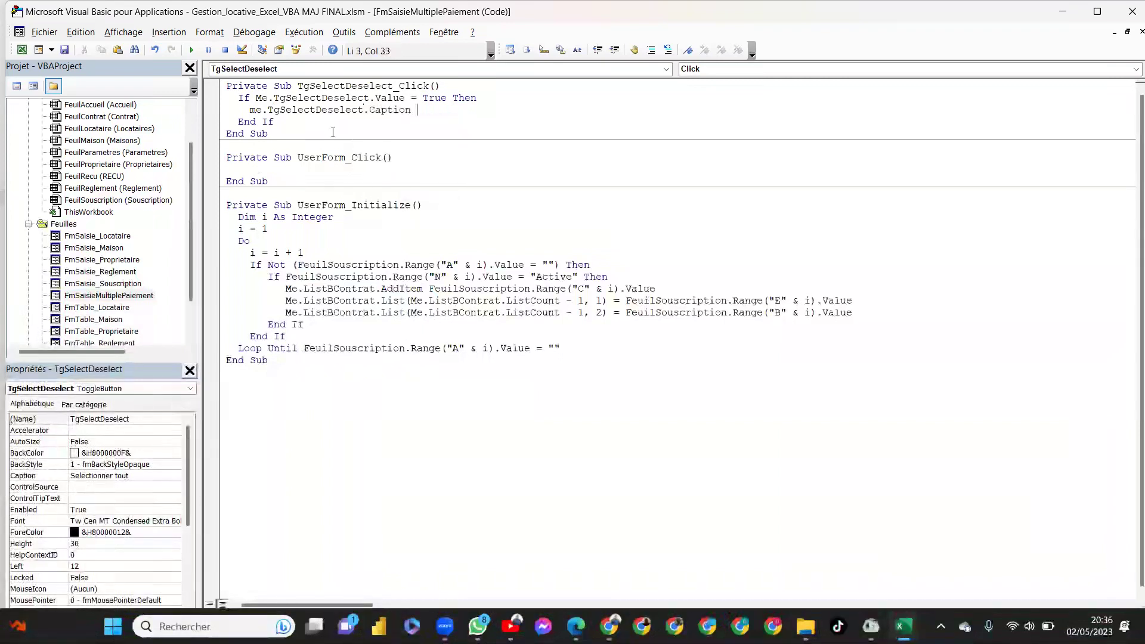
text(D)
text(elec)
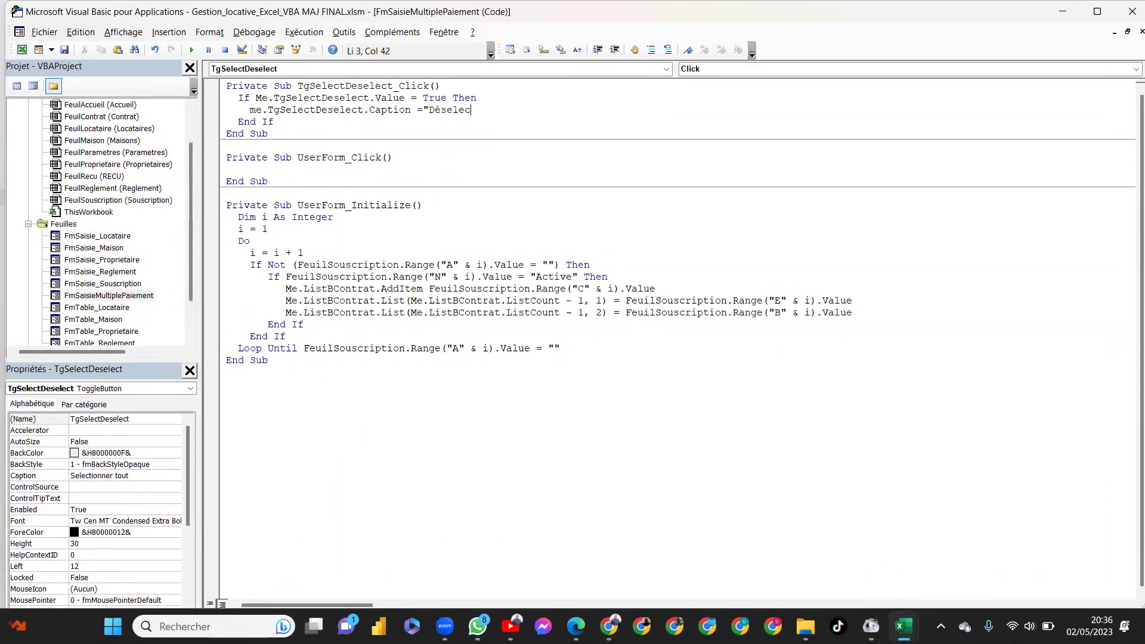
text(tionner tout)
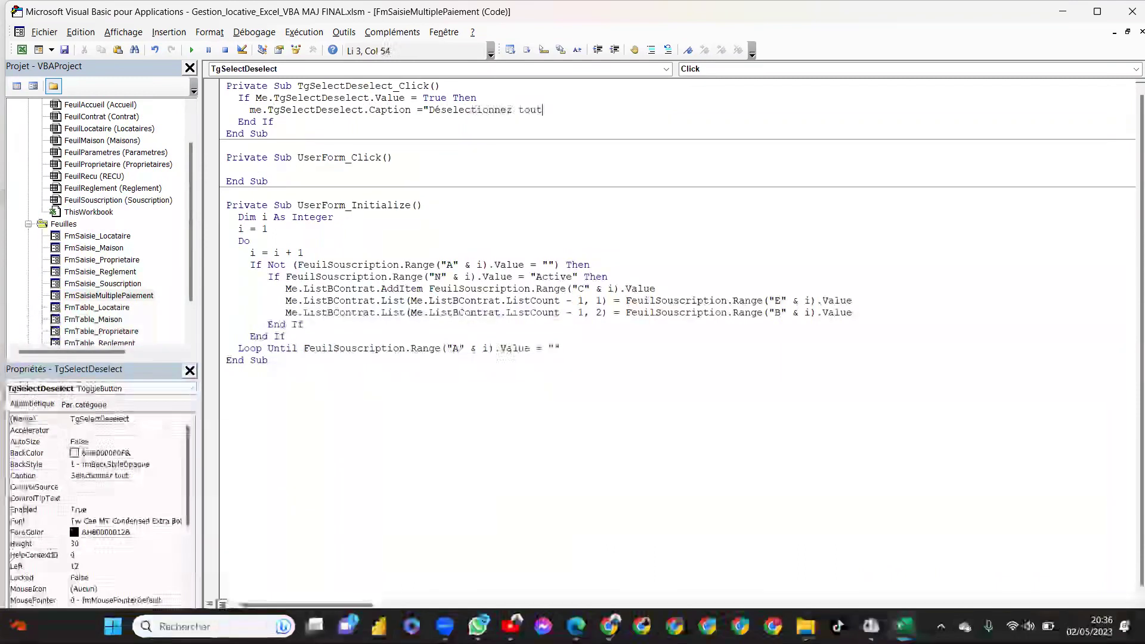
text(")
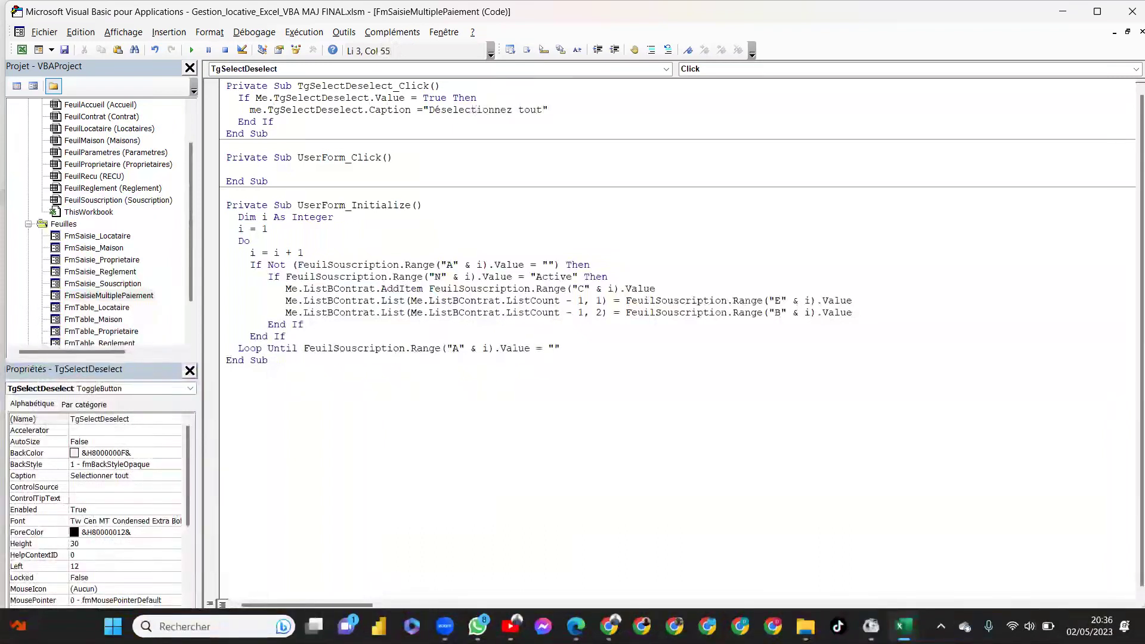
shift+click(249, 111)
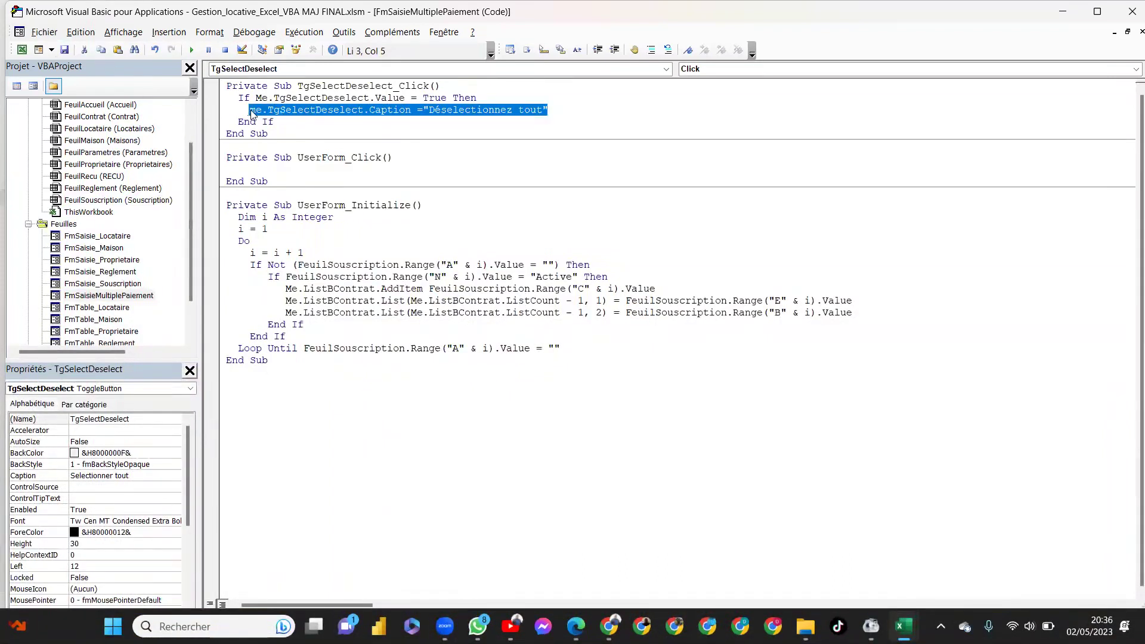
click(605, 107)
Add an Else branch setting the caption to "Sélectionnez tout"
key(Return)
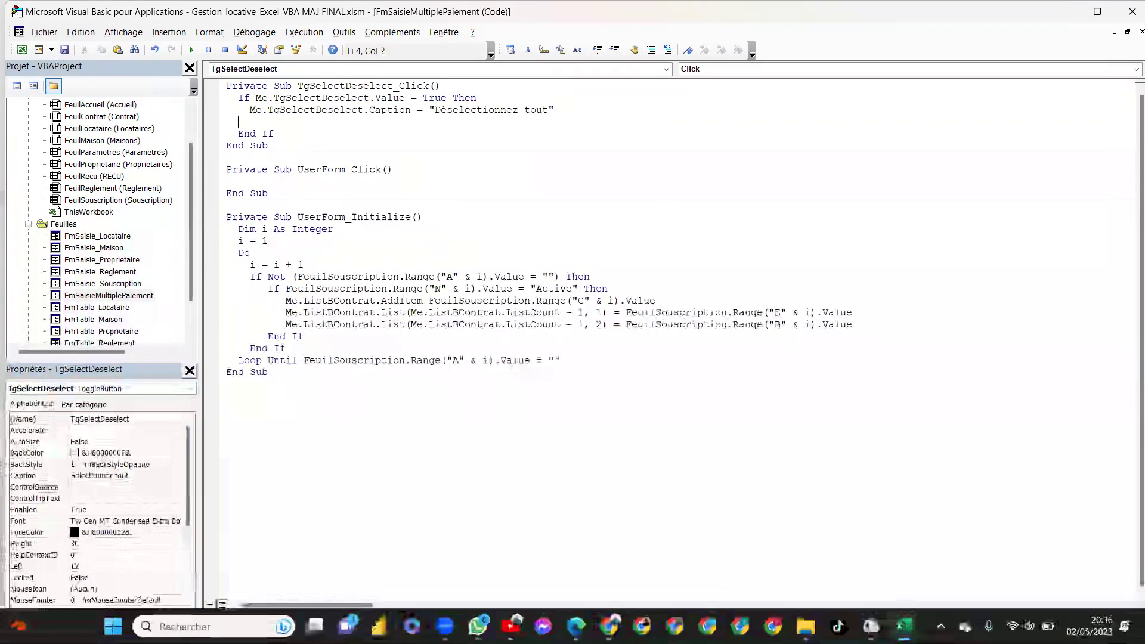
text(Else)
key(Return)
key(Tab)
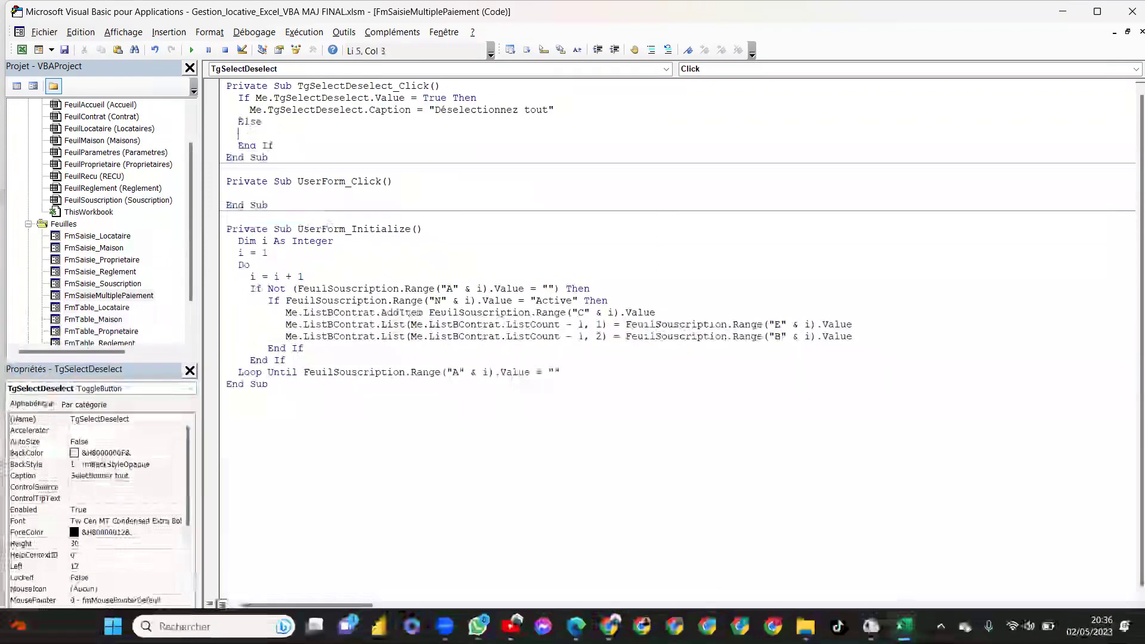
text(me.TgSelectDeselect.Caption ="Déselectionnez tout")
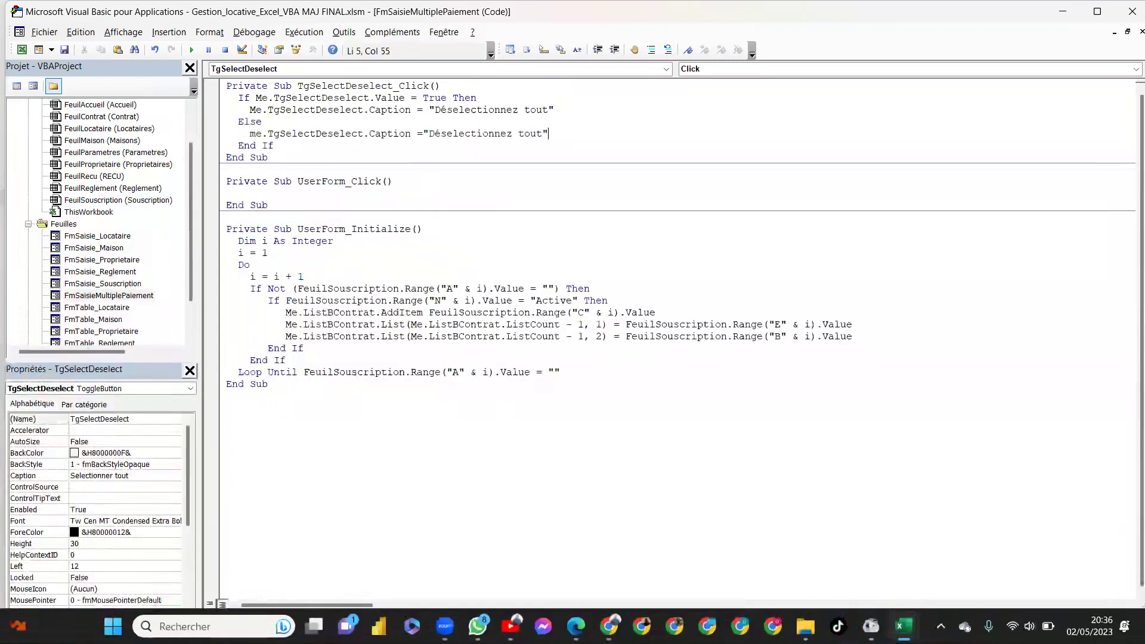
click(447, 133)
key(BackSpace)
key(BackSpace)
key(BackSpace)
text(S)
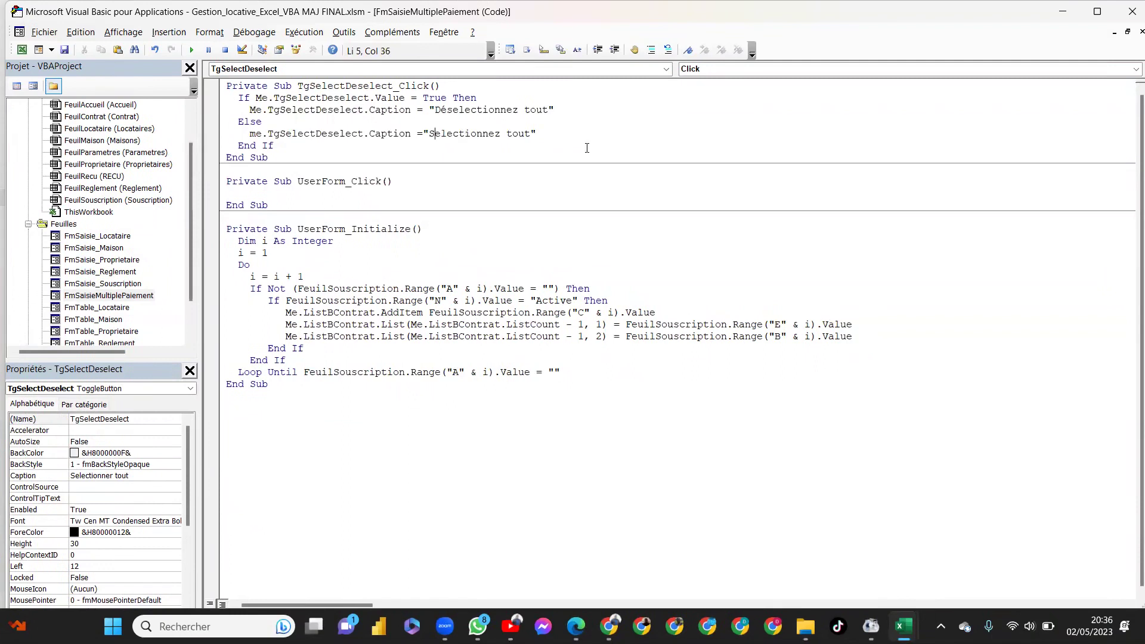
key(Delete)
text(é)
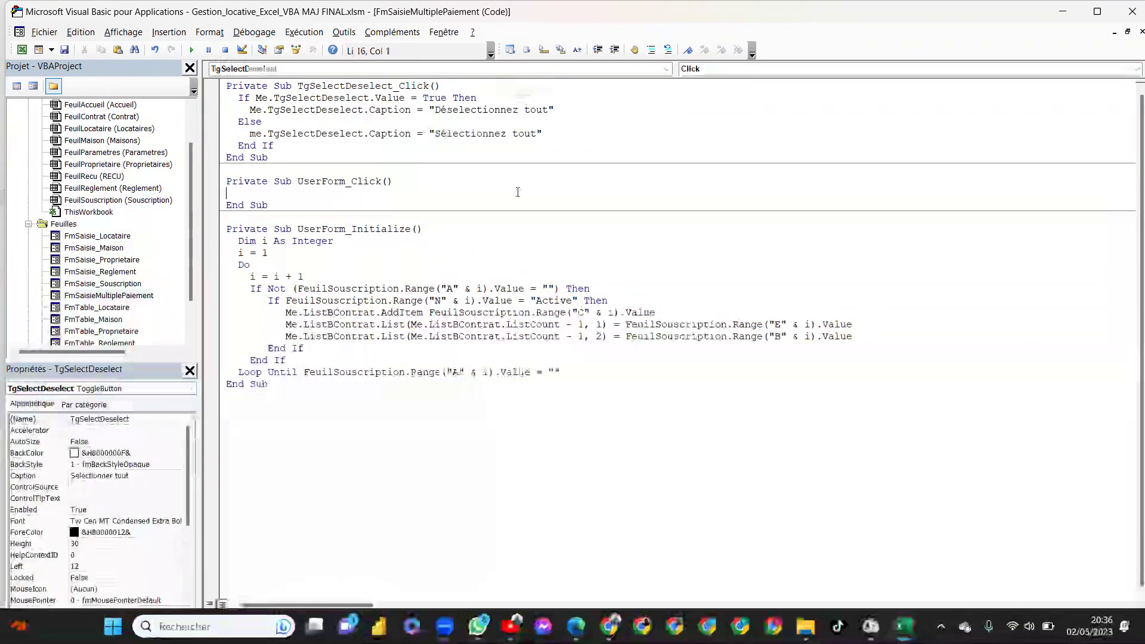
Test the toggle on the running form, then reopen its code and add blank lines for the loop
key(alt+F11)
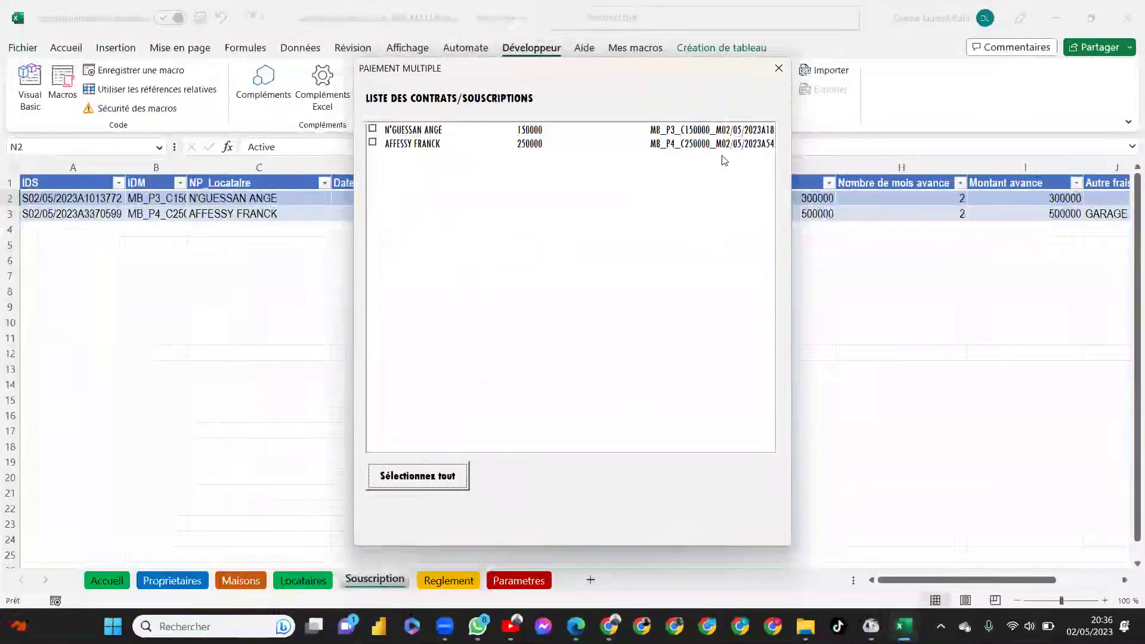
click(777, 68)
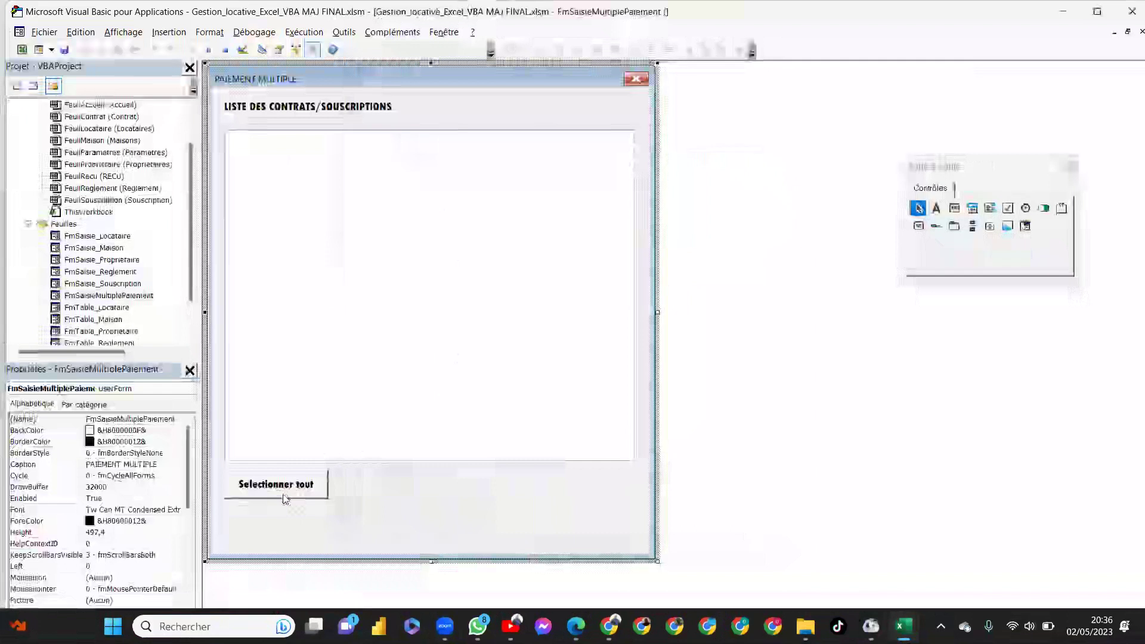
double_click(284, 487)
click(572, 111)
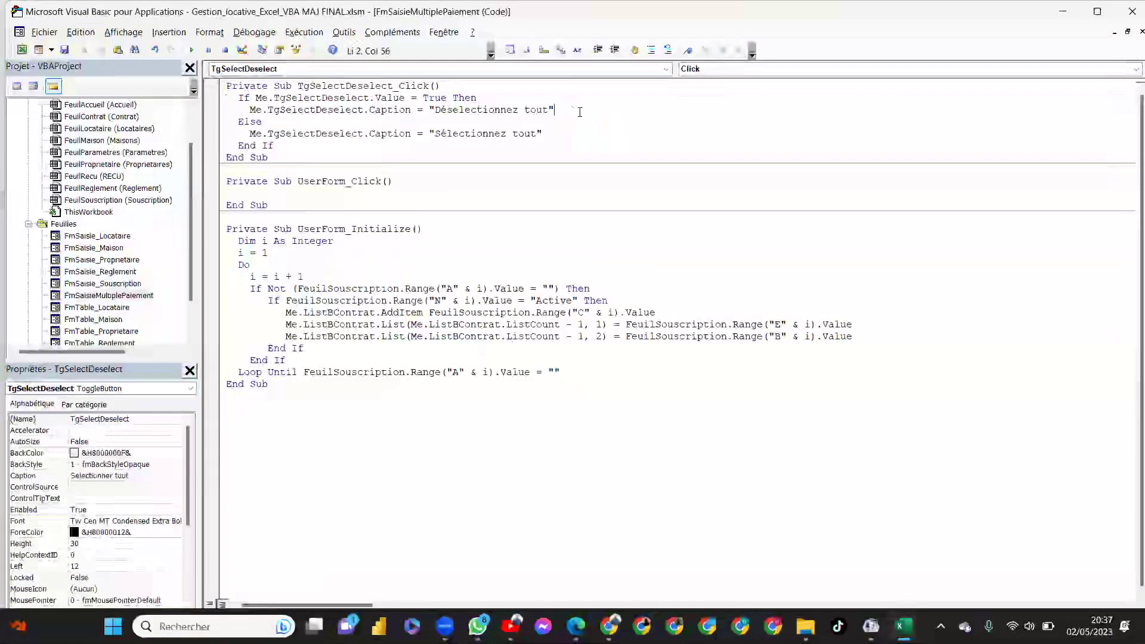
key(Return)
key(Return)
key(Up)
Declare Dim i As Long and change Integer to Long in the initialize declaration
click(491, 83)
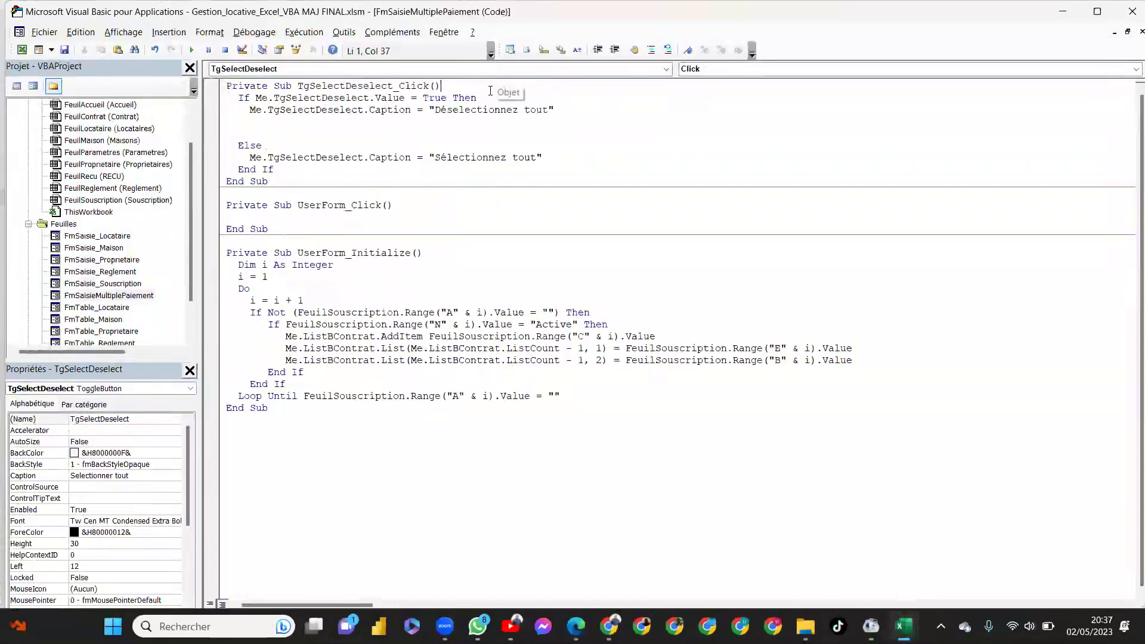
key(Return)
key(Return)
text(dim i as long)
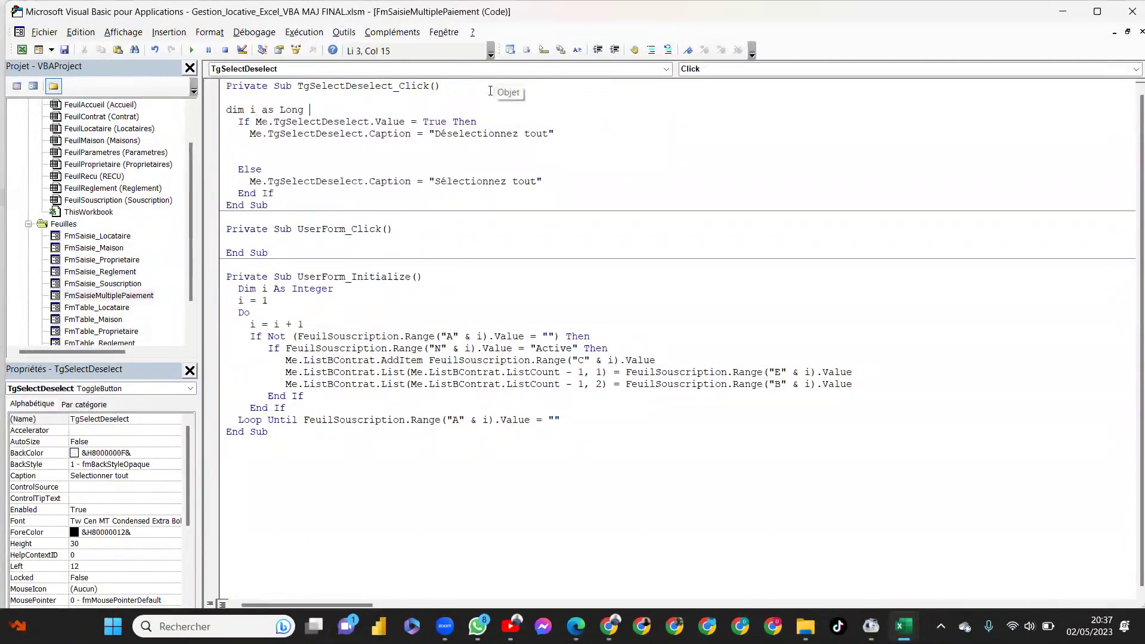
key(Return)
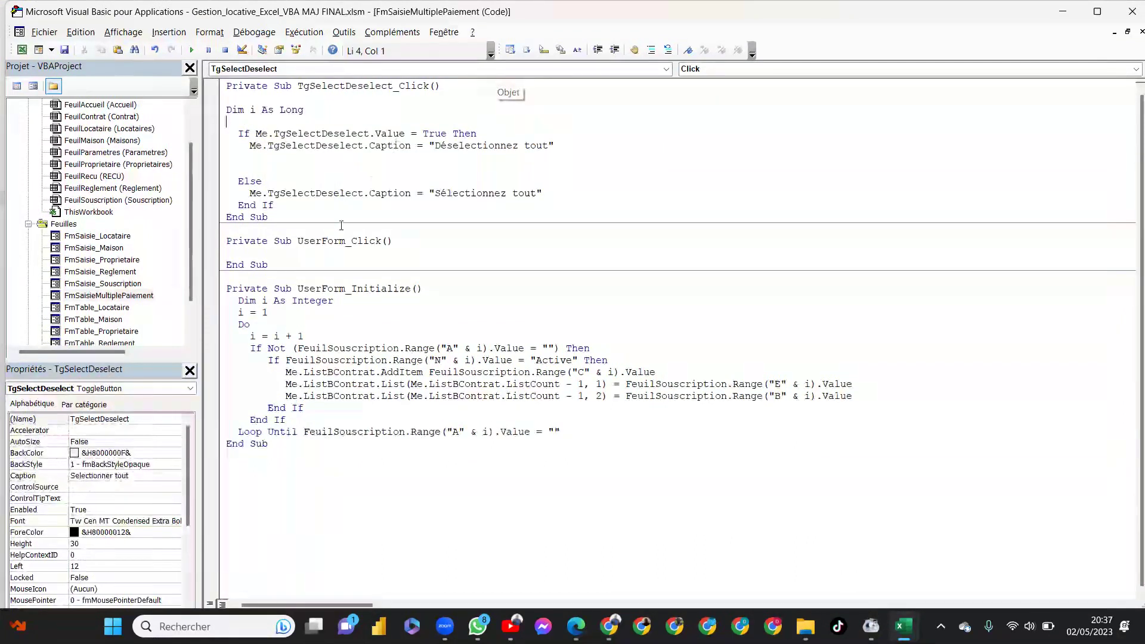
double_click(313, 302)
text(long)
In the True branch, loop For i = 0 To ListBContrat.ListCount setting Selected(i) = True
click(286, 156)
text(i=)
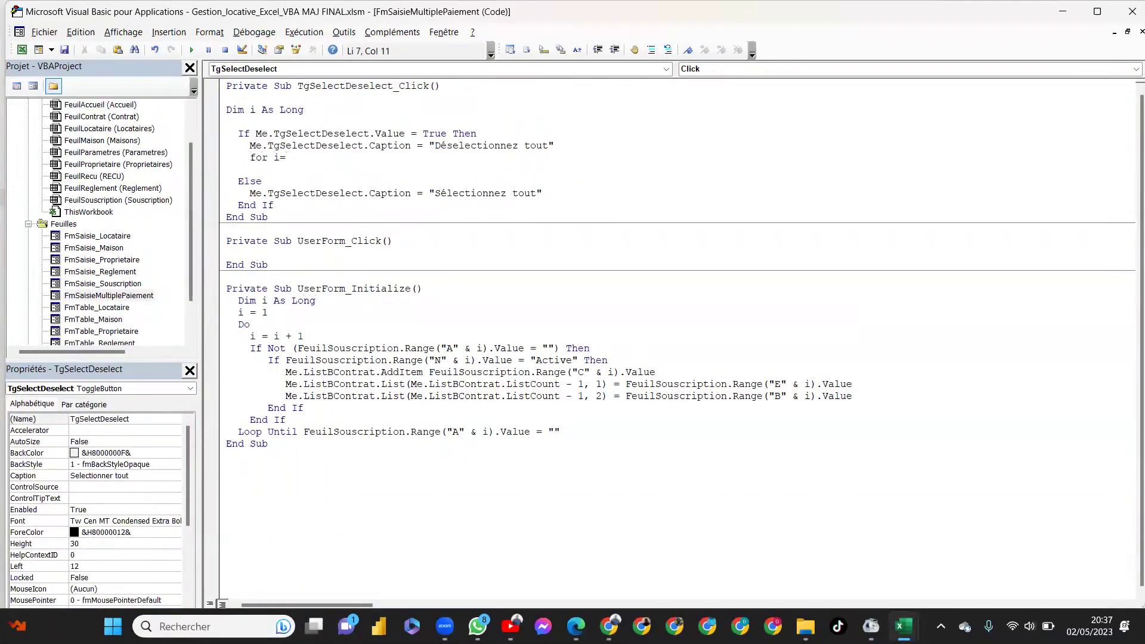
text(0)
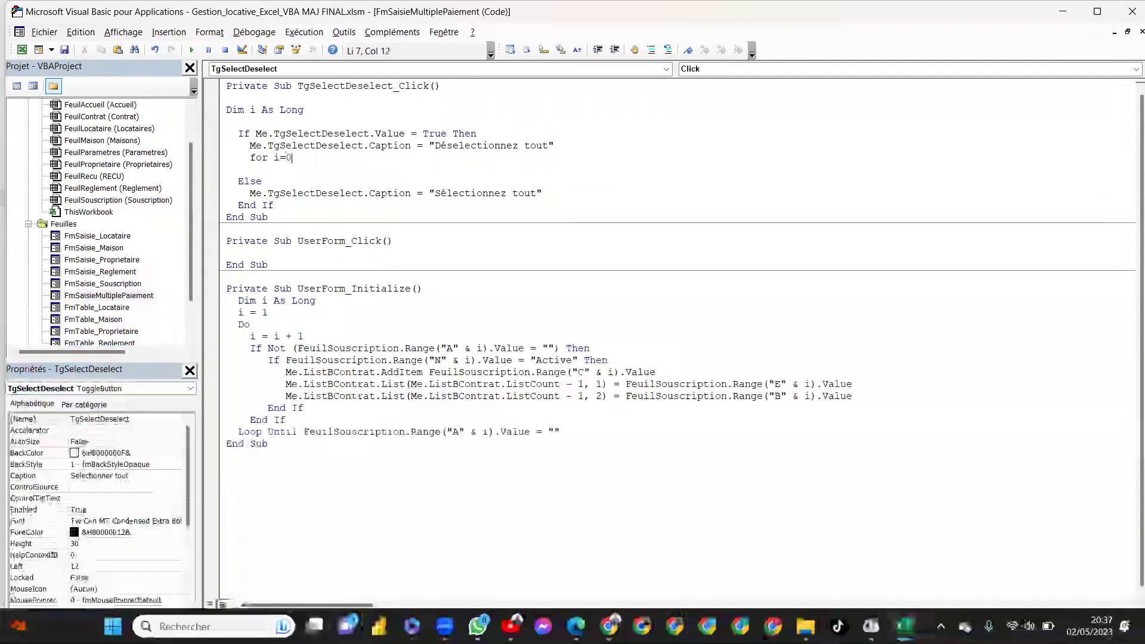
text( to m)
text(e.li)
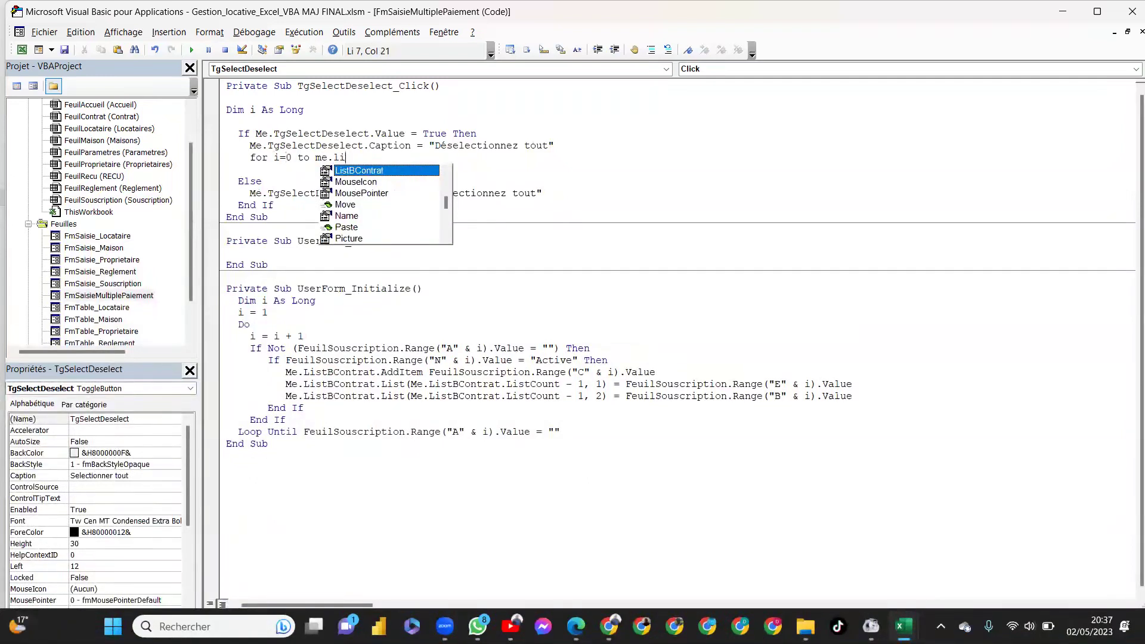
text(.l)
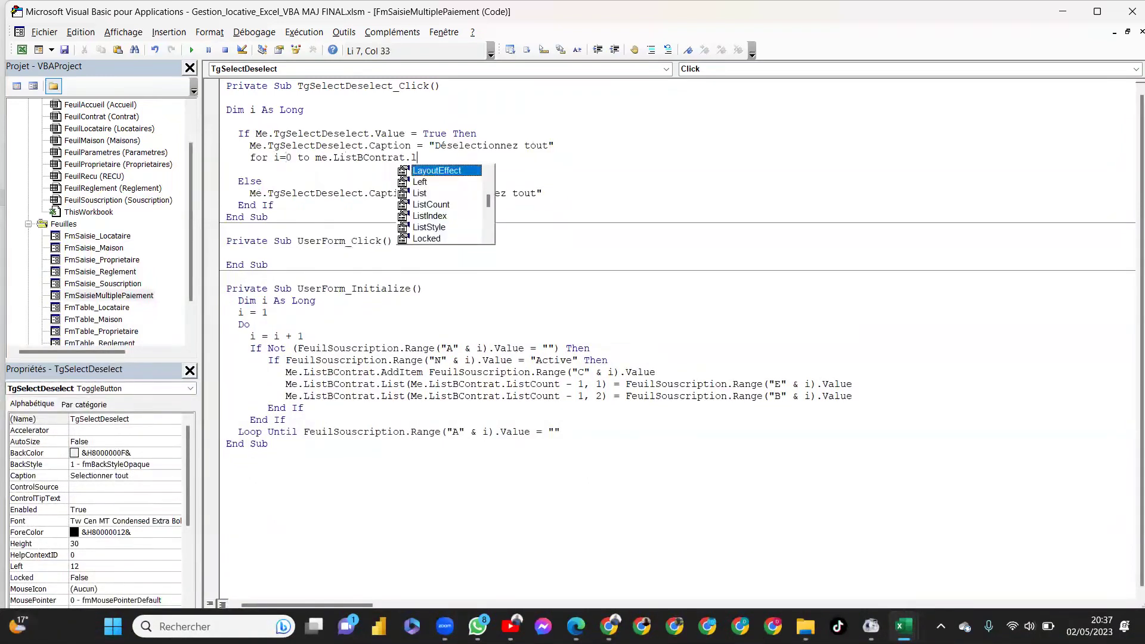
text(istc)
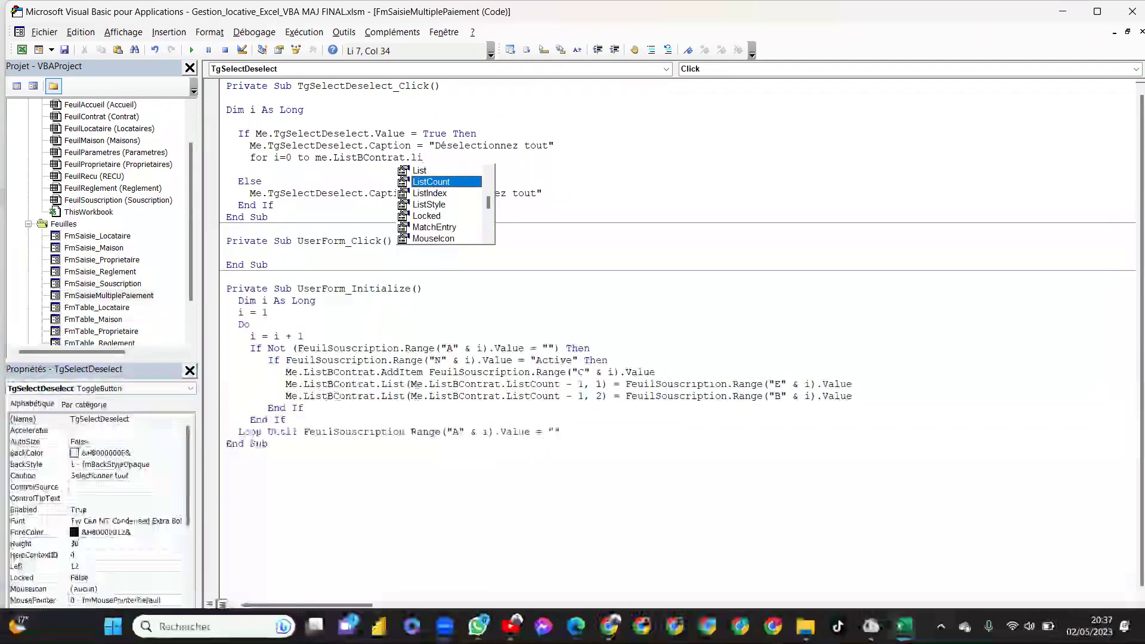
key(Return)
text(next)
click(486, 159)
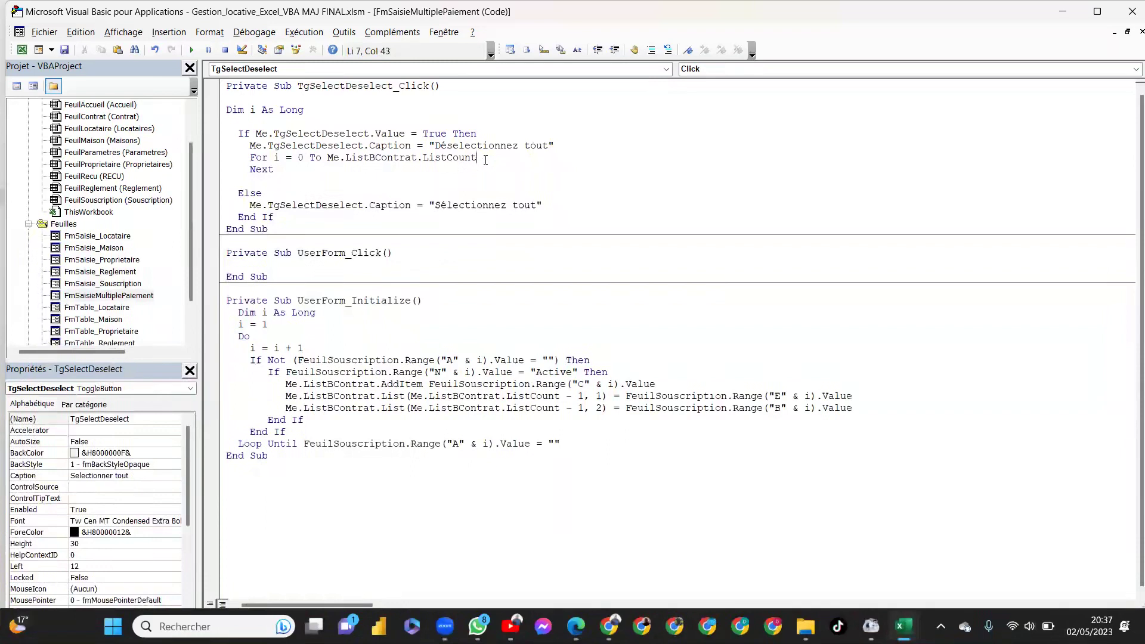
key(Return)
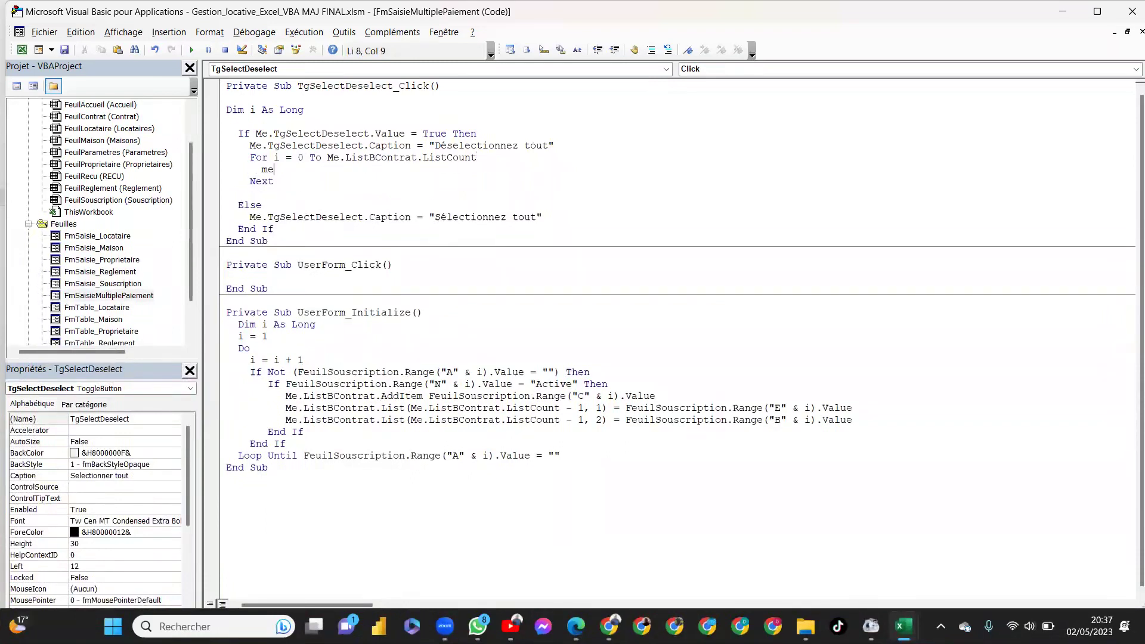
text(.li)
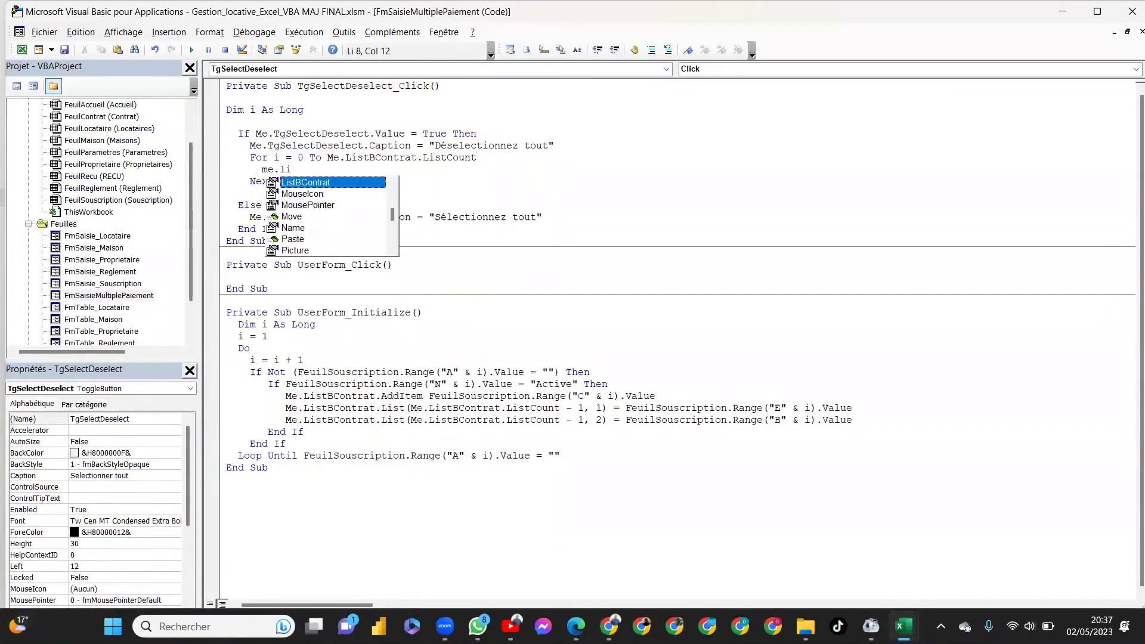
text(.)
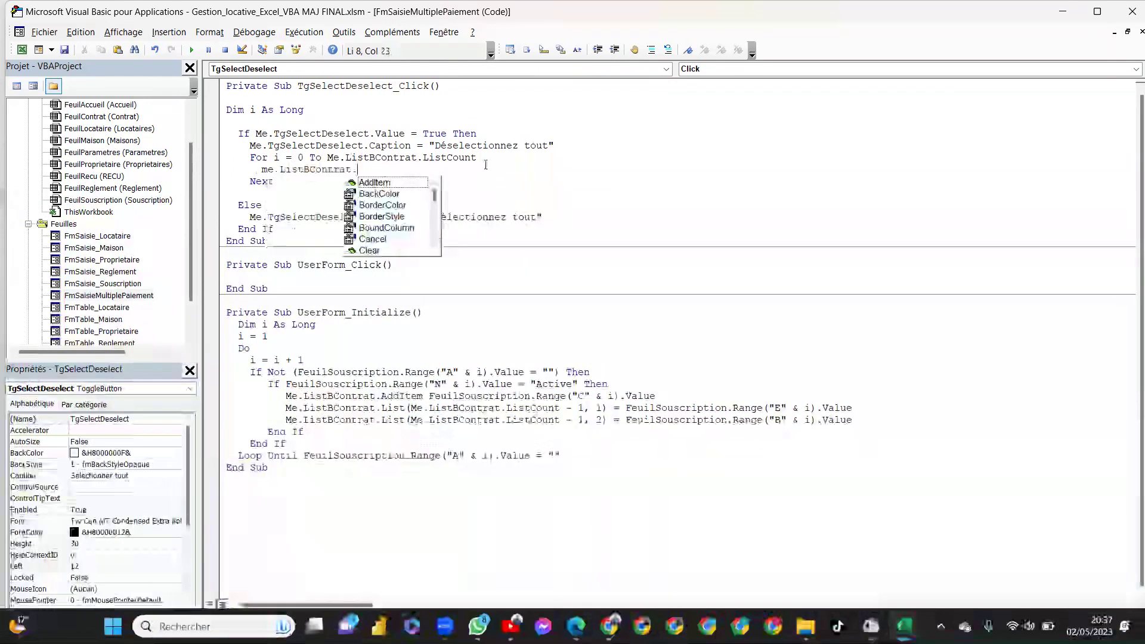
text(se()
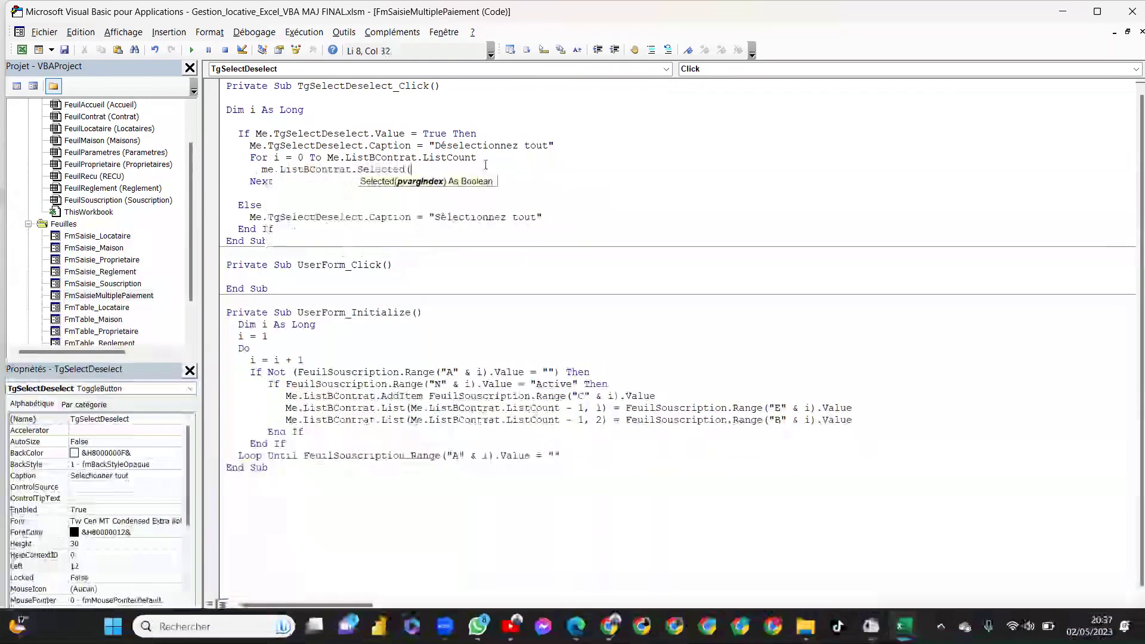
text())
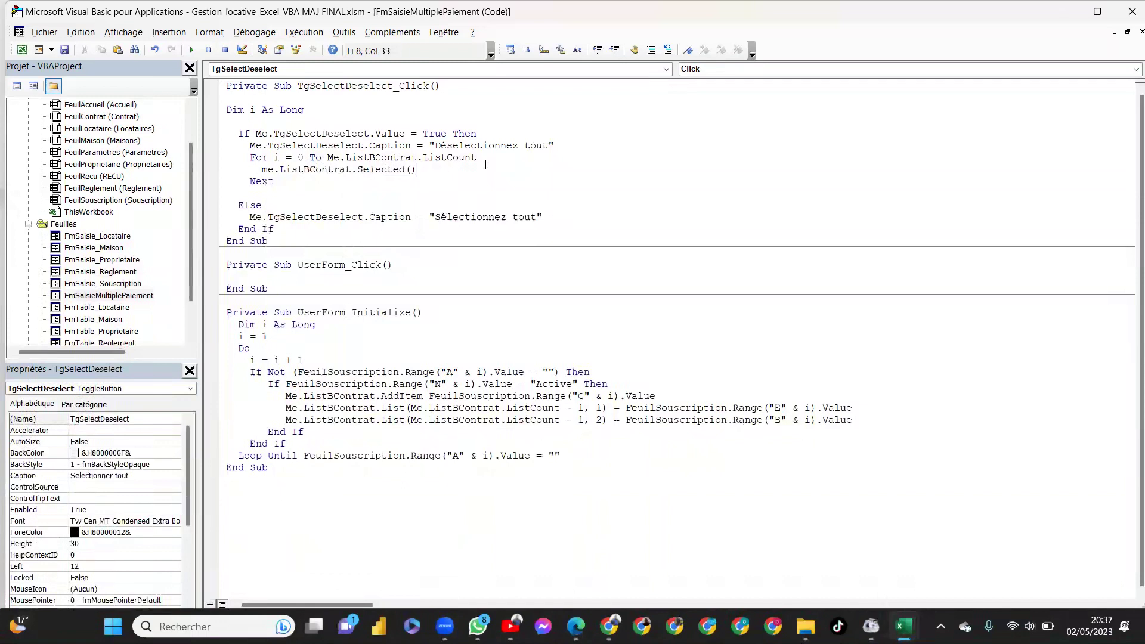
text(i)
key(BackSpace)
text((i)=true)
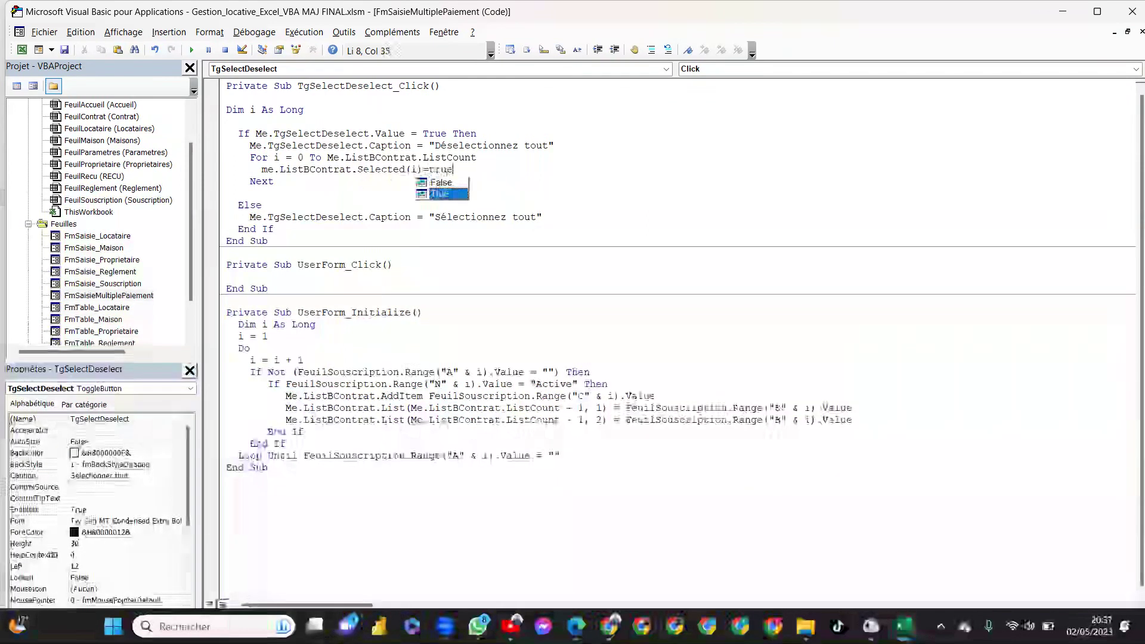
key(space)
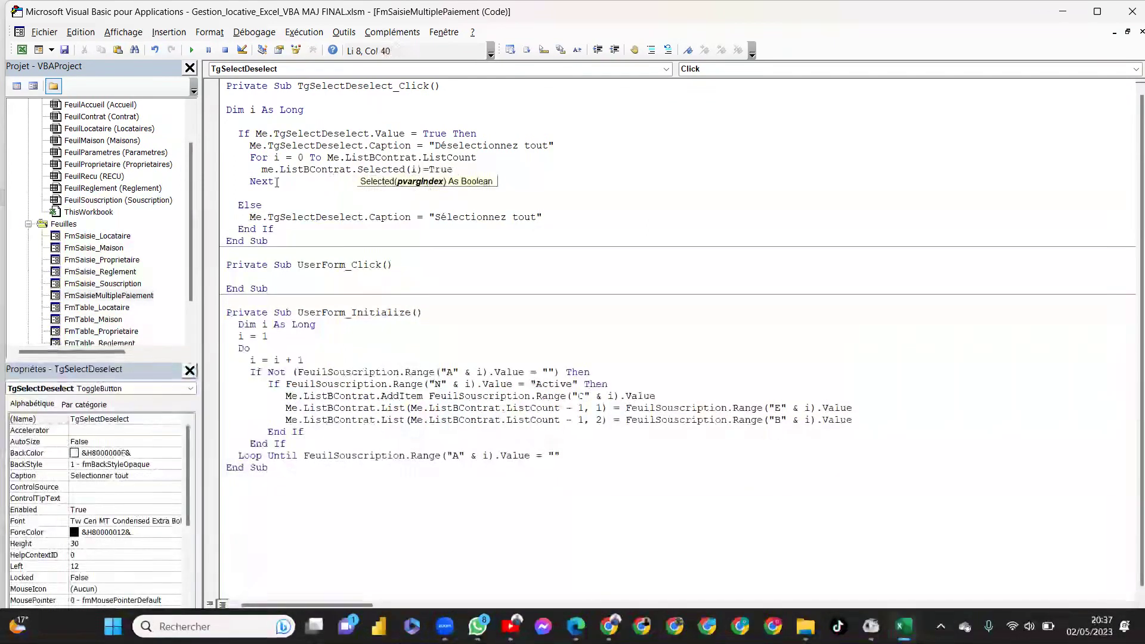
Copy the loop into the Else branch with Selected(i) = False and run the form
drag(274, 181, 211, 162)
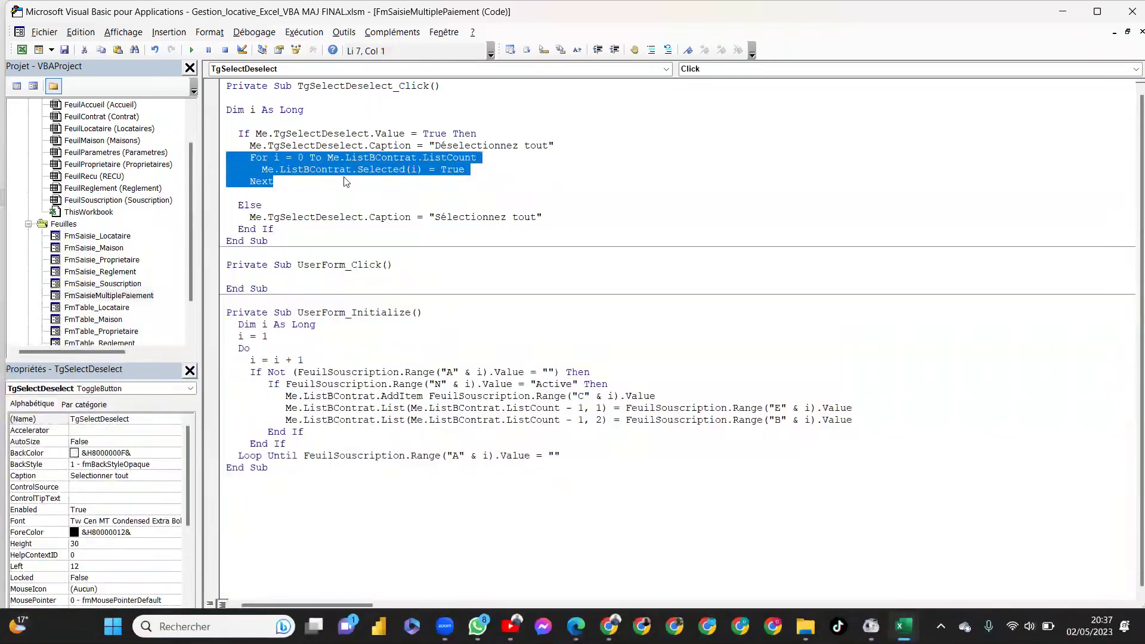
click(569, 217)
key(Return)
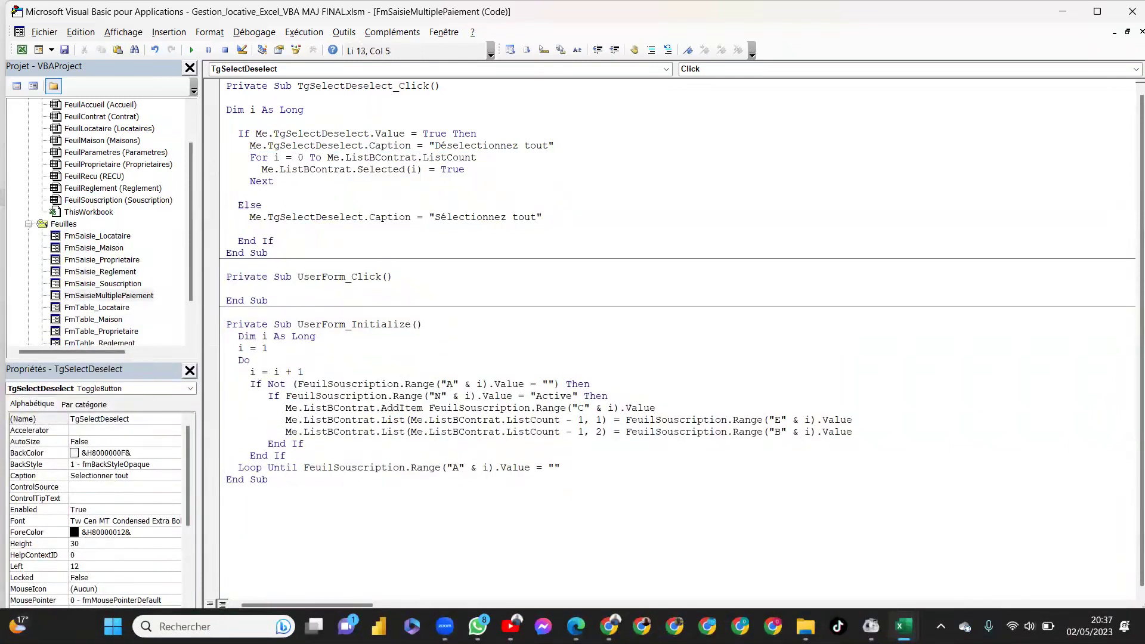
text(For i = 0 To Me.ListBContrat.ListCount       Me.ListBContrat.Selected(i) = True     Next)
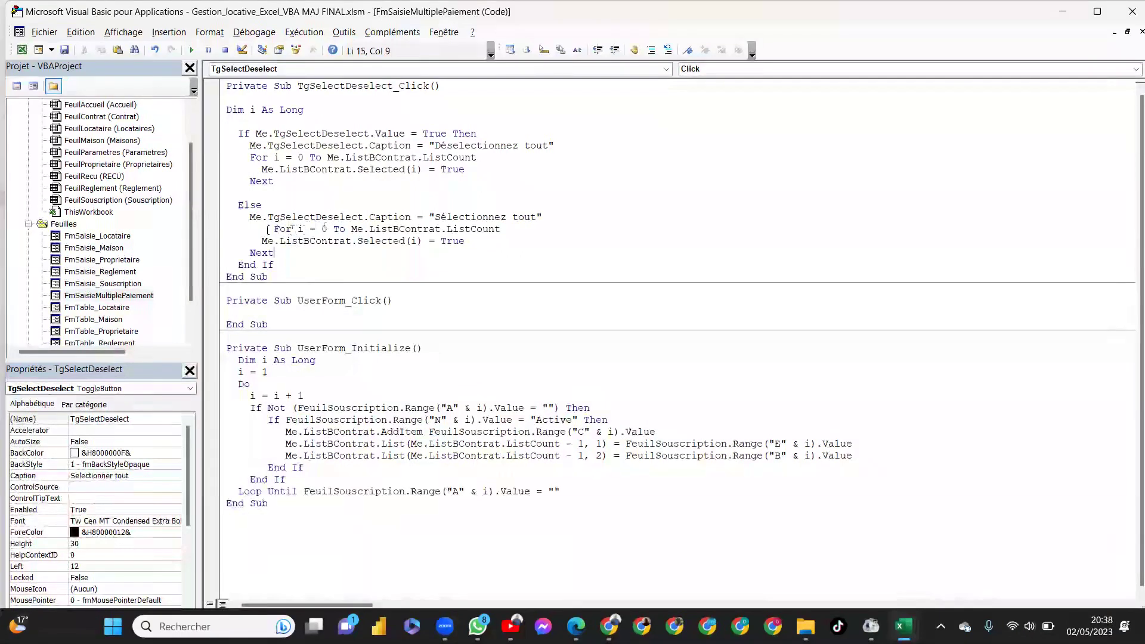
key(BackSpace)
key(BackSpace)
key(BackSpace)
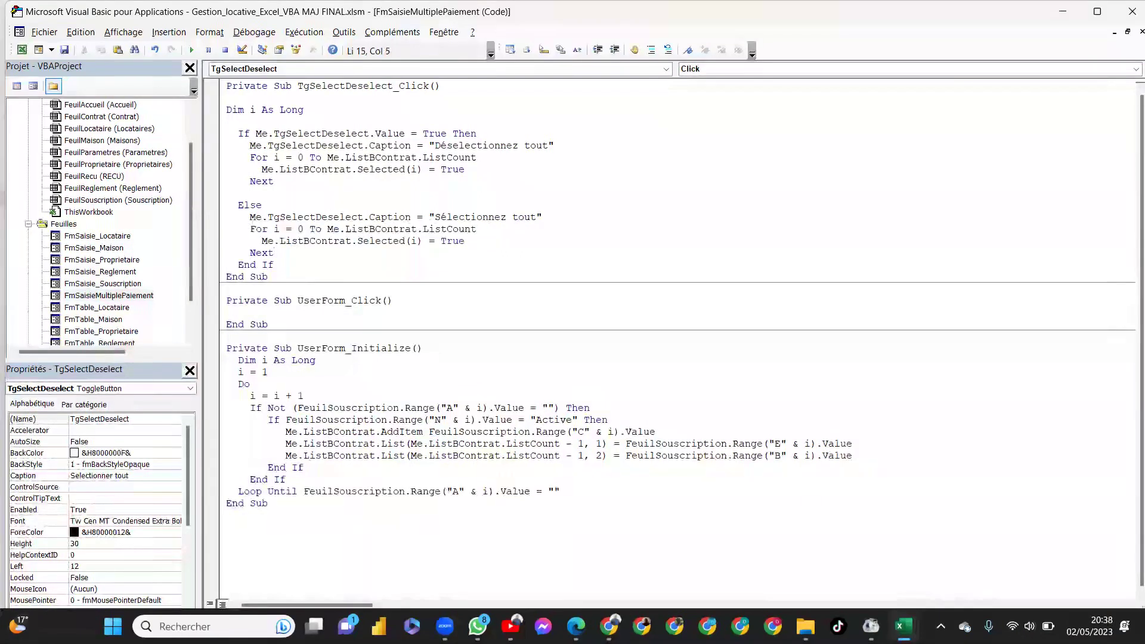
double_click(456, 240)
text(false)
click(275, 266)
key(Return)
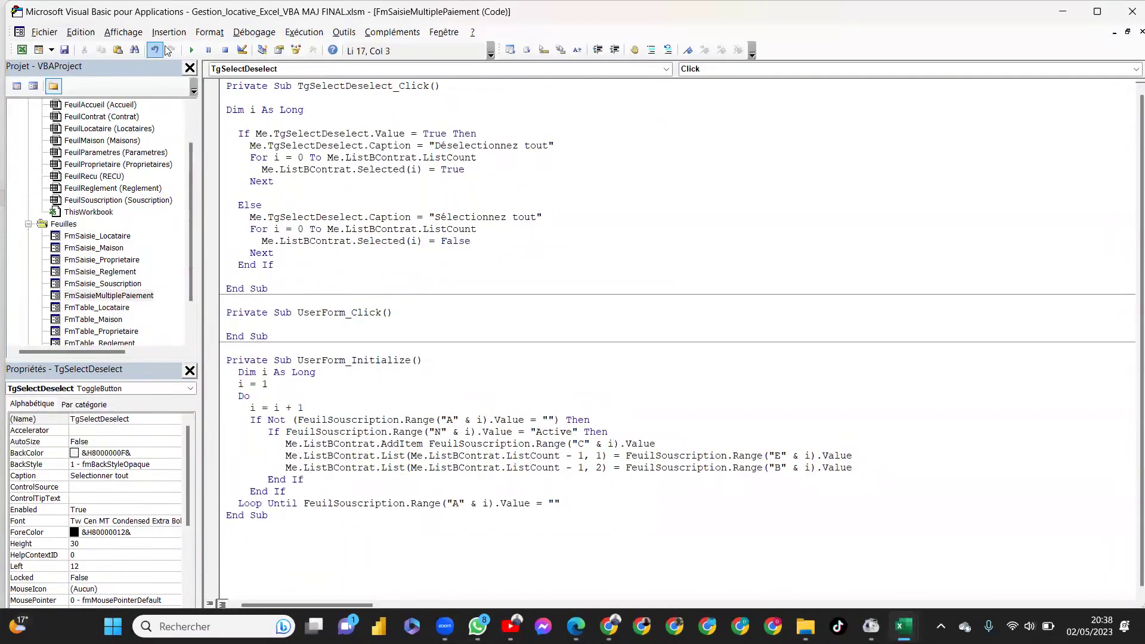
click(192, 50)
Click Selectionner tout on the running form and choose Débogage on the error 380 dialog
click(392, 483)
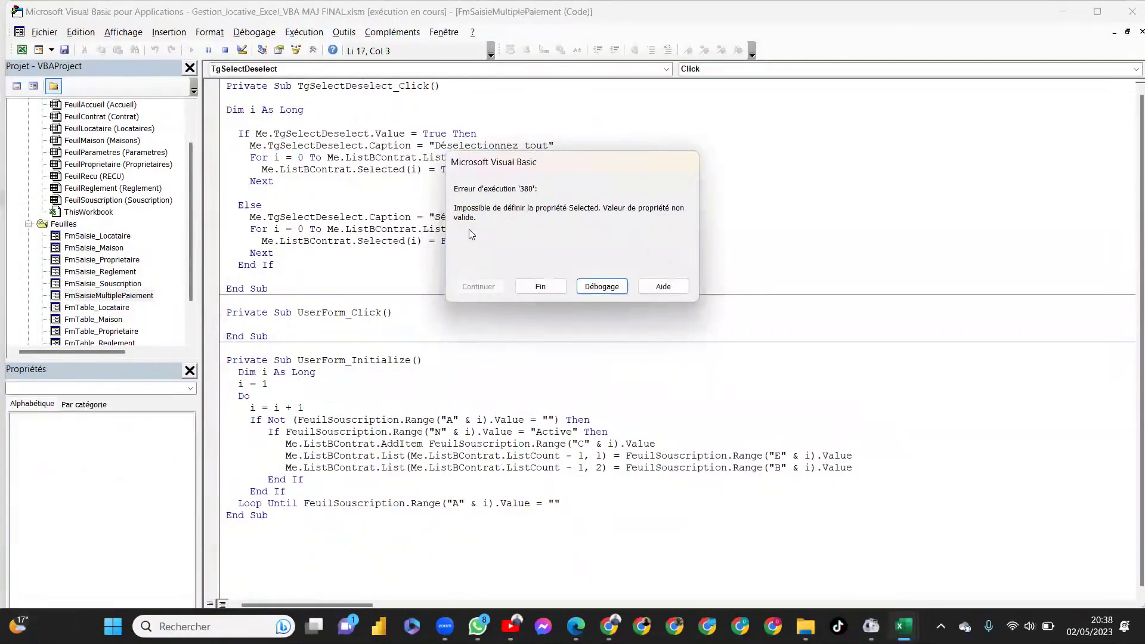
click(614, 287)
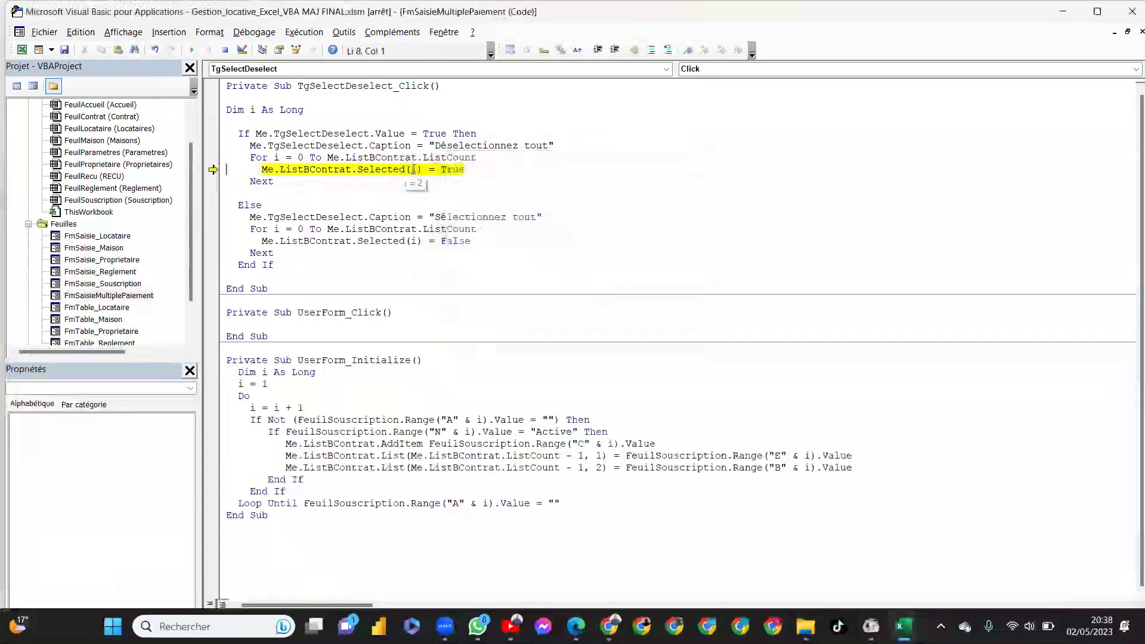
Replace Selected with List on both the select-all and deselect loop lines
mouse_move(413, 170)
double_click(391, 169)
text(l)
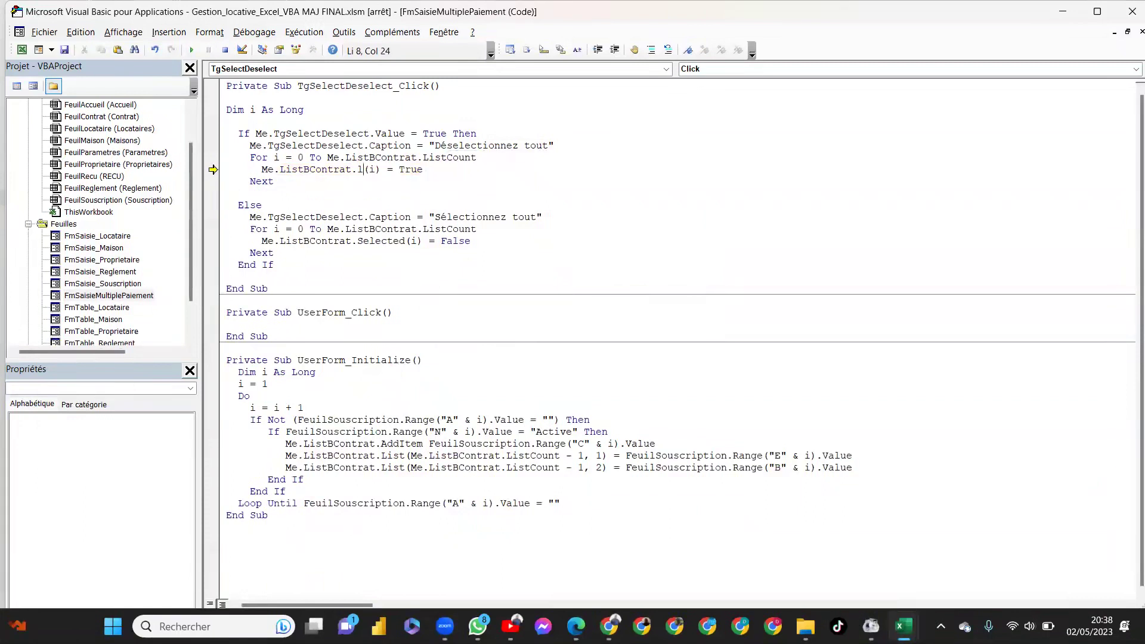
text(ist)
click(385, 242)
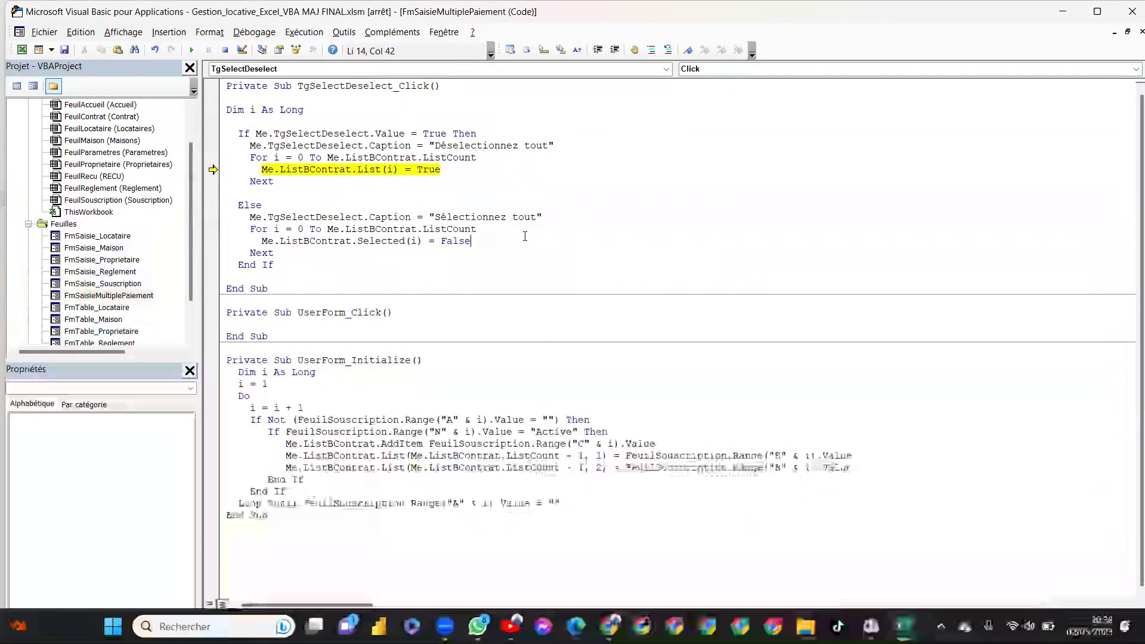
double_click(381, 241)
text(lis)
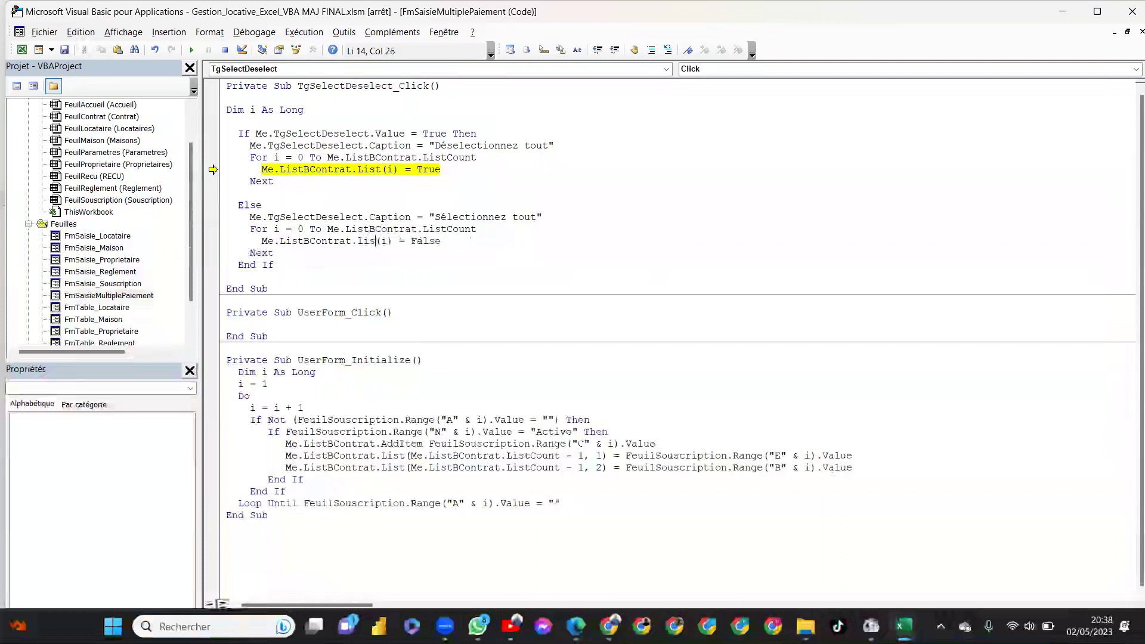
text(t)
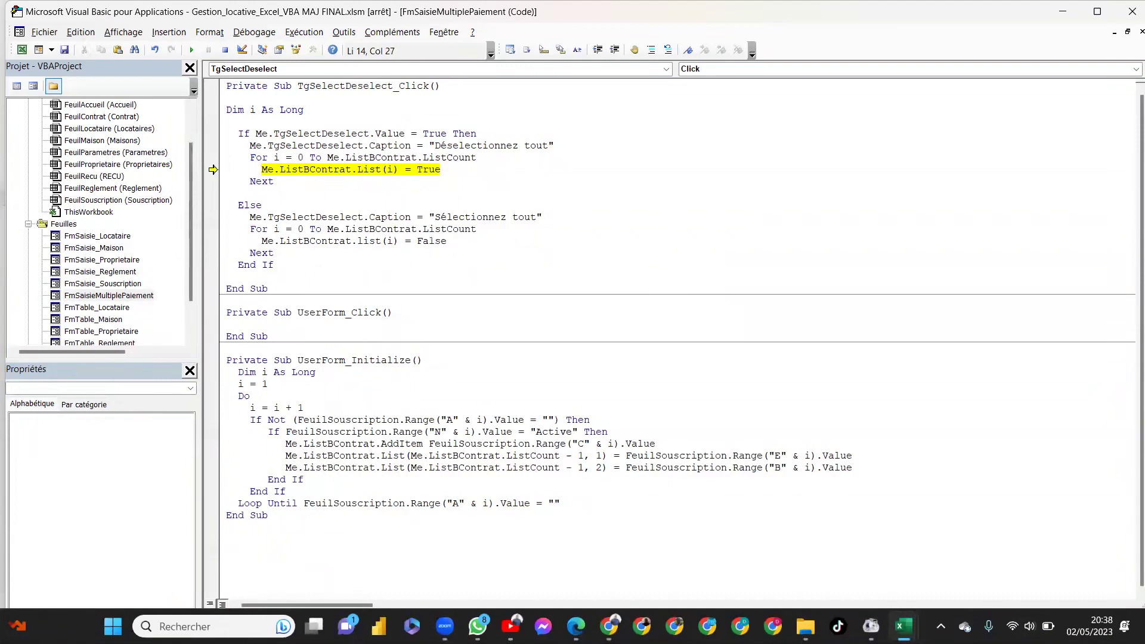
click(449, 202)
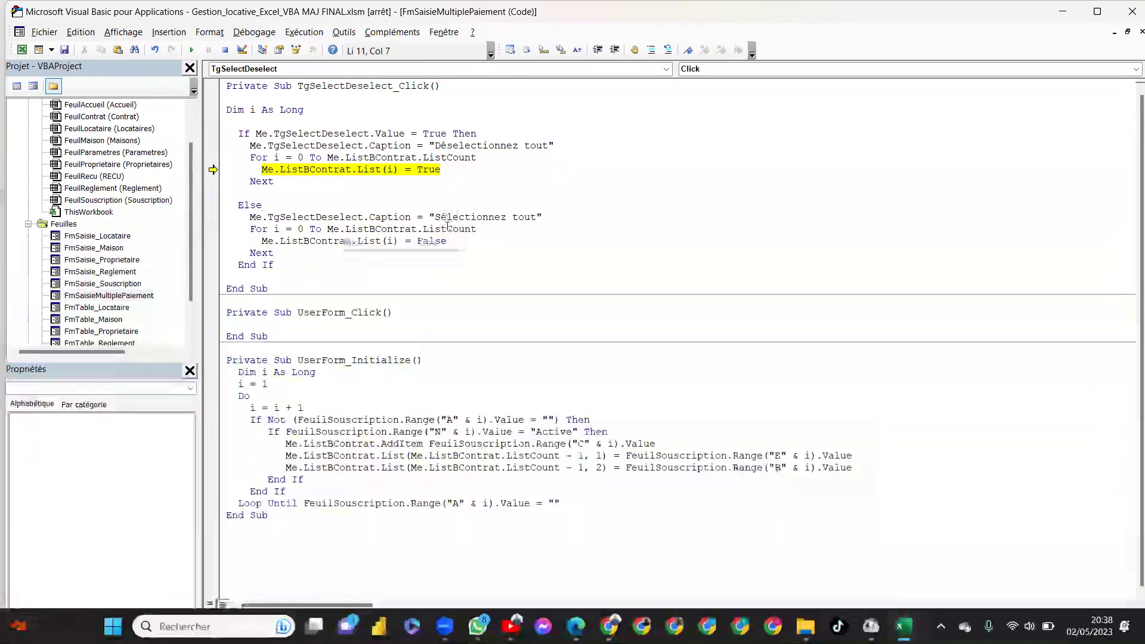
click(399, 169)
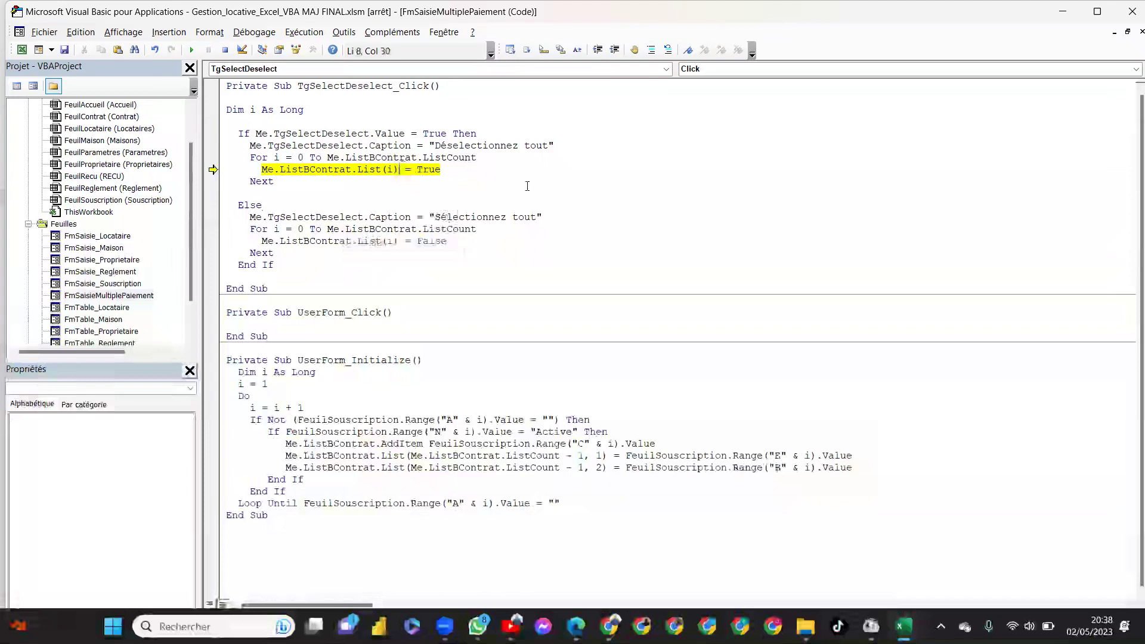
text(.)
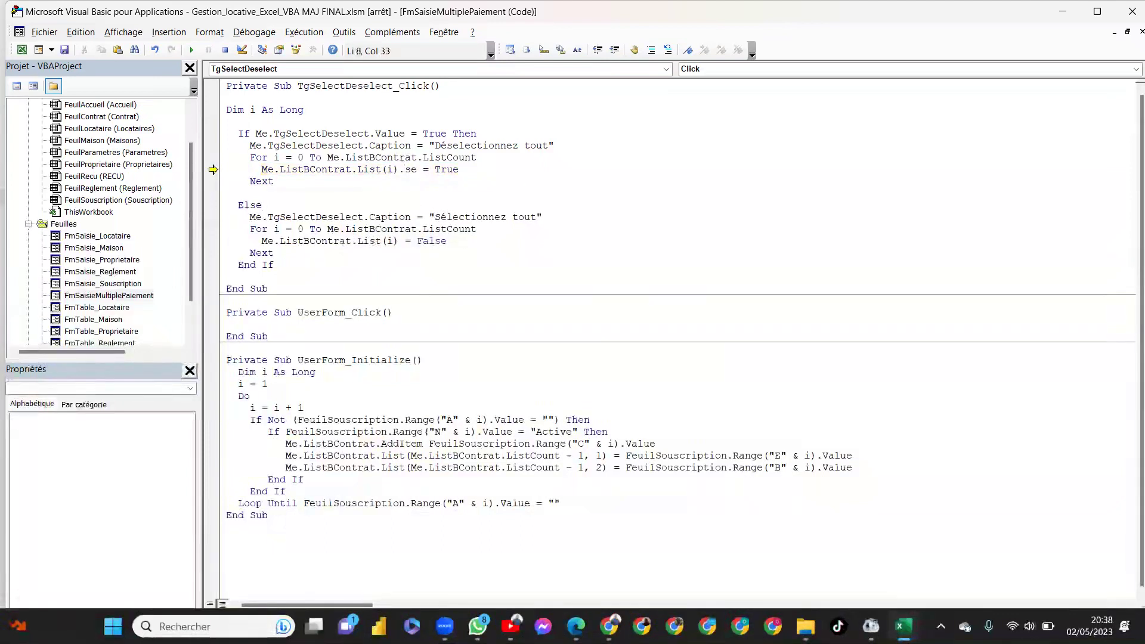
Reset the run, reopen the toggle code, and retype line 8 as ListBContrat.Selected(i)
click(225, 49)
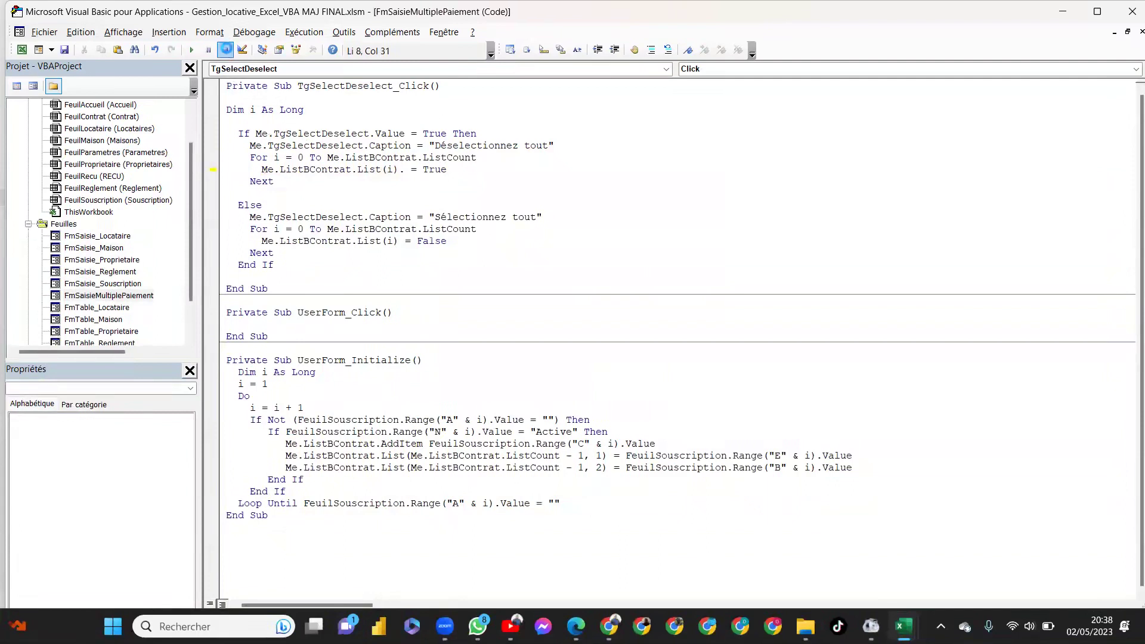
double_click(302, 484)
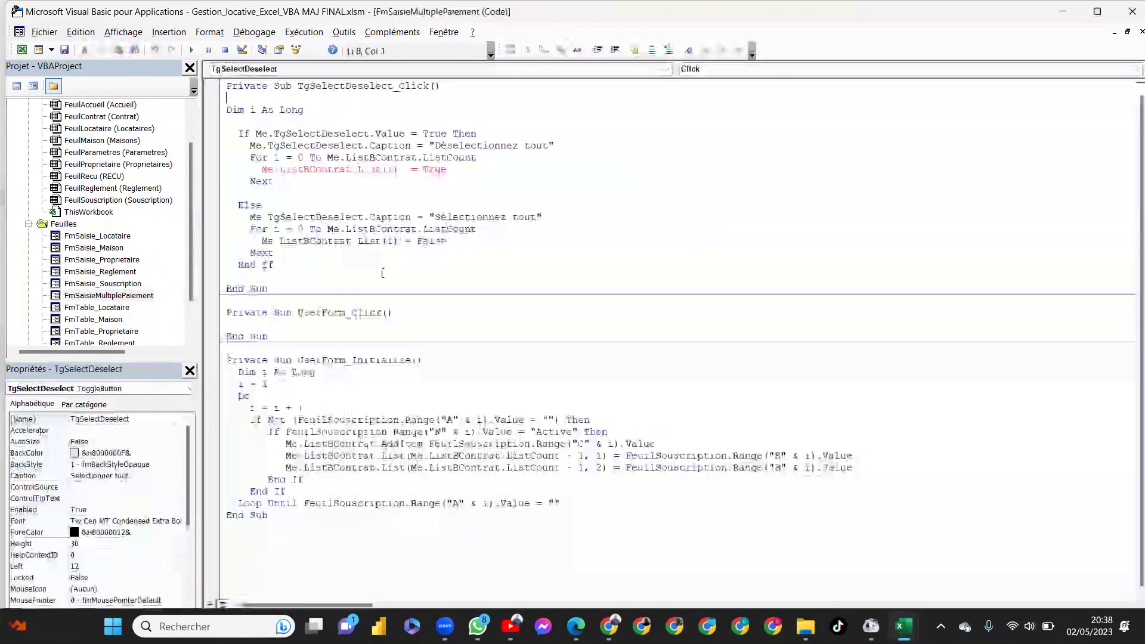
click(398, 171)
key(BackSpace)
key(BackSpace)
key(BackSpace)
key(BackSpace)
key(BackSpace)
key(BackSpace)
key(BackSpace)
text(l)
key(ctrl+space)
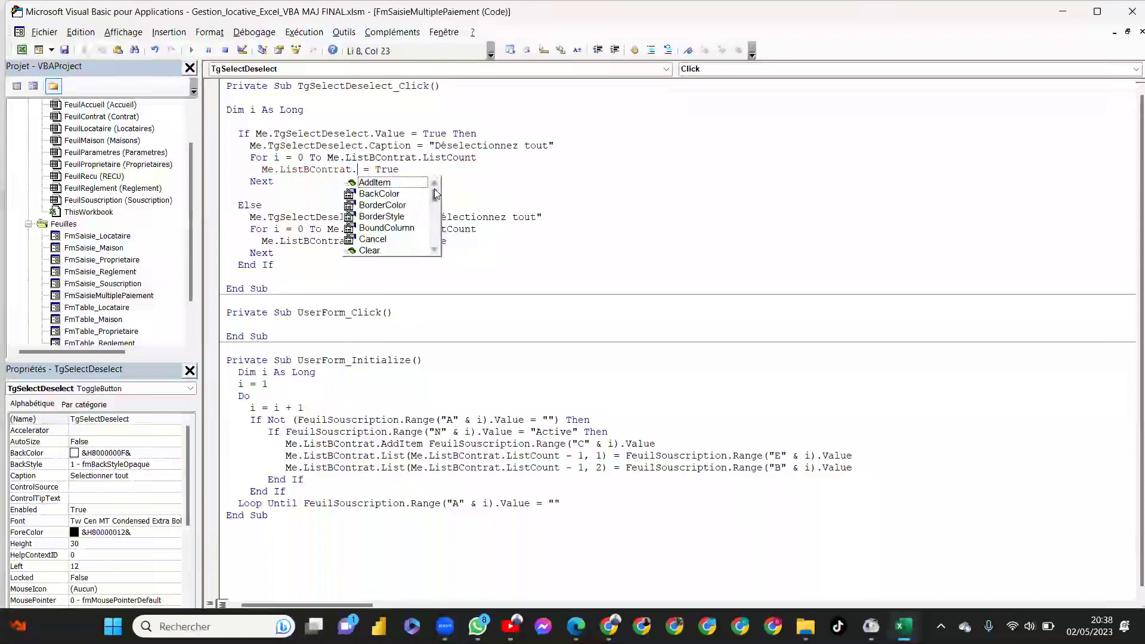
text(ist)
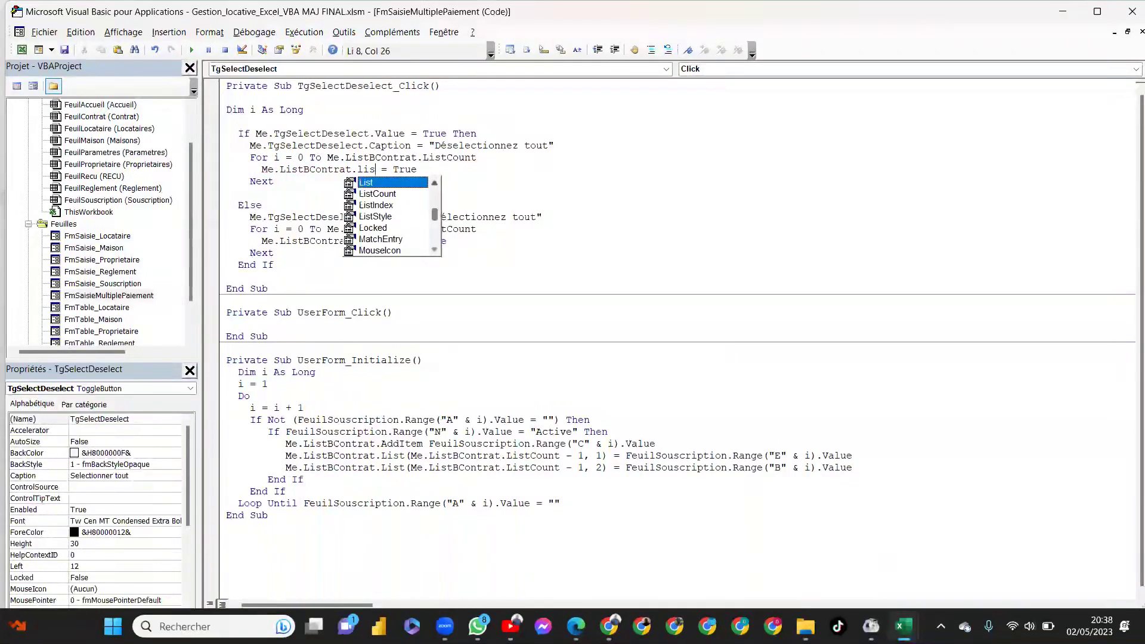
text(()
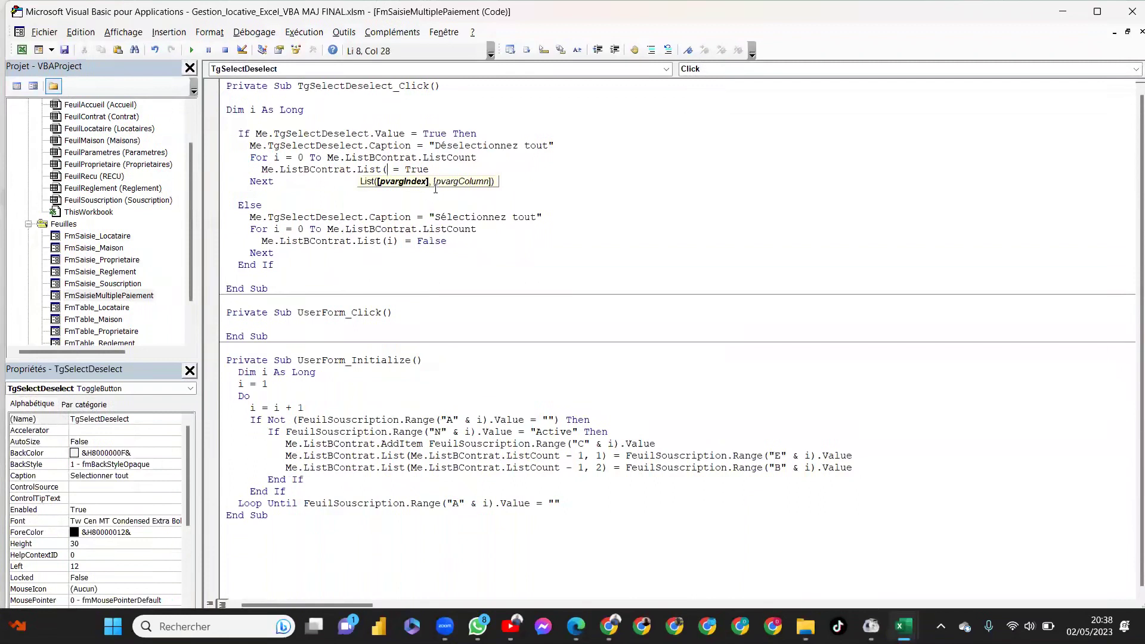
text(i)
text().ss)
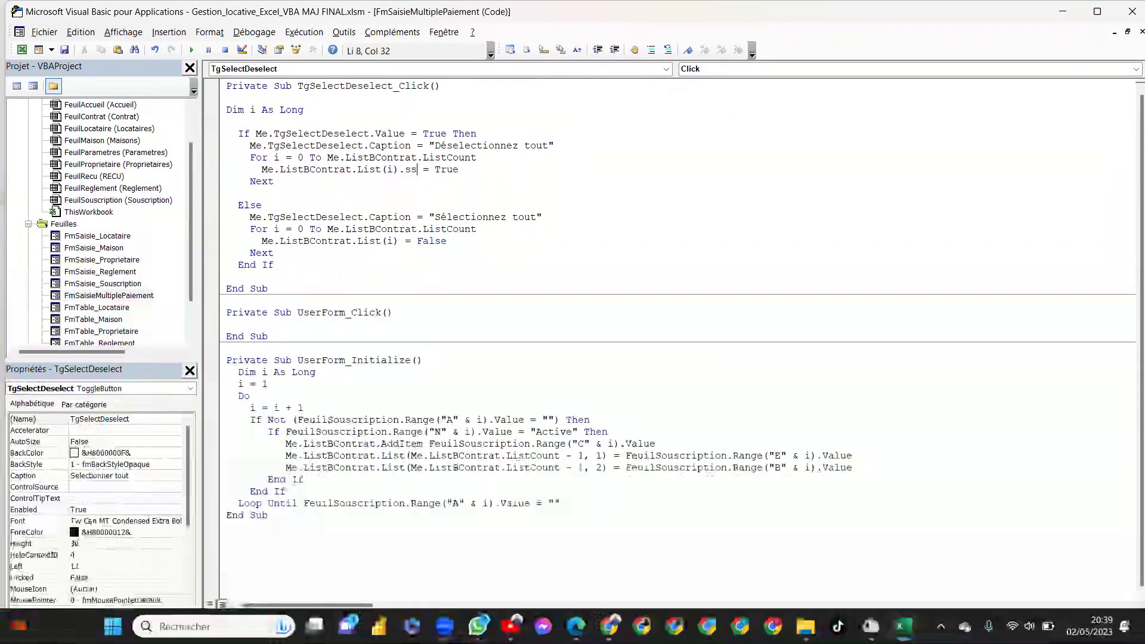
key(BackSpace)
key(BackSpace)
key(BackSpace)
key(BackSpace)
key(BackSpace)
key(BackSpace)
key(BackSpace)
key(BackSpace)
key(BackSpace)
key(BackSpace)
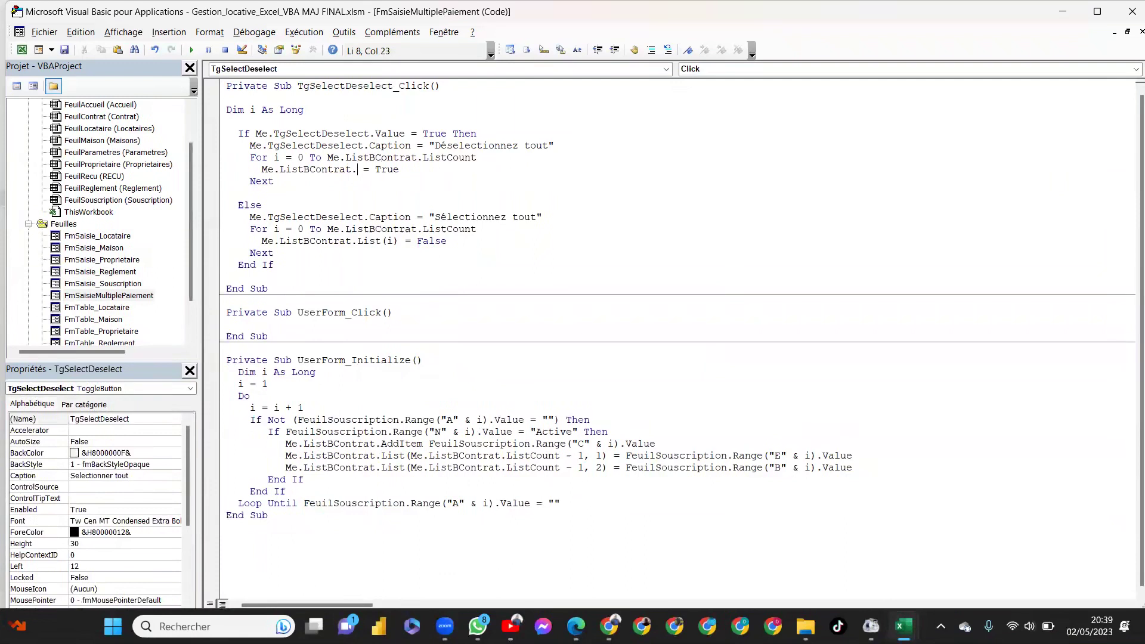
text(se)
key(BackSpace)
key(BackSpace)
key(BackSpace)
text(.se)
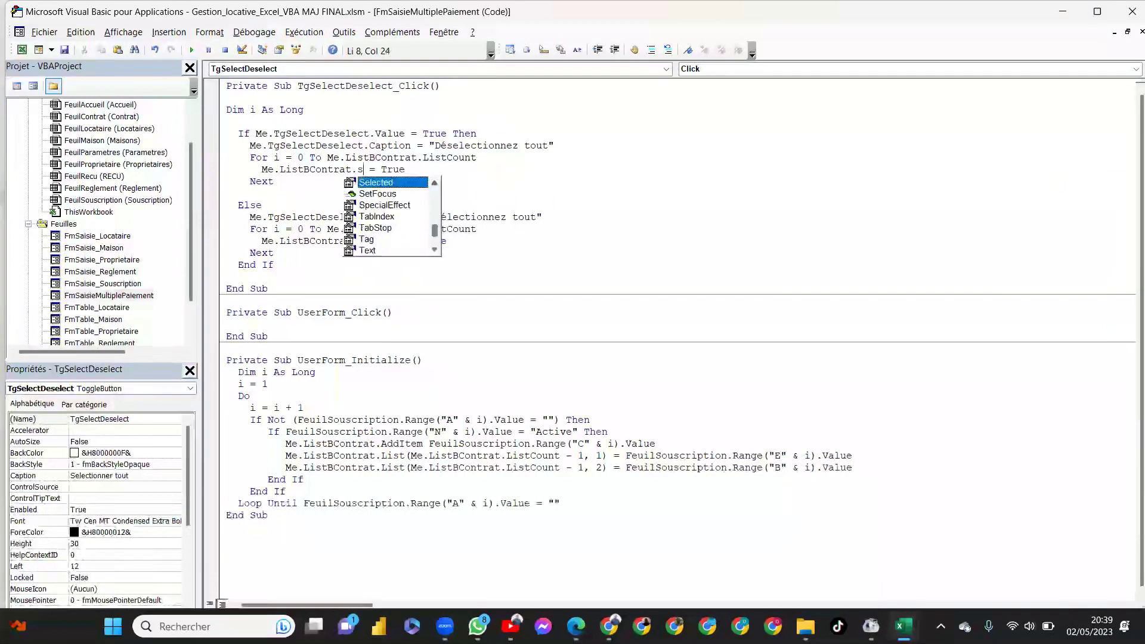
double_click(397, 181)
text(()
text(i)
text())
End both loops at ListCount - 1 and retype line 8 as Selected(i)
click(475, 205)
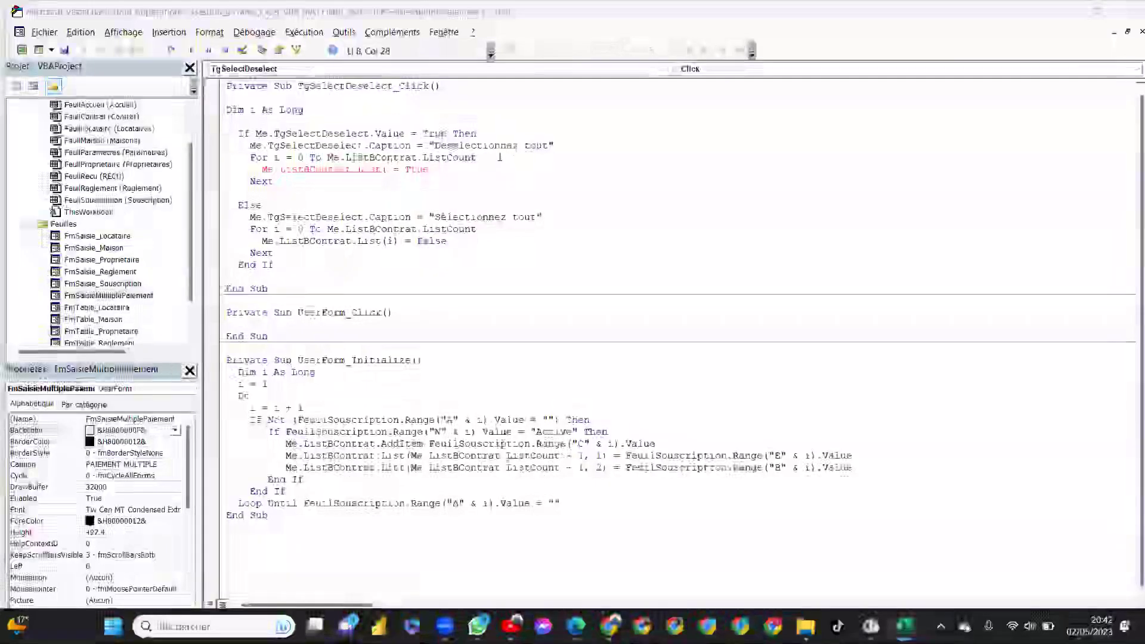
text(-1)
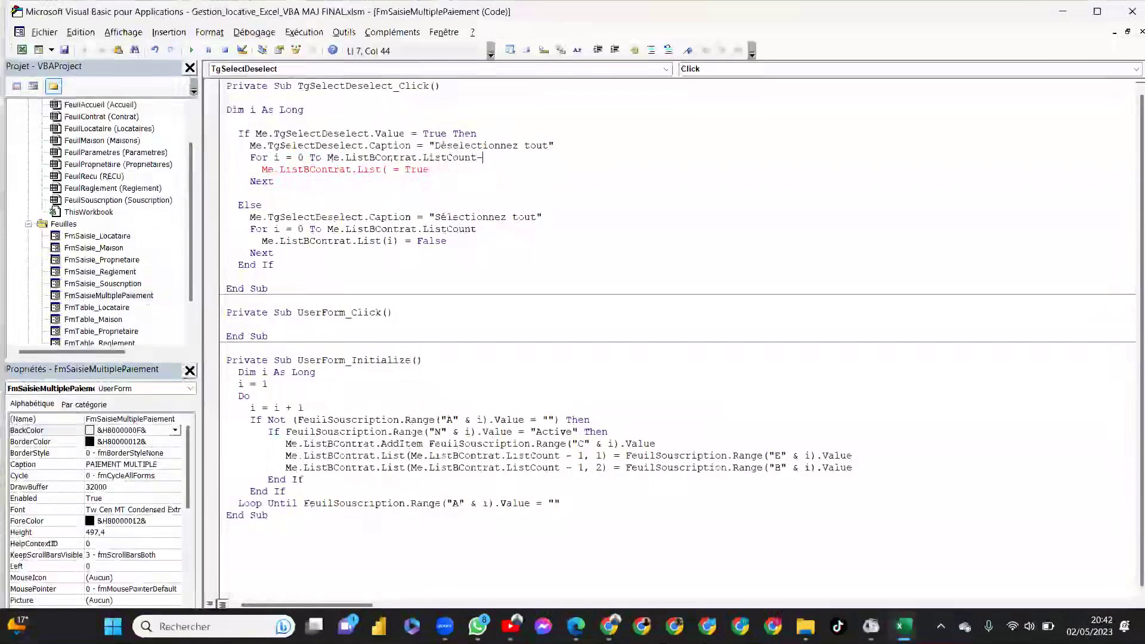
click(525, 229)
text(-1)
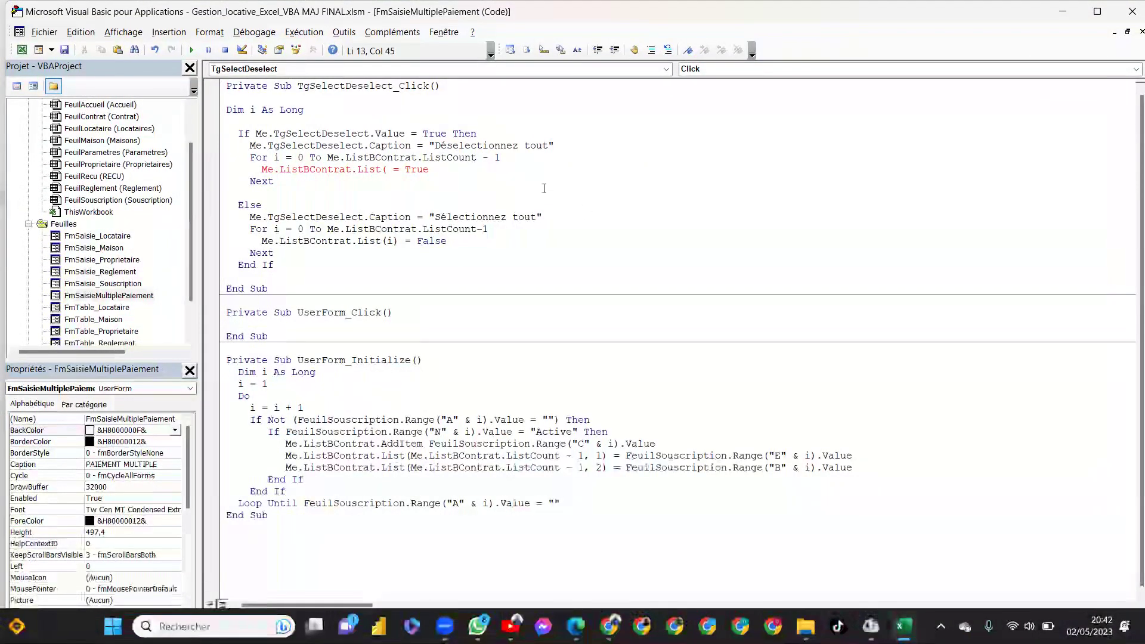
click(379, 170)
key(BackSpace)
key(BackSpace)
key(BackSpace)
key(BackSpace)
key(BackSpace)
key(BackSpace)
text(select)
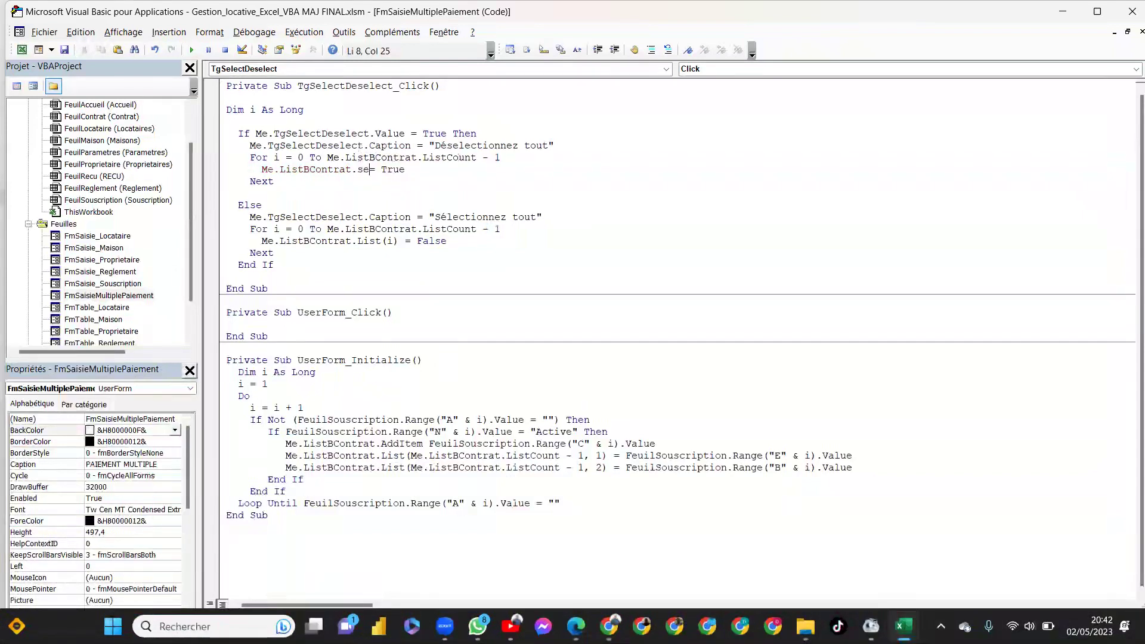
text(ed()
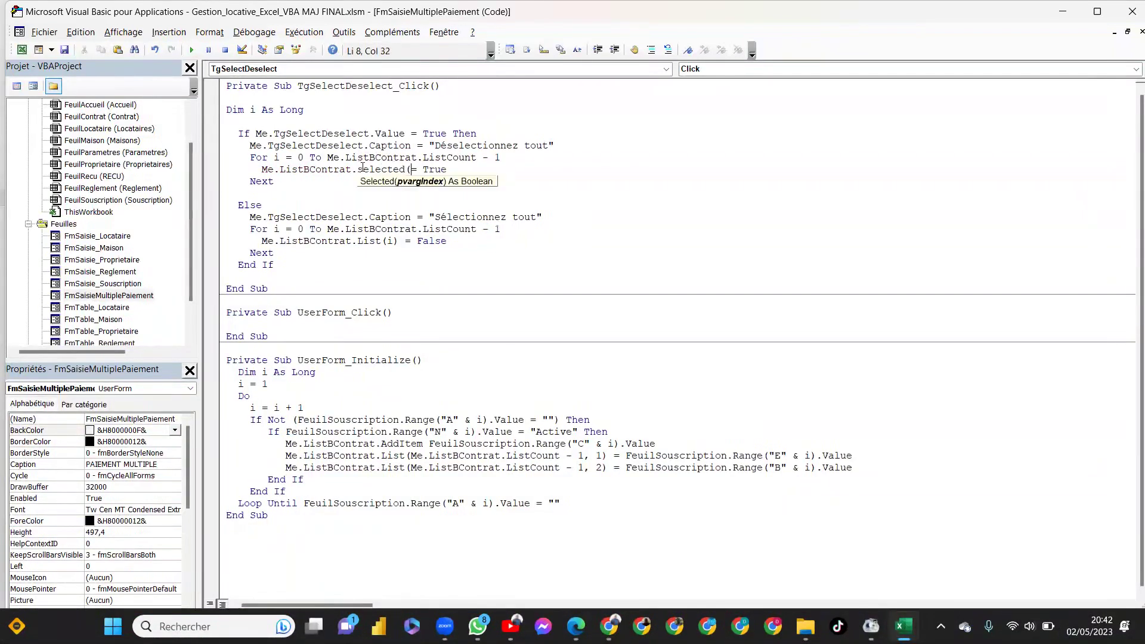
text(i))
click(400, 229)
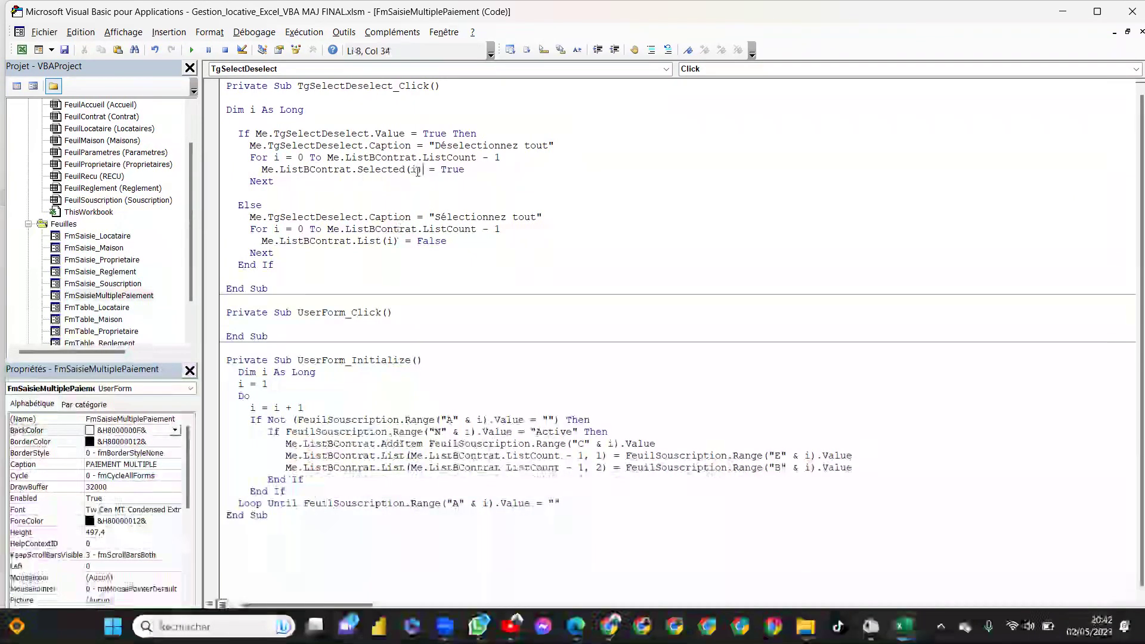
Replace List(i) in the Else loop with Selected(i), then run the userform with F5
drag(421, 170, 357, 171)
key(ctrl+c)
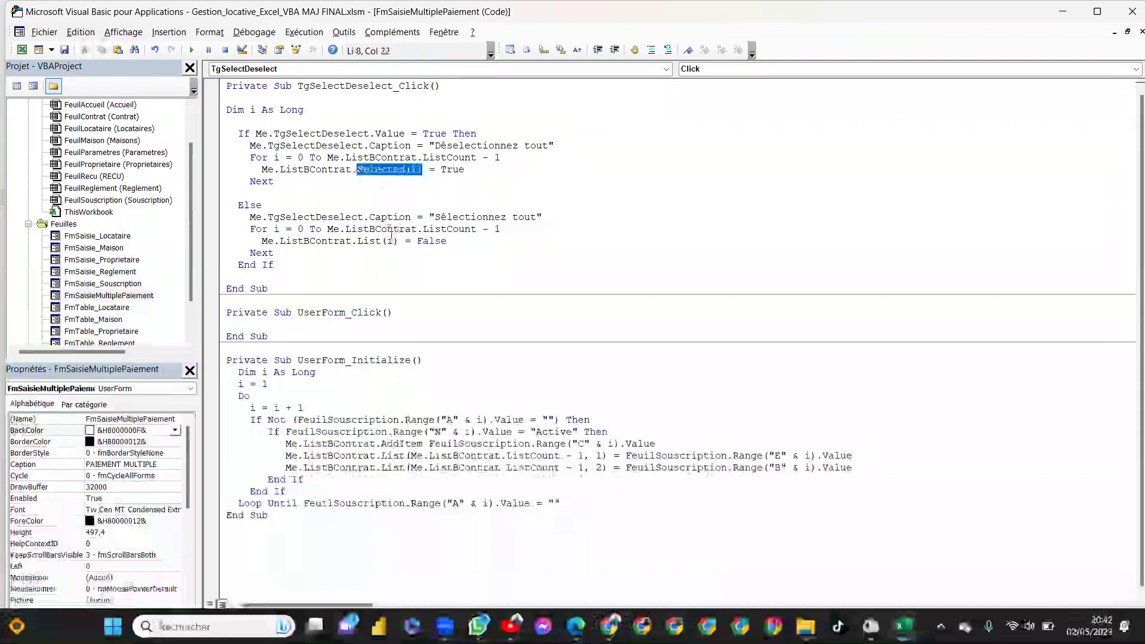
drag(397, 241, 357, 241)
key(ctrl+v)
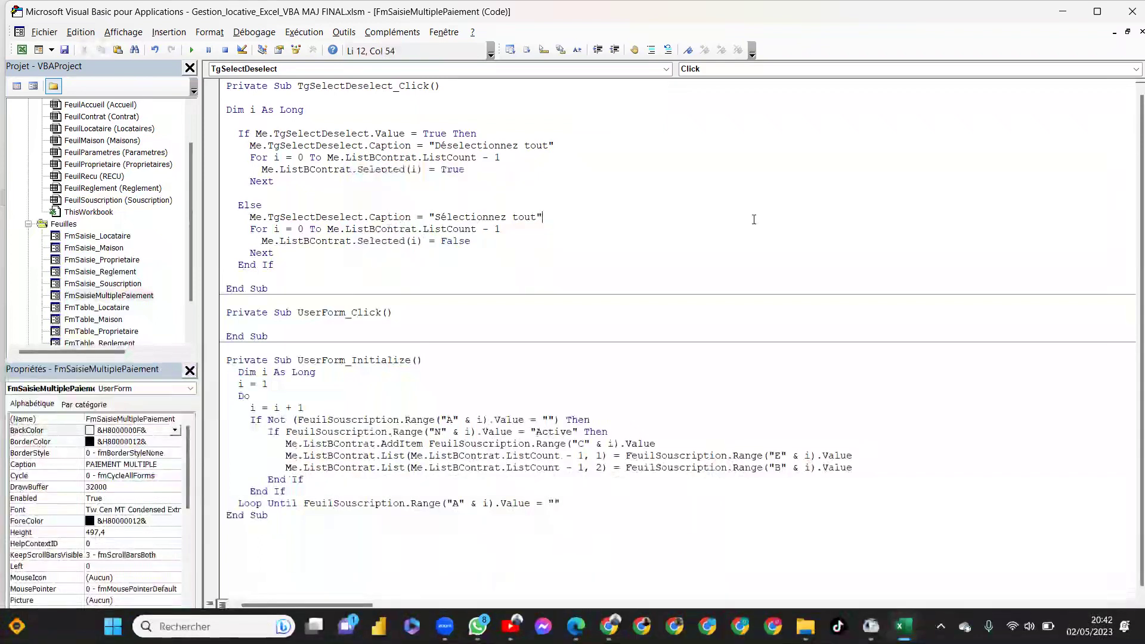
click(748, 215)
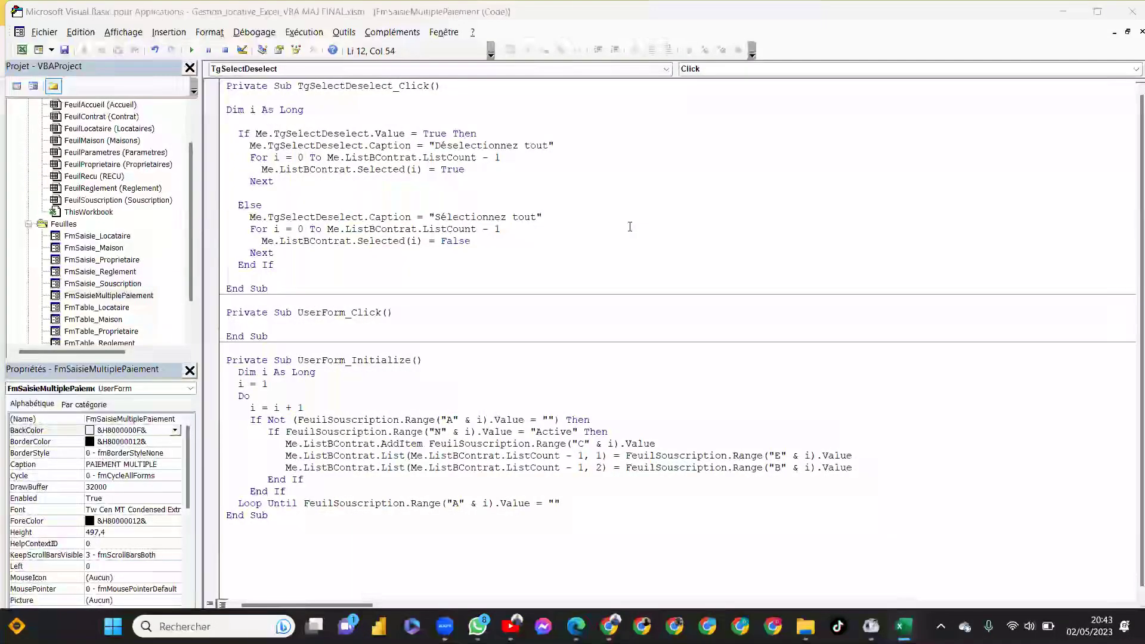
click(606, 205)
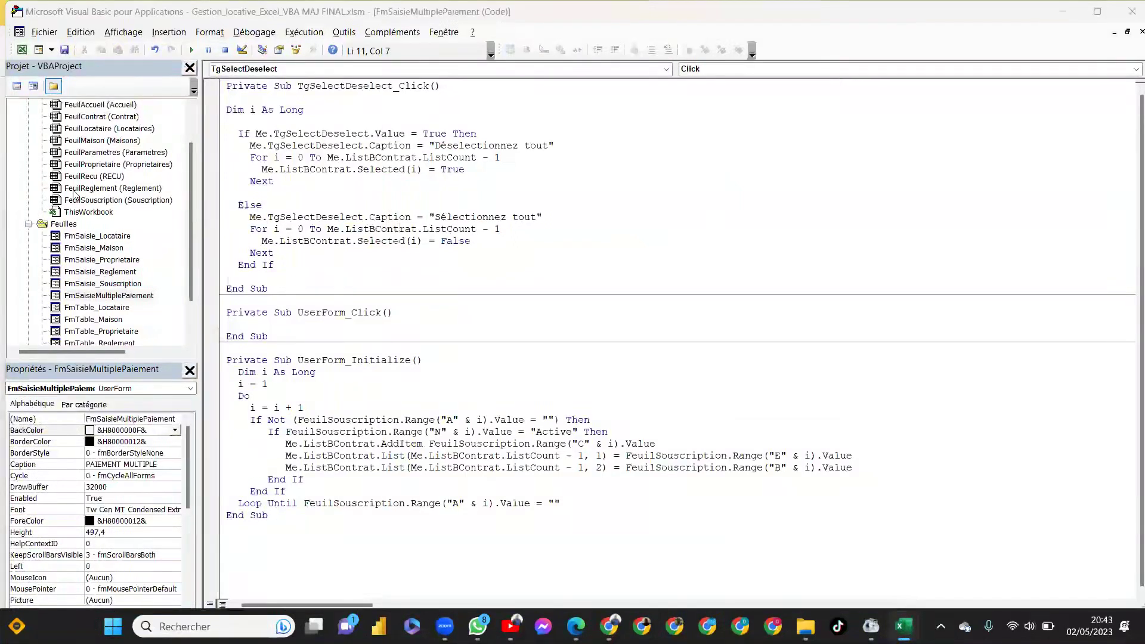
key(F5)
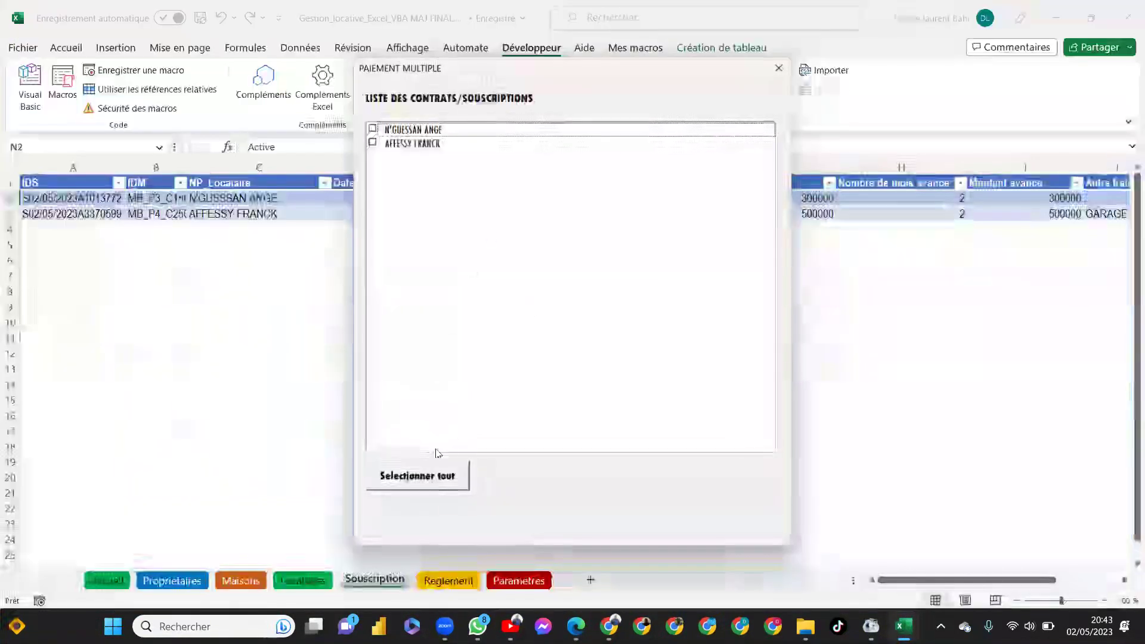
Close the test run and set the contract list's ColumnCount to 3
click(438, 471)
click(778, 67)
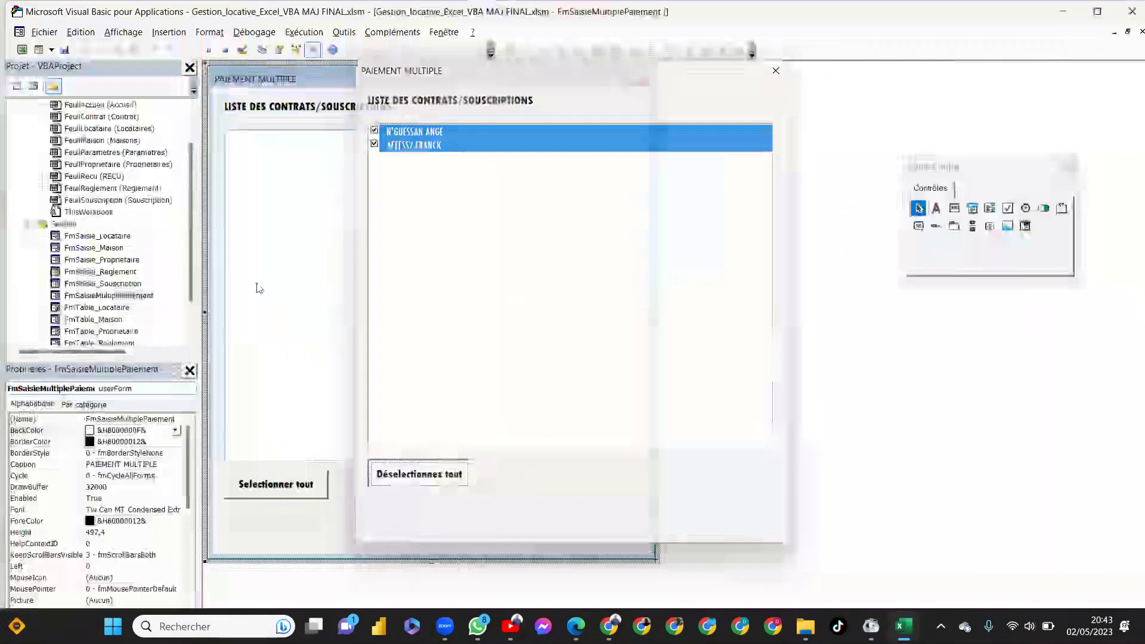
click(391, 442)
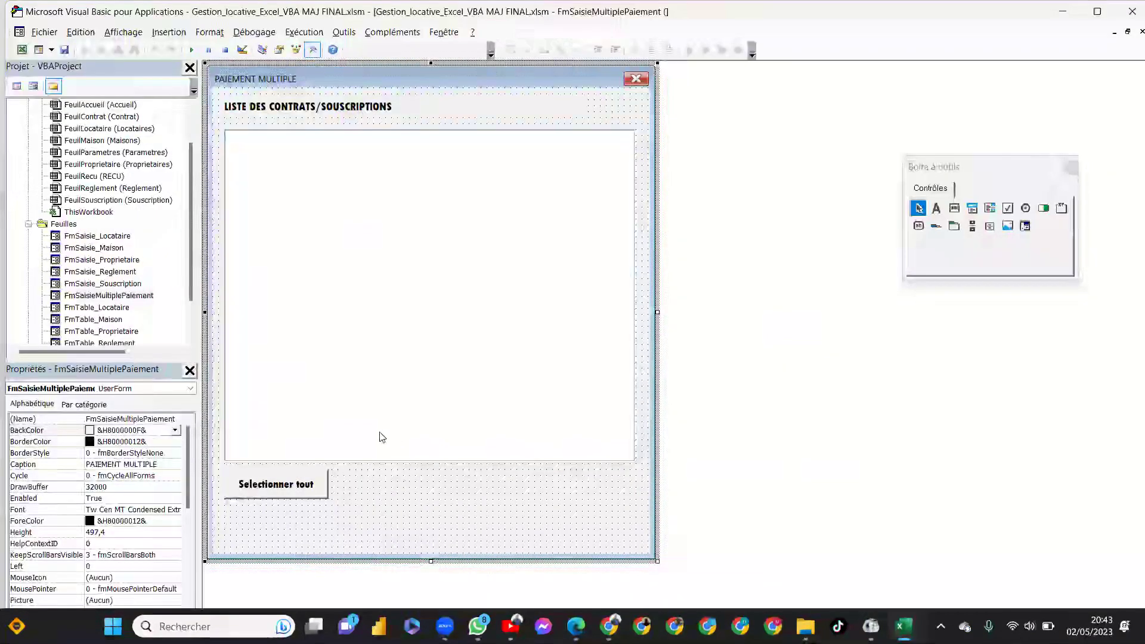
double_click(84, 475)
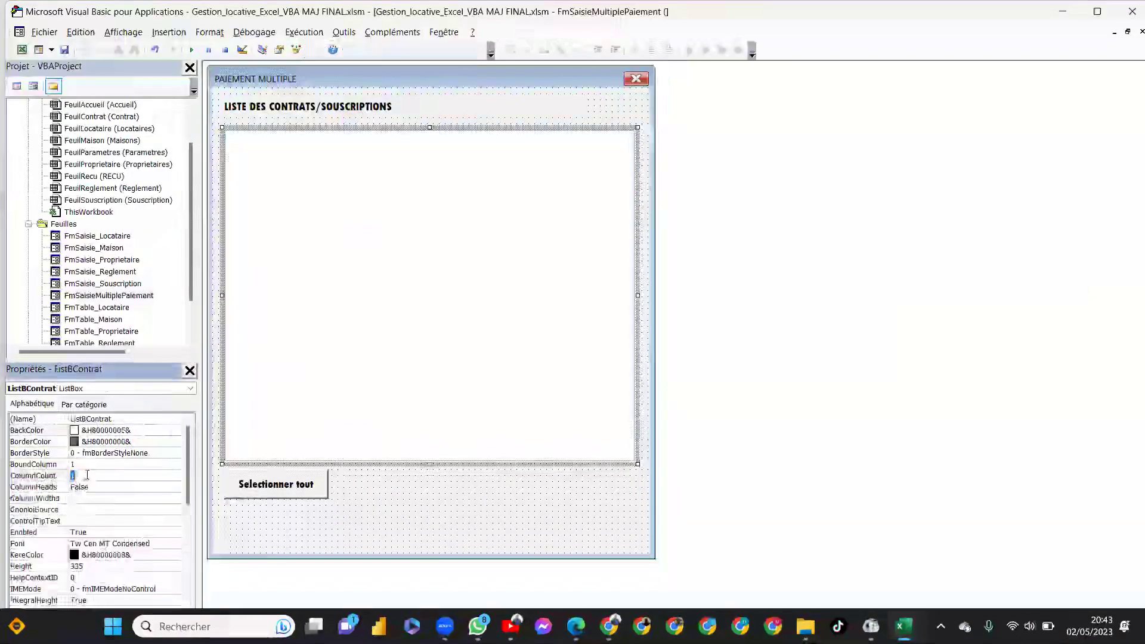
click(400, 508)
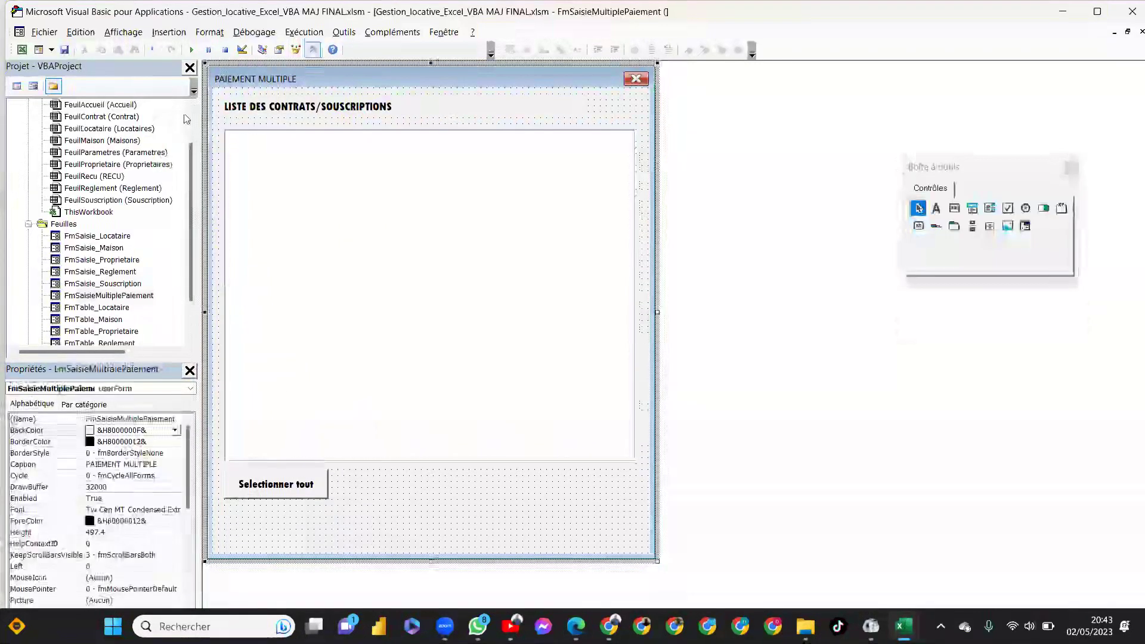
Run the form and toggle Selectionner tout several times to test the three-column list
click(191, 50)
click(437, 484)
click(439, 485)
click(440, 486)
click(441, 486)
click(441, 485)
click(441, 485)
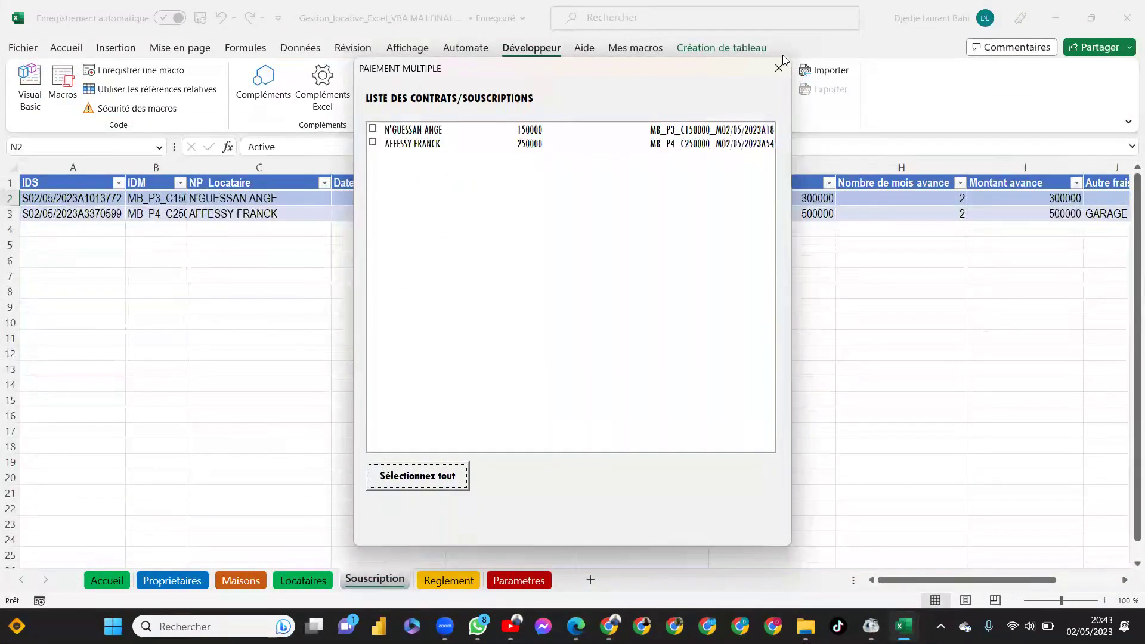
click(779, 68)
Set the list's ColumnHeads to True and move the list and Selectionner tout button slightly lower
click(528, 290)
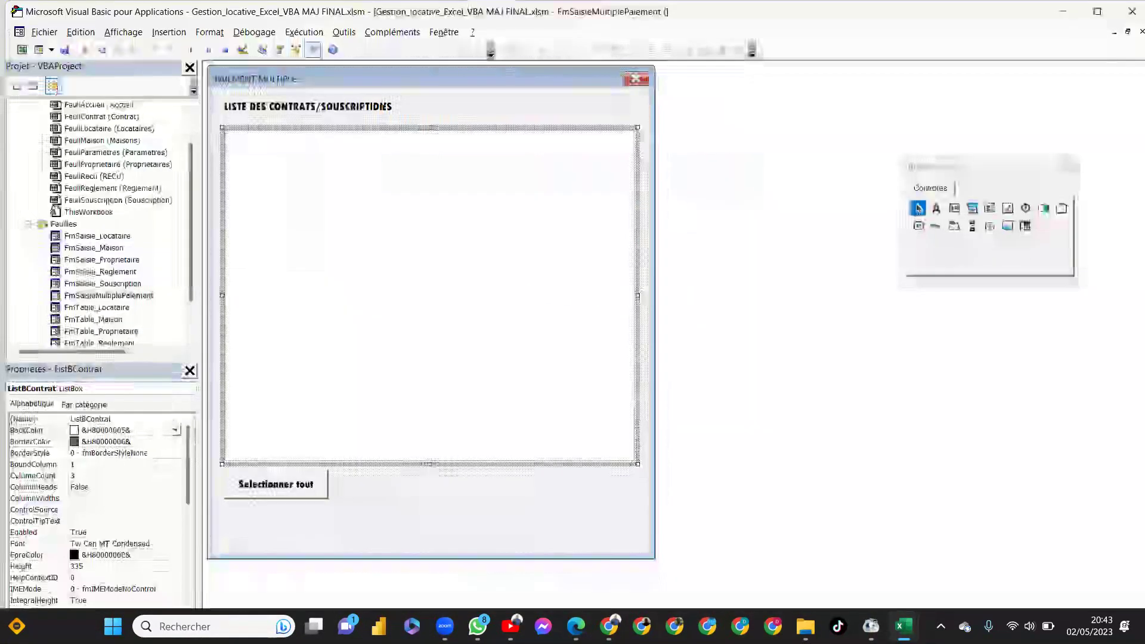
double_click(117, 489)
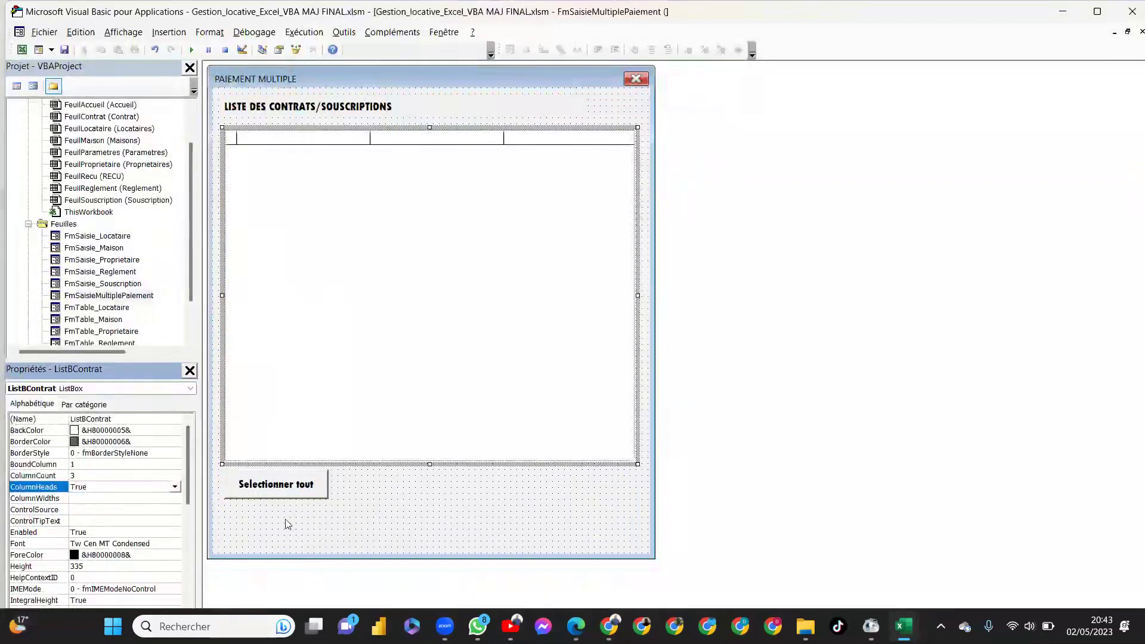
drag(286, 484, 294, 496)
click(367, 463)
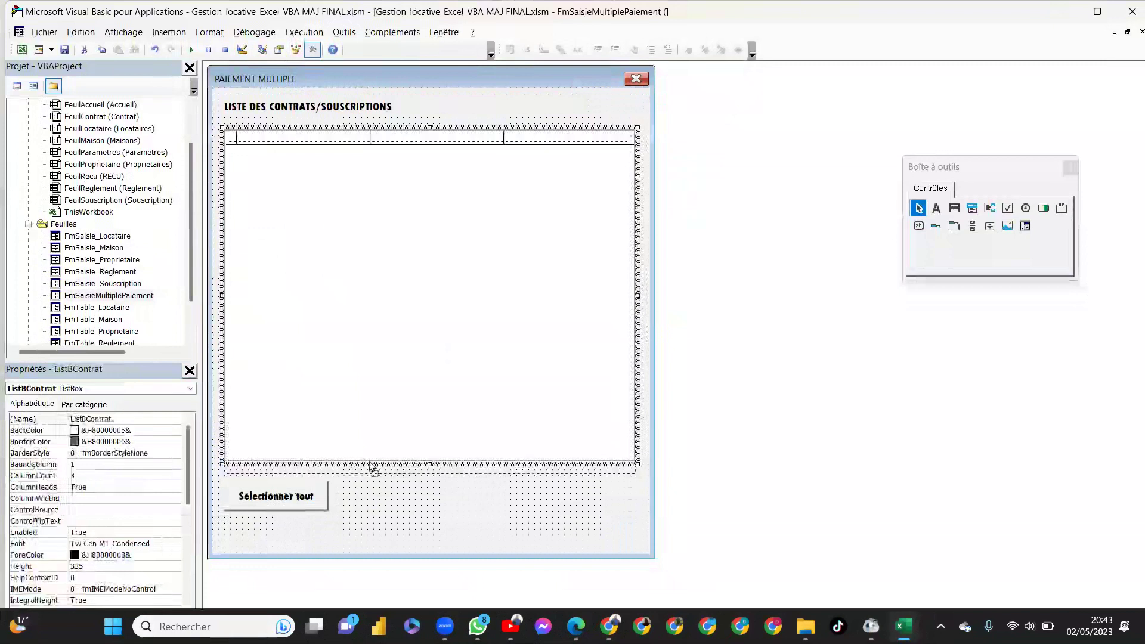
drag(370, 462, 371, 473)
click(454, 511)
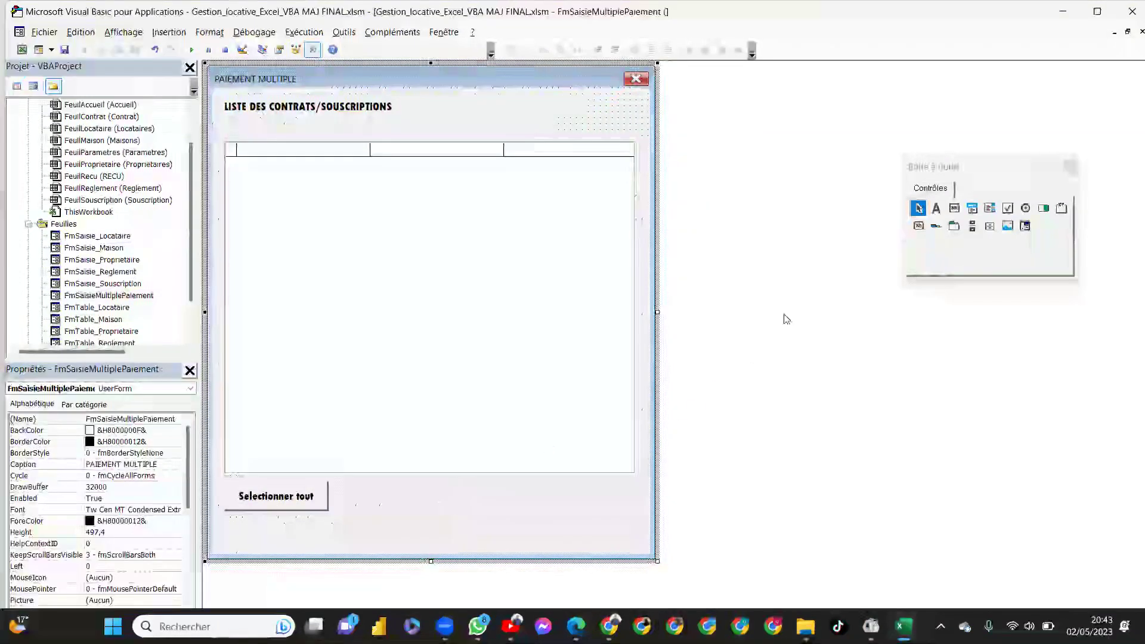
click(936, 208)
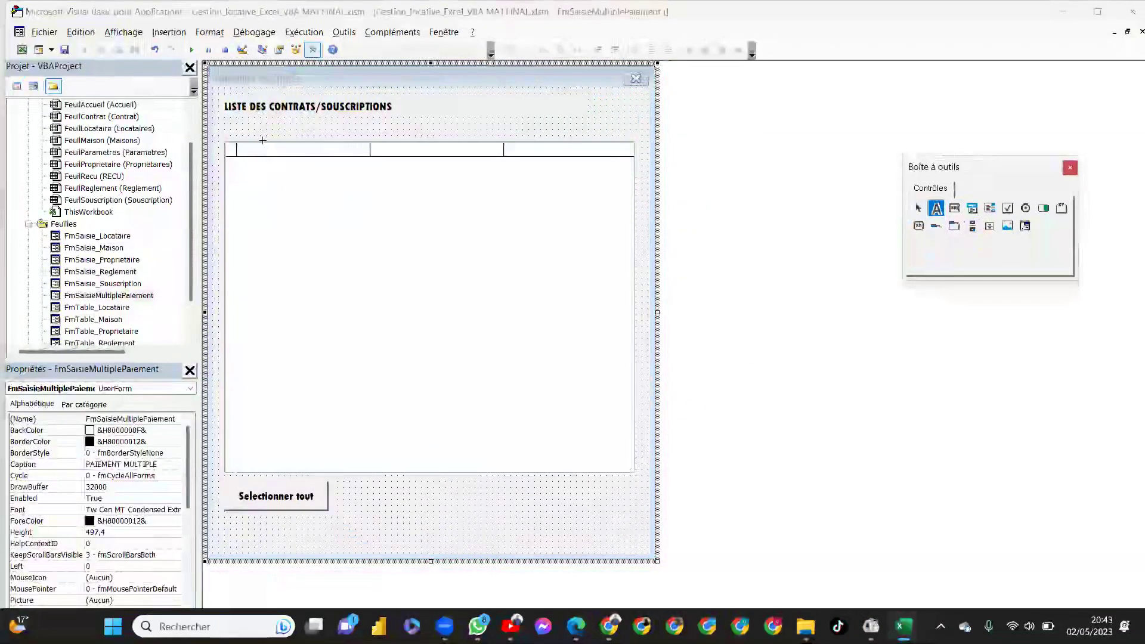
Draw a header label above the list's first column with a Raised SpecialEffect
mouse_move(222, 121)
mouse_down()
mouse_move(297, 143)
mouse_move(371, 138)
mouse_up()
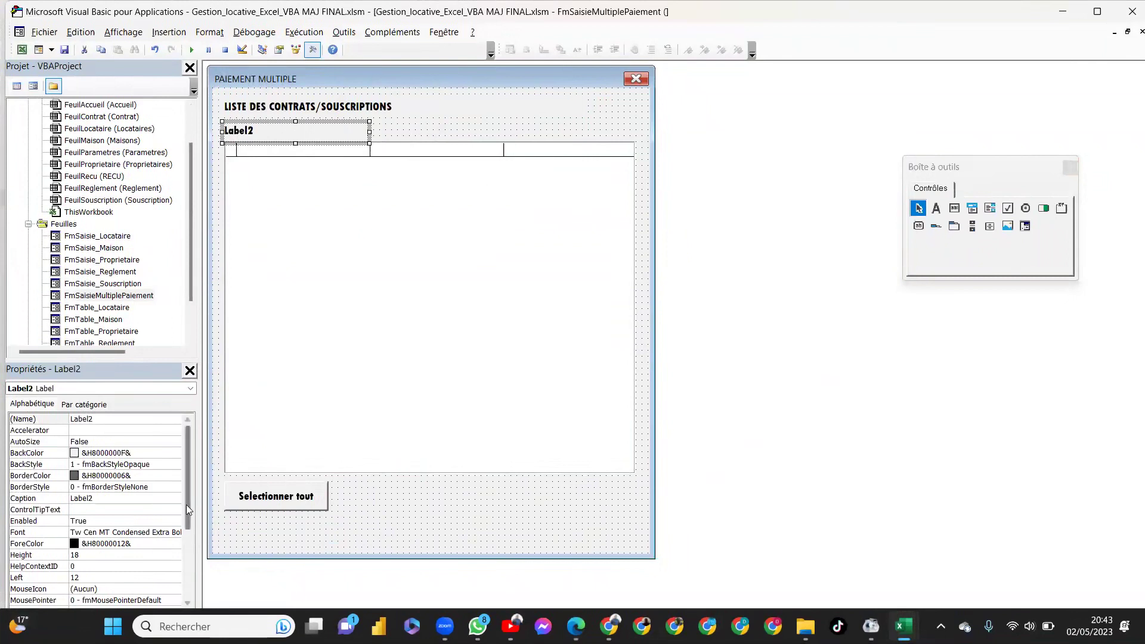
drag(187, 503, 186, 583)
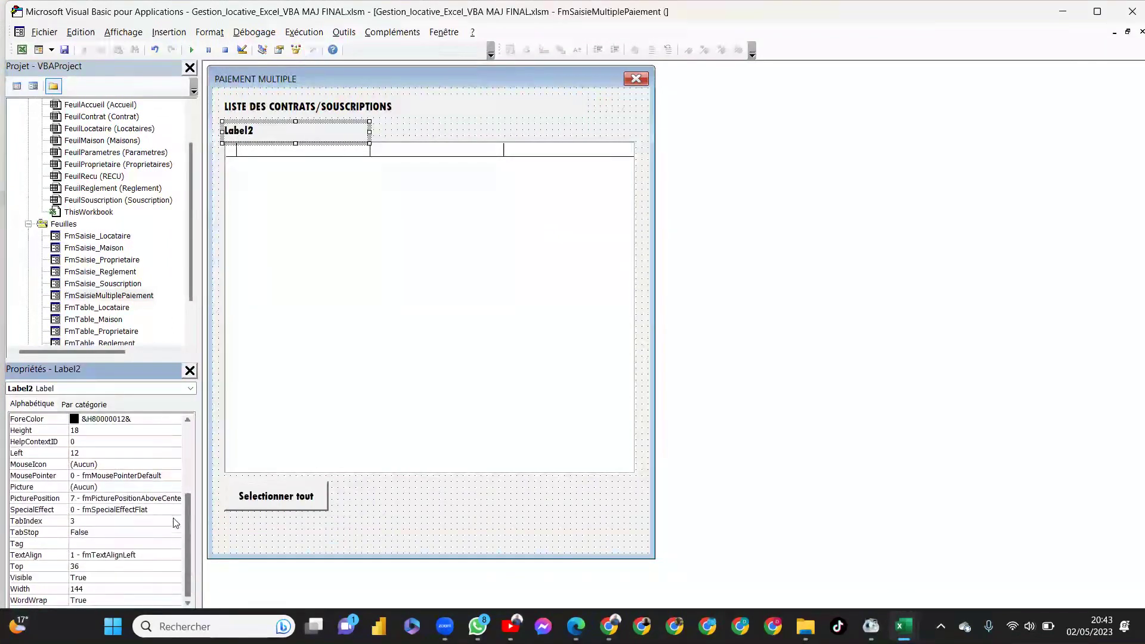
click(175, 510)
click(175, 509)
click(138, 532)
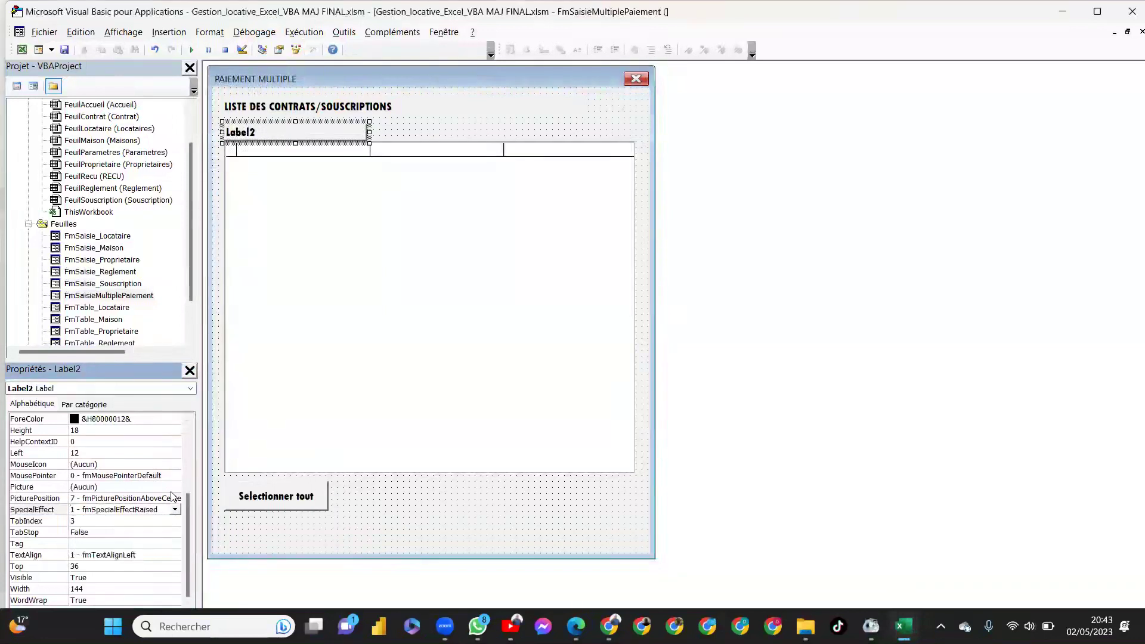
Give the label the condensed Tw Cen MT font style
scroll(160, 465, up, 4)
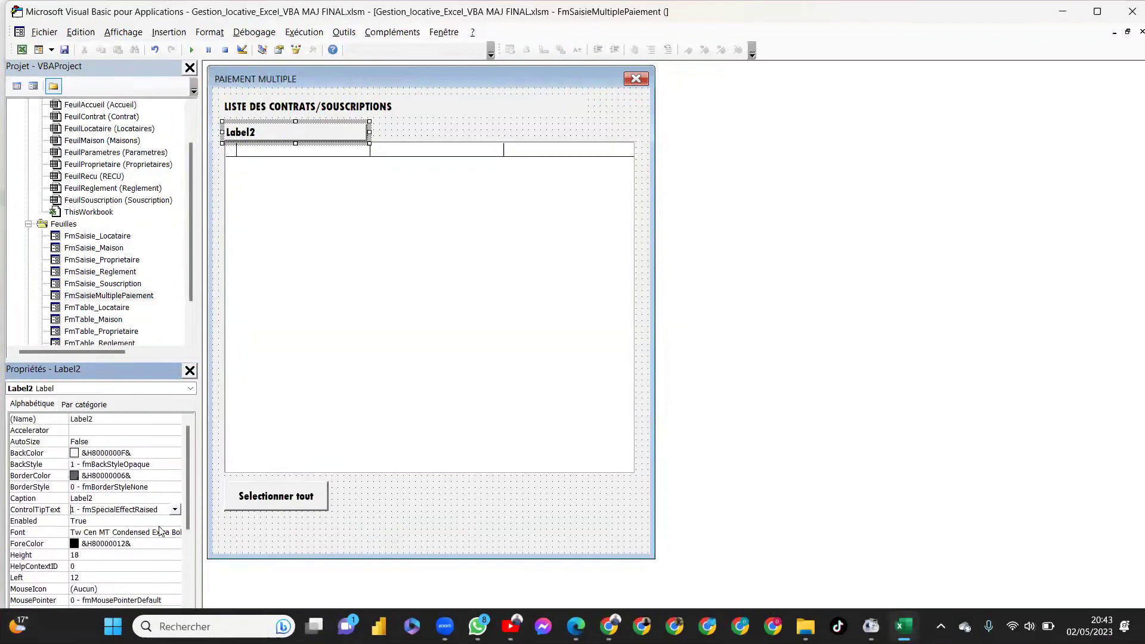
click(180, 533)
click(177, 533)
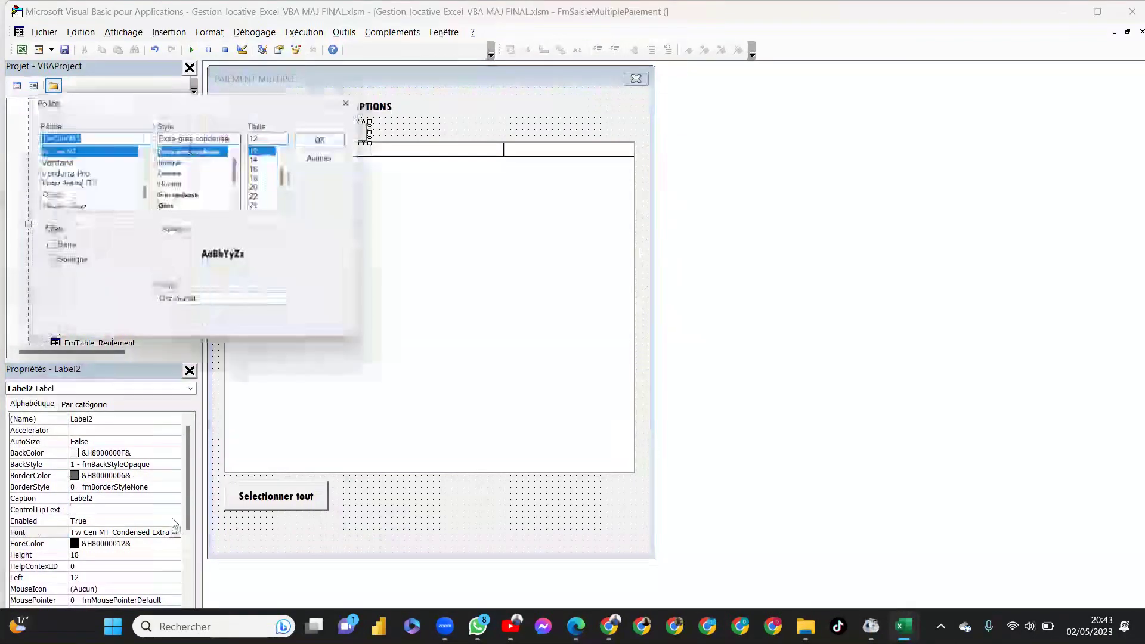
click(194, 173)
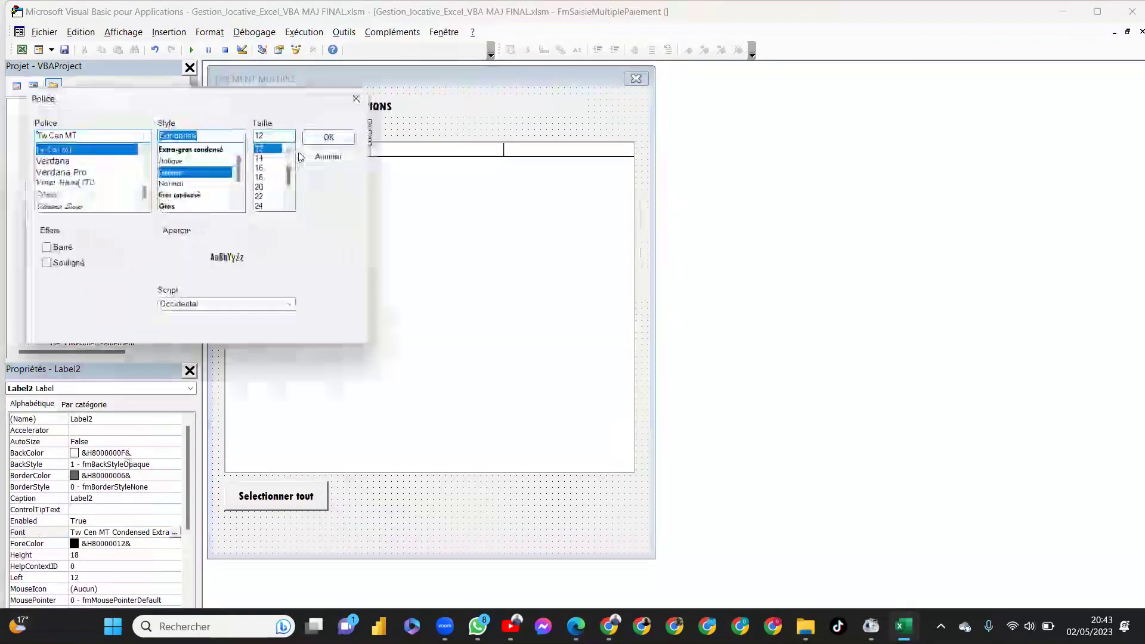
click(322, 140)
Change the label caption to 'Nom et prenoms du locataire'
click(231, 132)
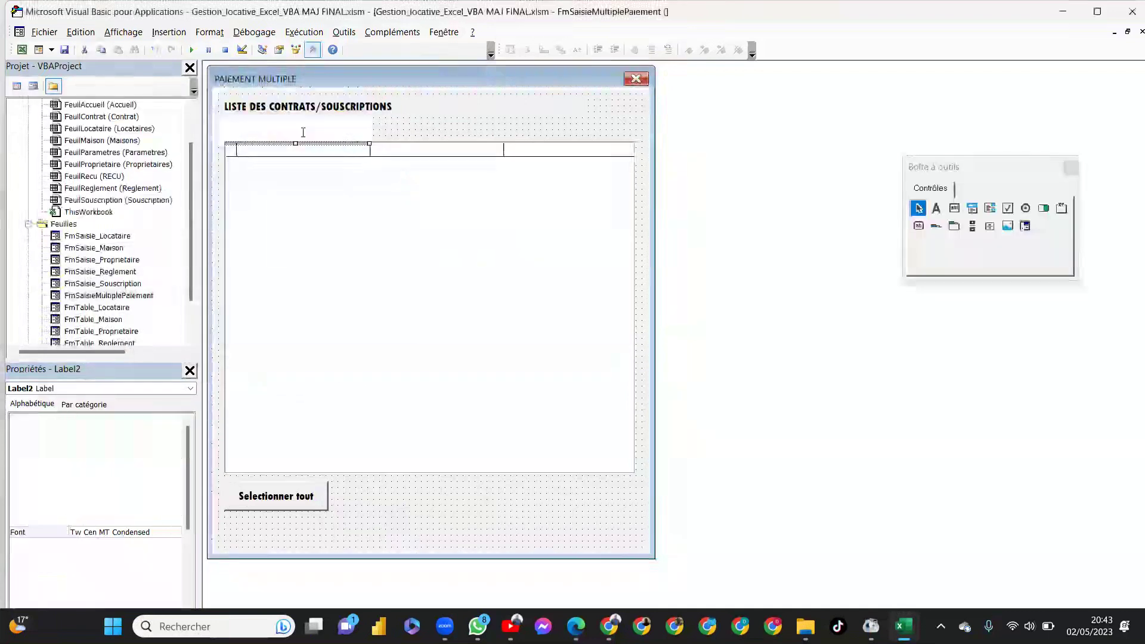
double_click(231, 132)
text(Nom et prenoms du locataire)
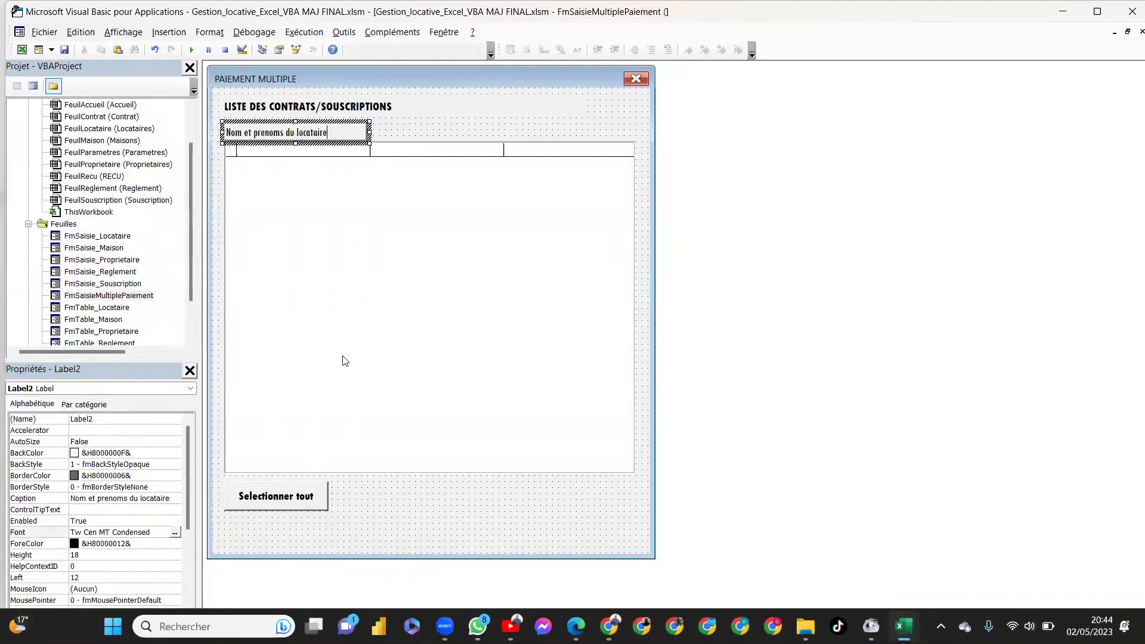
click(508, 487)
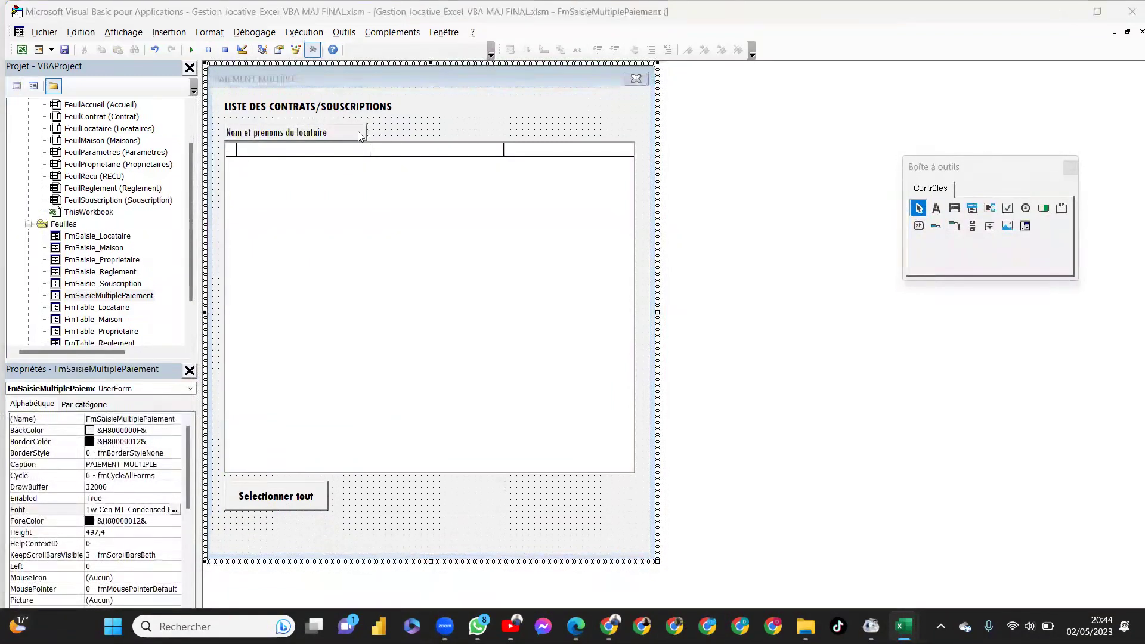
Place a header copy over the second column, narrow it, and caption it 'Montant du loyer'
drag(358, 131, 428, 136)
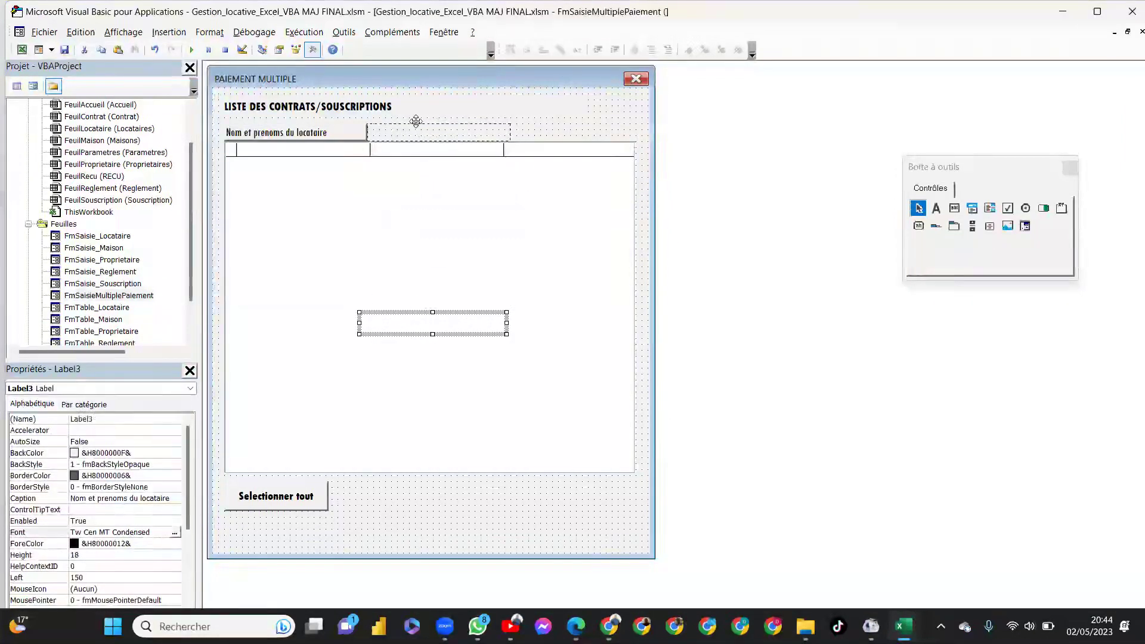
drag(409, 311, 418, 121)
drag(505, 131, 350, 144)
click(497, 136)
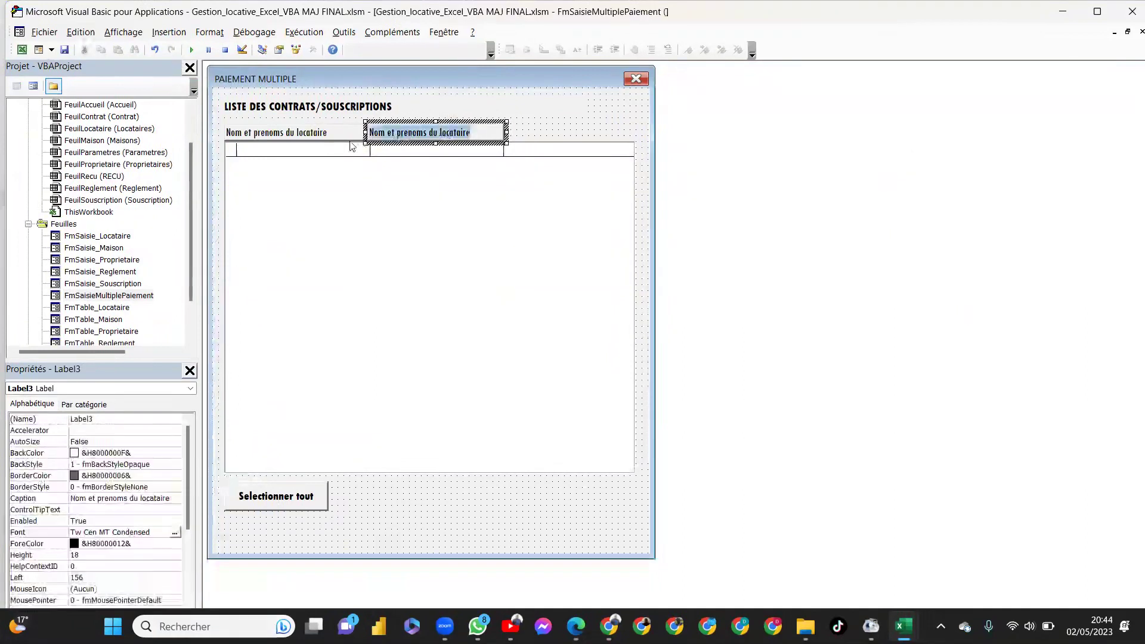
text(Montant)
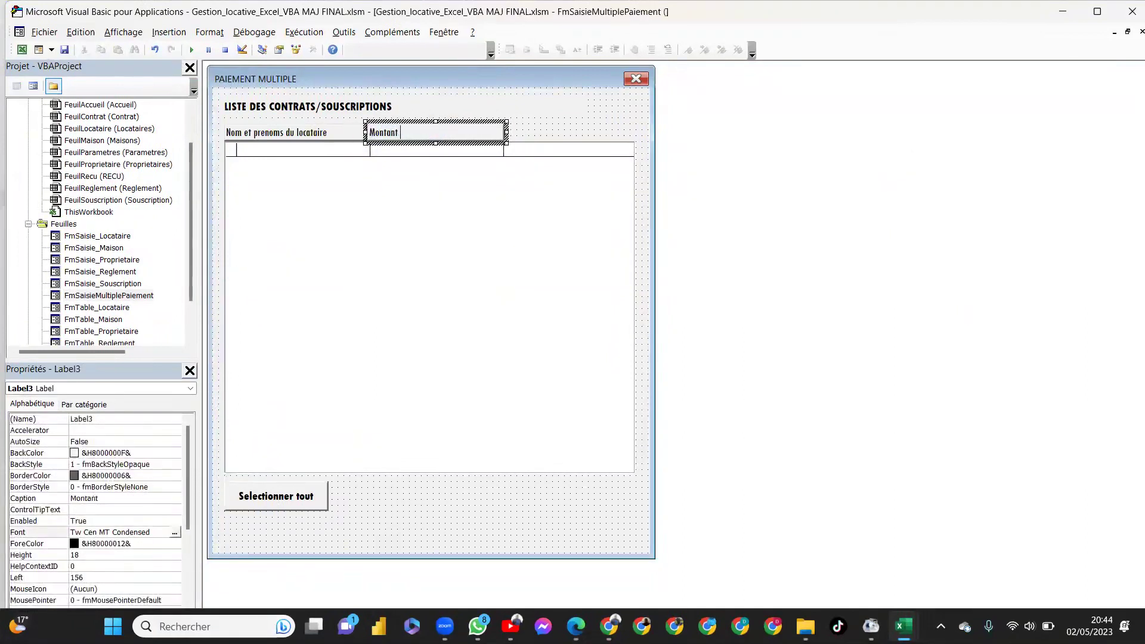
text(yer)
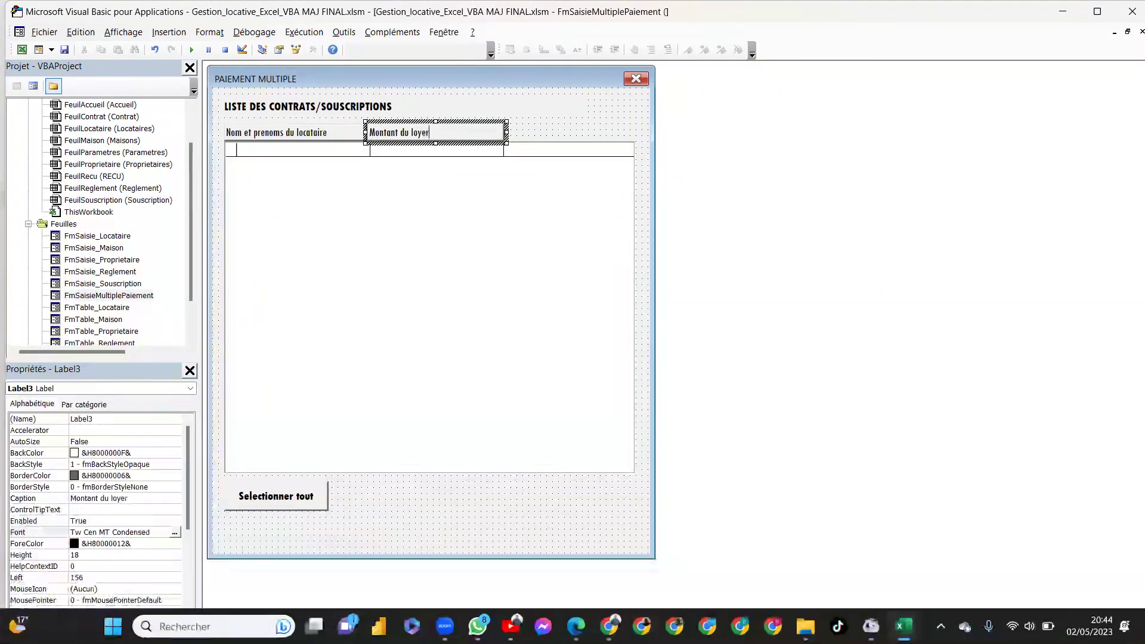
click(543, 132)
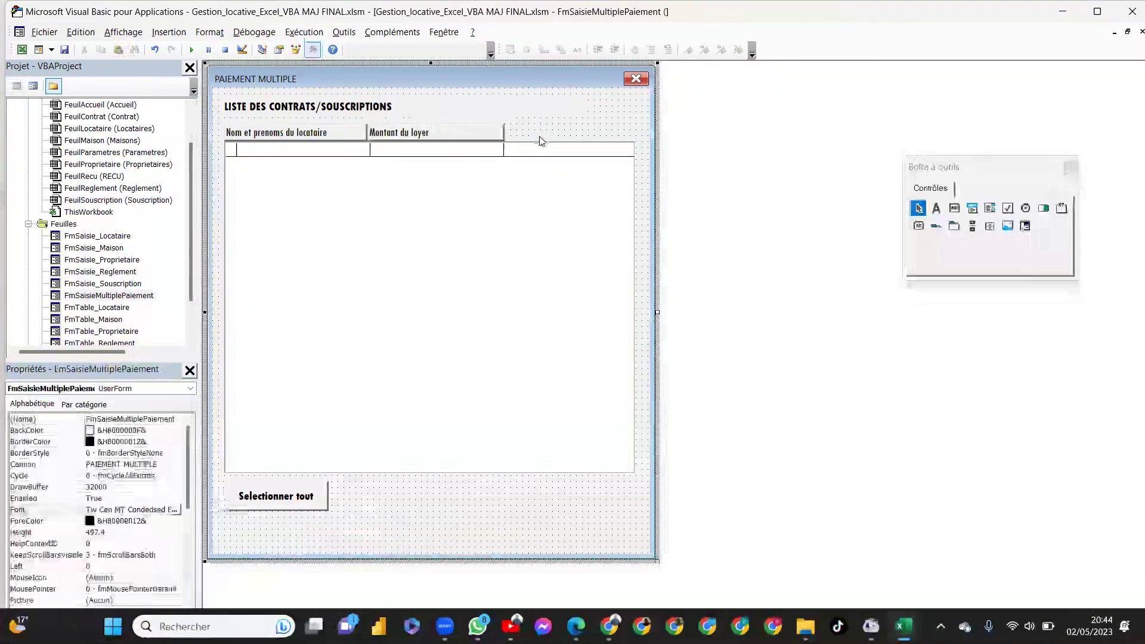
Paste another header copy over the third column captioned 'Code du bien'
key(ctrl+v)
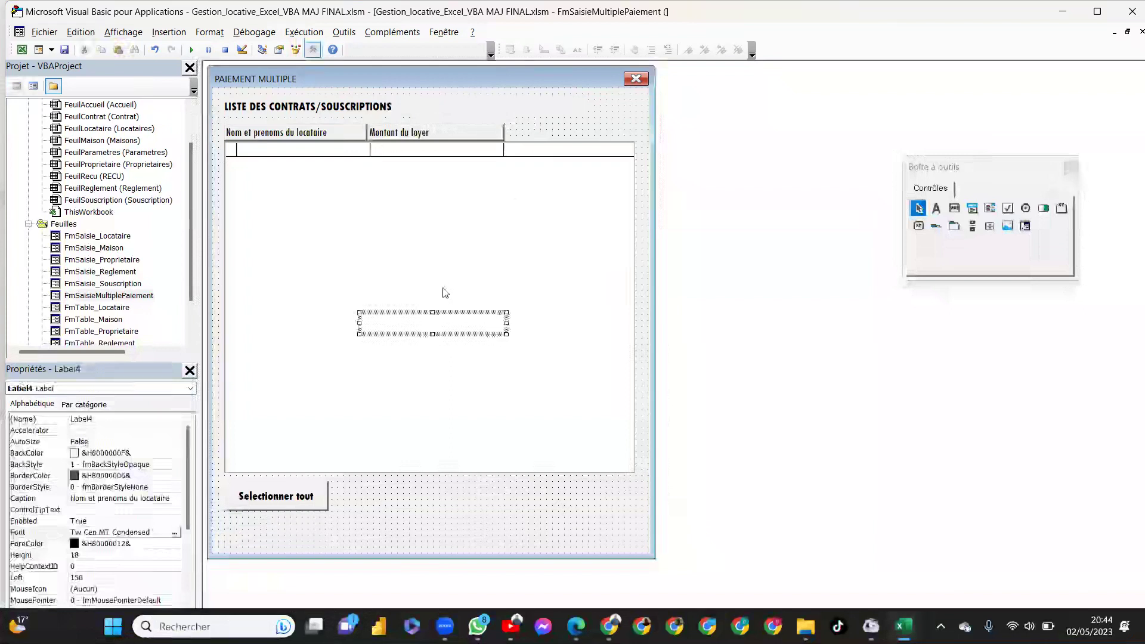
mouse_move(446, 316)
mouse_down()
mouse_move(581, 127)
mouse_move(638, 132)
mouse_up()
click(566, 132)
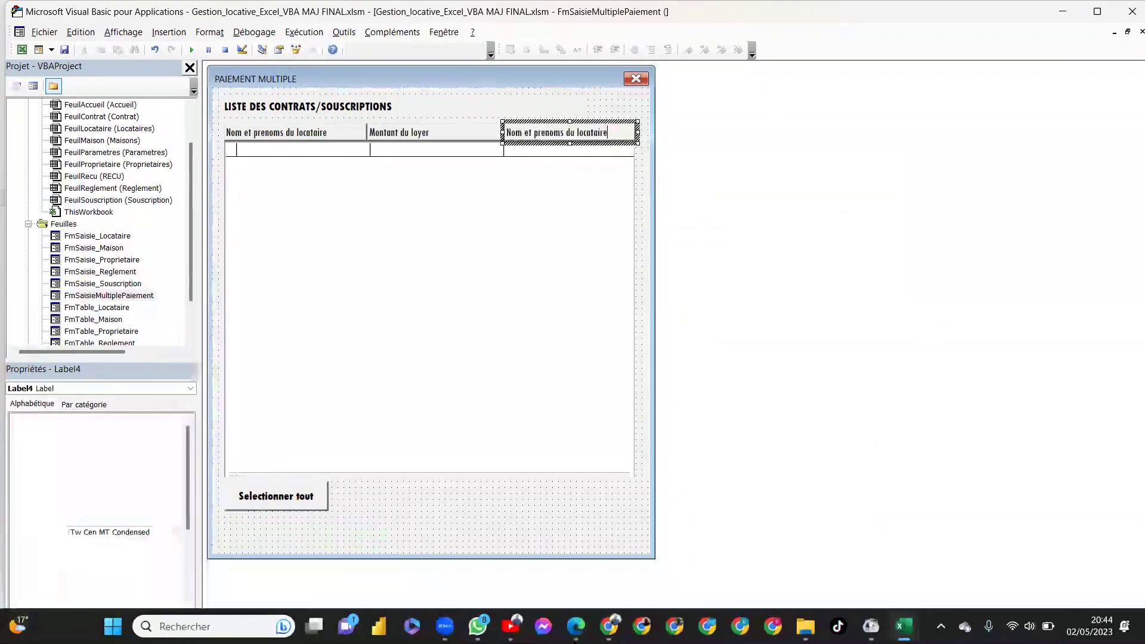
text(Code du bien)
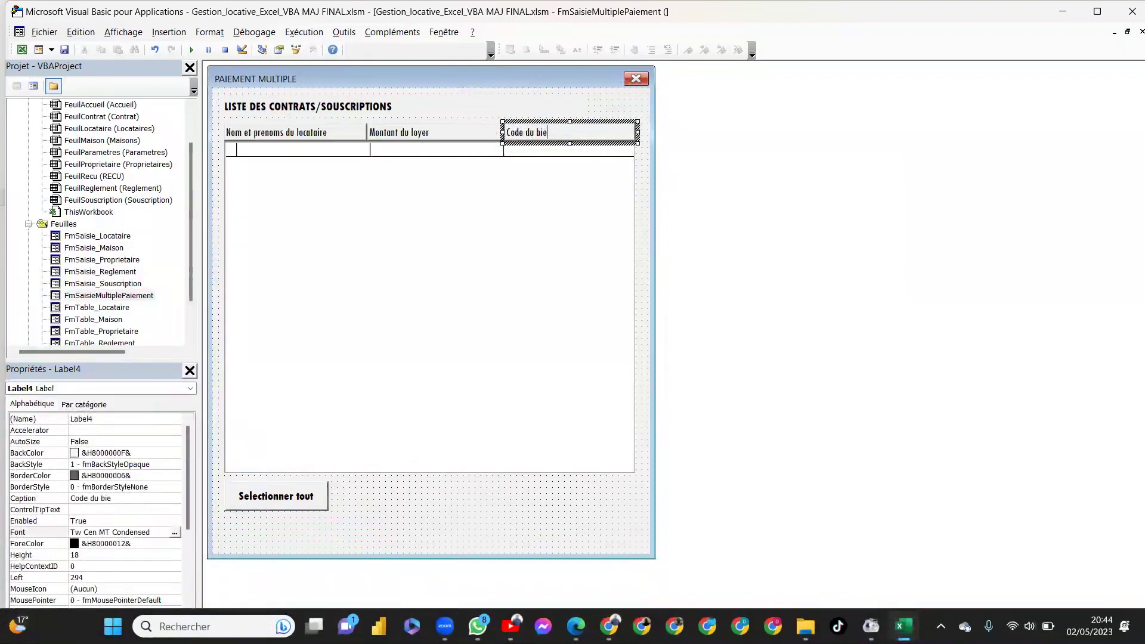
click(457, 229)
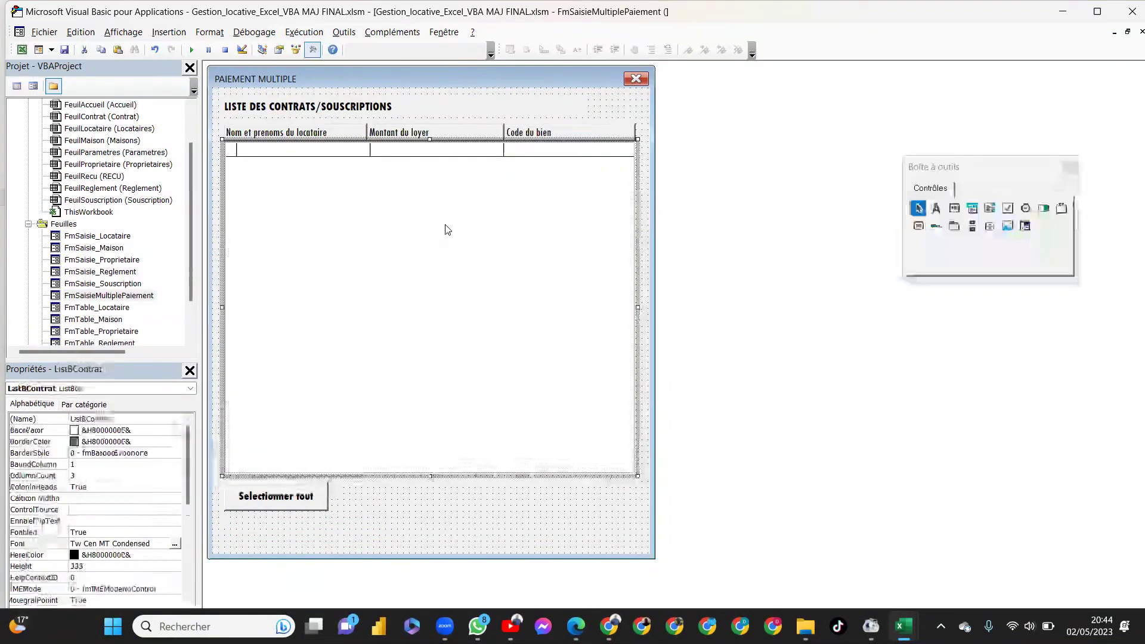
Extend the contract list further down the form
click(90, 477)
click(502, 541)
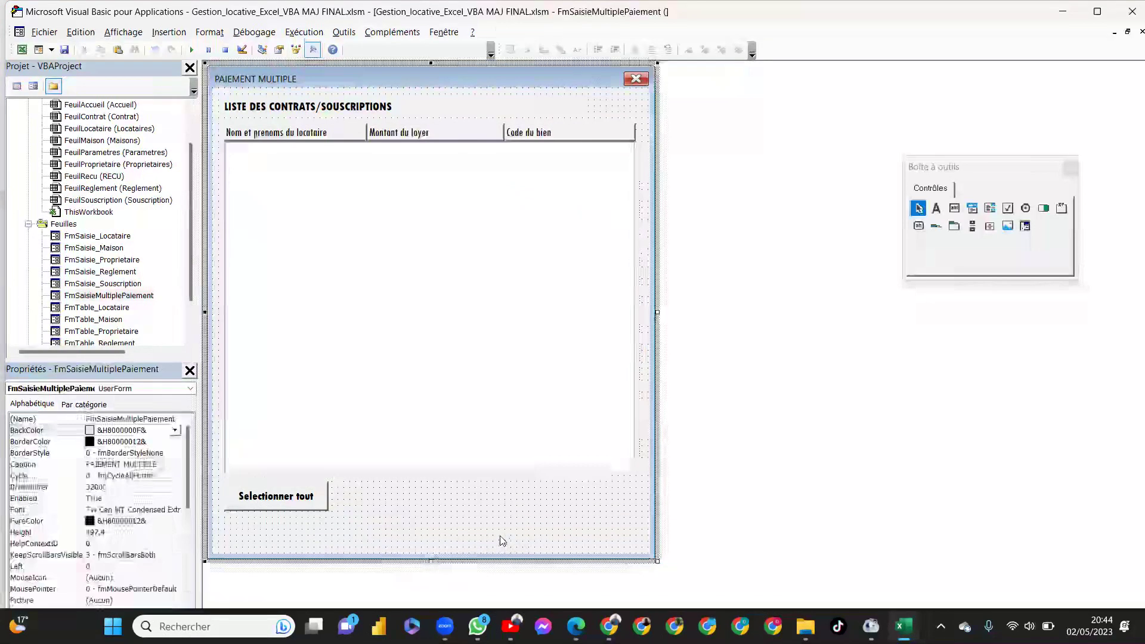
click(276, 496)
drag(276, 512, 281, 538)
click(308, 471)
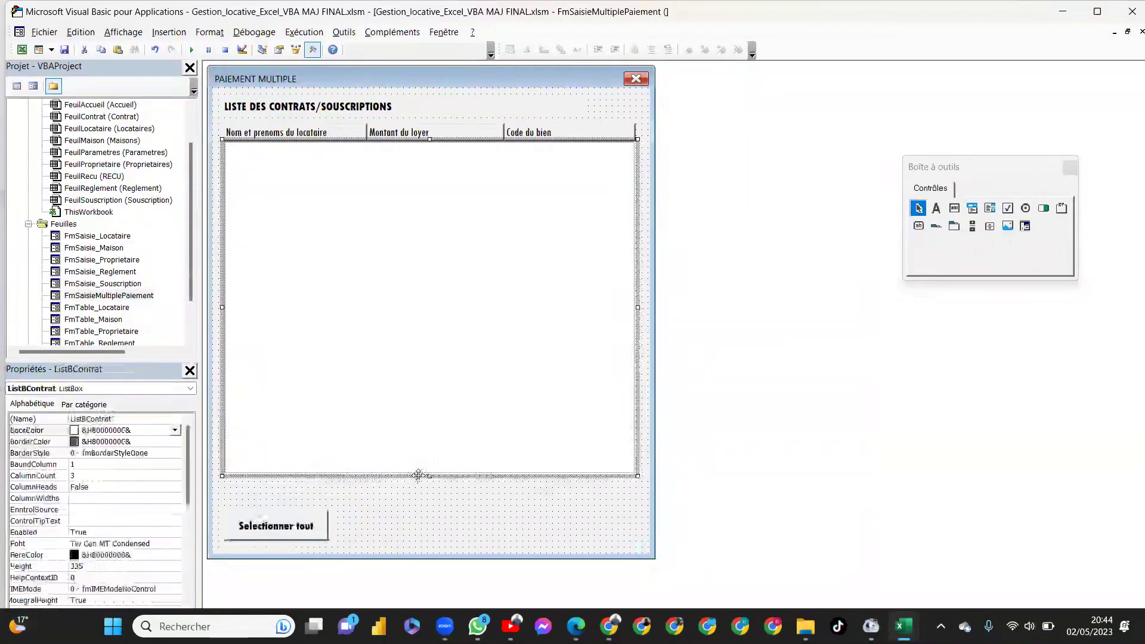
drag(430, 475, 433, 523)
click(434, 524)
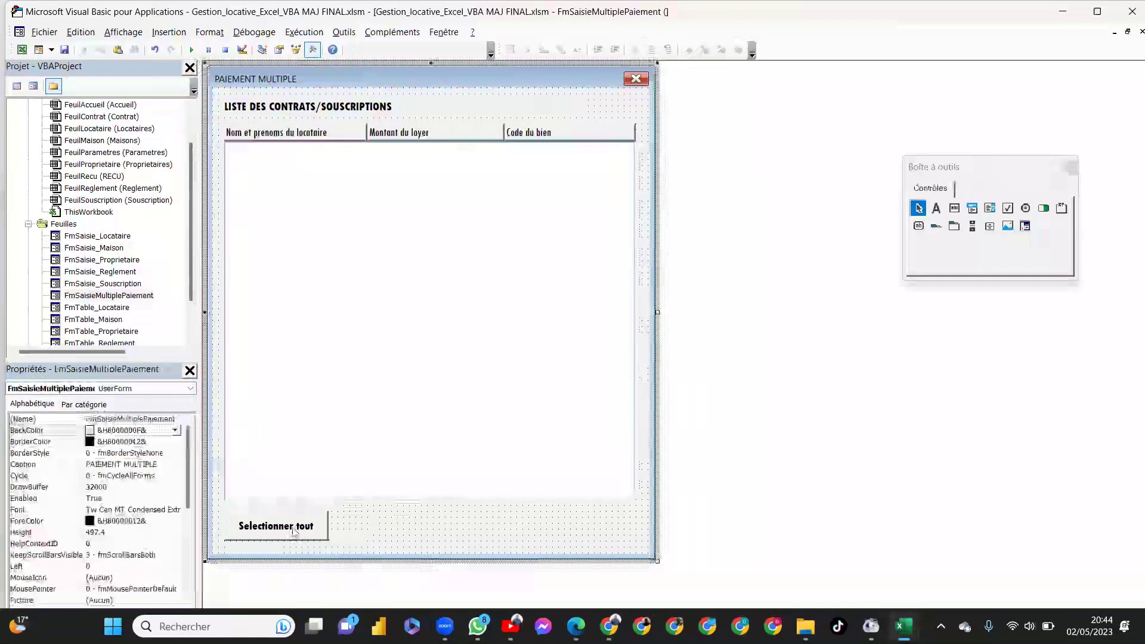
Move the Selectionner tout toggle to the form's top right and make it shorter
drag(293, 531, 592, 114)
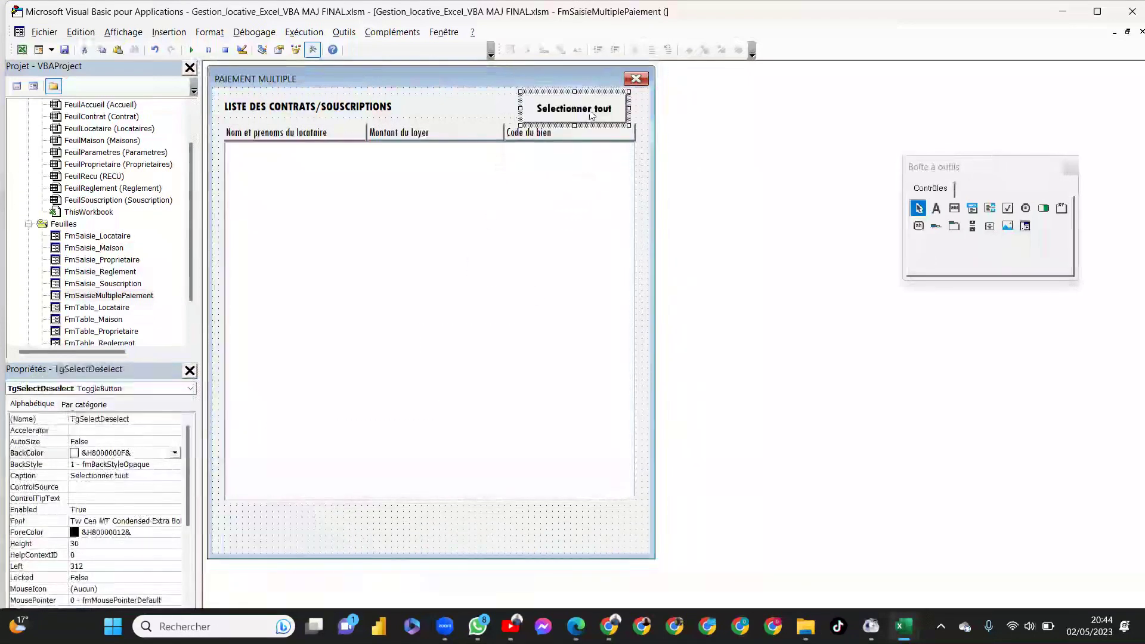
click(574, 100)
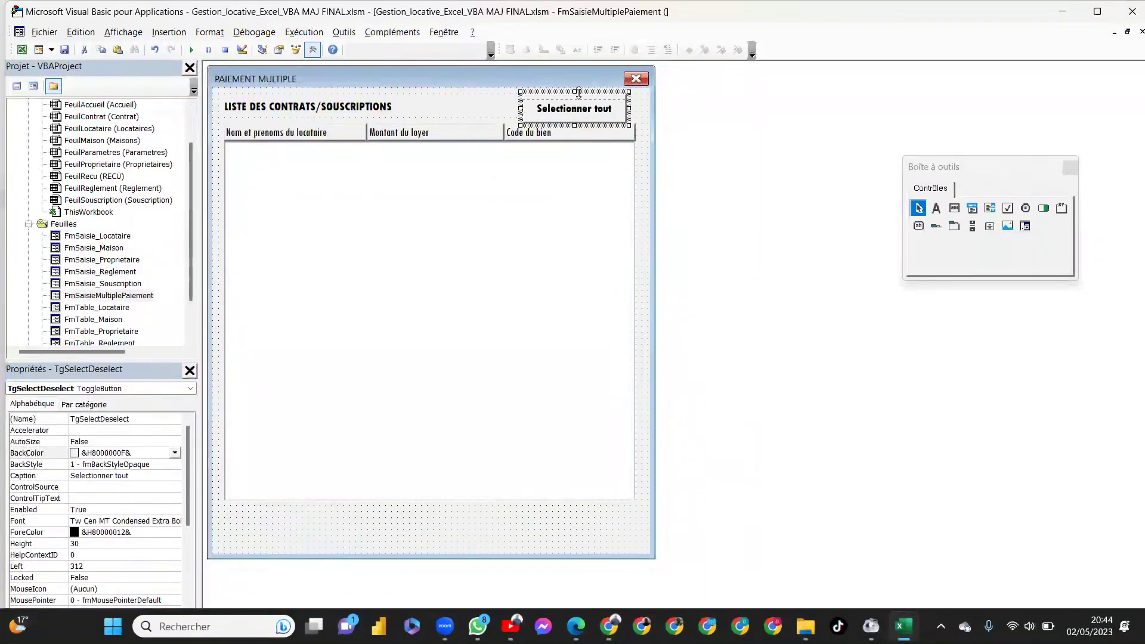
drag(578, 93, 590, 107)
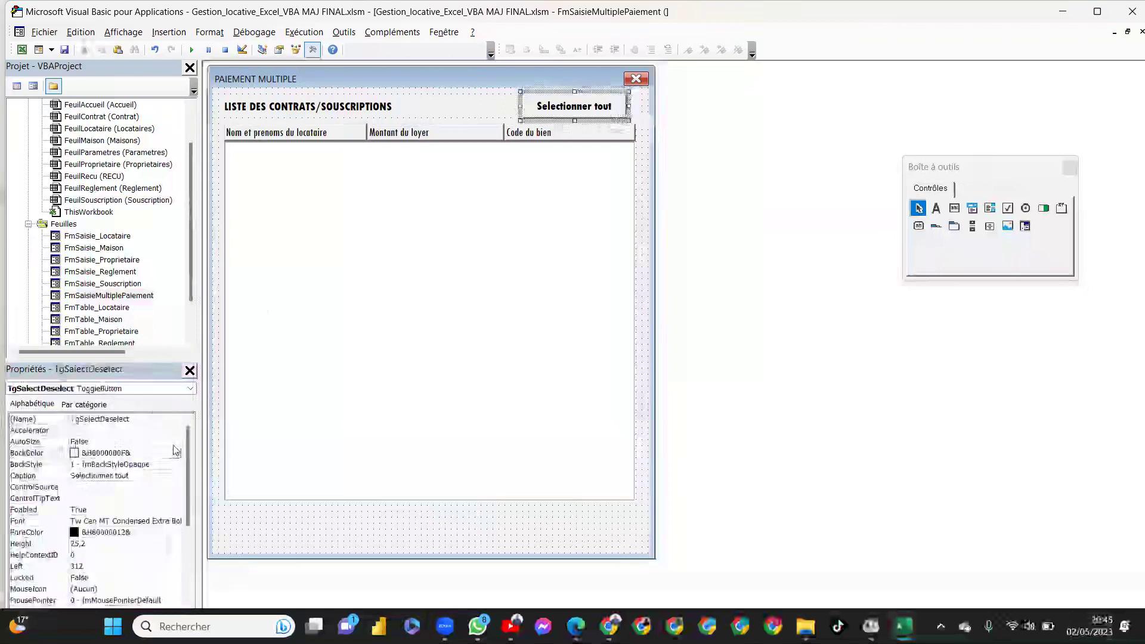
Give the toggle a navy BackColor (&H00800000&) and white ForeColor (&H00FFFFFF&)
click(175, 452)
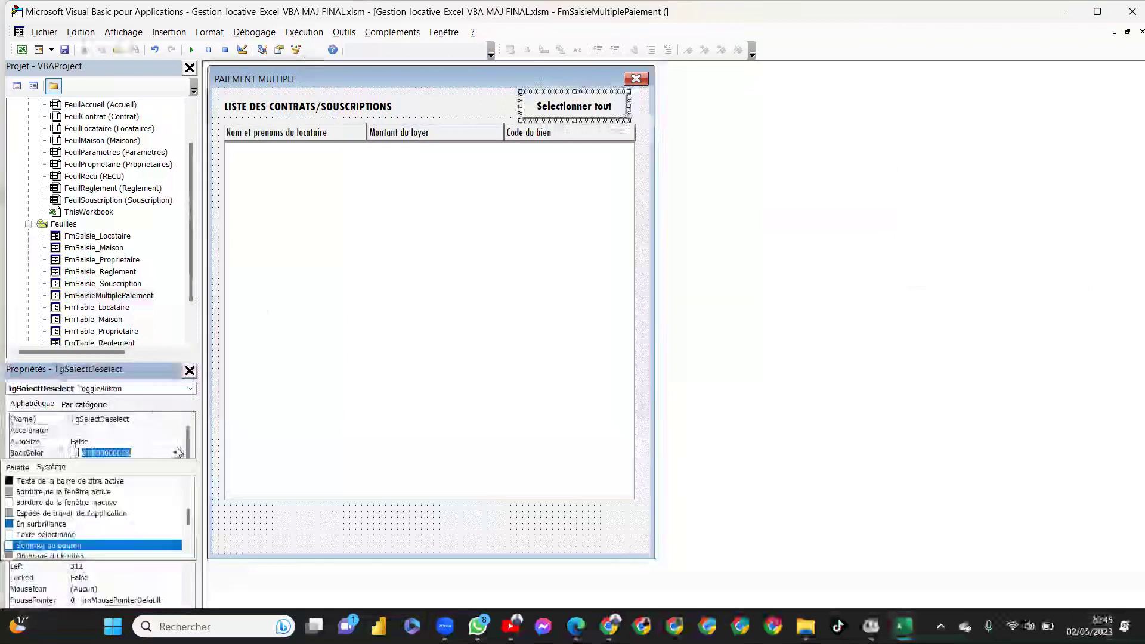
click(17, 467)
click(67, 519)
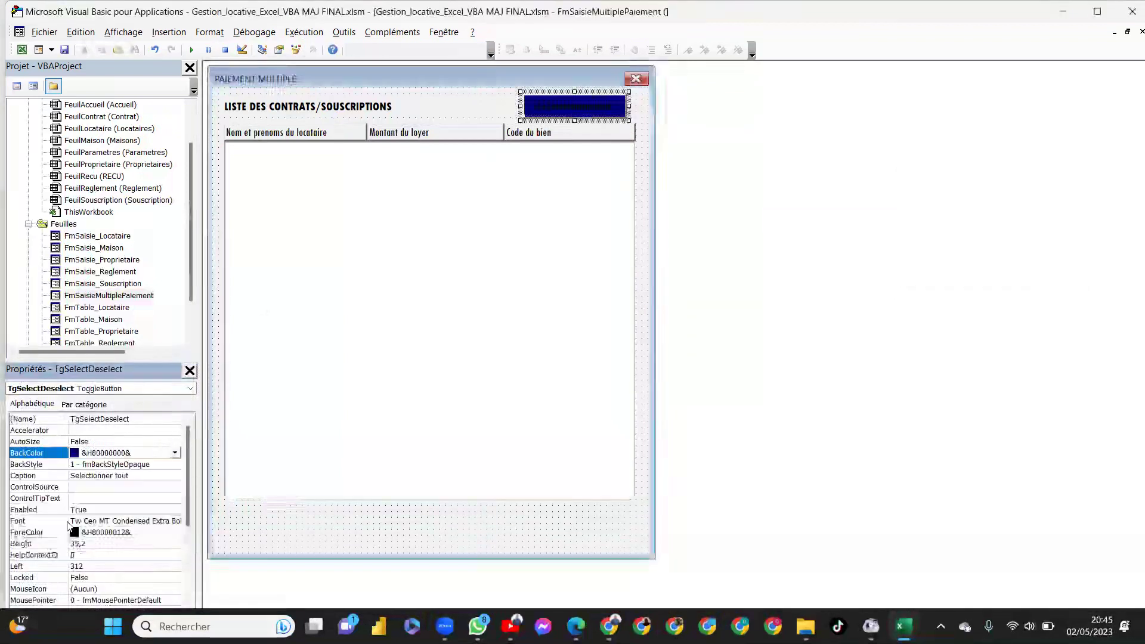
click(175, 532)
click(173, 532)
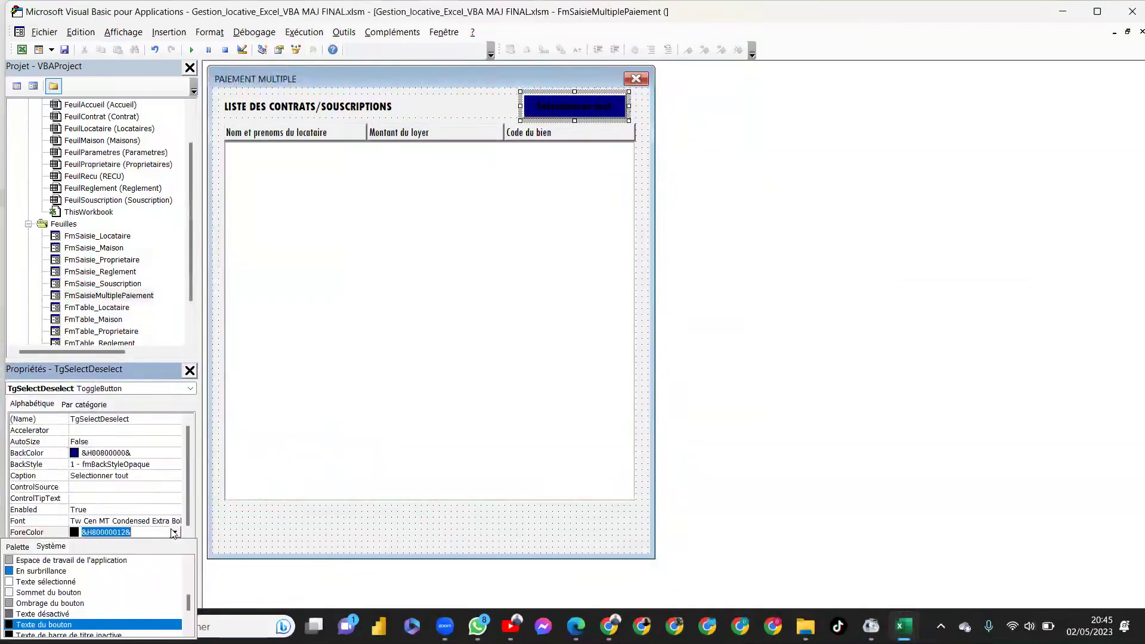
click(18, 547)
click(13, 562)
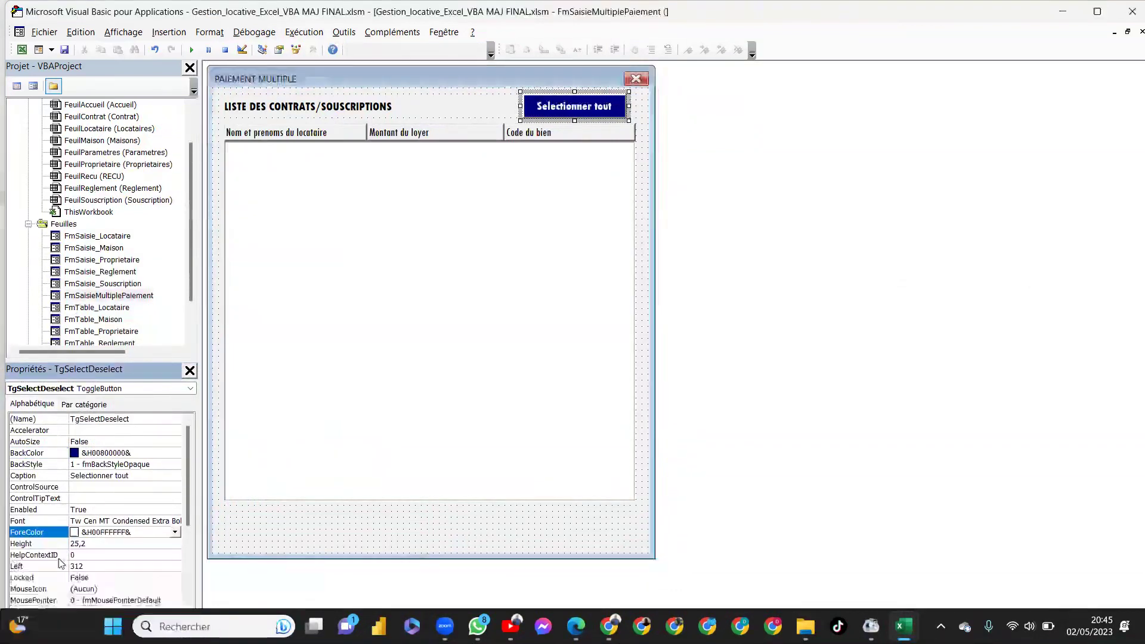
click(312, 521)
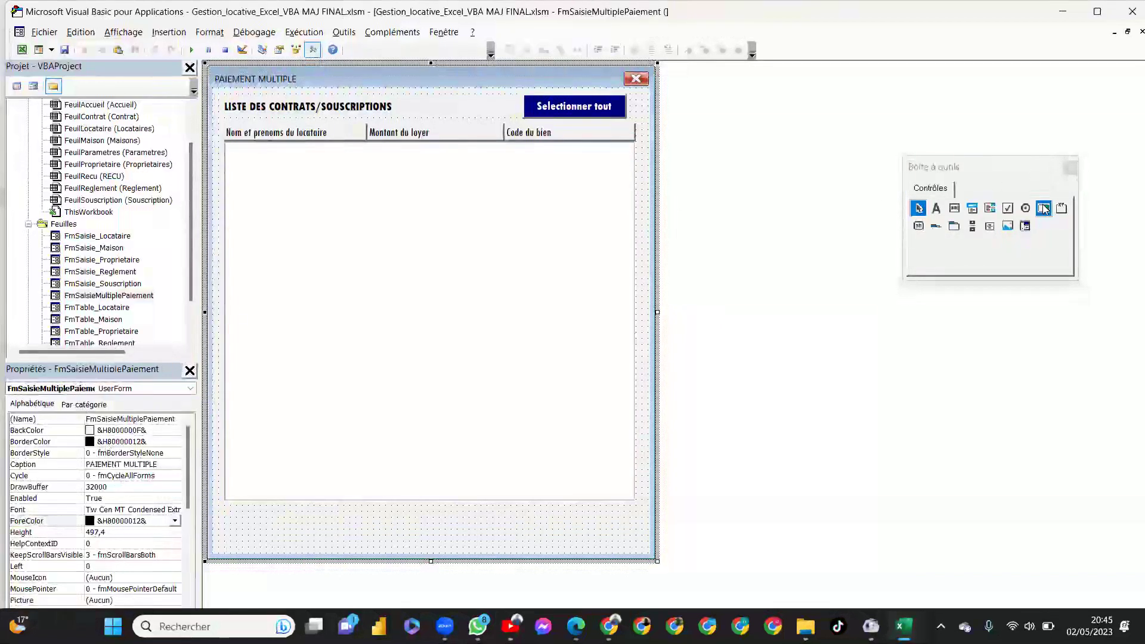
click(953, 209)
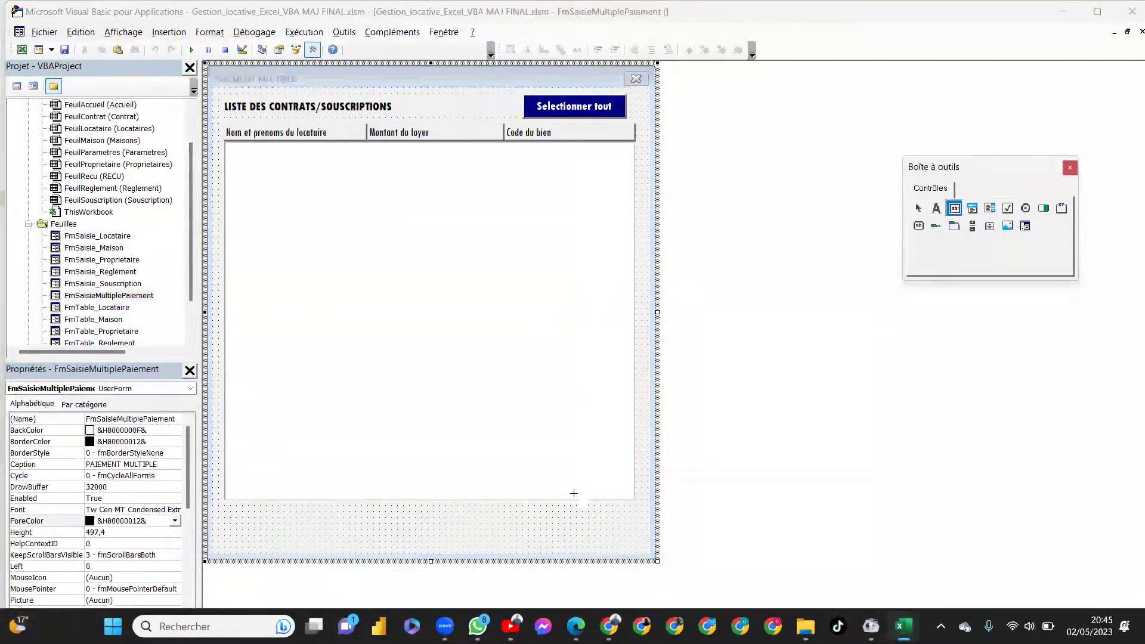
click(546, 511)
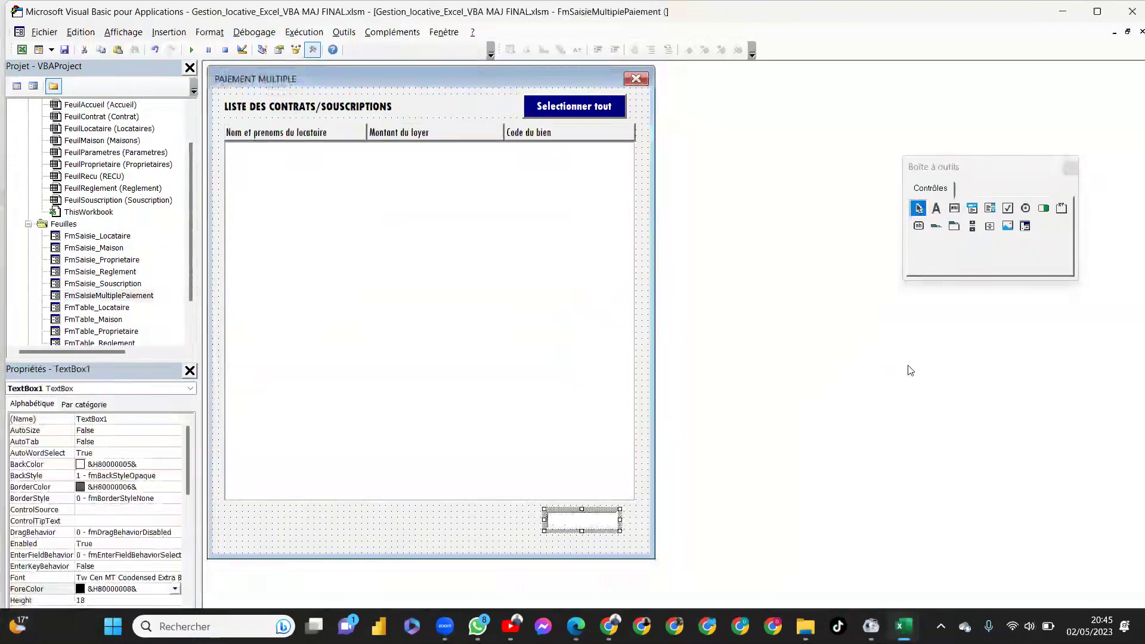
Replace the stray text box with a bottom-right button captioned ENREGISTRER
key(Delete)
click(921, 231)
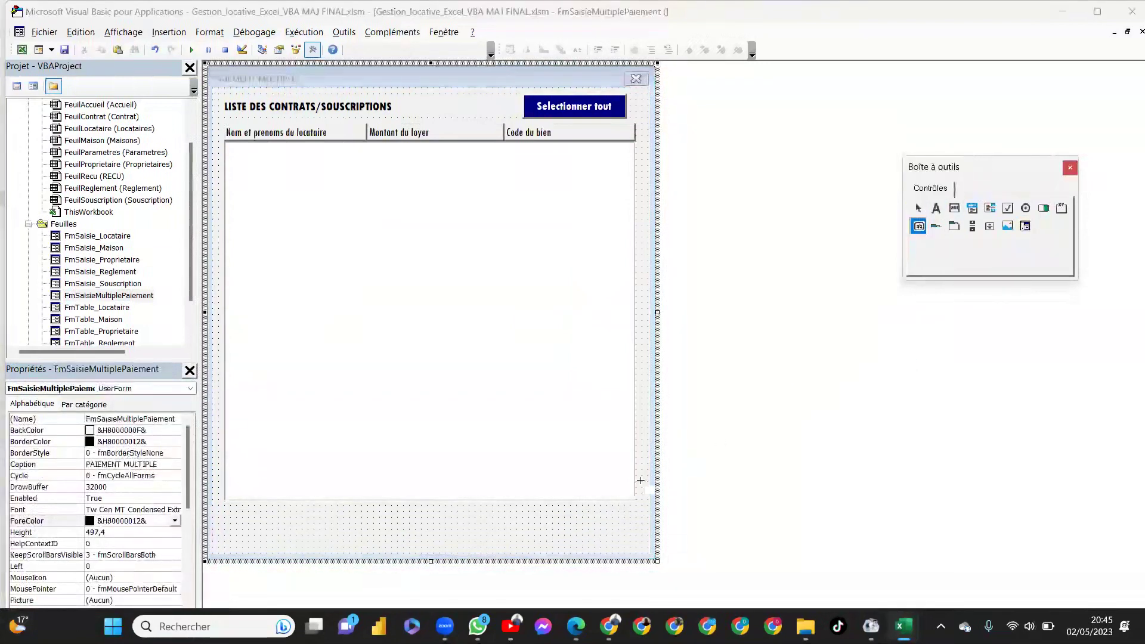
click(496, 528)
mouse_move(542, 541)
mouse_down()
mouse_move(621, 533)
mouse_move(496, 524)
mouse_up()
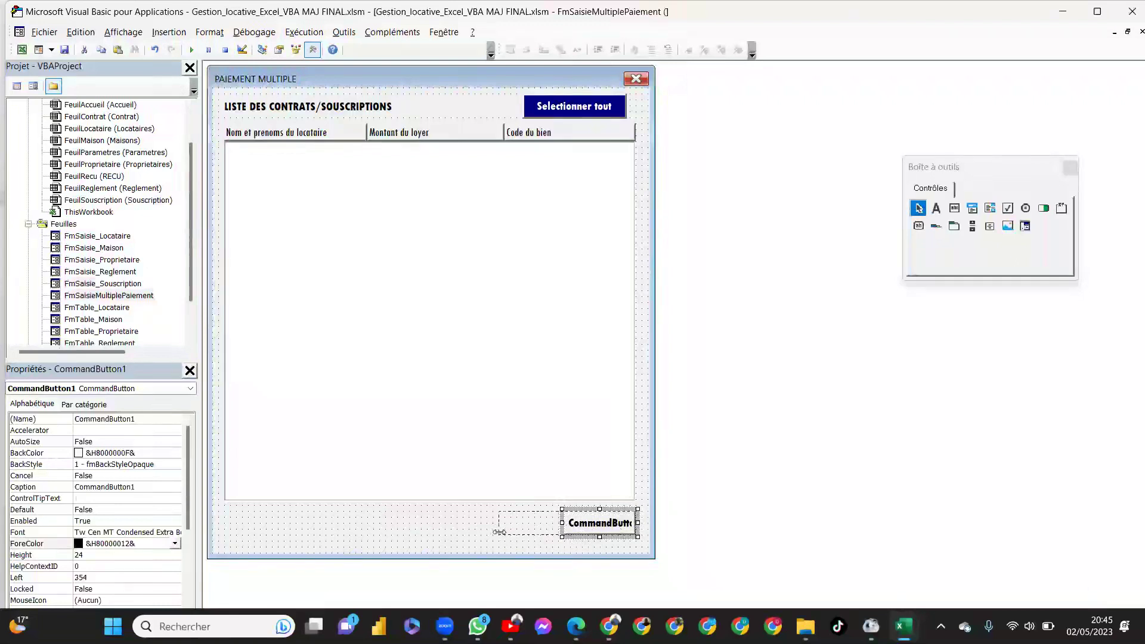
click(584, 522)
drag(604, 520, 490, 529)
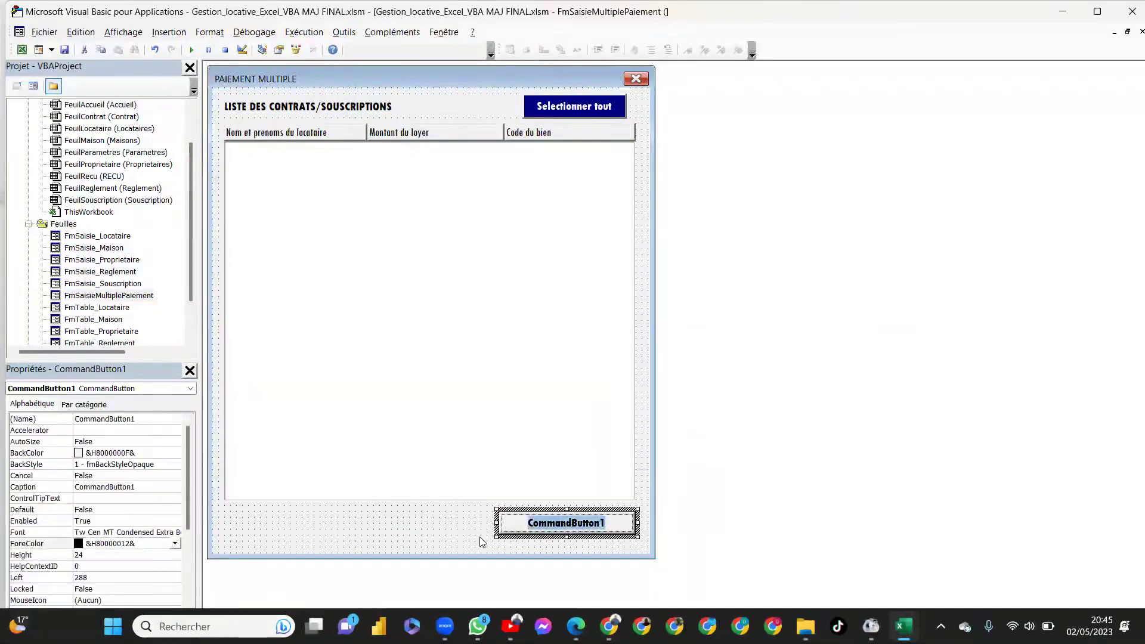
text(ENREGISTRER)
click(374, 583)
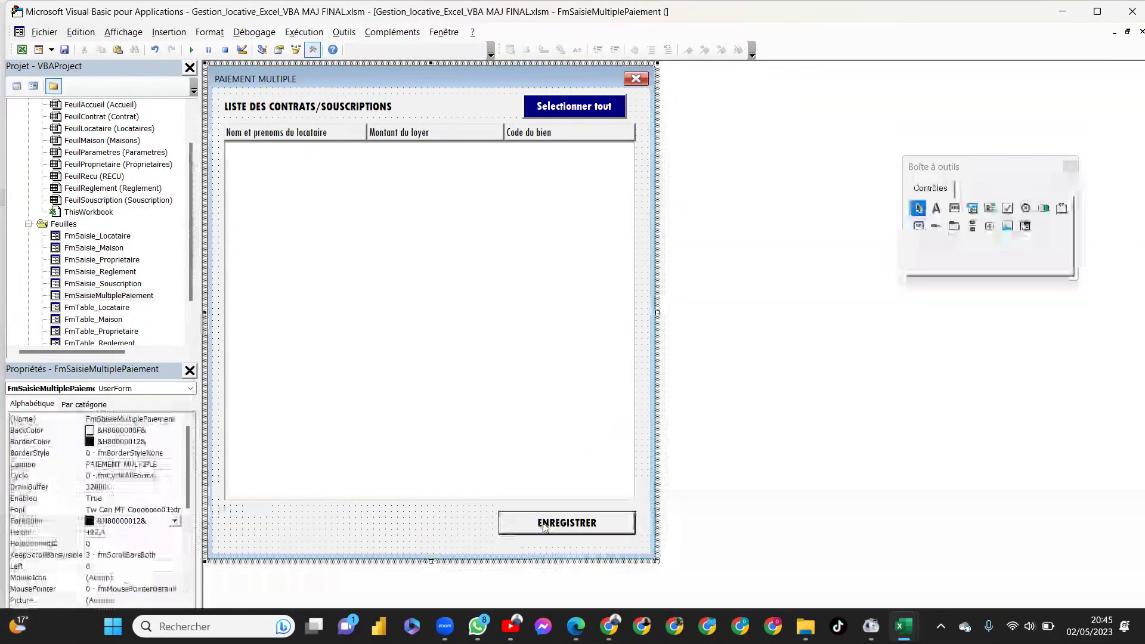
Name the button CmdEnregistrer and make it green with white text
click(160, 420)
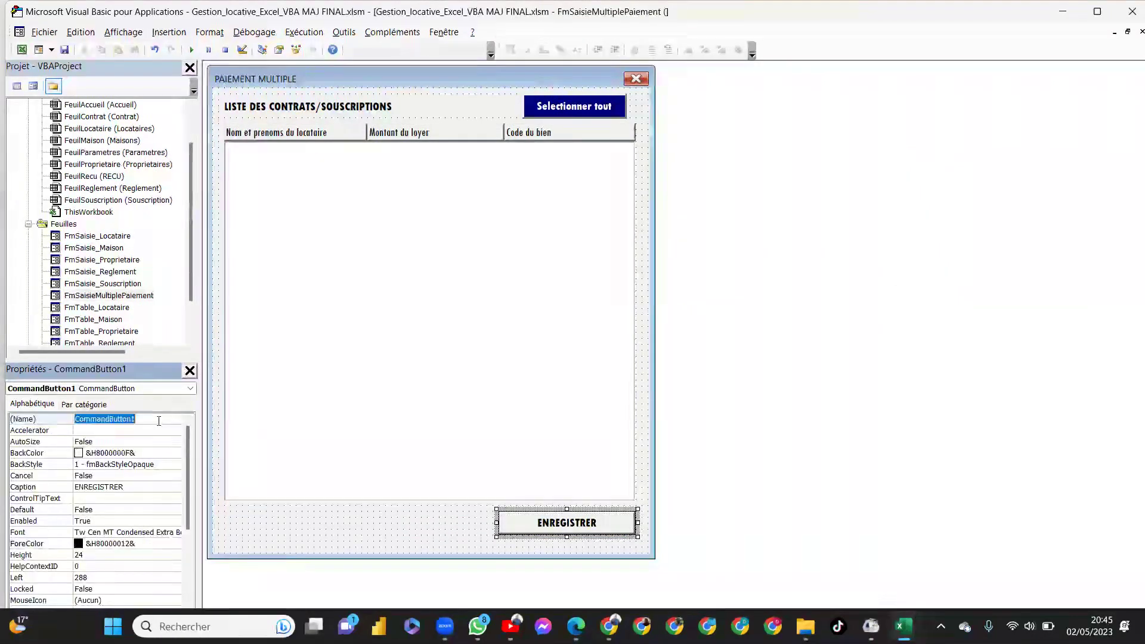
text(CmdEnregistrer)
click(177, 454)
click(174, 453)
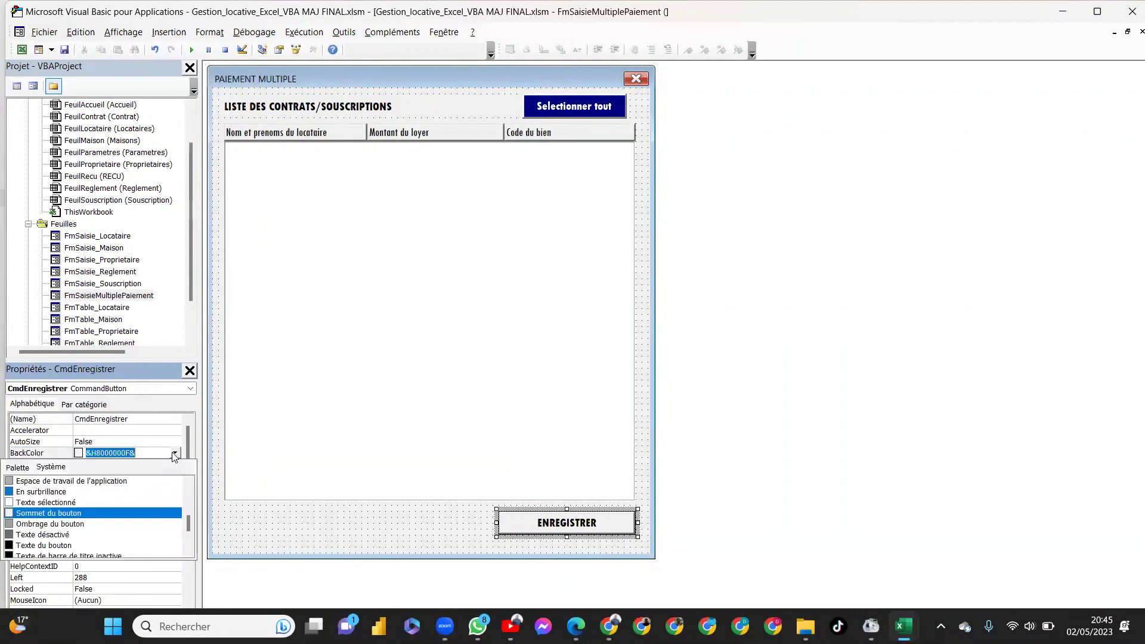
click(17, 469)
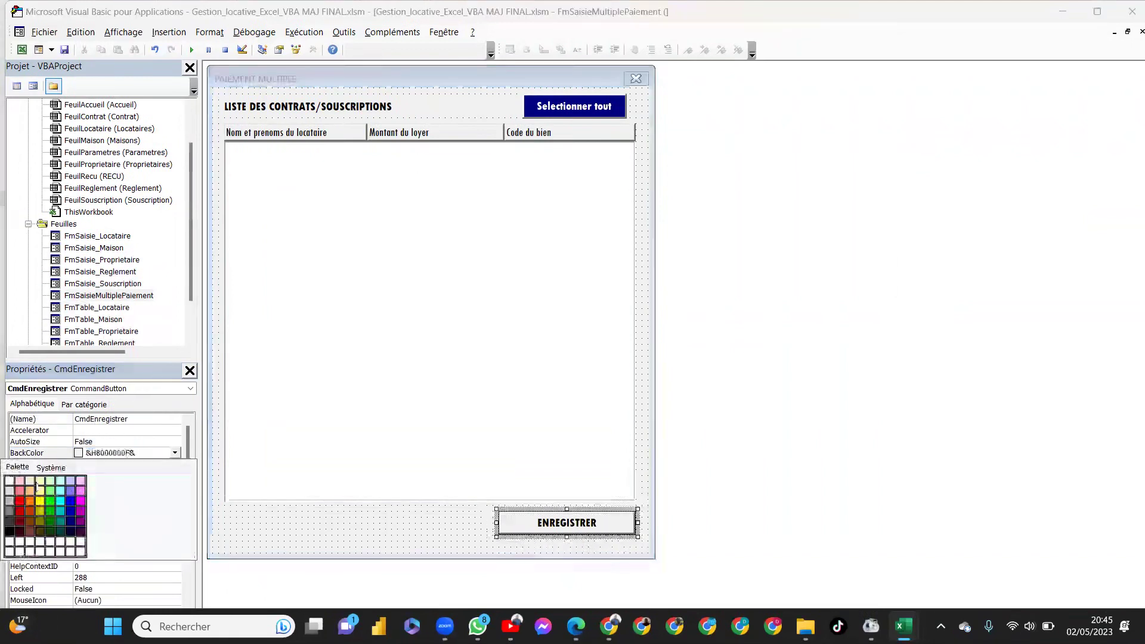
click(48, 523)
click(167, 545)
click(175, 543)
click(18, 444)
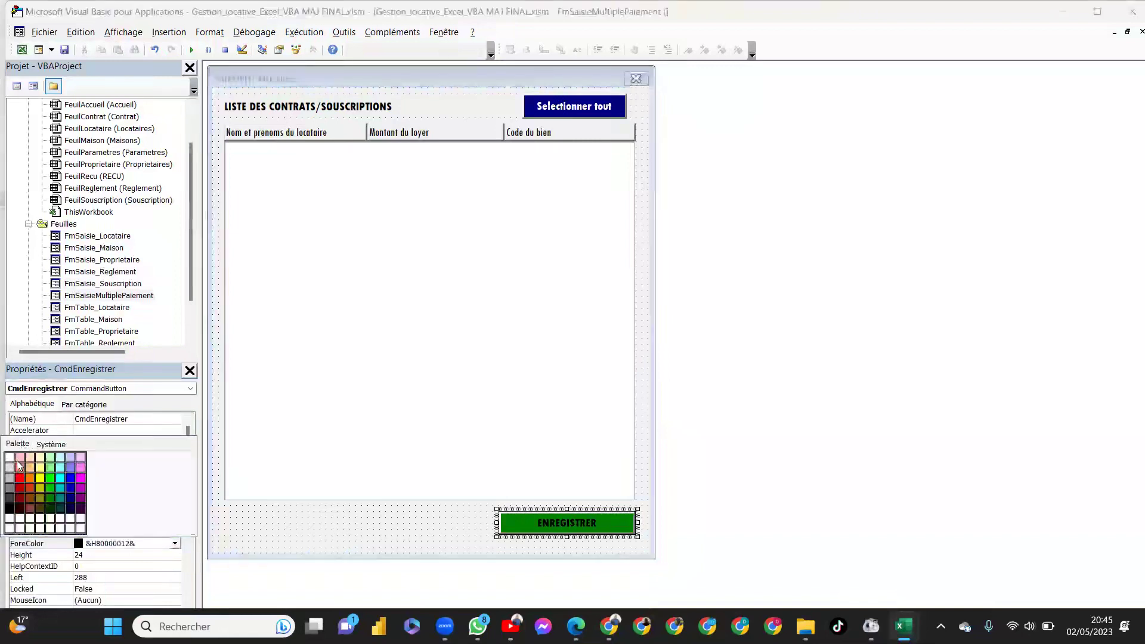
click(9, 458)
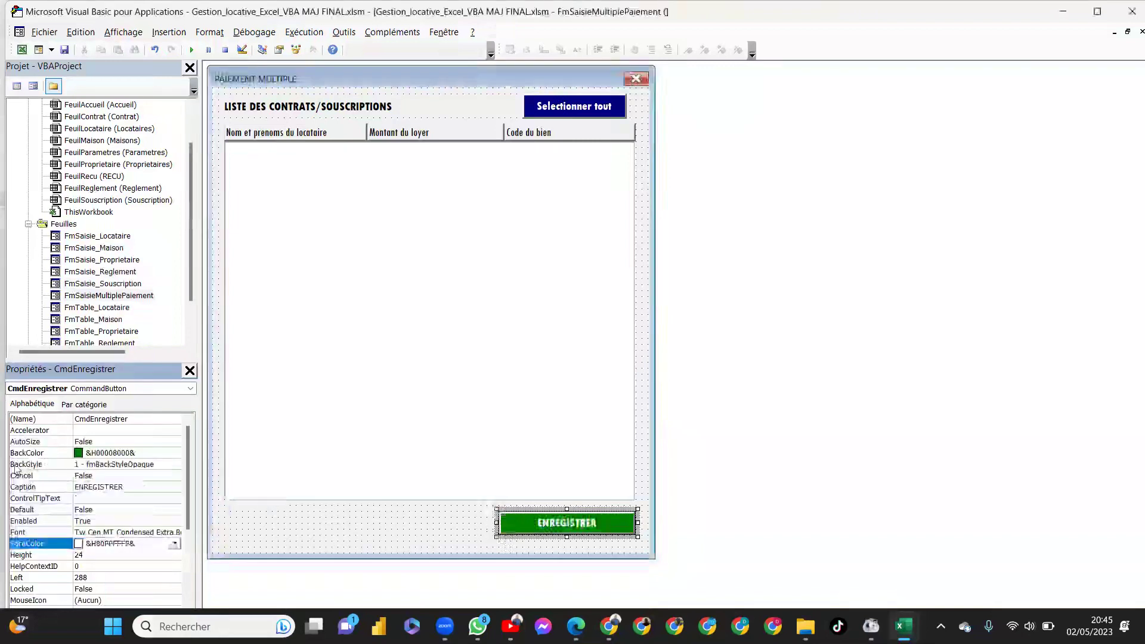
click(567, 535)
click(462, 535)
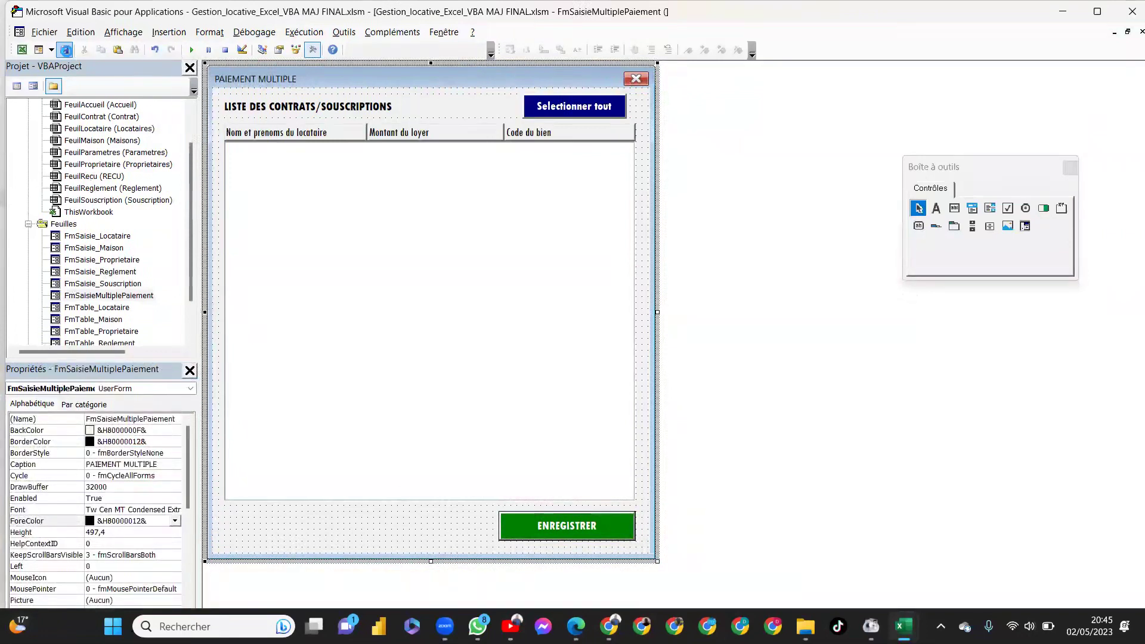
Run the form, check and uncheck both contracts twice via Sélectionnez tout, then close it
click(192, 51)
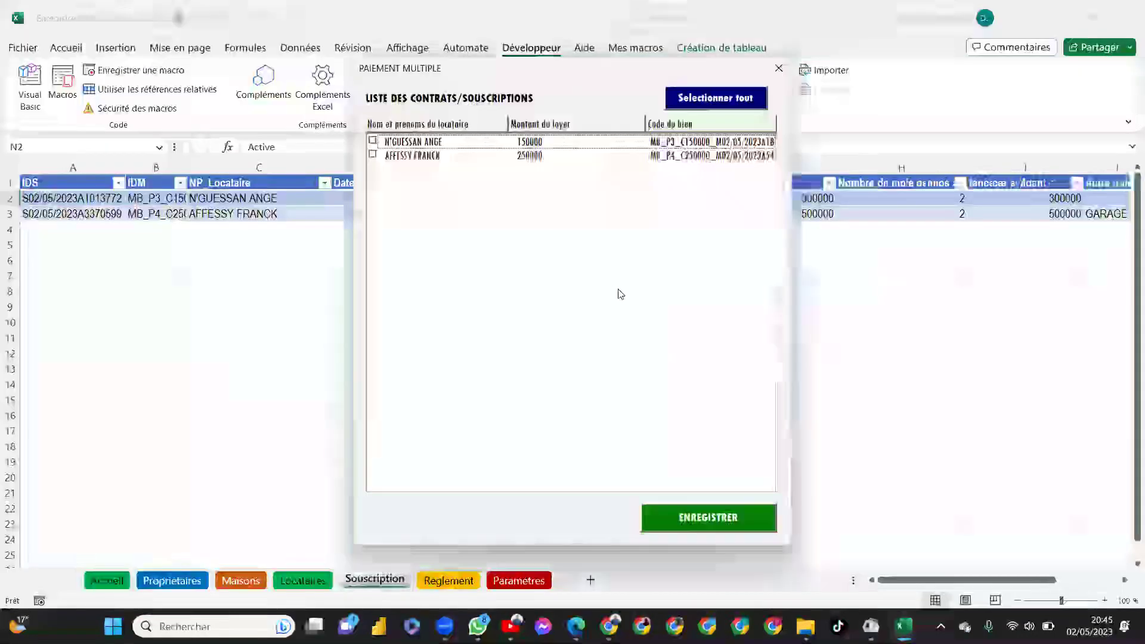
click(702, 98)
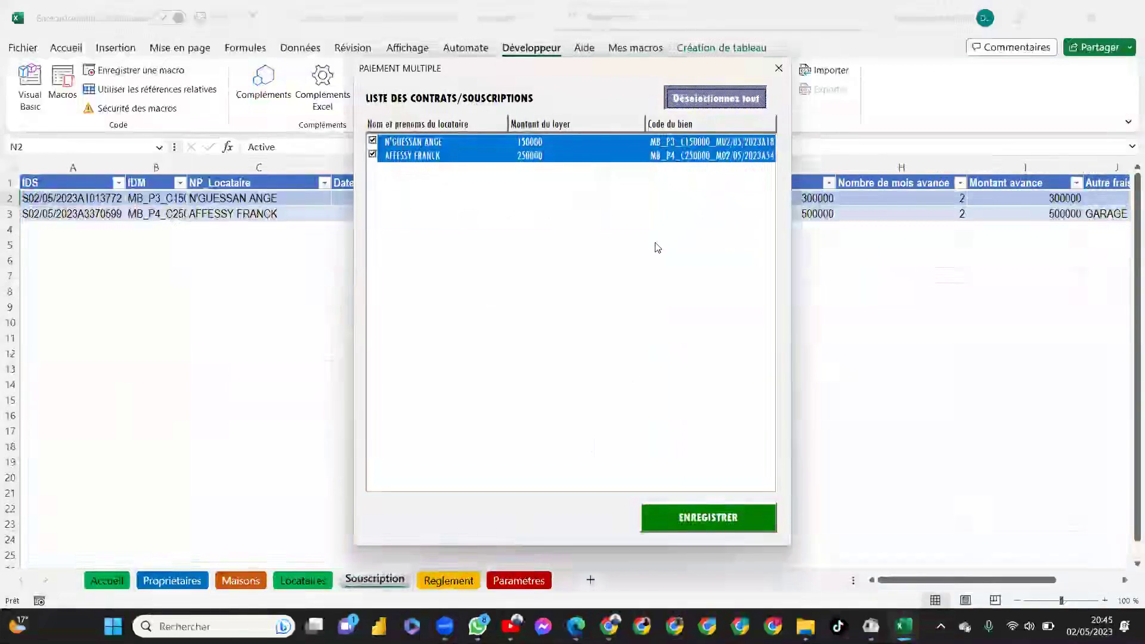
click(724, 105)
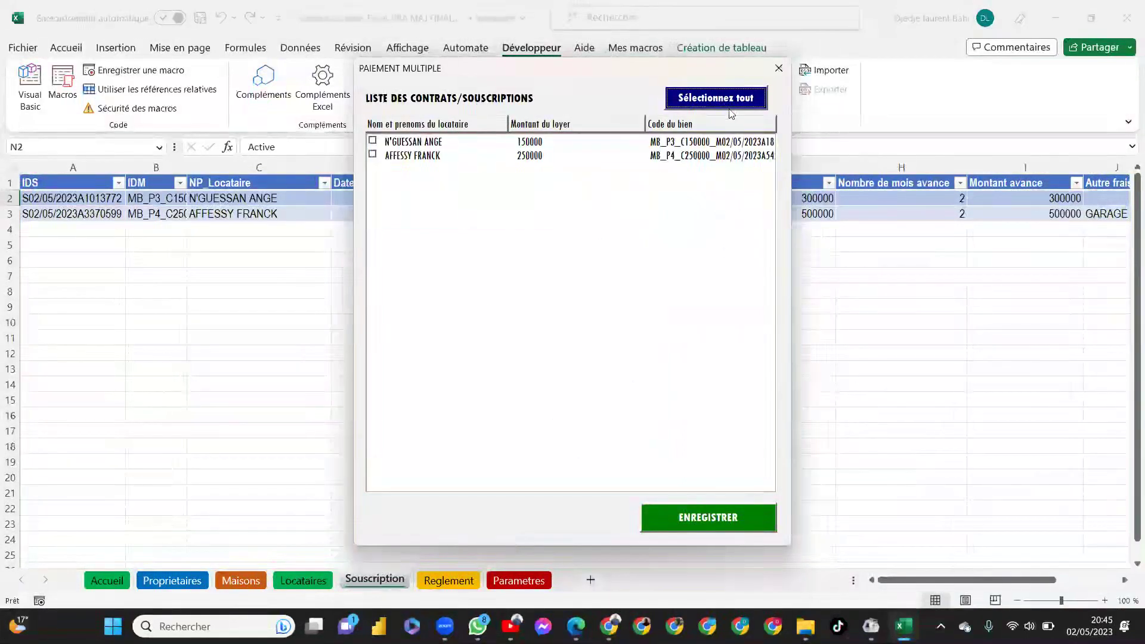
click(730, 107)
click(728, 106)
click(778, 68)
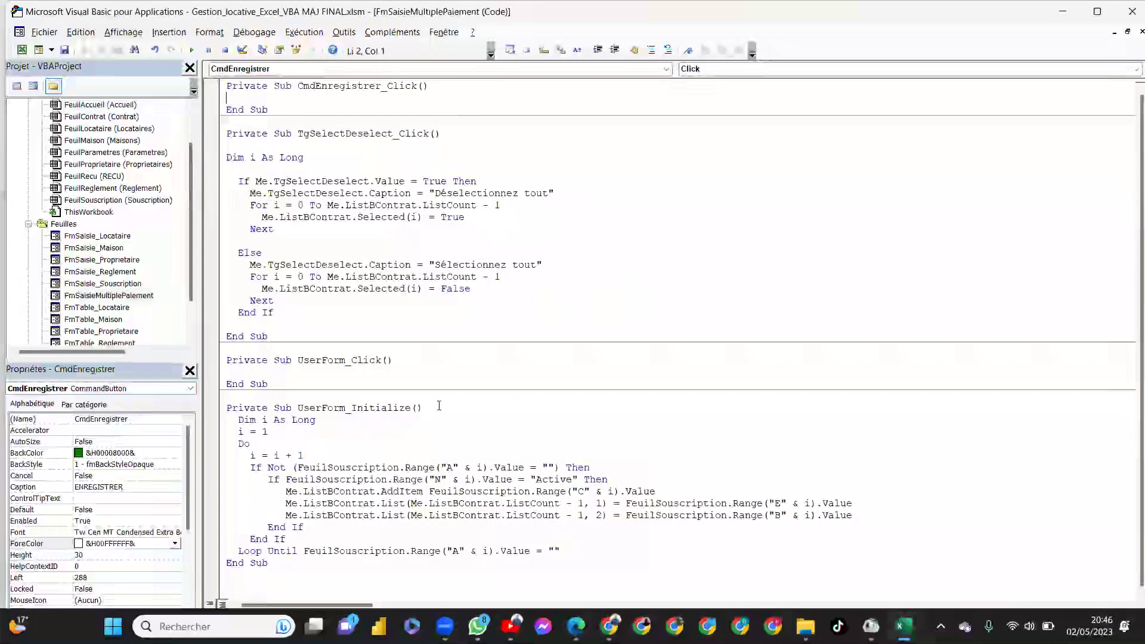
Declare 'Dim i As Long' in CmdEnregistrer_Click, tidying the spacing and removing a stray comma
text(dim i  a)
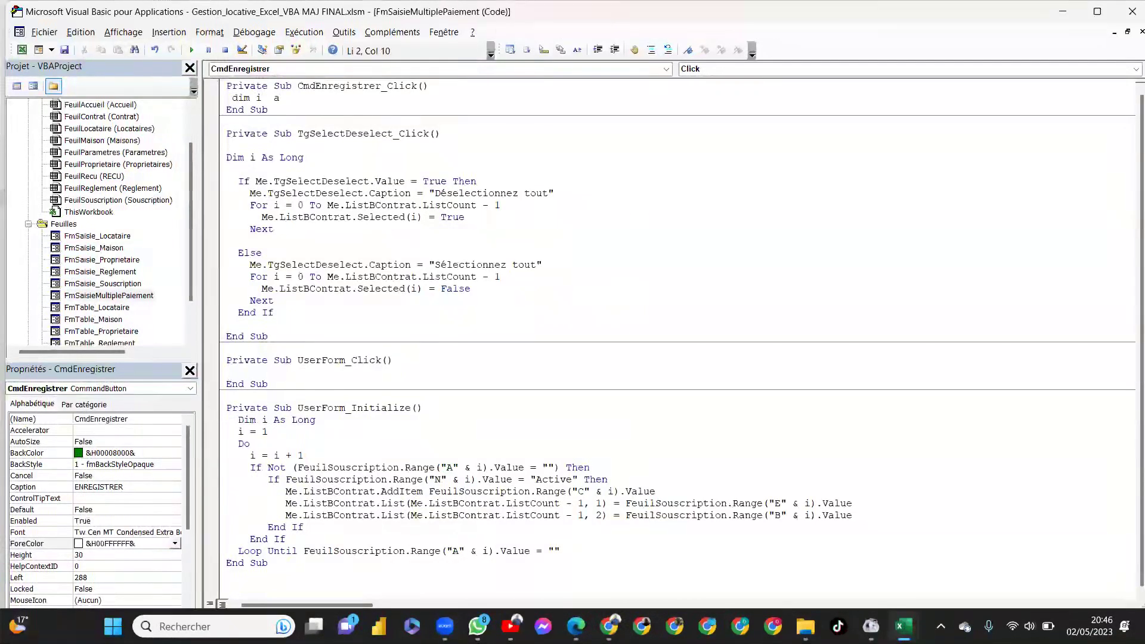
text(s long)
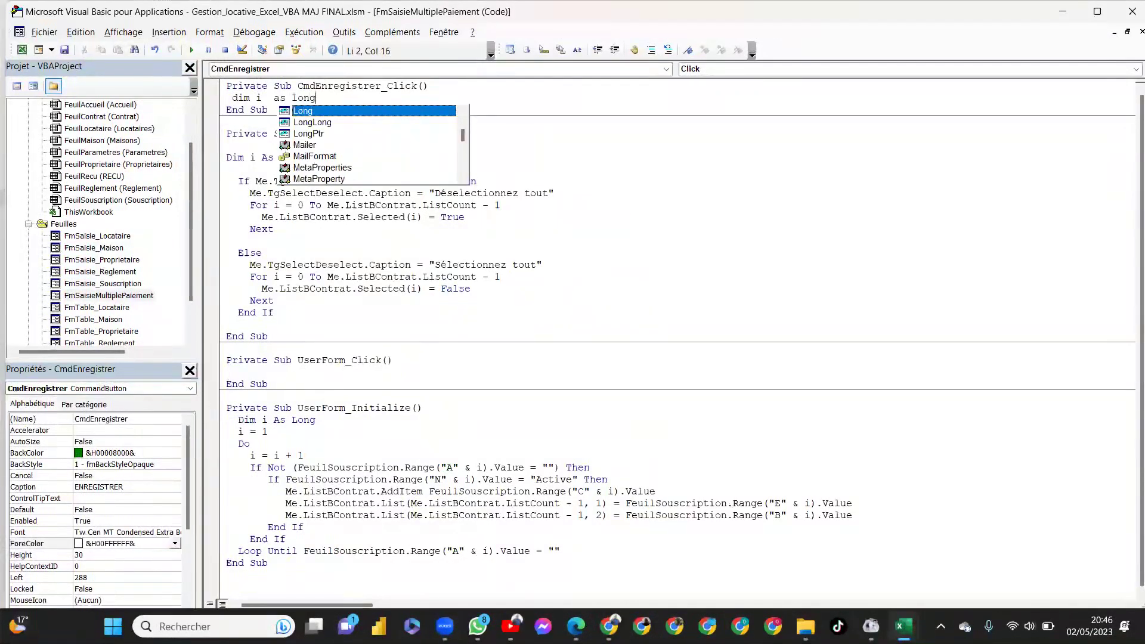
key(Return)
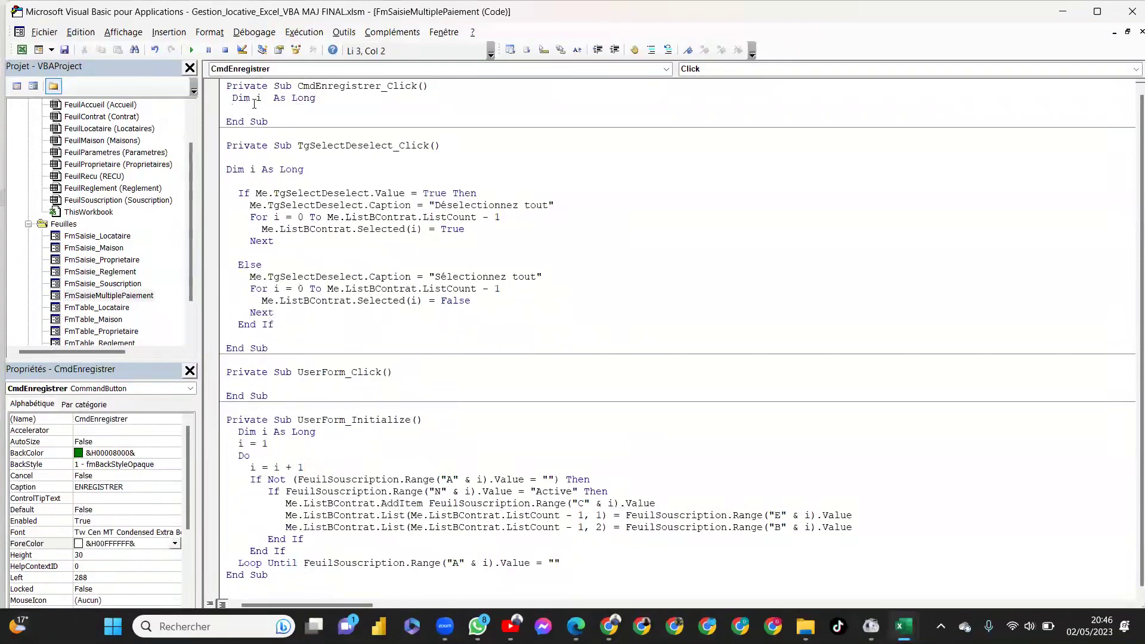
key(Delete)
key(Delete)
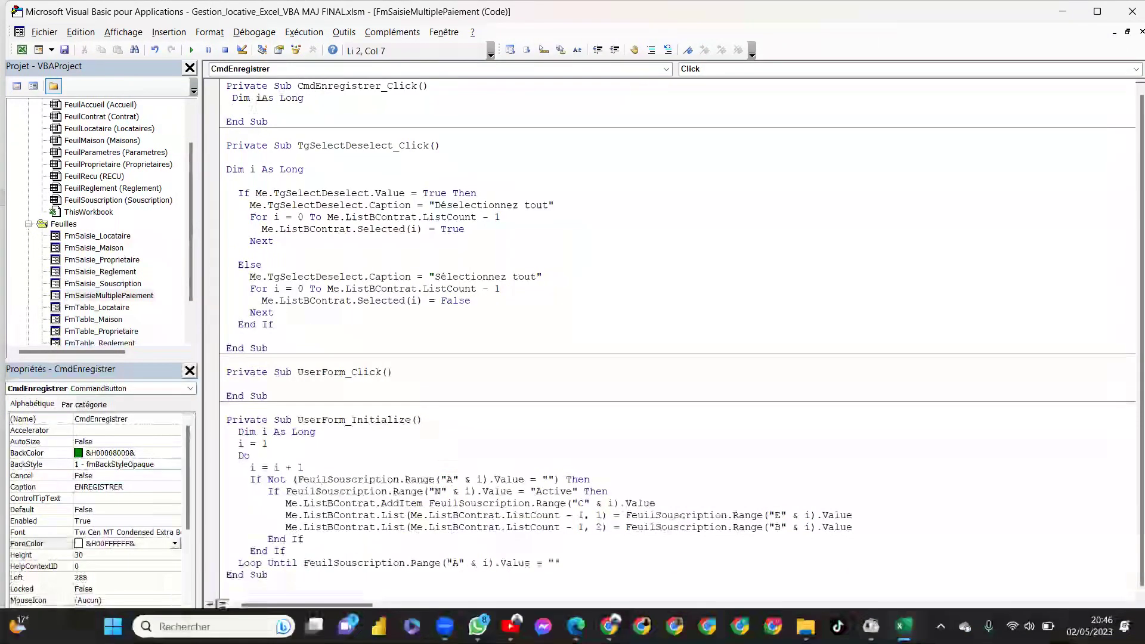
click(276, 110)
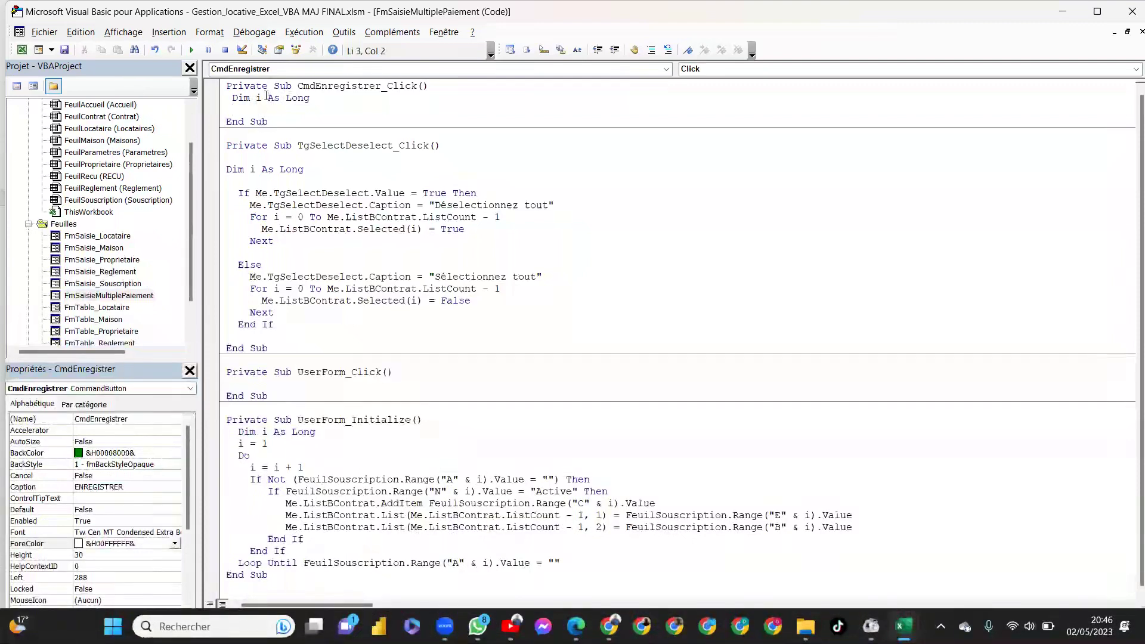
text(,)
key(BackSpace)
Scroll the Project Explorer down to the Modules folder
click(596, 239)
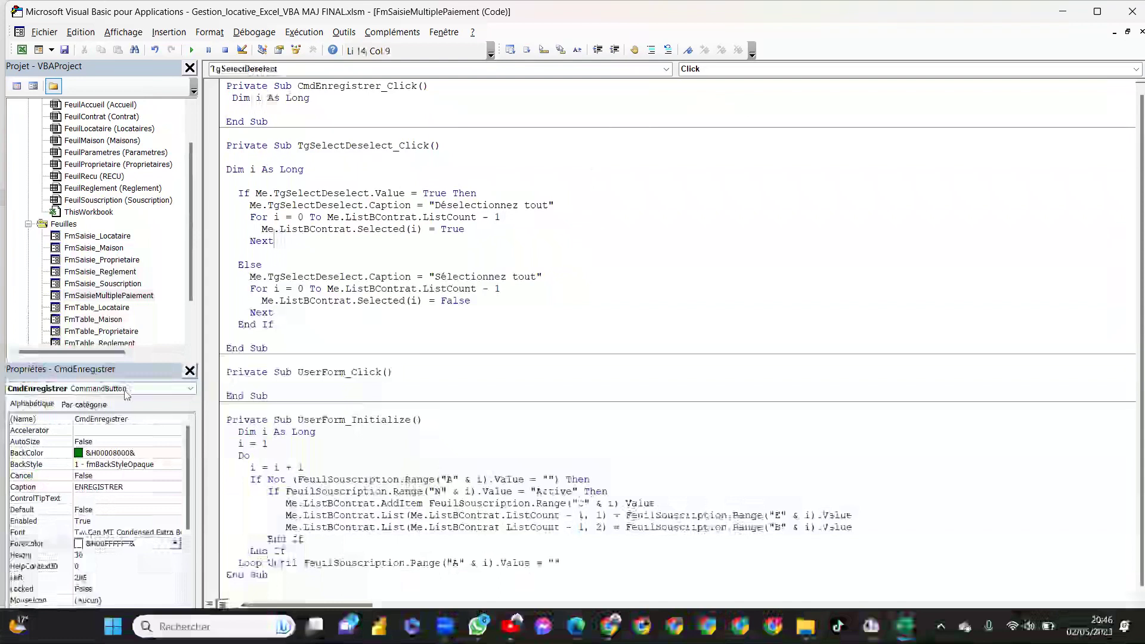
scroll(120, 268, down, 2)
click(29, 331)
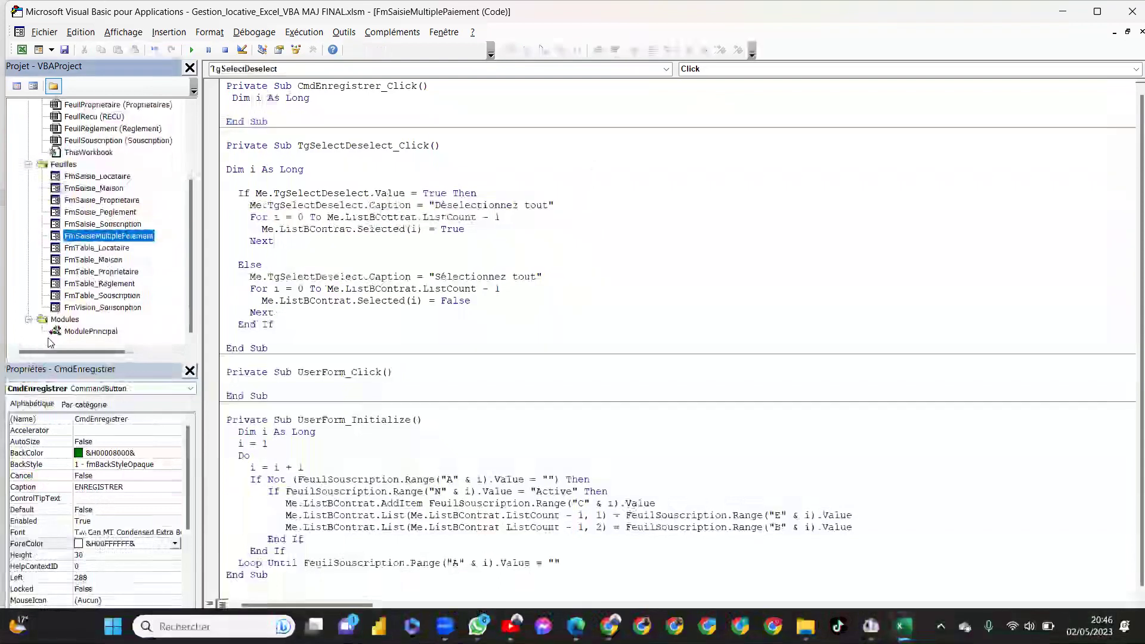
Look over the ModulePrincipal code and the Excel workbook
double_click(89, 331)
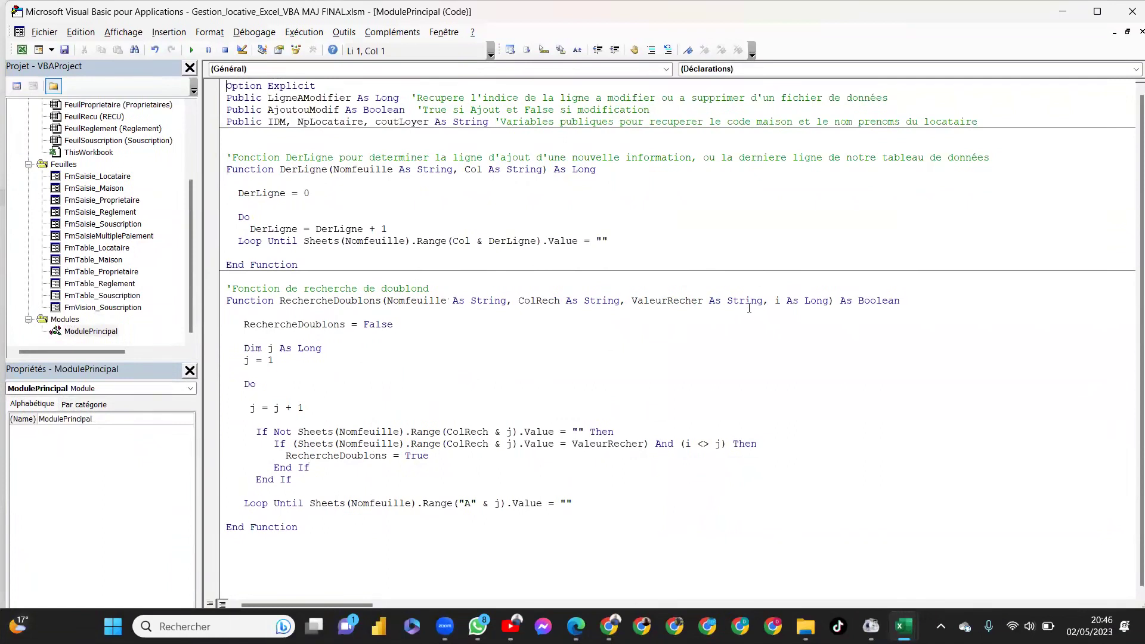
click(23, 53)
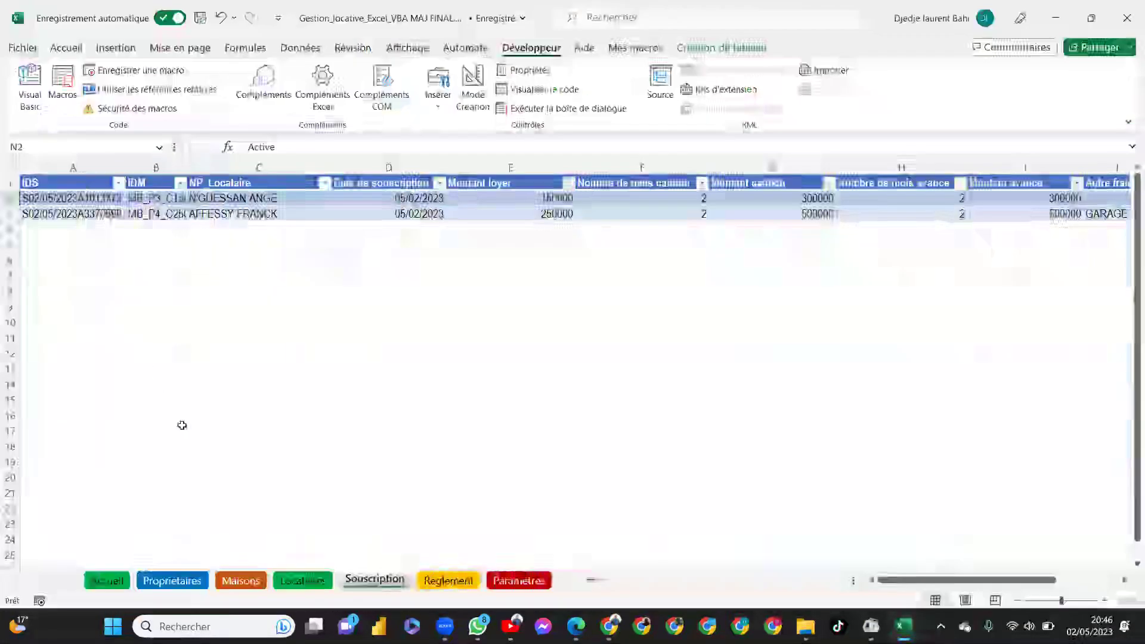
click(24, 83)
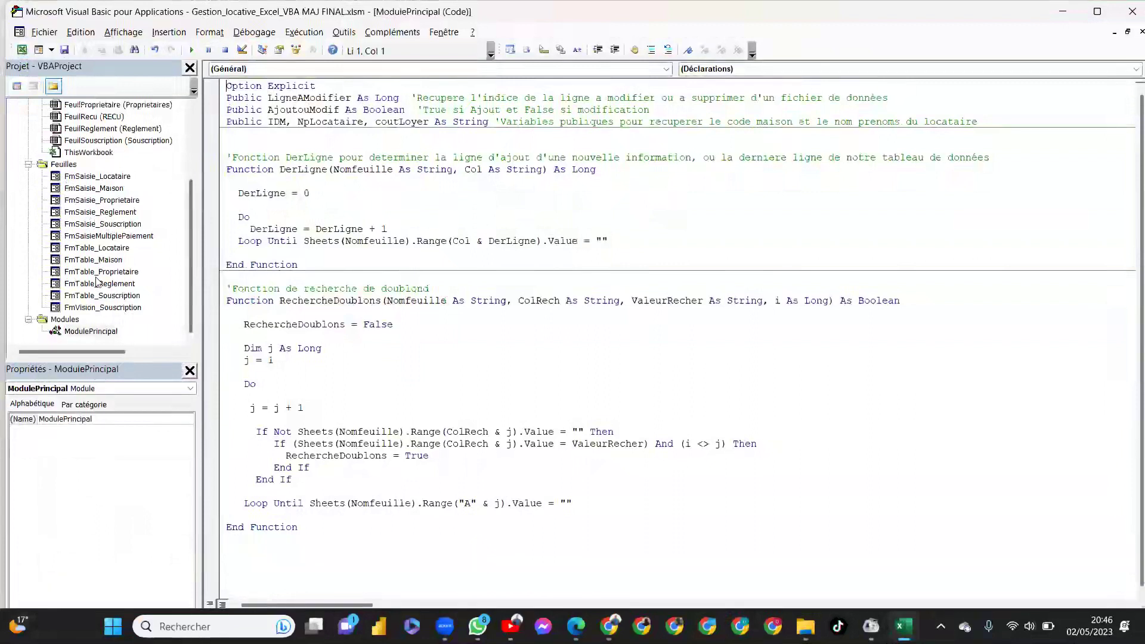
Open FmSaisieMultiplePaiement in design view from the Project Explorer
double_click(108, 236)
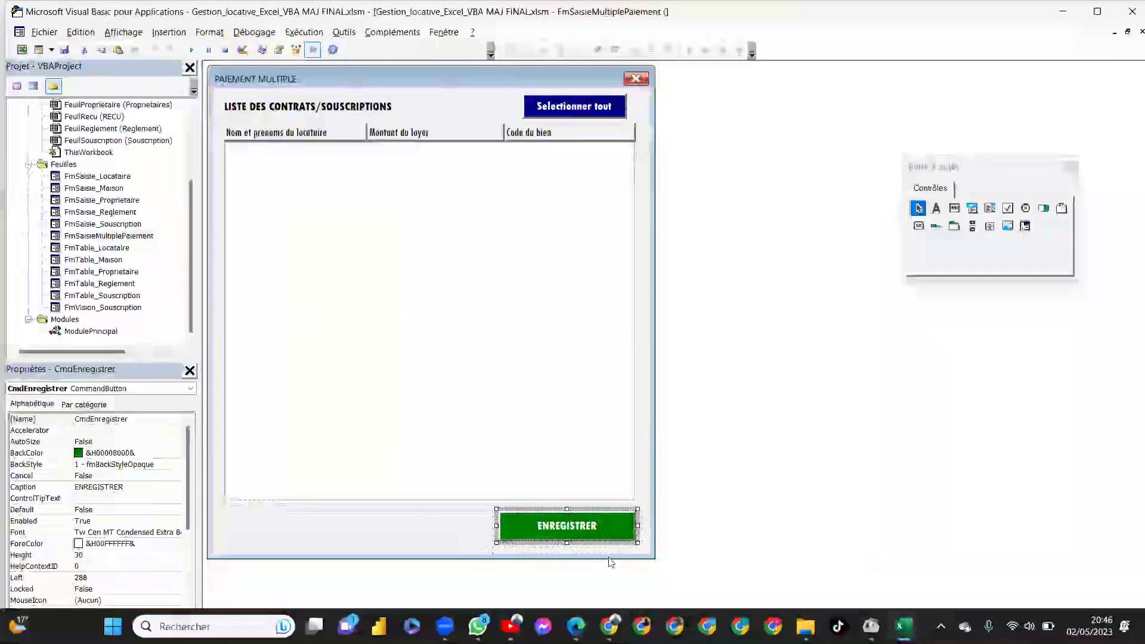
double_click(580, 535)
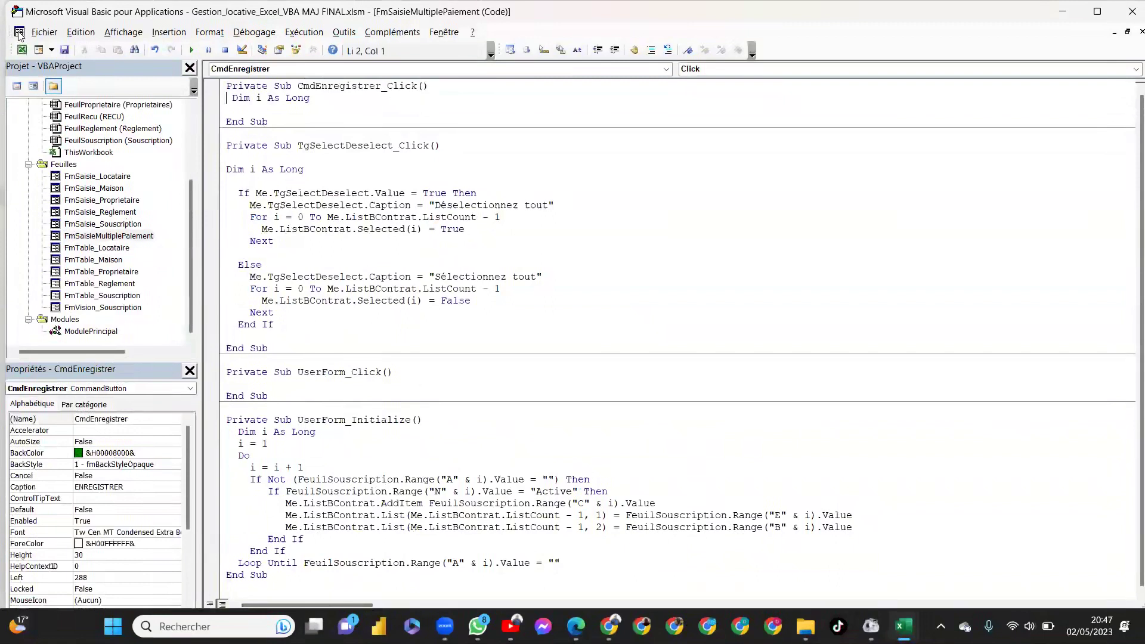
click(110, 236)
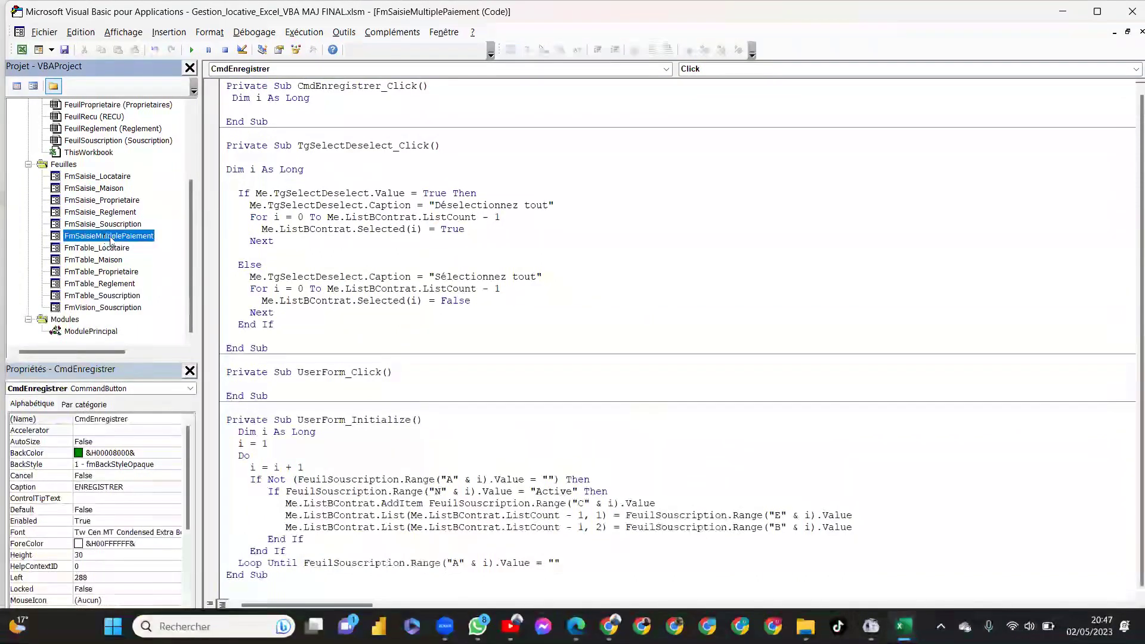
double_click(112, 238)
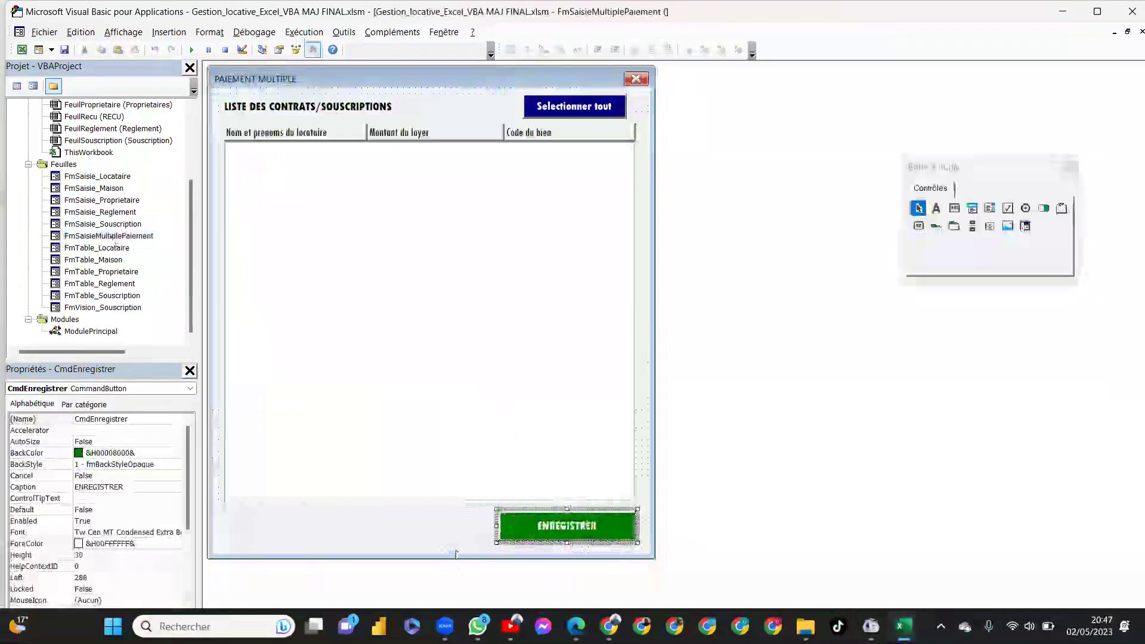
Make the PAIEMENT MULTIPLE form taller, to height 534
click(476, 549)
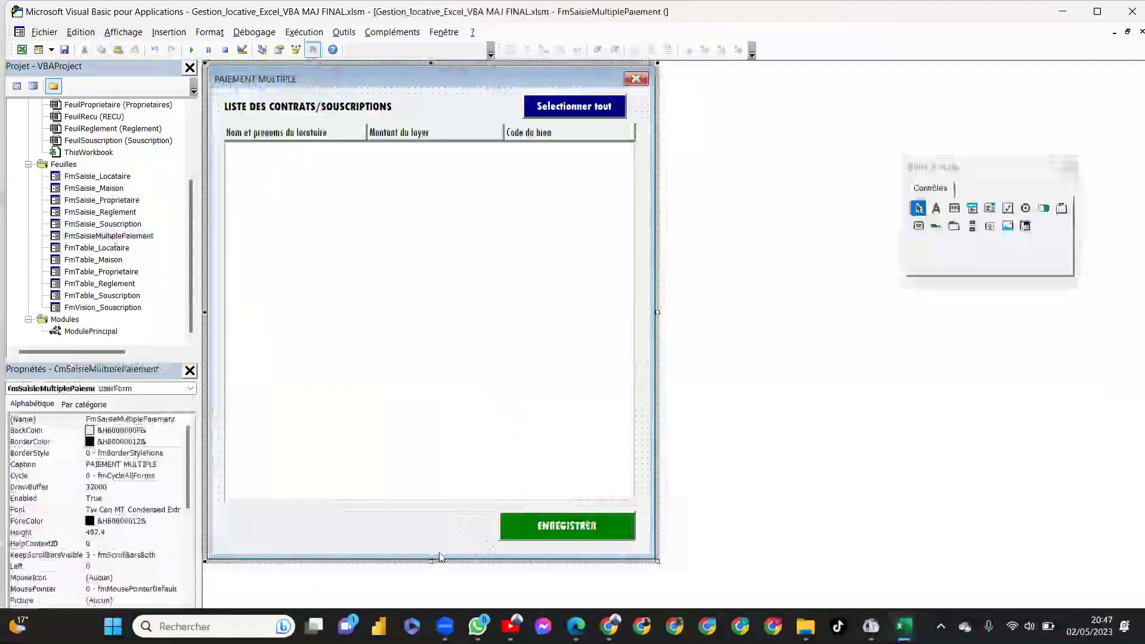
drag(442, 561, 448, 597)
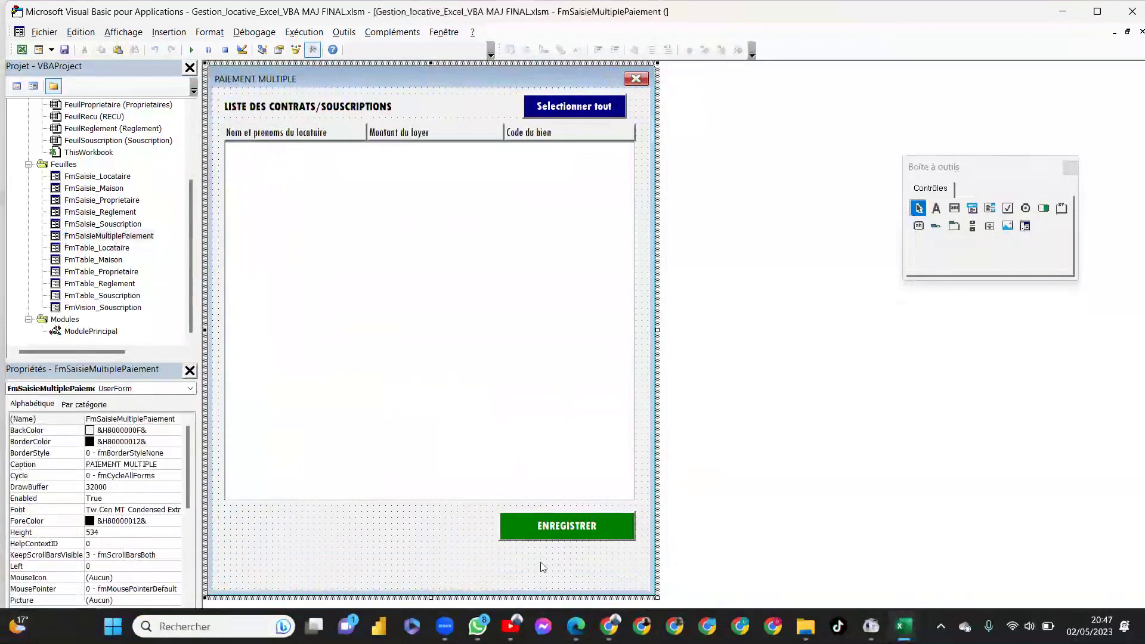
drag(474, 475, 474, 475)
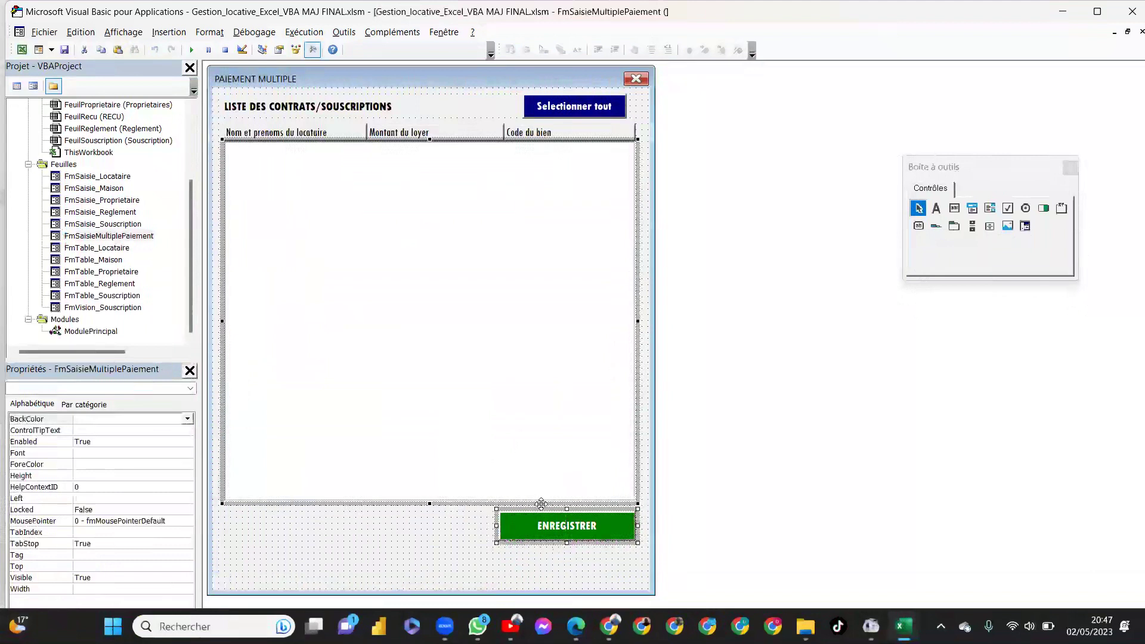
drag(542, 516, 541, 522)
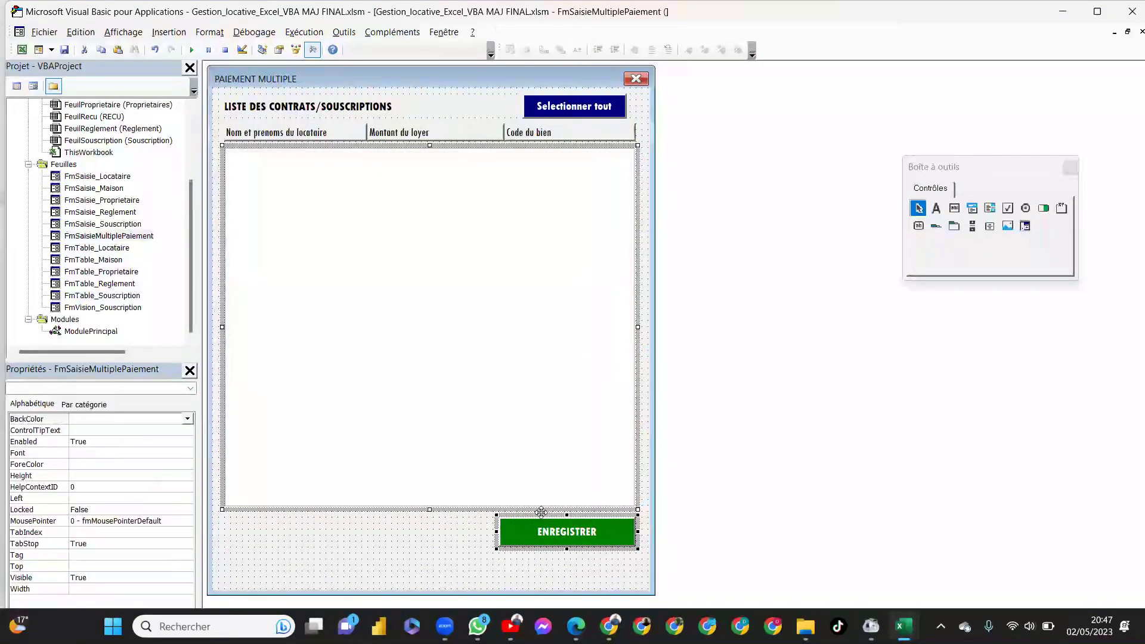
key(ctrl+z)
click(561, 554)
Move the column headers, list and ENREGISTRER button lower and shorten the list
drag(564, 583, 253, 139)
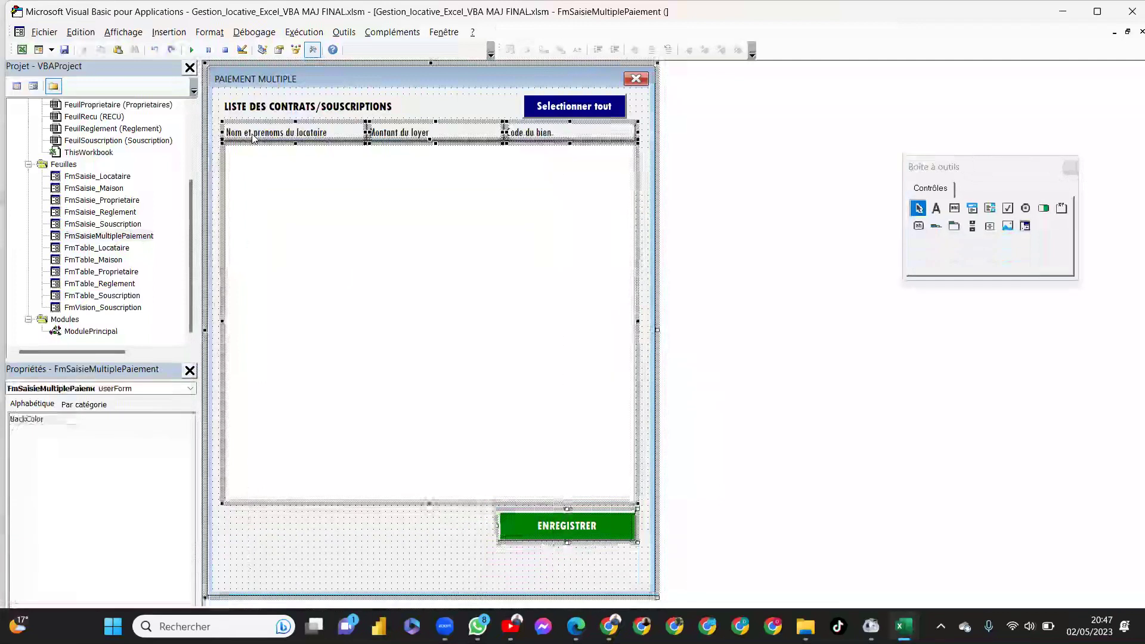
drag(441, 131, 456, 174)
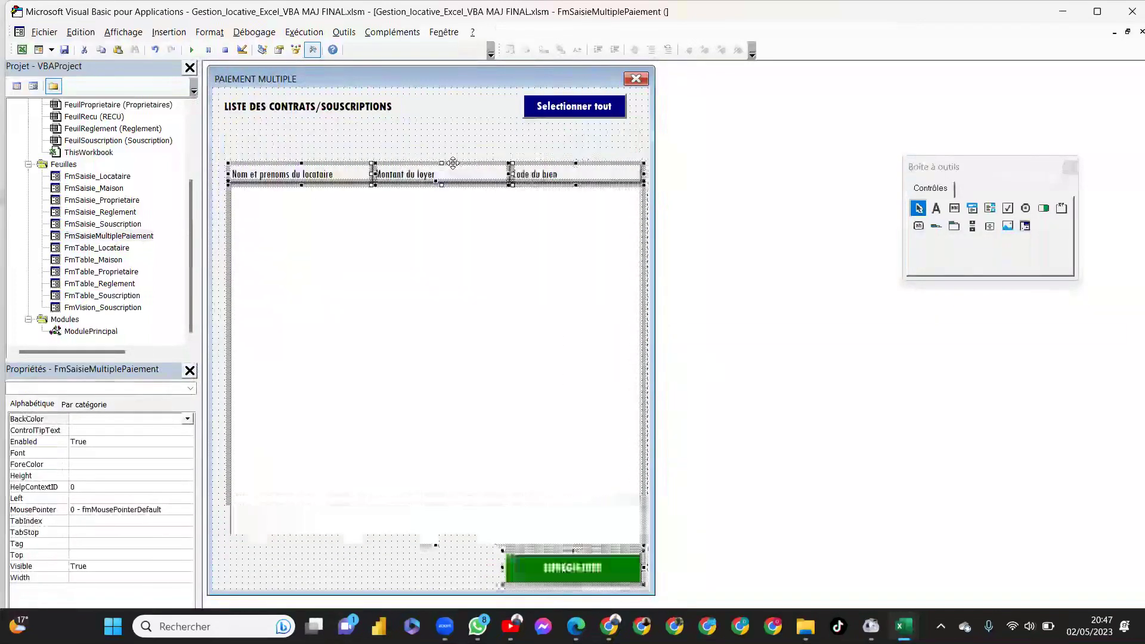
click(360, 565)
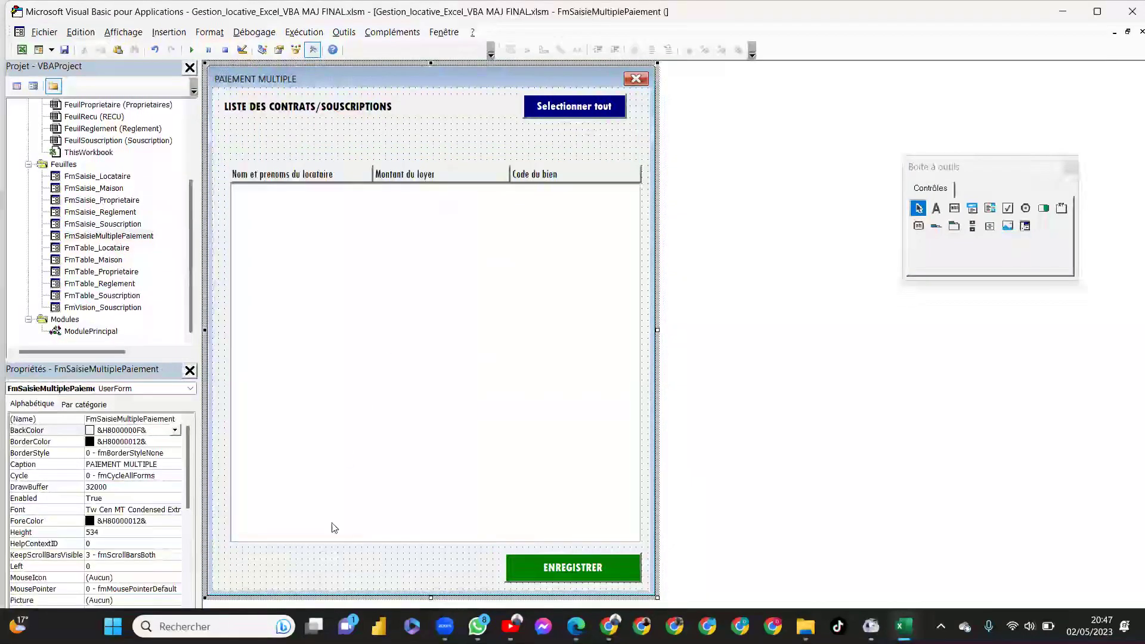
click(393, 539)
drag(437, 544, 436, 509)
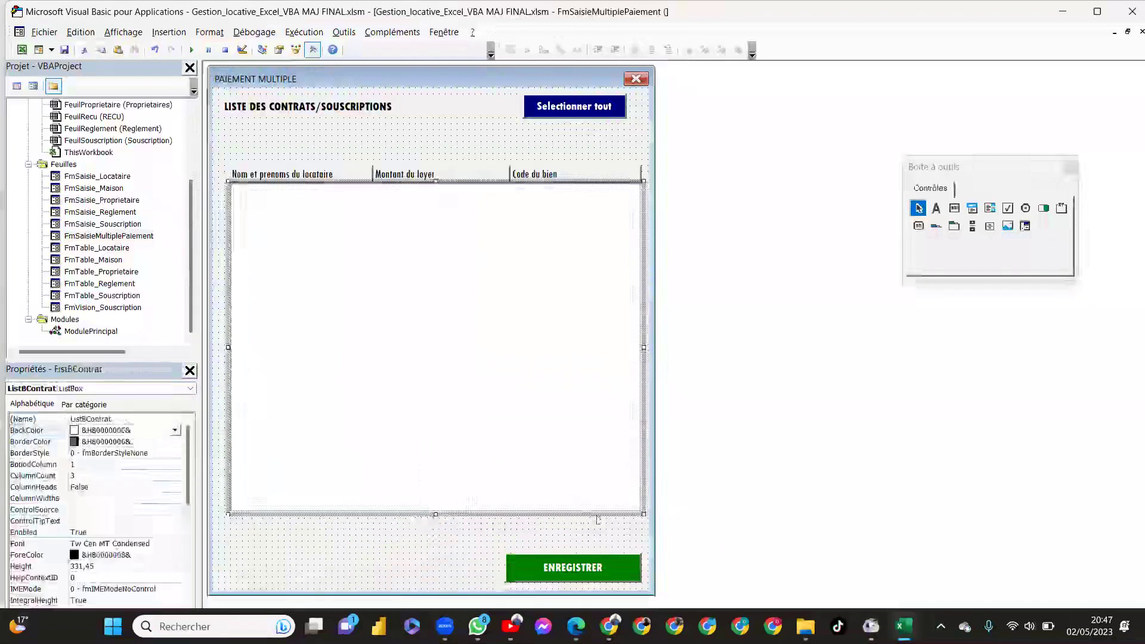
mouse_move(635, 530)
mouse_down()
mouse_move(329, 164)
mouse_move(327, 200)
mouse_up()
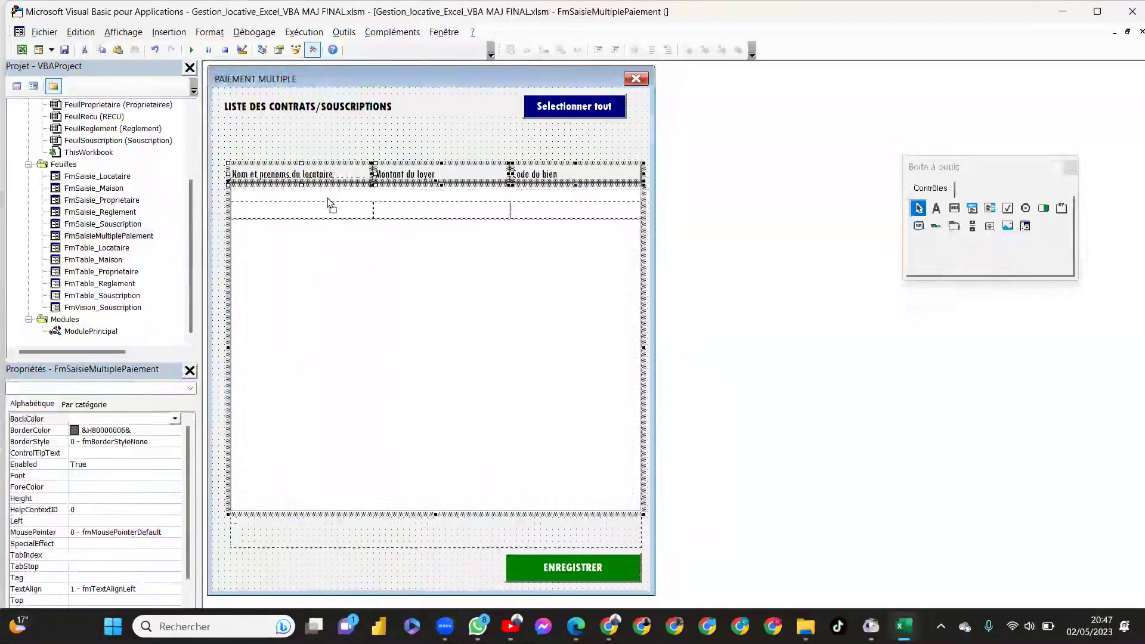
click(309, 562)
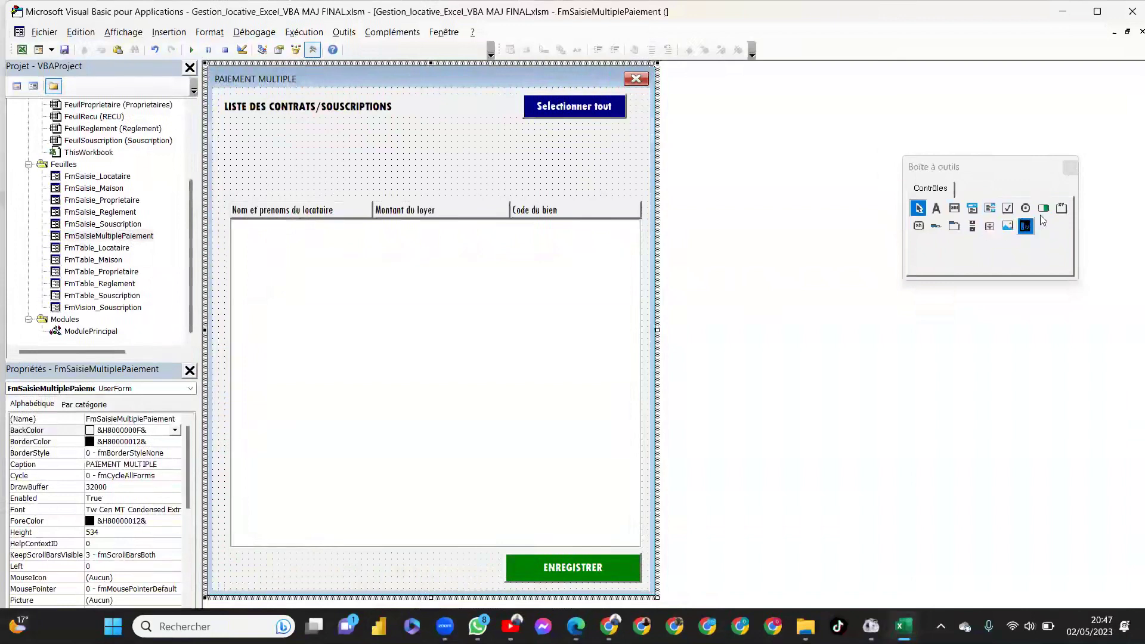
Draw a frame under the form title, 66 high and as wide as the list
click(1061, 208)
drag(220, 131, 434, 273)
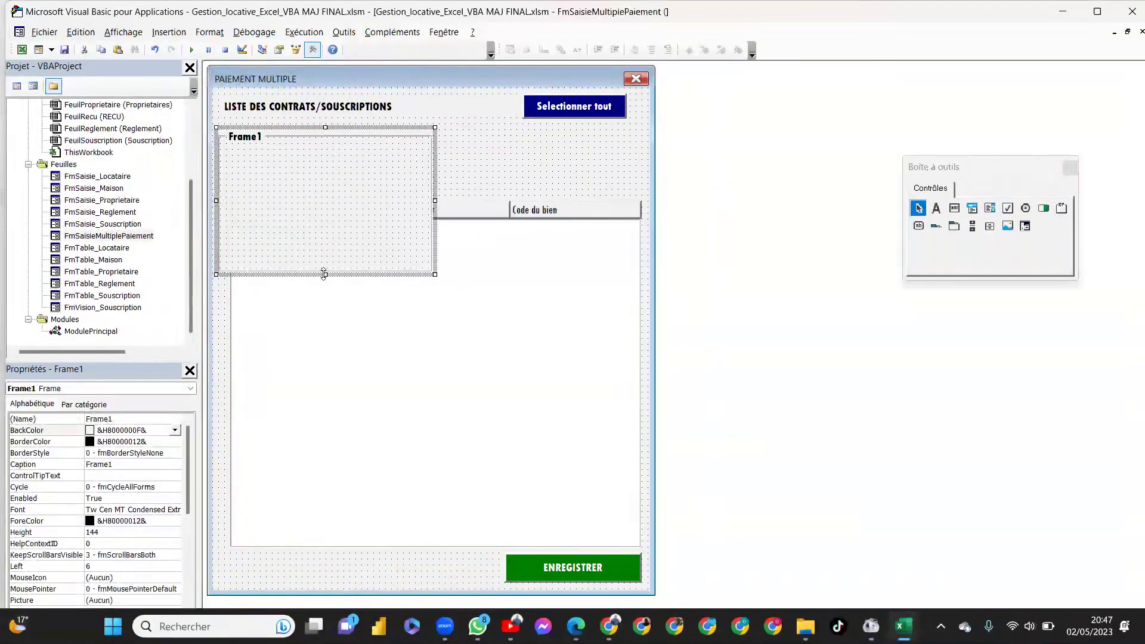
drag(326, 190, 325, 197)
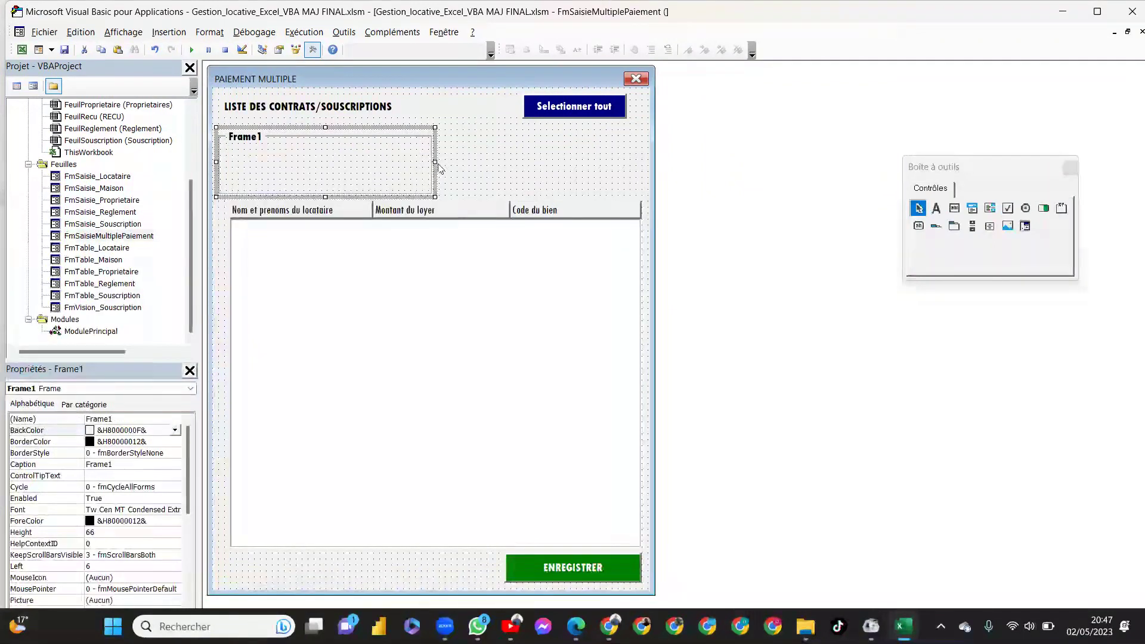
drag(433, 161, 551, 160)
drag(637, 159, 637, 160)
Caption the frame 'Information de paiement' and save the project
click(324, 165)
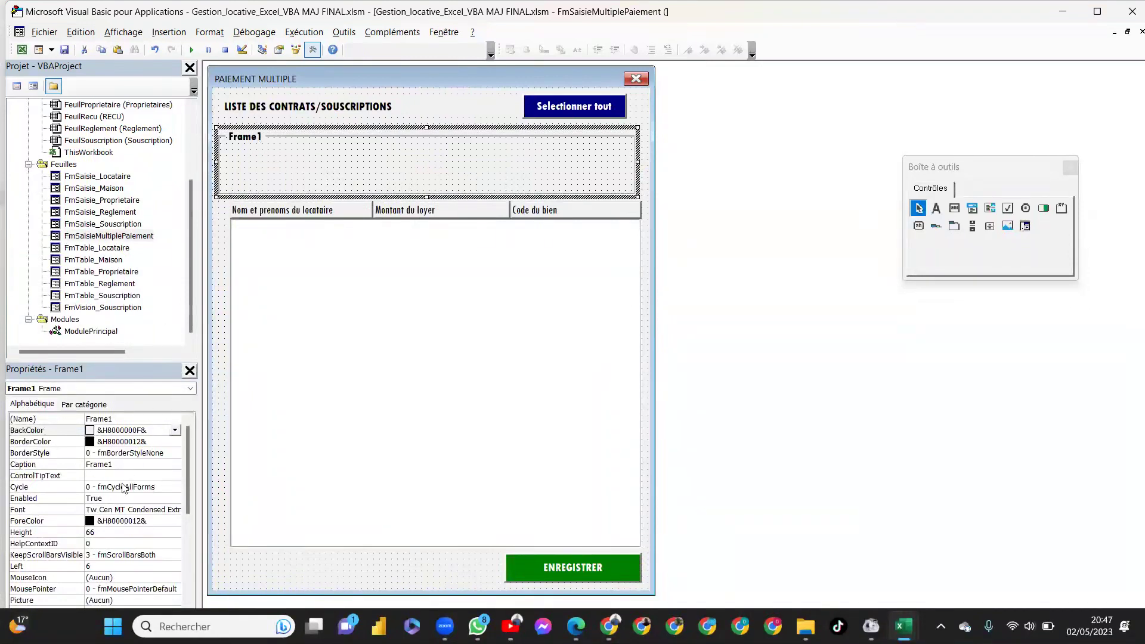
double_click(130, 465)
text(Information de )
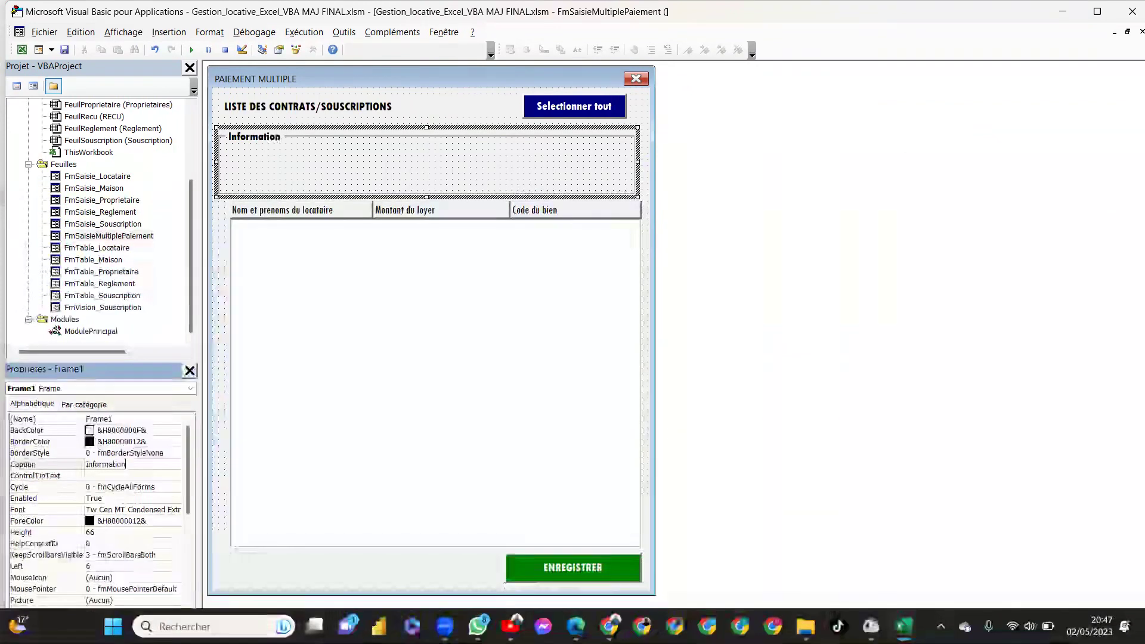
text(paiement)
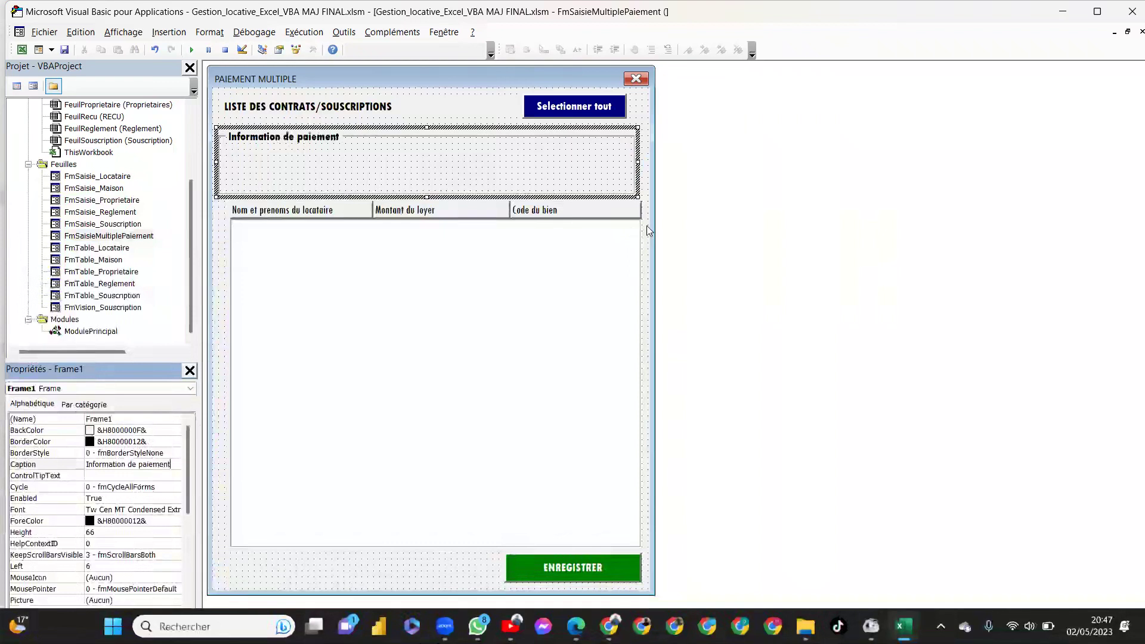
click(648, 230)
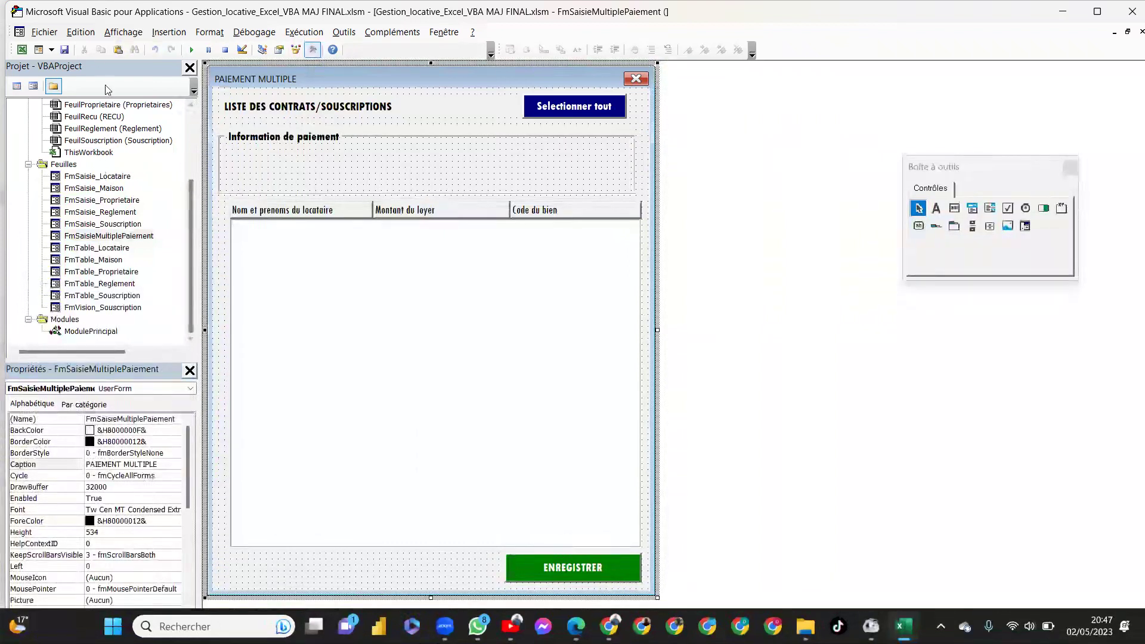
click(64, 50)
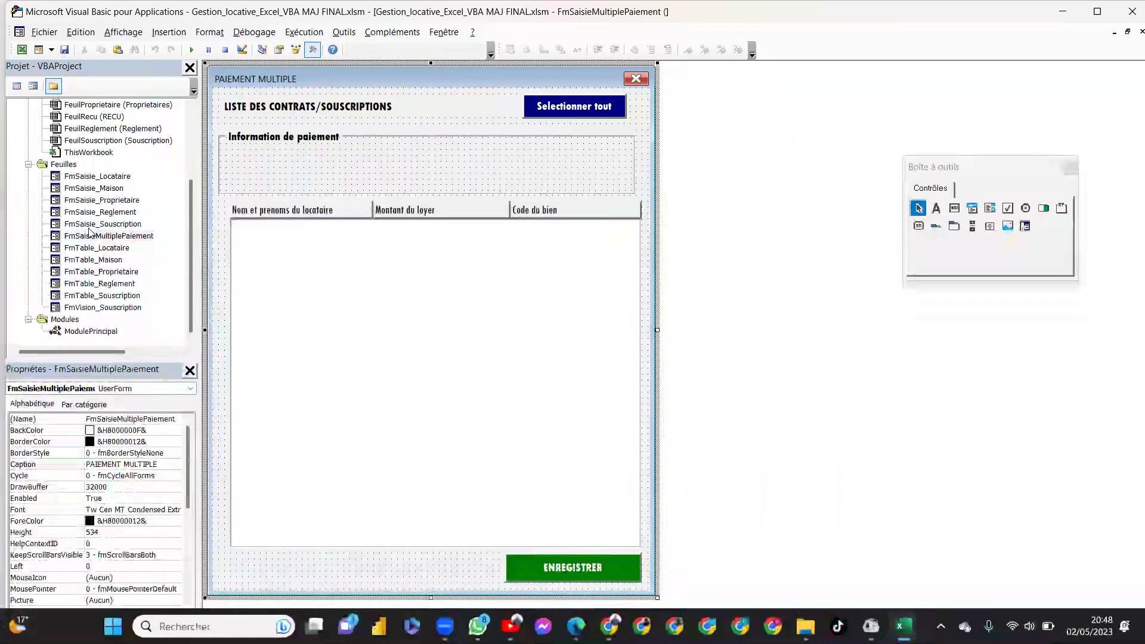
On FmSaisie_Reglement, select the DATE DE PAIEMENT, MOIS CONCERNE and ANNEE CONCERNEE controls
double_click(105, 215)
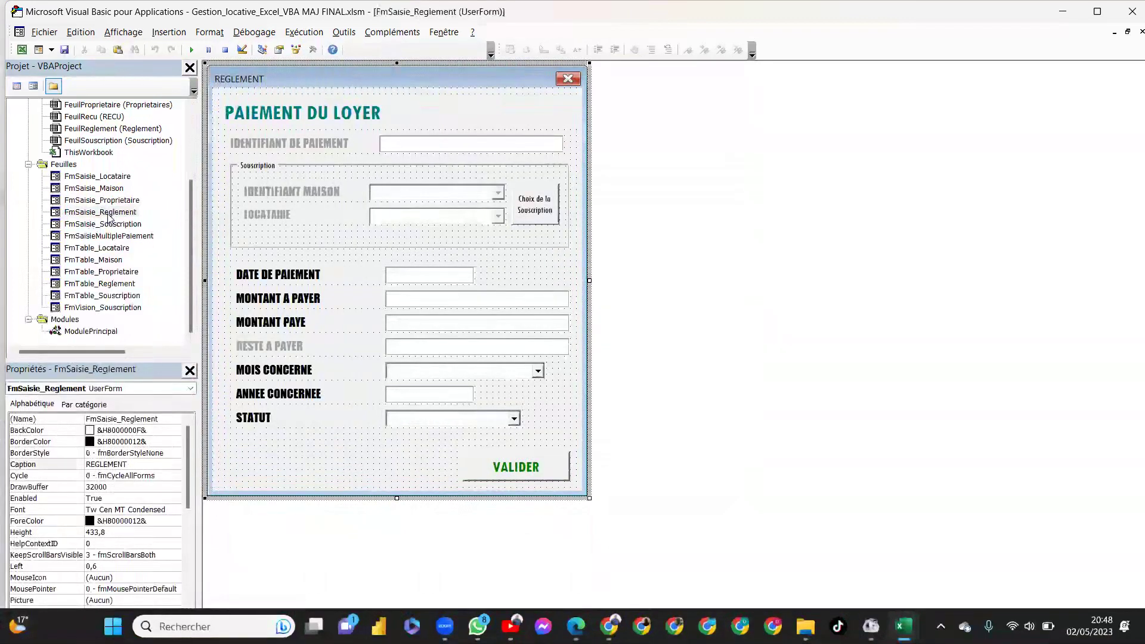
drag(282, 260, 458, 278)
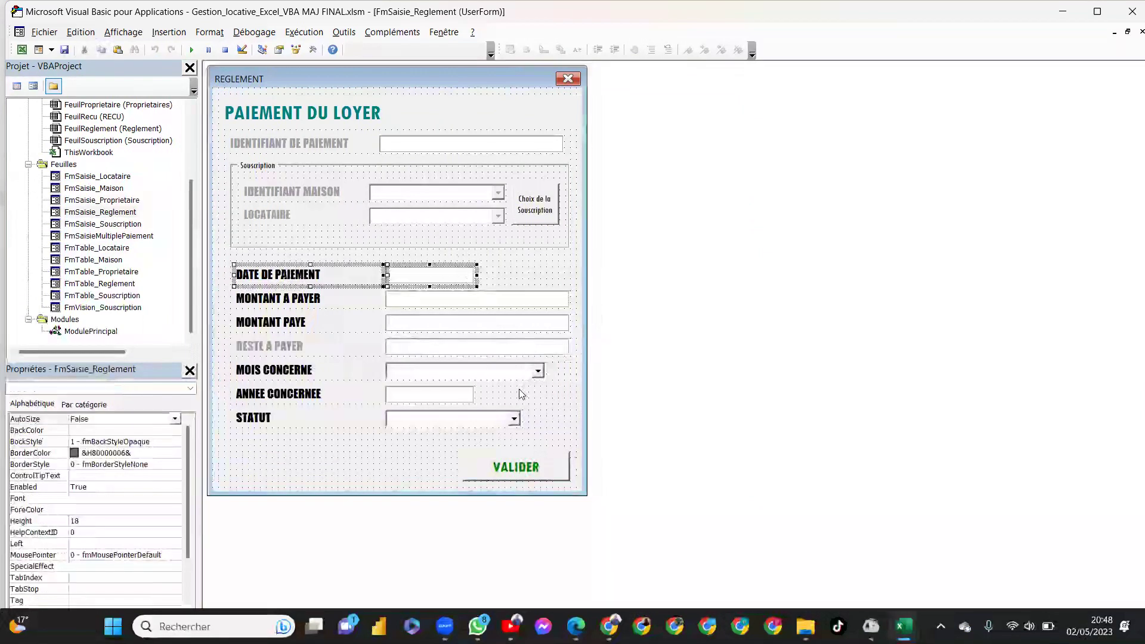
drag(382, 399, 313, 378)
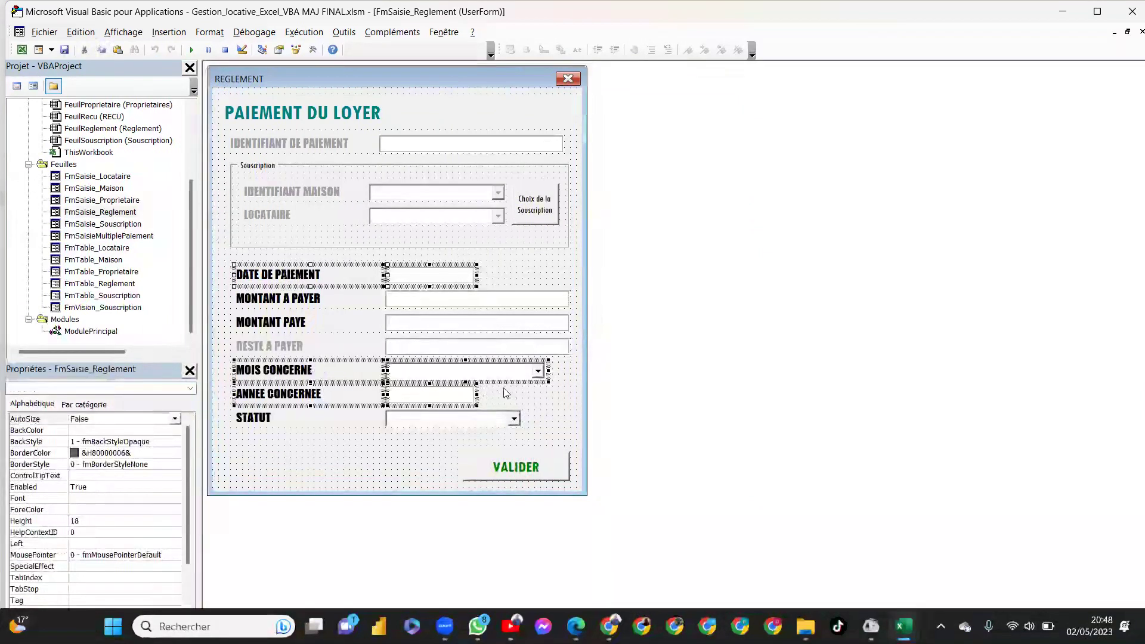
click(345, 480)
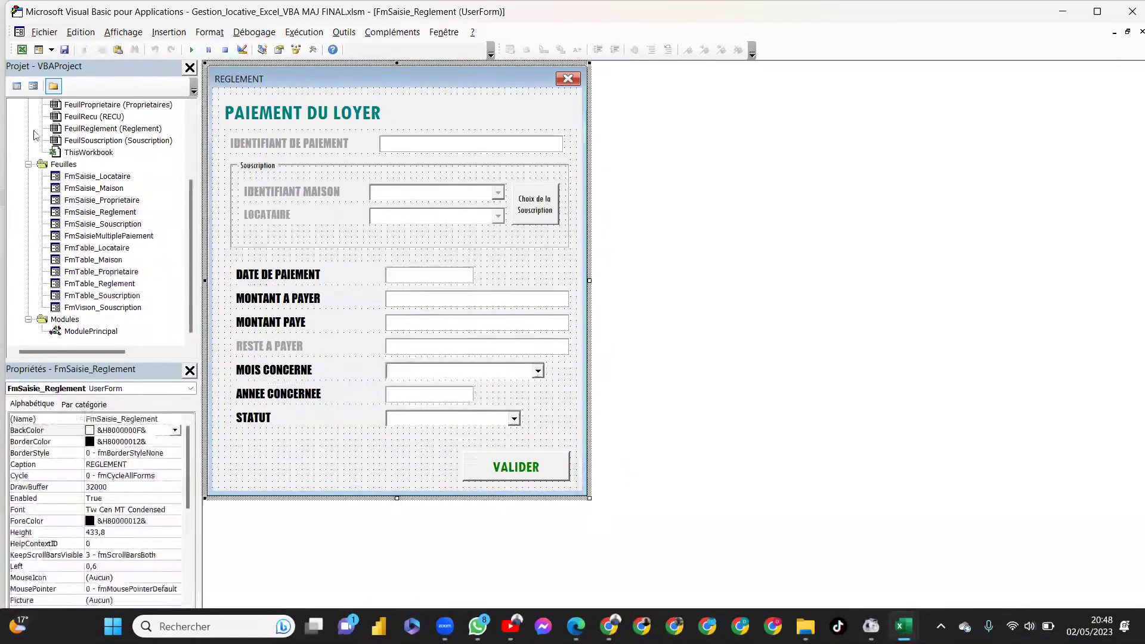
On the PAIEMENT MULTIPLE form, drag the date, month and year fields lower, then undo with Ctrl+Z
click(128, 237)
double_click(139, 236)
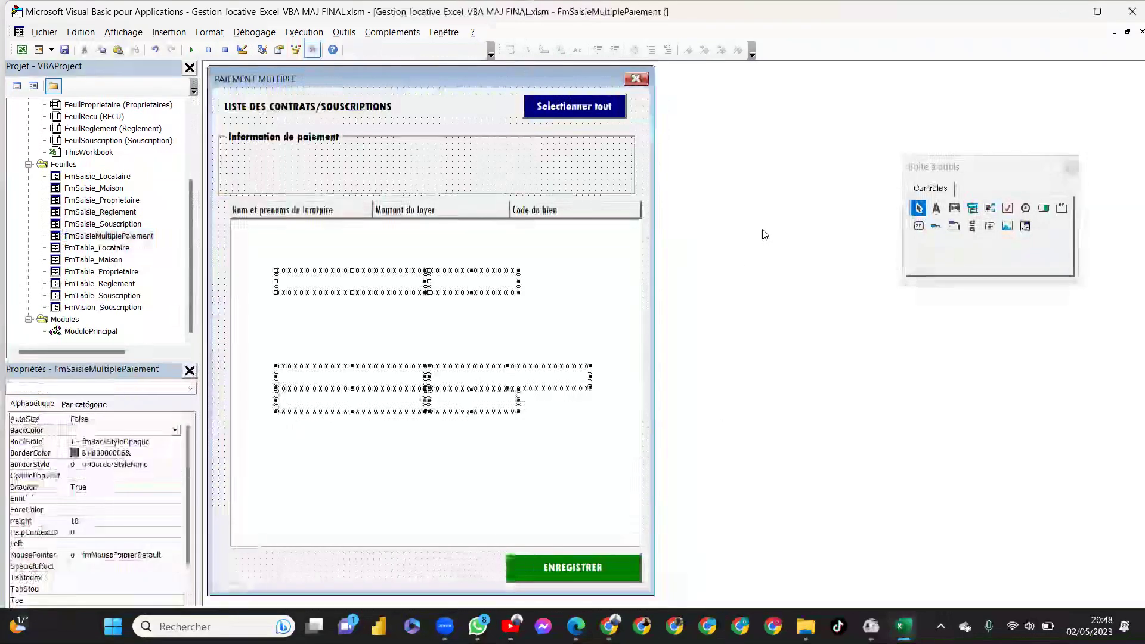
mouse_move(366, 271)
mouse_down()
mouse_move(338, 464)
mouse_move(686, 155)
mouse_up()
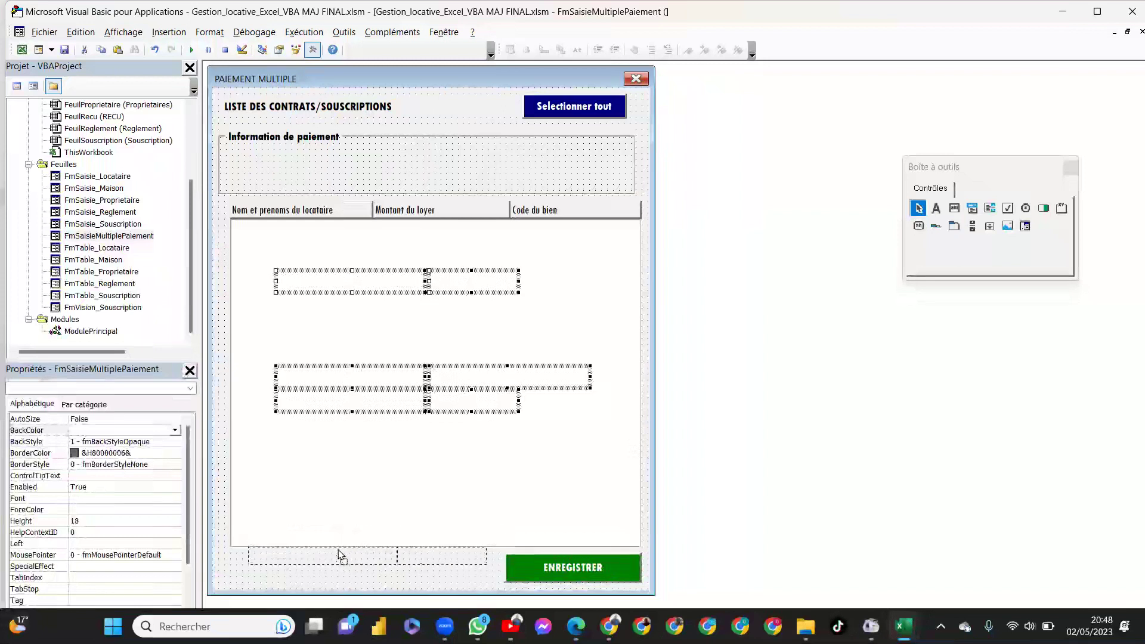
drag(554, 525, 337, 558)
key(ctrl+z)
key(ctrl+z)
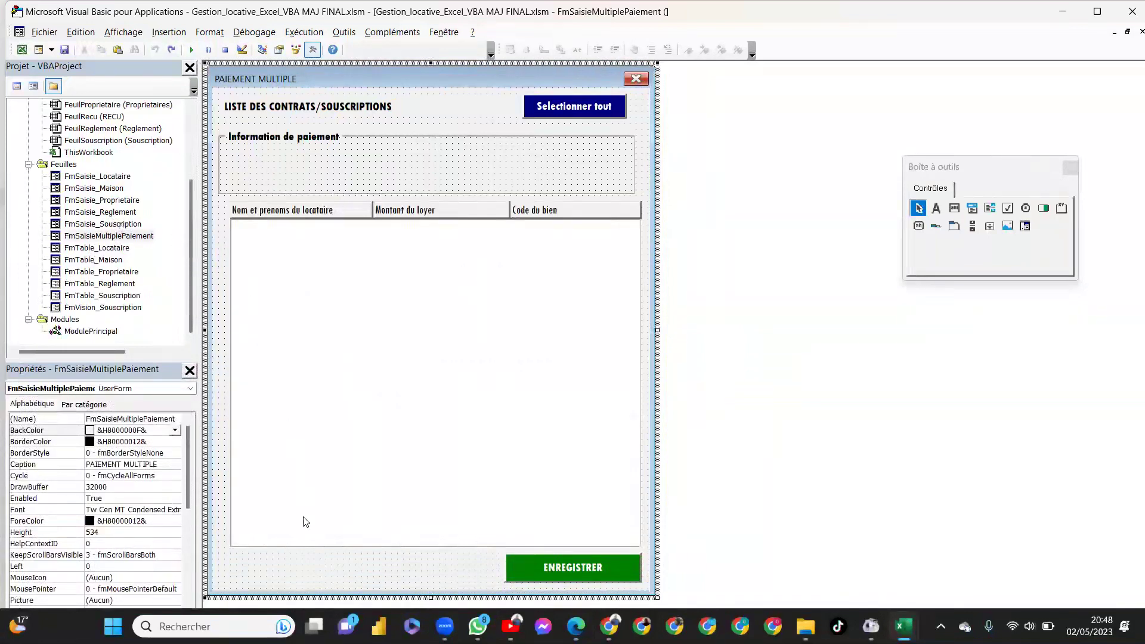
Shrink the ListBContrat contract list to a short strip
click(427, 525)
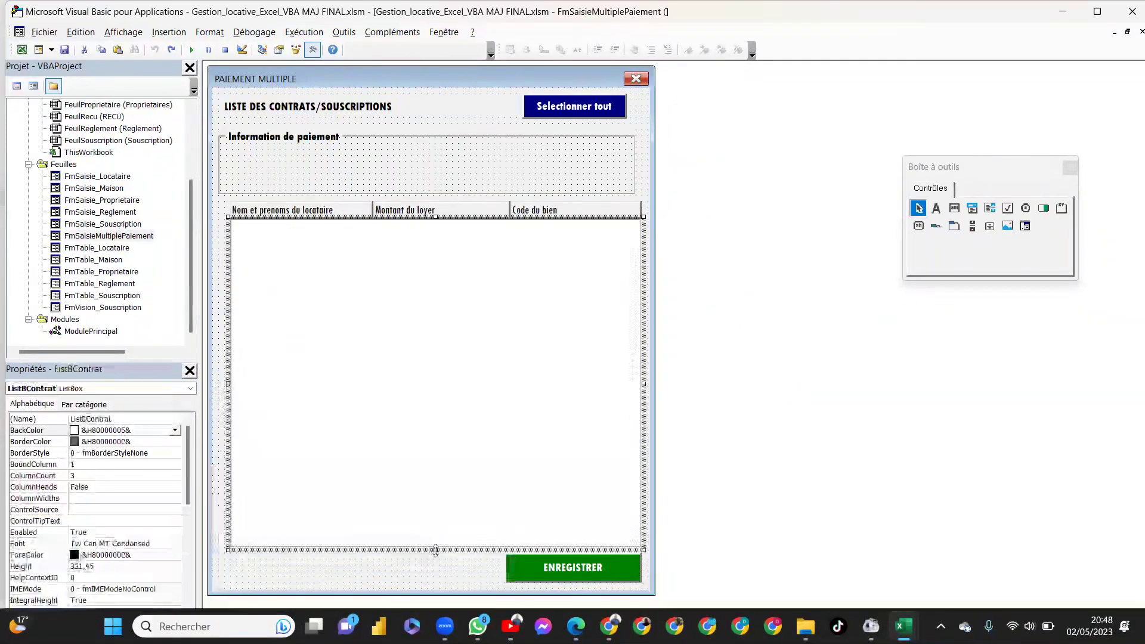
drag(441, 261, 447, 246)
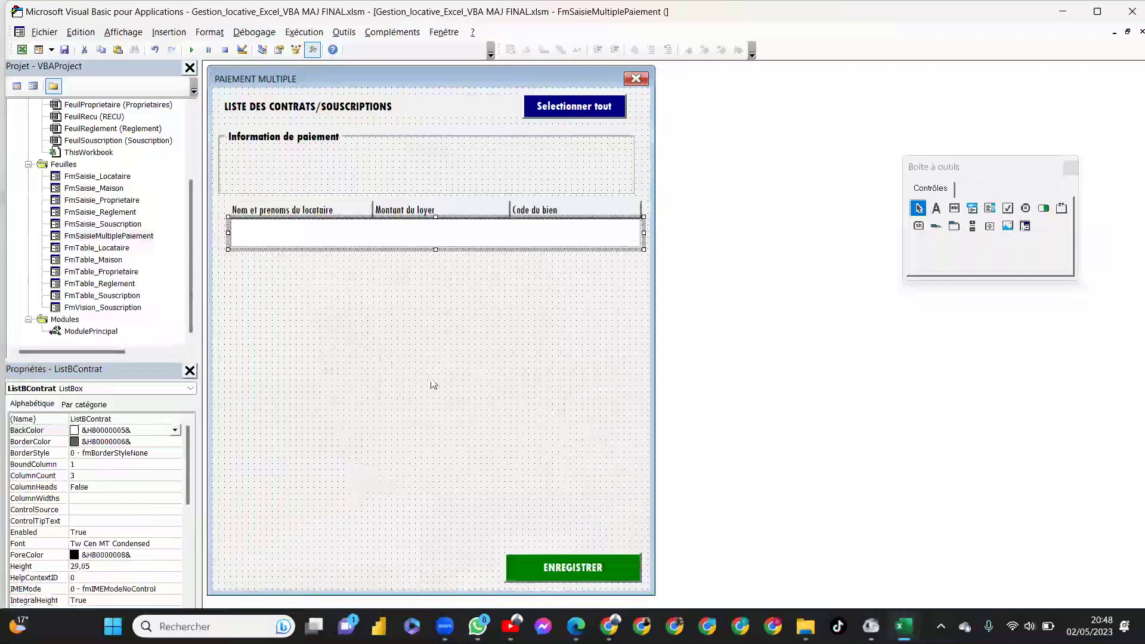
click(426, 392)
key(ctrl+v)
click(419, 468)
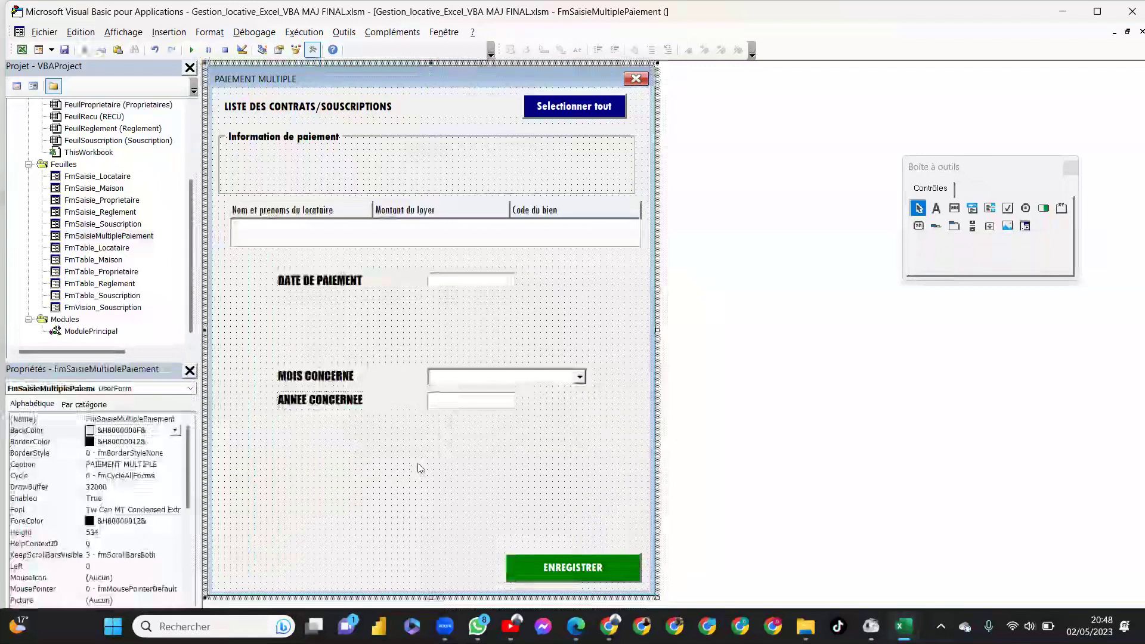
Narrow the DATE DE PAIEMENT label and place it with the TR4 date box in the payment frame
click(346, 290)
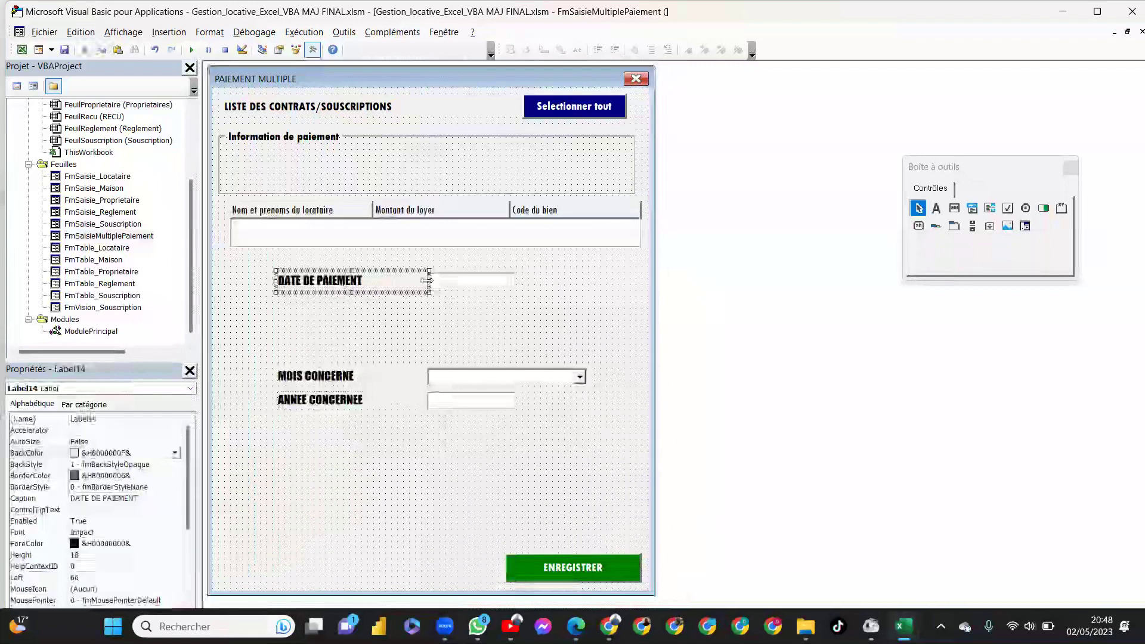
mouse_move(426, 280)
mouse_down()
mouse_move(371, 280)
mouse_move(309, 169)
mouse_up()
click(396, 327)
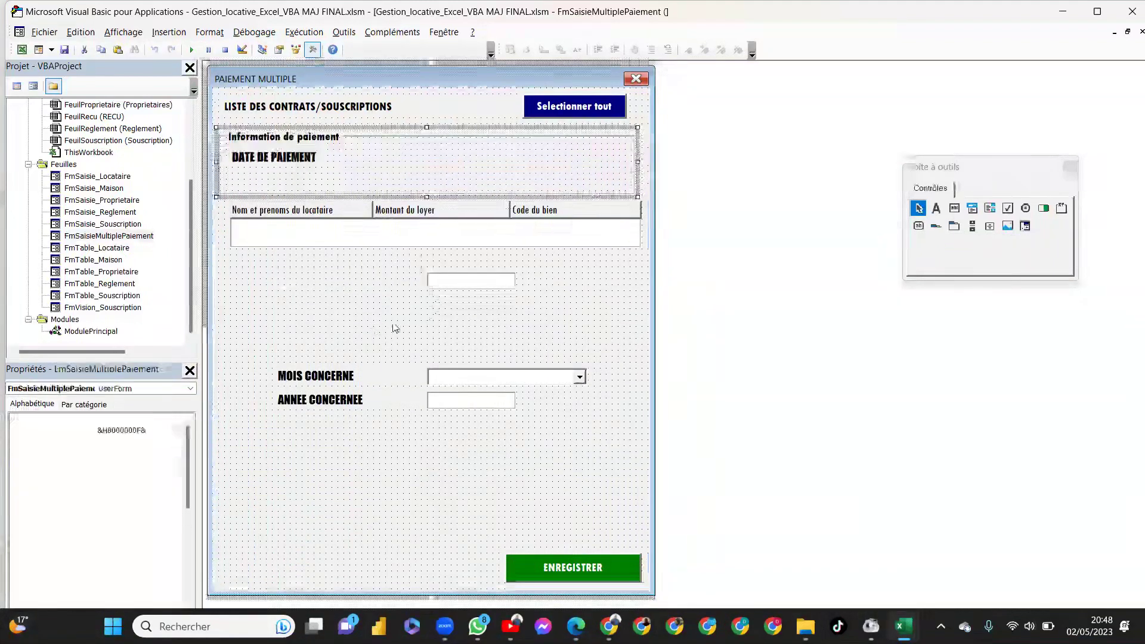
click(456, 284)
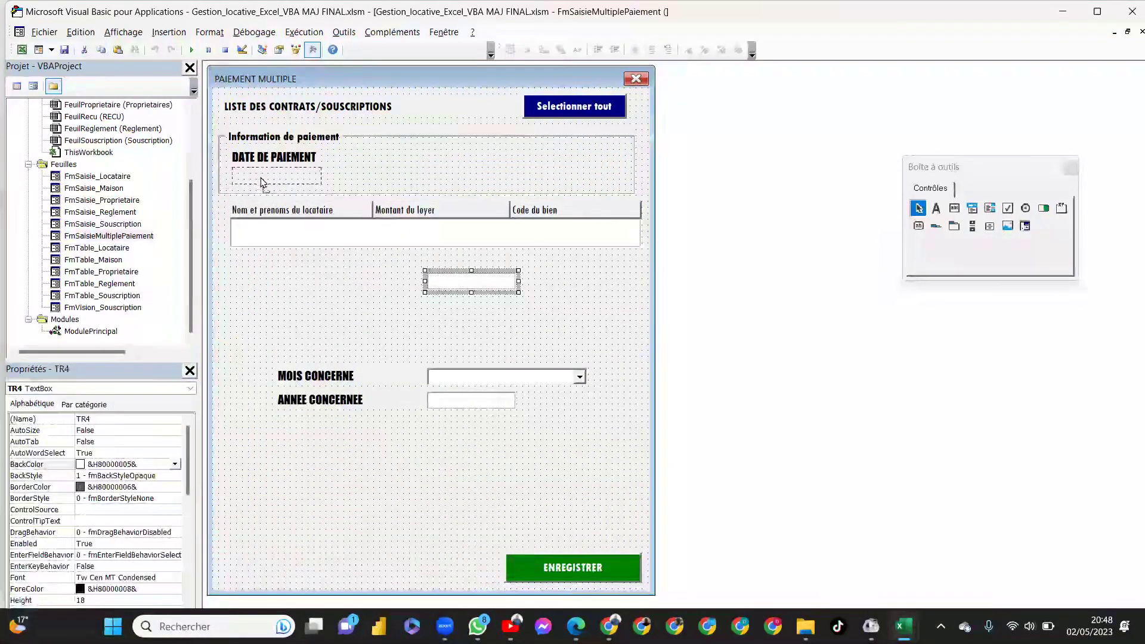
drag(310, 209, 264, 183)
click(320, 379)
Place MOIS CONCERNE with dropdown TR8 and ANNEE CONCERNEE with box TR9 beside the date
drag(320, 380, 377, 162)
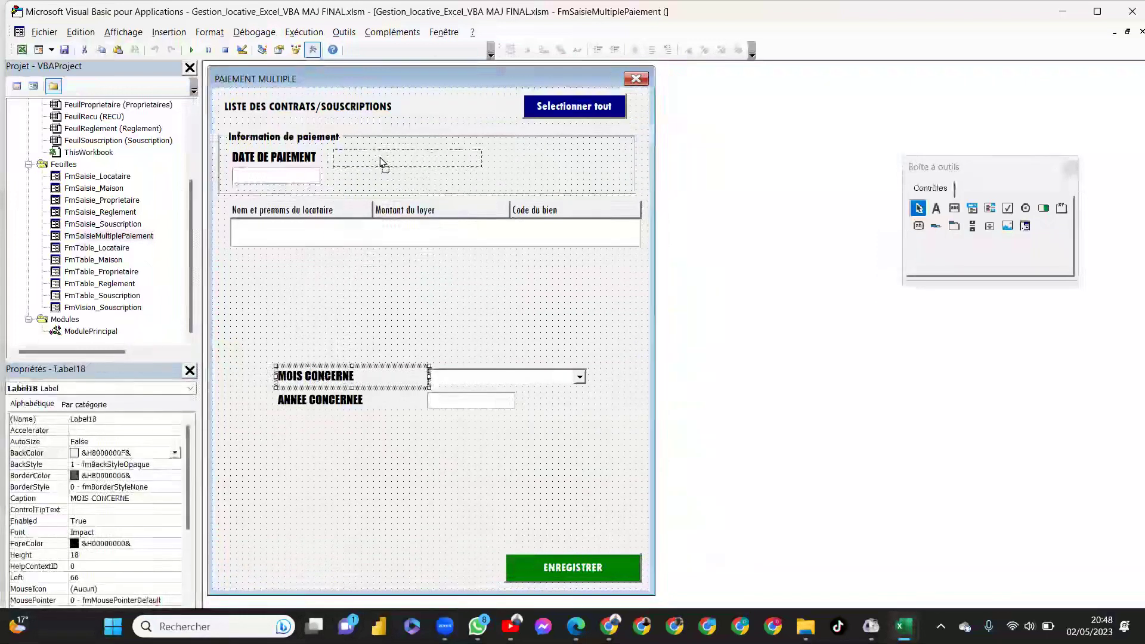
drag(376, 162, 378, 160)
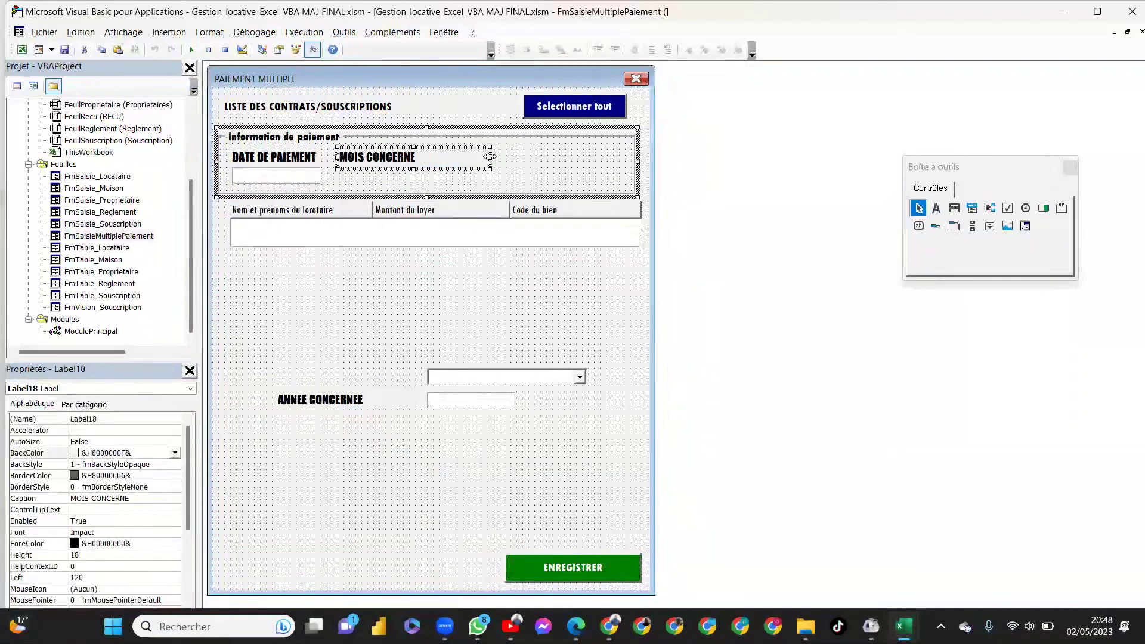
drag(489, 379, 399, 177)
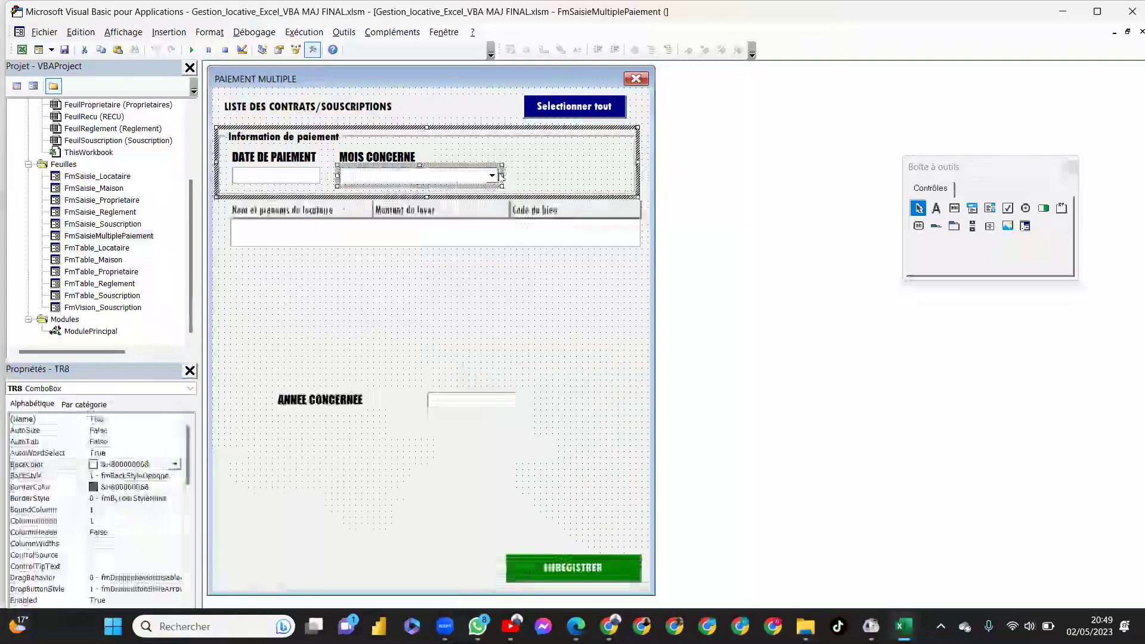
click(428, 401)
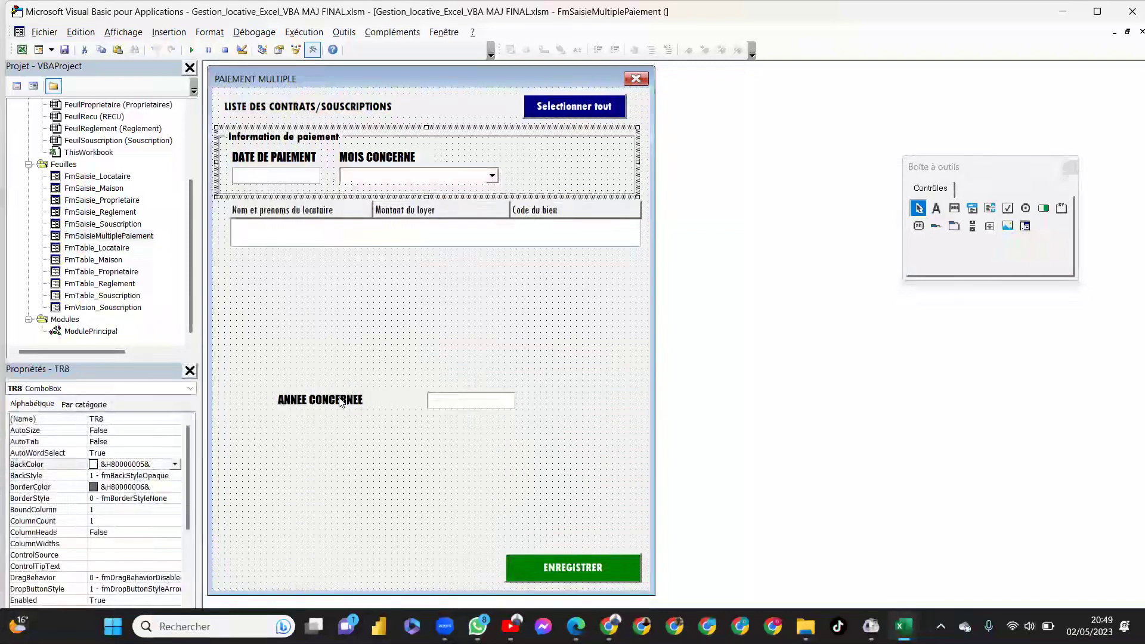
drag(428, 400, 371, 401)
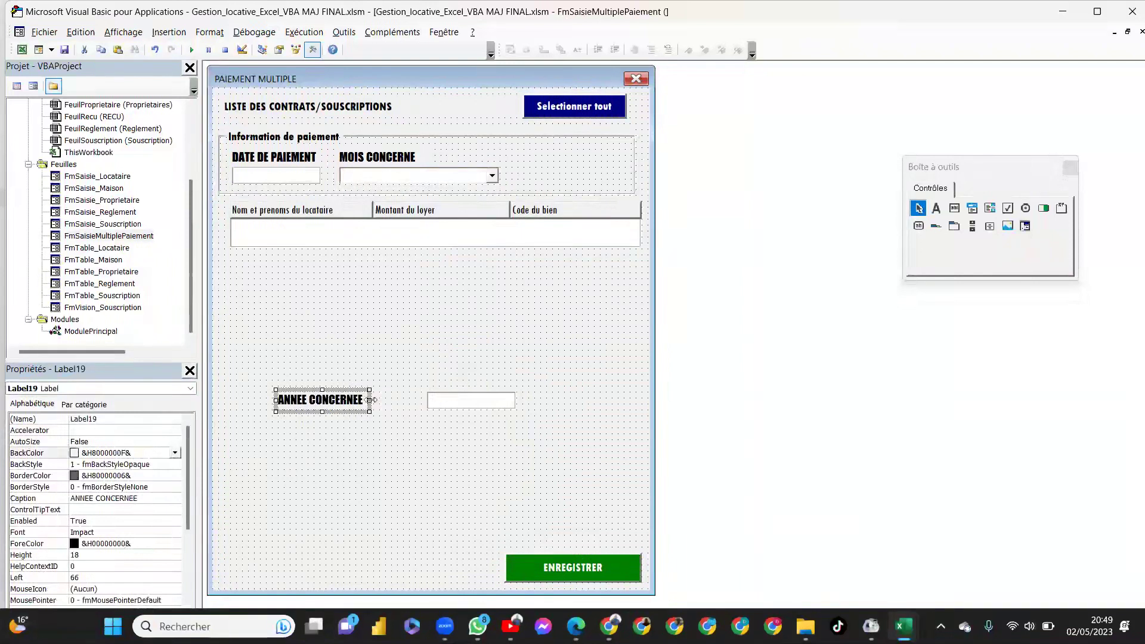
drag(451, 302, 585, 164)
drag(448, 401, 538, 189)
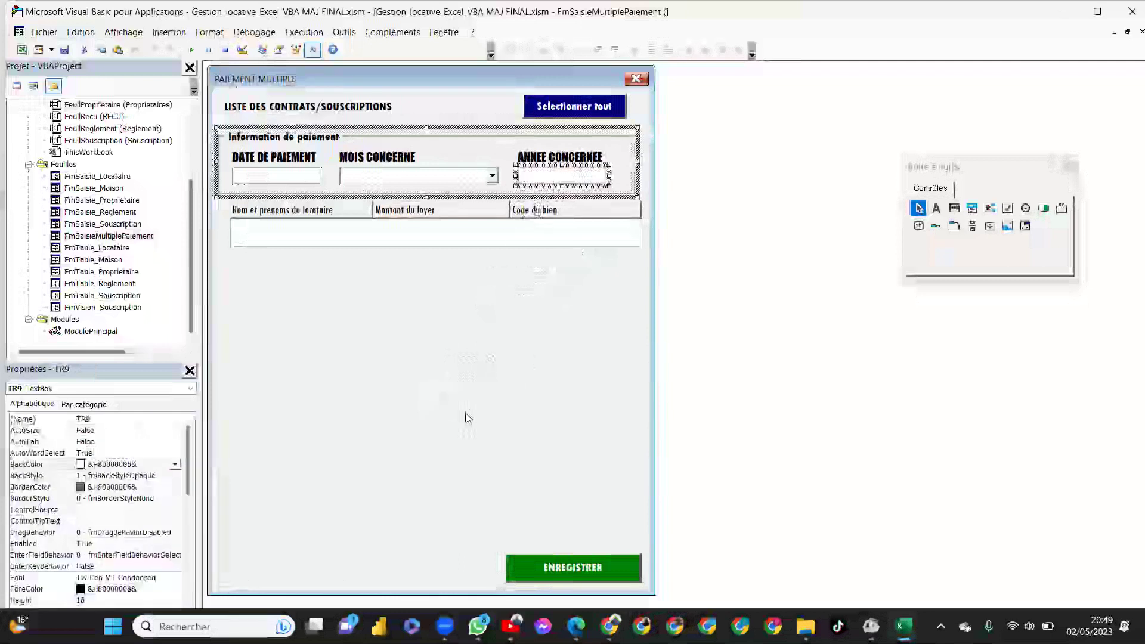
click(453, 429)
Stretch the contract list back down to the bottom of the form
click(439, 243)
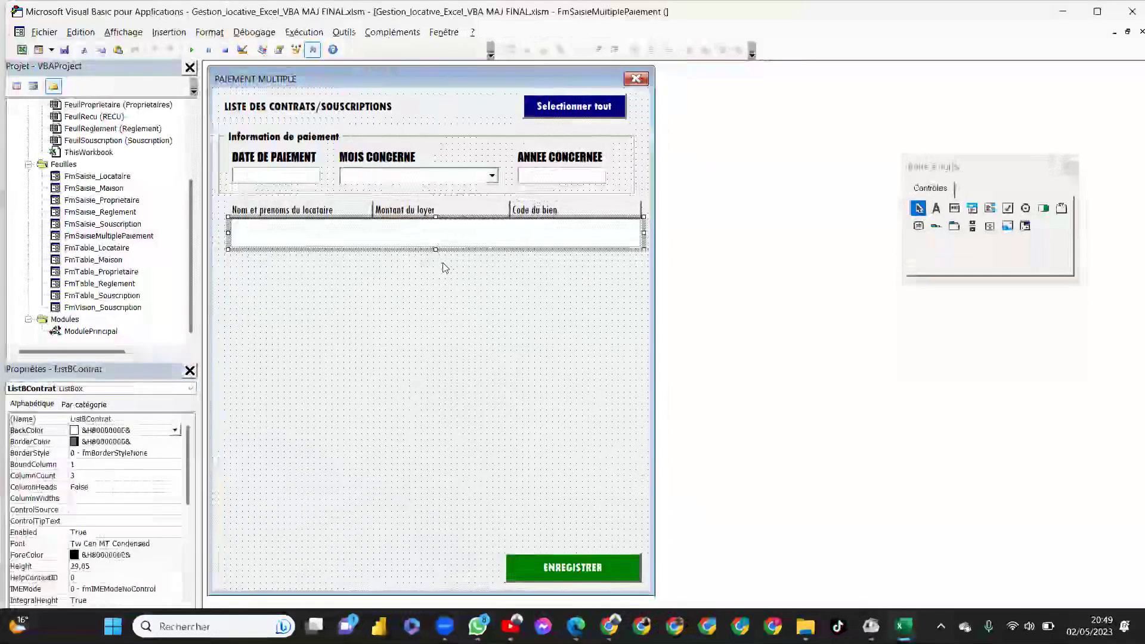
drag(435, 249, 446, 542)
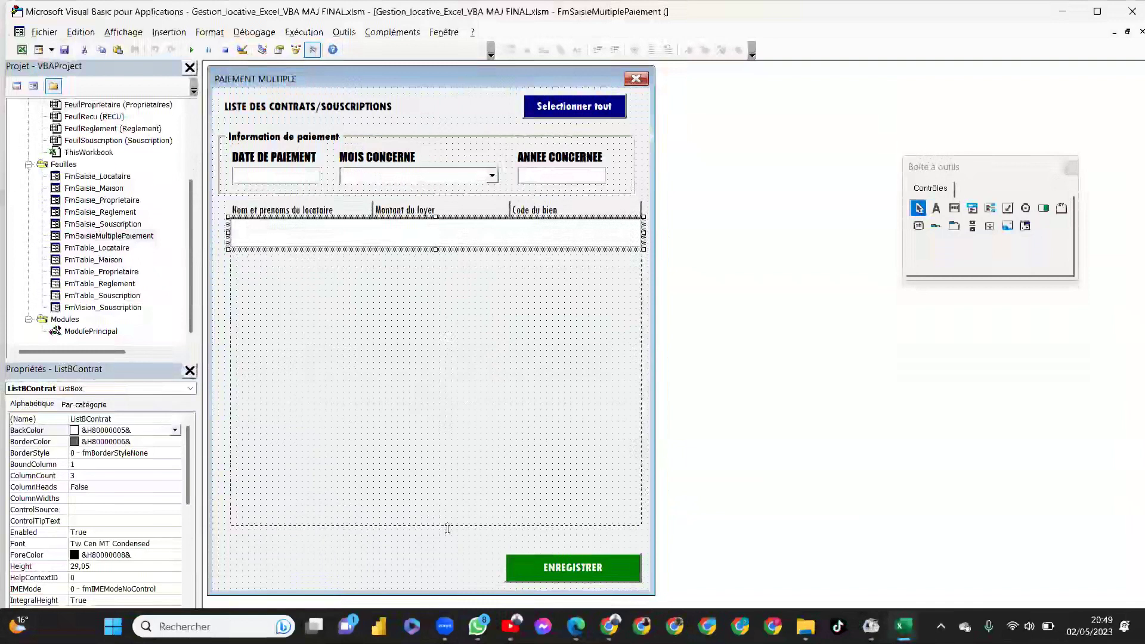
click(401, 581)
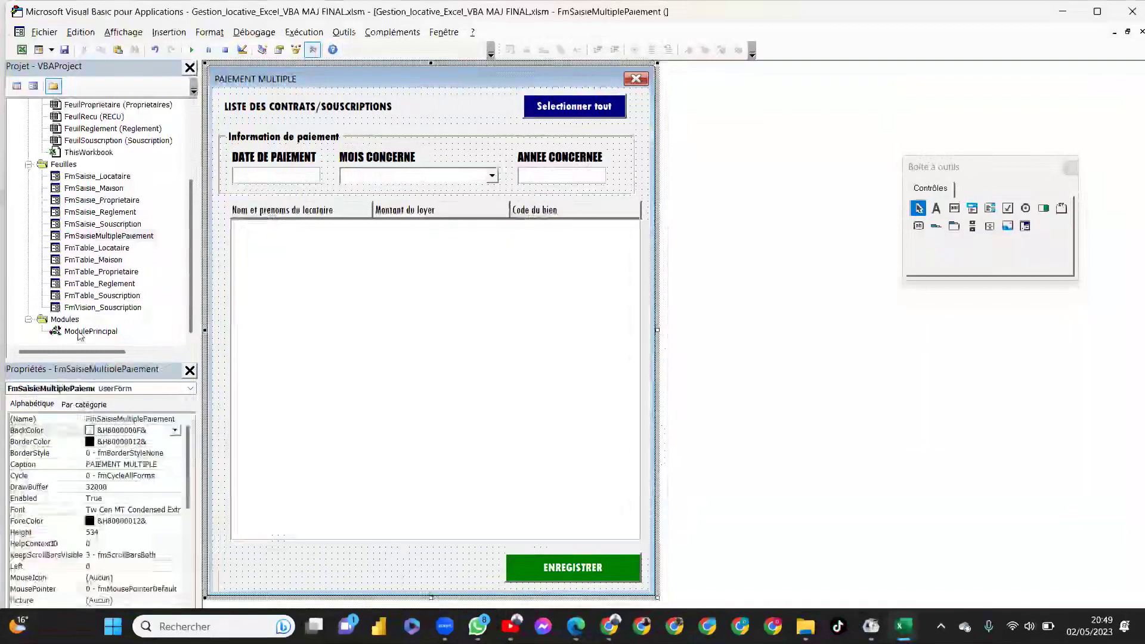
Copy the If AjoutouModif block from FmSaisie_Reglement's UserForm_Initialize, then reopen FmSaisieMultiplePaiement
double_click(120, 213)
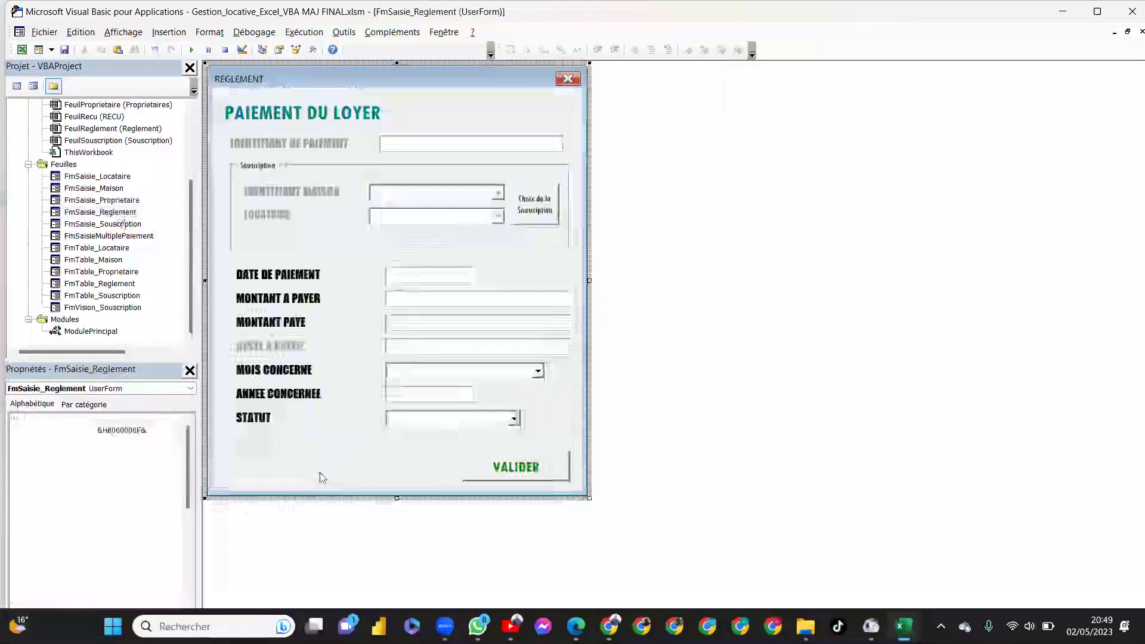
double_click(319, 475)
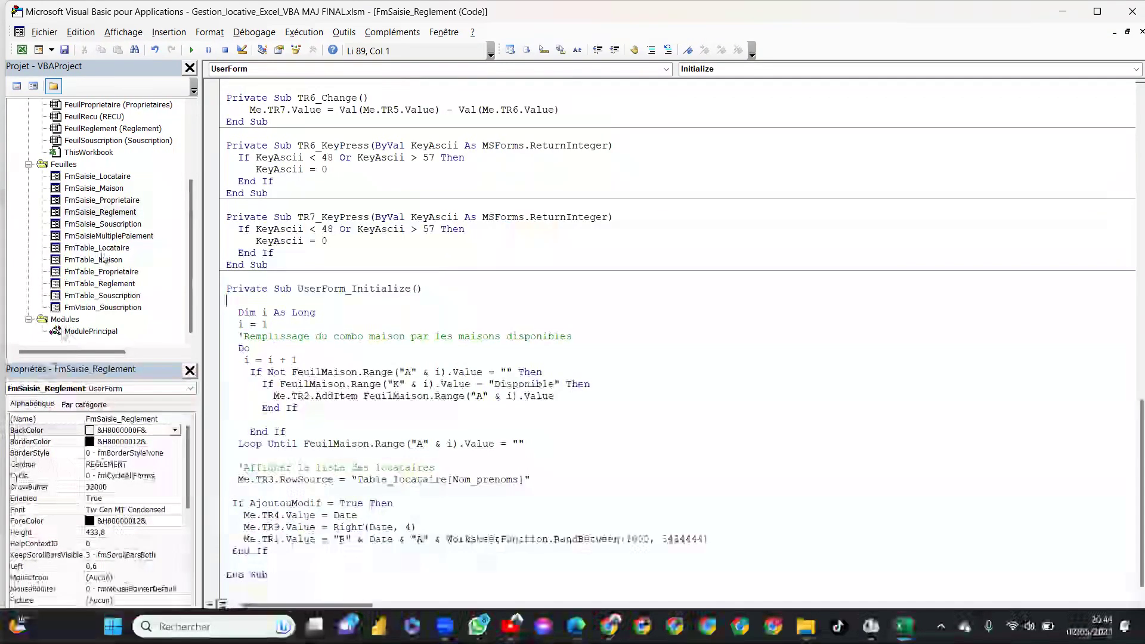
click(281, 553)
drag(261, 536, 218, 492)
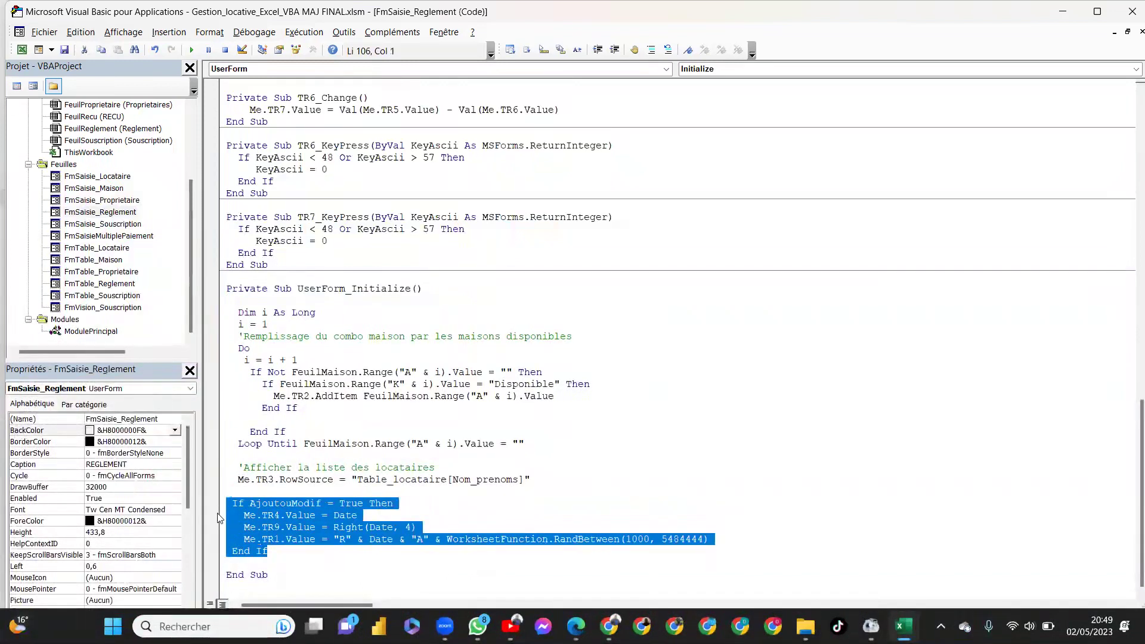
click(620, 445)
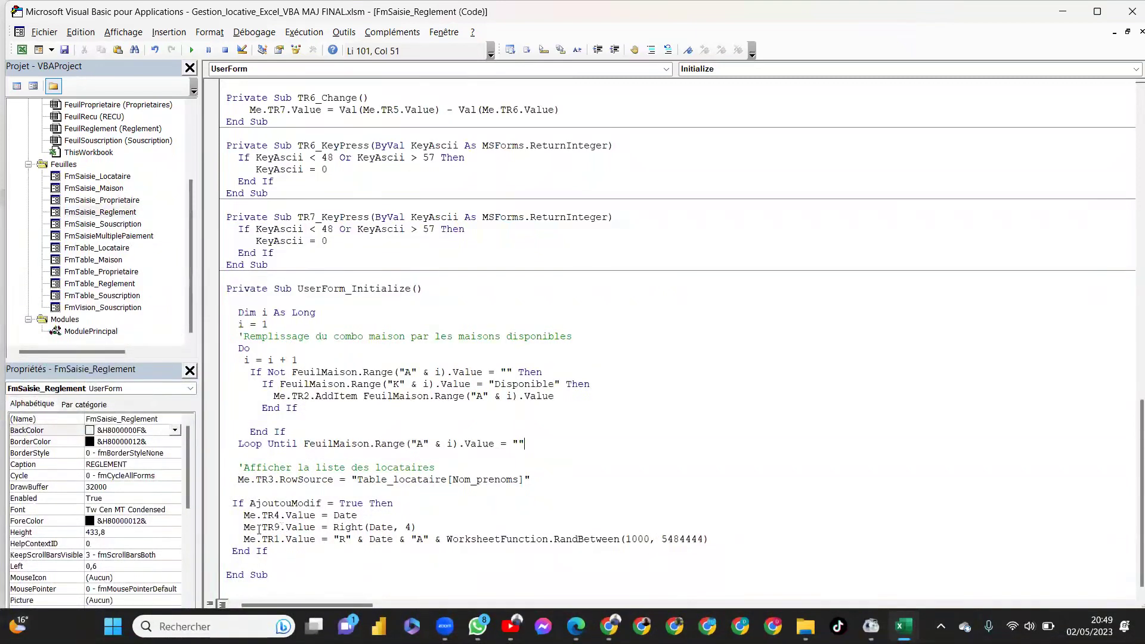
double_click(122, 236)
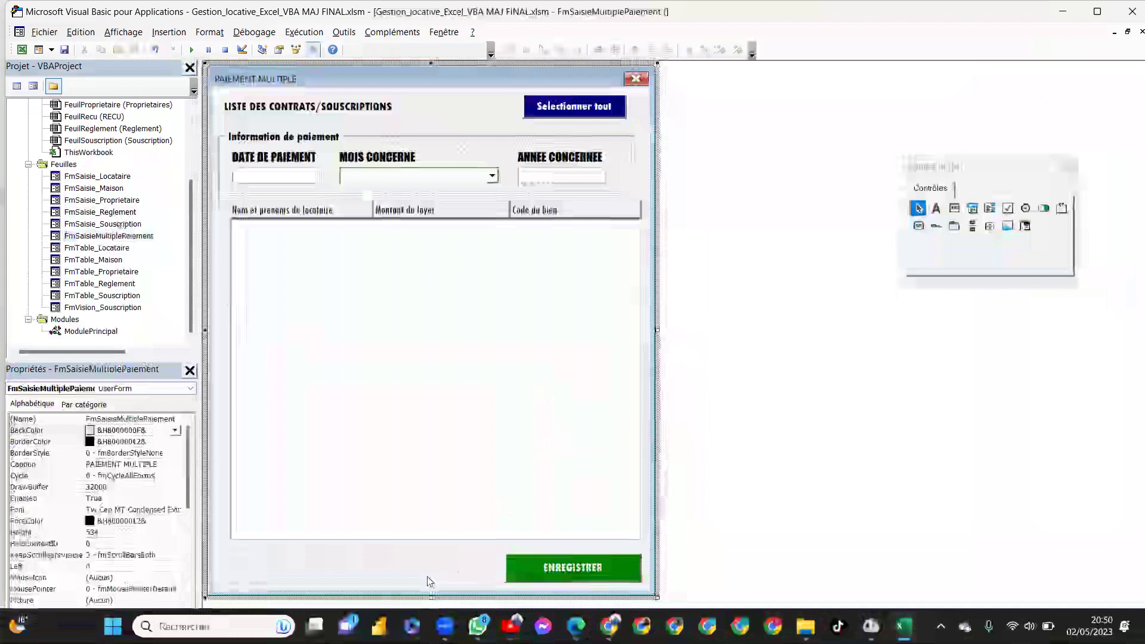
Paste the copied date-filling block after Loop Until in PAIEMENT MULTIPLE's UserForm_Initialize
double_click(431, 582)
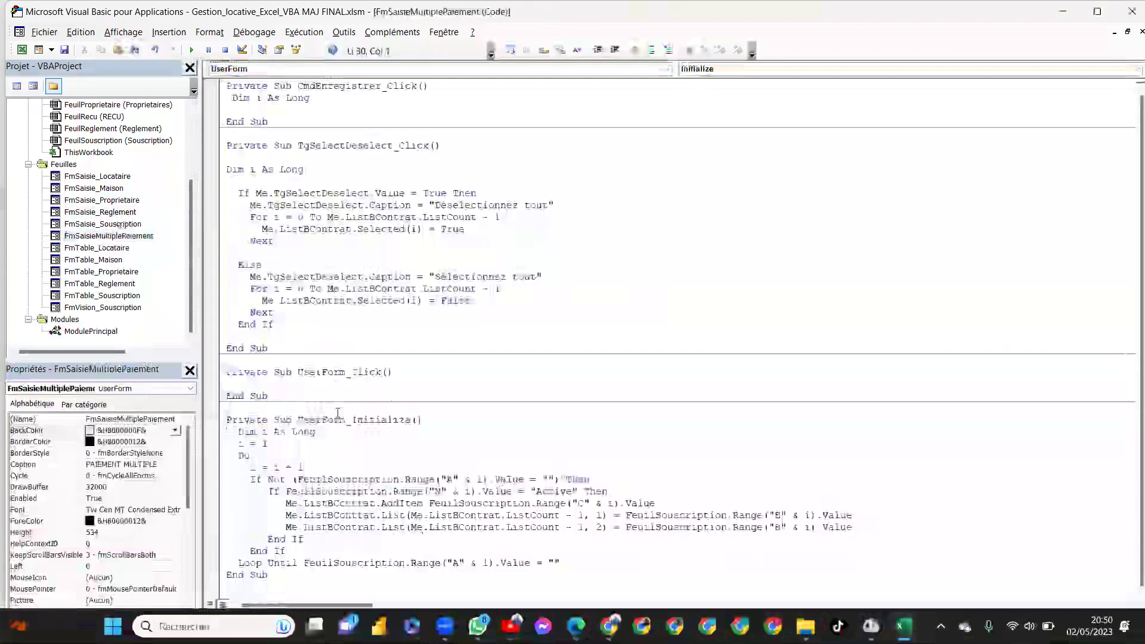
key(Return)
key(Return)
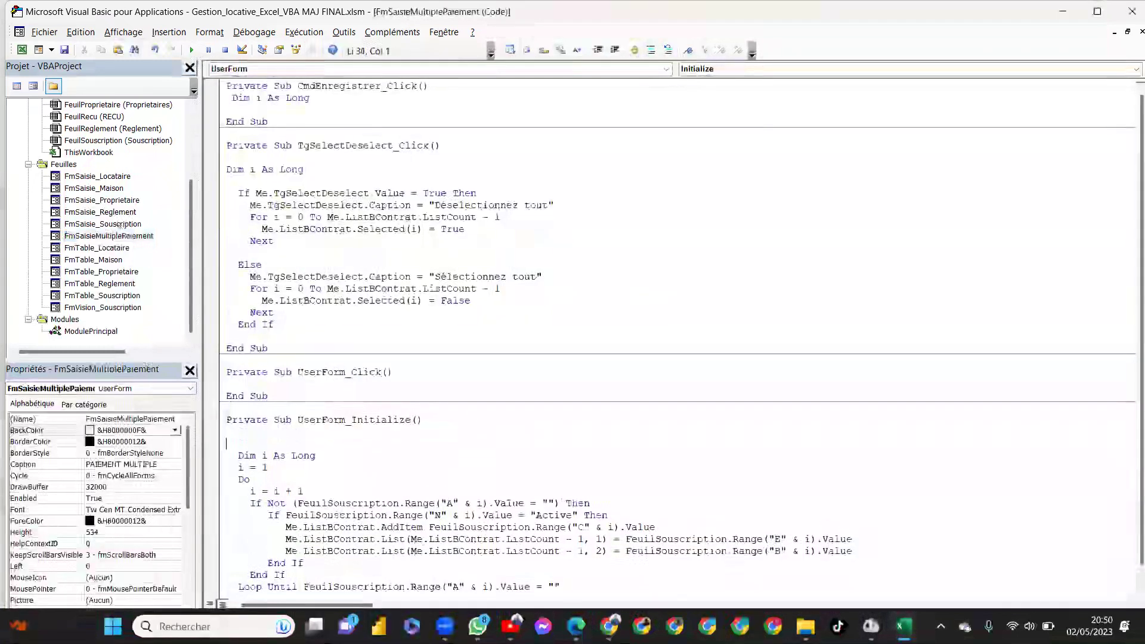
scroll(534, 503, down, 1)
click(563, 563)
key(Return)
scroll(684, 489, down, 1)
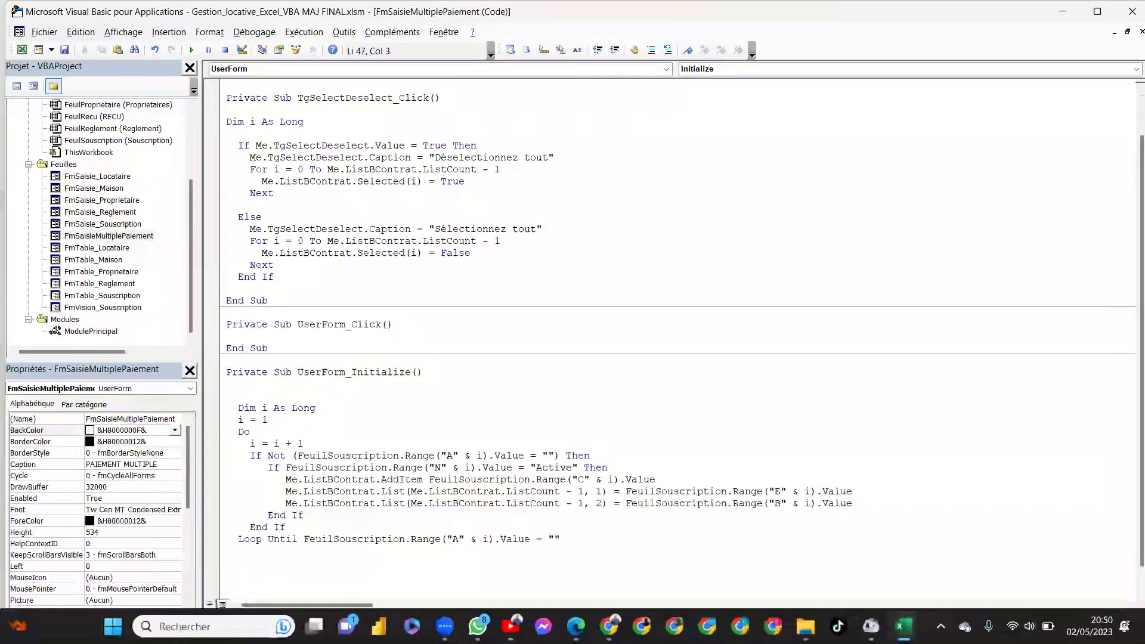
key(ctrl+v)
key(Return)
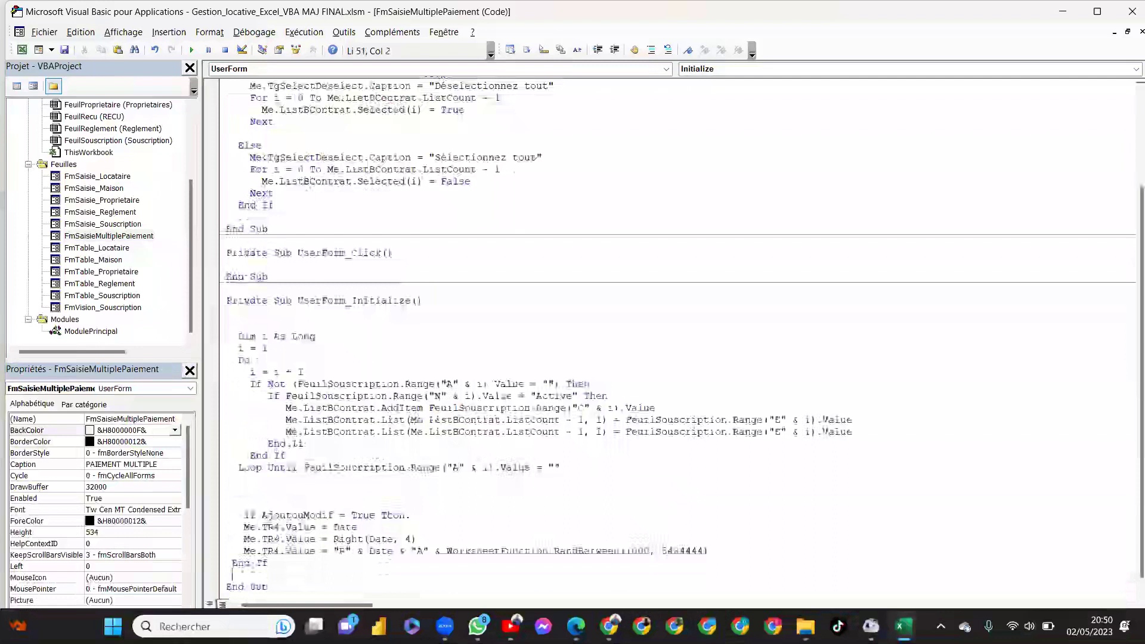
Delete the If AjoutouModif and End If lines and comment out the Me.TR1 line
click(245, 514)
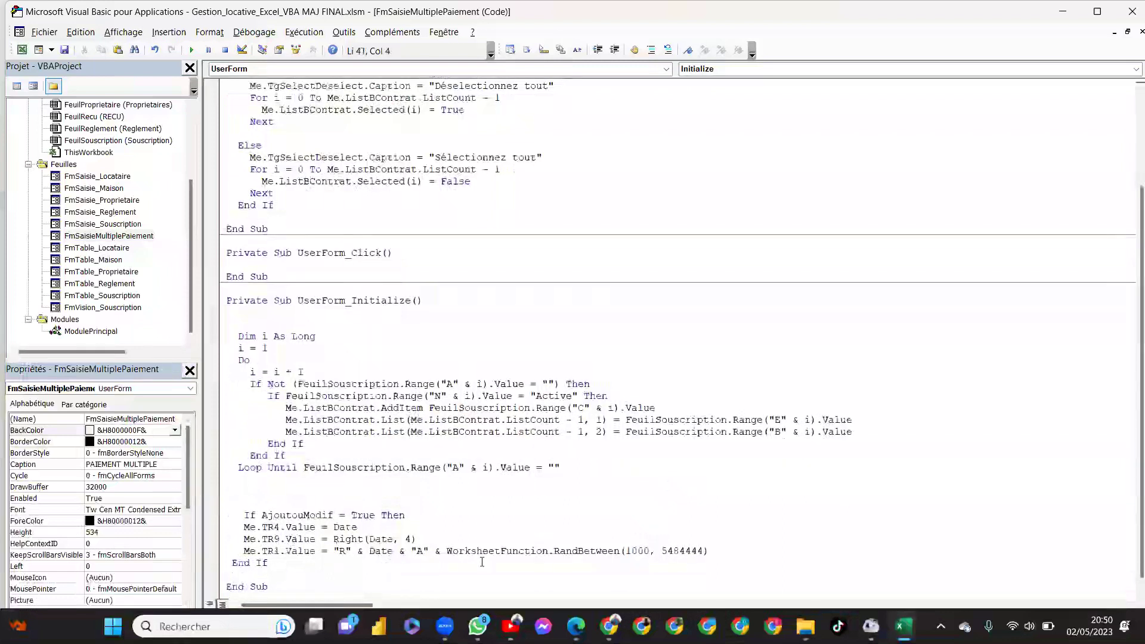
key(BackSpace)
key(BackSpace)
key(BackSpace)
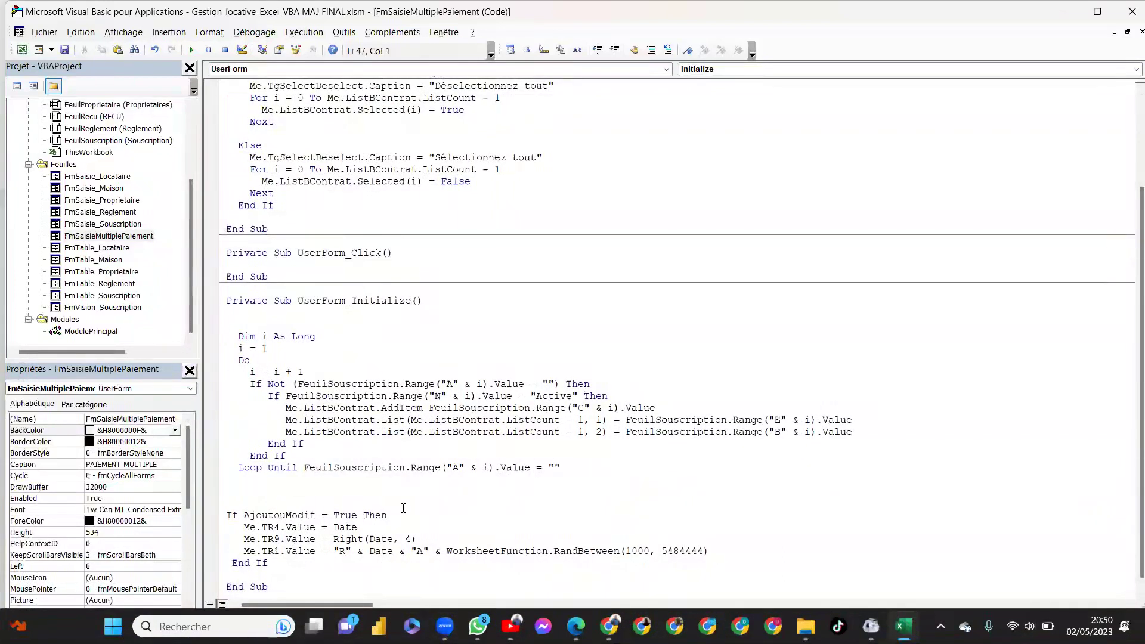
shift+click(402, 510)
key(BackSpace)
drag(269, 563, 201, 565)
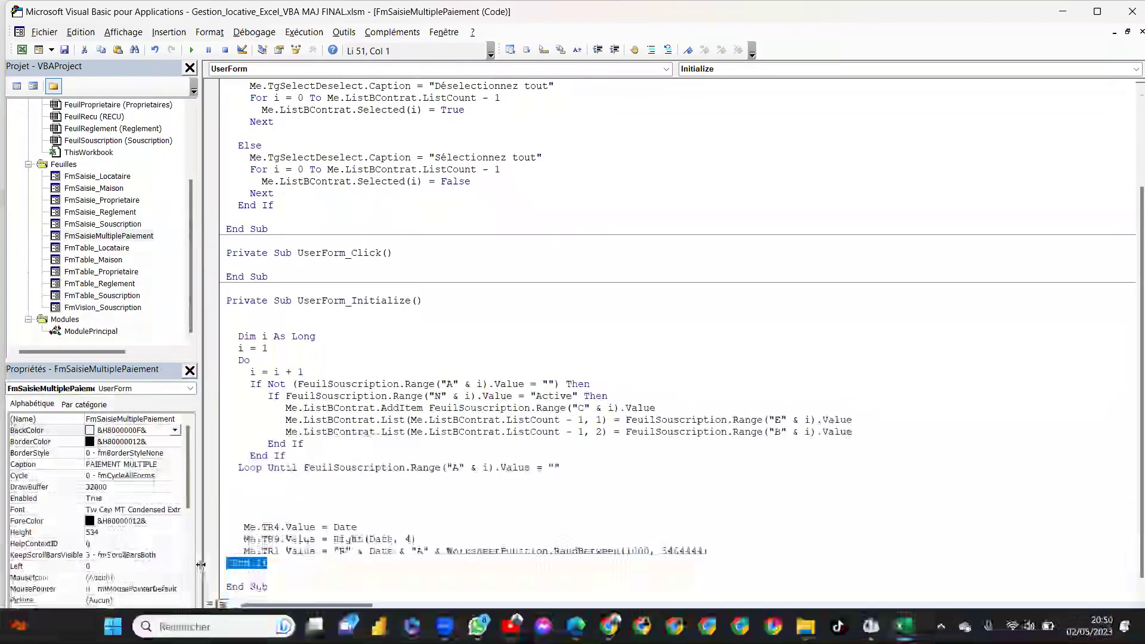
key(BackSpace)
click(241, 552)
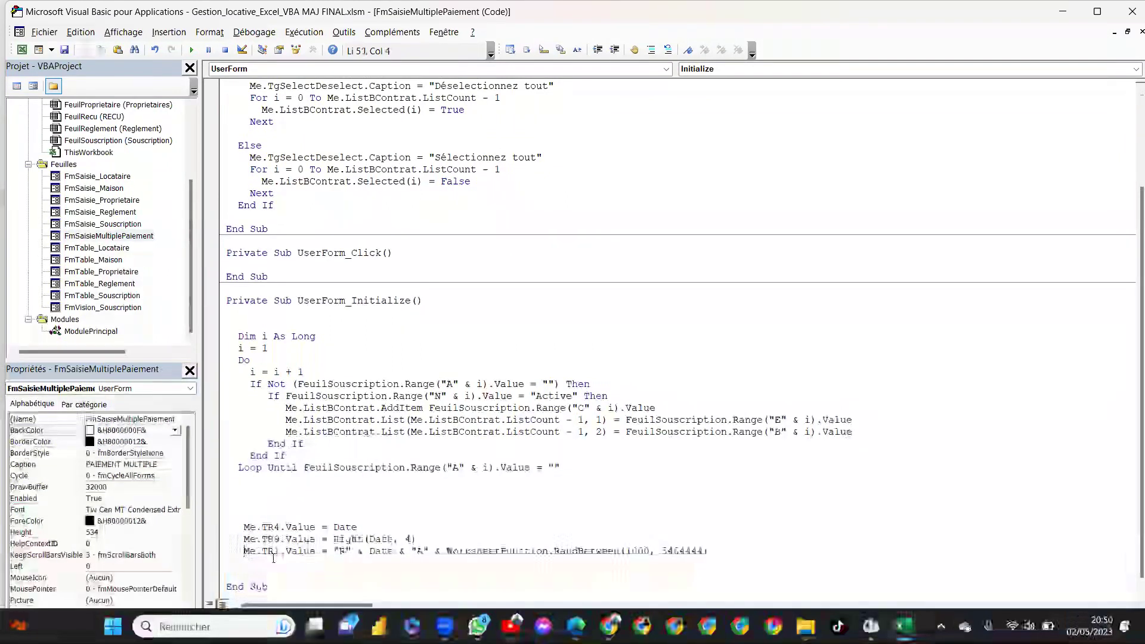
text(')
click(407, 504)
Run the form, pick Janvier, Février, then Avril in MOIS CONCERNE, and close it
click(192, 50)
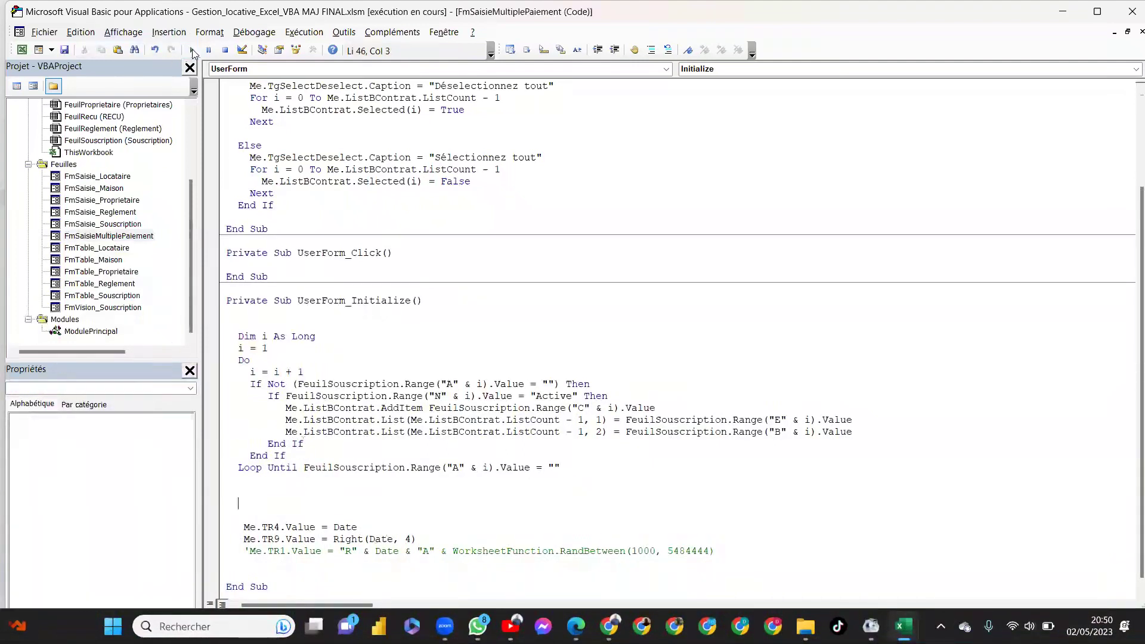
click(633, 150)
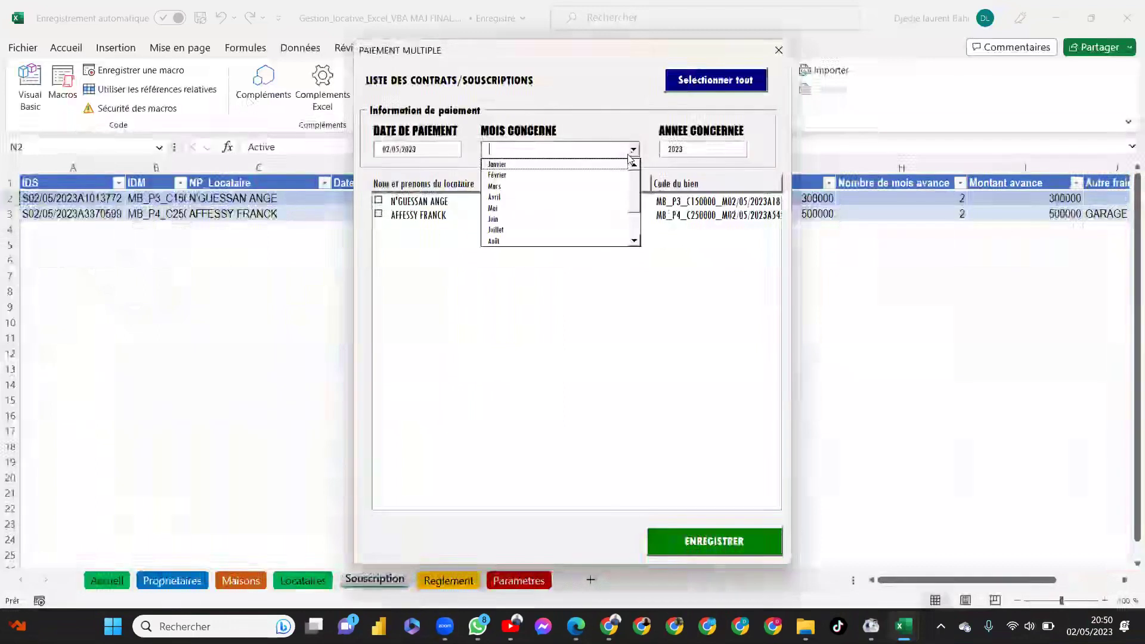
click(620, 166)
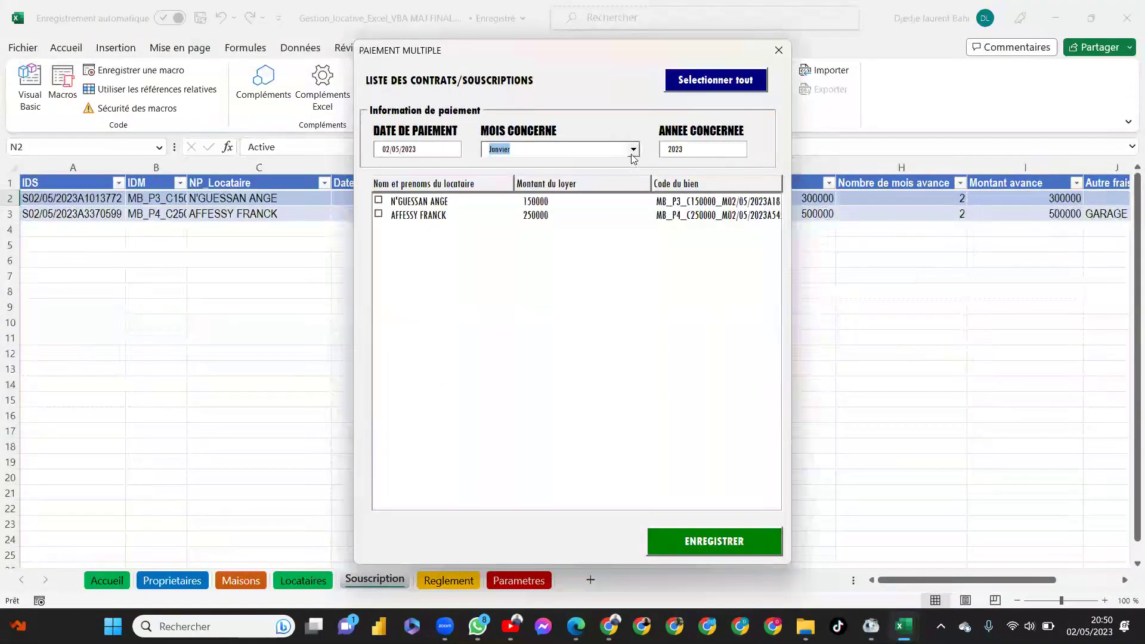
click(634, 150)
click(623, 174)
click(633, 149)
click(616, 186)
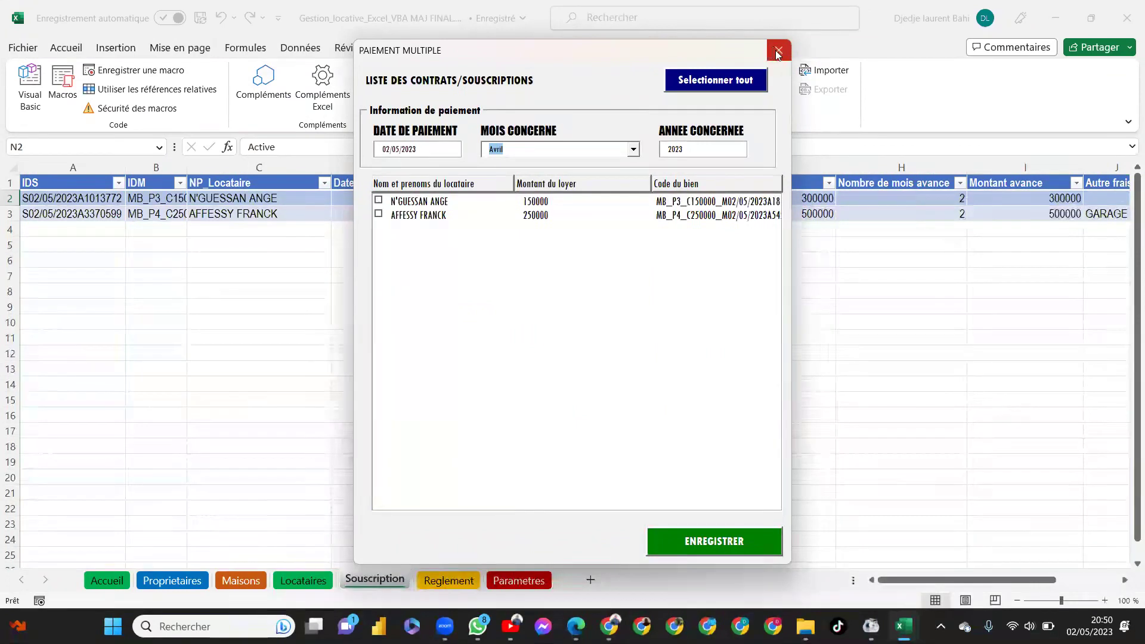
click(778, 53)
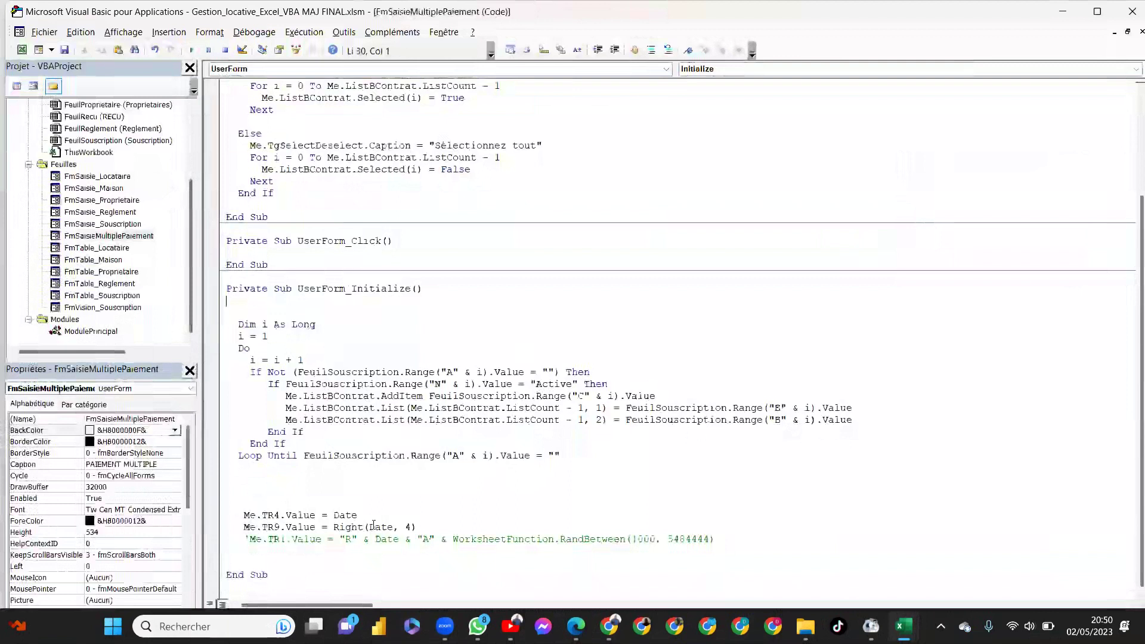
Add a blank line after the year line and confirm the month list is named TR8
click(591, 529)
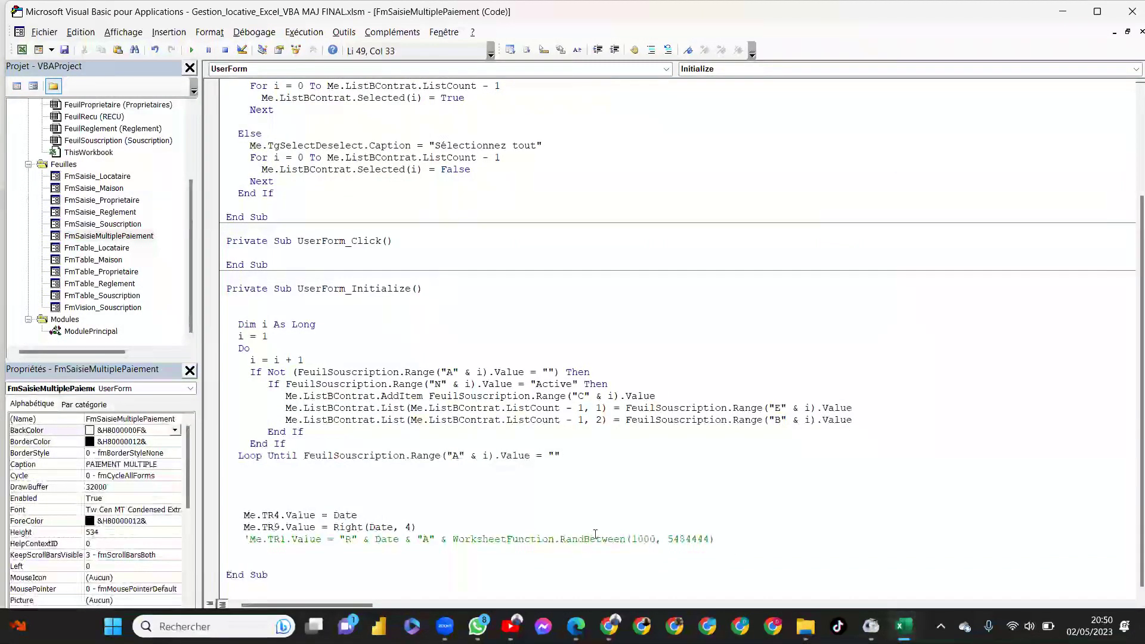
key(Return)
click(21, 49)
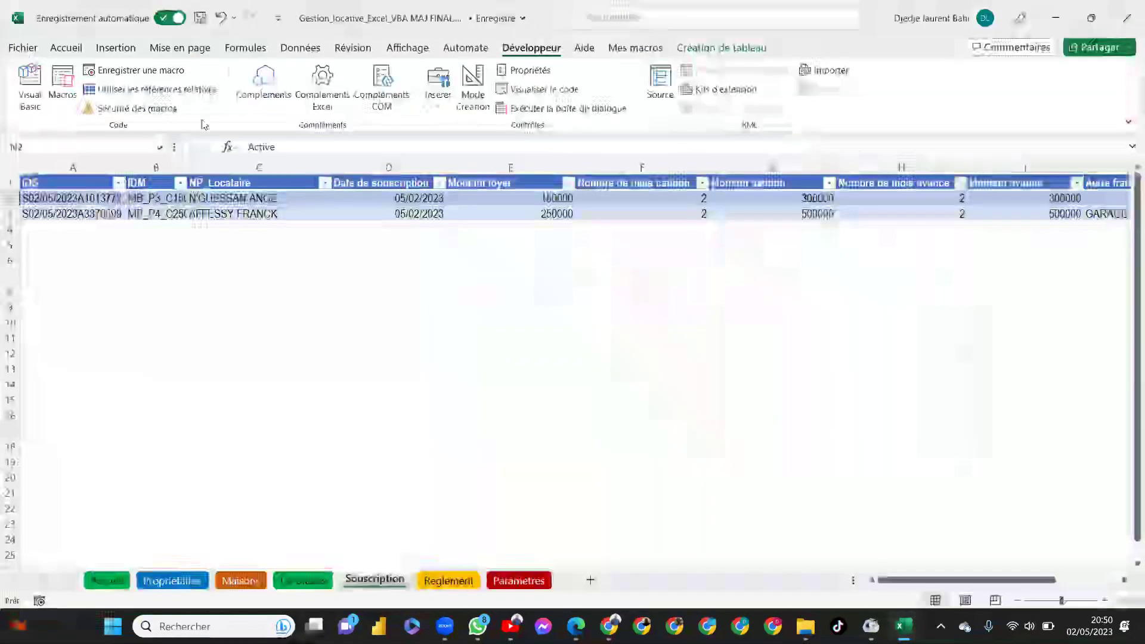
click(30, 86)
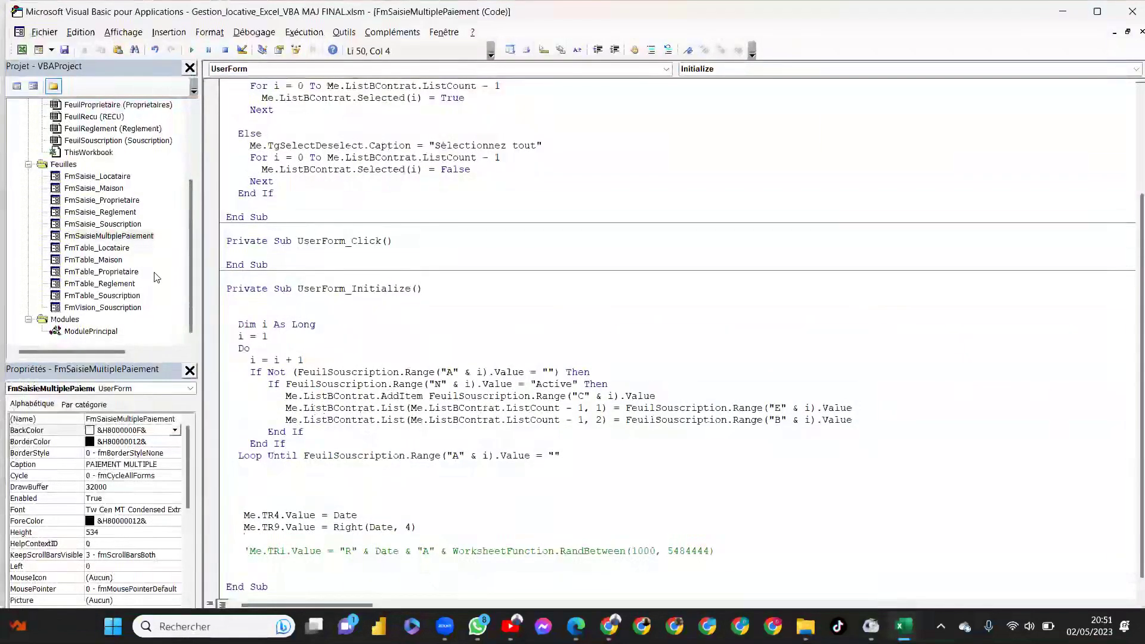
double_click(124, 237)
click(381, 176)
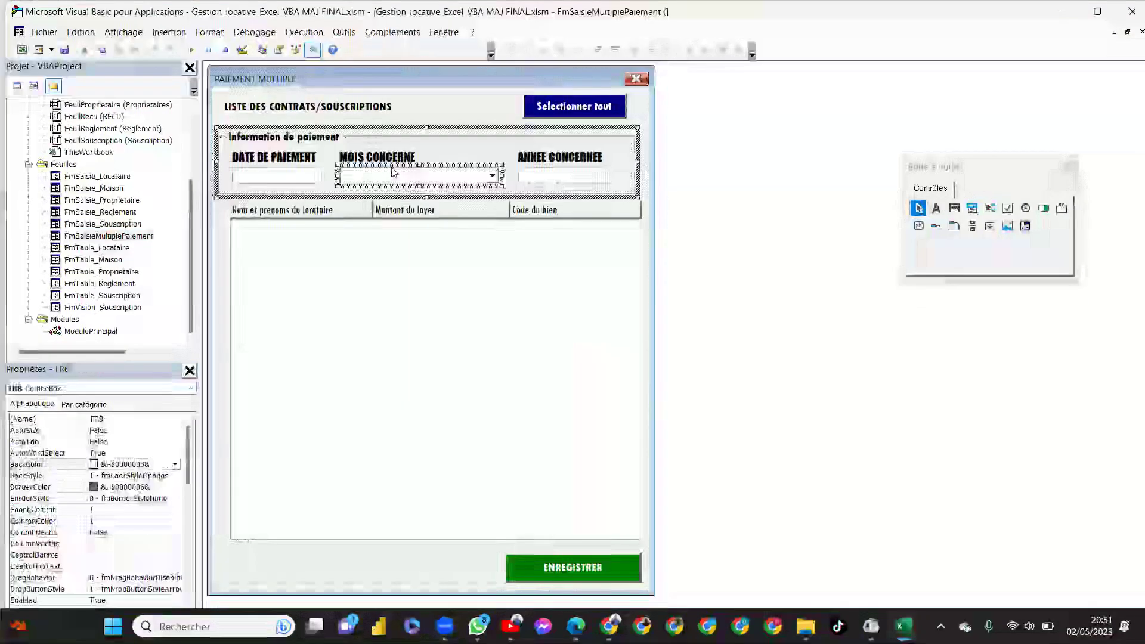
key(F7)
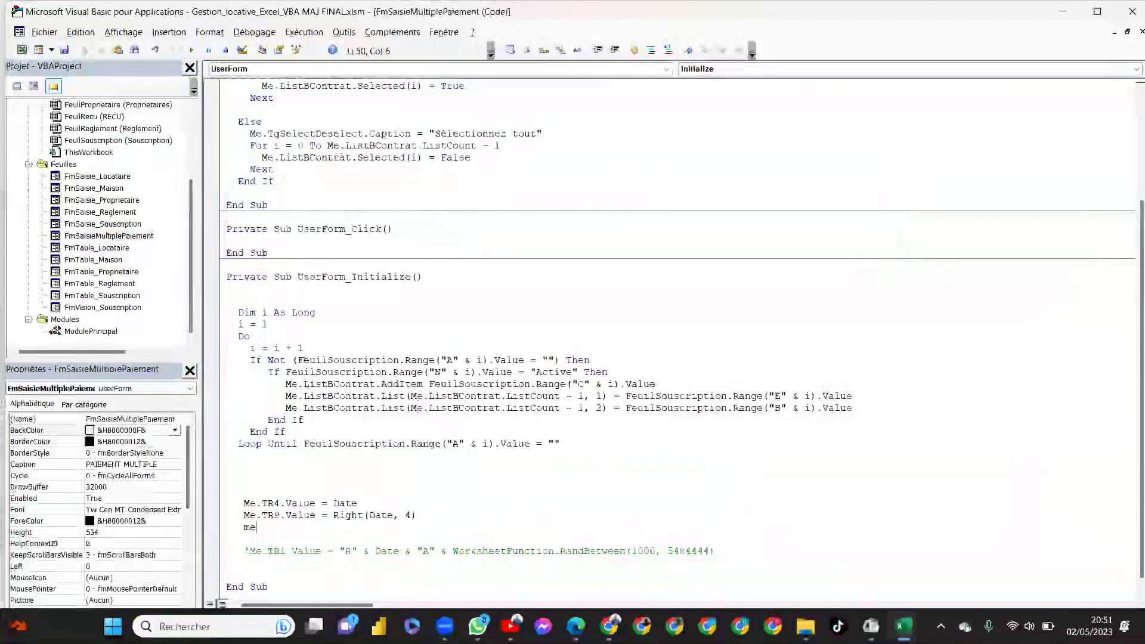
Begin the month line as Me.TR8.ListIndex = Val(Left(Date,4)), replacing a WorksheetFunction attempt
text(me.tr)
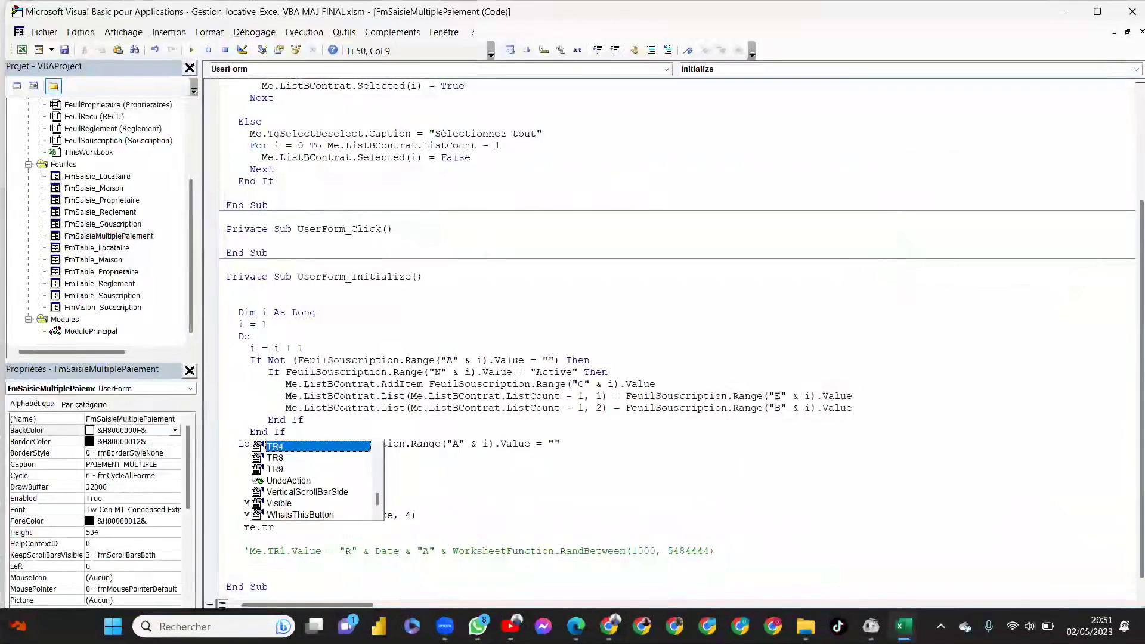
text(2)
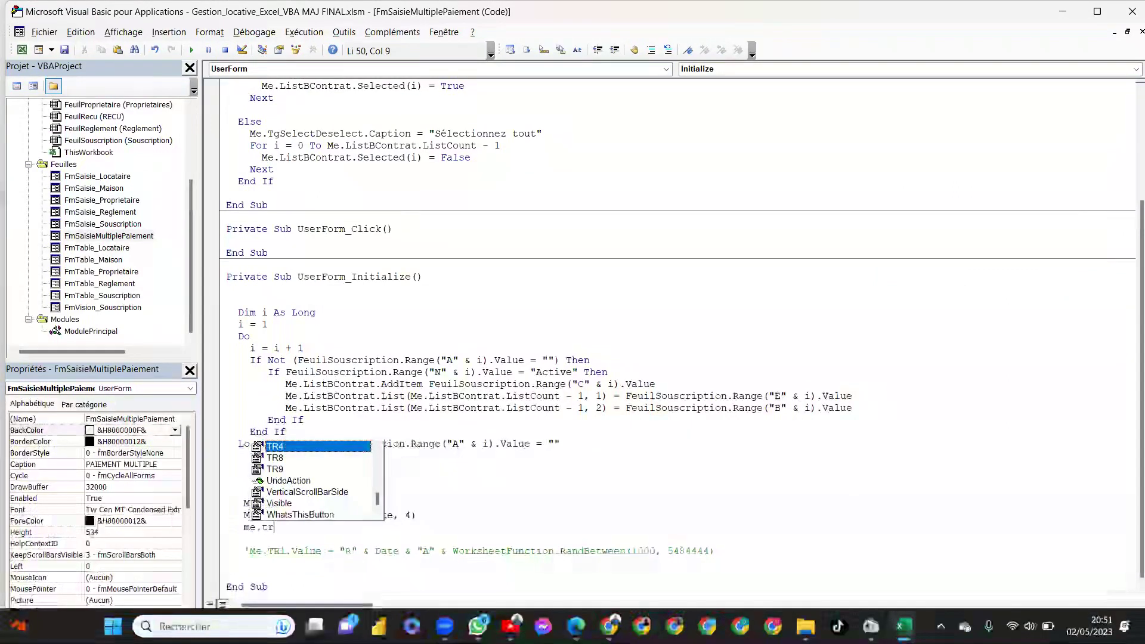
key(BackSpace)
text(8.lis)
key(Down)
key(Down)
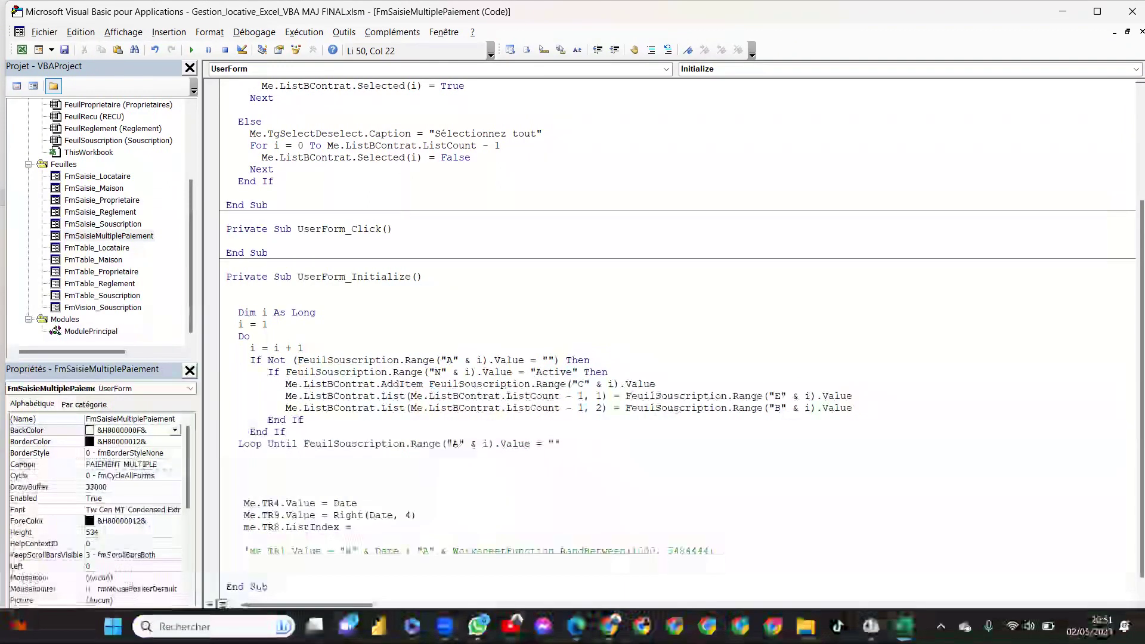
text(wor)
text(ksheetfunction.)
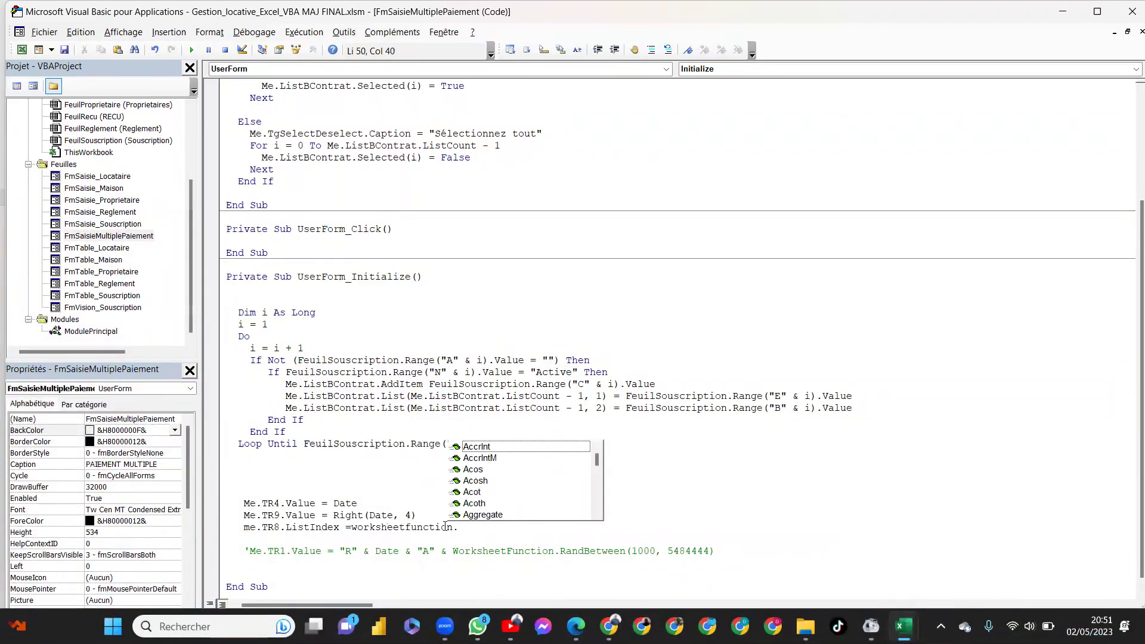
text(mon)
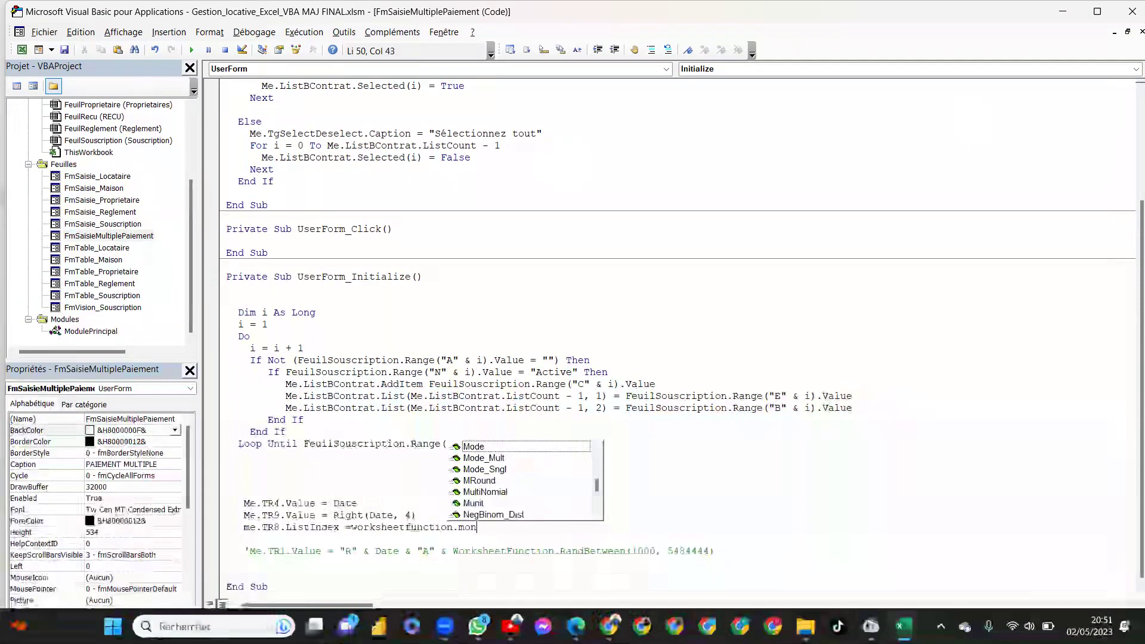
key(BackSpace)
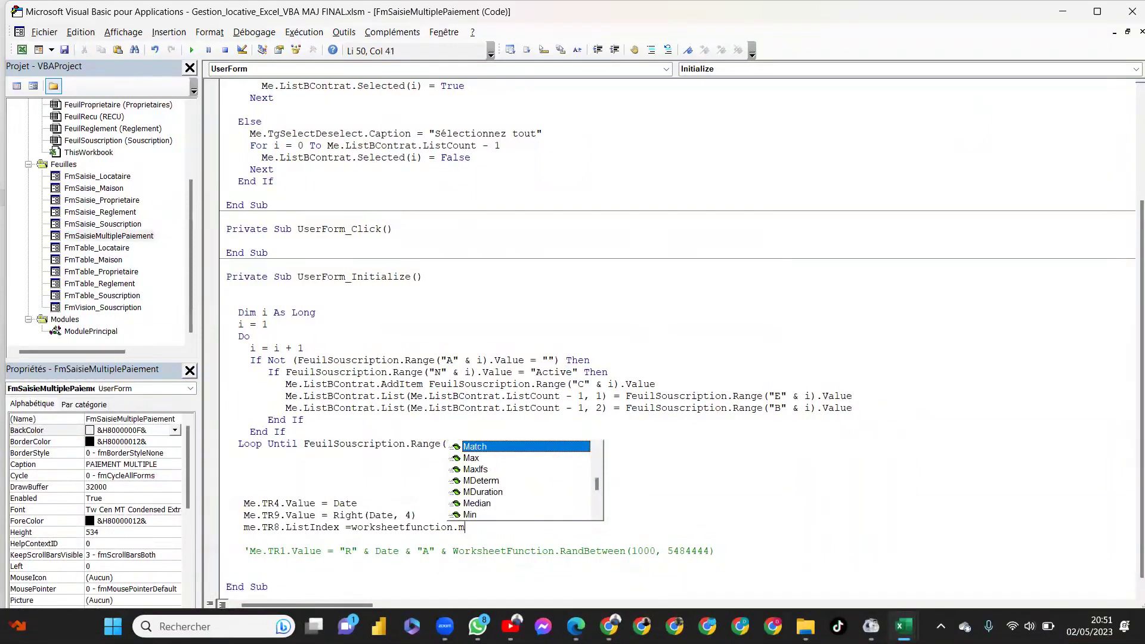
click(445, 526)
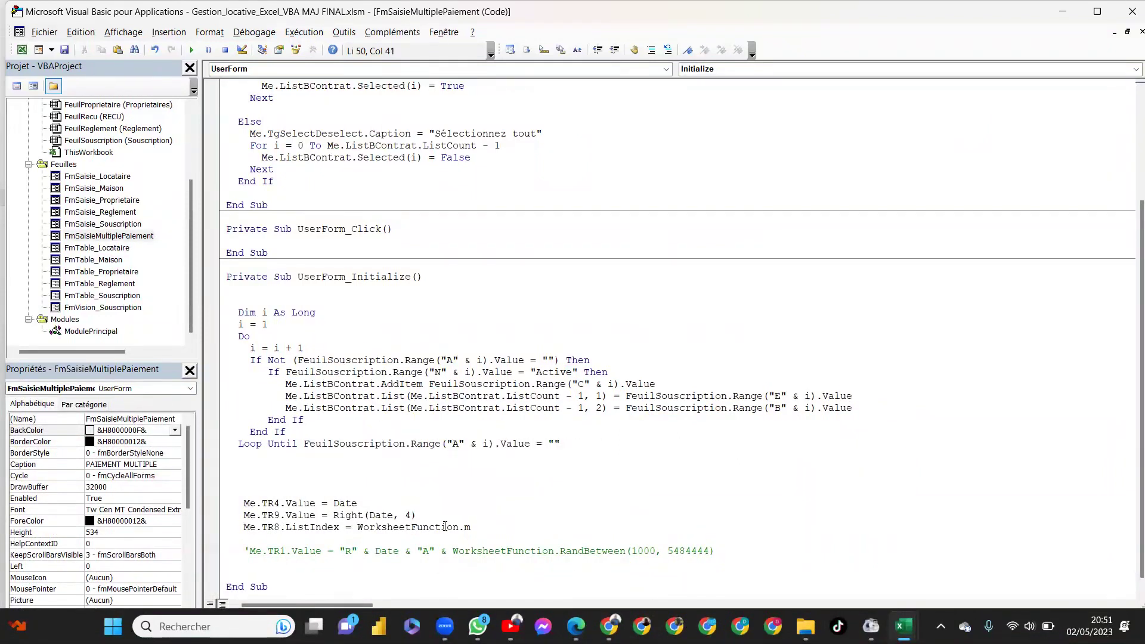
drag(483, 526, 356, 526)
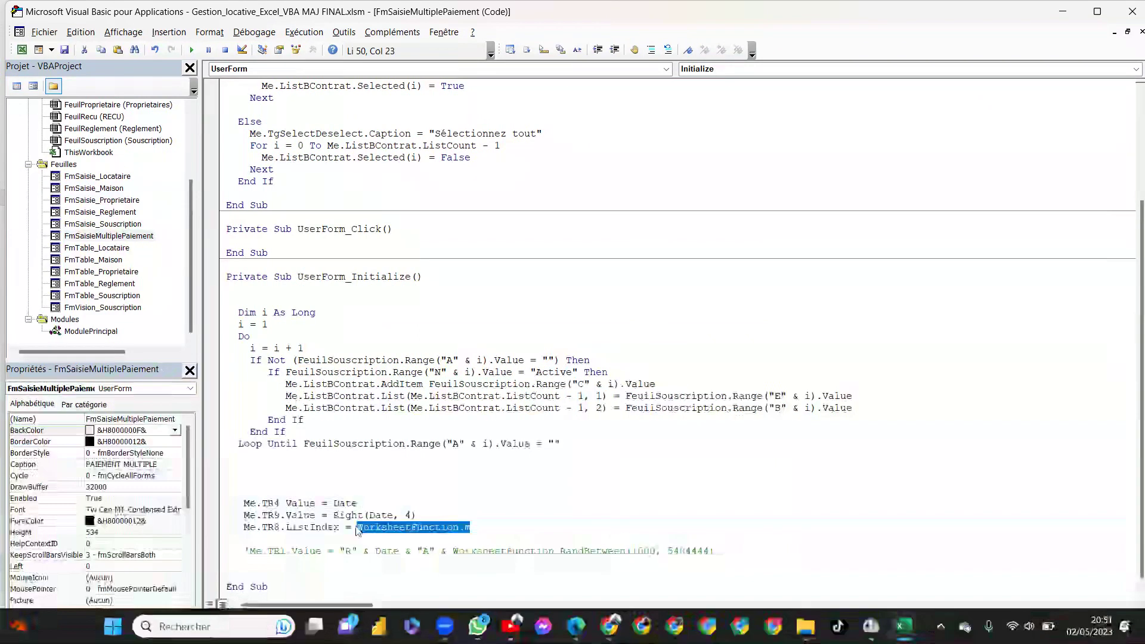
text(val()
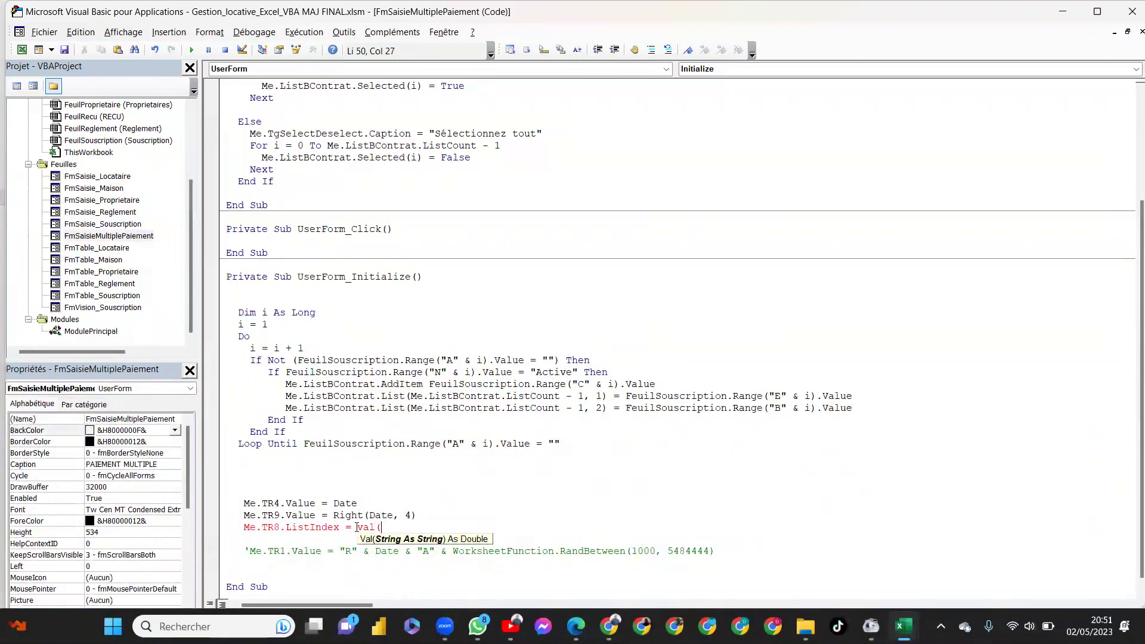
text(le)
text(ft)
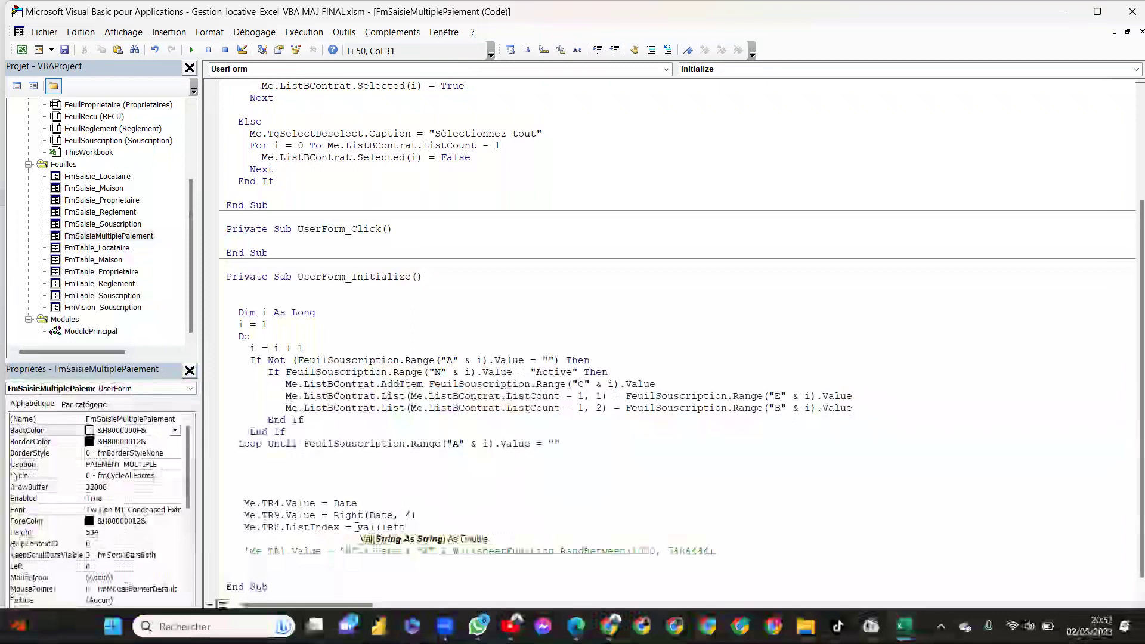
text((d)
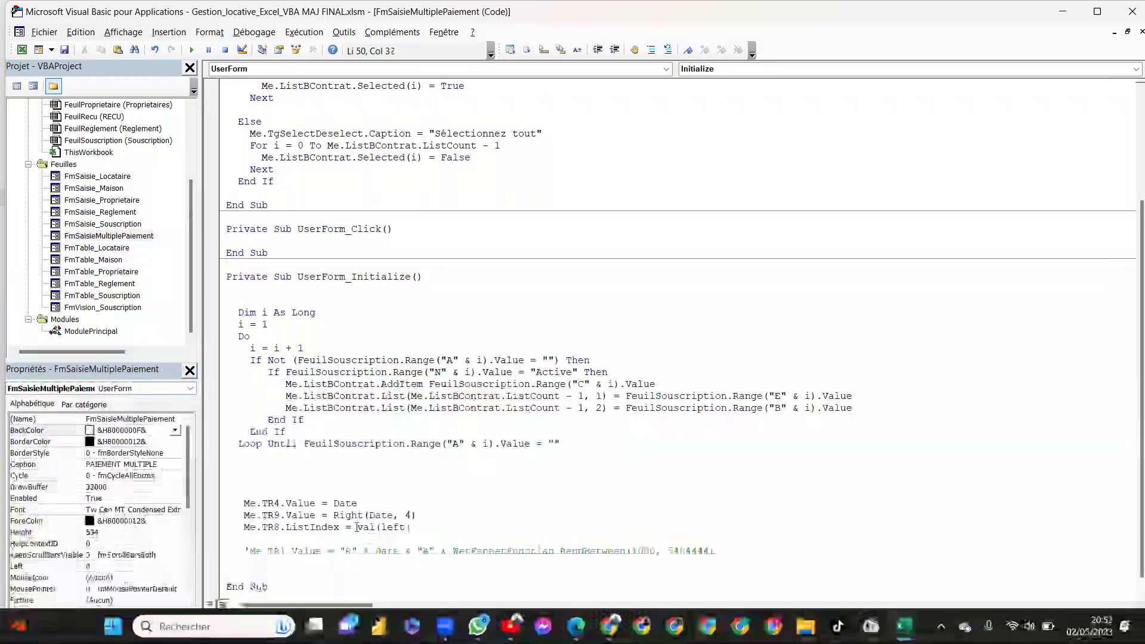
text(ate,4)
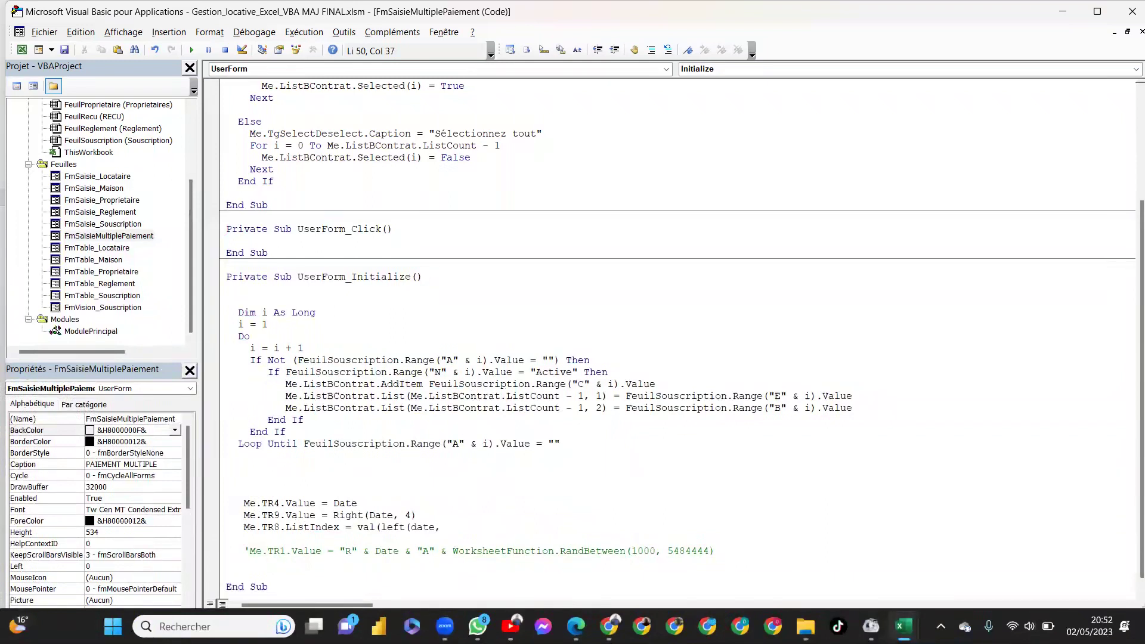
text())
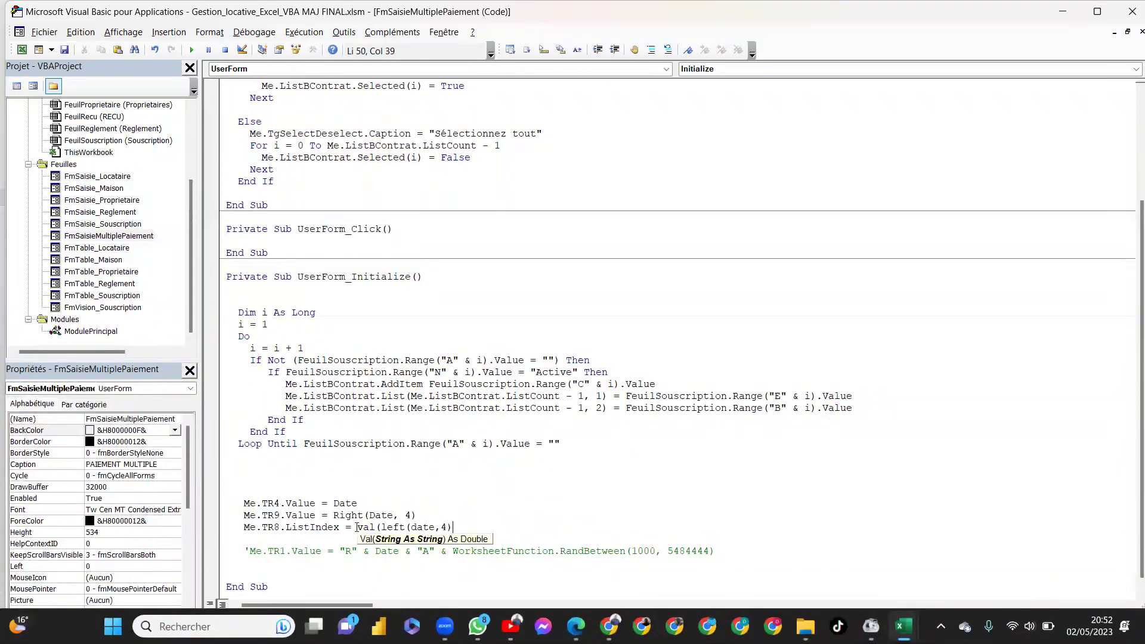
Complete it as Val(Right(Left(Date, 5), 2)) and run the form to test the month preselection
click(381, 527)
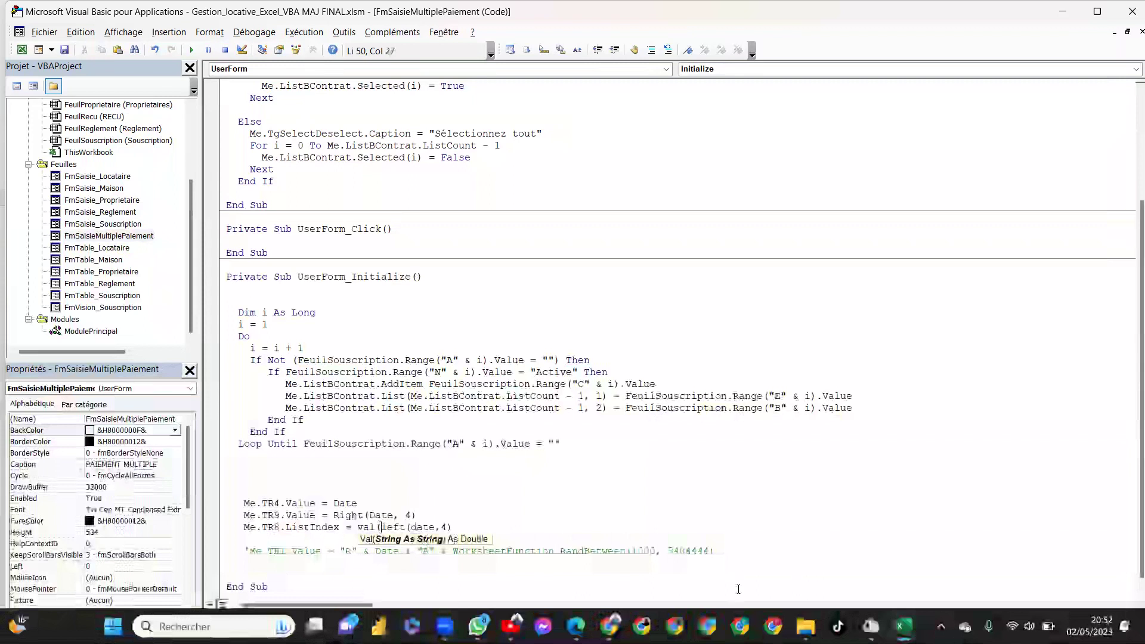
text((r)
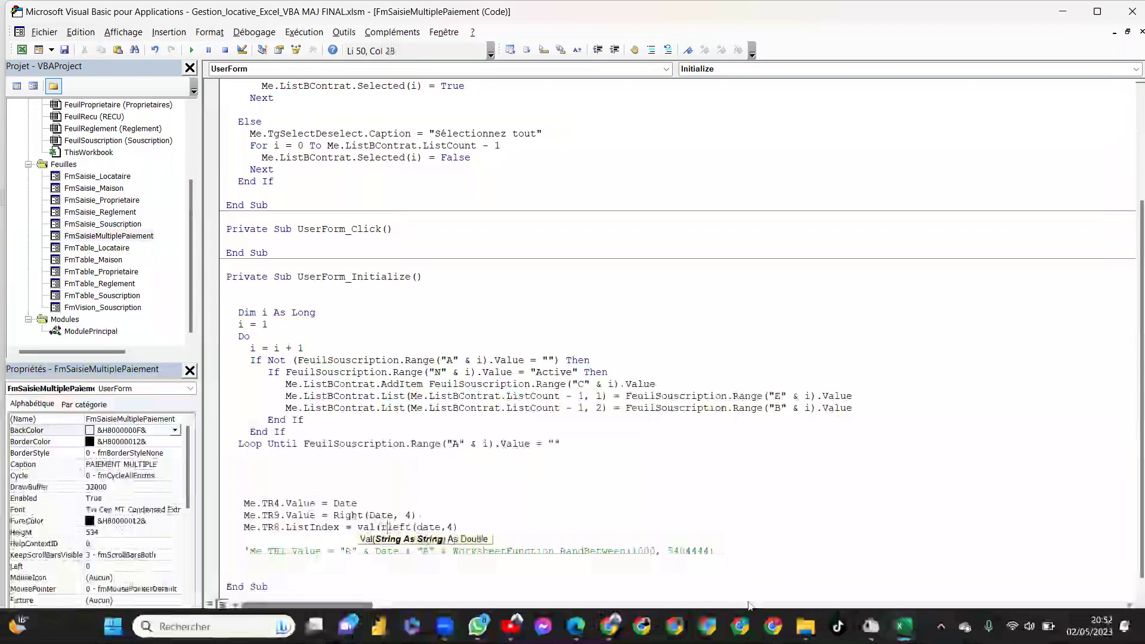
text(ight)
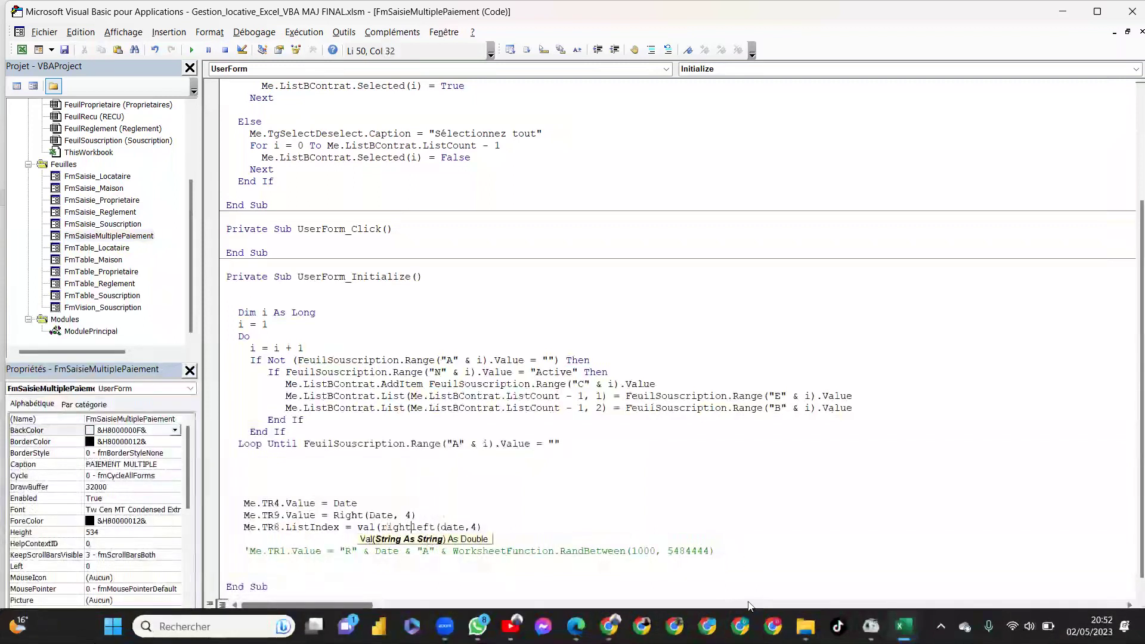
text(()
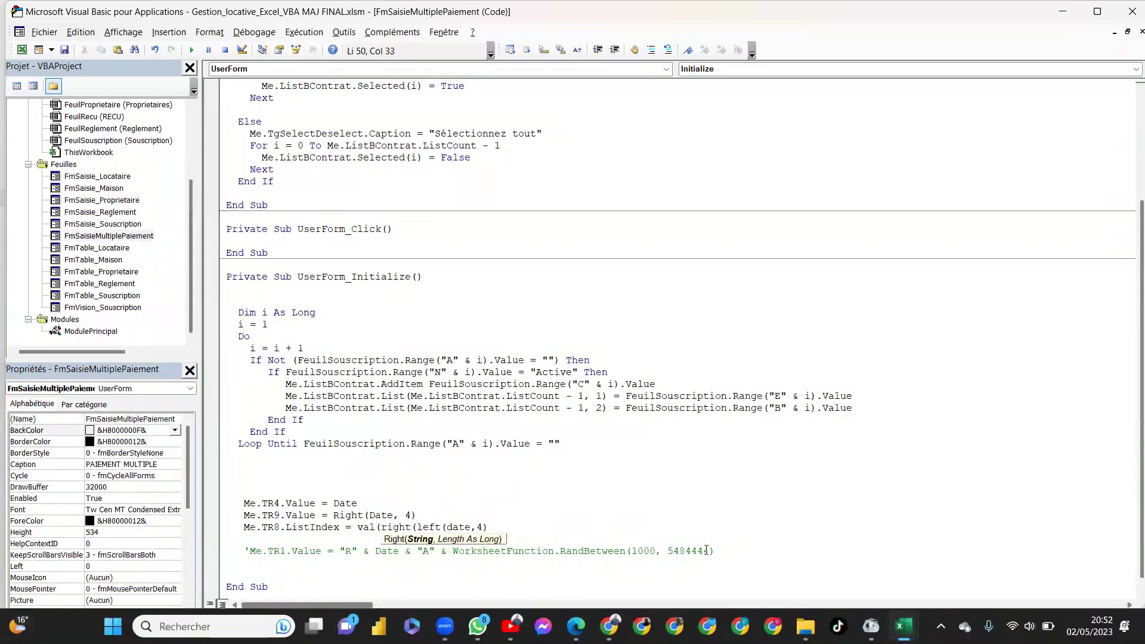
click(480, 527)
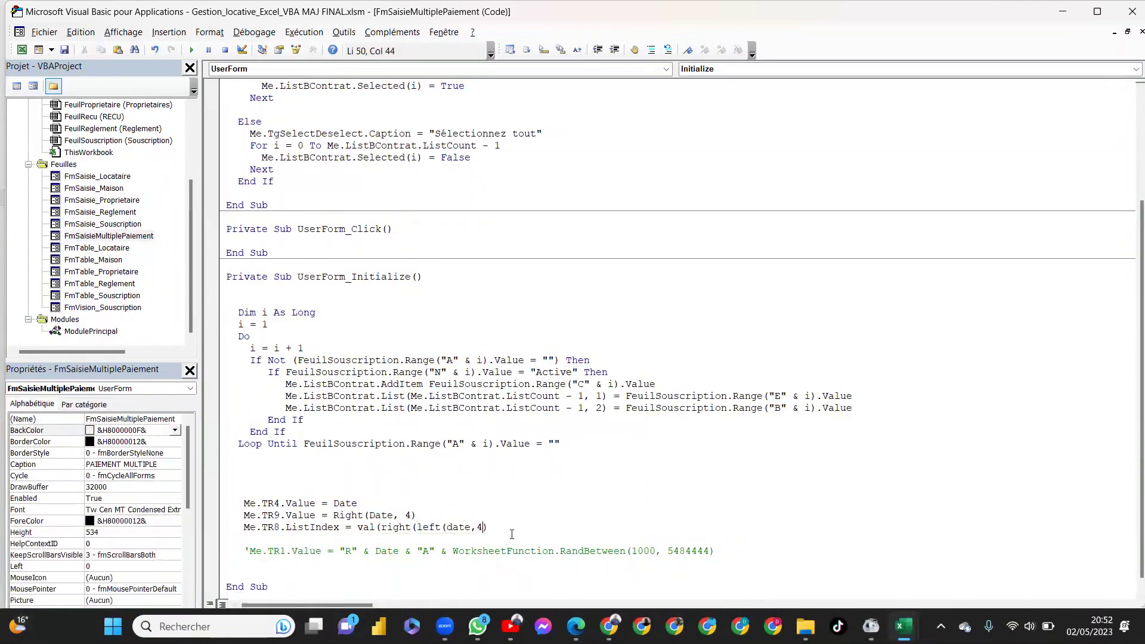
key(BackSpace)
text(5)
click(526, 527)
text(,)
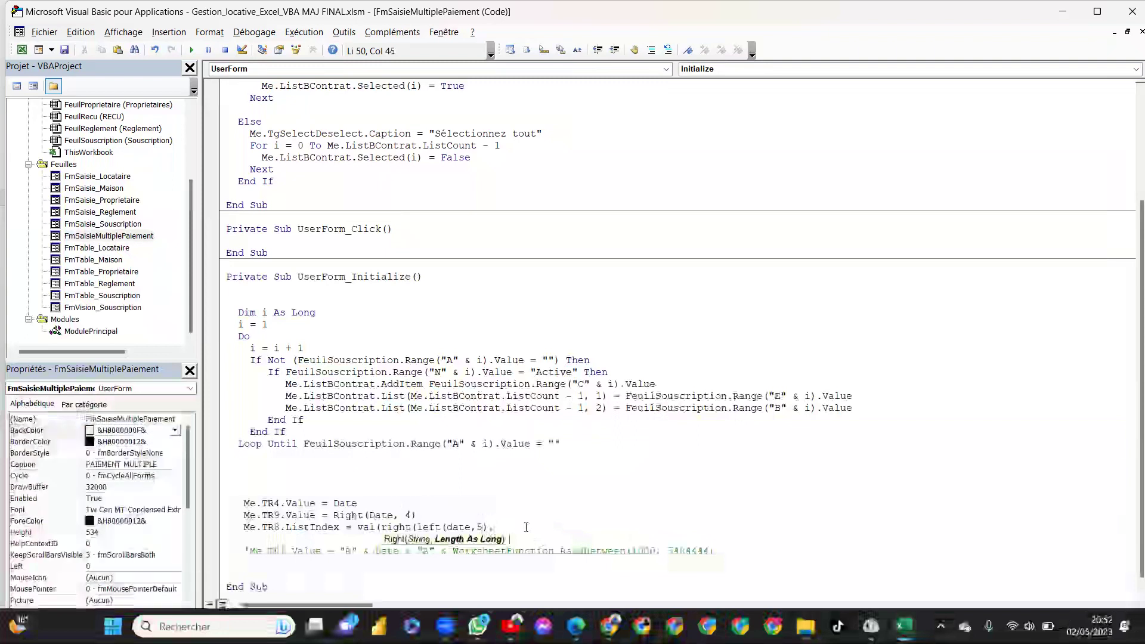
text(2))
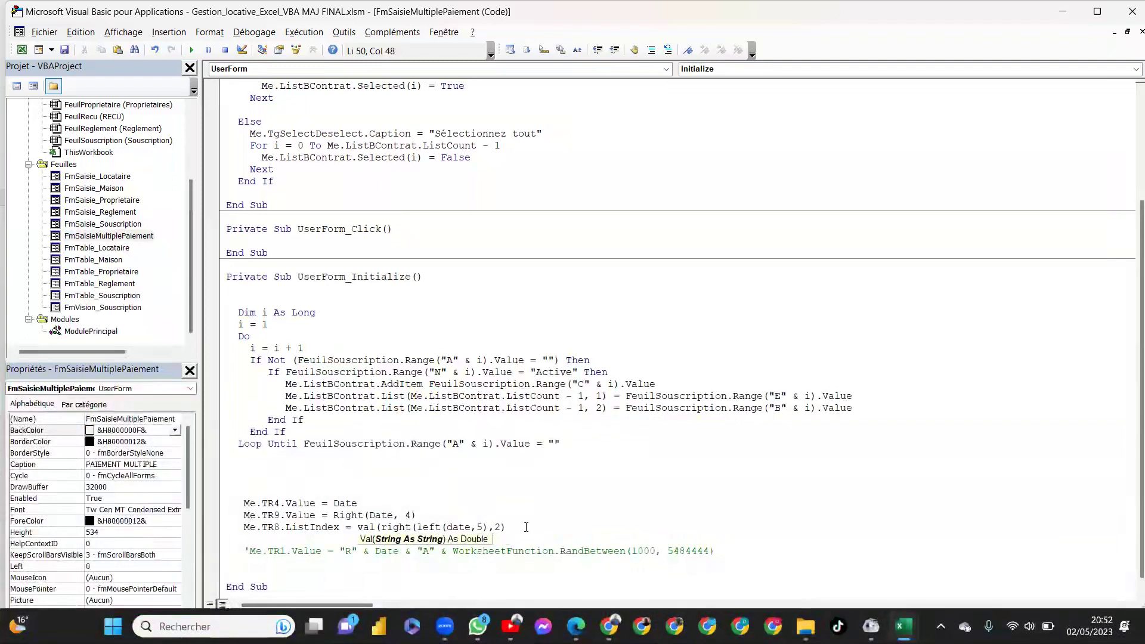
click(516, 478)
key(Return)
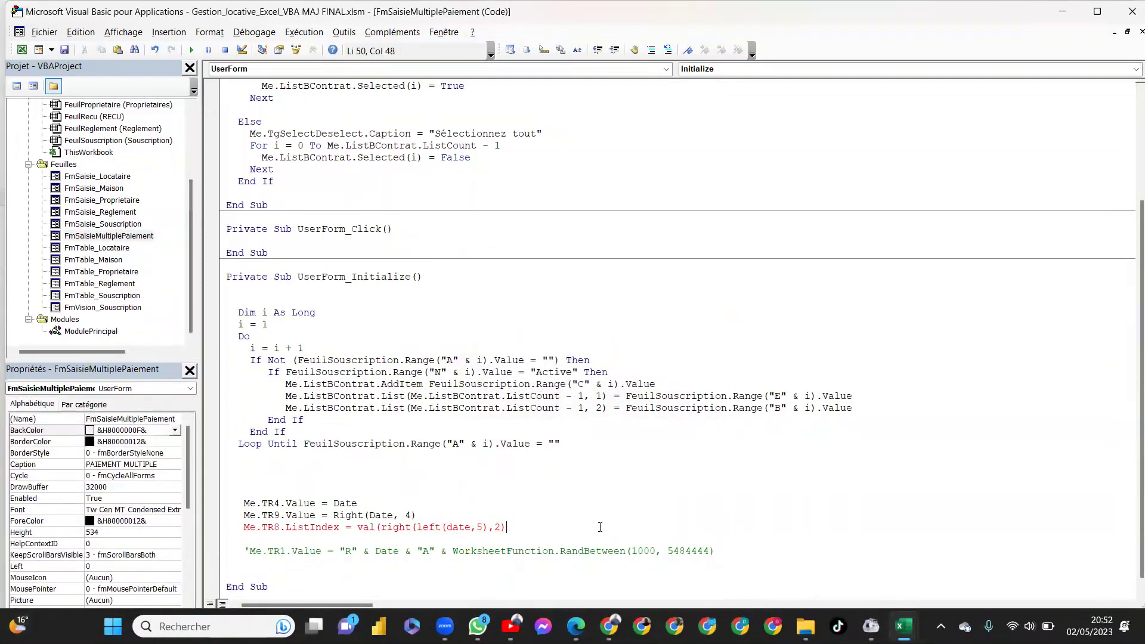
click(334, 354)
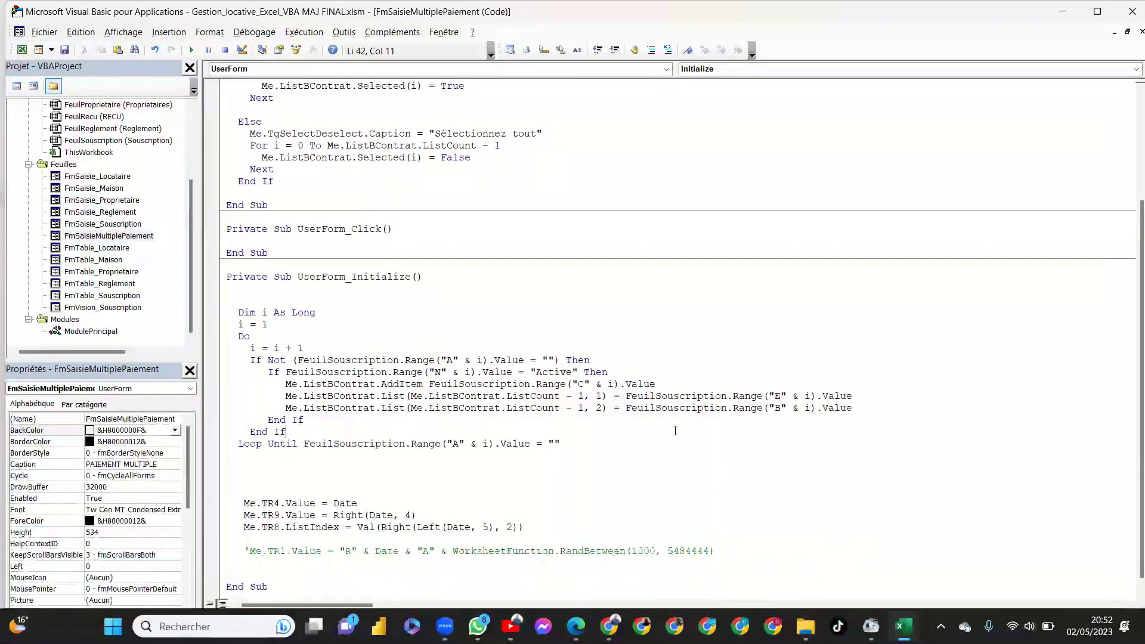
click(191, 50)
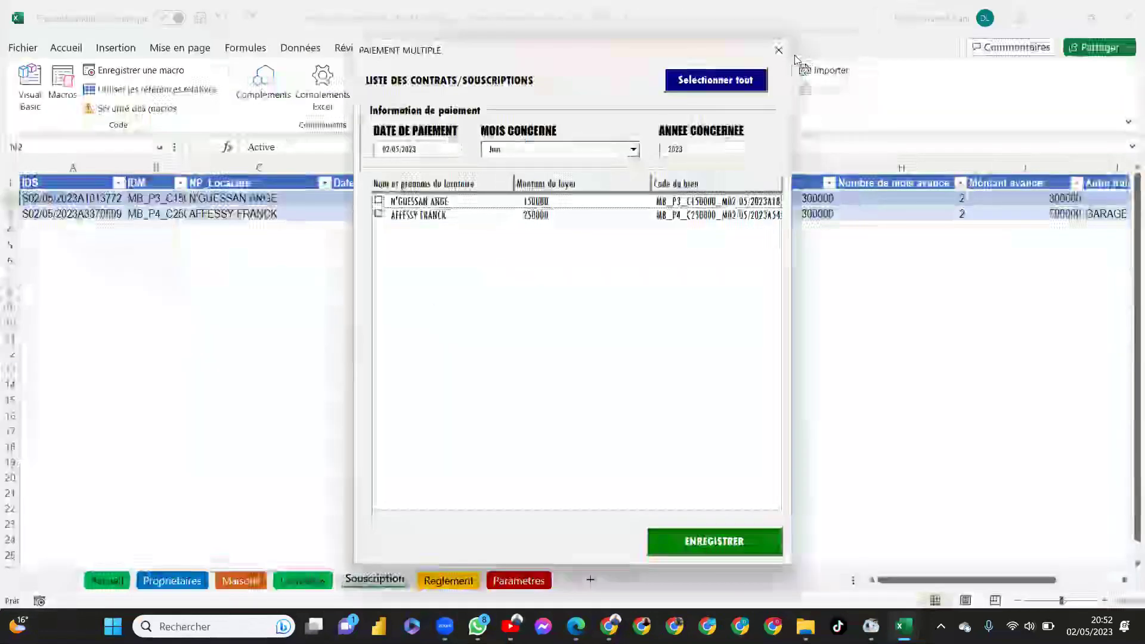
click(779, 53)
double_click(459, 560)
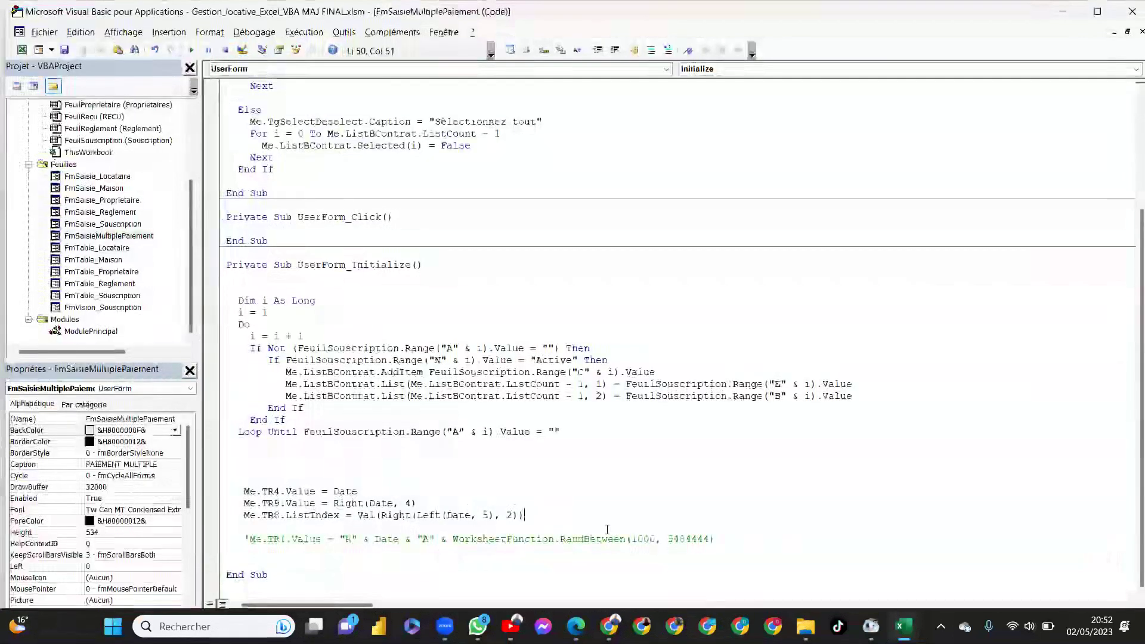
text(- 1)
click(621, 451)
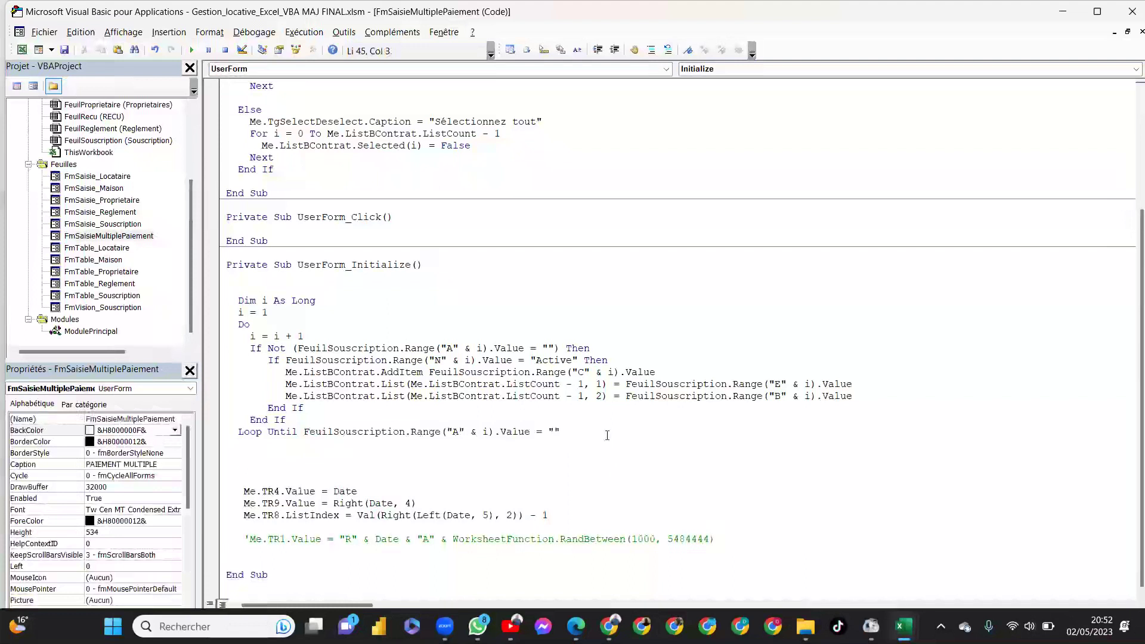
click(191, 49)
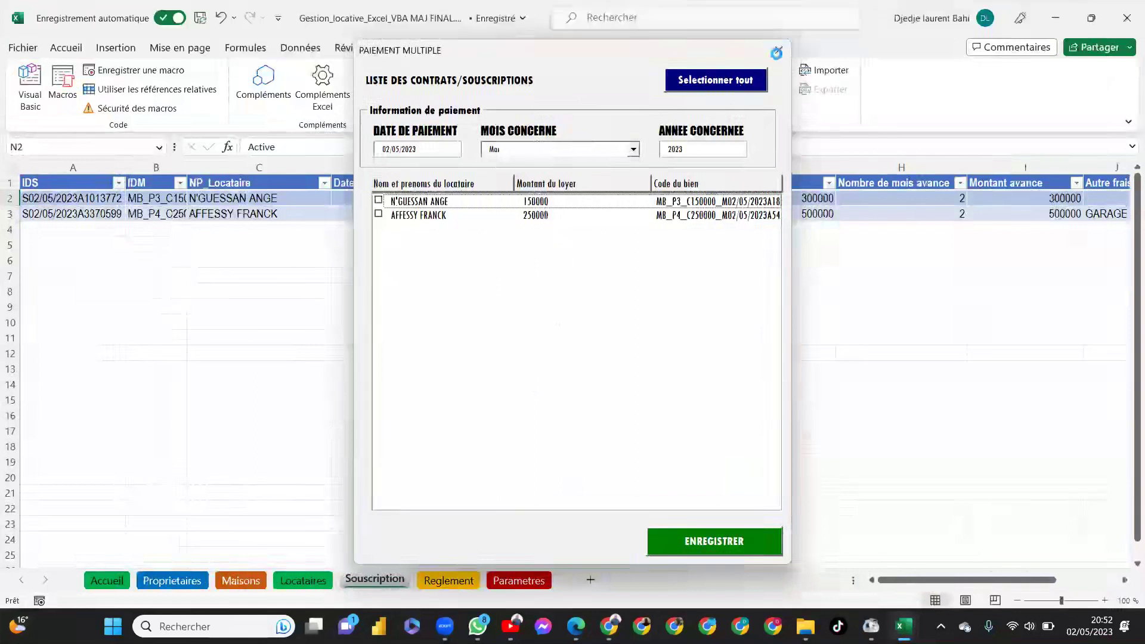
click(776, 53)
key(F7)
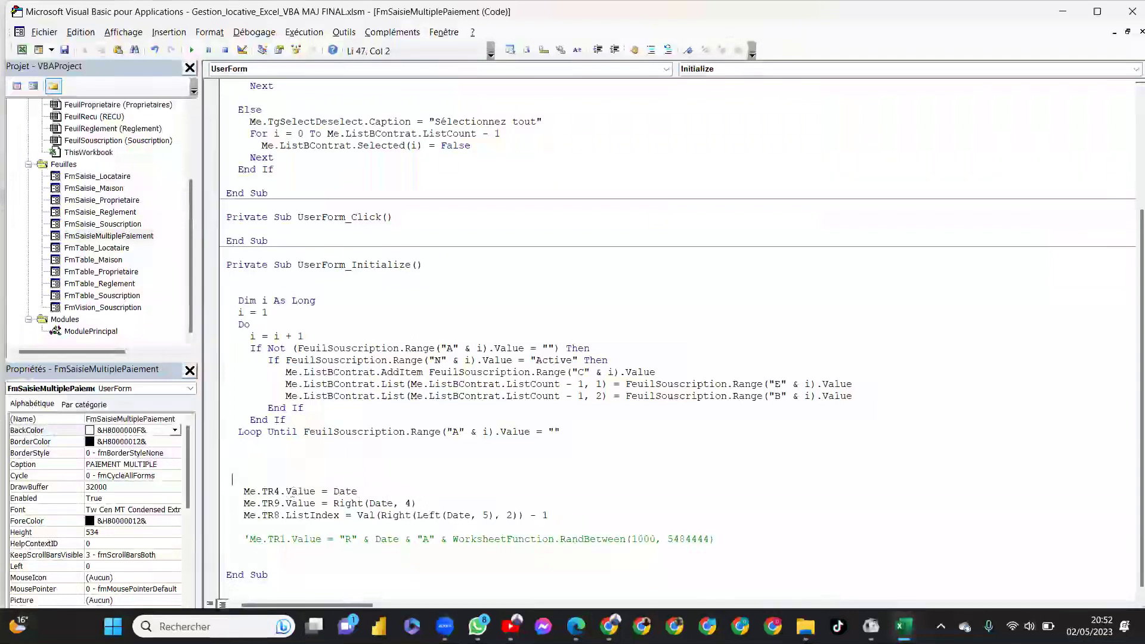
Type On Error Resume Next above the TR4 date line, then review the TR8 month line
text(onerror)
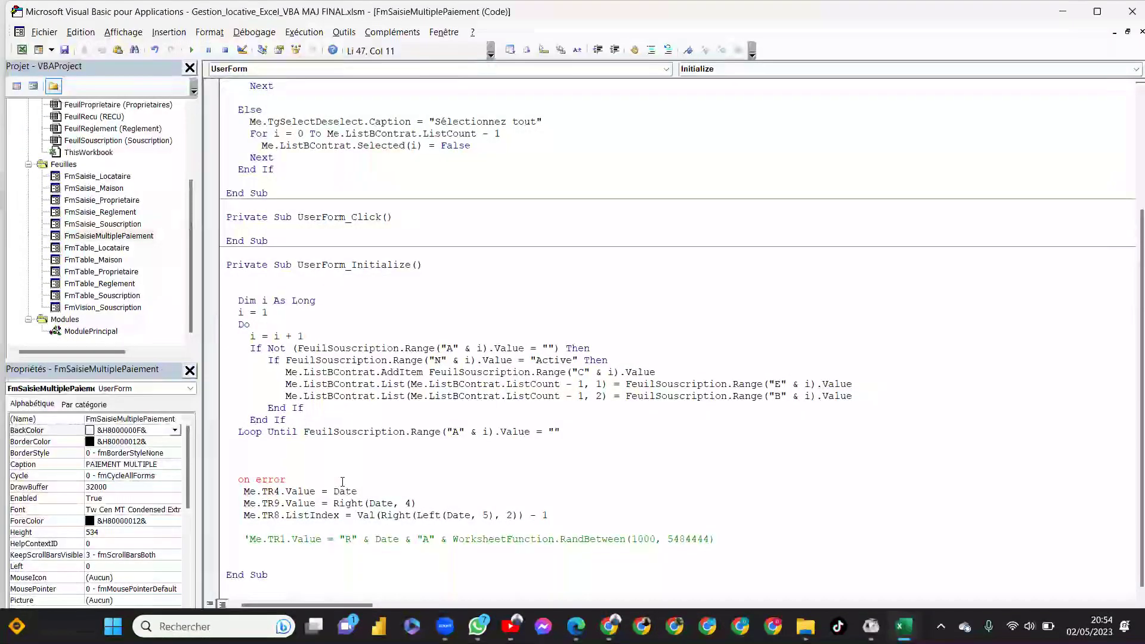
text(resume next)
key(F5)
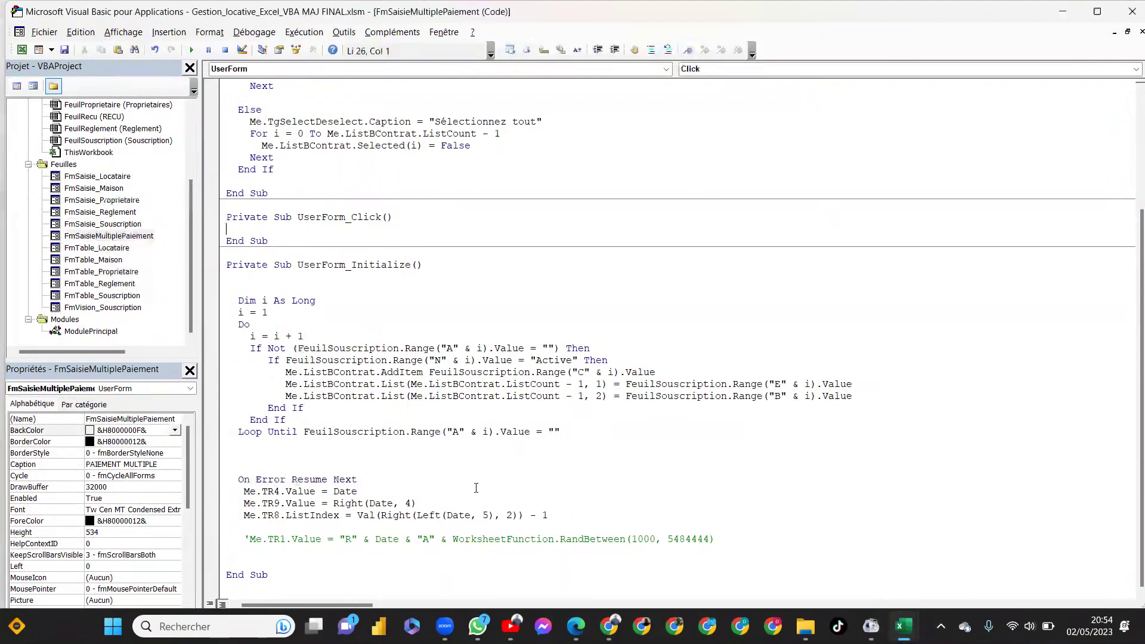
drag(547, 515, 239, 514)
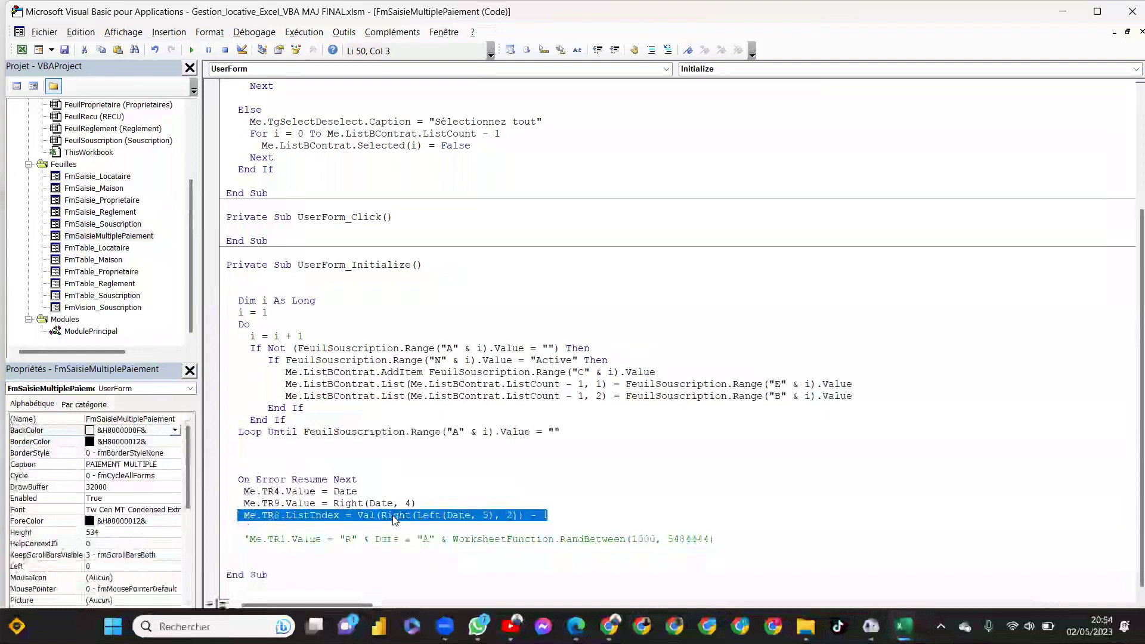
click(411, 515)
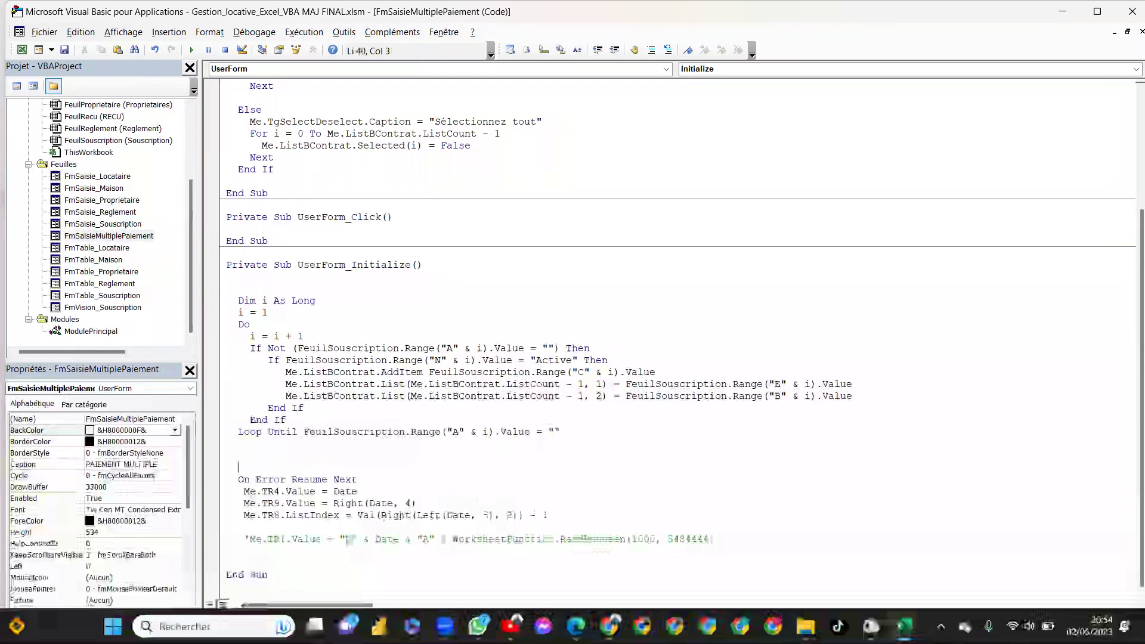
drag(553, 514, 244, 515)
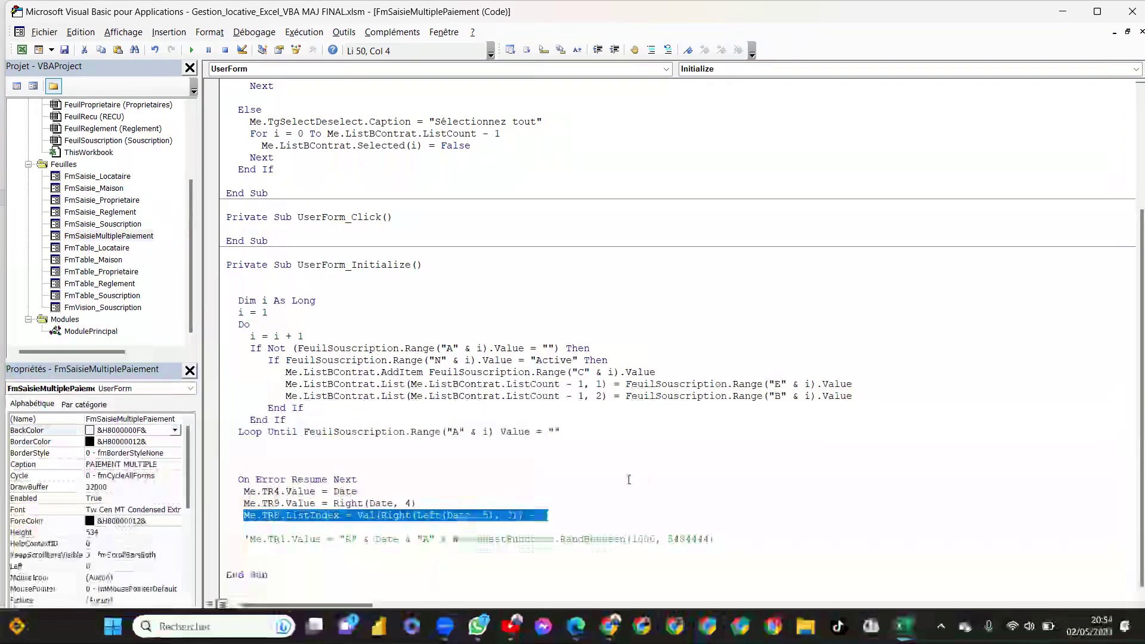
key(Up)
key(Up)
key(Up)
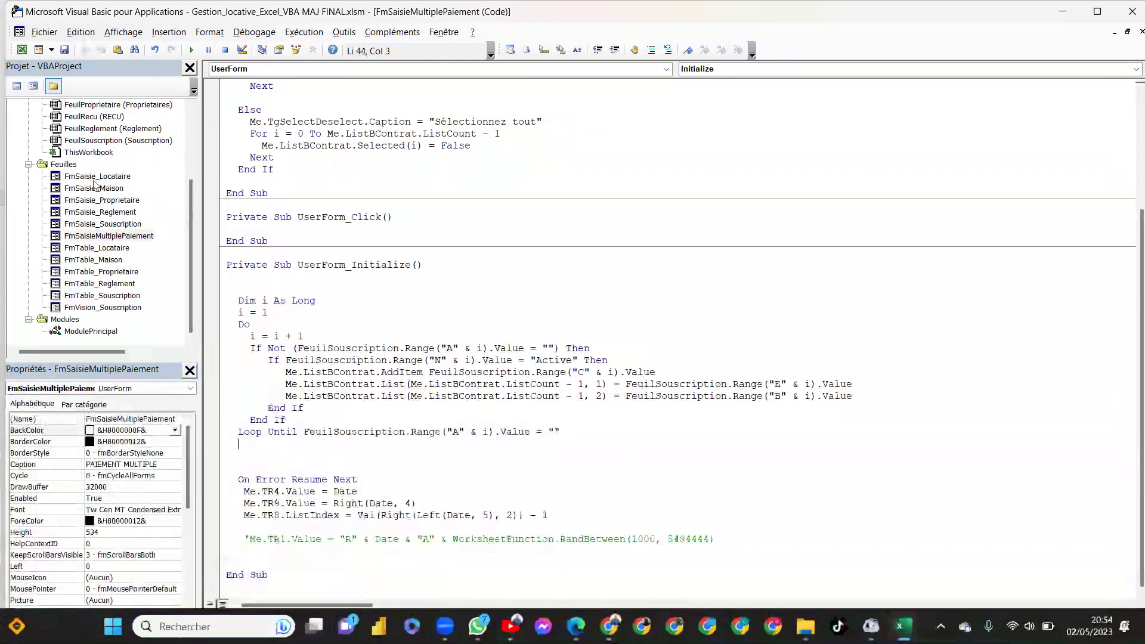
In CmdEnregistrer_Click, write a For i = 0 To Me.ListBContrat.ListCount - 1 … Next loop
double_click(109, 236)
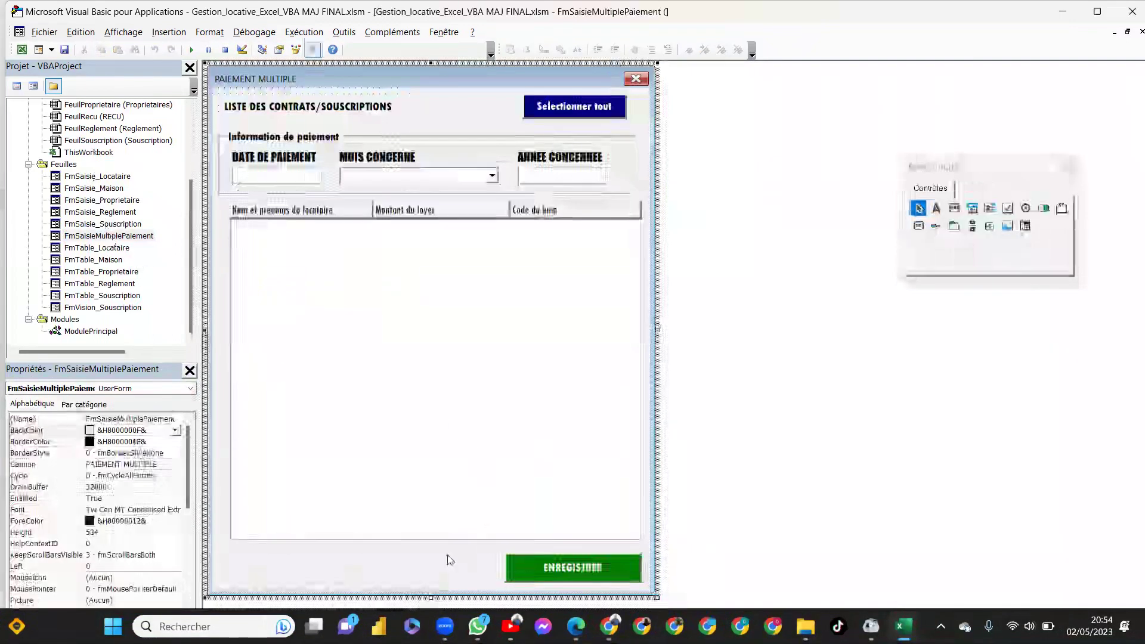
double_click(566, 565)
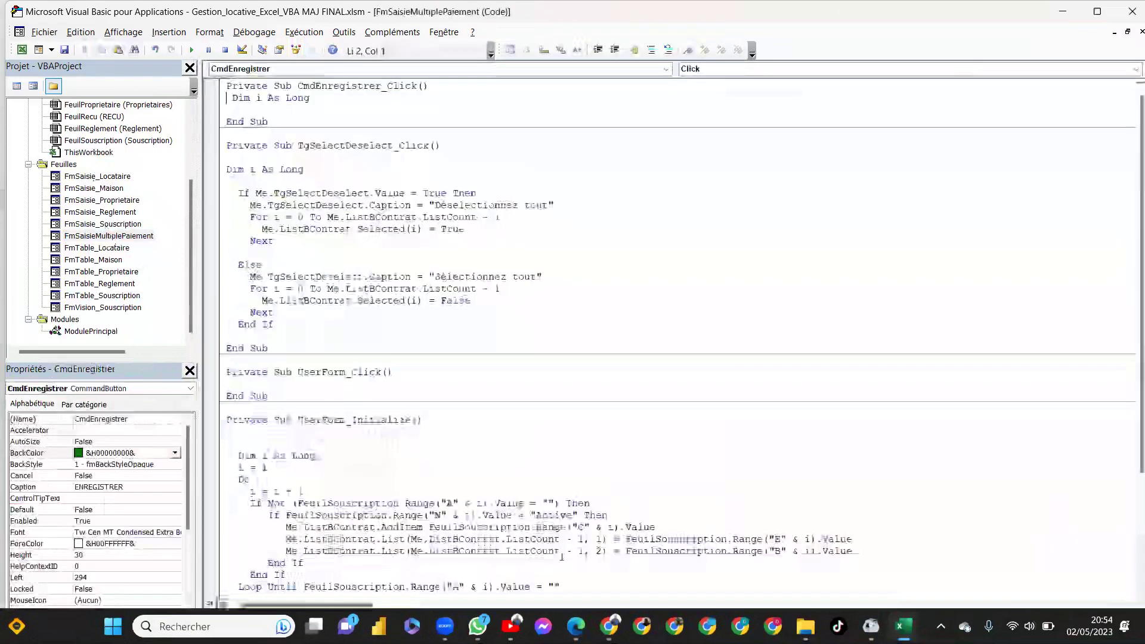
click(298, 109)
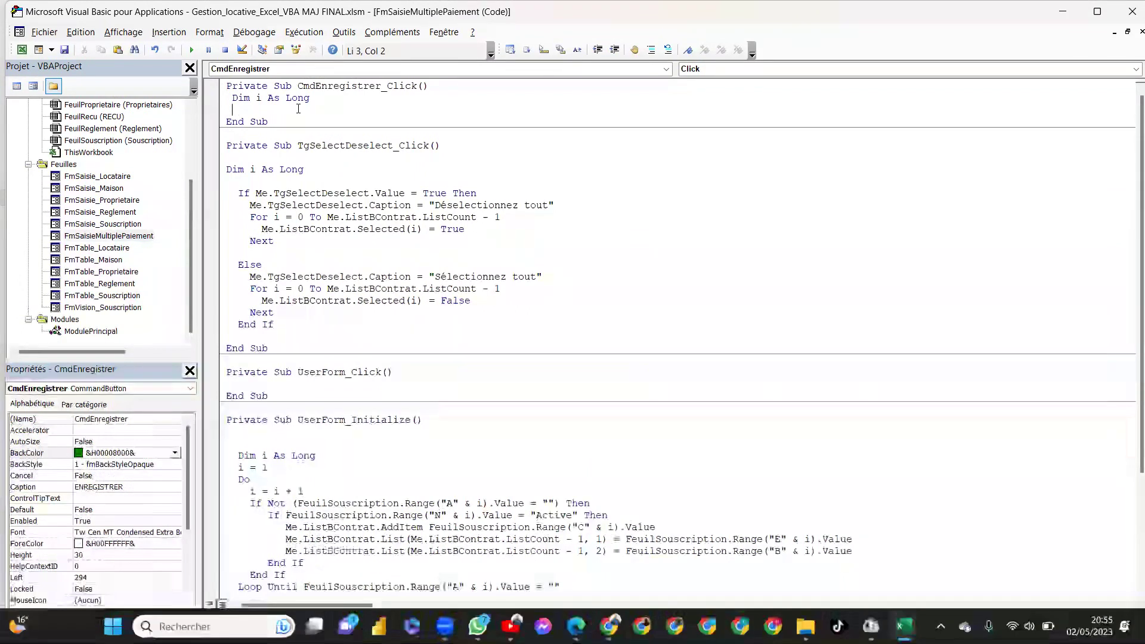
text(For i=)
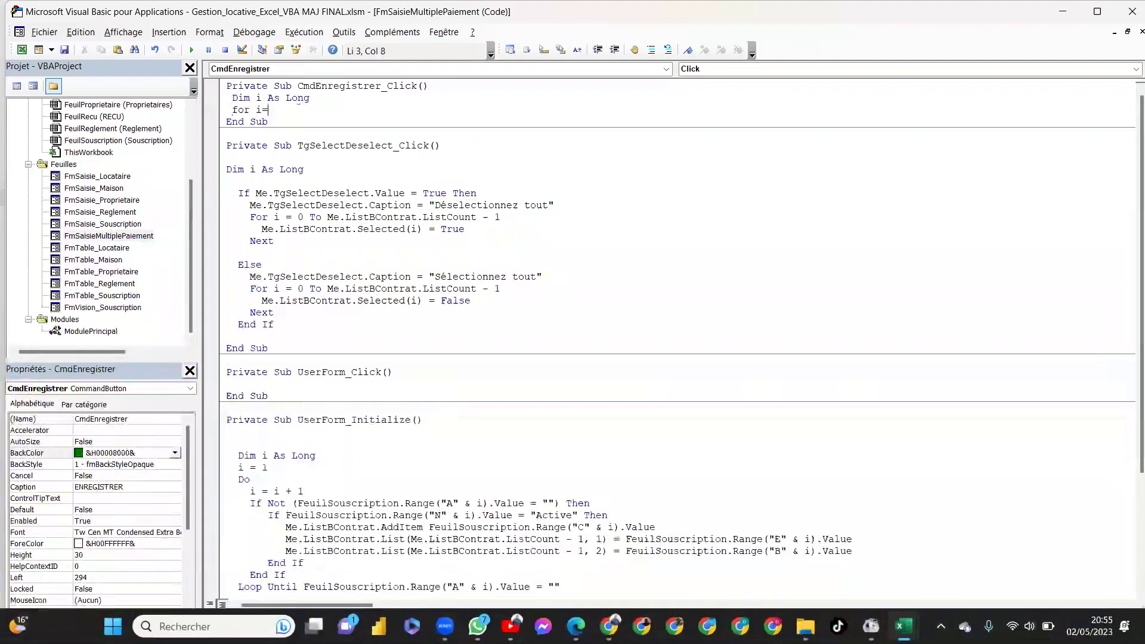
text(0 to me)
text(.lis)
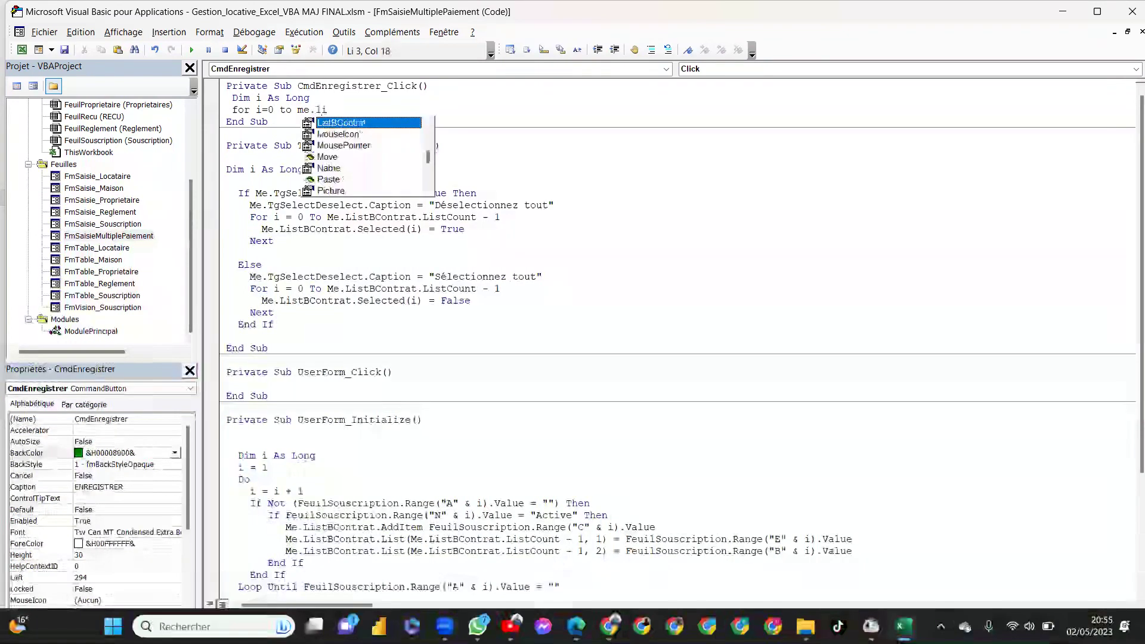
text(.)
text(list)
text(c )
text(- 1)
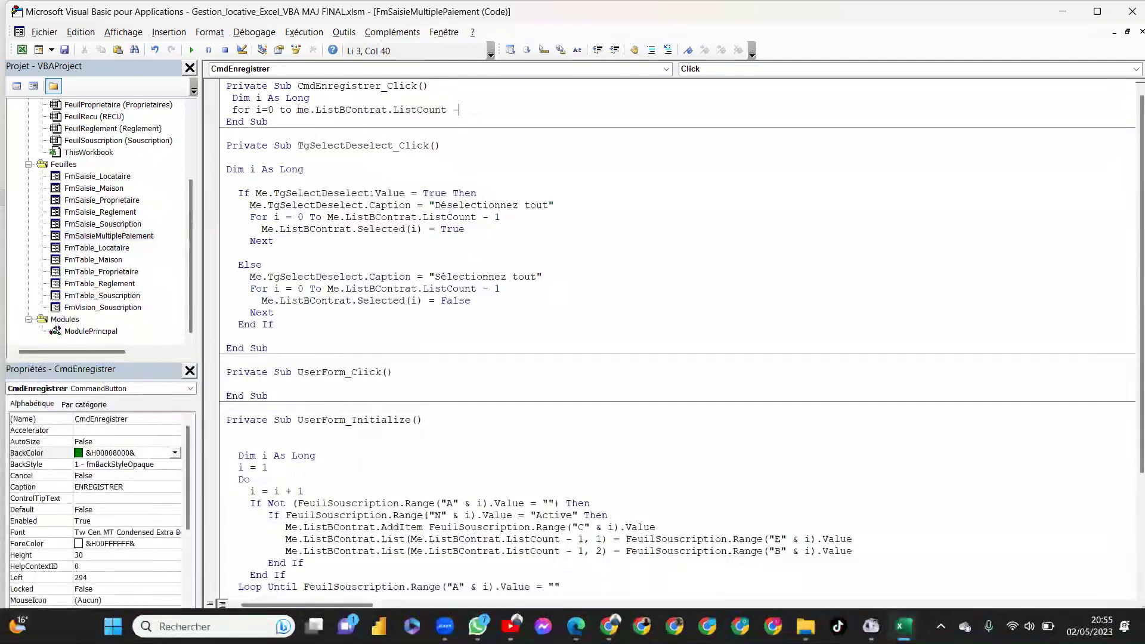
key(Return)
text(next)
click(315, 168)
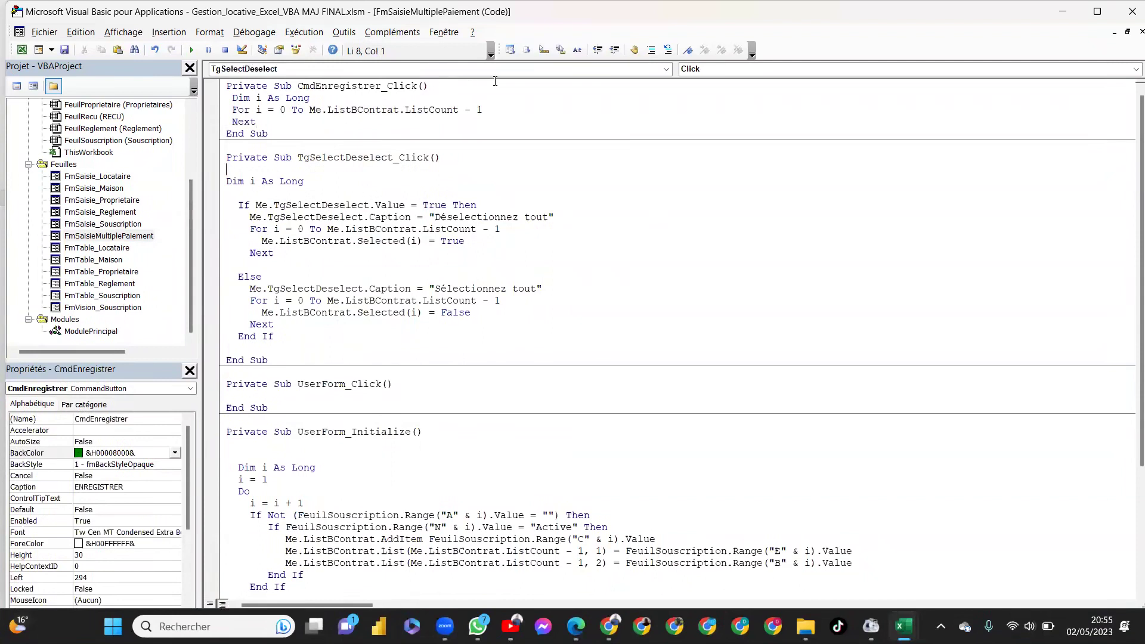
click(297, 121)
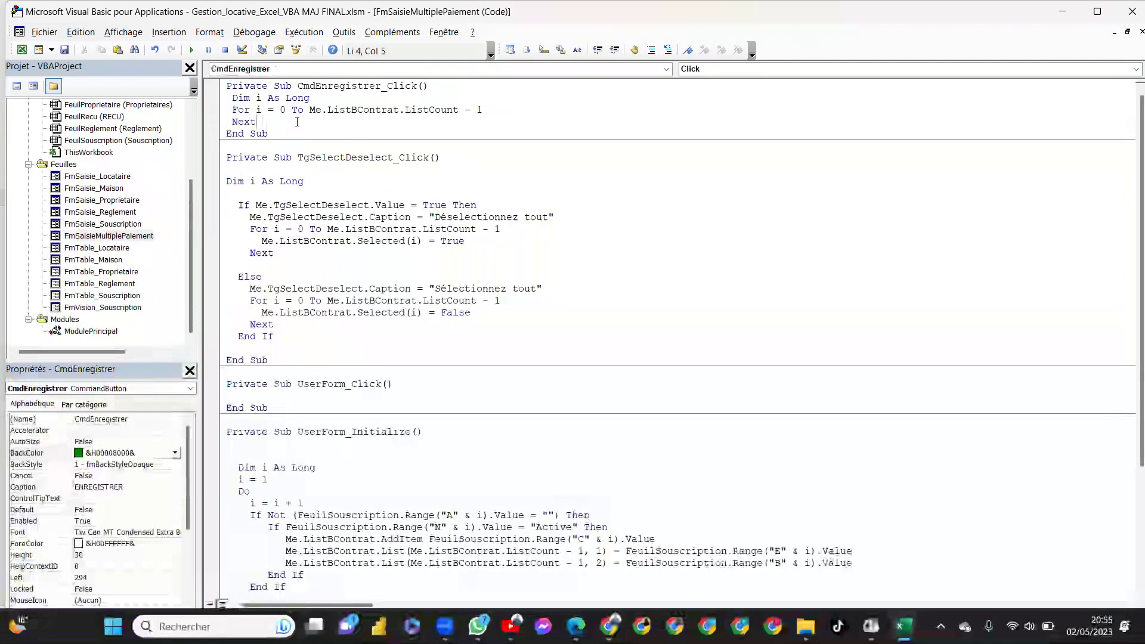
Inside the loop, add an empty If Me.ListBContrat.Selected(i) = True Then … End If block
click(484, 110)
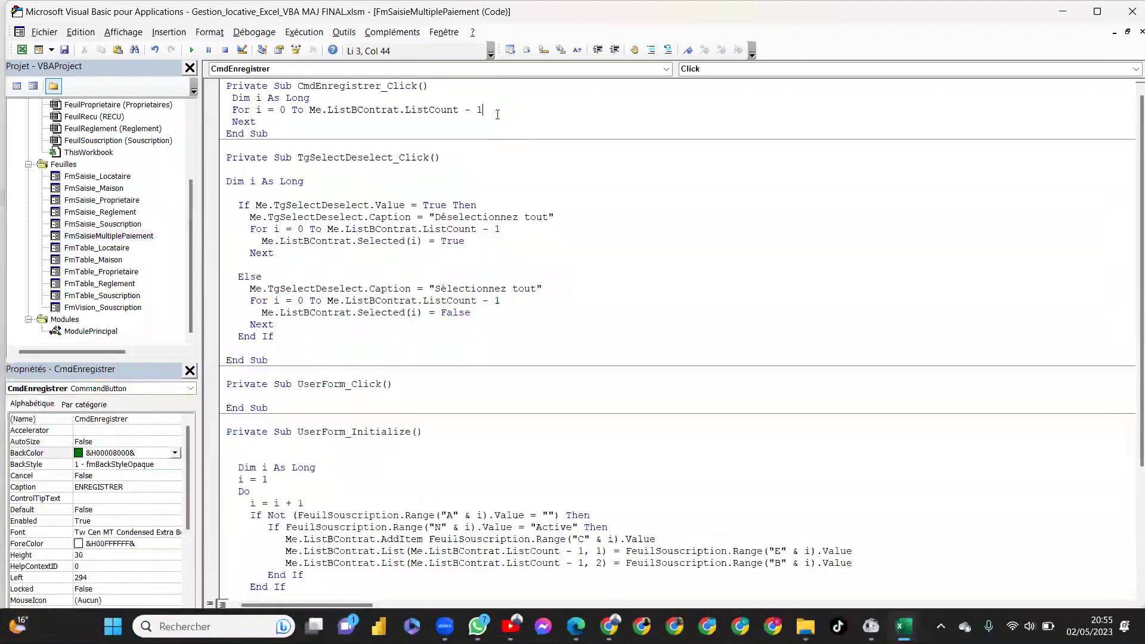
key(Return)
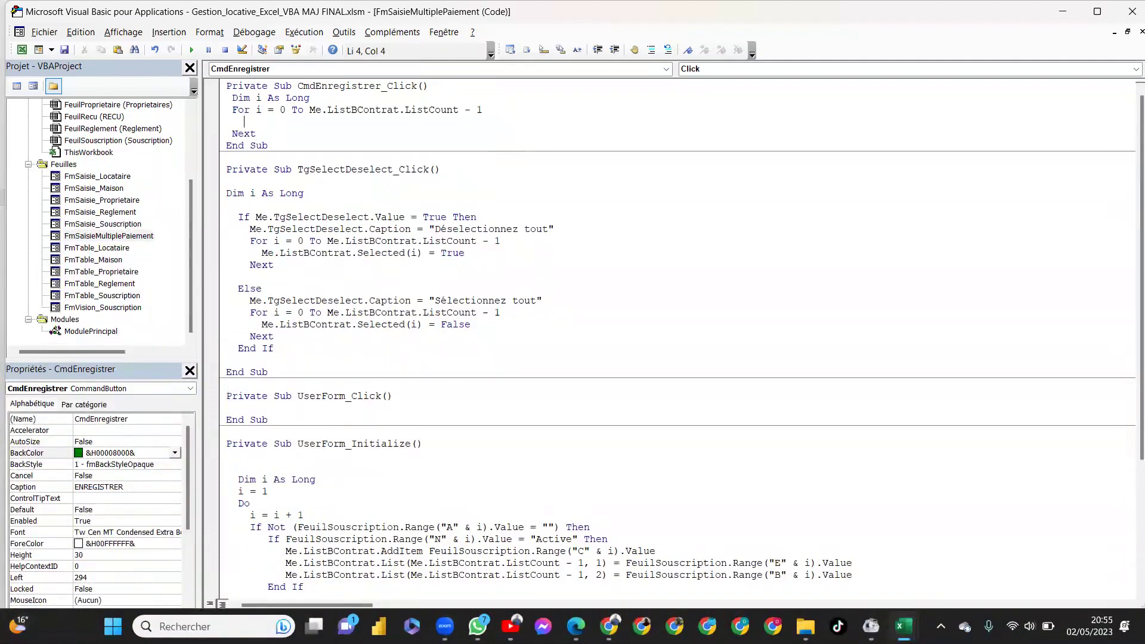
text(if me.lis.)
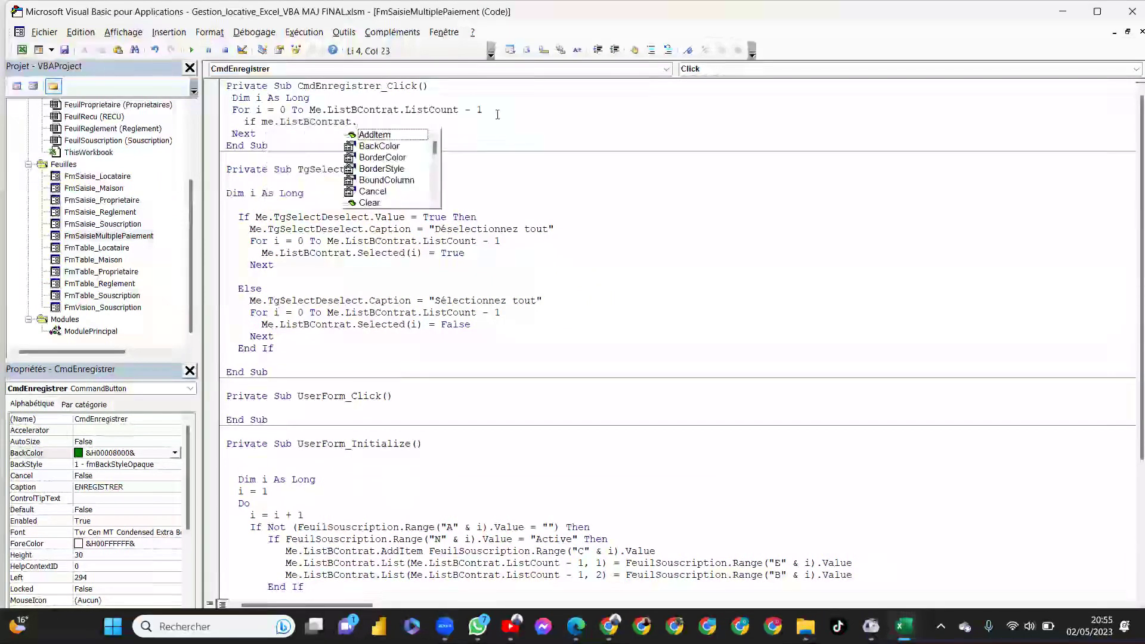
text(sel()
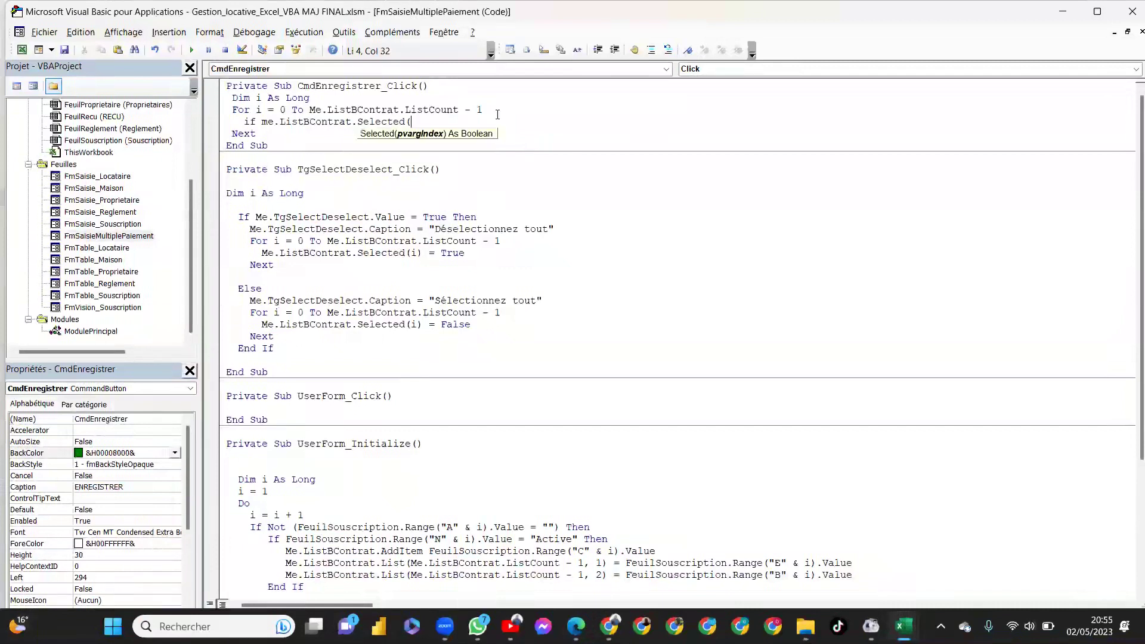
text(i)=tu)
key(BackSpace)
text(ru then)
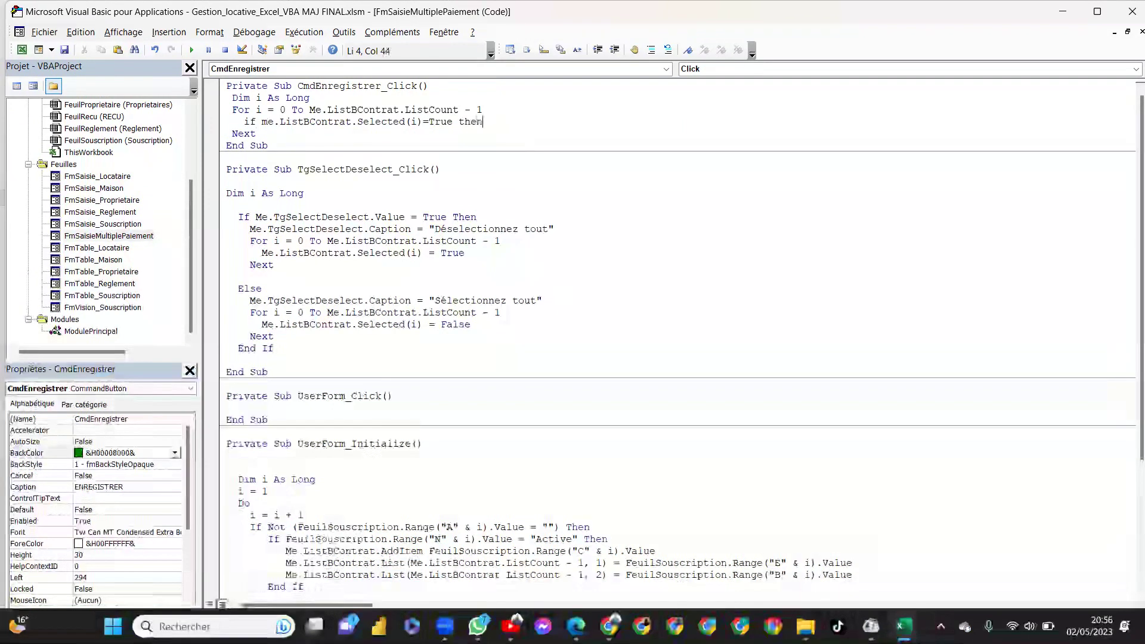
key(Return)
text(end if)
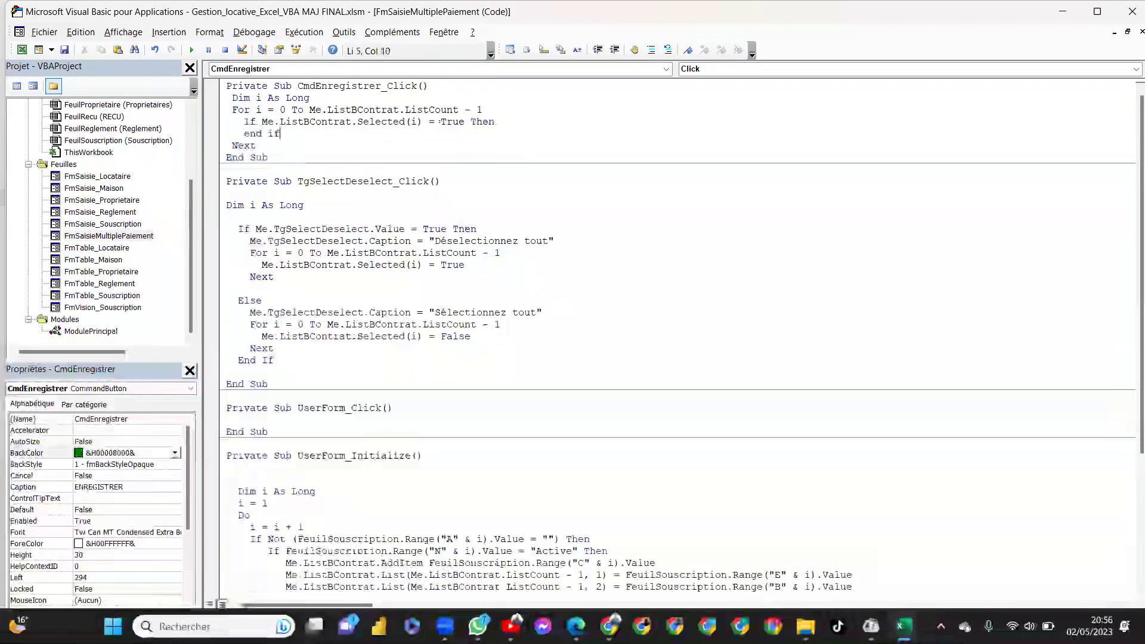
click(549, 228)
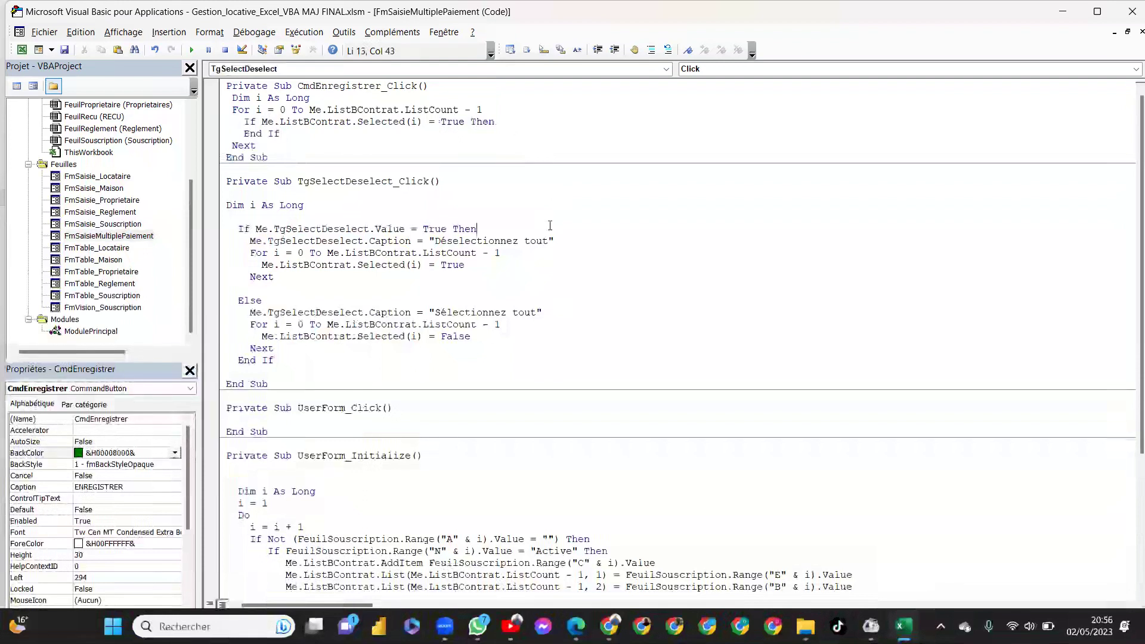
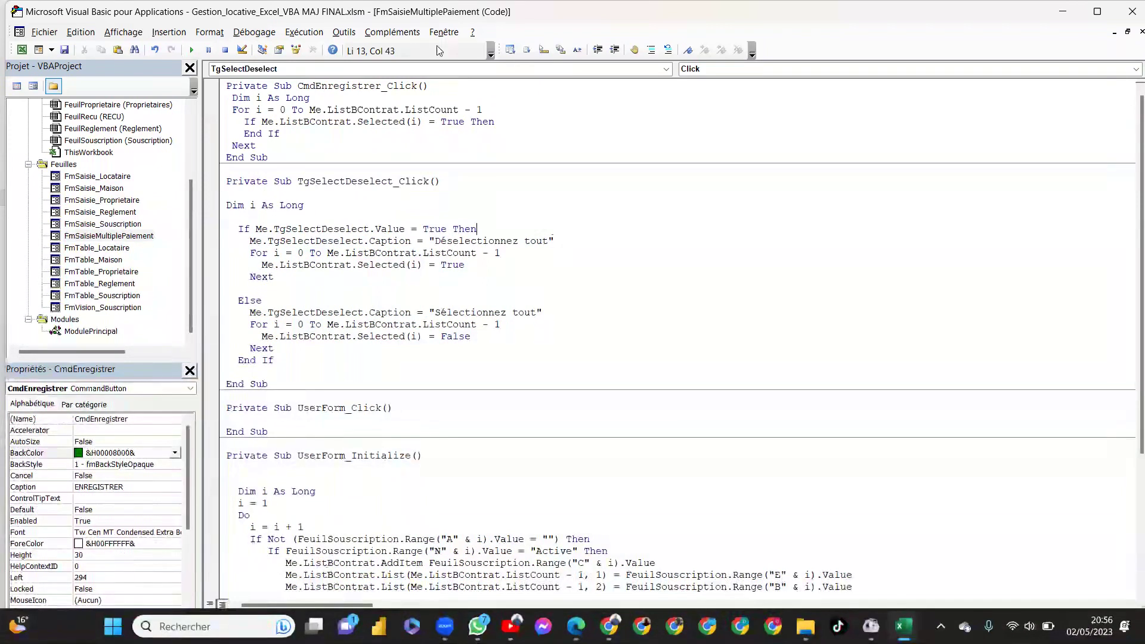
Add a MsgBox line in the If block joining two ListBContrat.List values with " - "
click(596, 122)
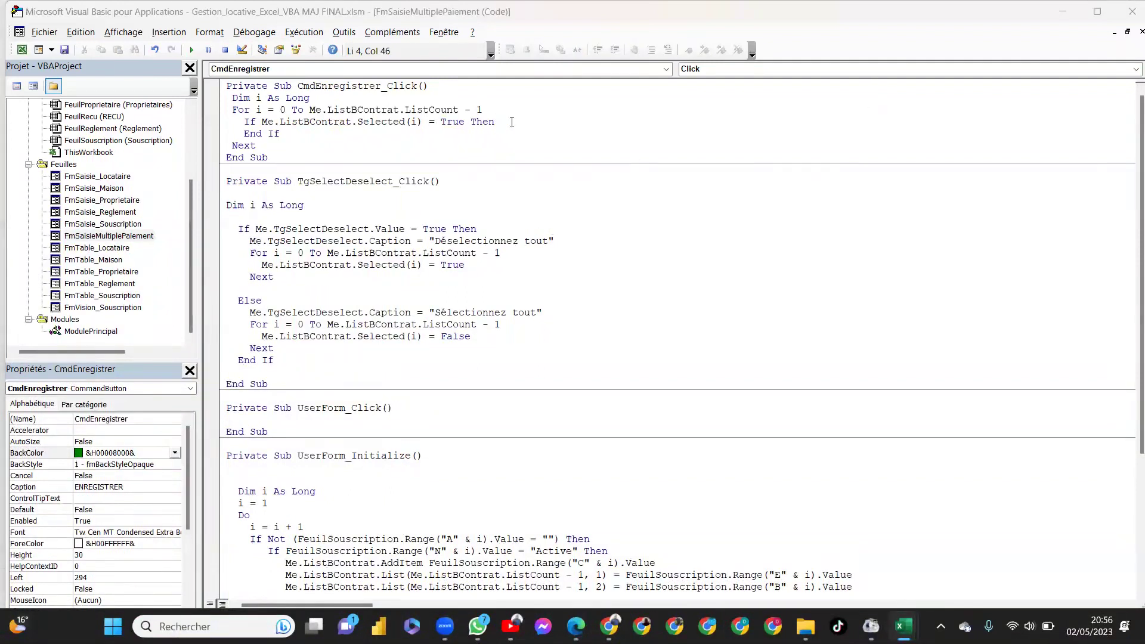
key(Return)
text(msgbox me.lis)
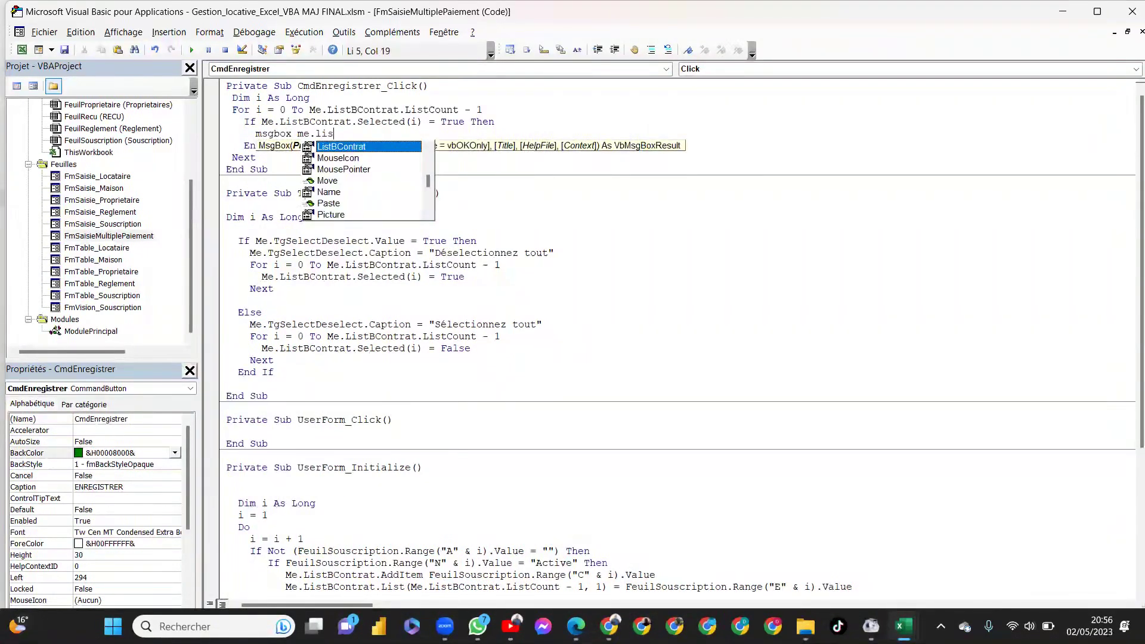
text(()
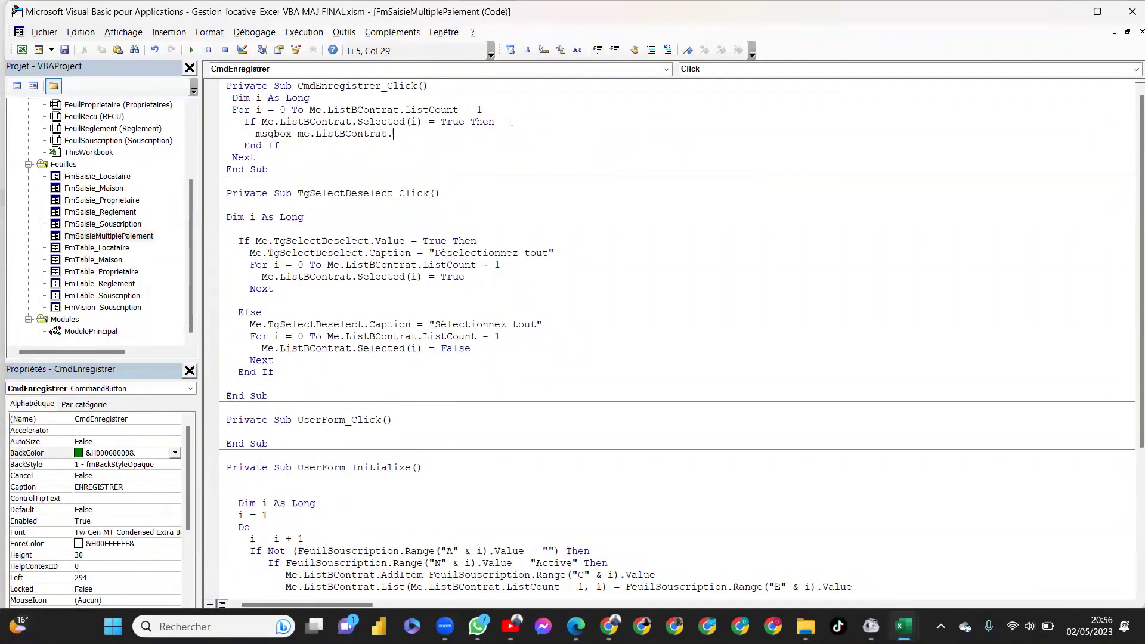
text(li)
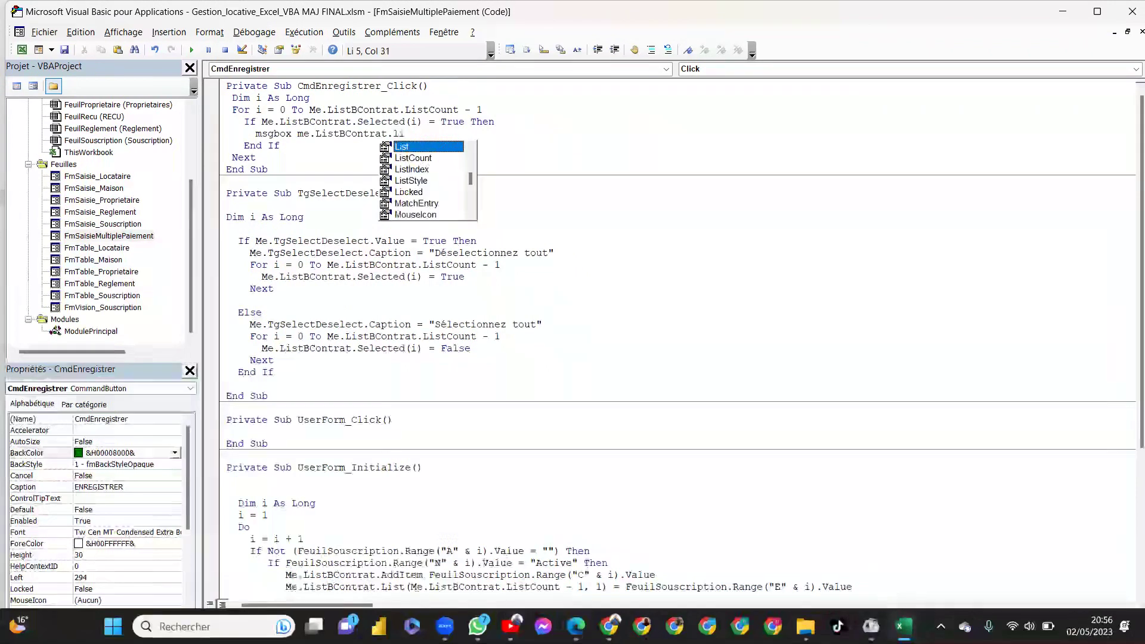
text(()
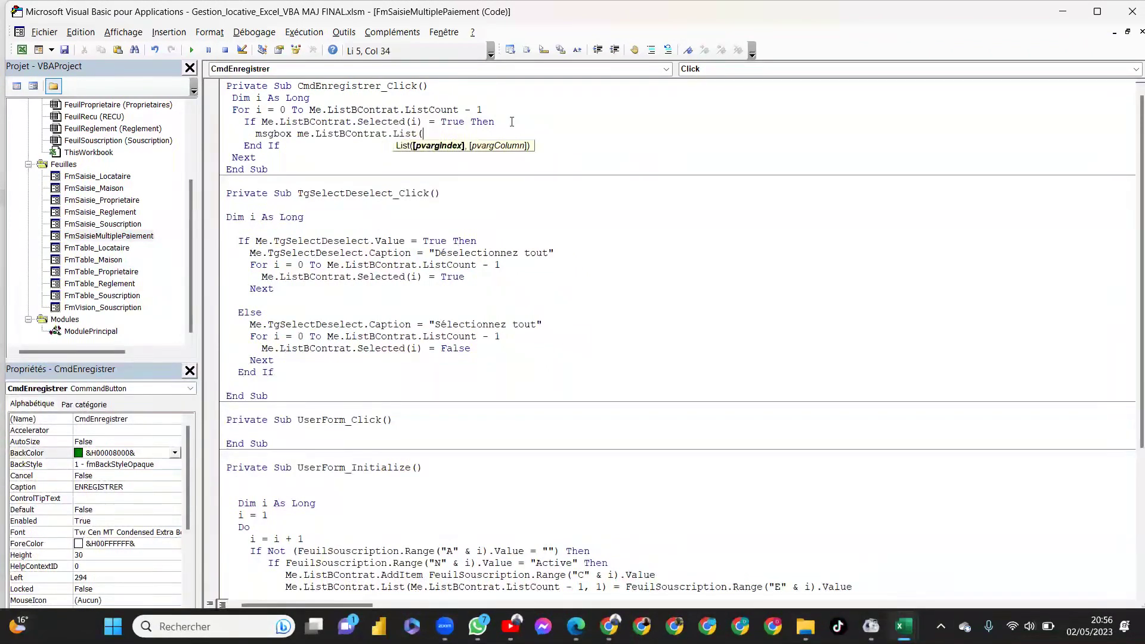
text(i,)
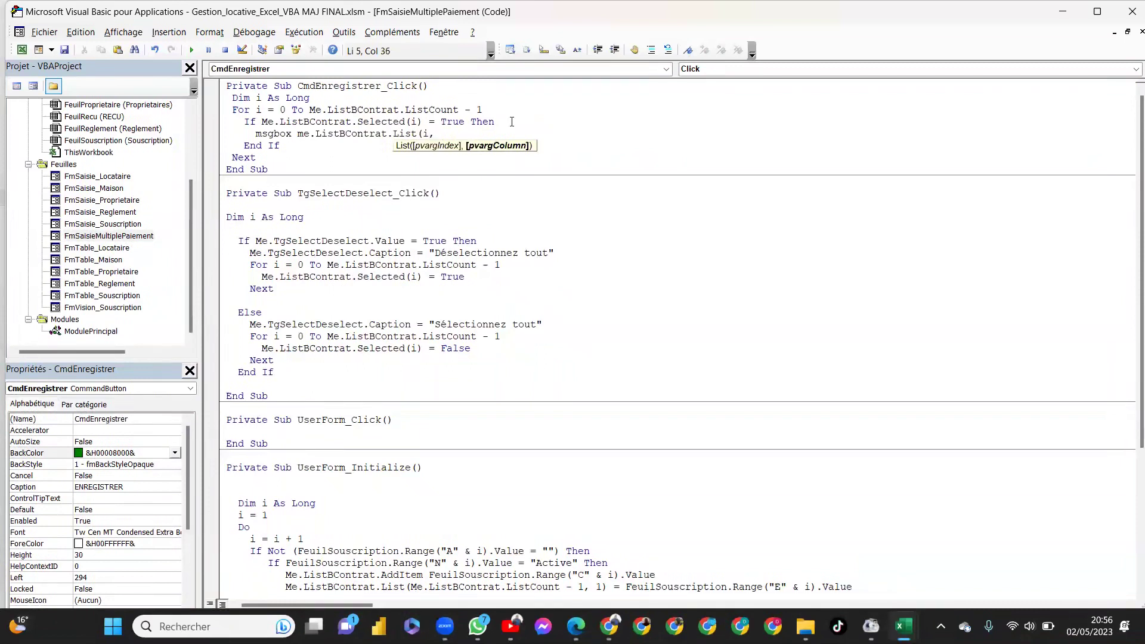
text(1))
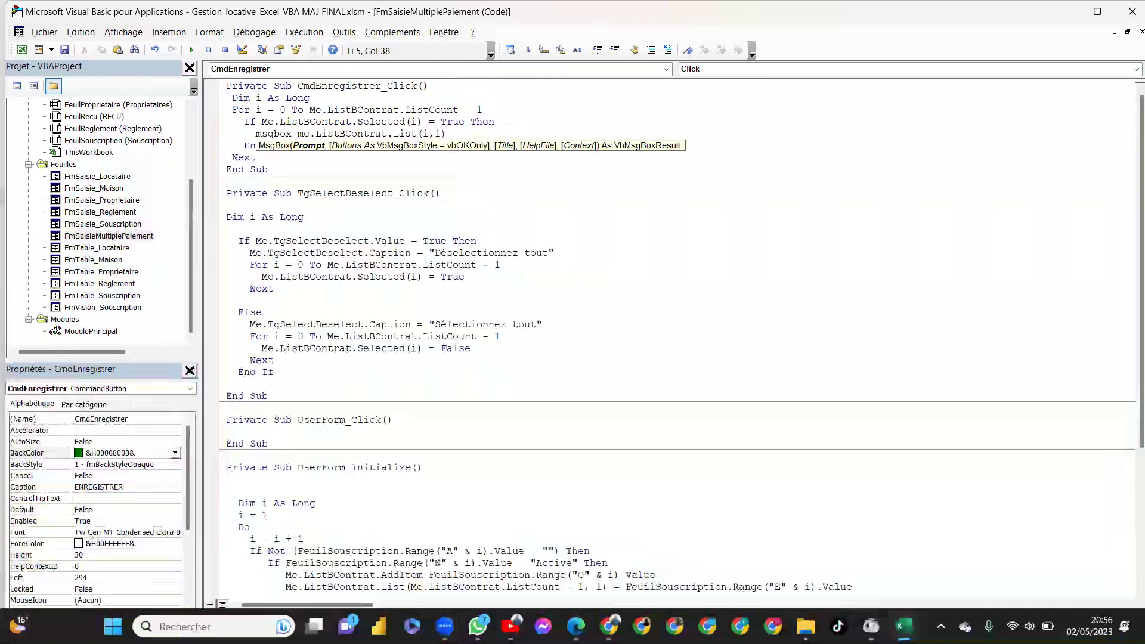
text( & d)
drag(445, 134, 297, 135)
key(ctrl+c)
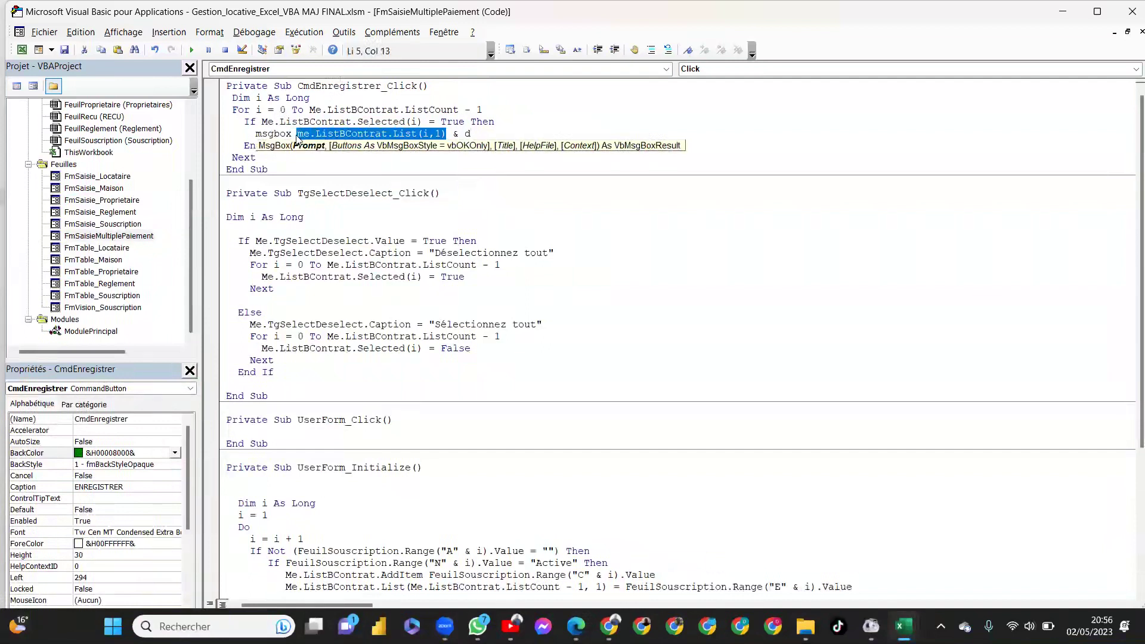
key(End)
key(BackSpace)
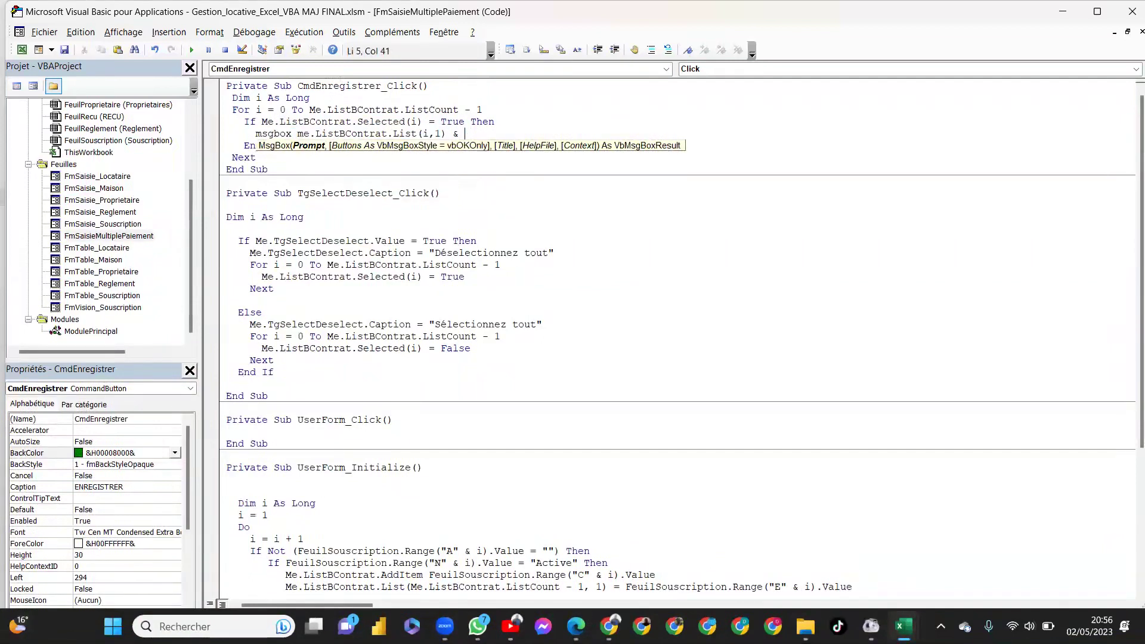
text(" - )
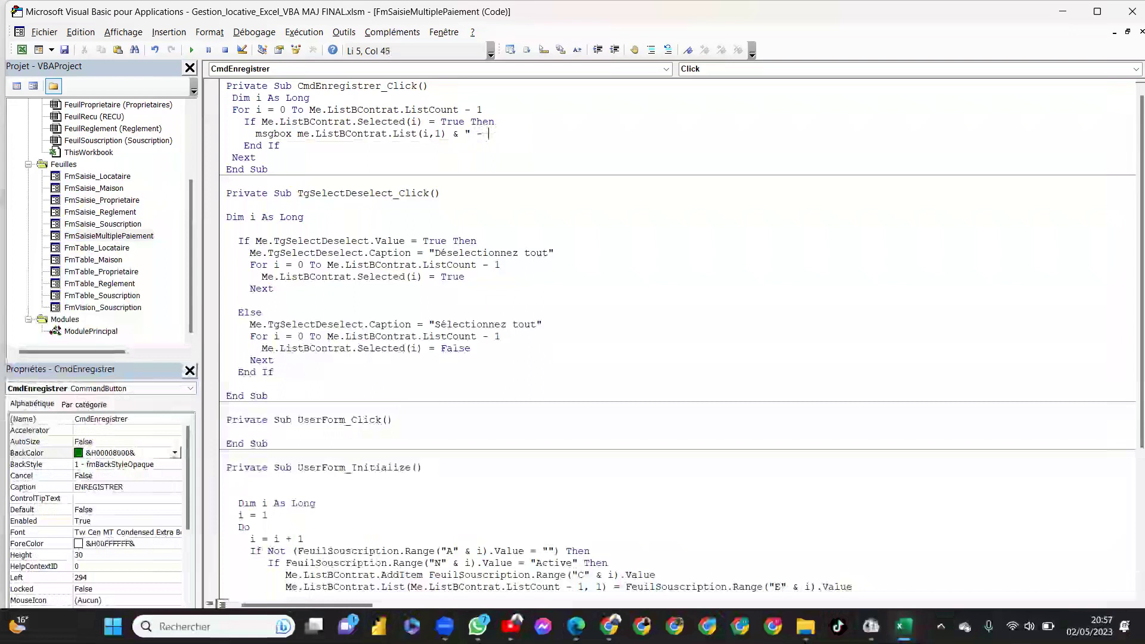
text("  )
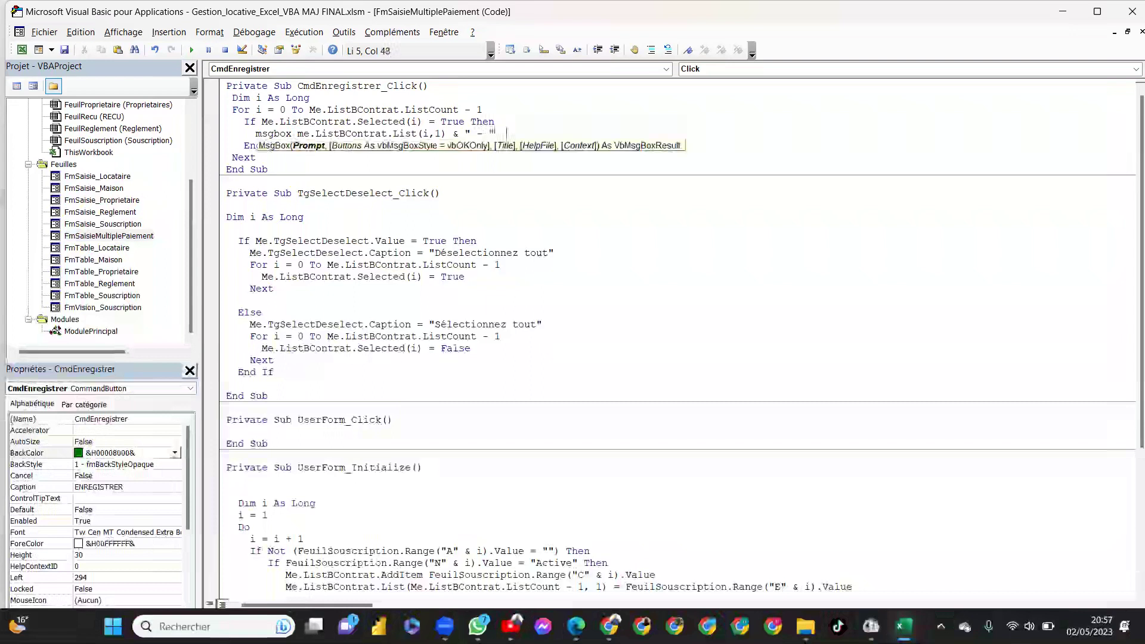
text(&)
key(ctrl+v)
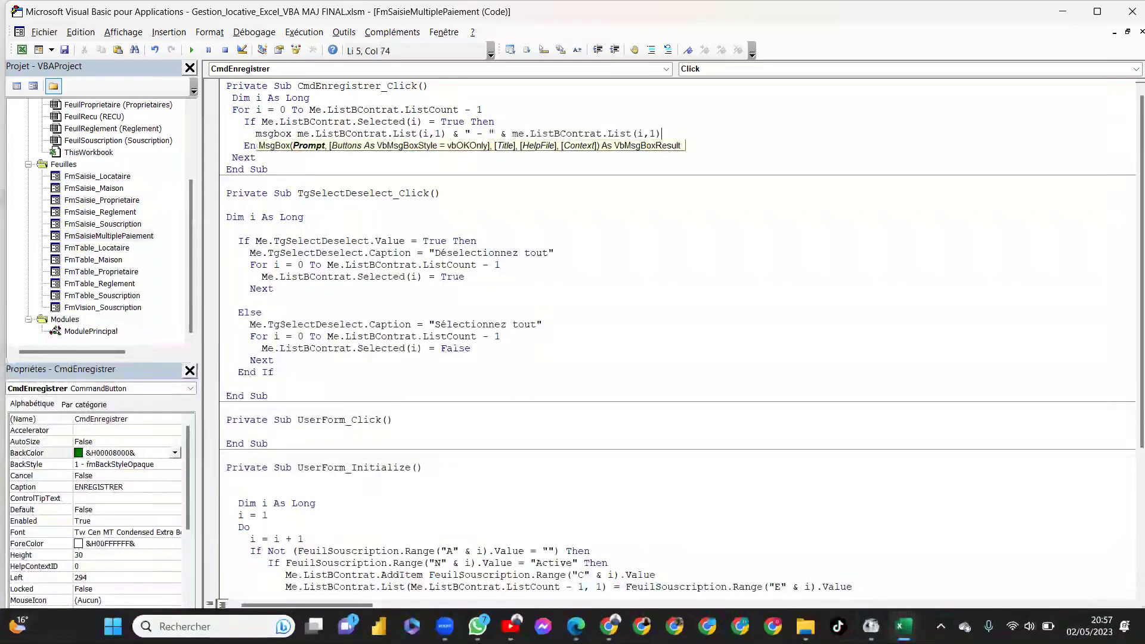
Set the list column indices to 0 for the first value and 1 for the second
key(Left)
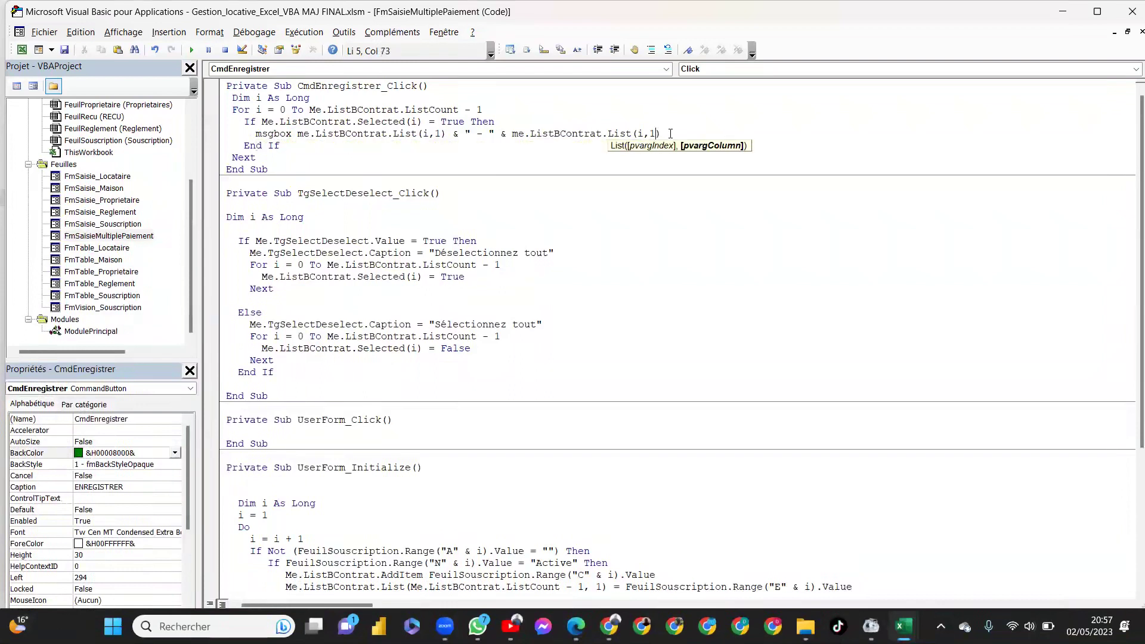
key(BackSpace)
text(1)
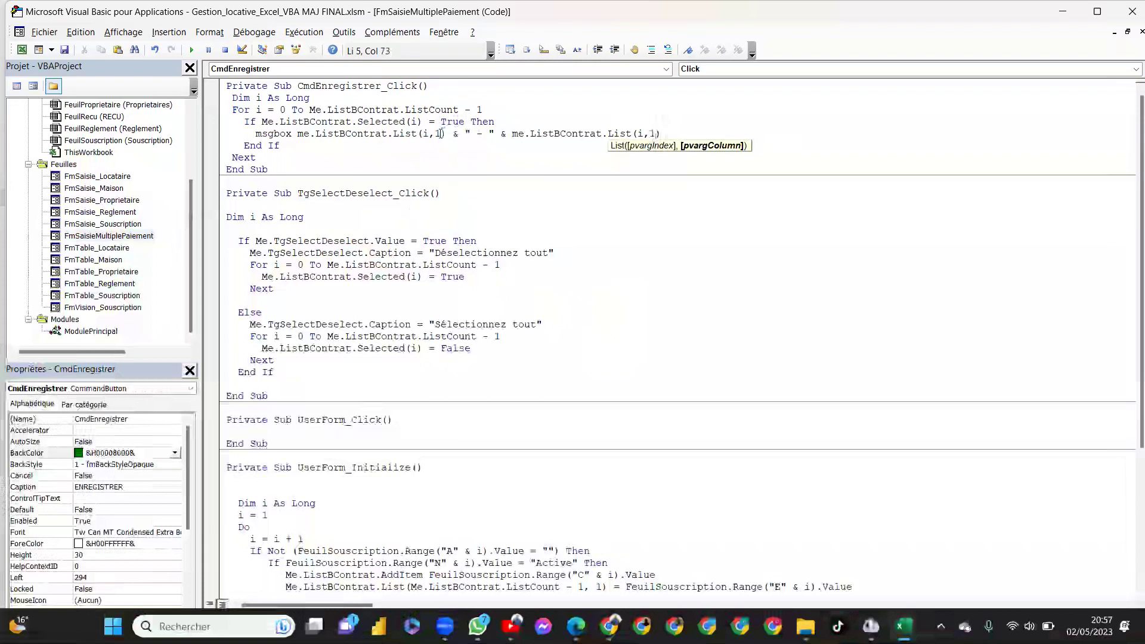
click(441, 132)
key(BackSpace)
text(0)
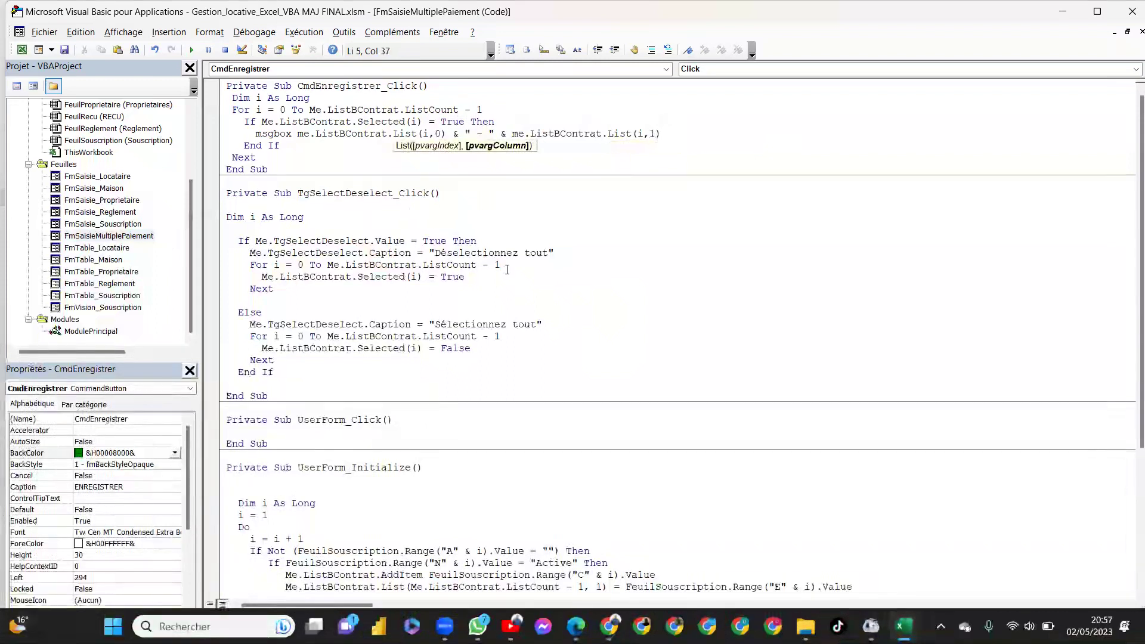
click(250, 288)
Run the PAIEMENT MULTIPLE form with all contracts selected and dismiss each tenant's message
click(191, 50)
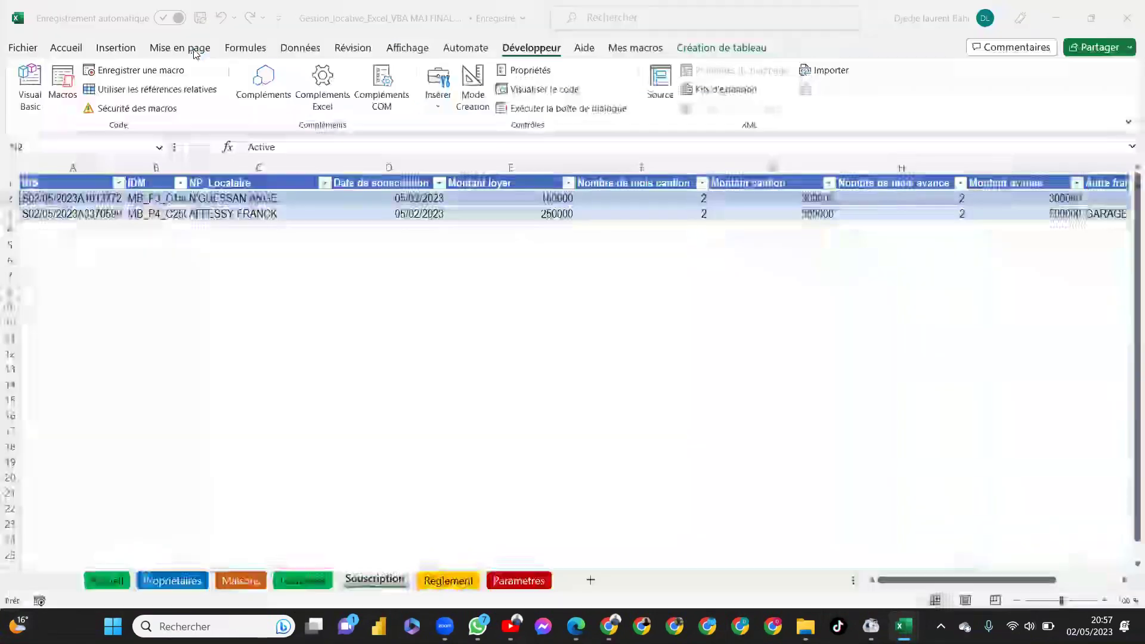
click(715, 80)
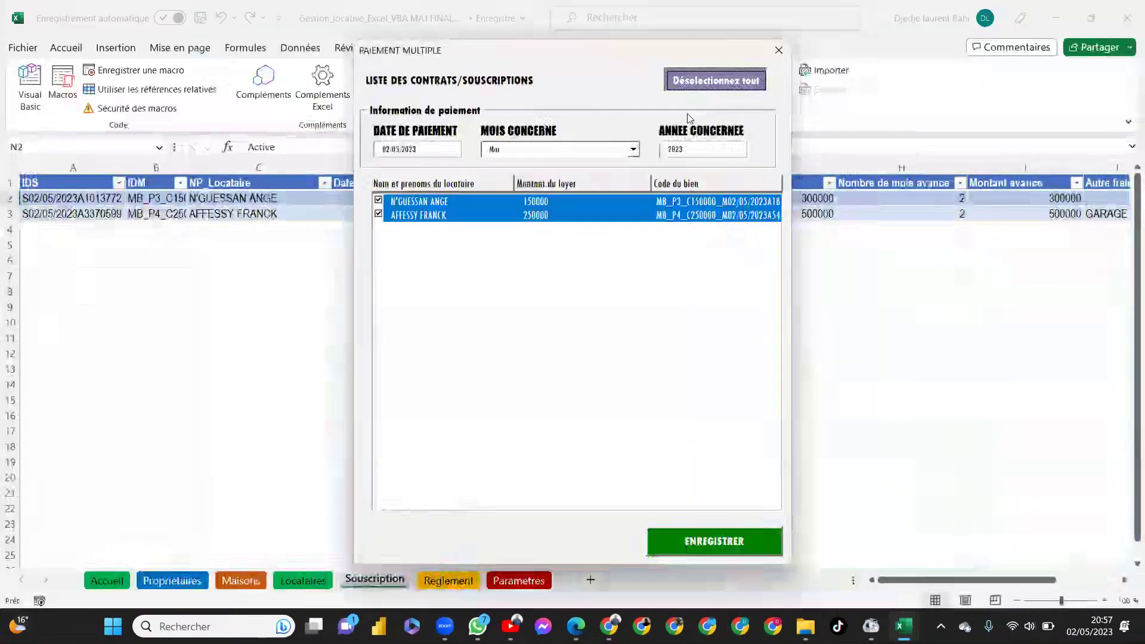
click(702, 537)
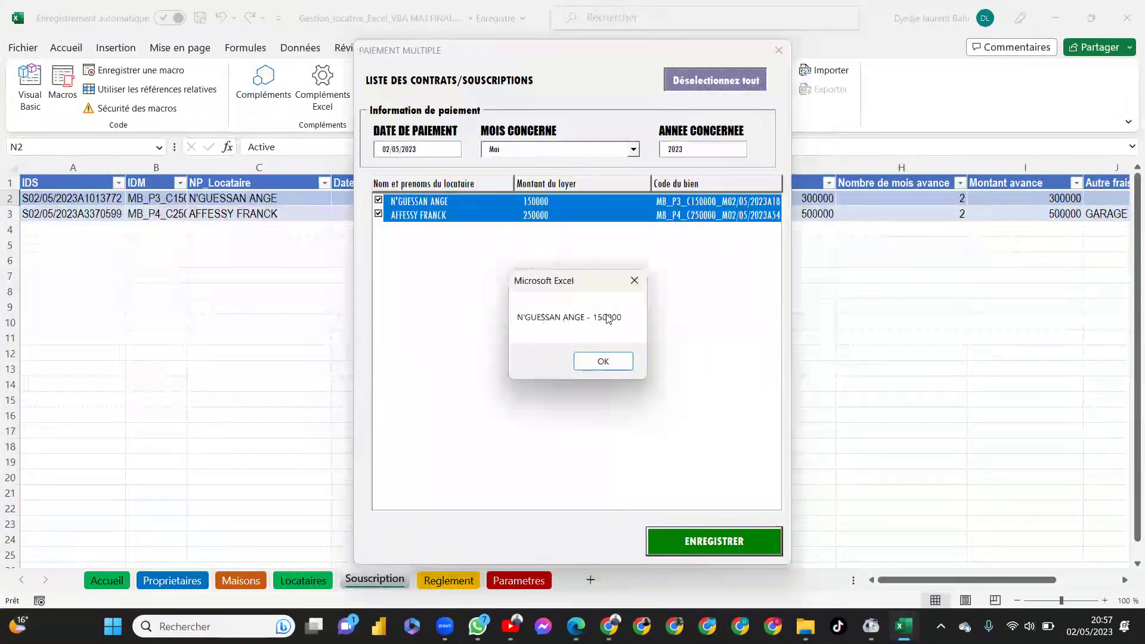
click(603, 361)
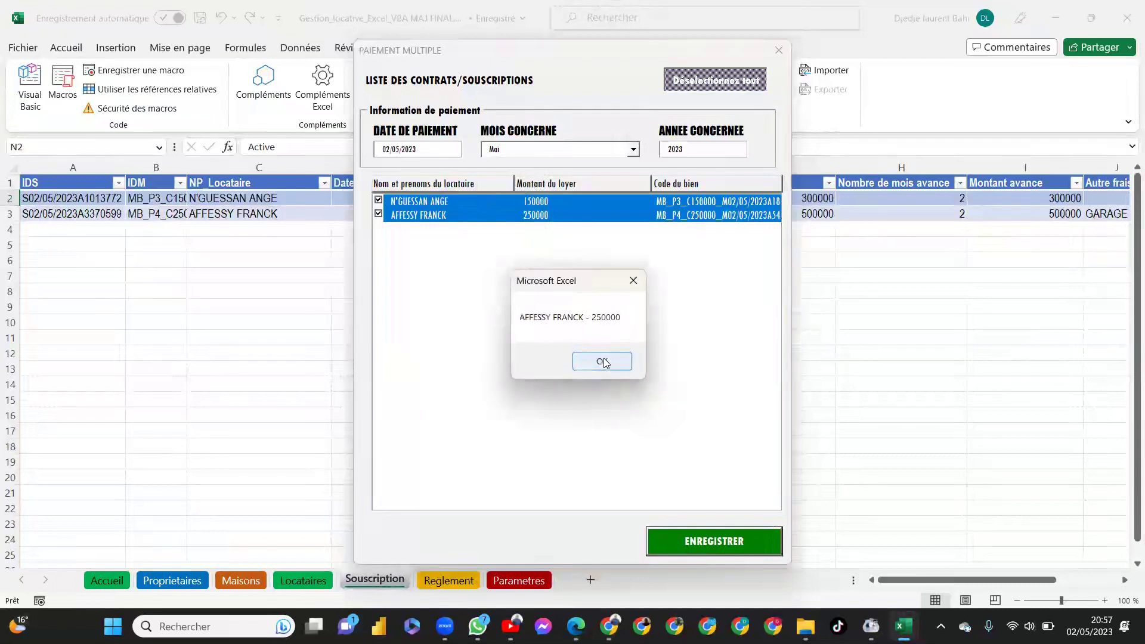
click(603, 361)
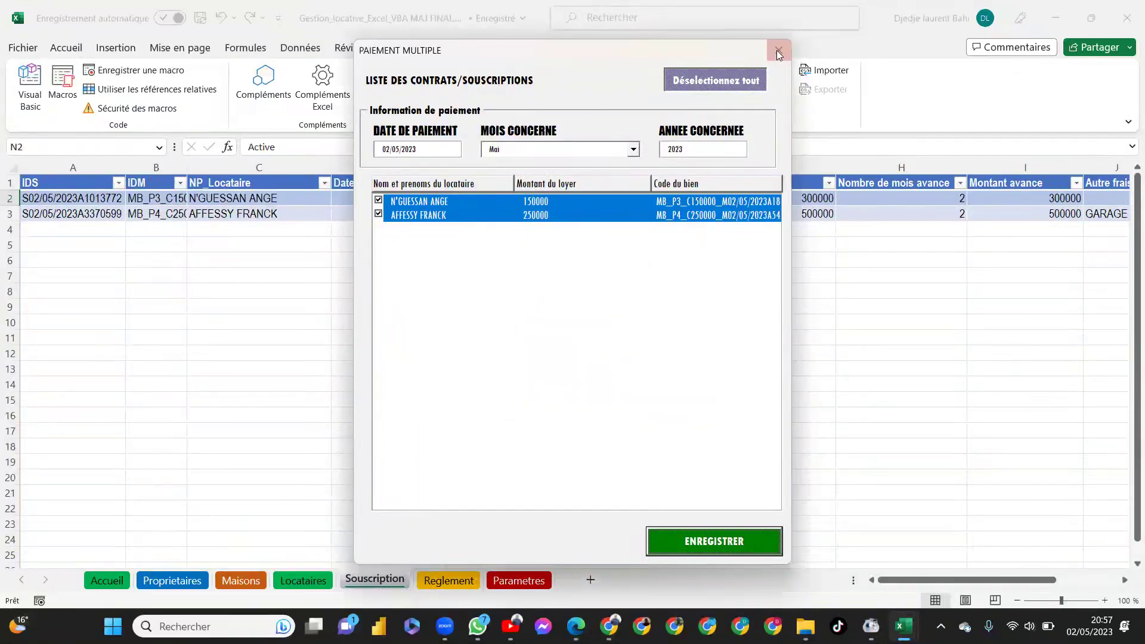
click(778, 51)
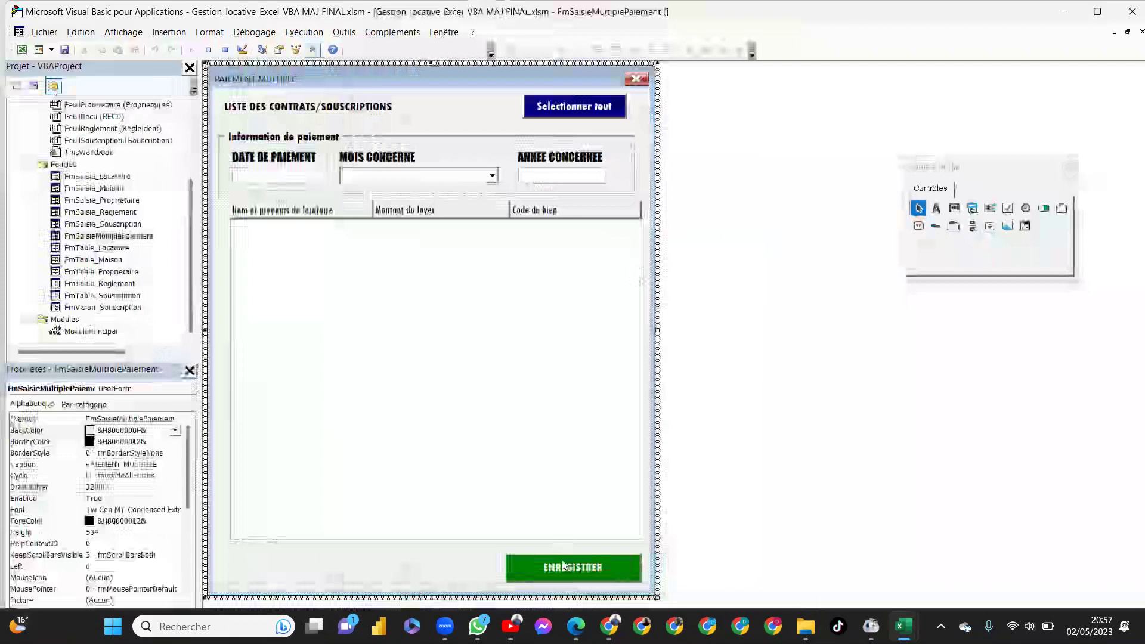
Glance at the save routine's code, then return to the workbook's Reglement sheet
double_click(563, 566)
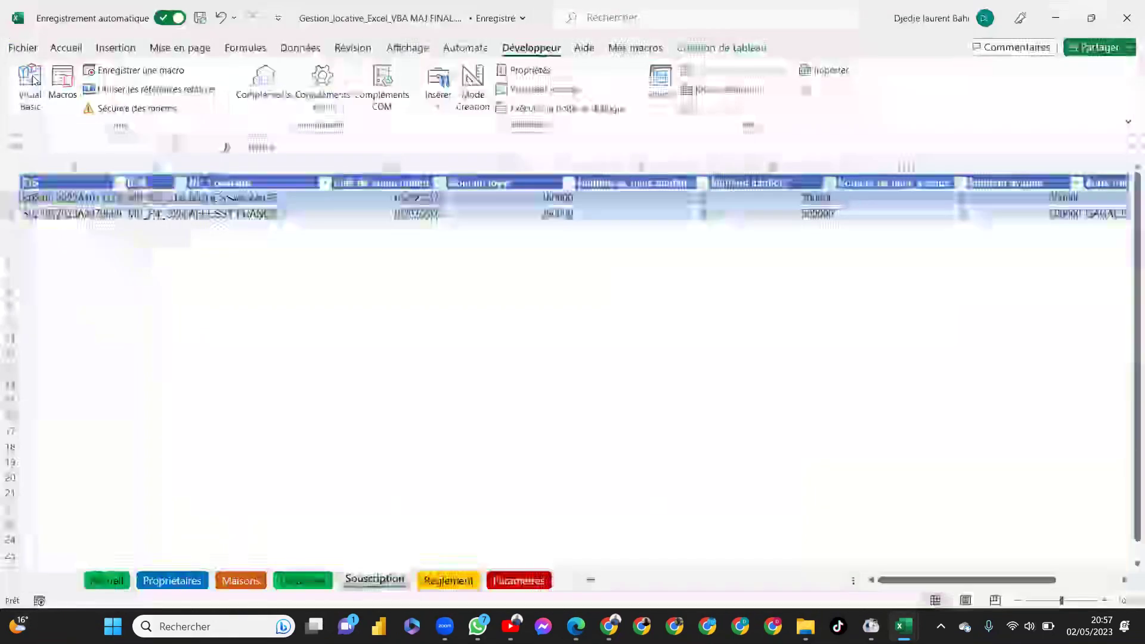
click(21, 50)
click(430, 582)
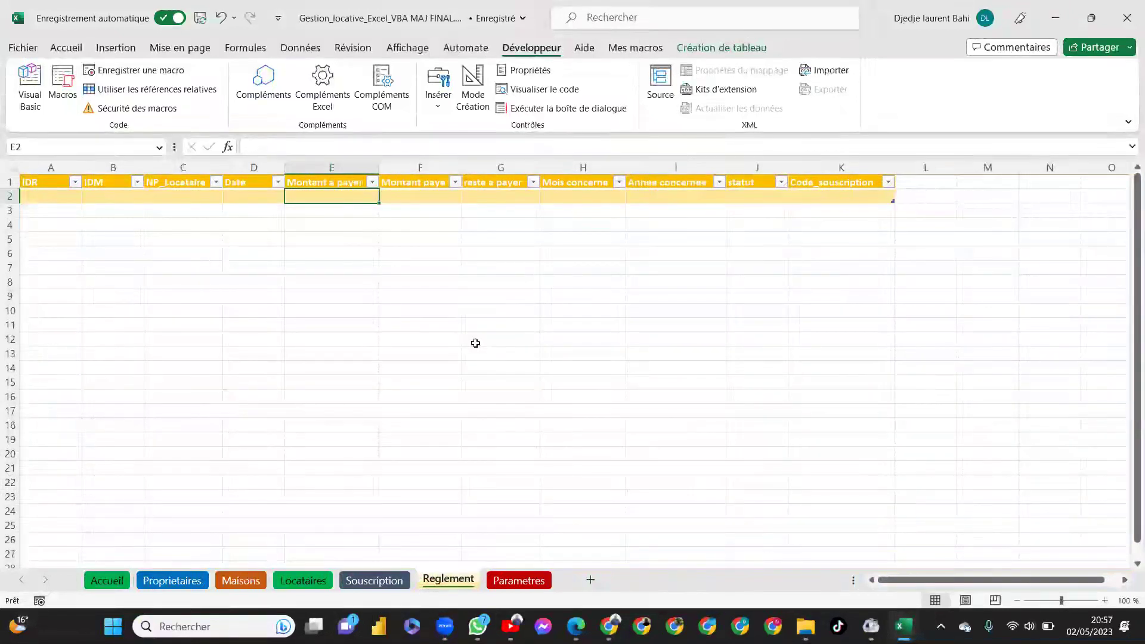
From the Accueil dashboard, start a payment entry for the first tenant's subscription
click(104, 581)
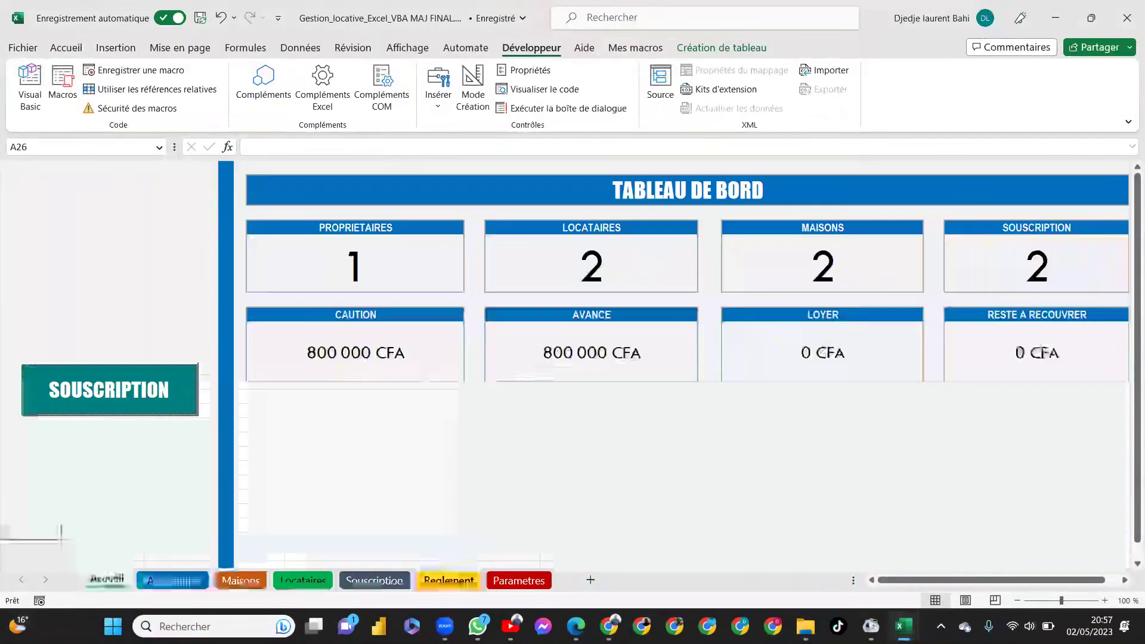
click(150, 453)
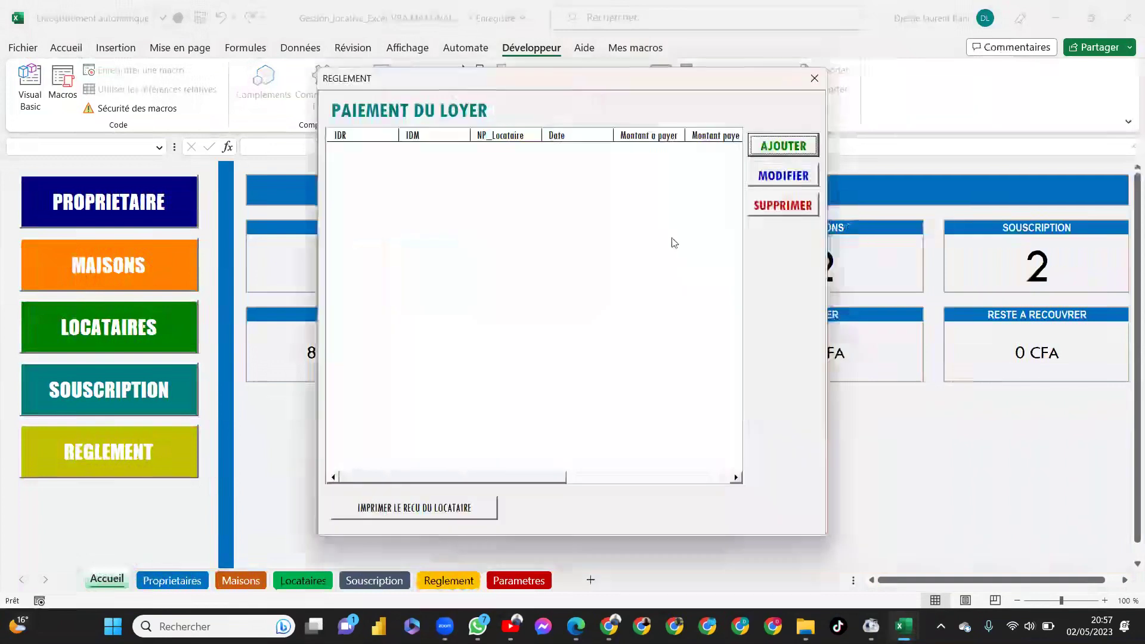
click(774, 176)
click(707, 224)
click(501, 264)
click(704, 486)
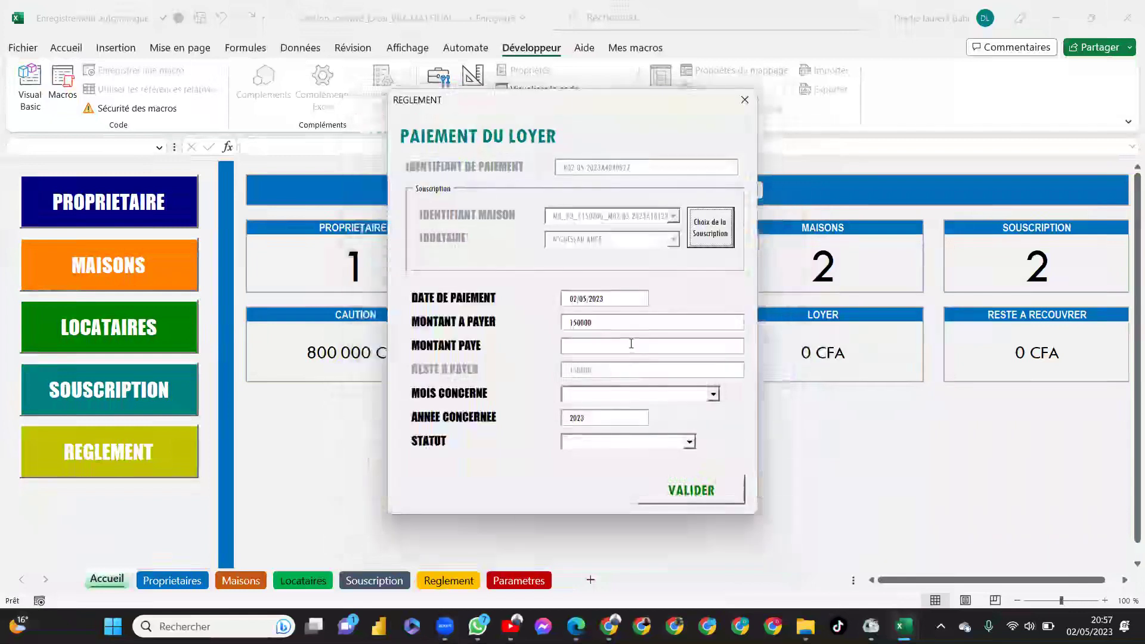
Save a 150000 payment for Mars without printing the receipt, then view the Reglement sheet
text(150000)
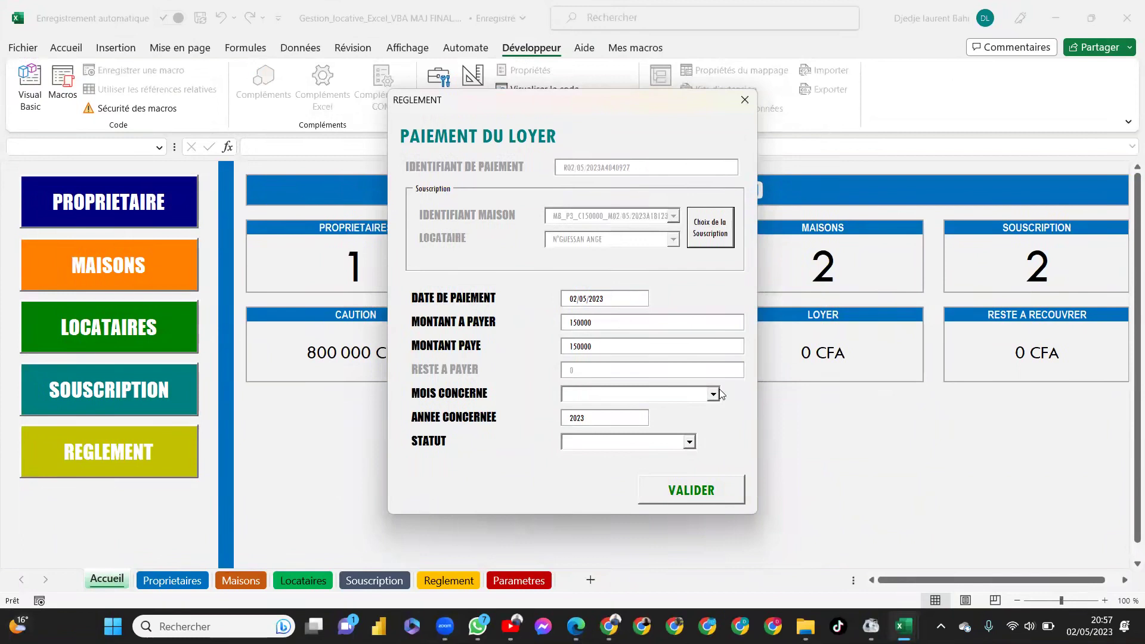
click(716, 394)
click(670, 432)
click(690, 442)
click(678, 492)
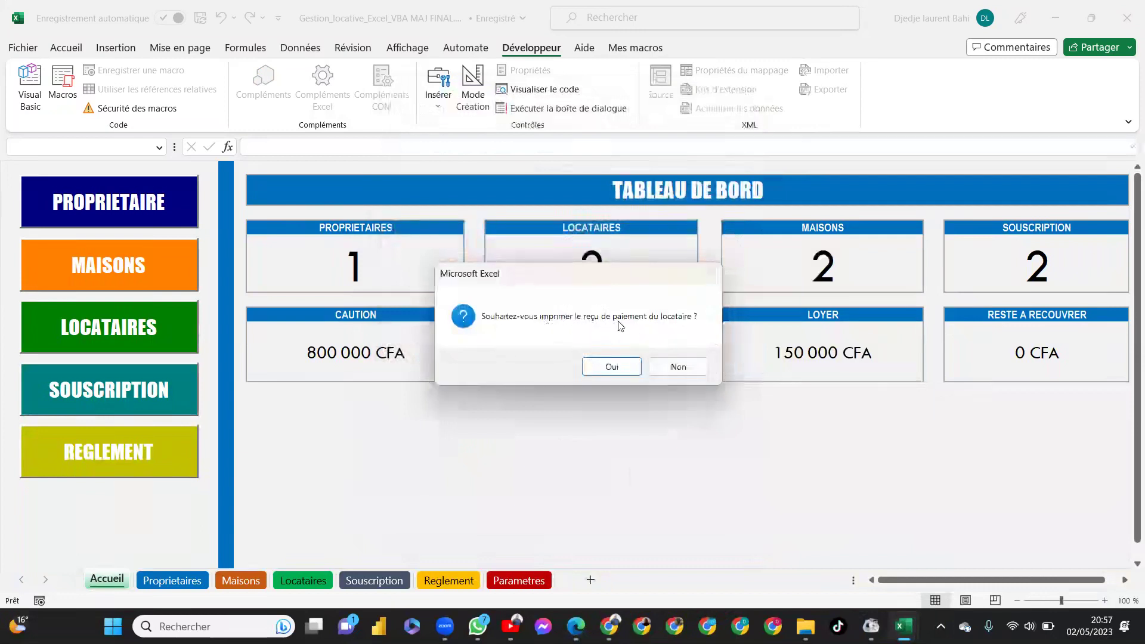
click(675, 369)
click(675, 370)
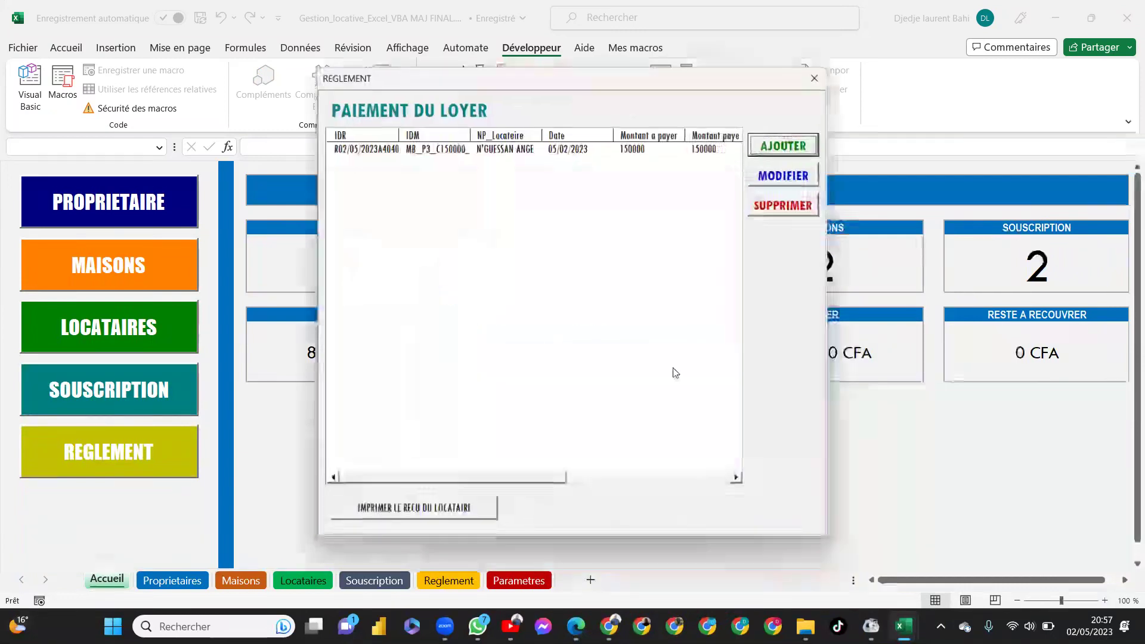
click(815, 75)
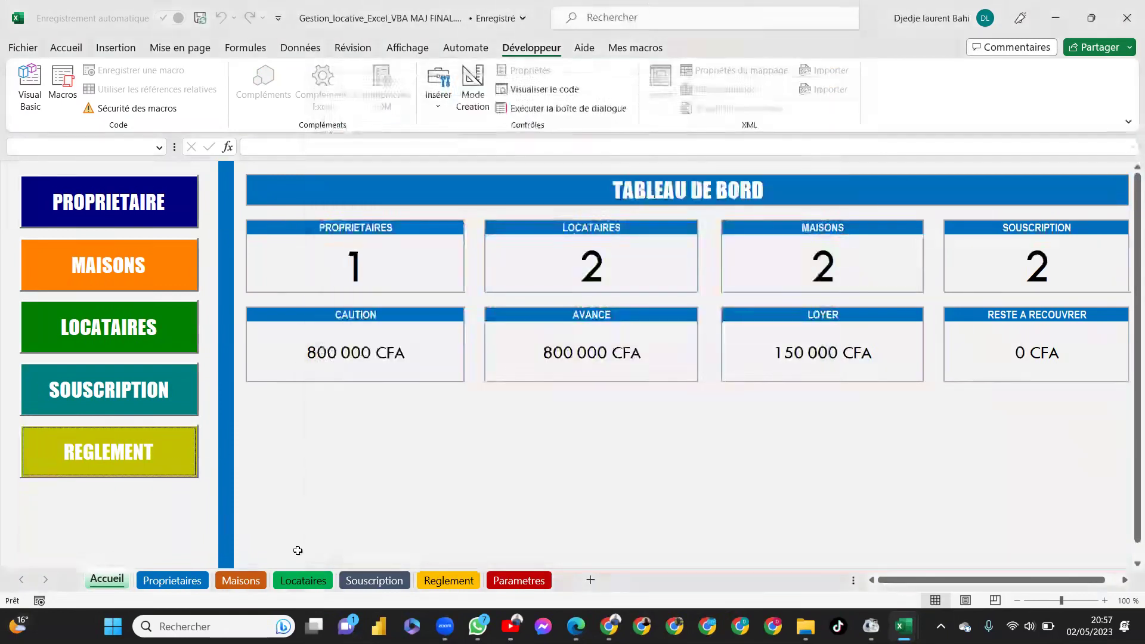
click(463, 581)
AutoFit columns A, B, C, D and the amount column, checking the Soldé status and blank Code_souscription
click(502, 370)
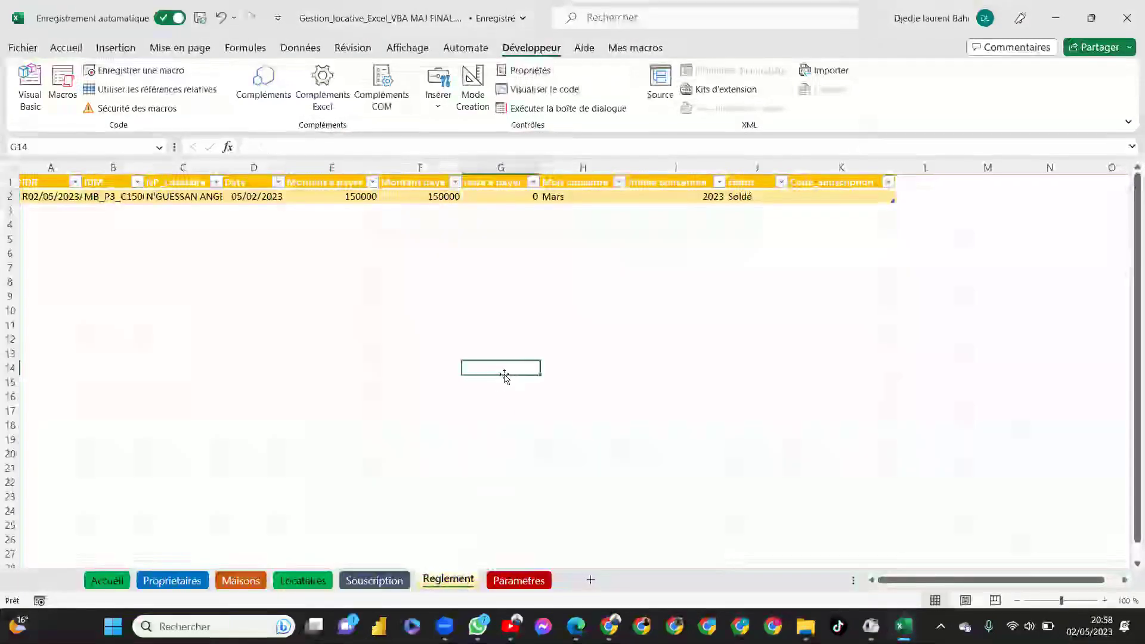
double_click(223, 167)
double_click(291, 167)
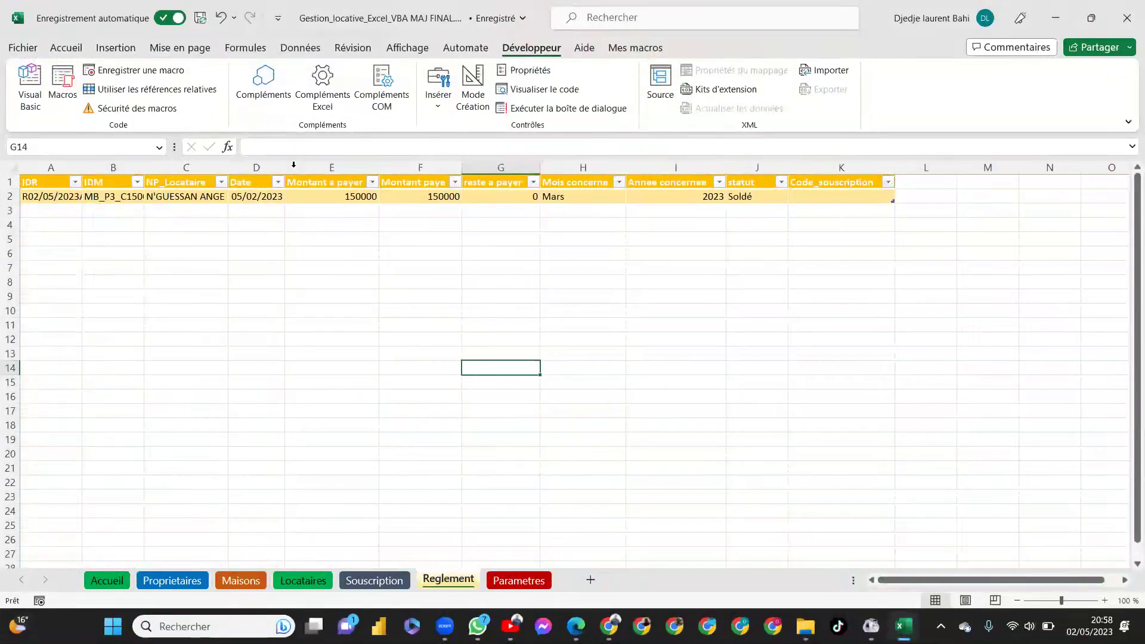
double_click(379, 168)
click(729, 238)
click(759, 197)
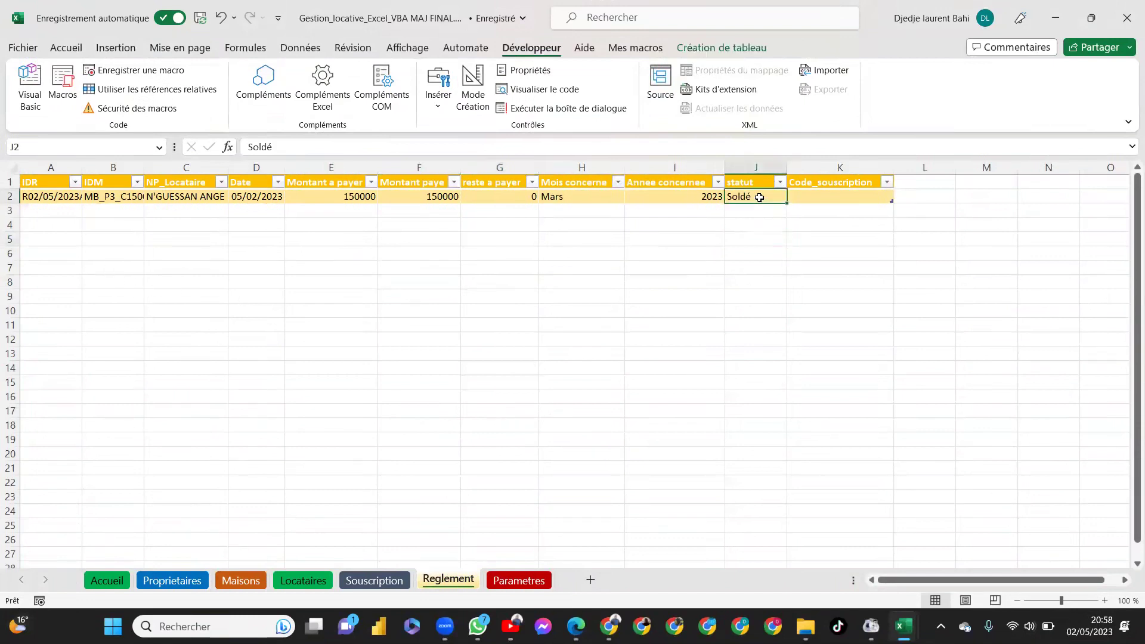
click(874, 194)
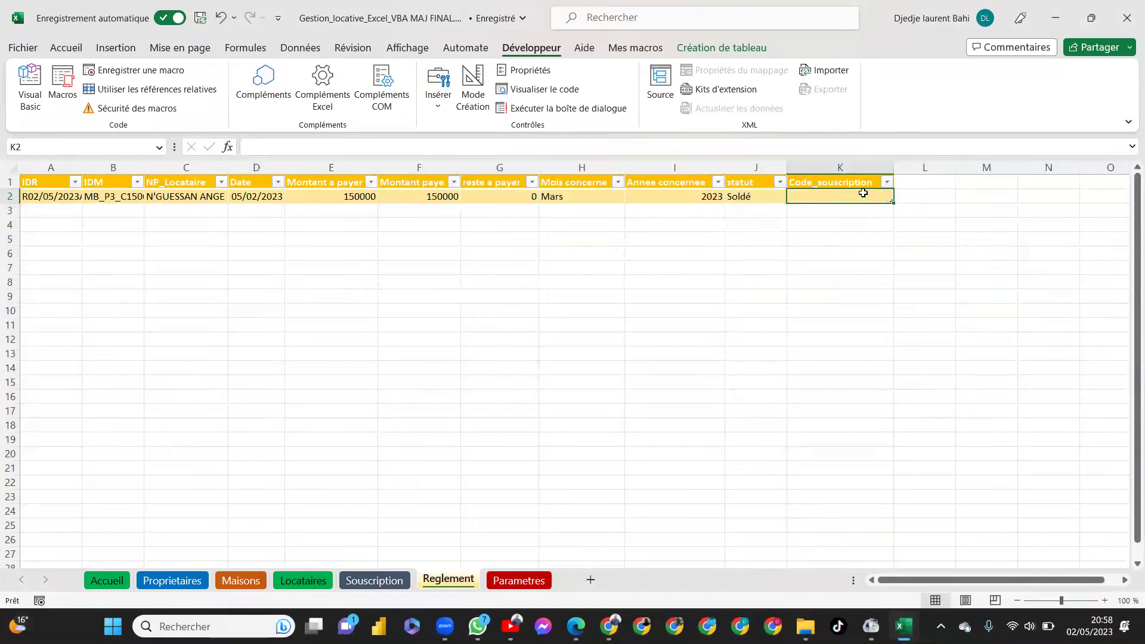
double_click(83, 165)
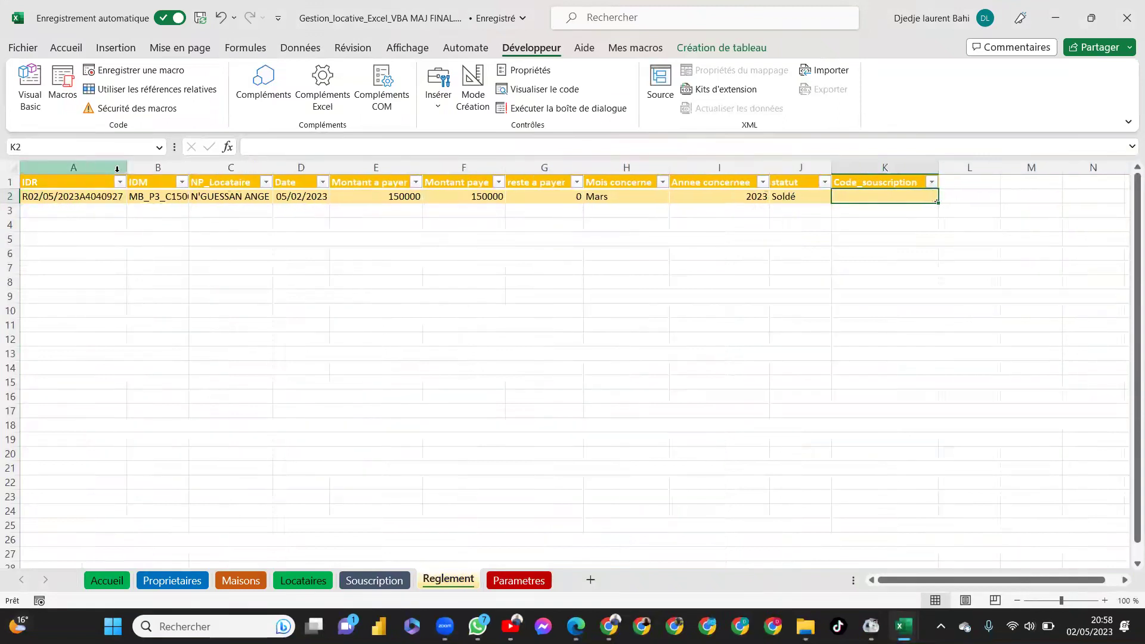
double_click(191, 167)
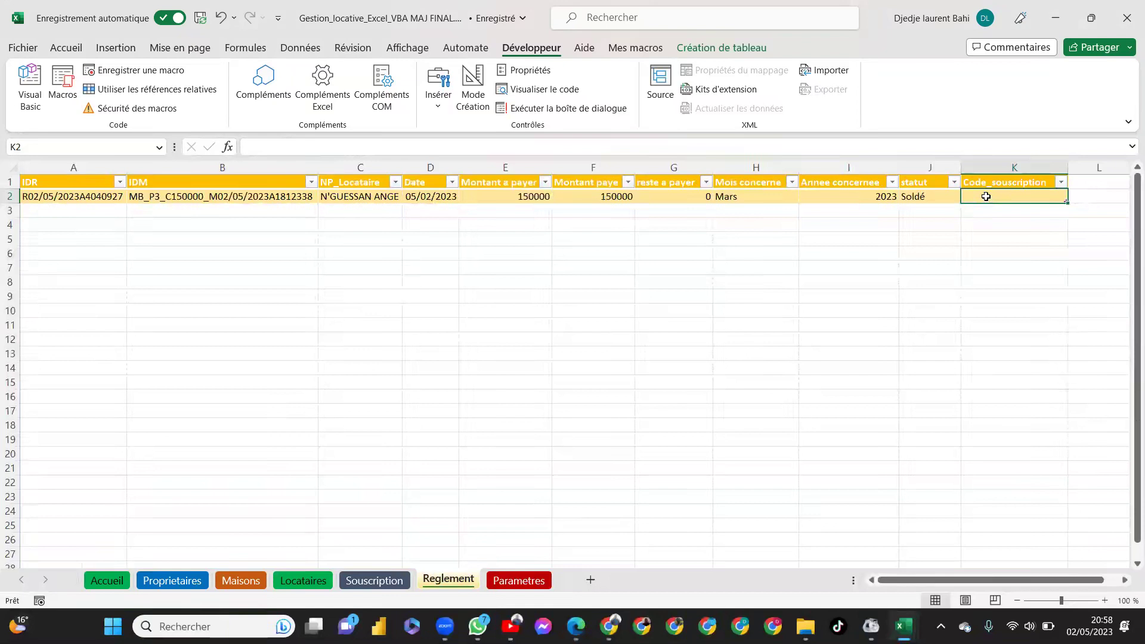
Check row 2's IDM, amounts due, paid and remaining, month and year, then open Visual Basic
click(246, 194)
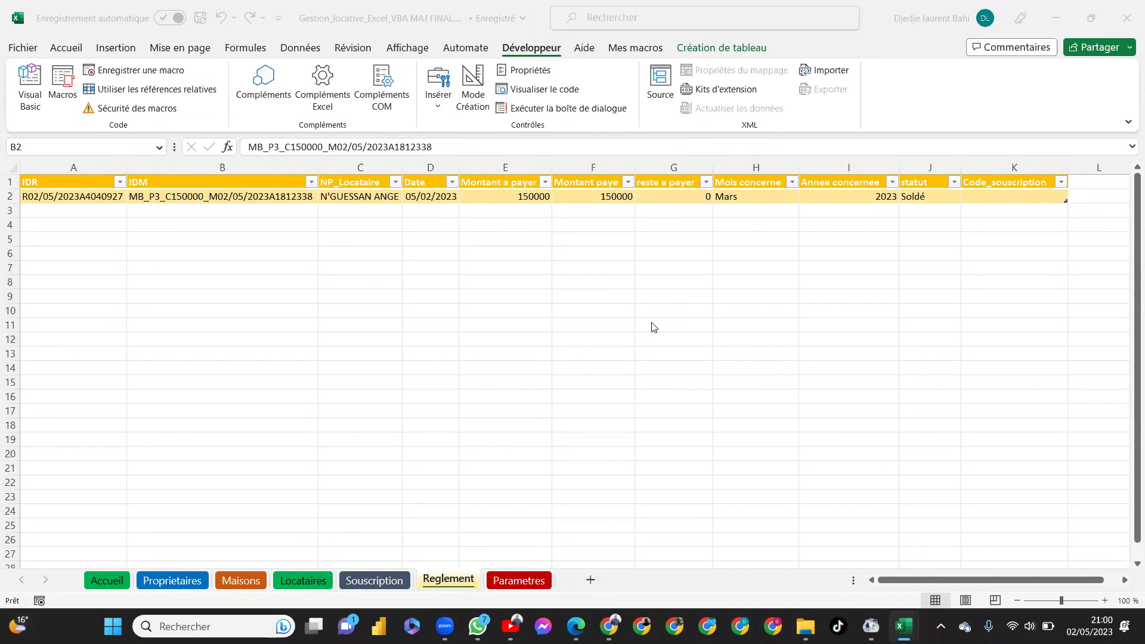
click(228, 196)
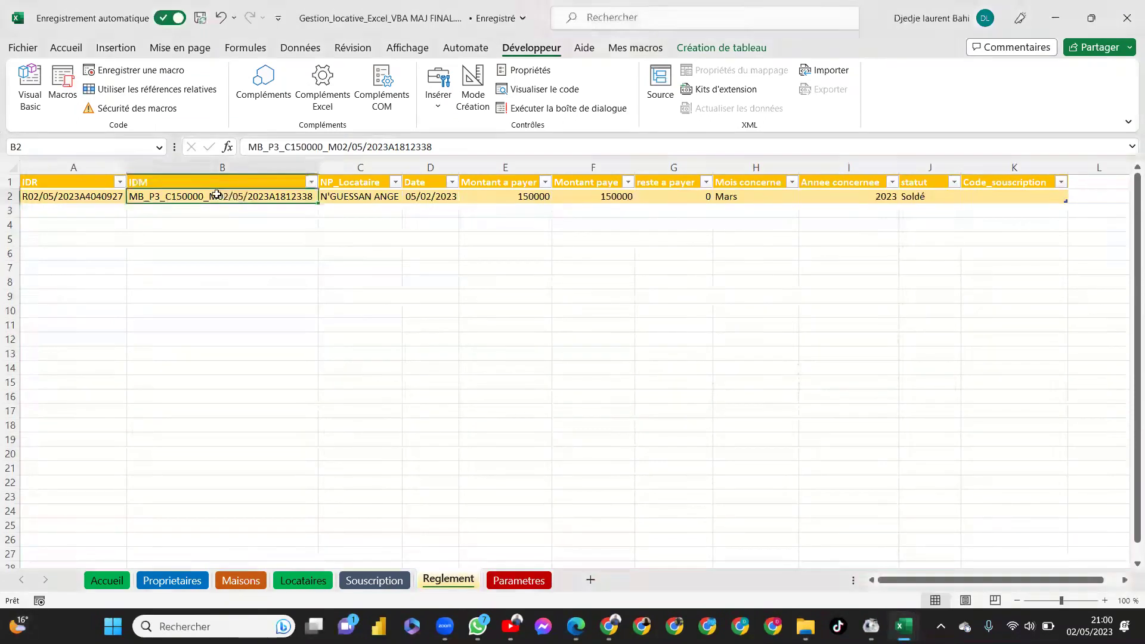
click(537, 199)
click(593, 196)
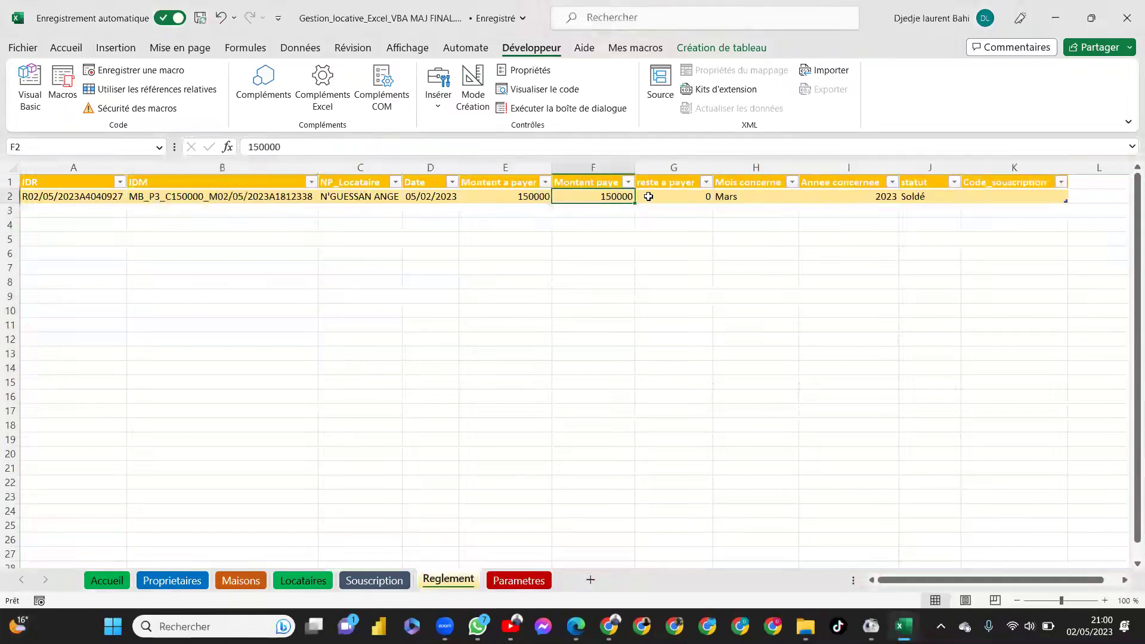
click(707, 197)
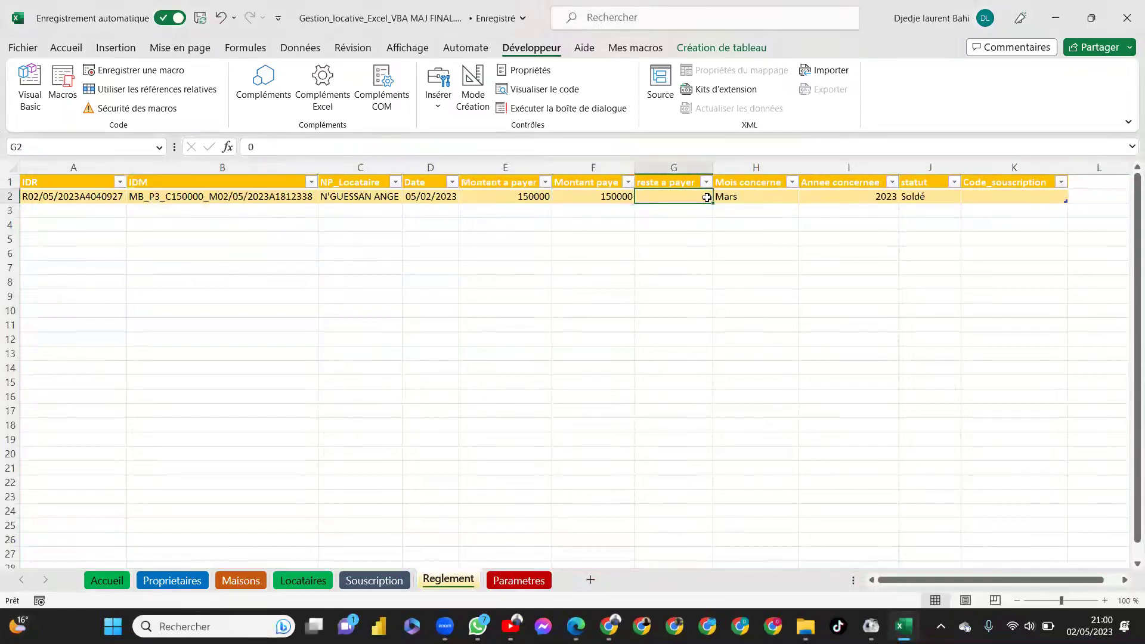
click(775, 196)
click(815, 196)
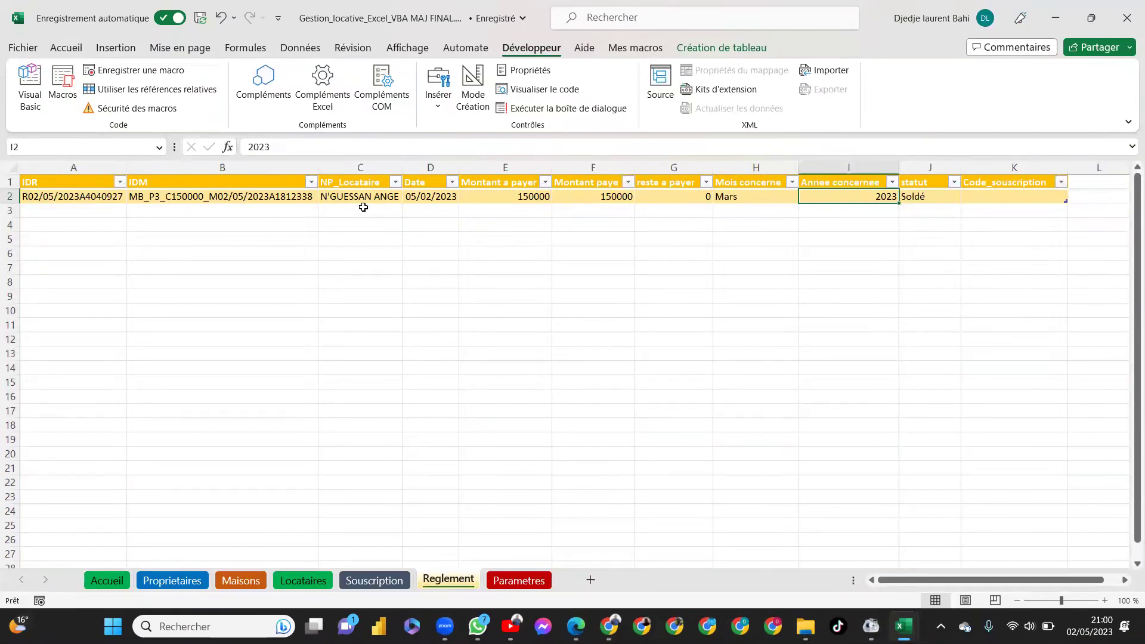
click(37, 106)
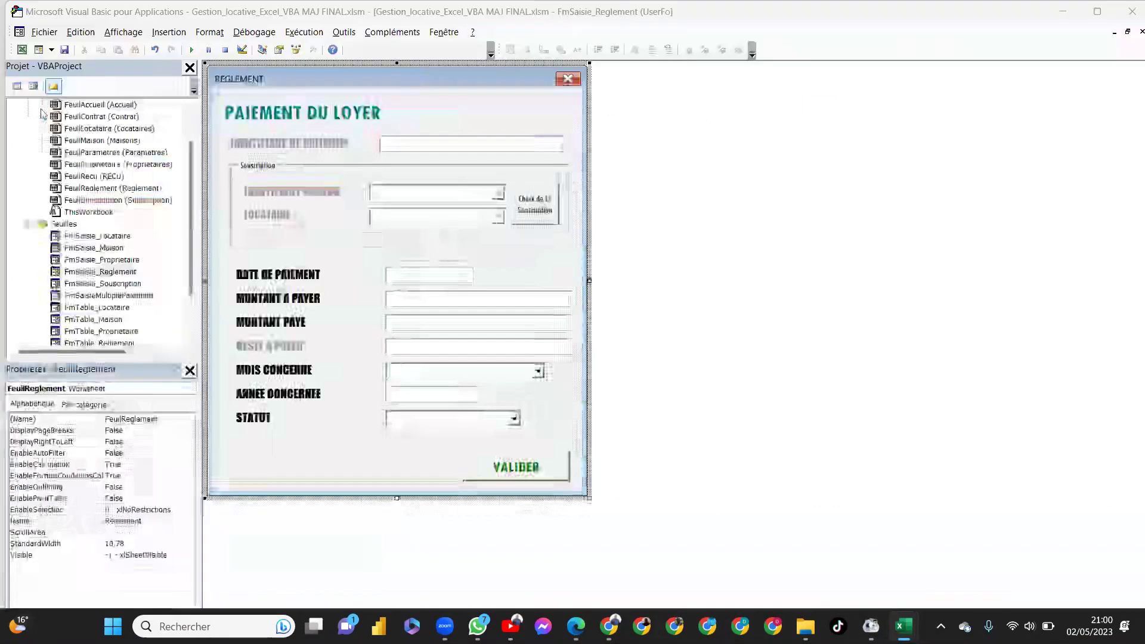
Open the FmSaisieMultiplePaiement userform designer from the Project Explorer
double_click(101, 295)
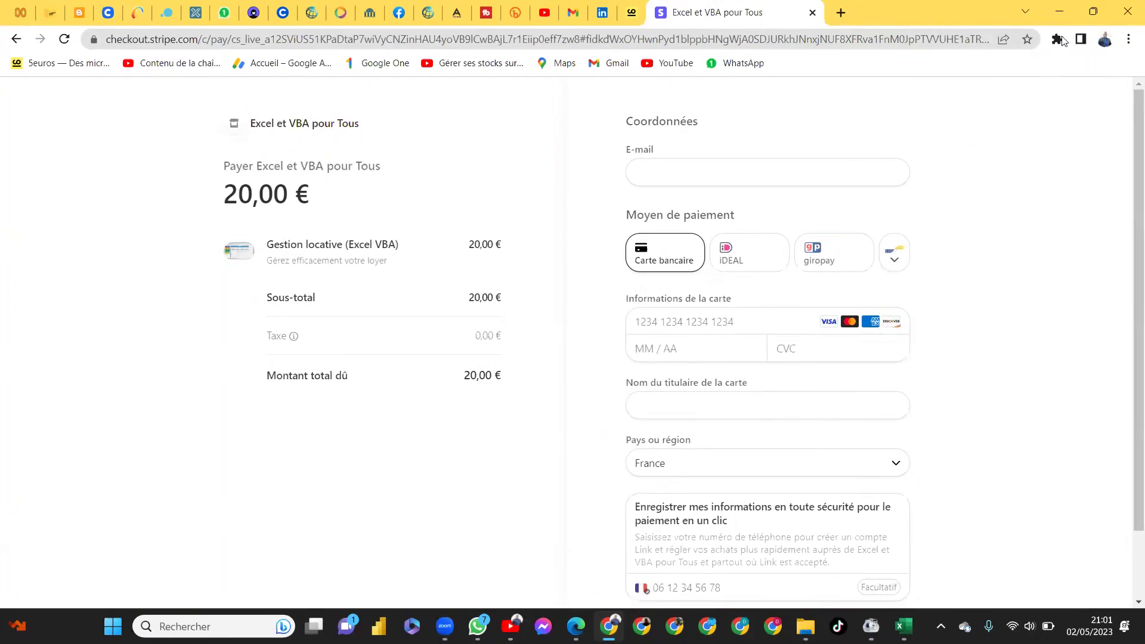
Scroll through the 20,00 € Gestion locative checkout page, then minimize it again
click(1059, 13)
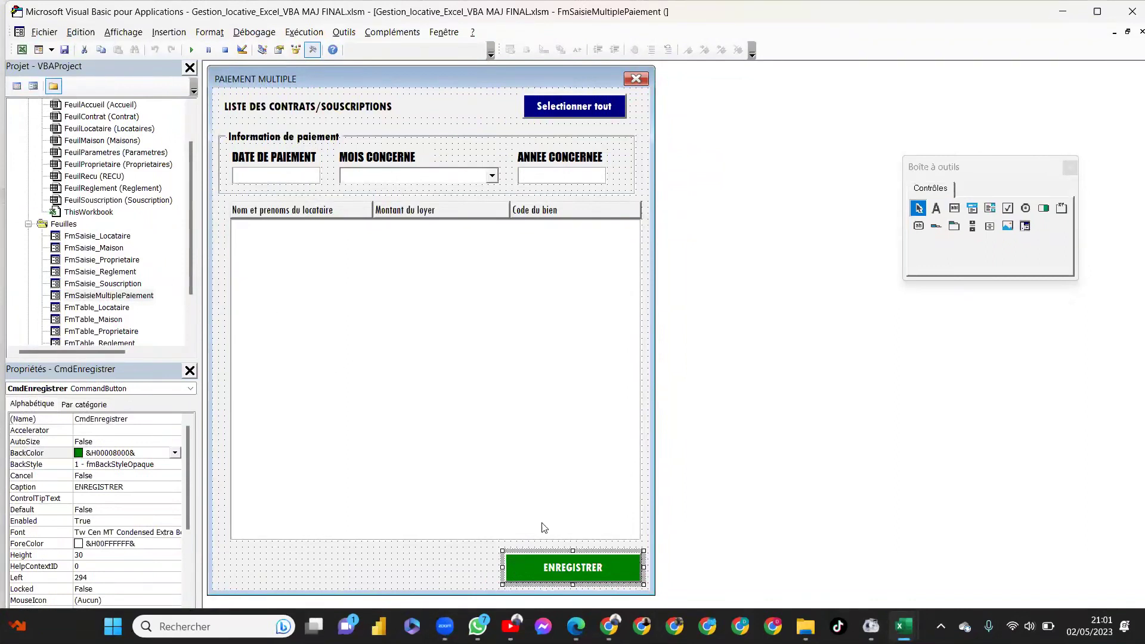
click(609, 626)
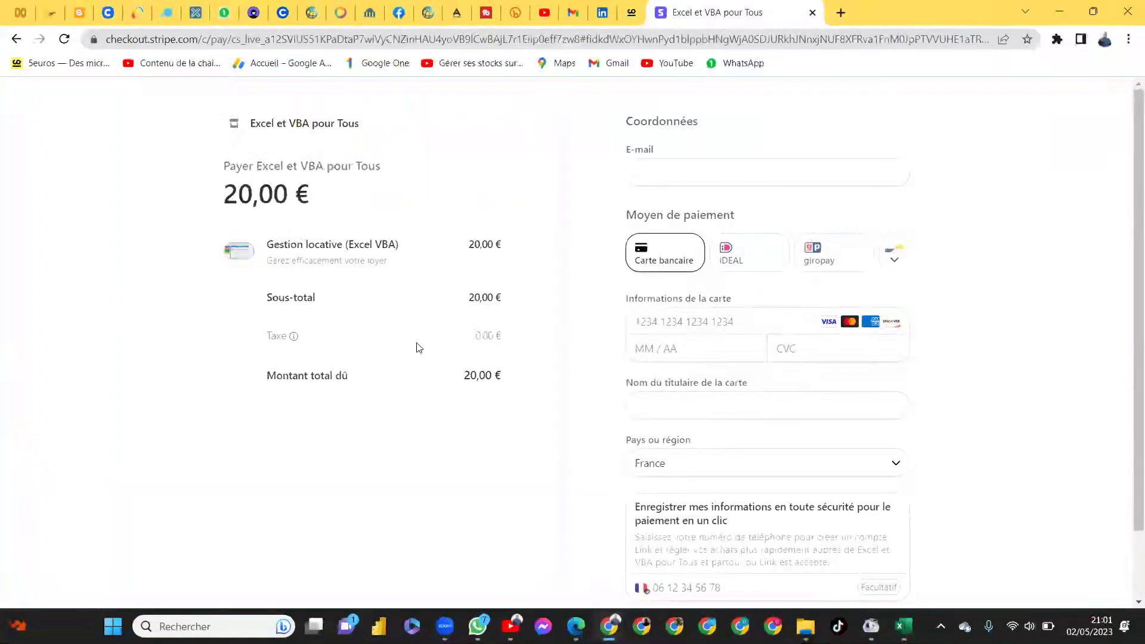
scroll(1083, 375, down, 2)
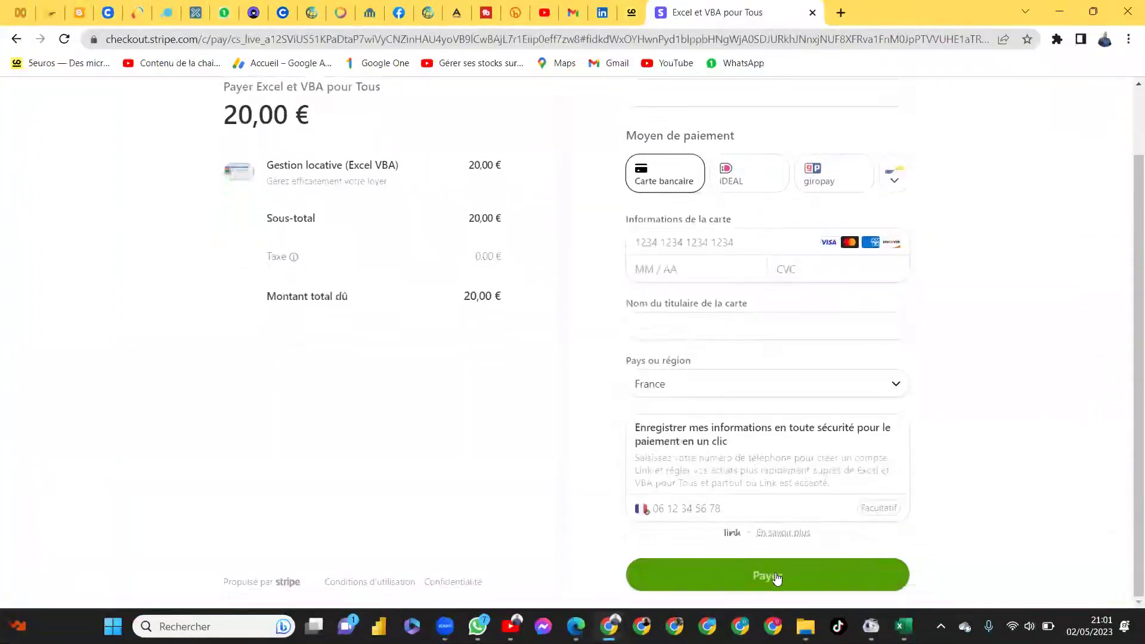
scroll(692, 396, up, 2)
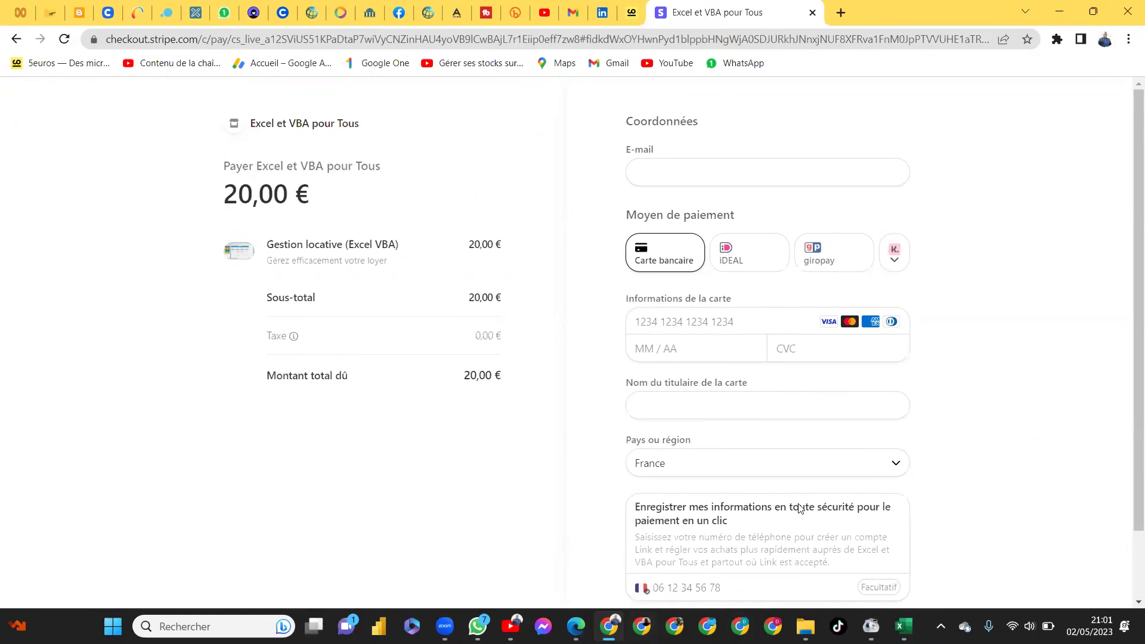
click(1057, 17)
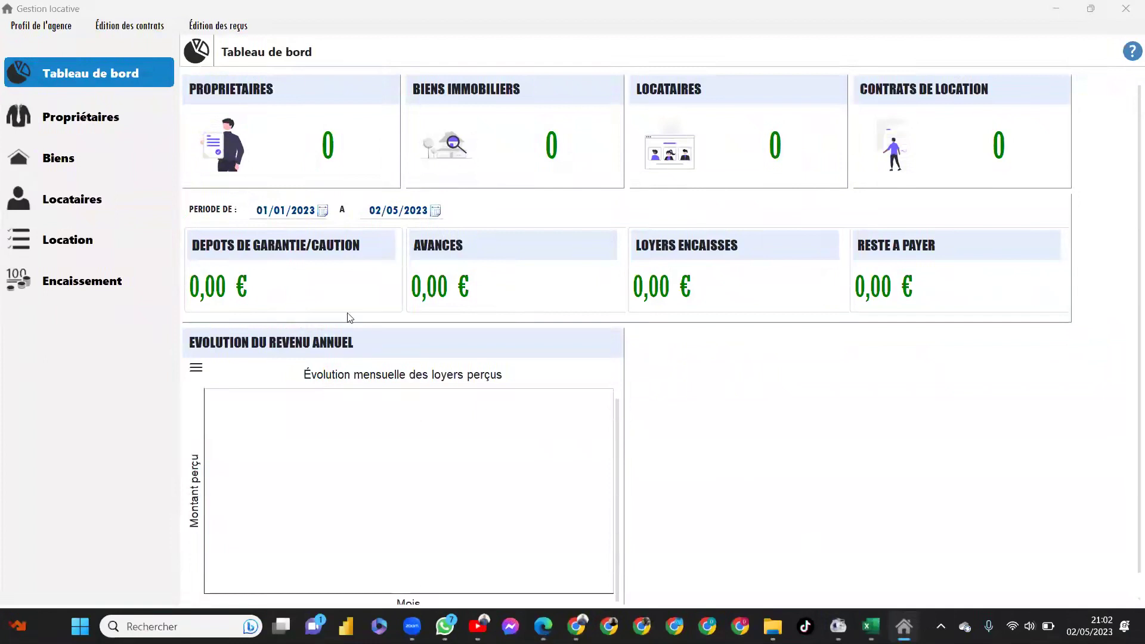
Browse the Propriétaires, Biens and Tableau de bord views, ending on Propriétaires
click(94, 126)
click(85, 160)
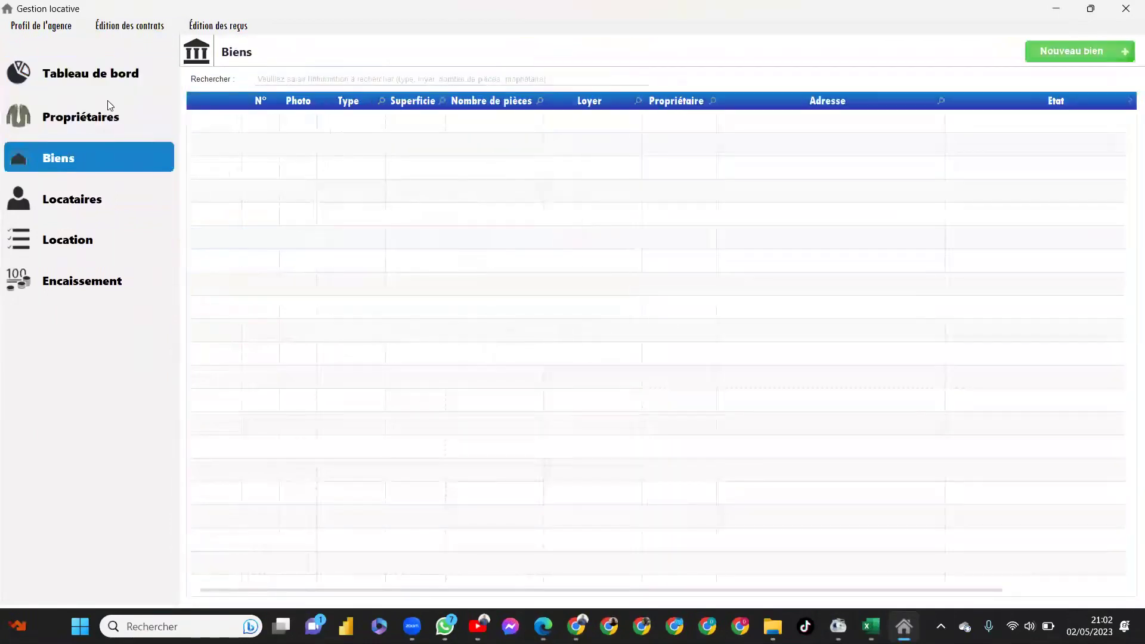
click(105, 77)
click(97, 119)
Preview the Nouveau propriétaire form, close it without saving, and exit Gestion locative
click(1056, 52)
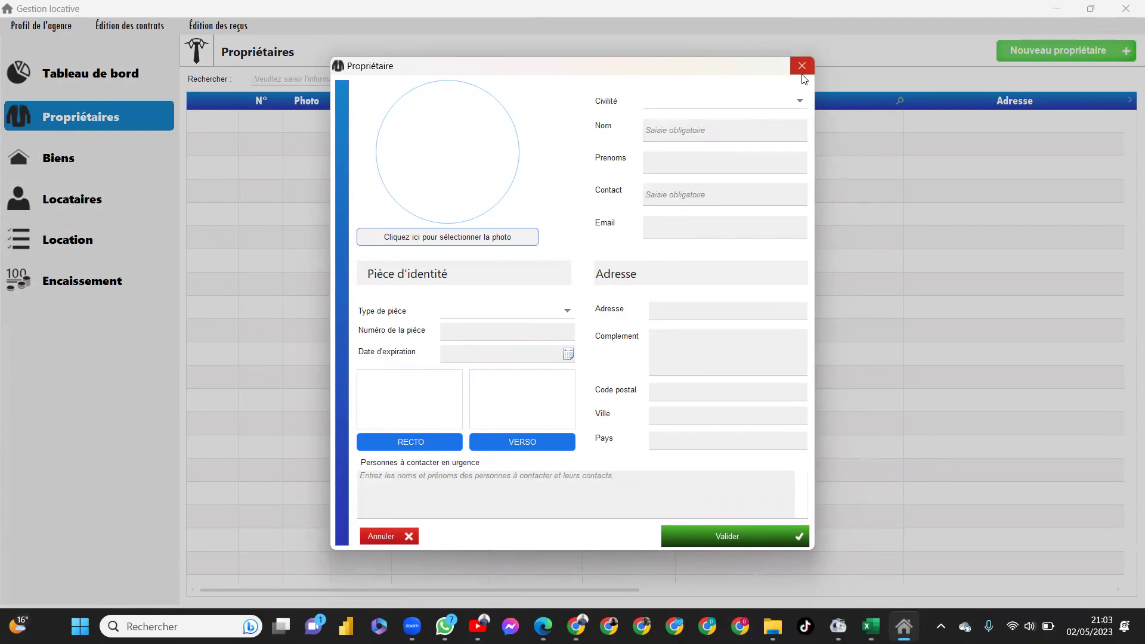
click(802, 71)
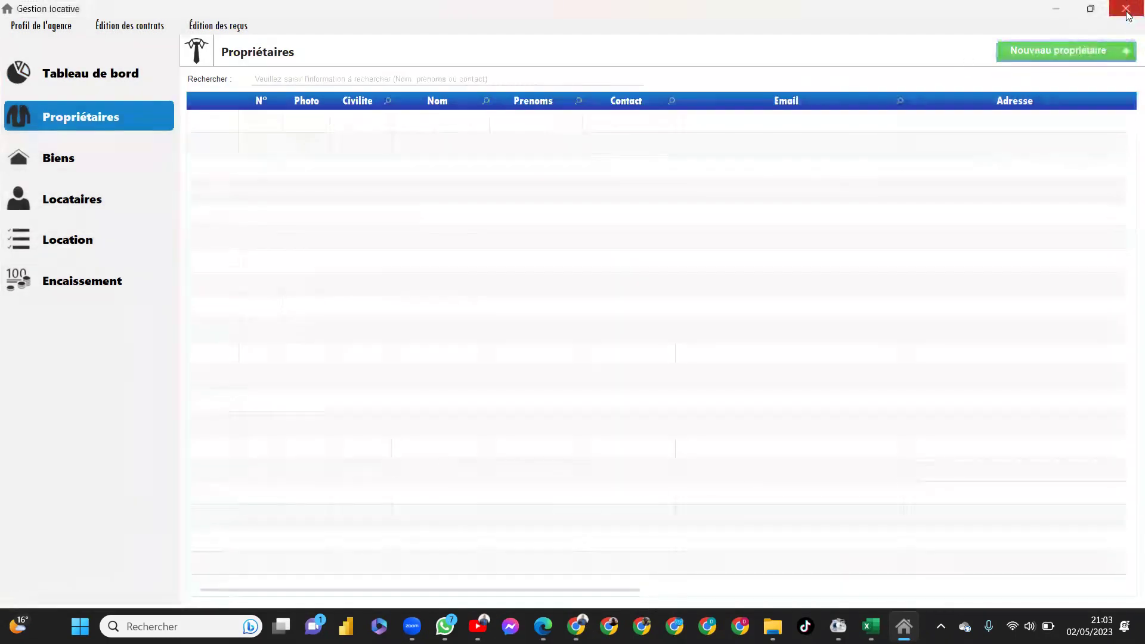
click(1127, 12)
mouse_move(869, 626)
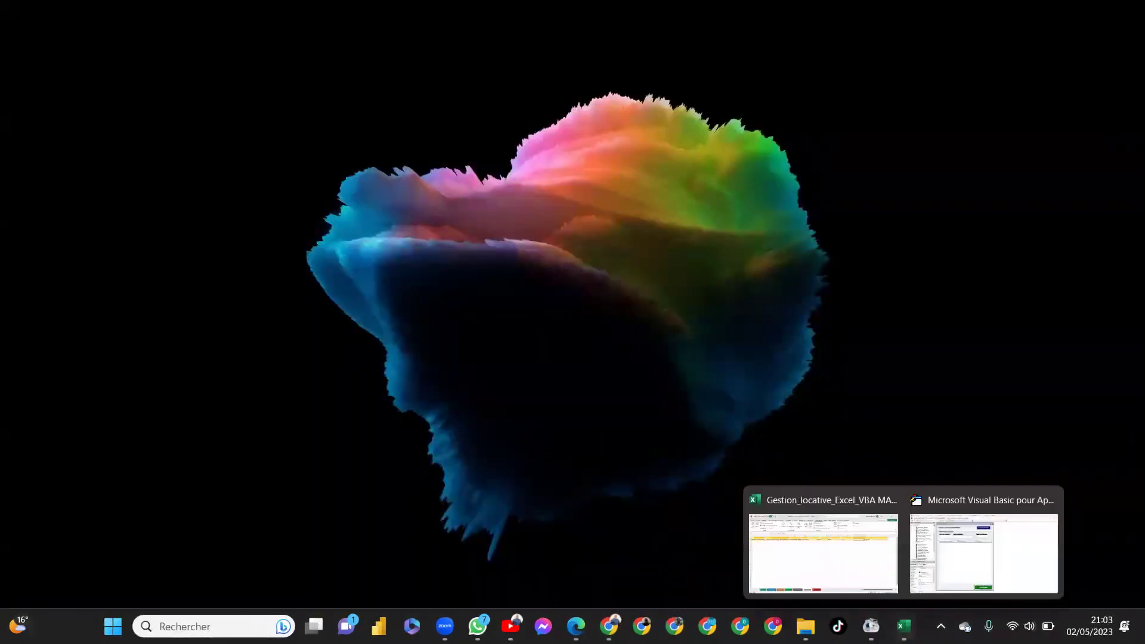
Return to the VBA editor with Alt+F11 and open the ENREGISTRER button's CmdEnregistrer_Click code
click(984, 554)
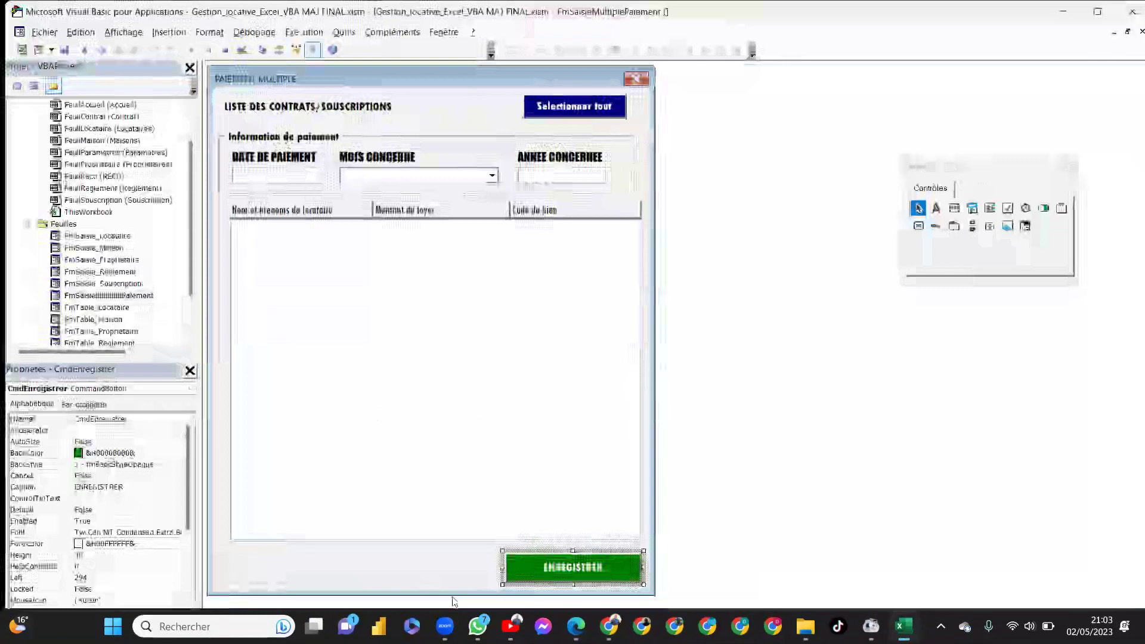
click(21, 51)
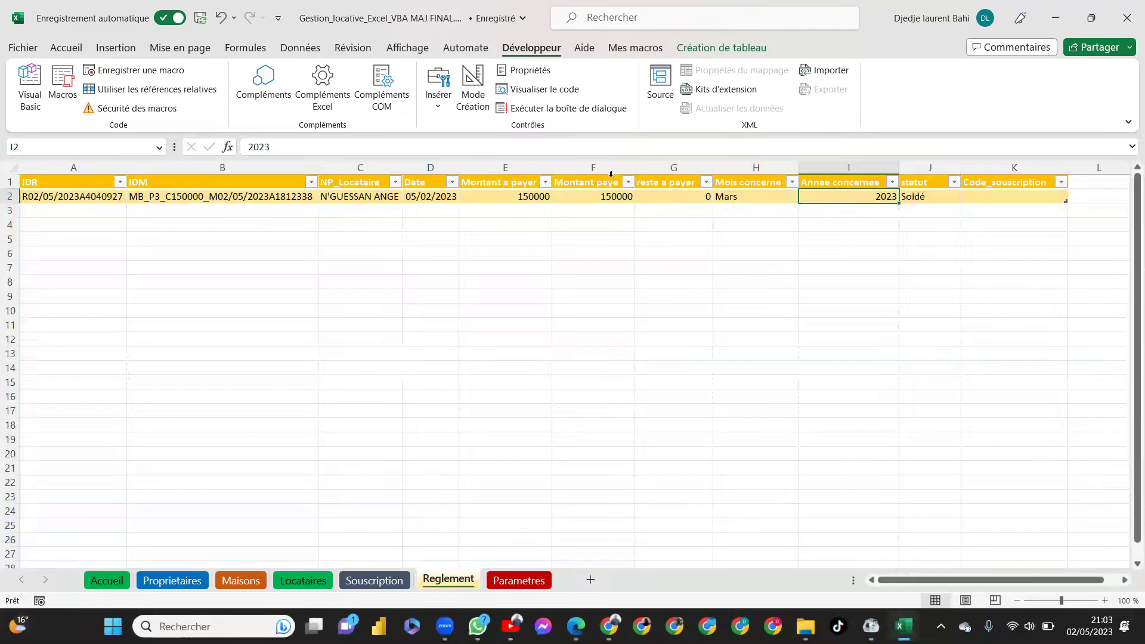
key(alt+F11)
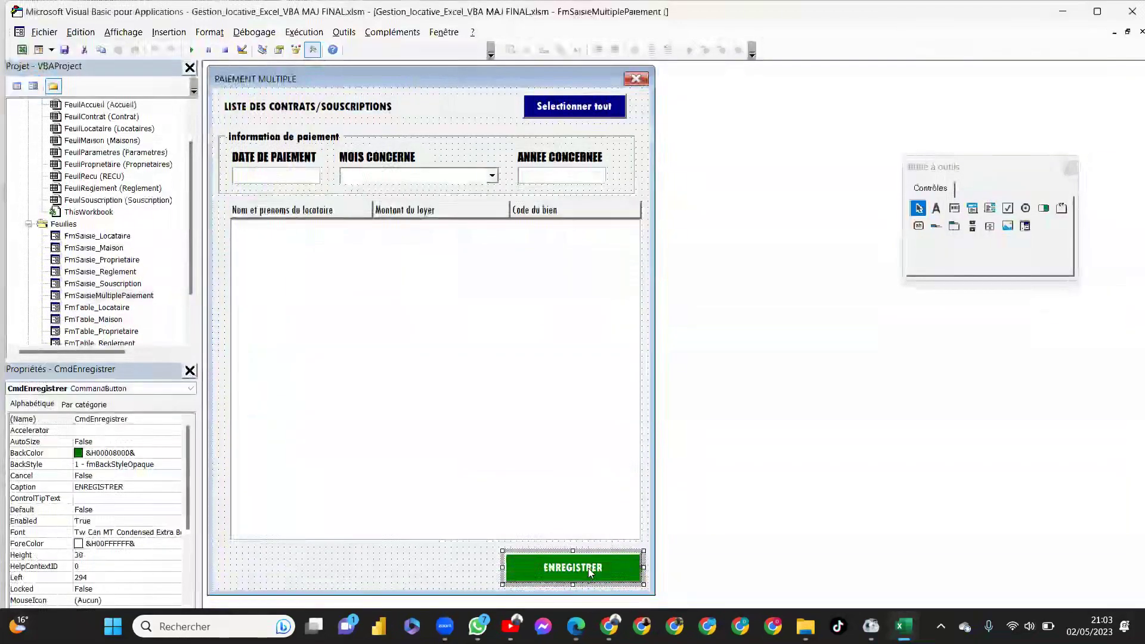
double_click(589, 571)
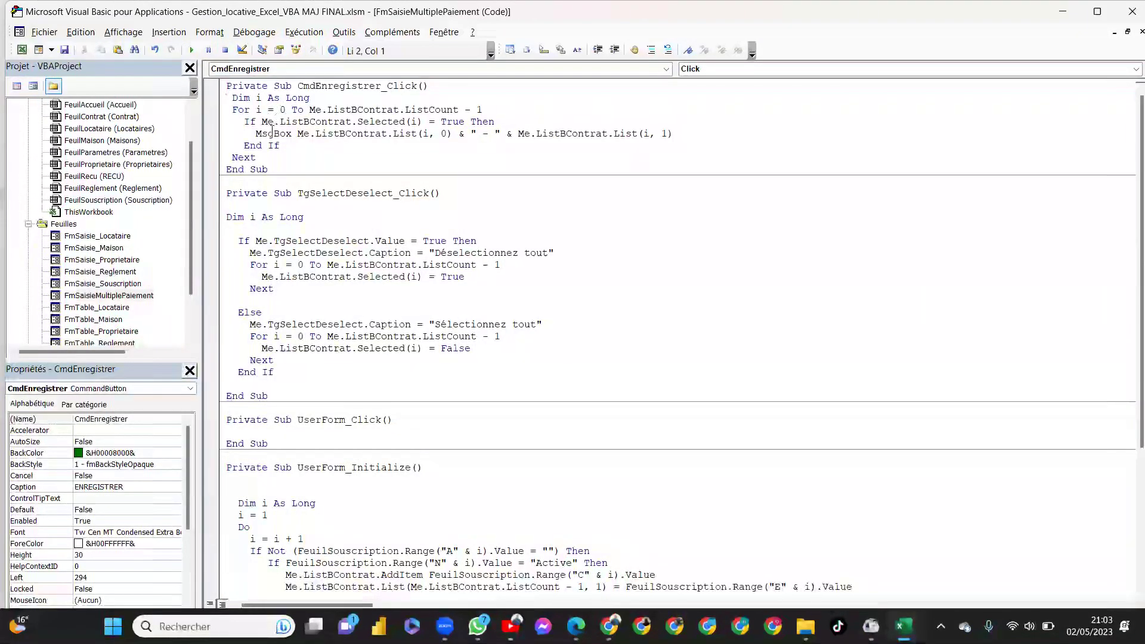
Replace the MsgBox test with j = DerLigne(FeuilReglement.Name, "A"), declaring j alongside i
click(257, 132)
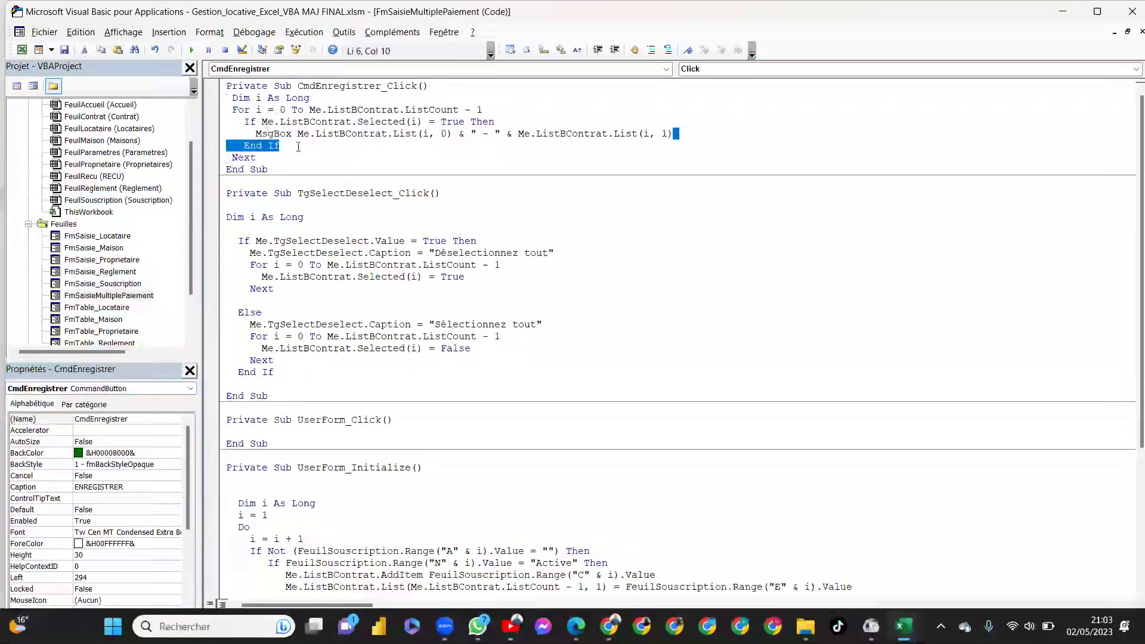
shift+click(672, 132)
key(Delete)
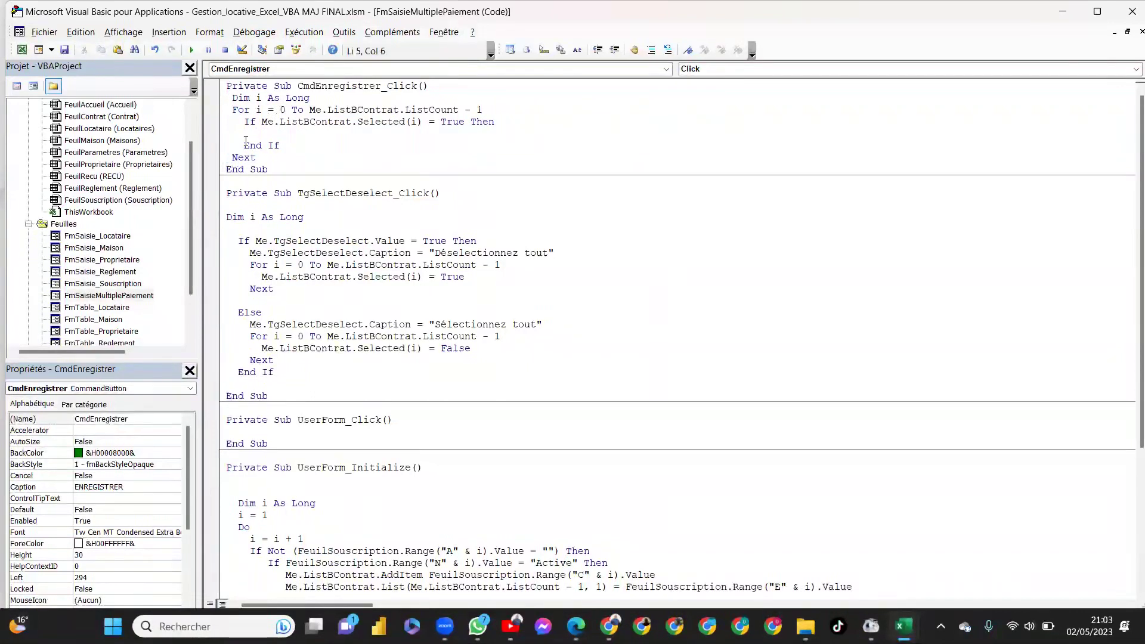
click(262, 98)
text(, j)
click(323, 132)
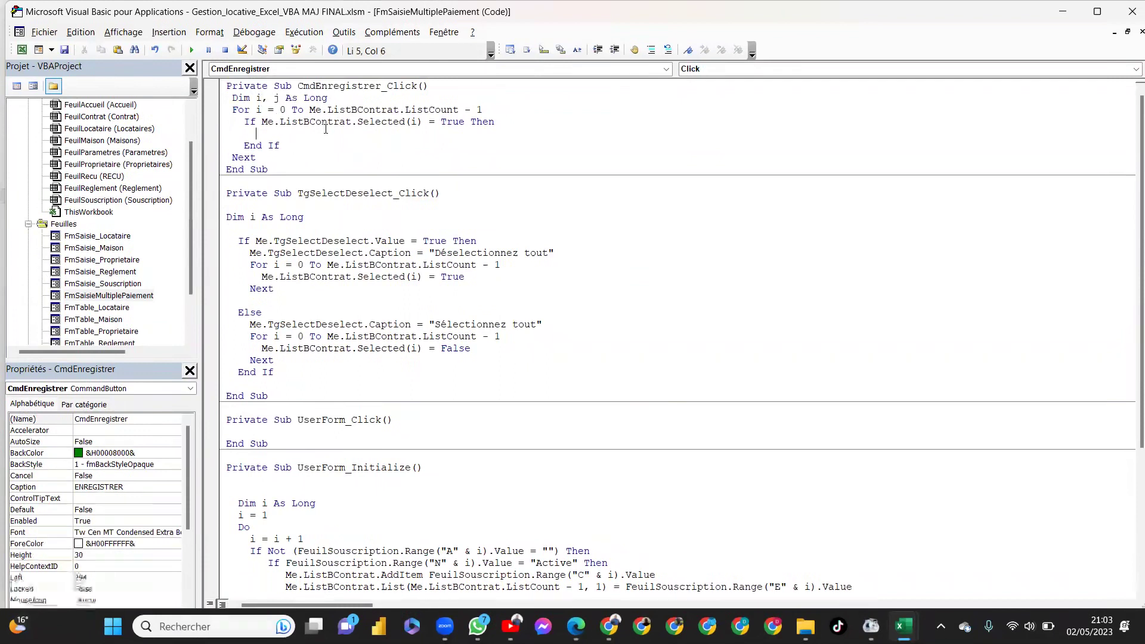
text(j=)
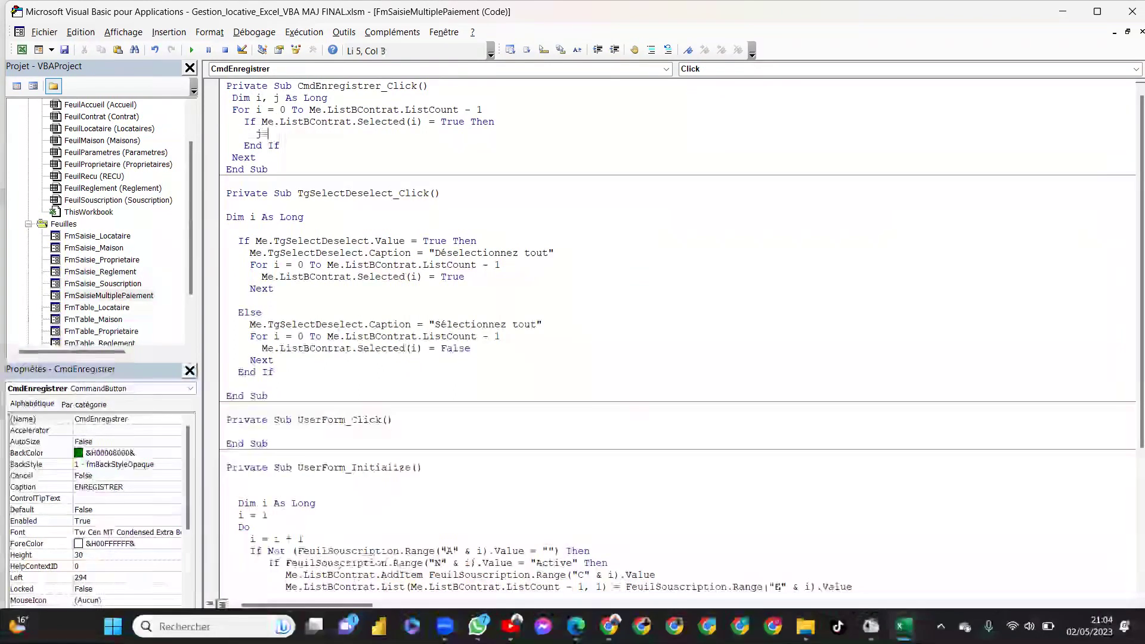
text(derligne)
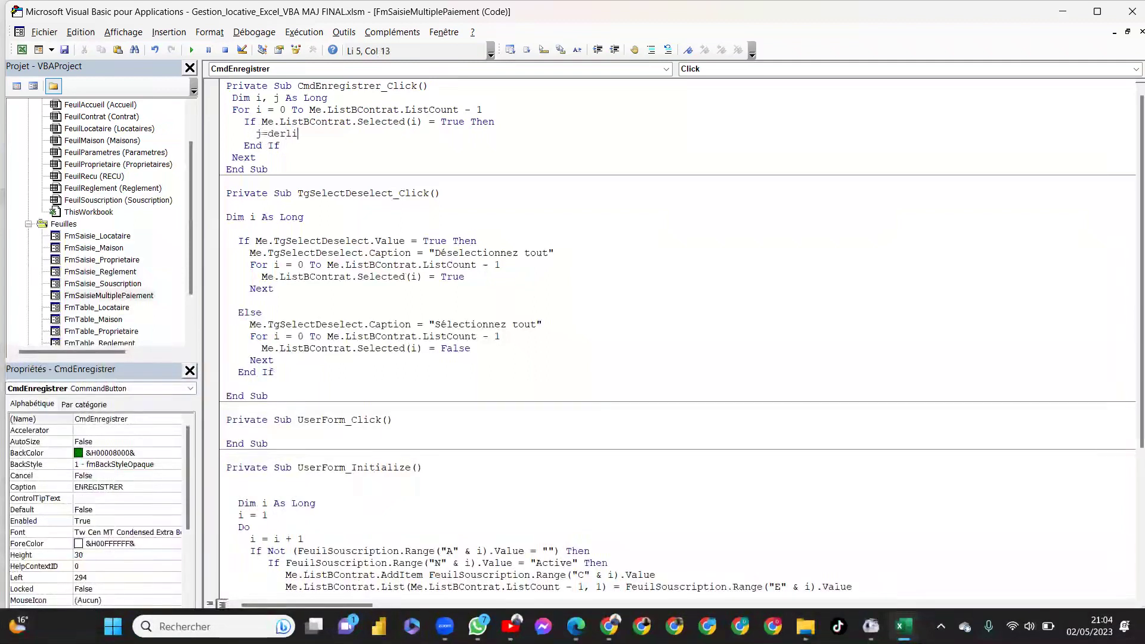
text((feuil)
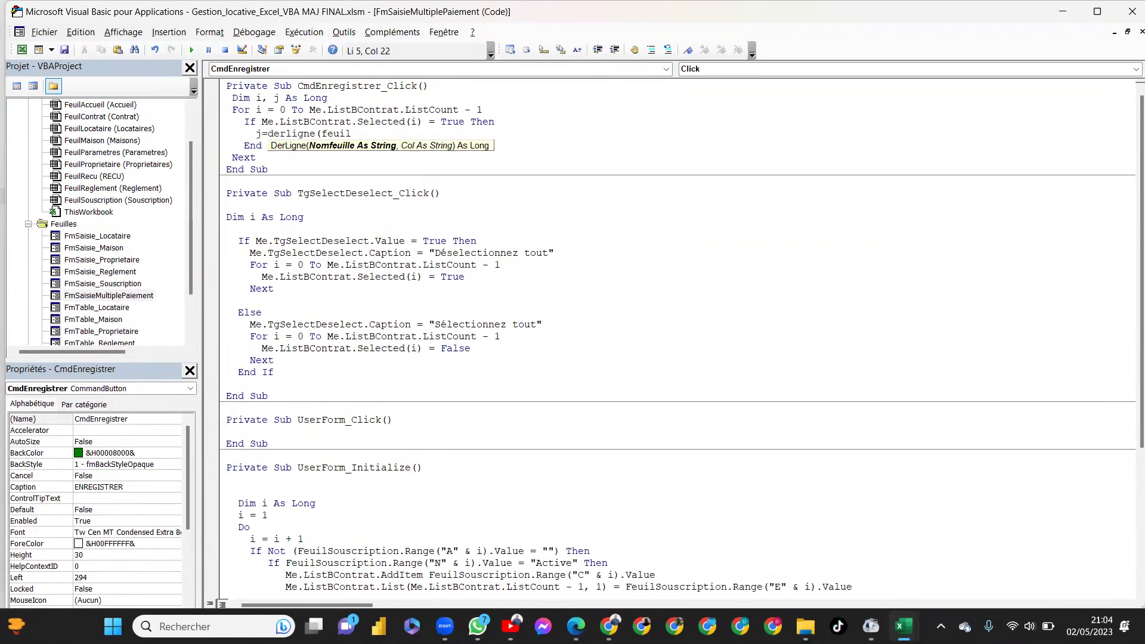
text(reglement)
text(.Name ,")
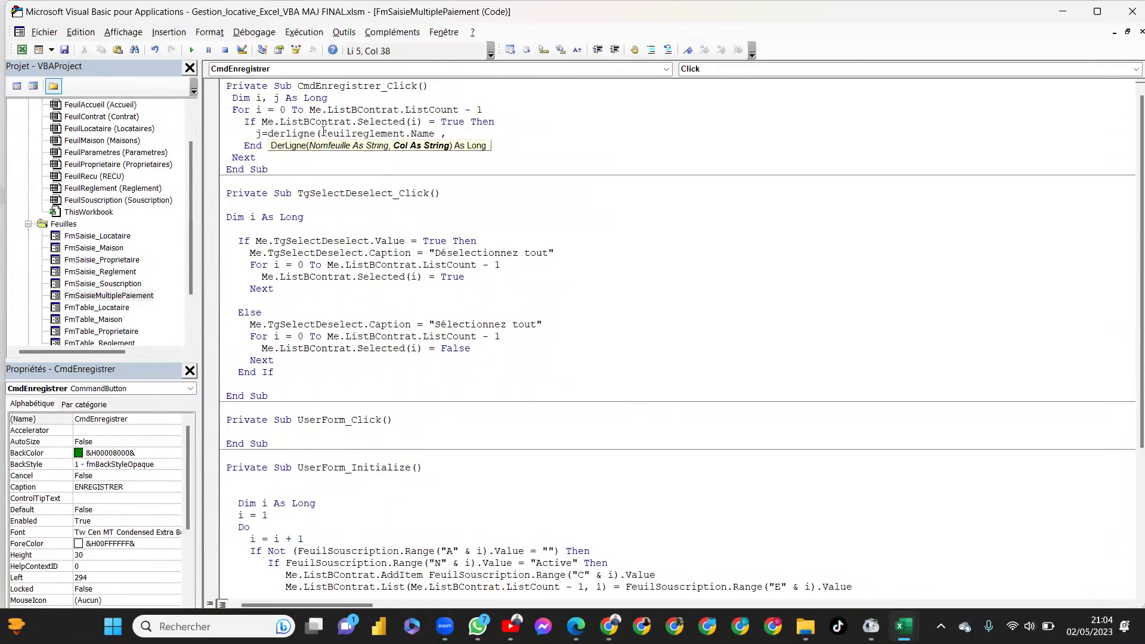
text(A")
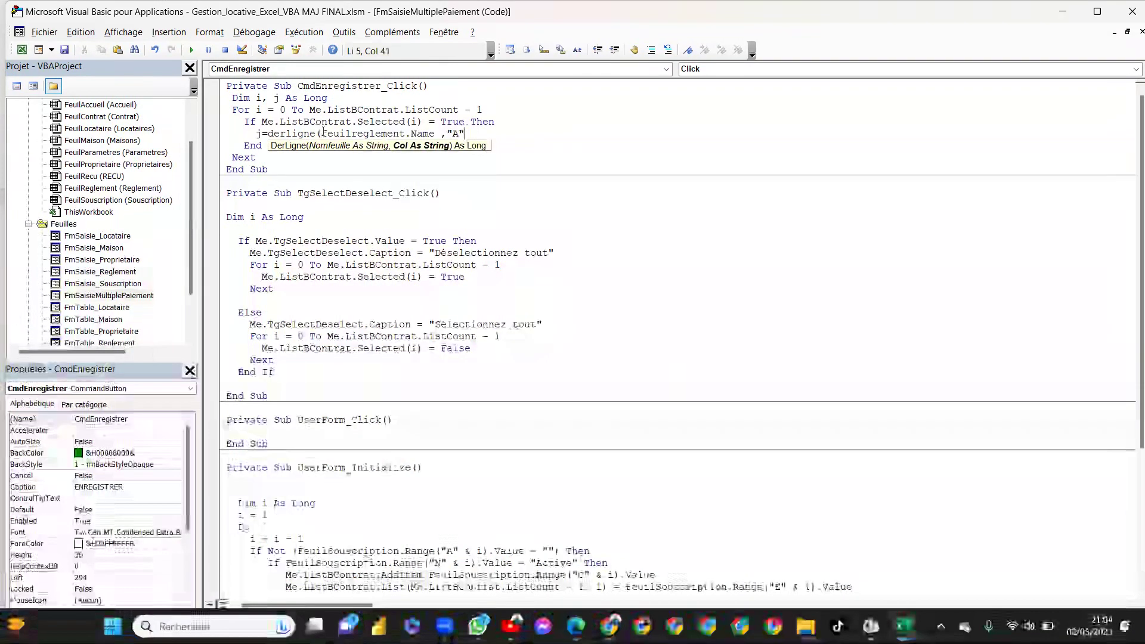
text())
key(Return)
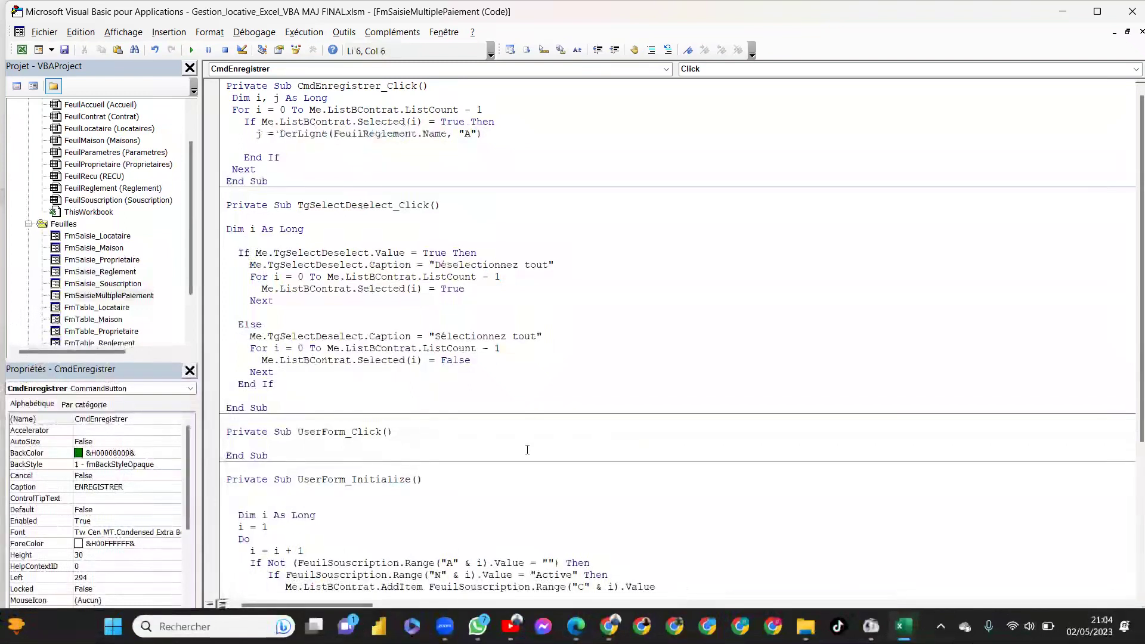
Select the commented receipt-number formula and add a blank line below the deselect statement
scroll(527, 449, down, 6)
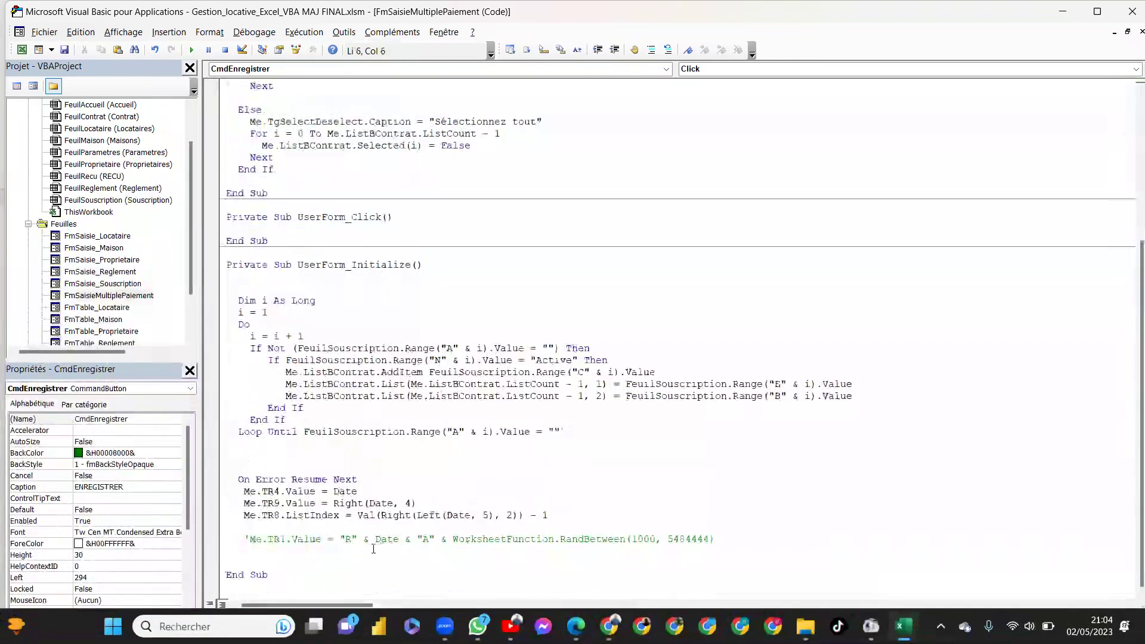
drag(340, 539, 715, 539)
key(ctrl+c)
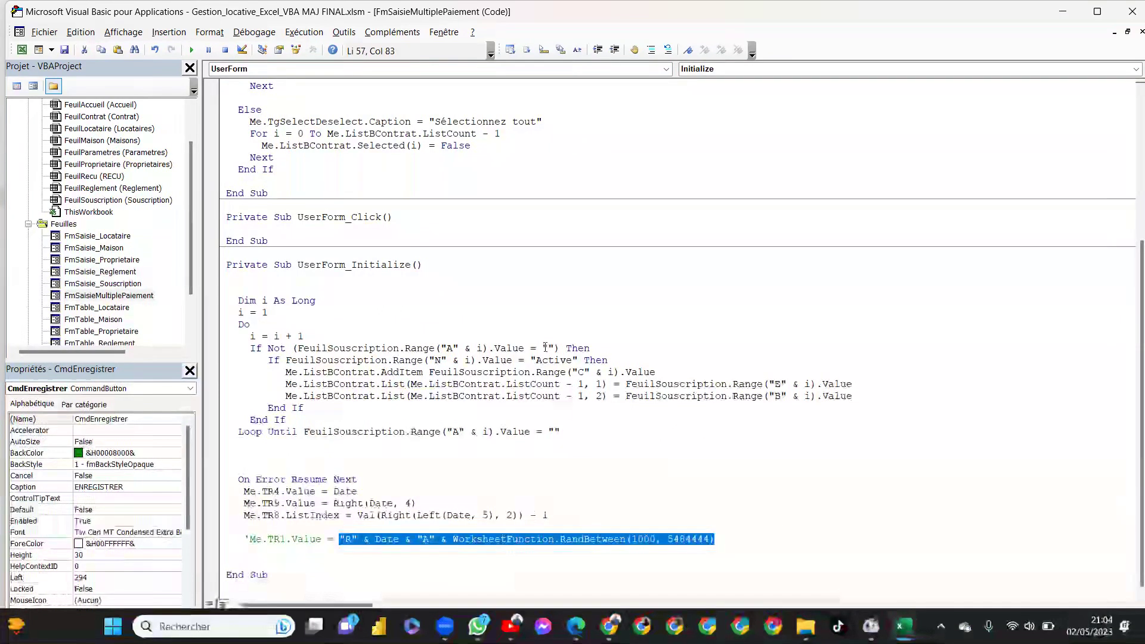
scroll(520, 247, up, 2)
click(510, 217)
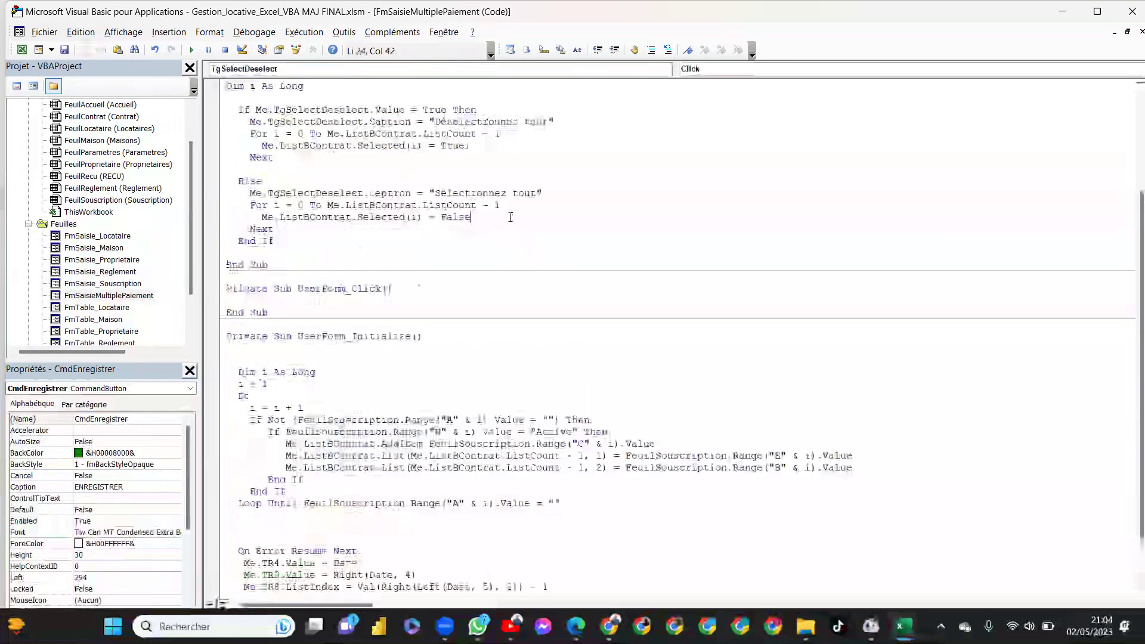
key(Return)
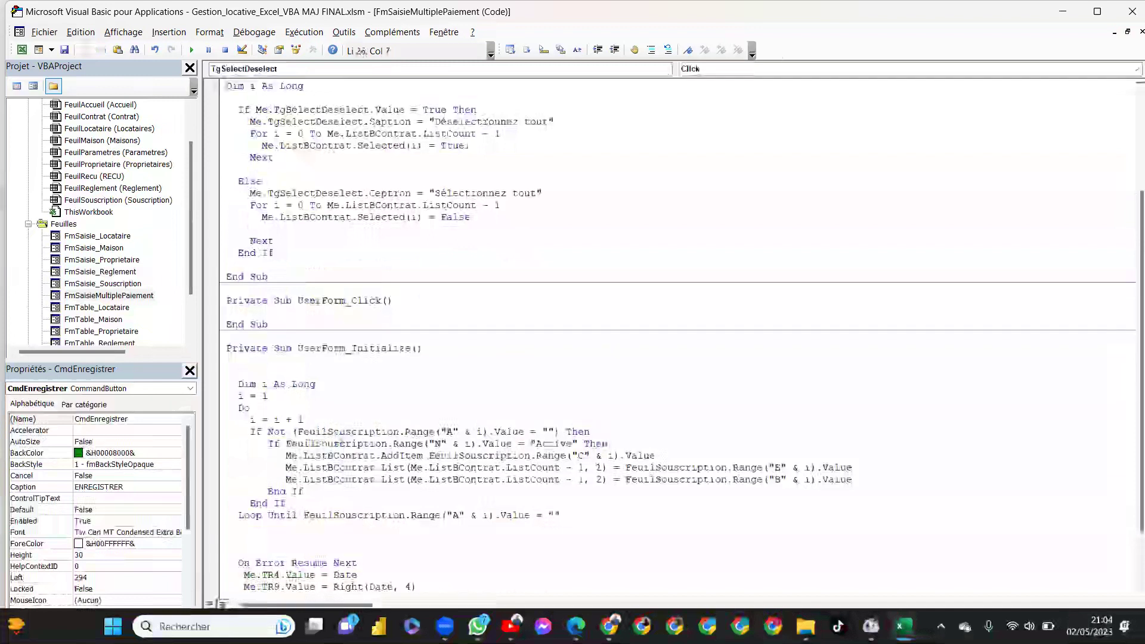
text(fe)
key(BackSpace)
key(BackSpace)
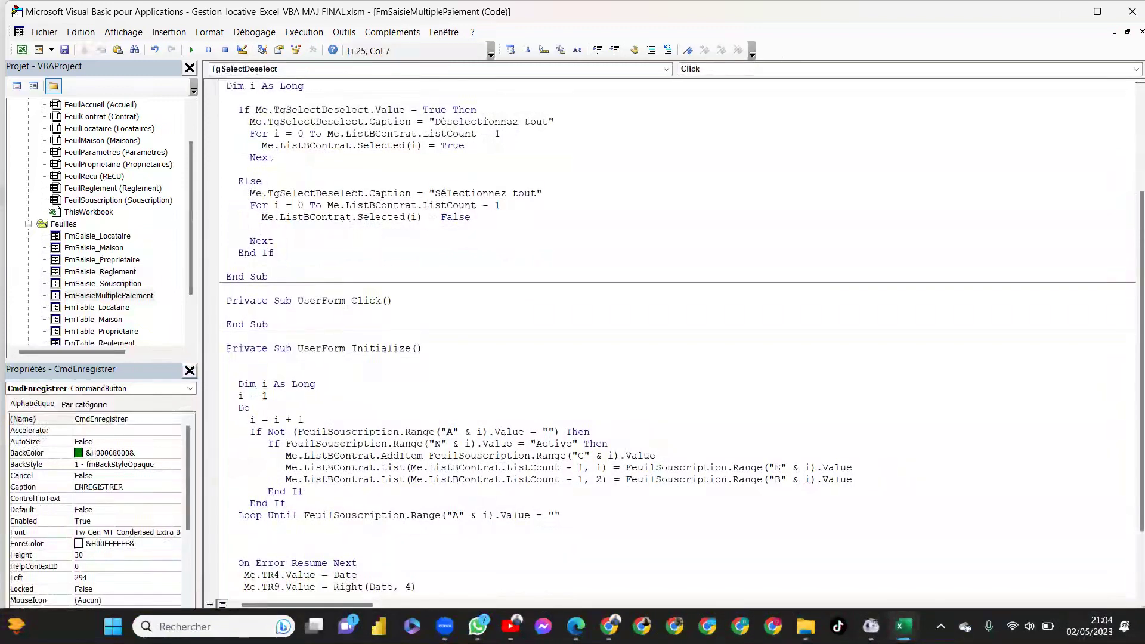
scroll(627, 332, up, 4)
Write the pasted "R"-date random receipt formula into FeuilReglement column A of row j
click(311, 144)
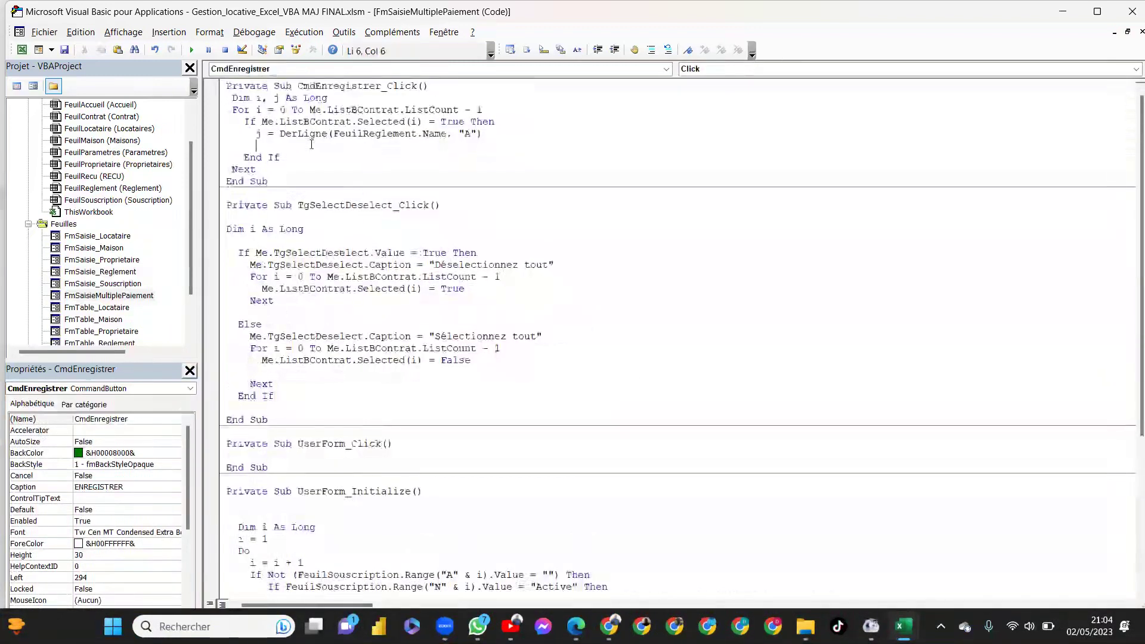
text(feuil)
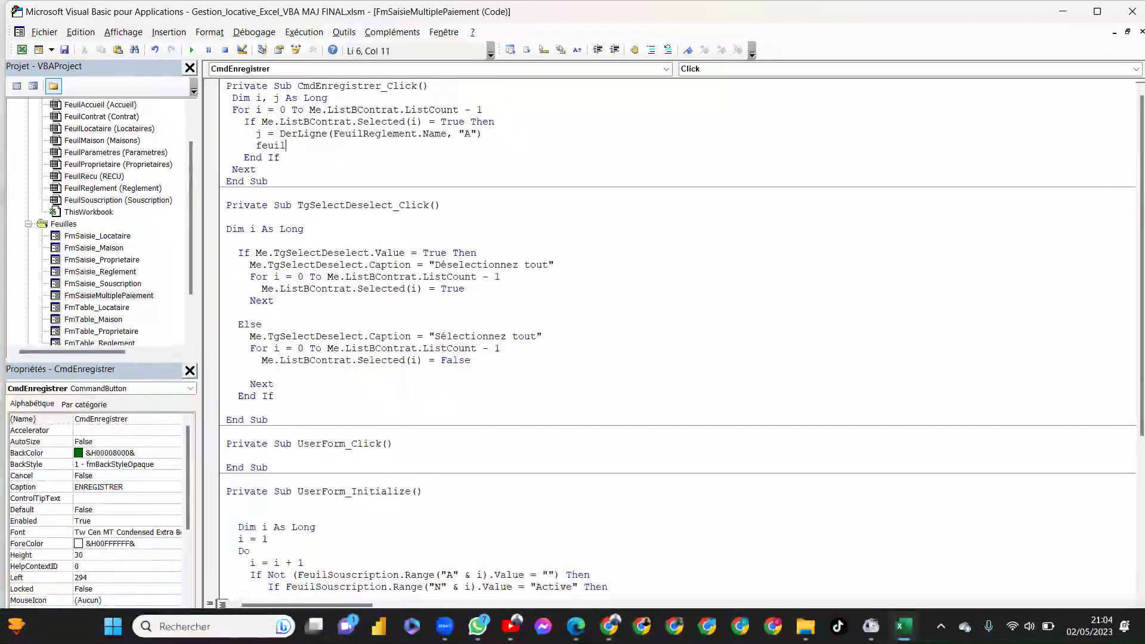
text(lement)
text(.Ran)
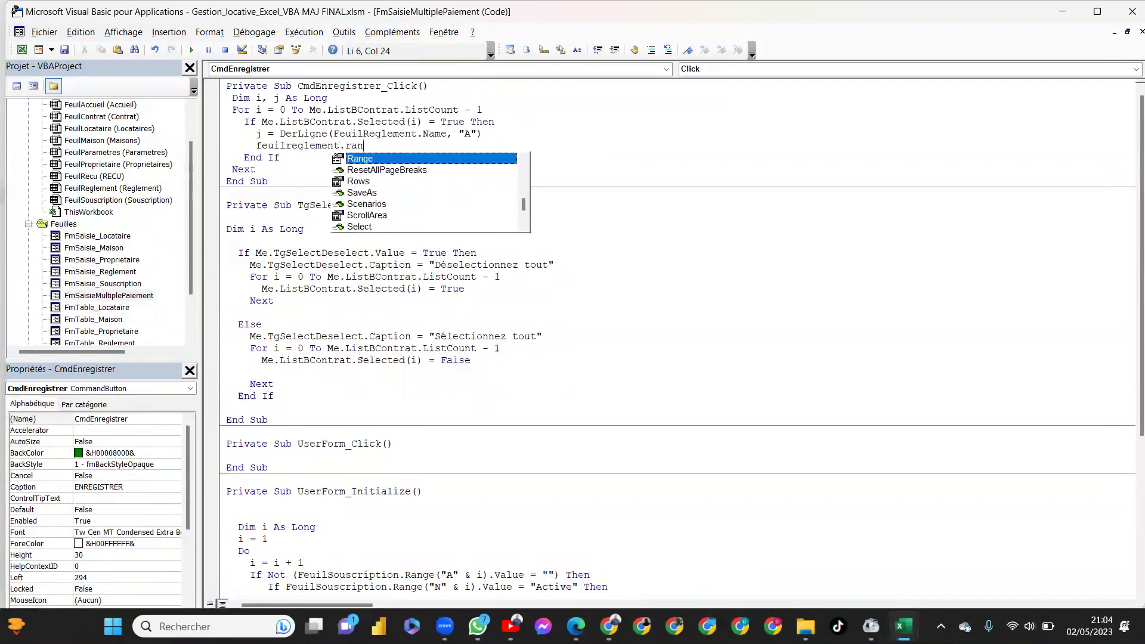
text(ge("A)
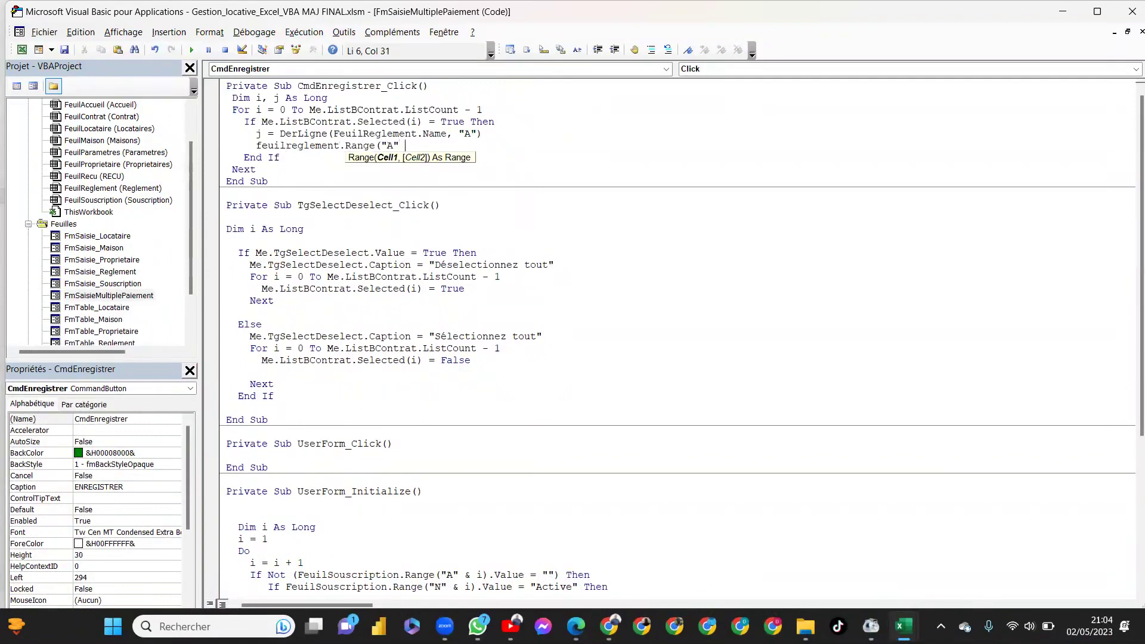
text(j))
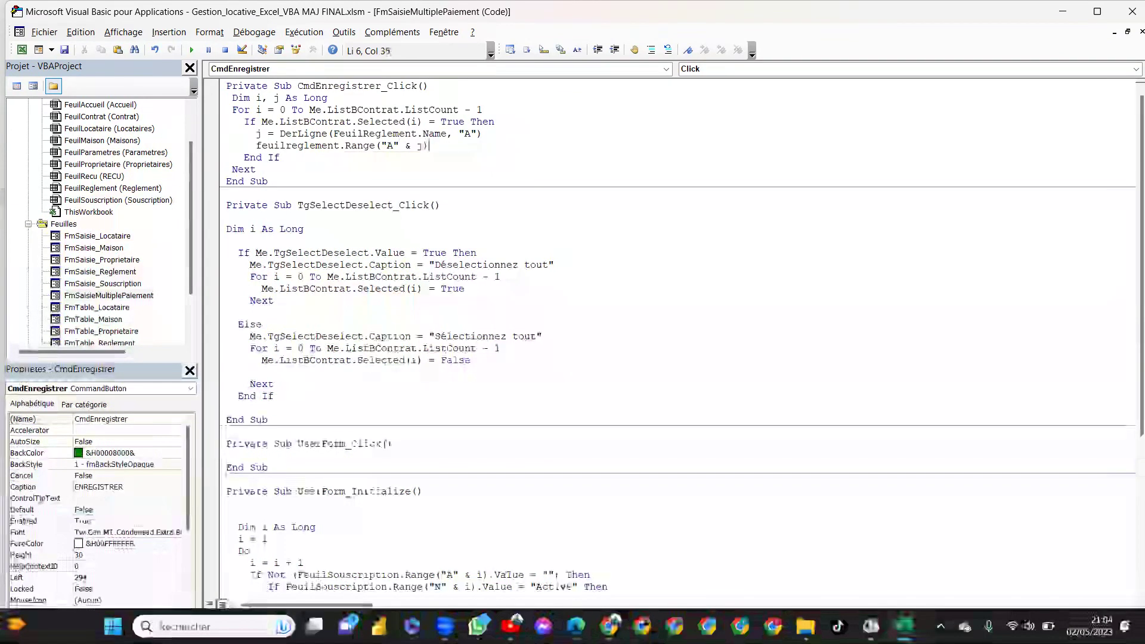
text(.value=)
key(ctrl+v)
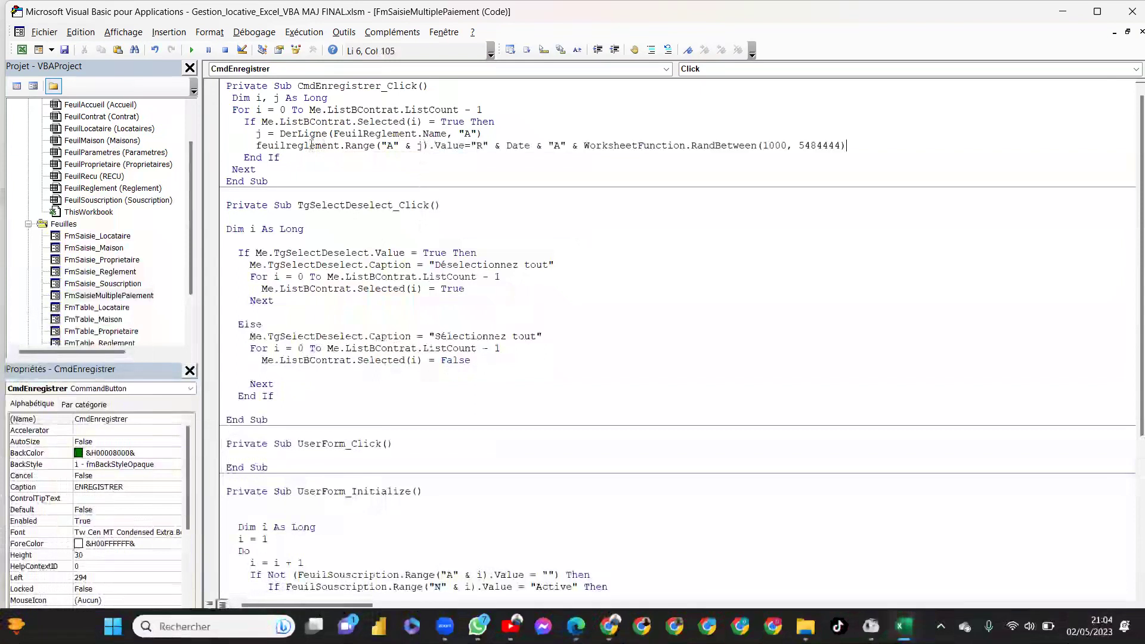
click(569, 205)
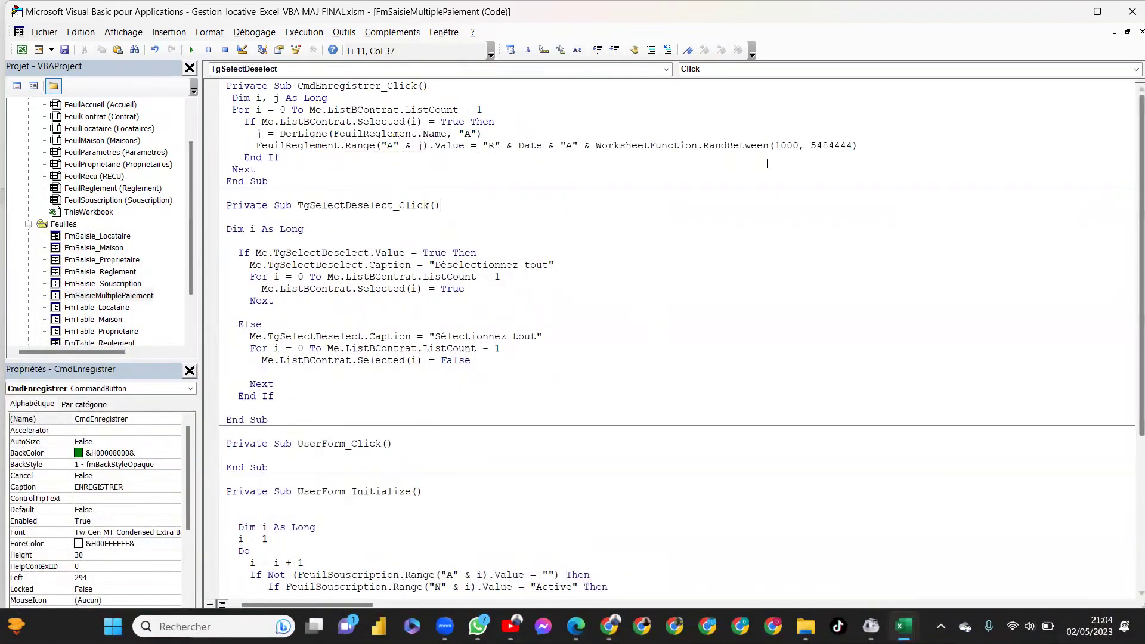
Copy the column A target expression onto a new line below the receipt line
drag(466, 147, 257, 147)
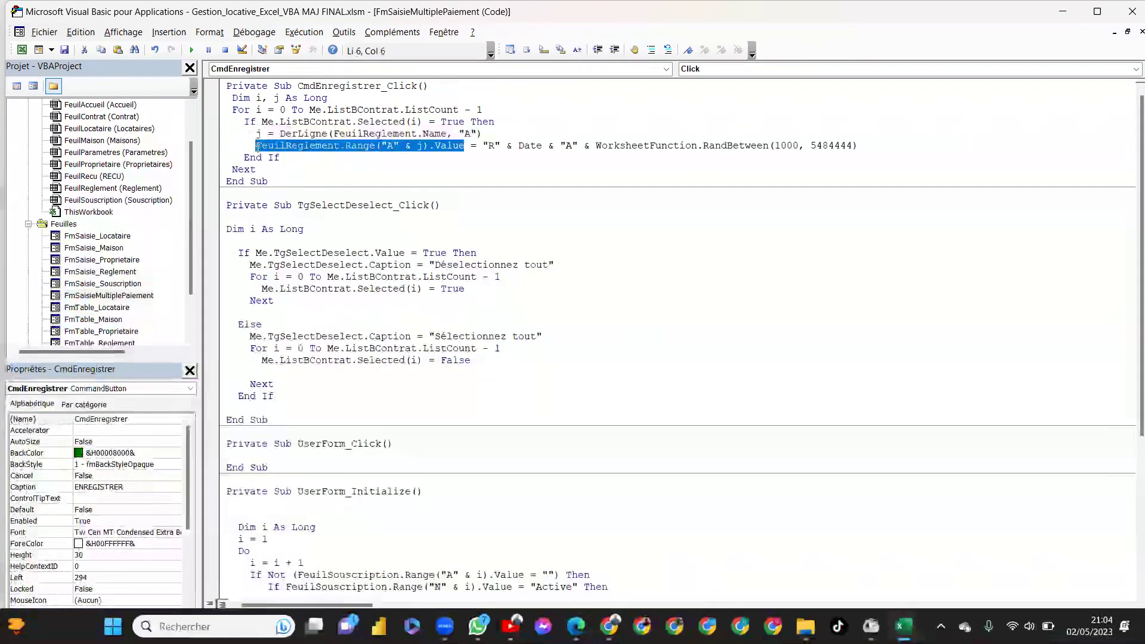
key(ctrl+c)
click(917, 149)
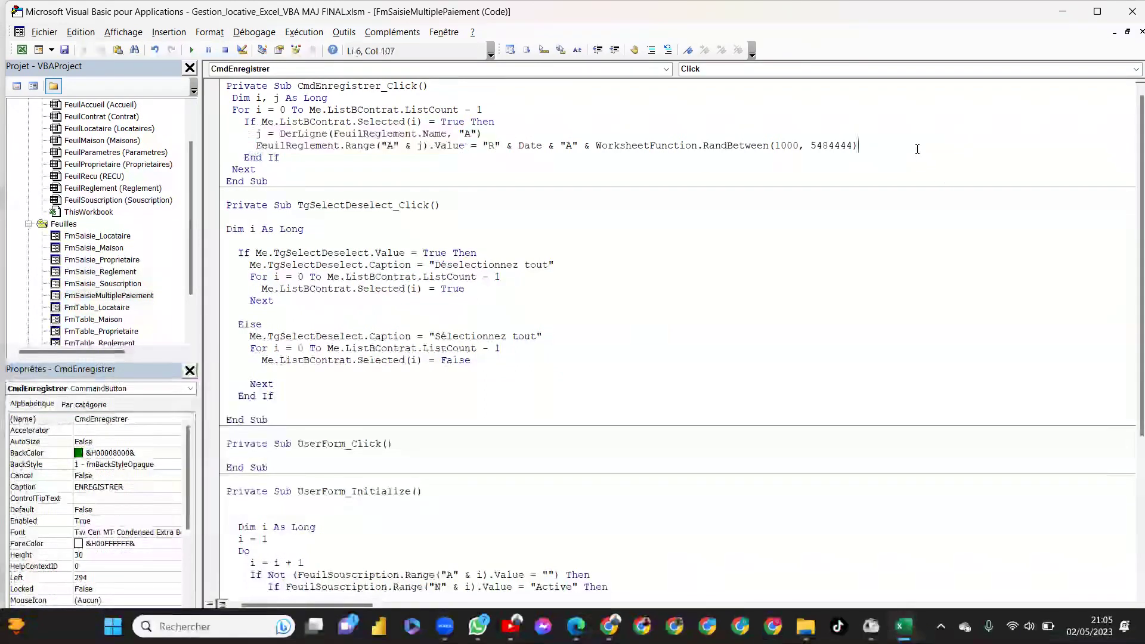
key(Return)
key(ctrl+v)
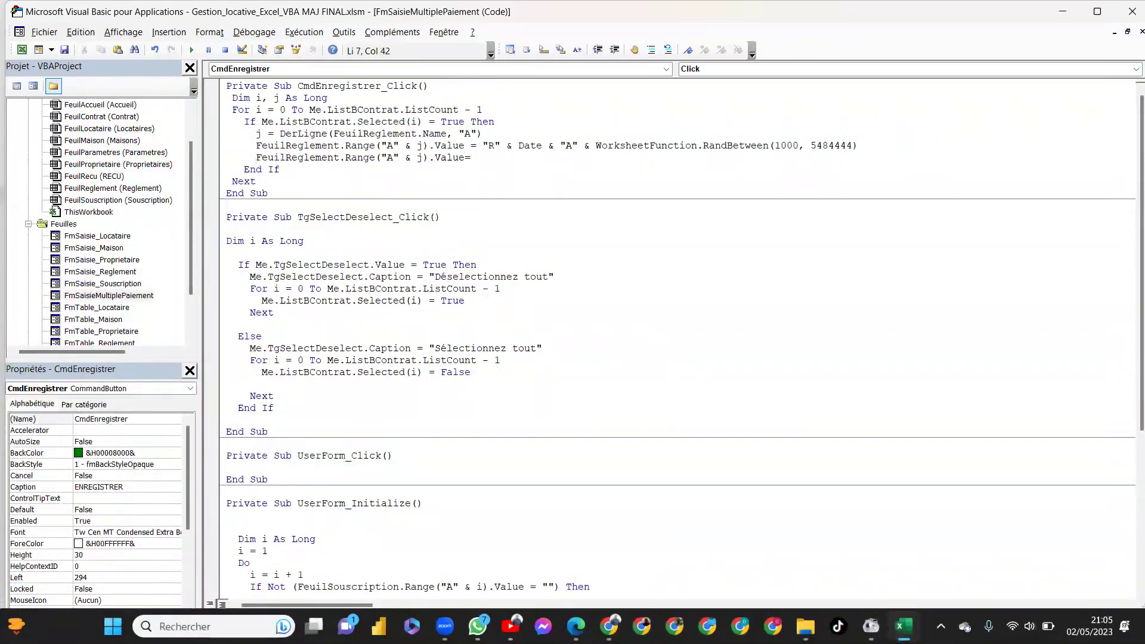
text(d)
drag(358, 123, 263, 125)
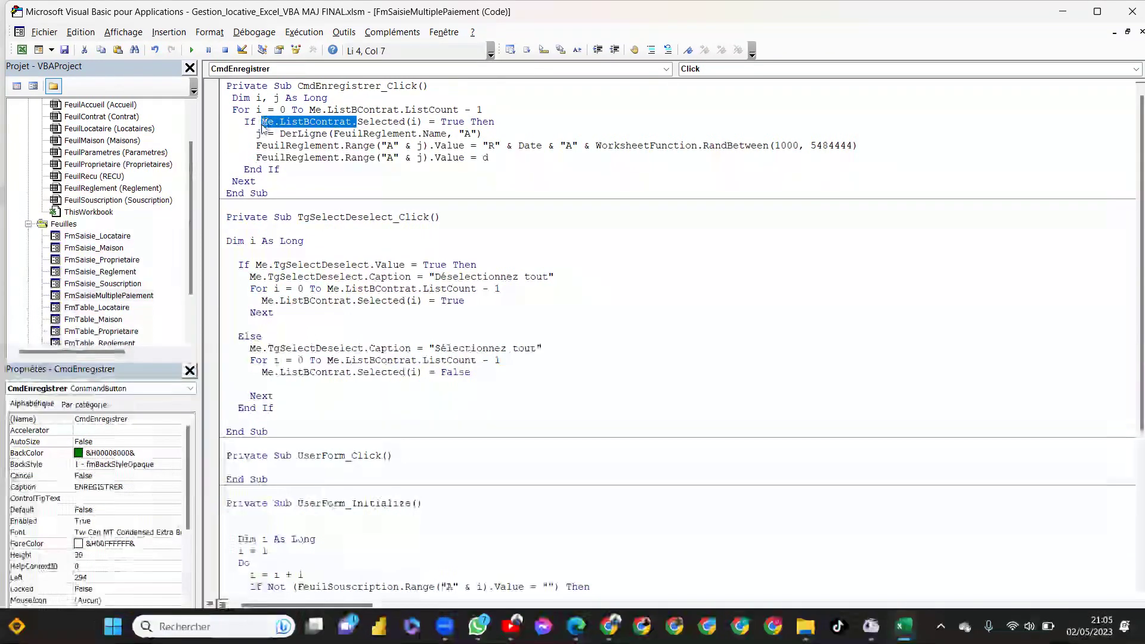
key(ctrl+v)
key(ctrl+z)
Make the new line write Me.ListBContrat.List(i, 2) into column B
click(489, 157)
key(BackSpace)
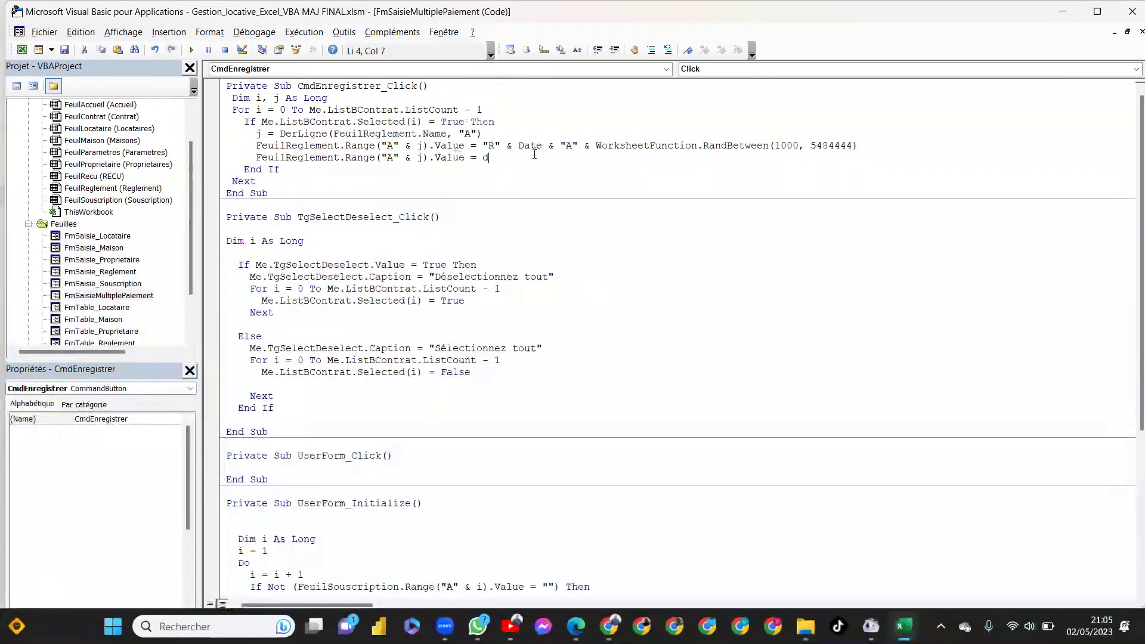
key(ctrl+v)
text(li)
key(BackSpace)
text((i,2)
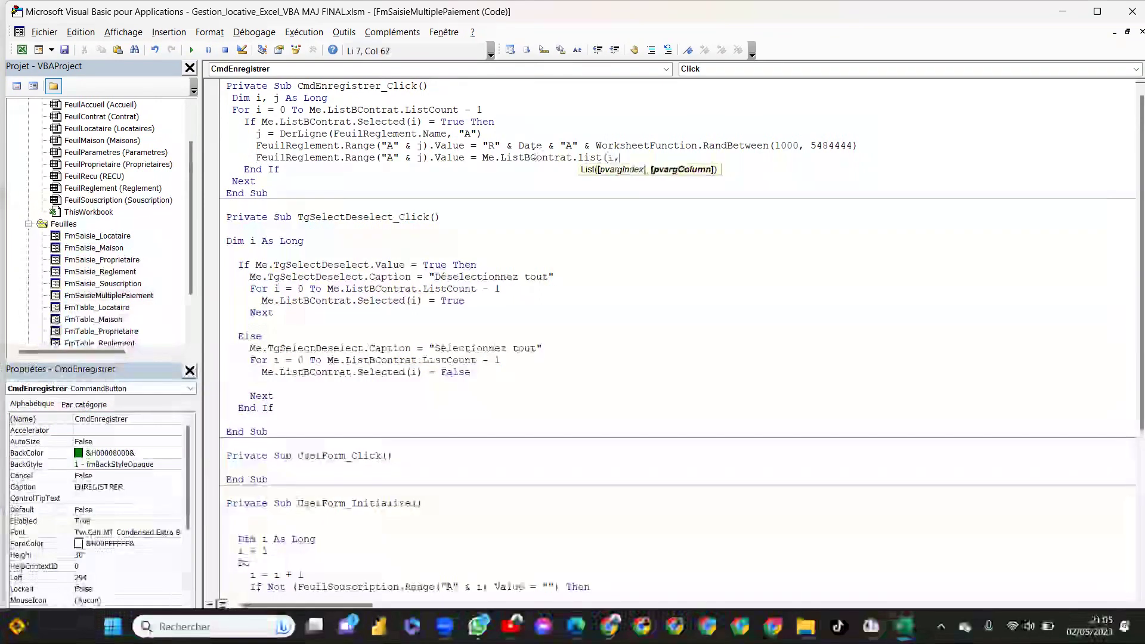
text())
key(Return)
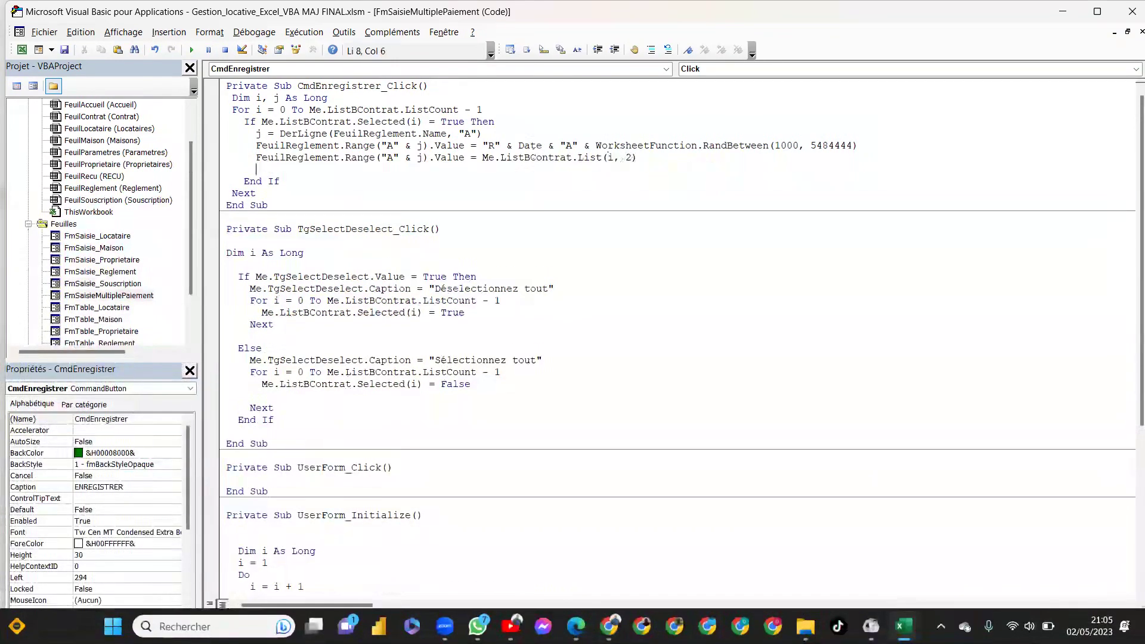
click(394, 157)
key(BackSpace)
text(B)
drag(465, 158, 256, 159)
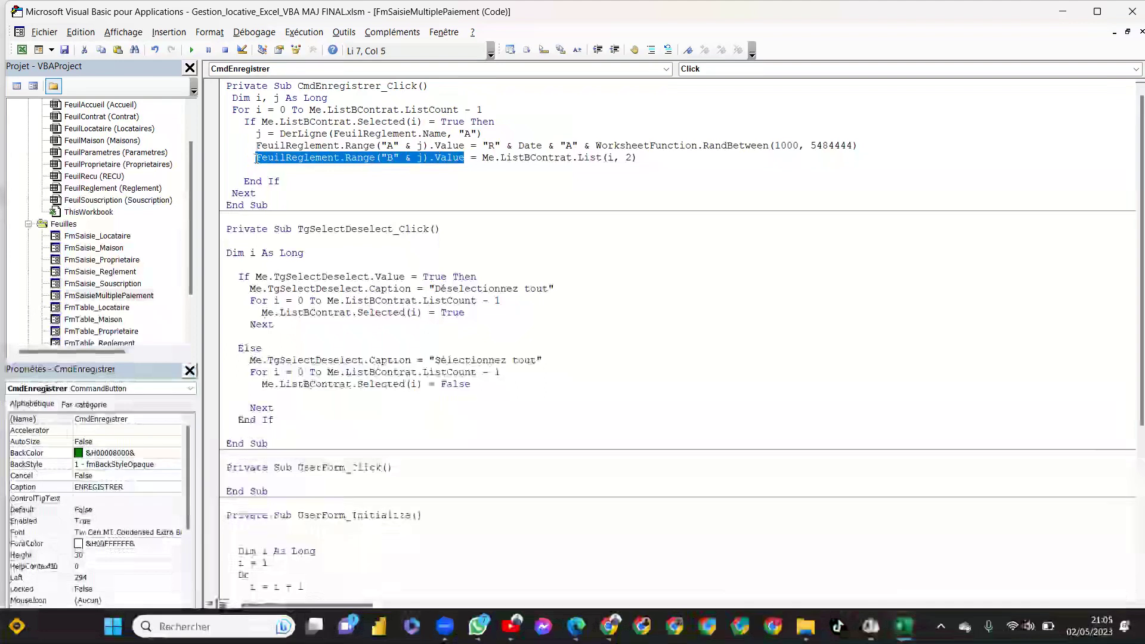
Add a FeuilReglement.Range column B line set to "" and duplicate it into eight copies
click(22, 50)
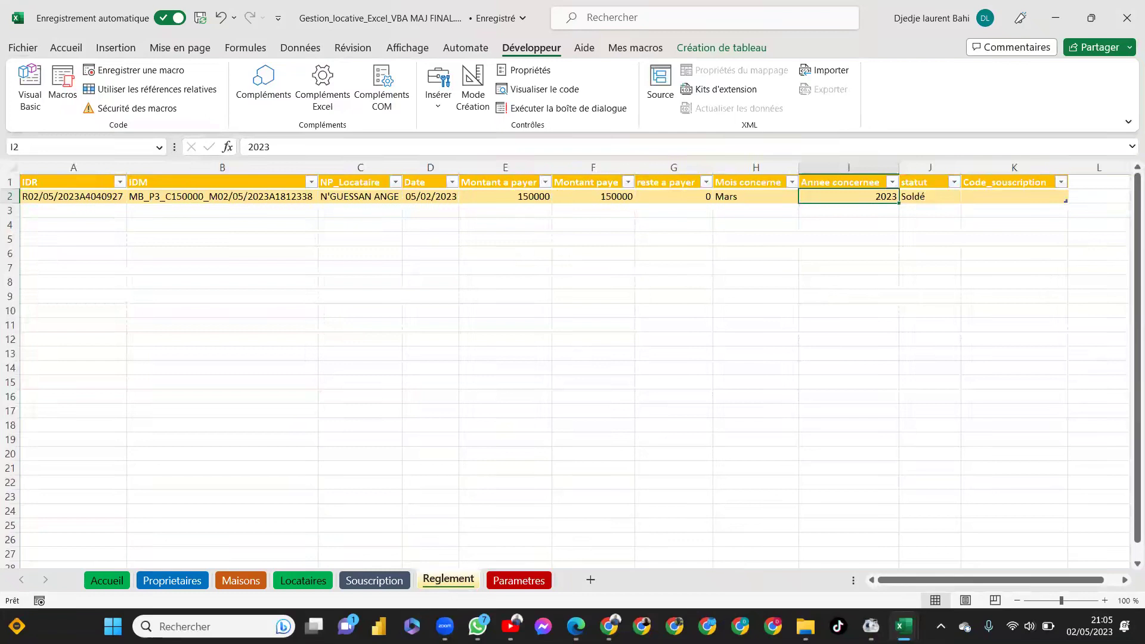
mouse_move(904, 626)
click(986, 568)
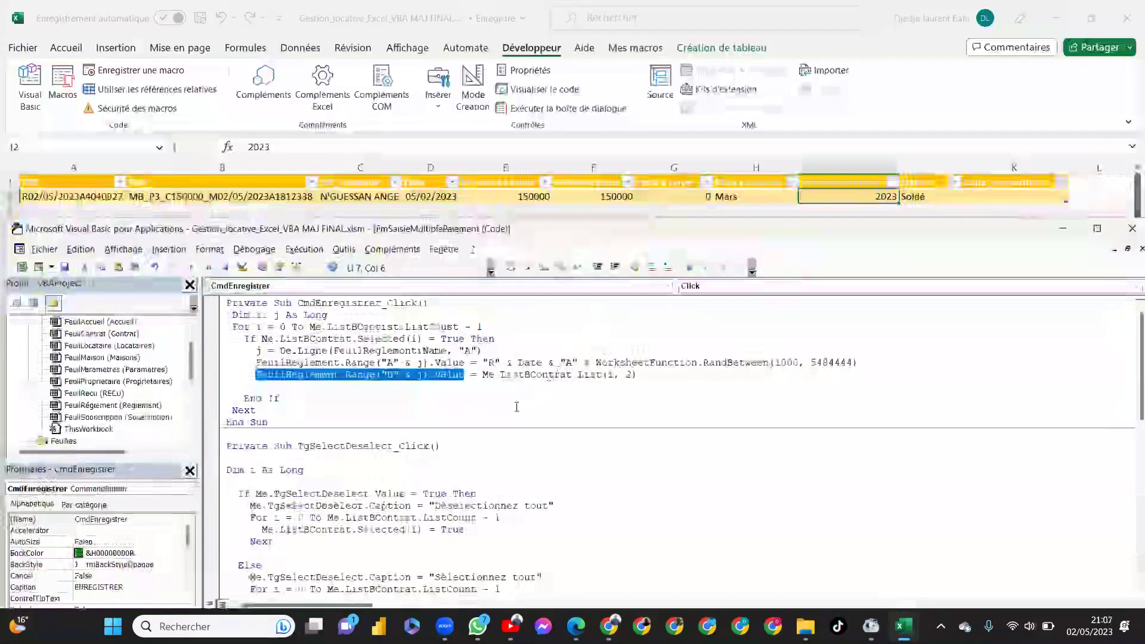
key(End)
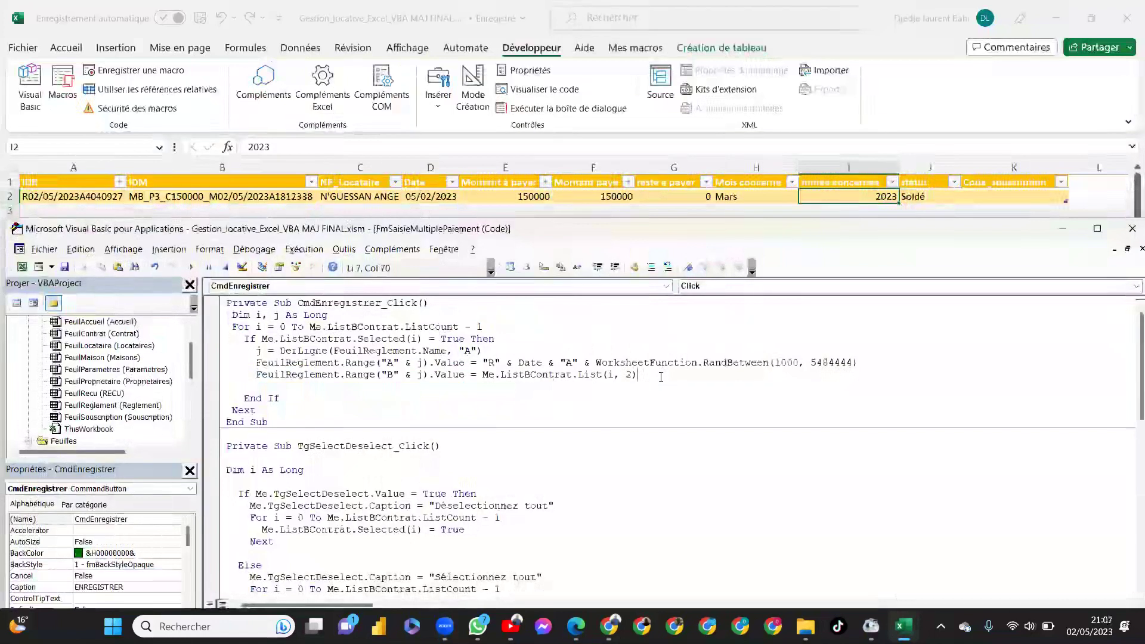
key(Return)
key(ctrl+v)
text(=")
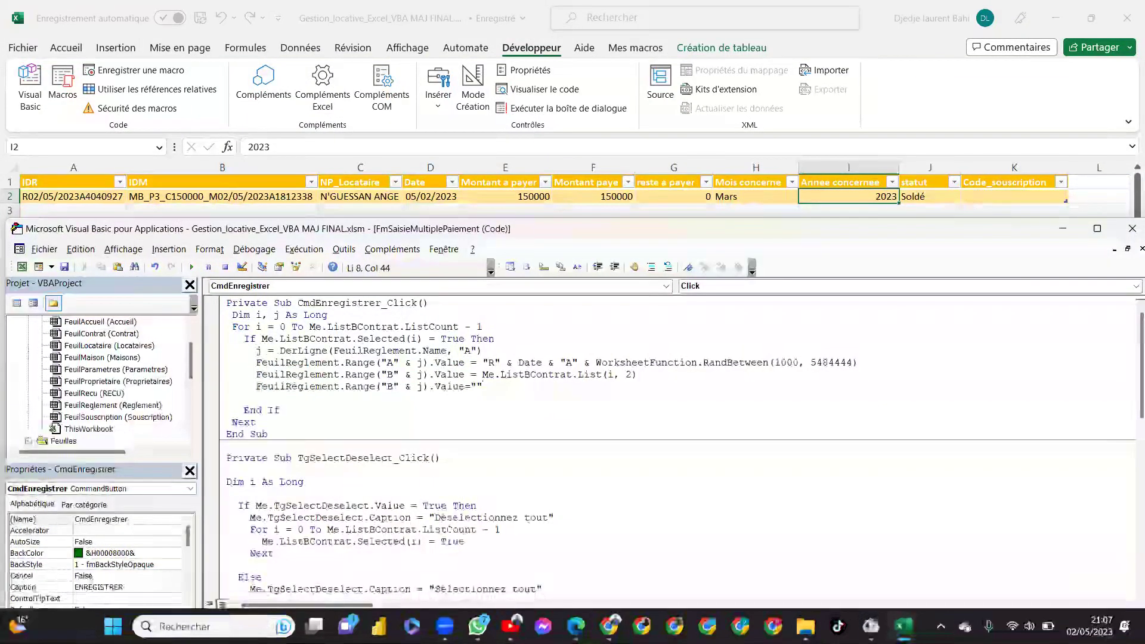
shift+click(255, 388)
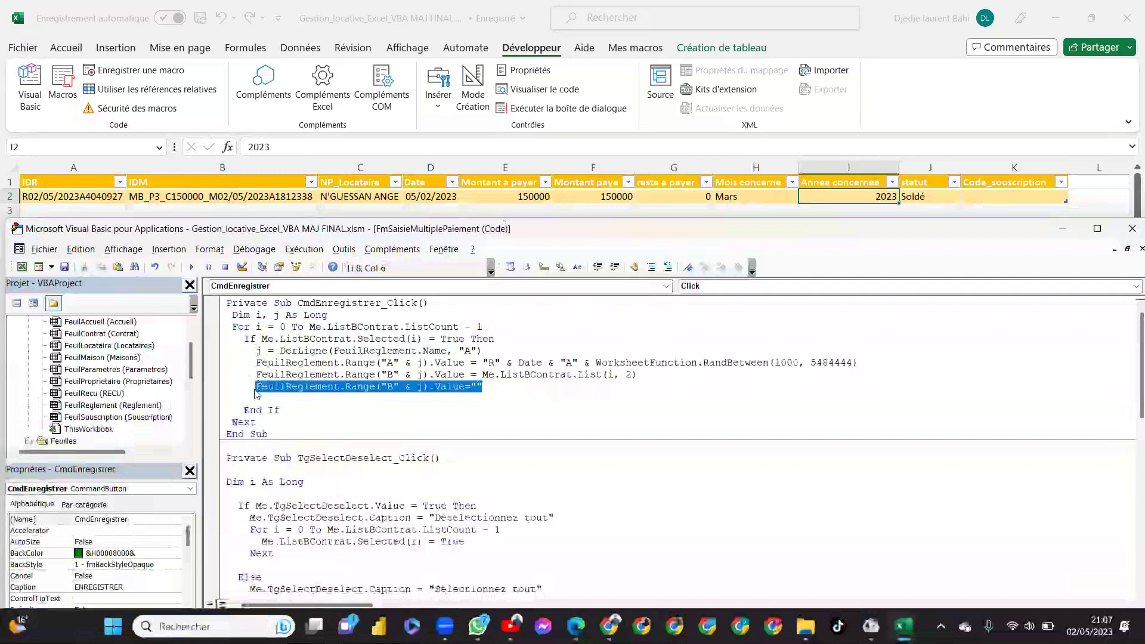
key(Down)
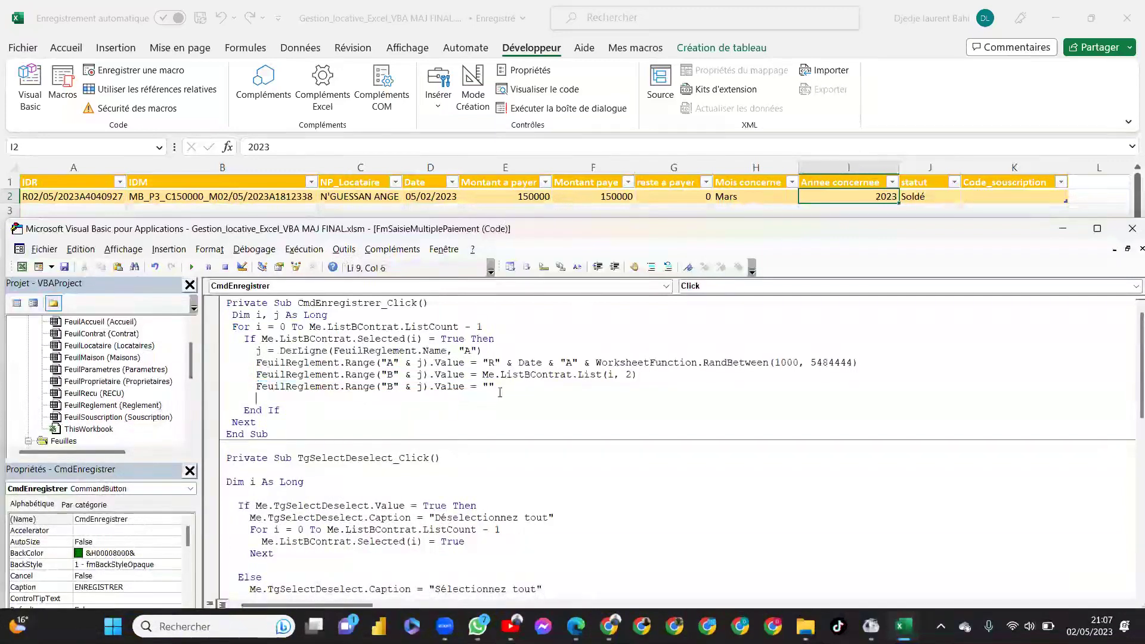
key(ctrl+v)
key(Return)
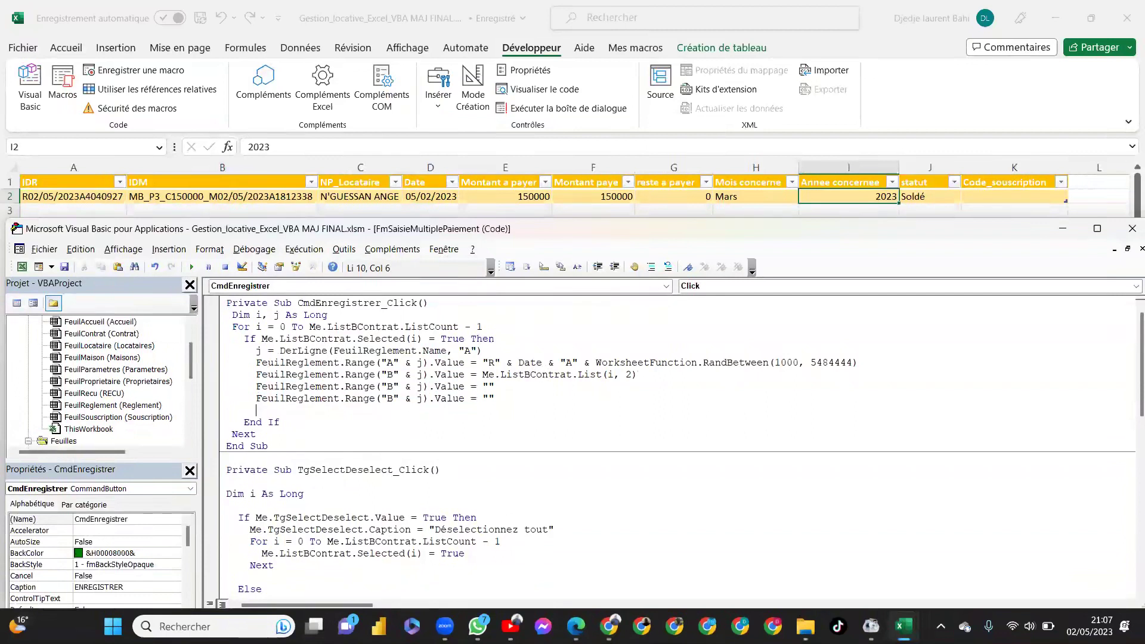
key(ctrl+v)
key(Return)
key(ctrl+v)
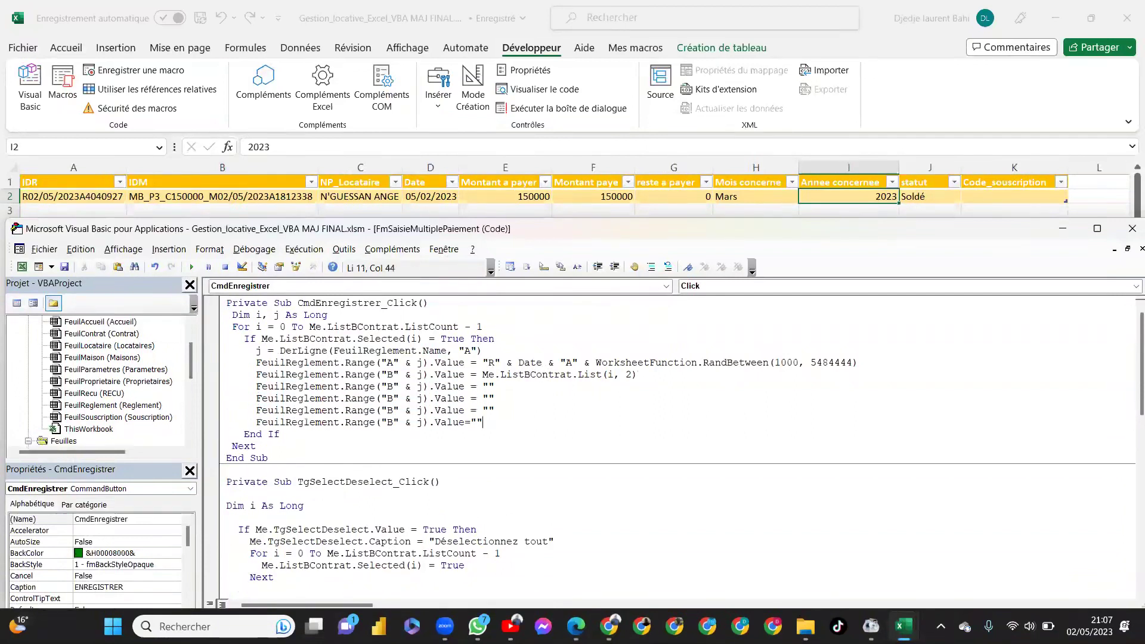
key(Return)
key(ctrl+v)
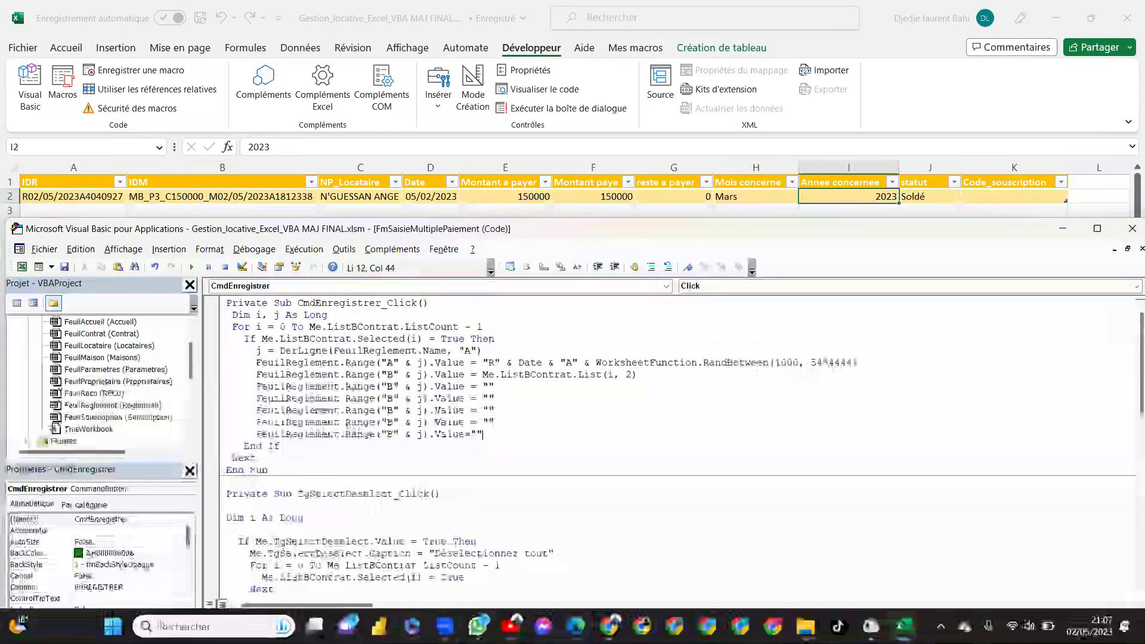
key(Return)
text(FeuilReglement.Range("E" & j).Value="")
key(Return)
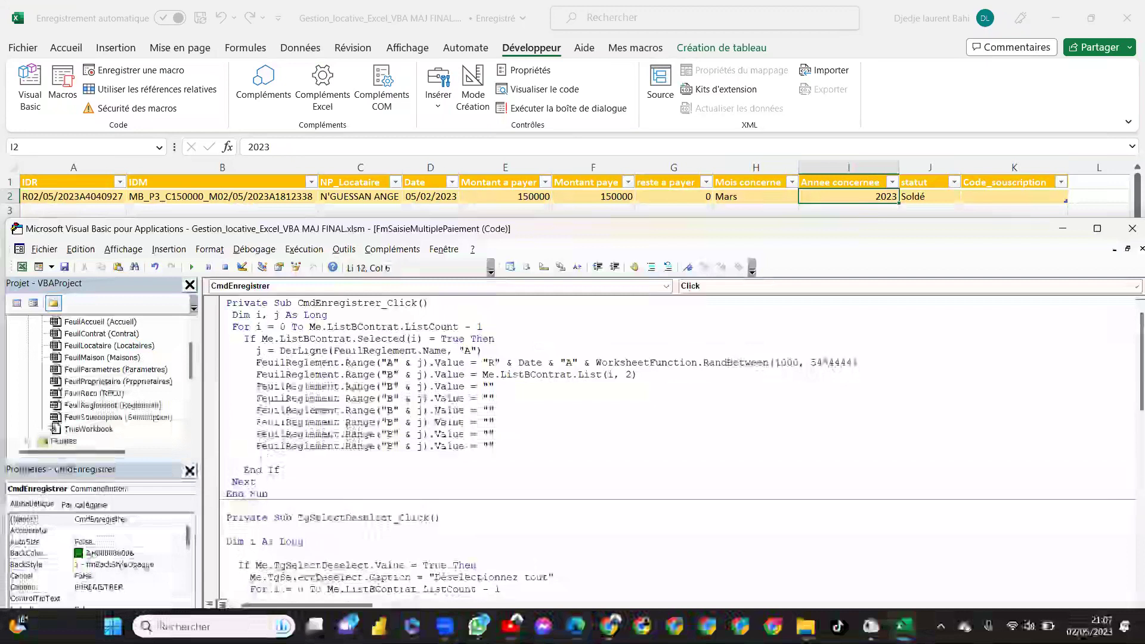
text(FeuilReglement.Range("B" & j).Value="")
key(Return)
text(FeuilReglement.Range("B" & j).Value="")
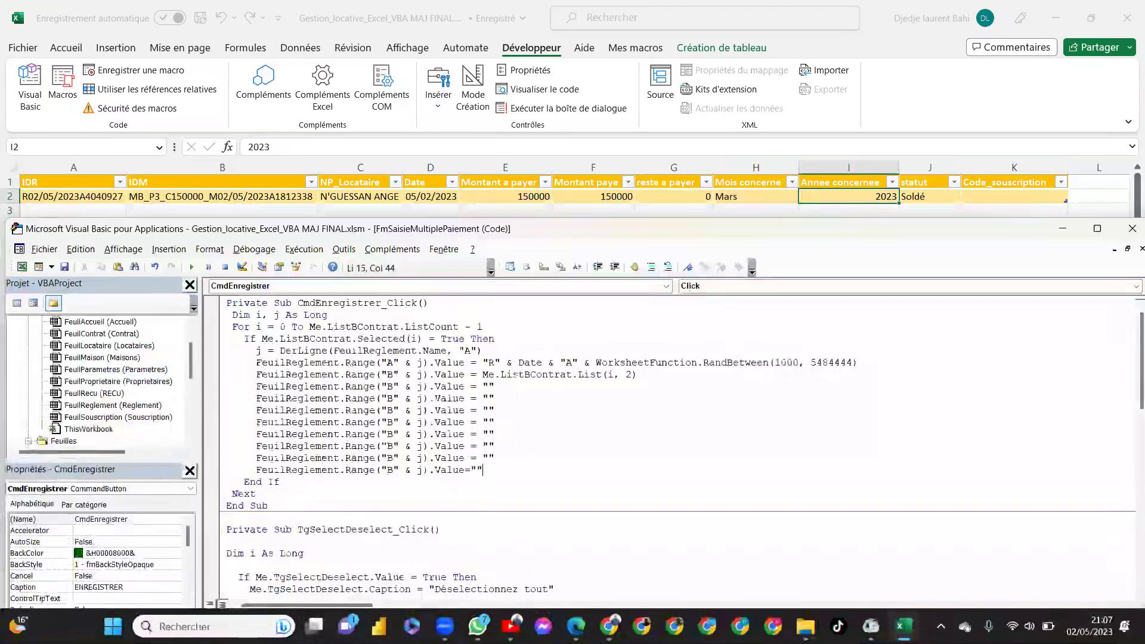
key(Return)
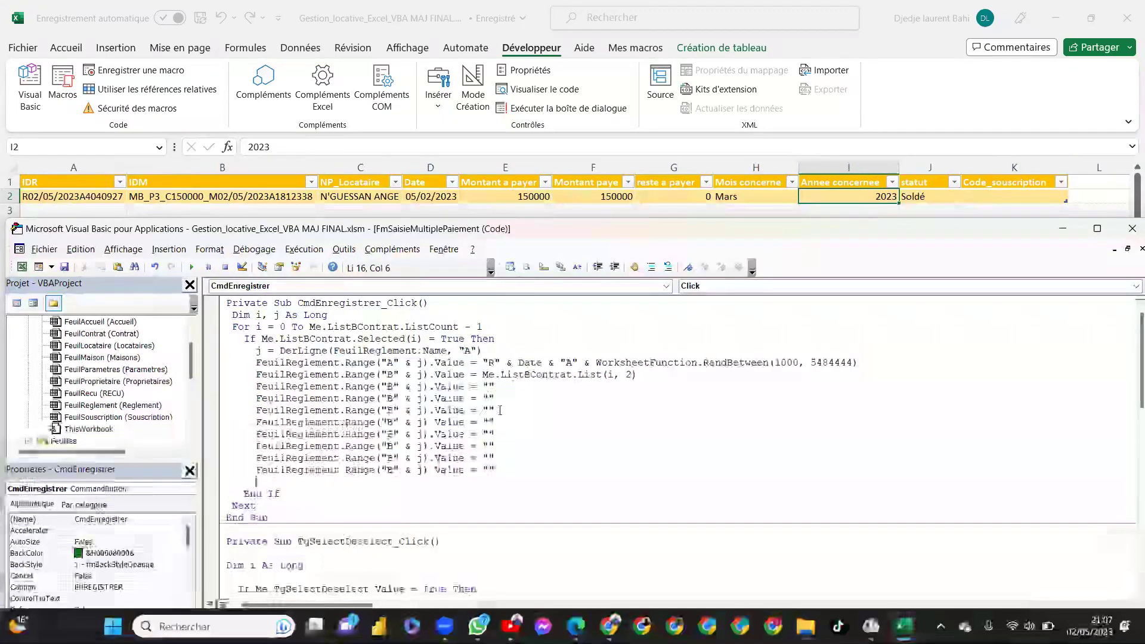
Change the column letters on the copied lines to C, D, E, F, G, H, I and J
click(391, 386)
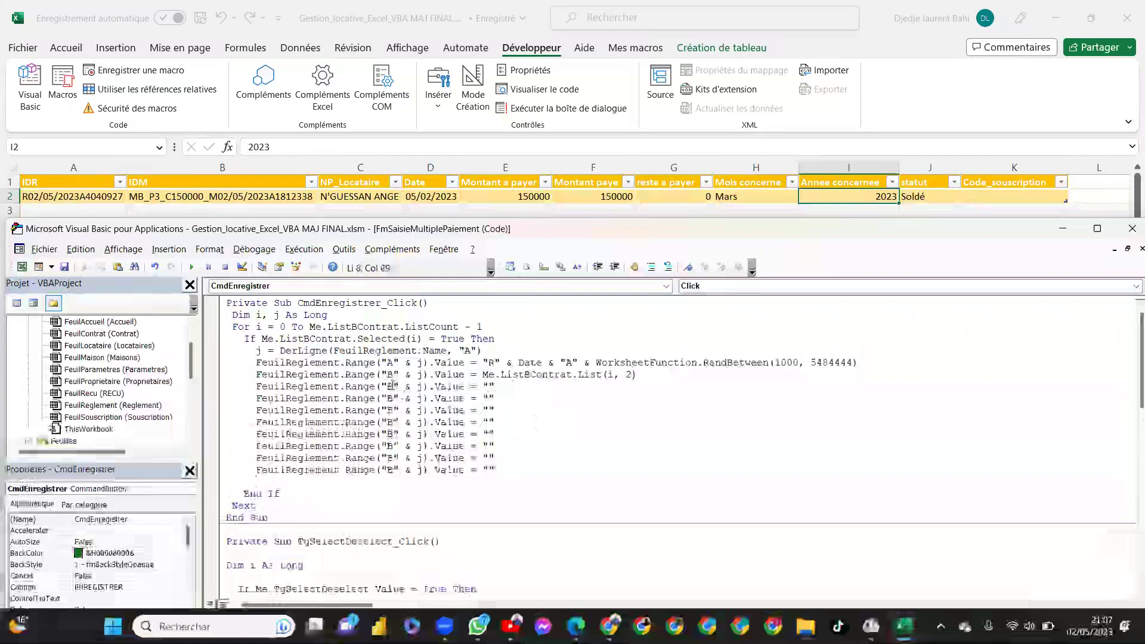
key(Delete)
text(C)
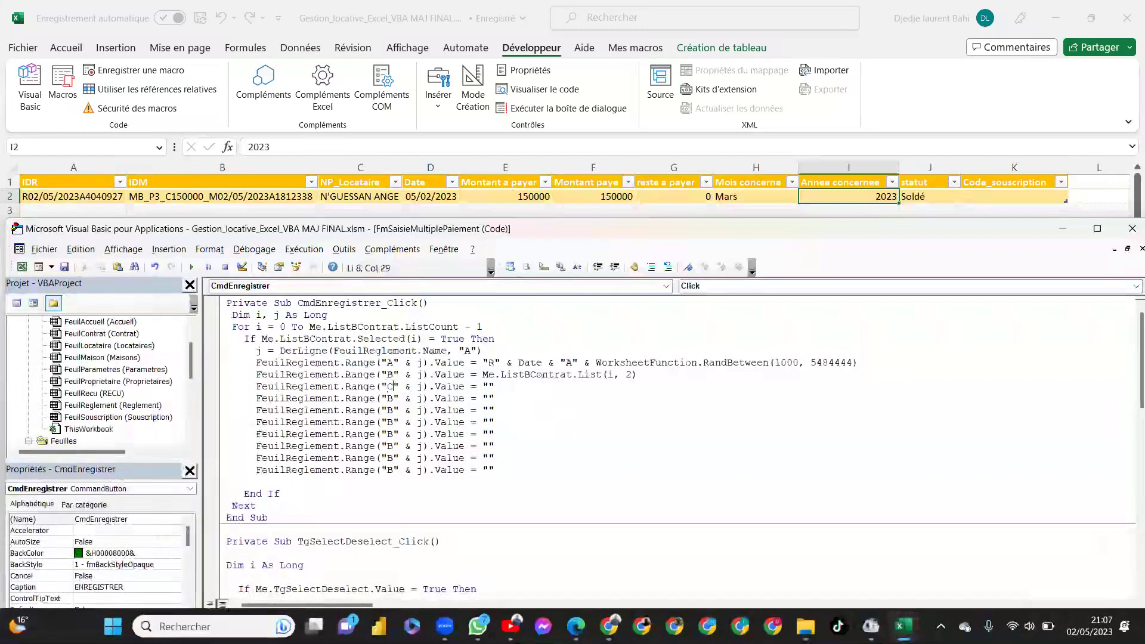
click(388, 399)
key(Delete)
text(D)
click(389, 410)
key(Delete)
text(E)
key(Delete)
text(F)
click(392, 434)
key(Delete)
text(G)
click(392, 446)
key(Delete)
text(H)
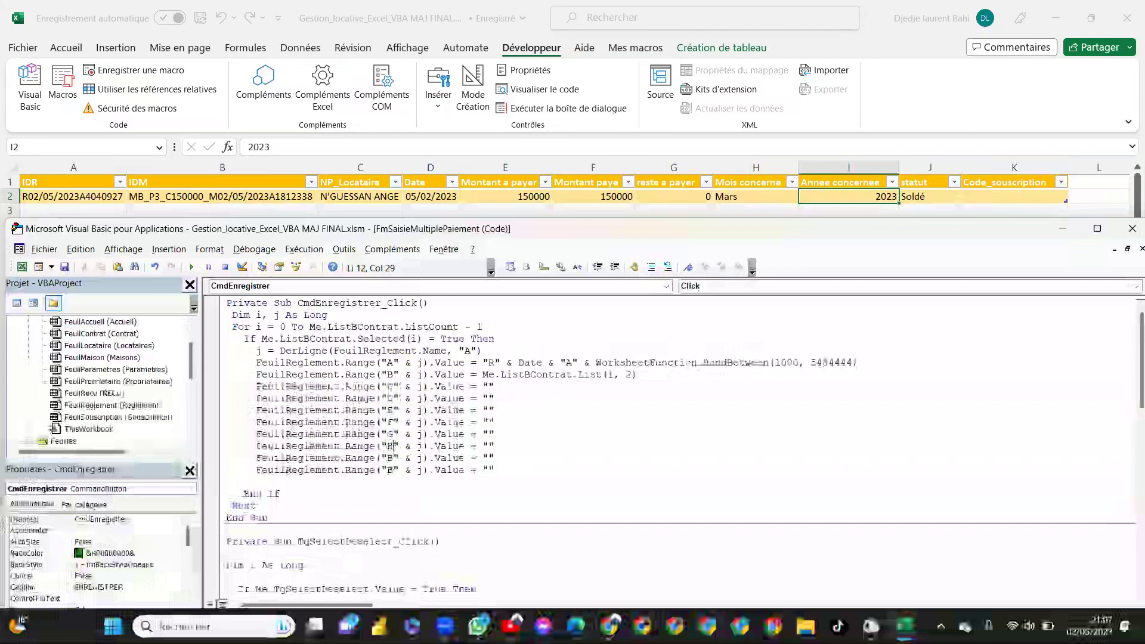
click(395, 458)
key(Delete)
text(I)
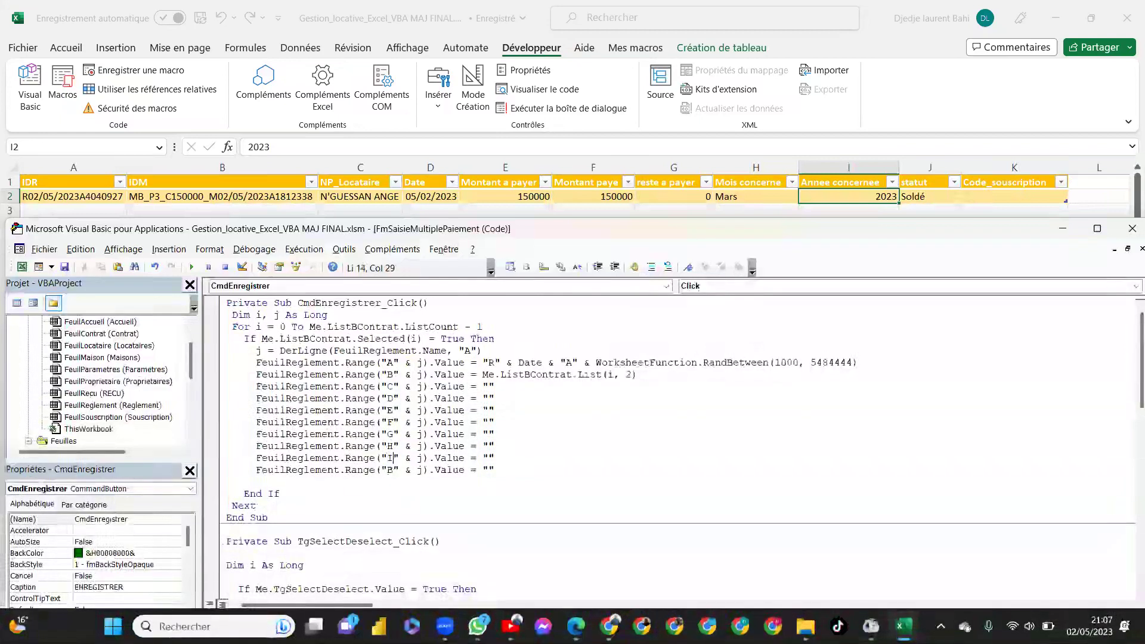
click(388, 469)
key(Delete)
text(J)
Set the column J line's value to "Soldé"
click(489, 471)
text(Soldé)
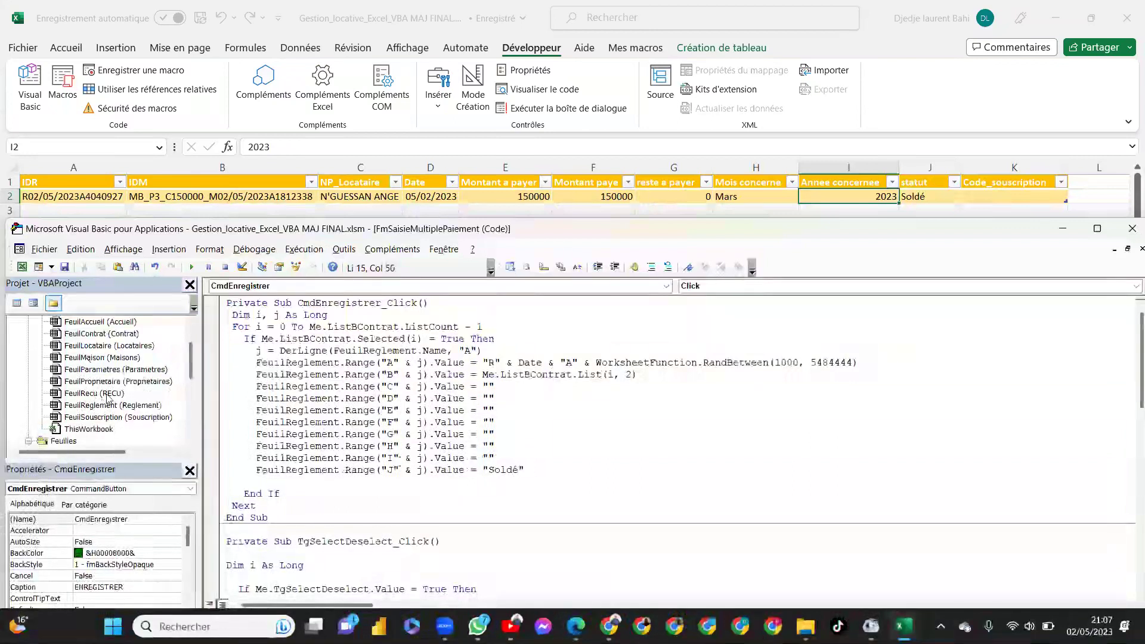
scroll(108, 396, down, 3)
scroll(113, 370, down, 3)
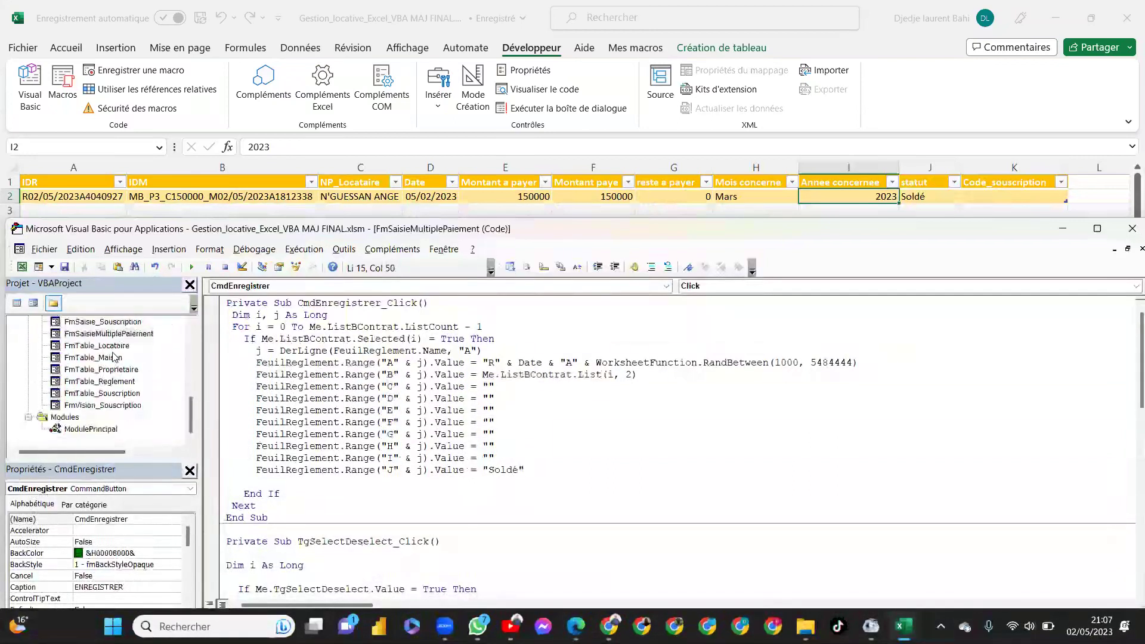
double_click(123, 334)
click(397, 395)
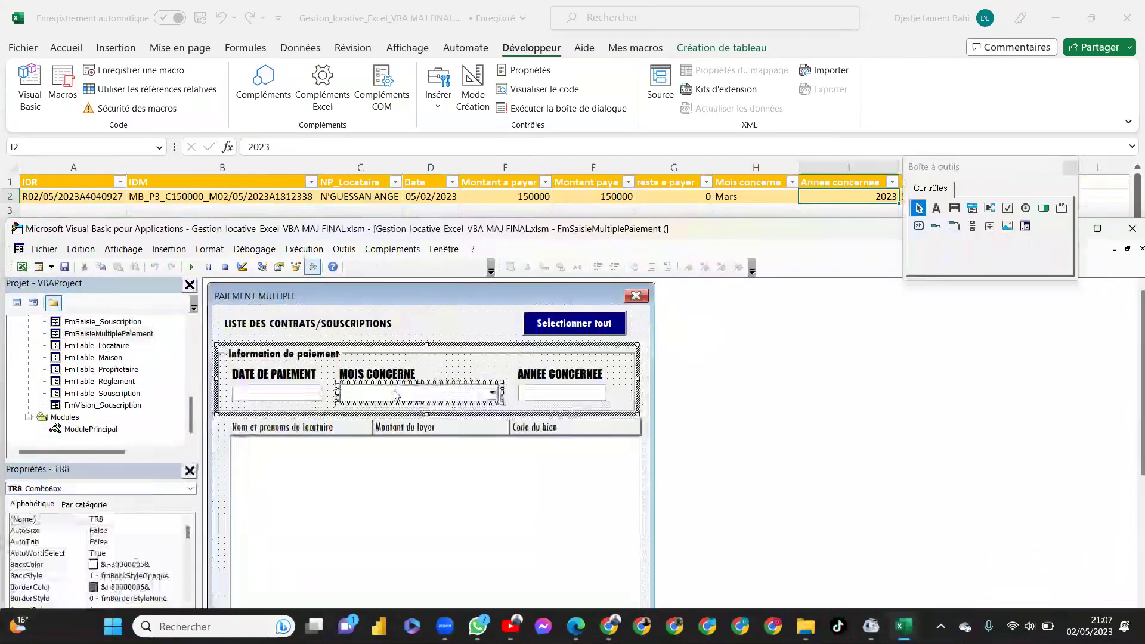
click(540, 398)
click(309, 399)
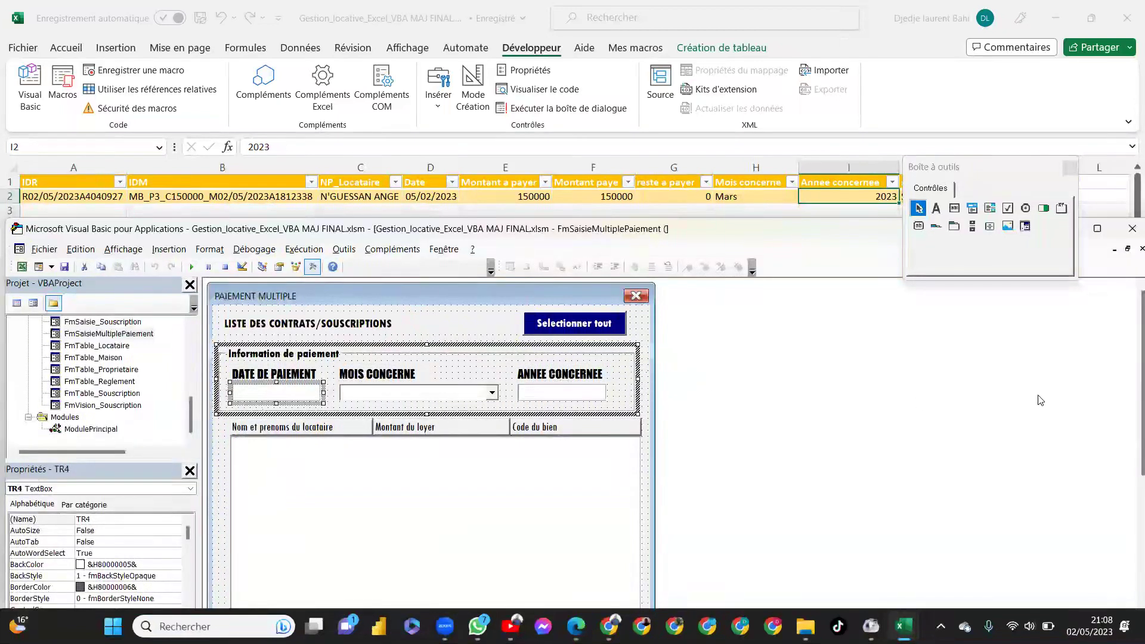
scroll(1124, 395, down, 5)
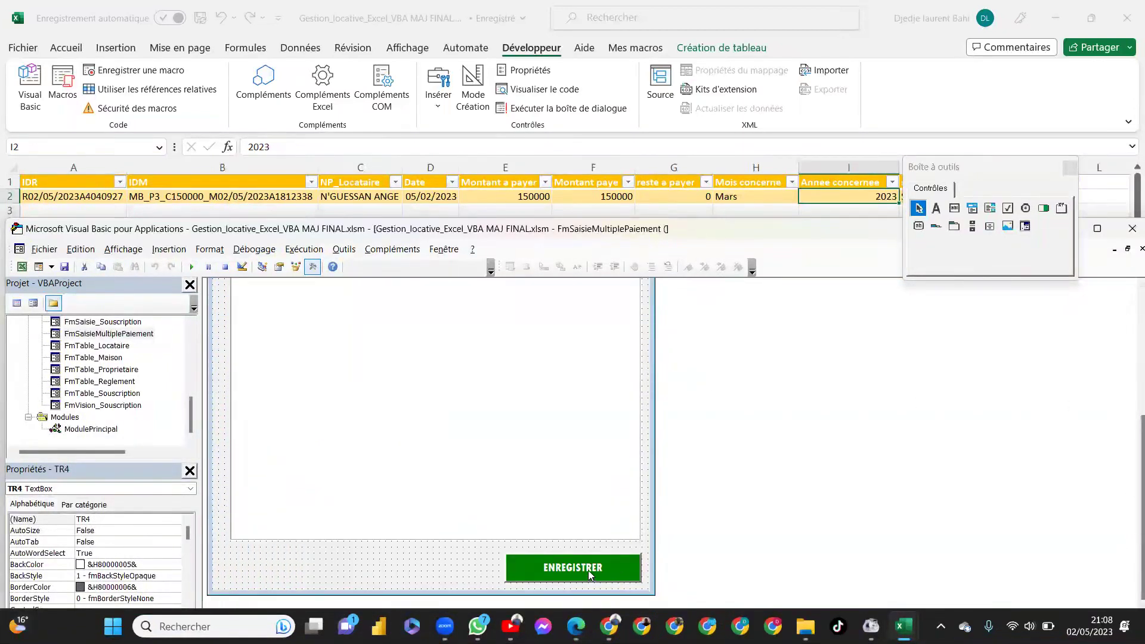
double_click(587, 569)
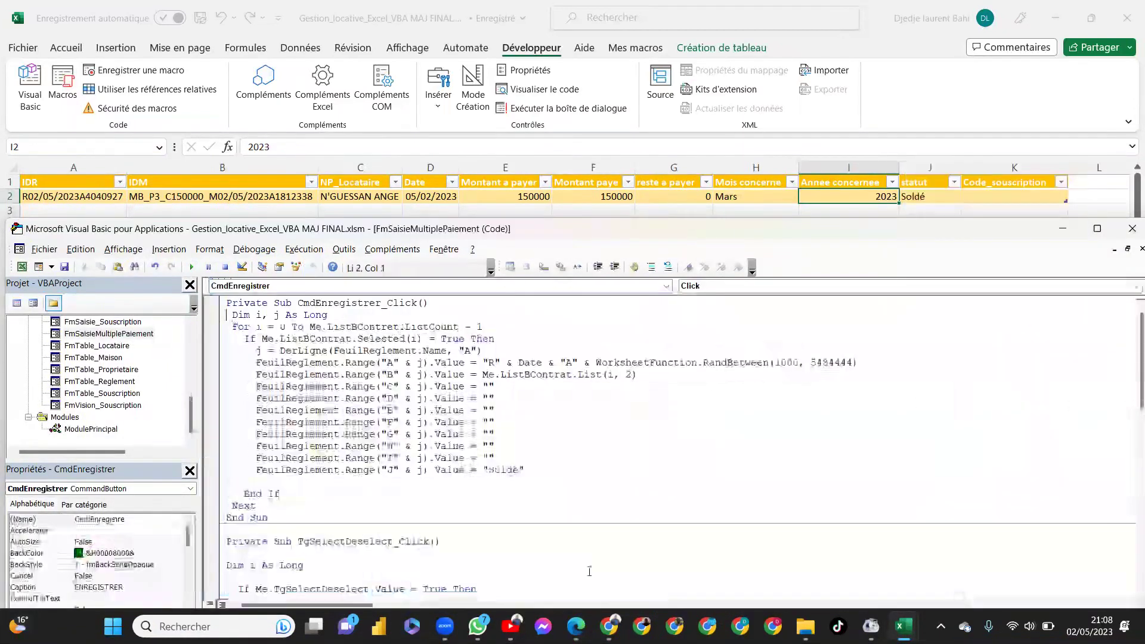
Assign Me.TR9.Value to column I, Me.TR8.Value to column H and Me.TR4.Value to column D
click(494, 457)
key(BackSpace)
key(BackSpace)
text(me.t)
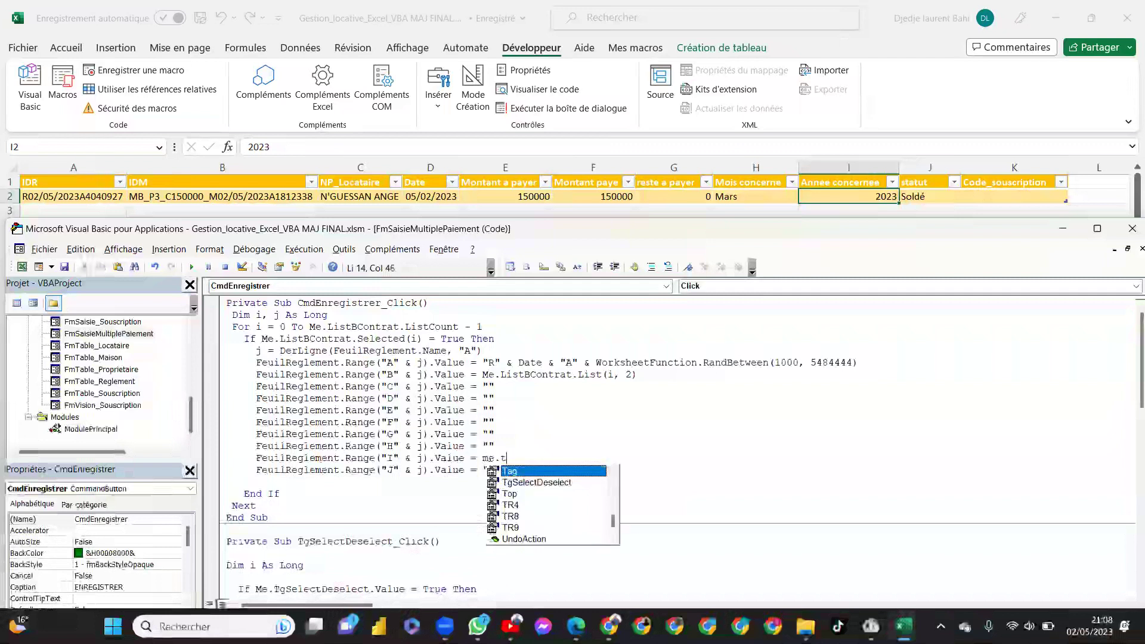
text(r)
key(Down)
key(Down)
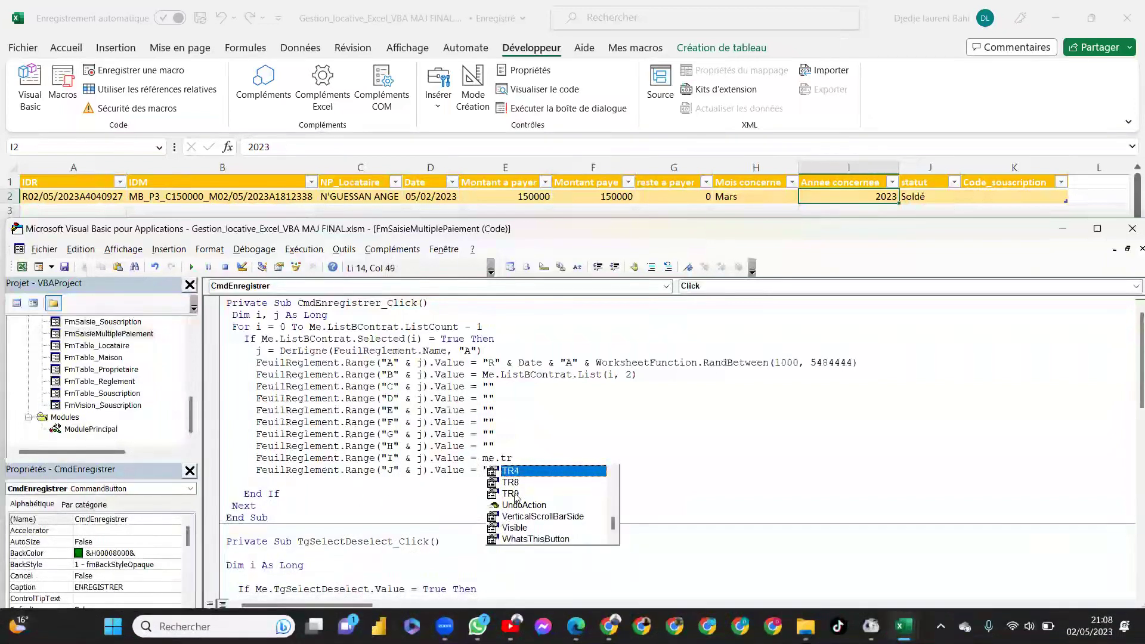
key(Tab)
text(.v)
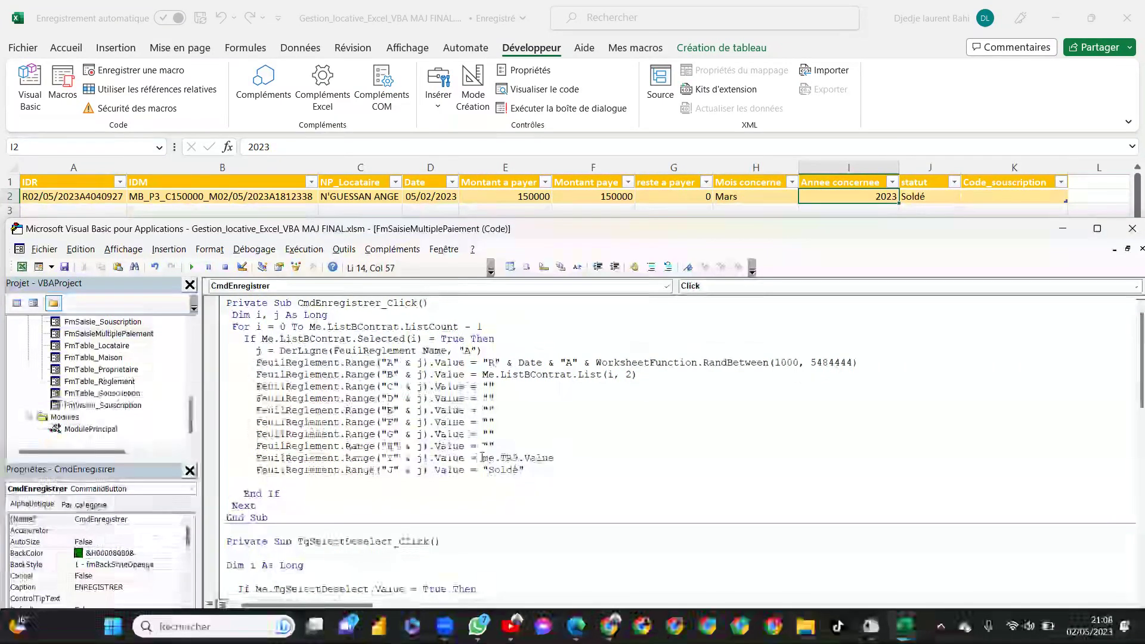
drag(482, 458, 559, 458)
key(ctrl+c)
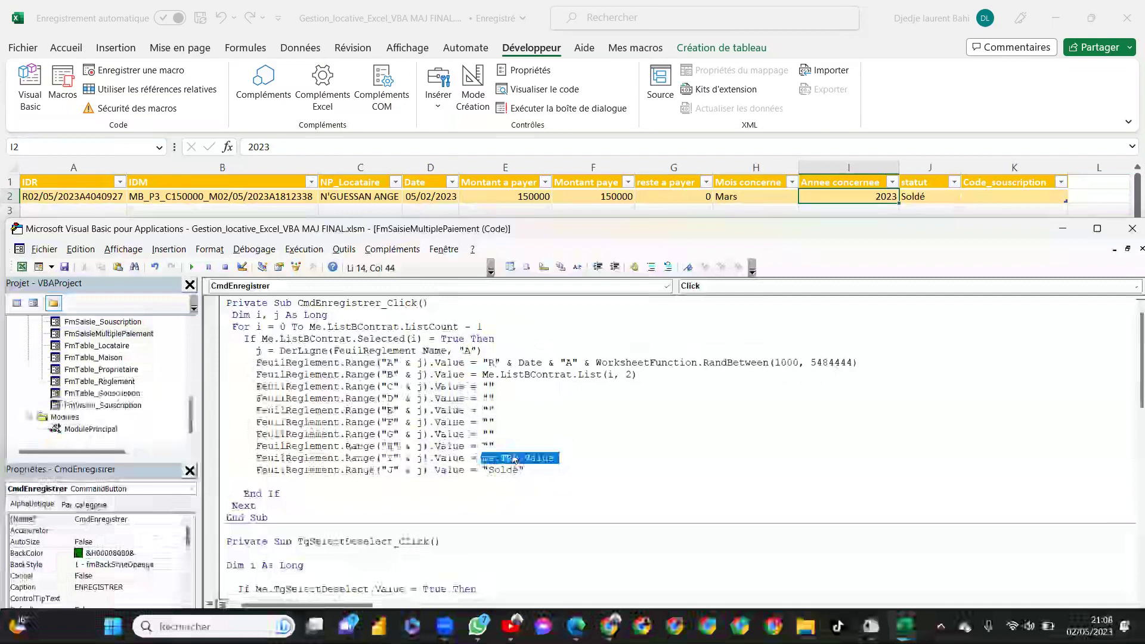
drag(482, 446, 494, 446)
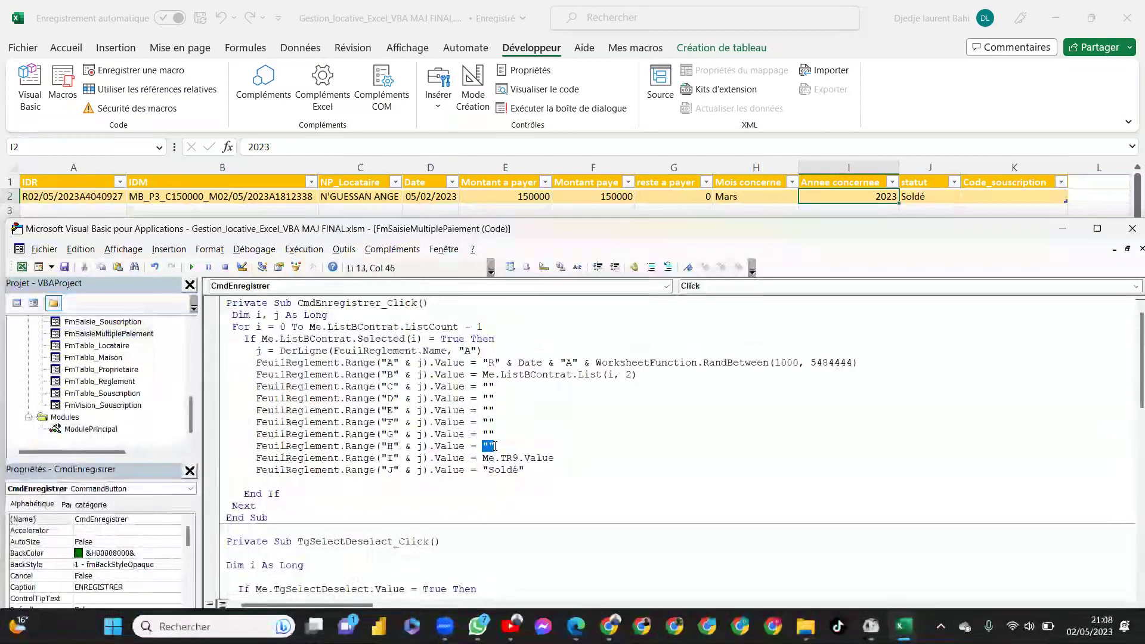
key(ctrl+v)
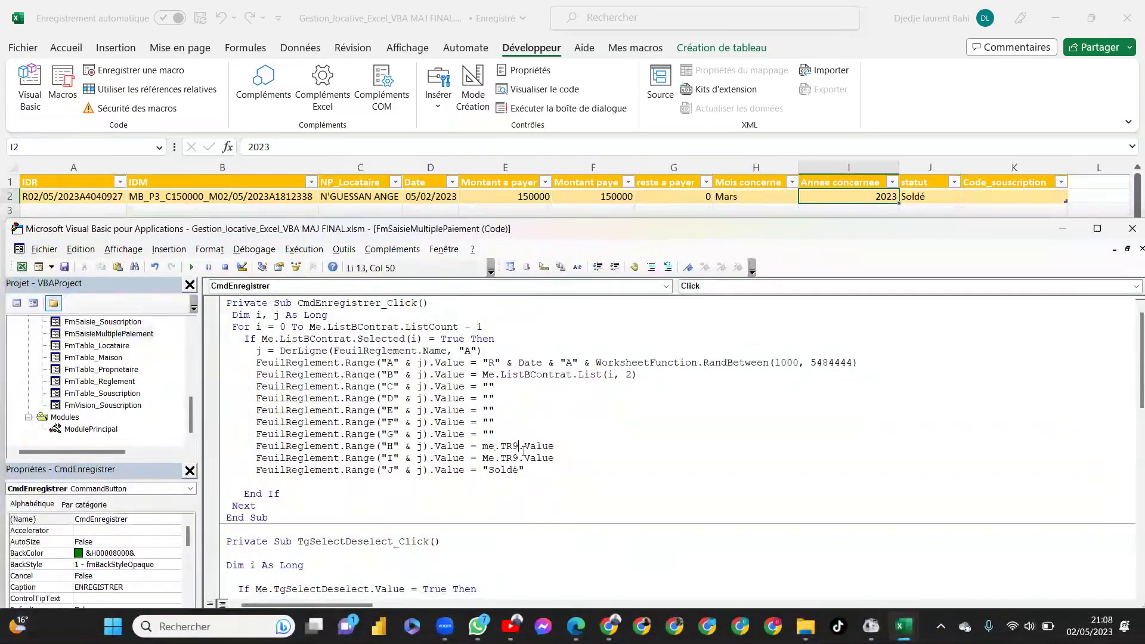
key(BackSpace)
text(8)
drag(494, 399, 482, 399)
key(ctrl+v)
click(513, 399)
key(Delete)
text(4)
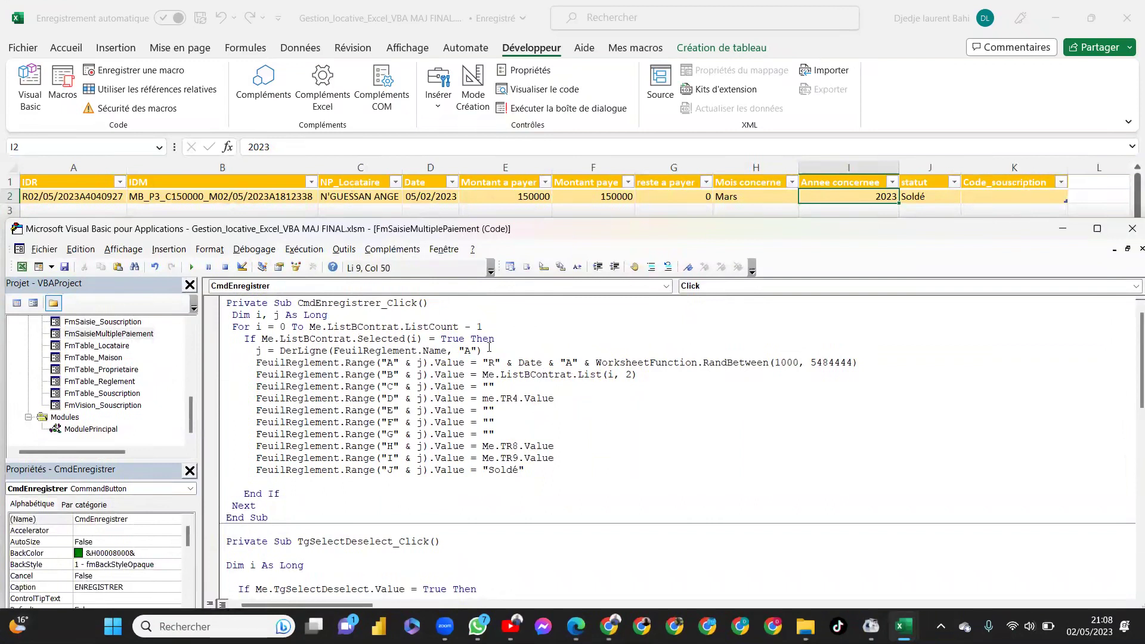
Fill columns C, E and F with the ListBContrat list values (index 1 for E and F), and column G with 0
mouse_move(635, 375)
mouse_down()
mouse_move(483, 374)
mouse_move(483, 386)
mouse_up()
key(ctrl+c)
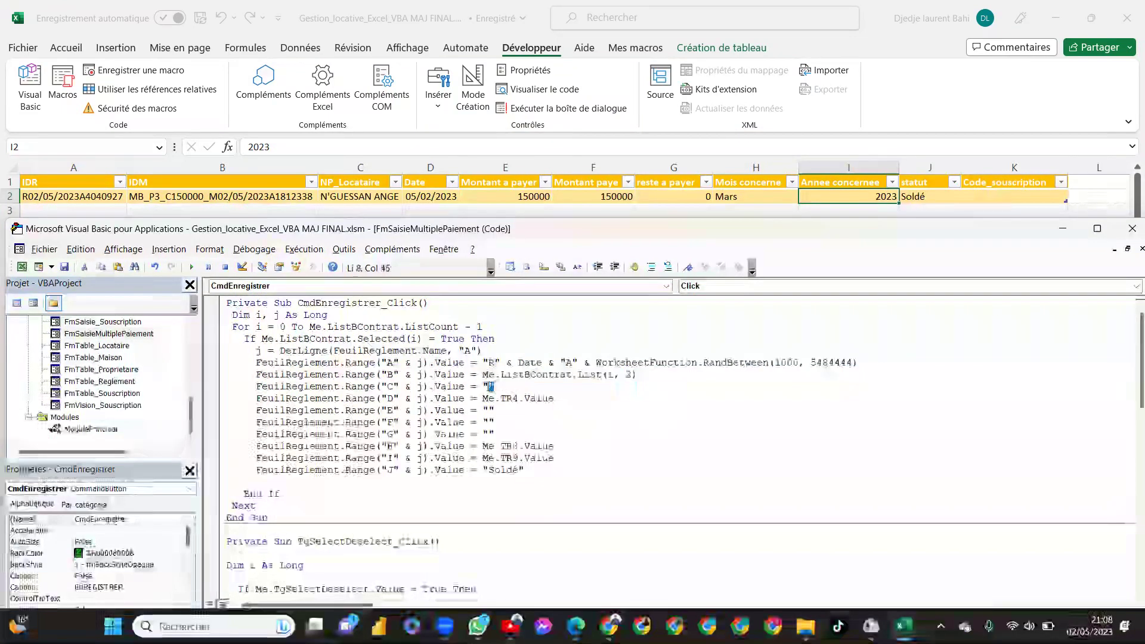
key(ctrl+v)
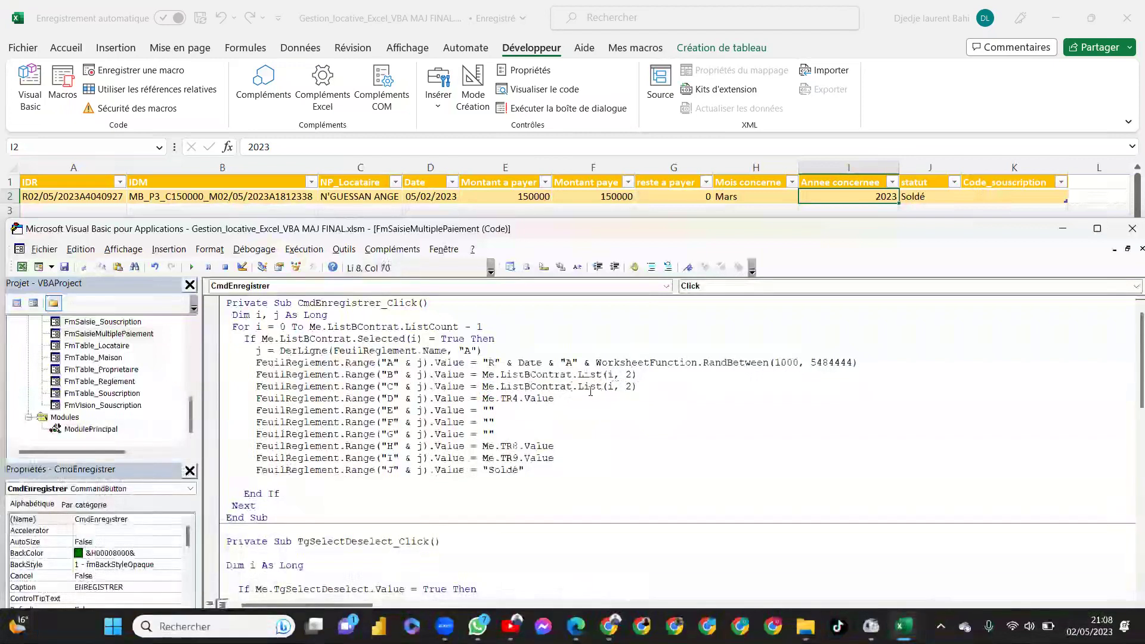
key(BackSpace)
text(0)
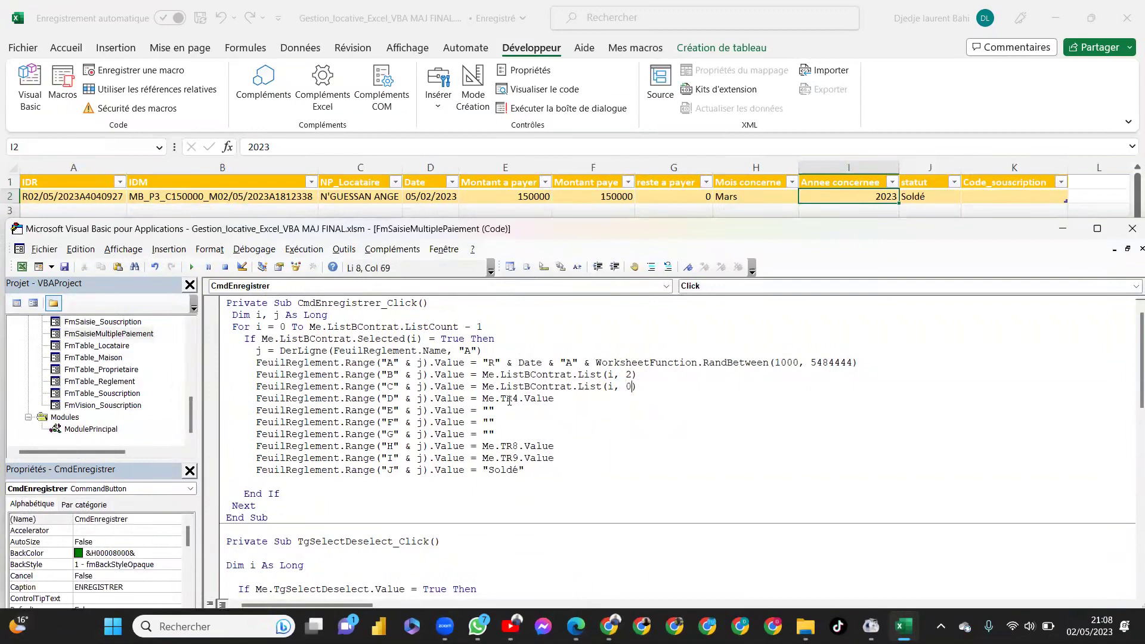
double_click(488, 411)
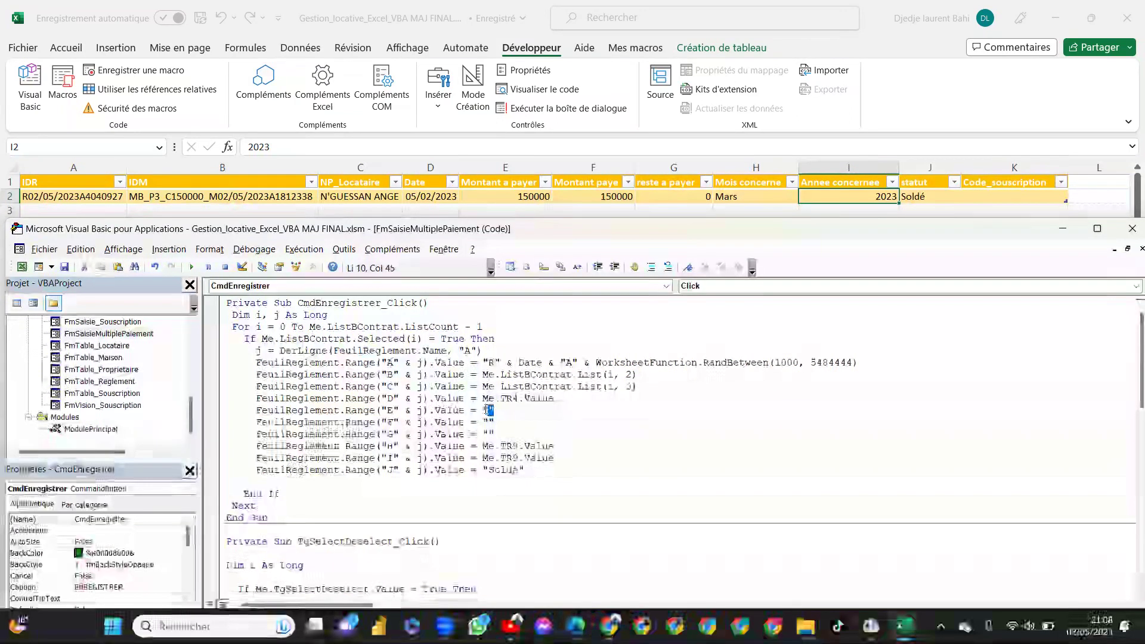
key(ctrl+v)
key(Left)
key(BackSpace)
text(1)
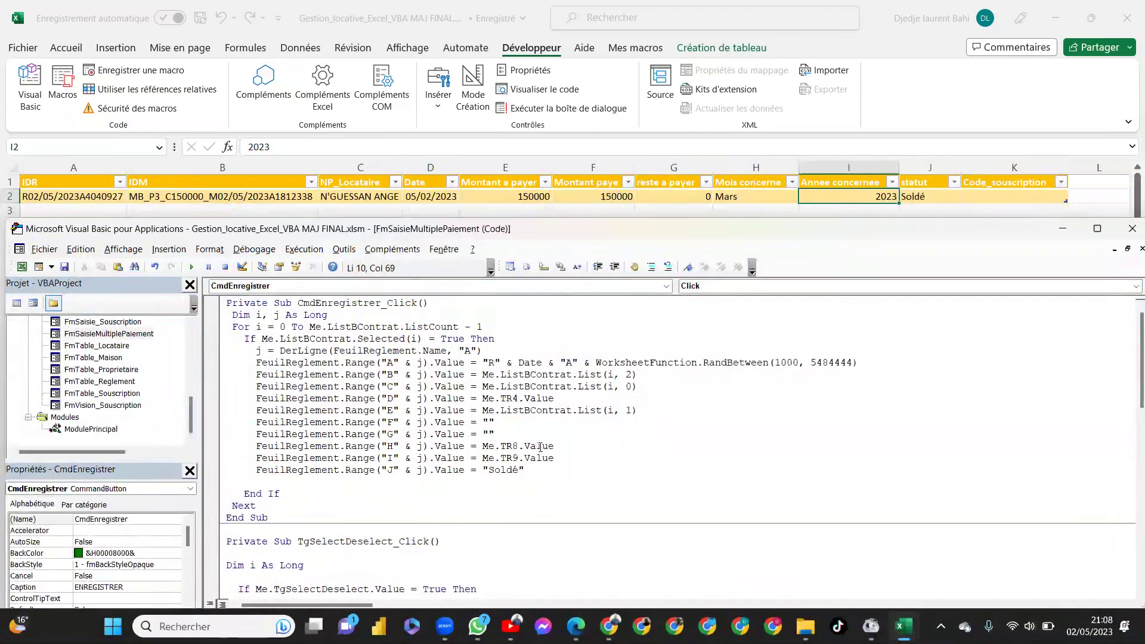
double_click(487, 422)
key(ctrl+v)
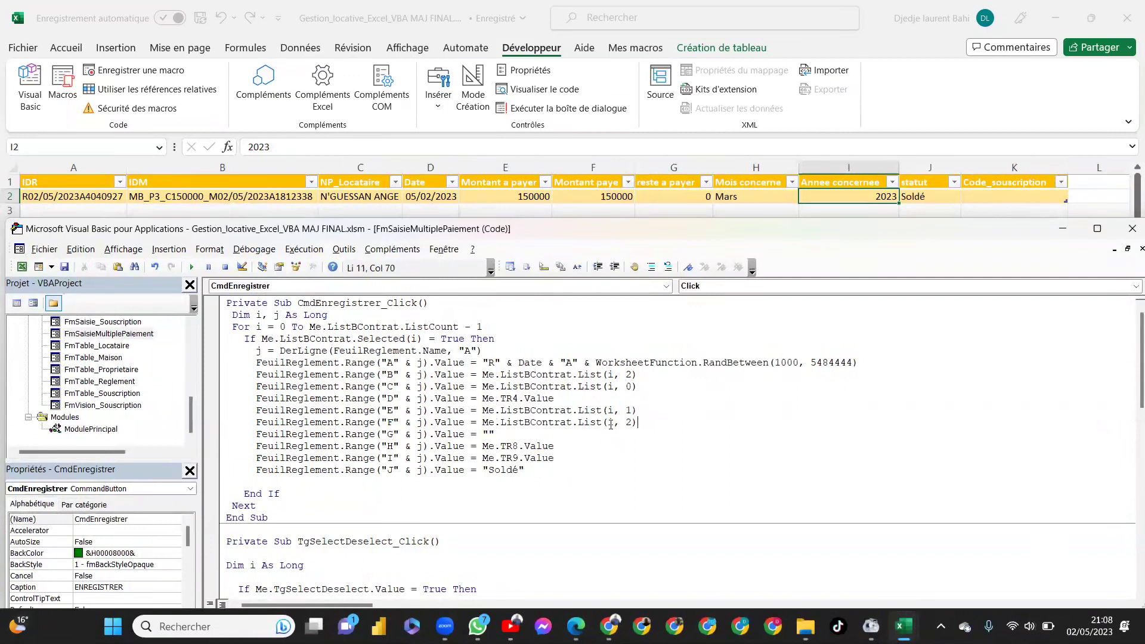
key(BackSpace)
text(1)
double_click(487, 434)
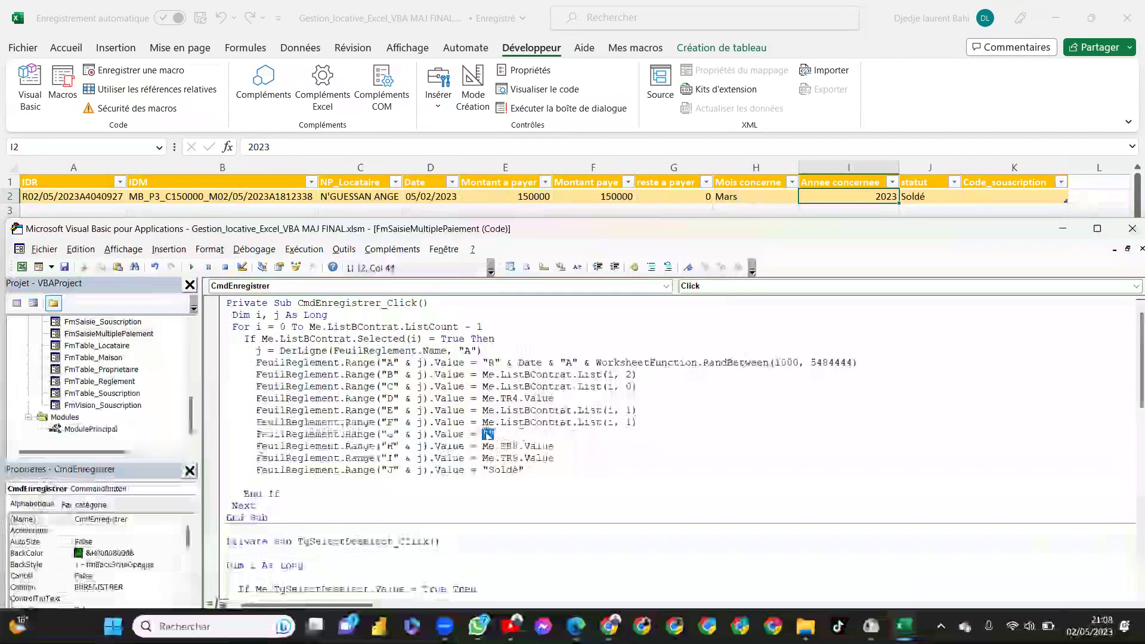
key(ctrl+v)
drag(636, 434, 483, 435)
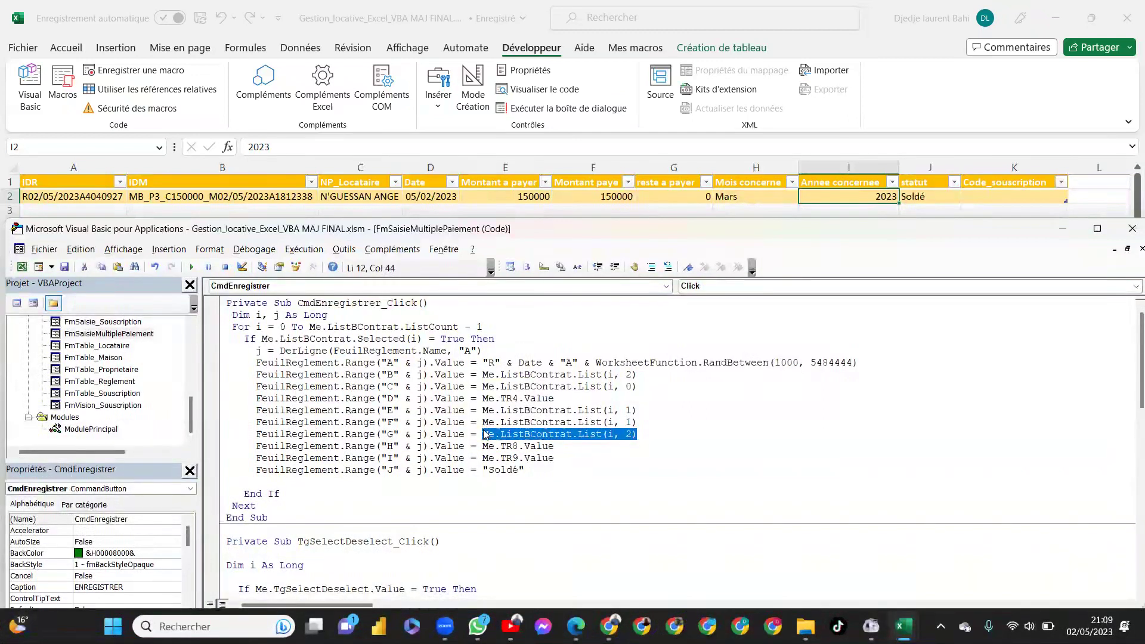
text(0)
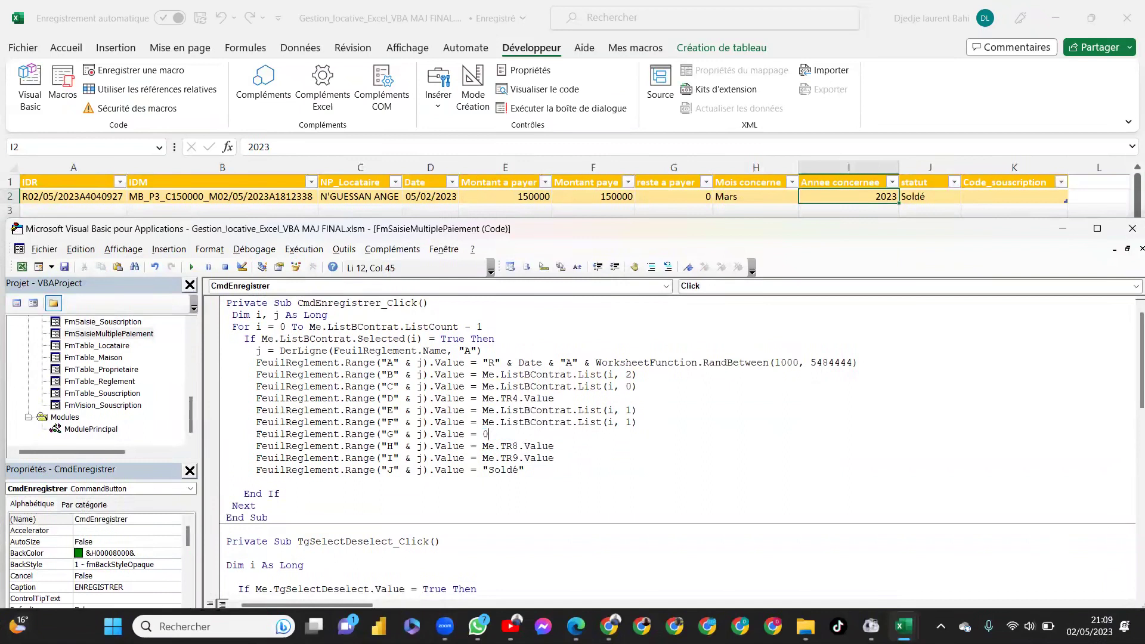
click(442, 304)
Insert If MsgBox("Souhaitez-vous enregistrer tous les paiements ?", vbQuestion + vbYesNo) = vbNo Then Exit Sub at the top
key(Return)
key(Return)
key(Return)
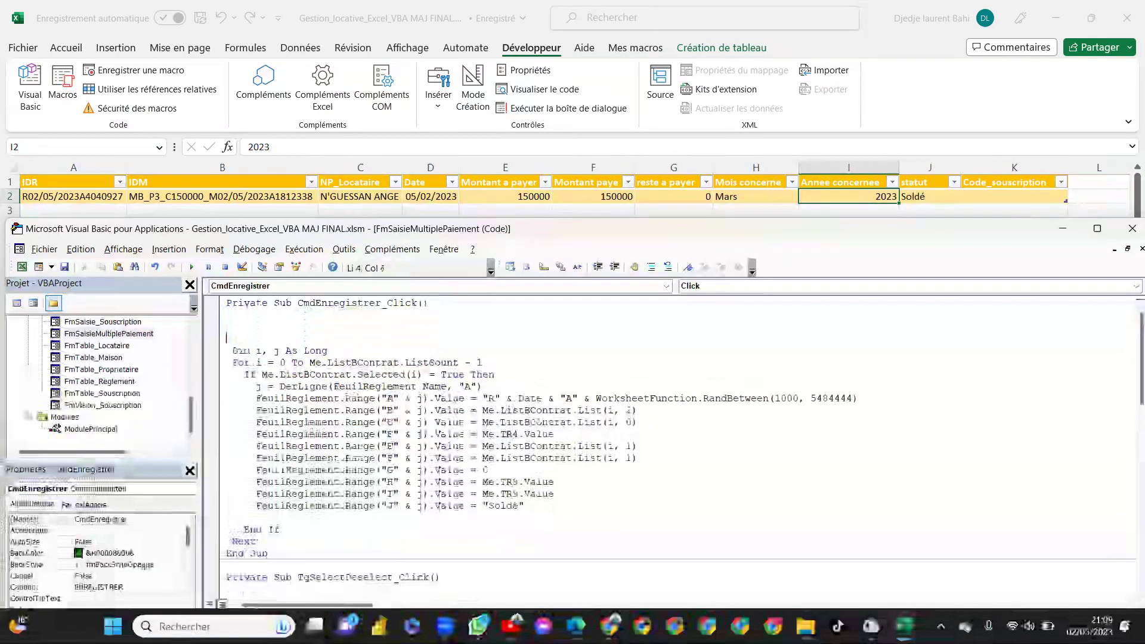
key(Return)
key(Up)
key(Up)
text(if msgbox("So)
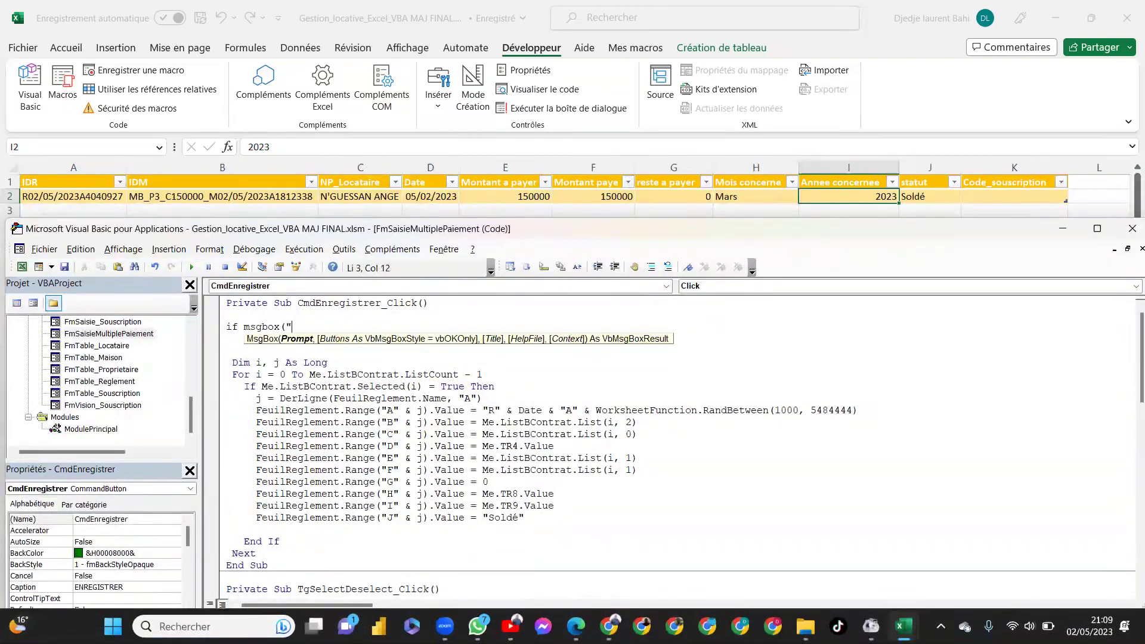
text(uhaite)
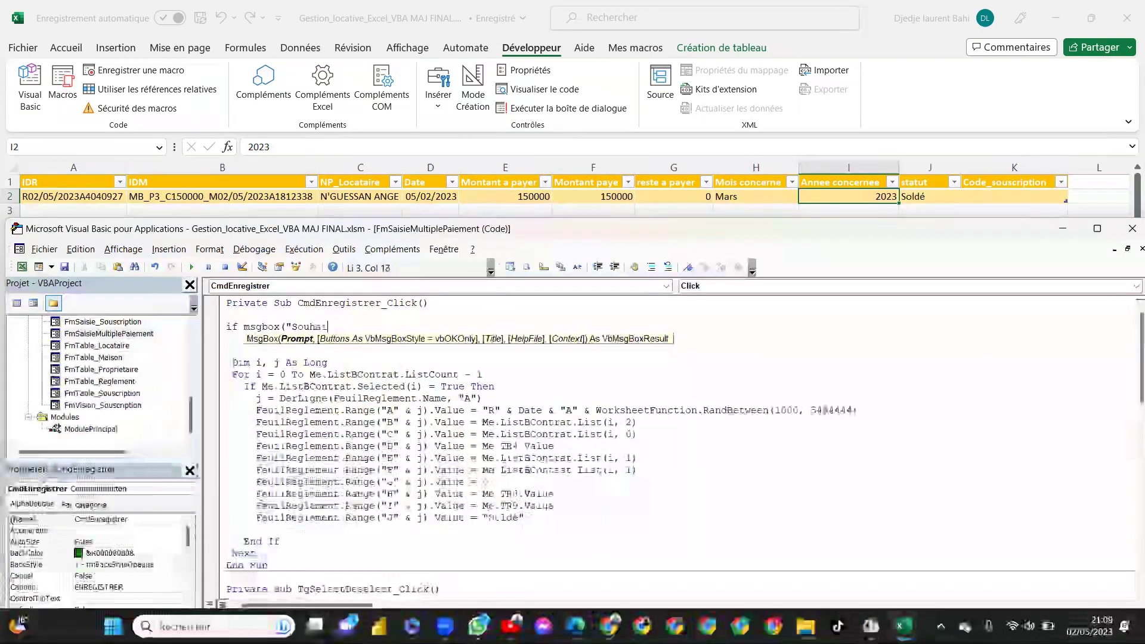
text(z-vous enregistrer tous les paiements ?",vbQuestion )
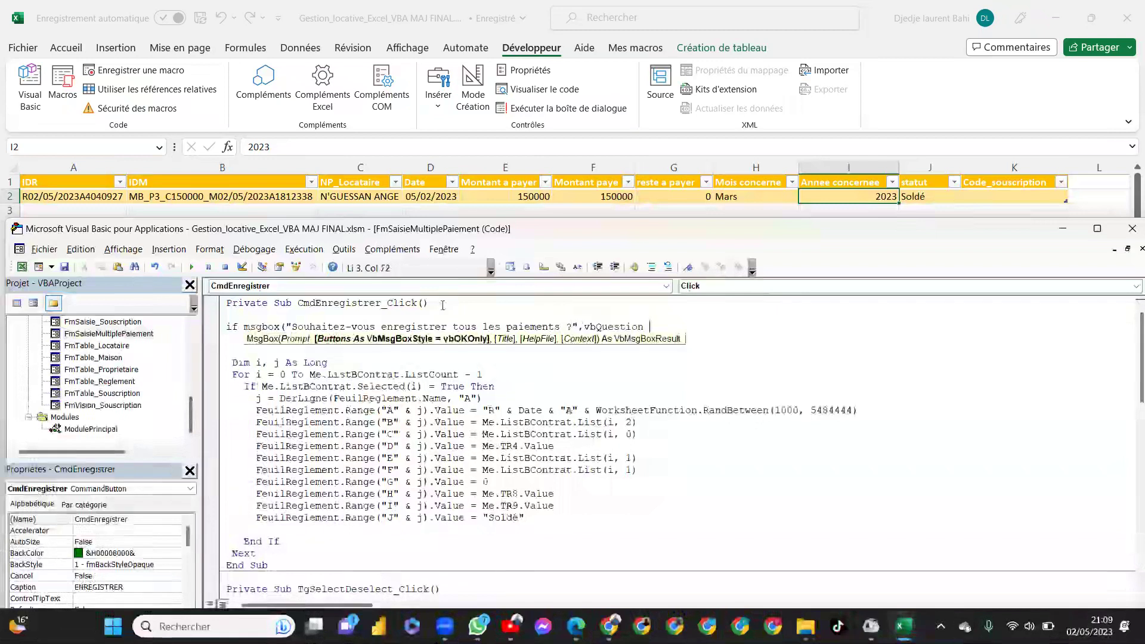
text(+vb)
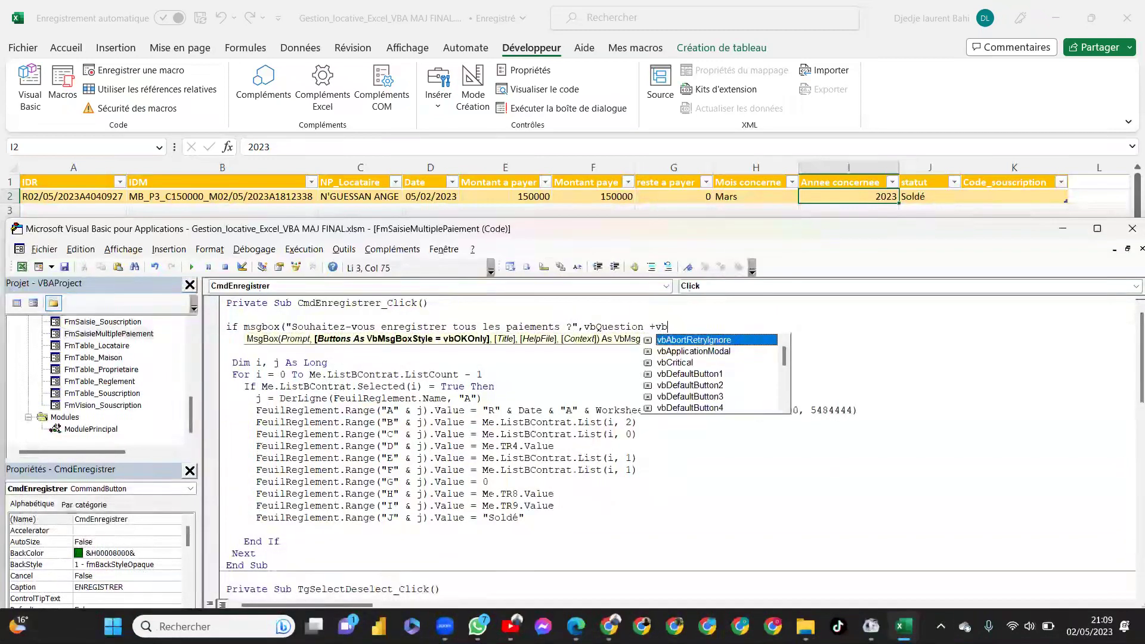
text(YesNo )
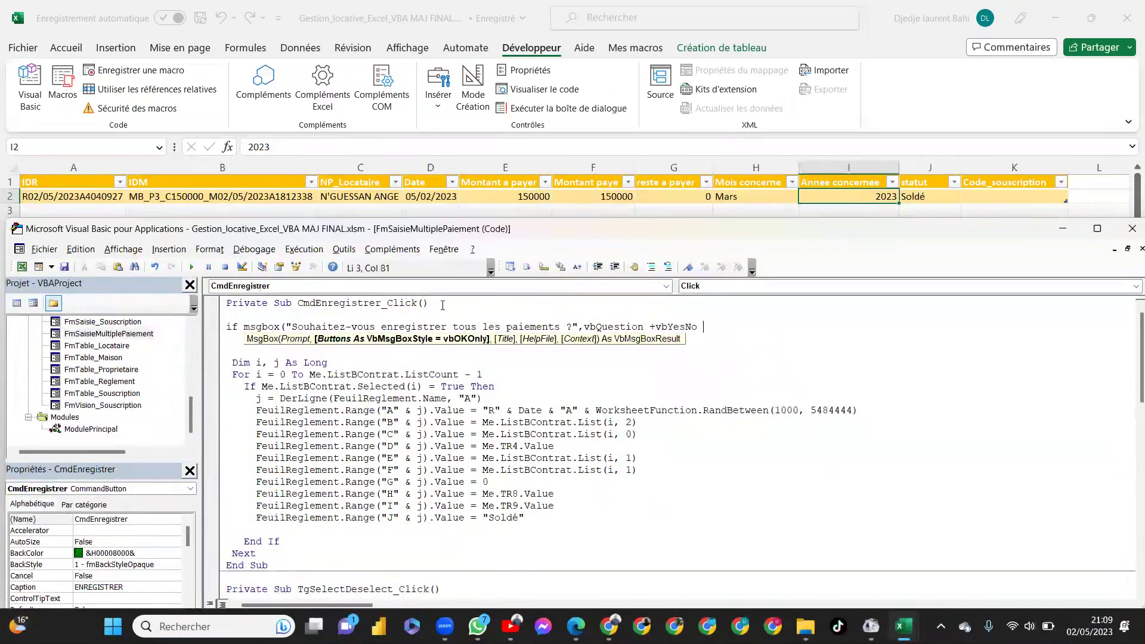
text()=)
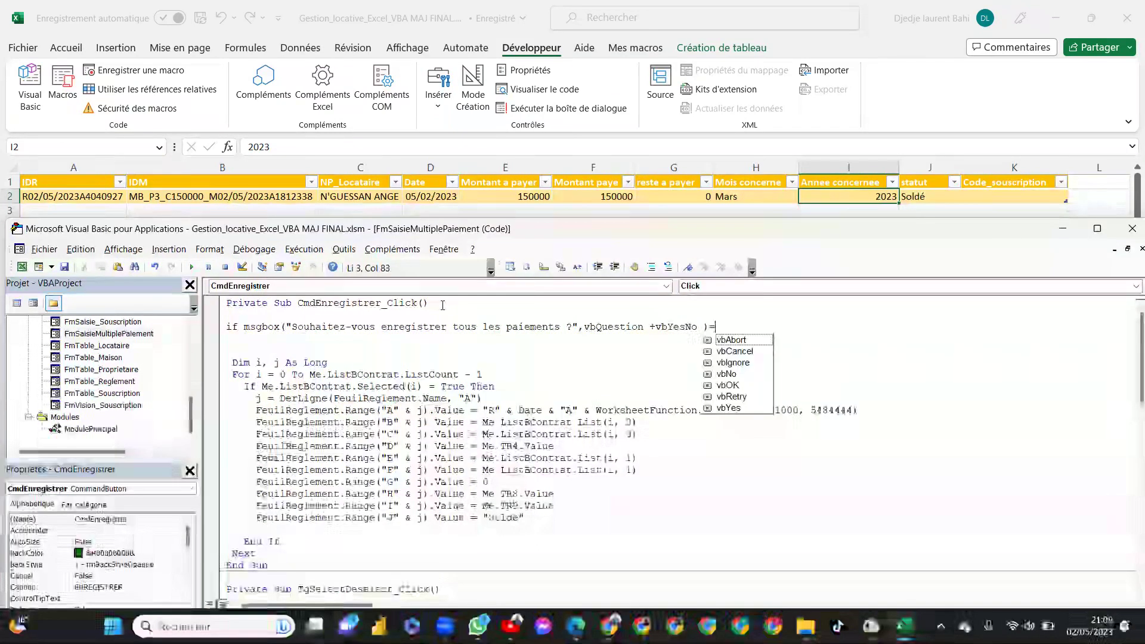
text(vbYes)
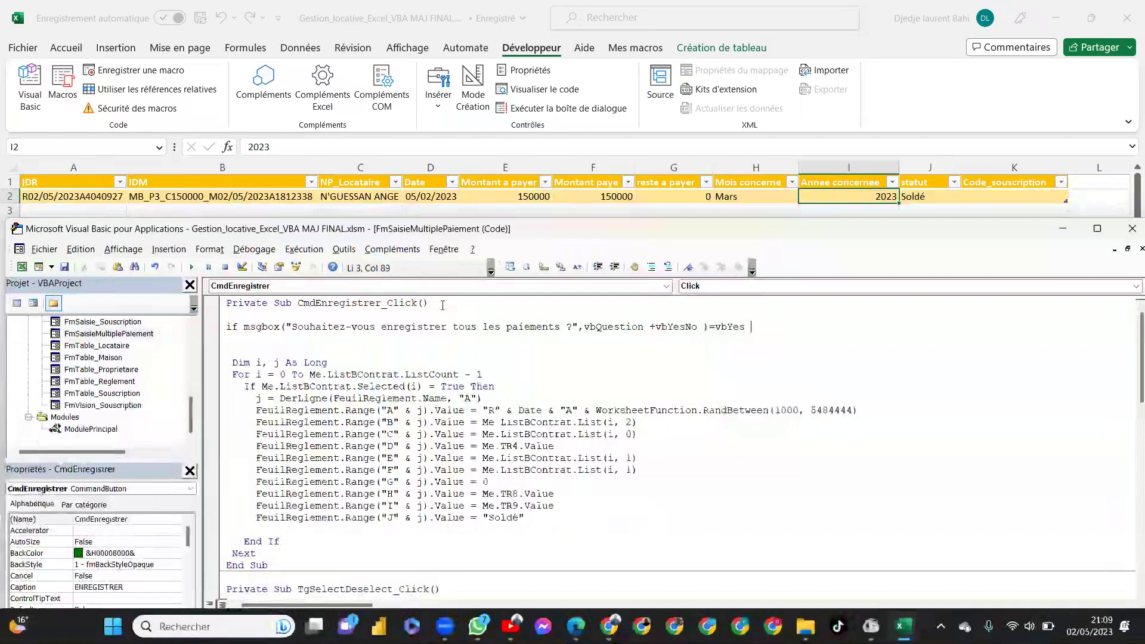
key(BackSpace)
key(BackSpace)
key(BackSpace)
text(no t)
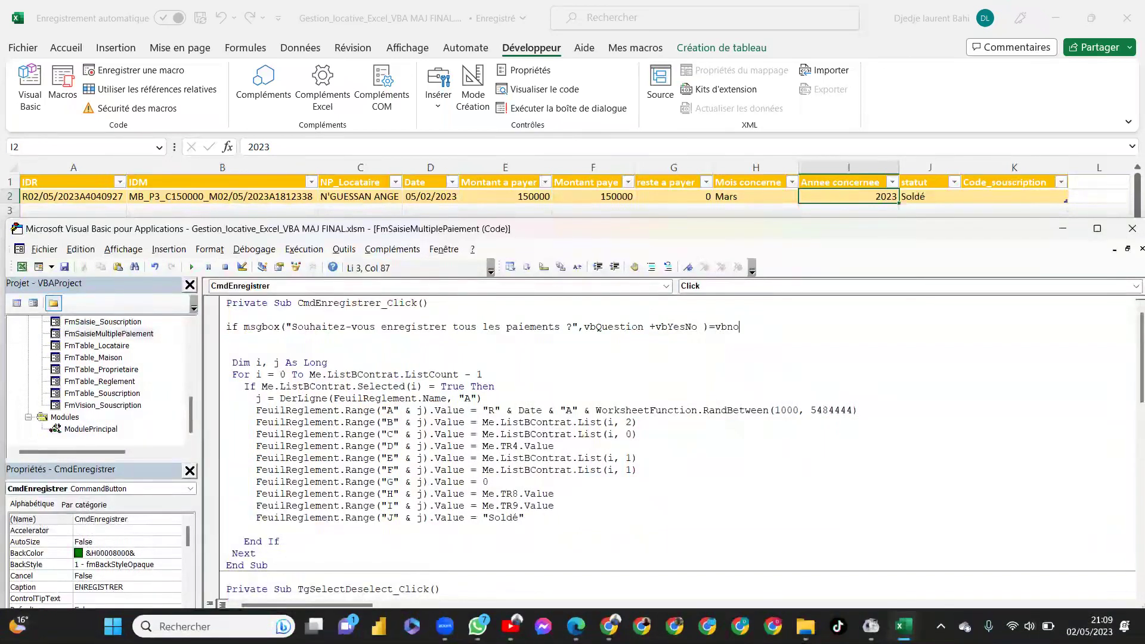
text(hen)
text( exit sub)
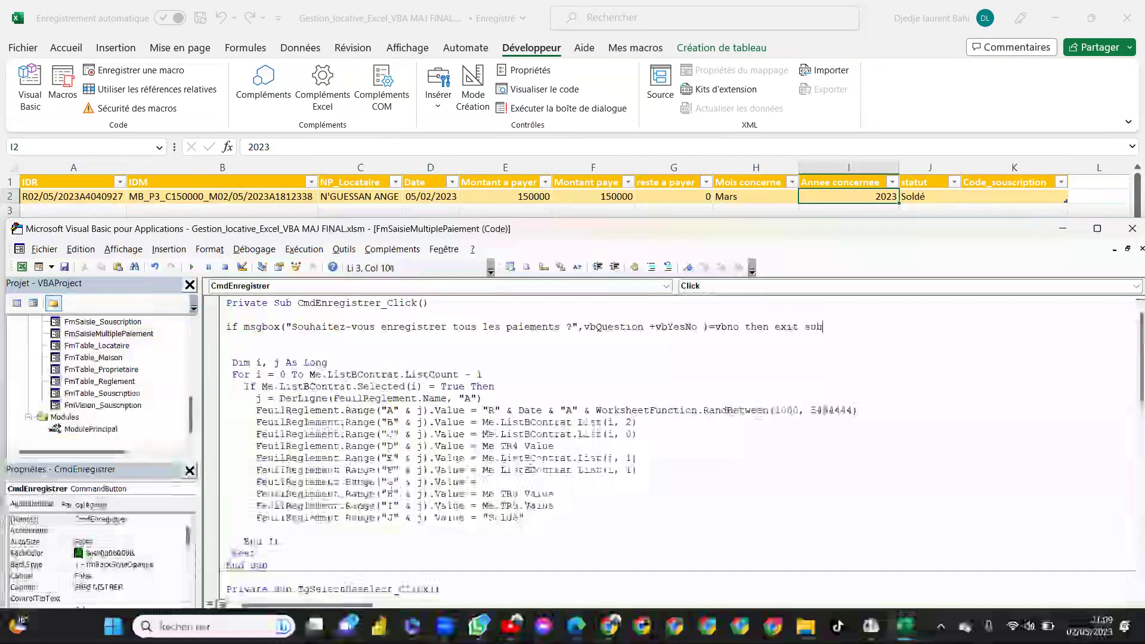
click(786, 460)
Add If/ElseIf checks for empty Me.TR4, Me.TR8.Value and Me.TR9.Value, followed by Else, above the save code
click(447, 305)
key(Return)
key(Return)
key(Return)
text(if me.)
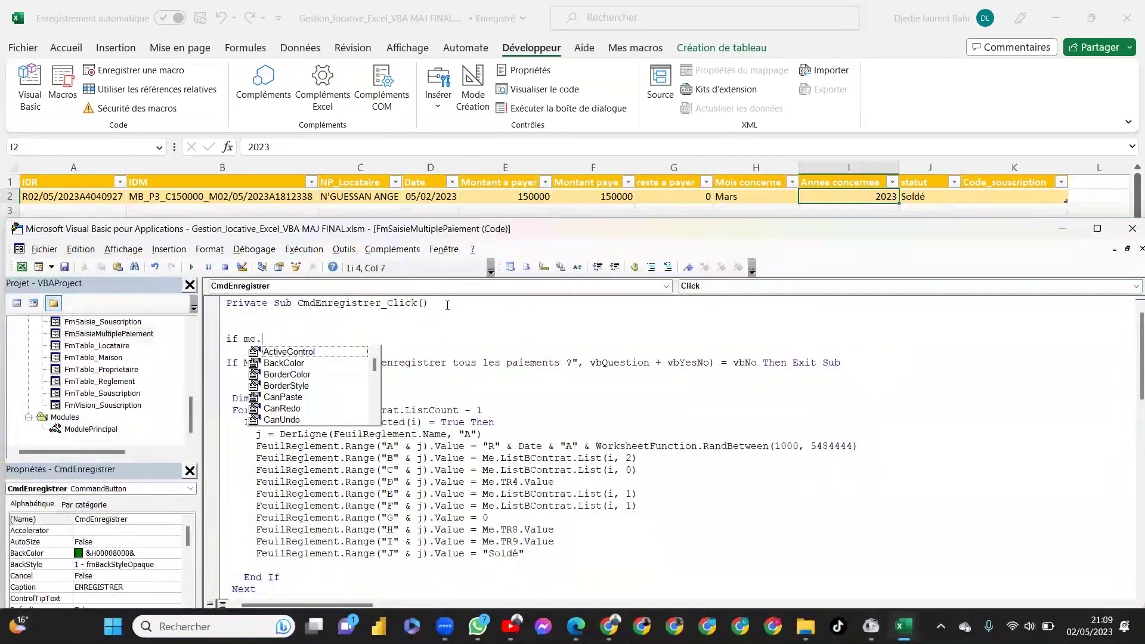
text(t)
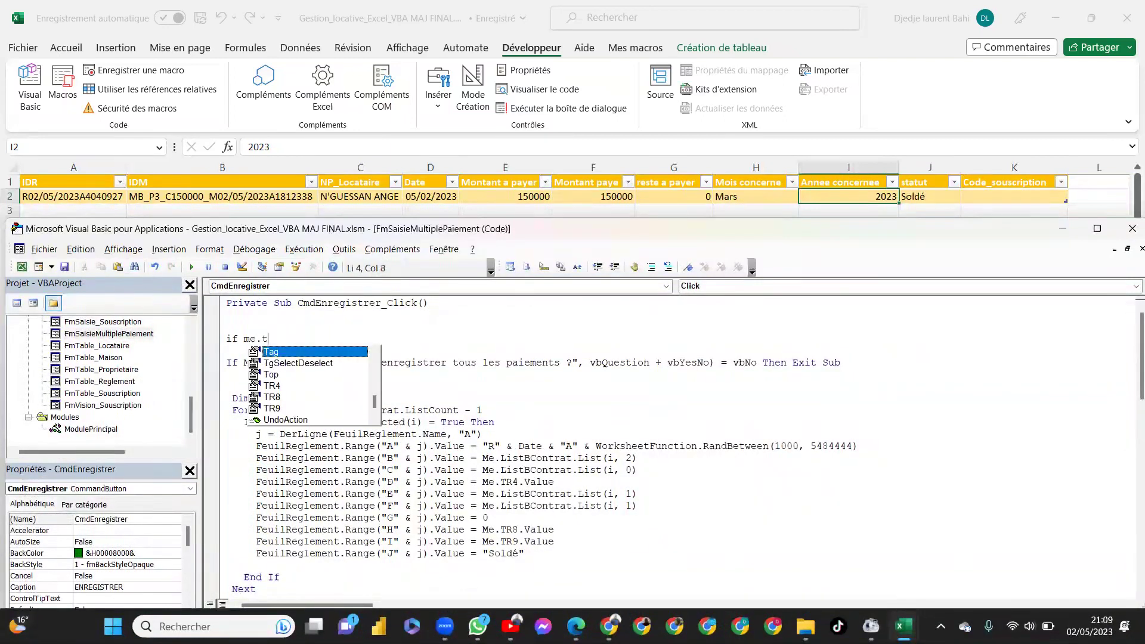
double_click(280, 385)
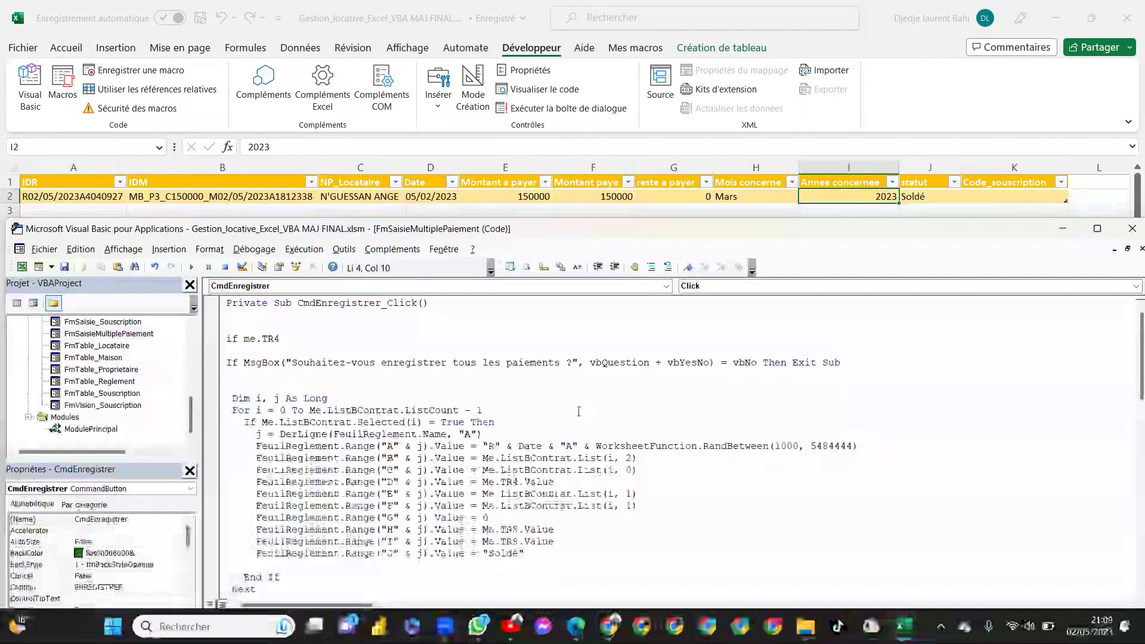
text(="" then)
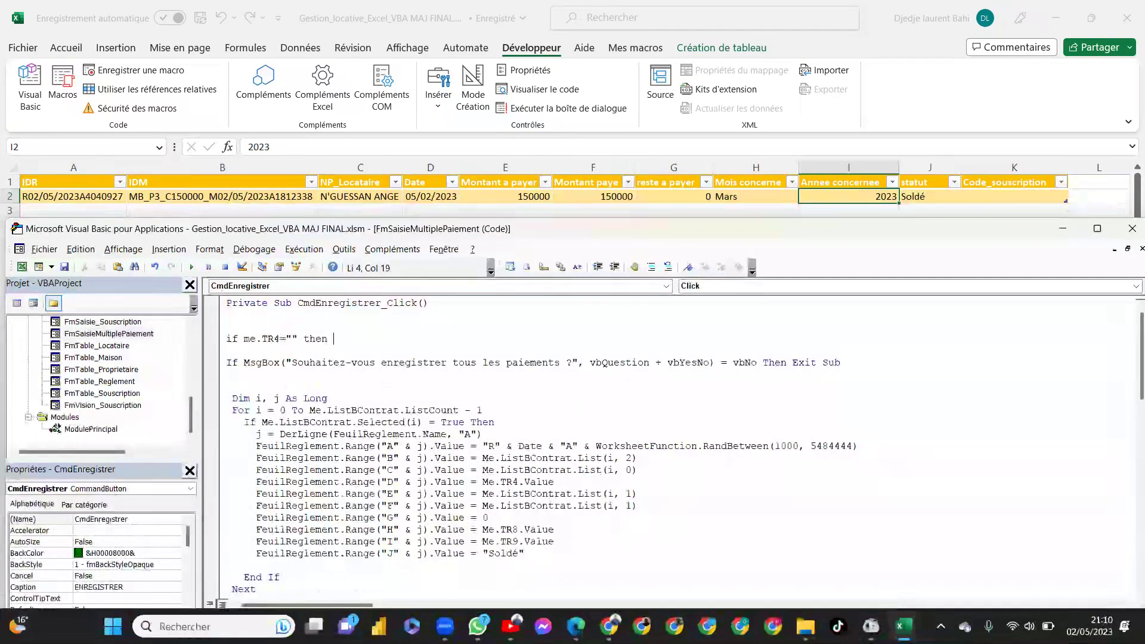
key(Return)
text(elseif)
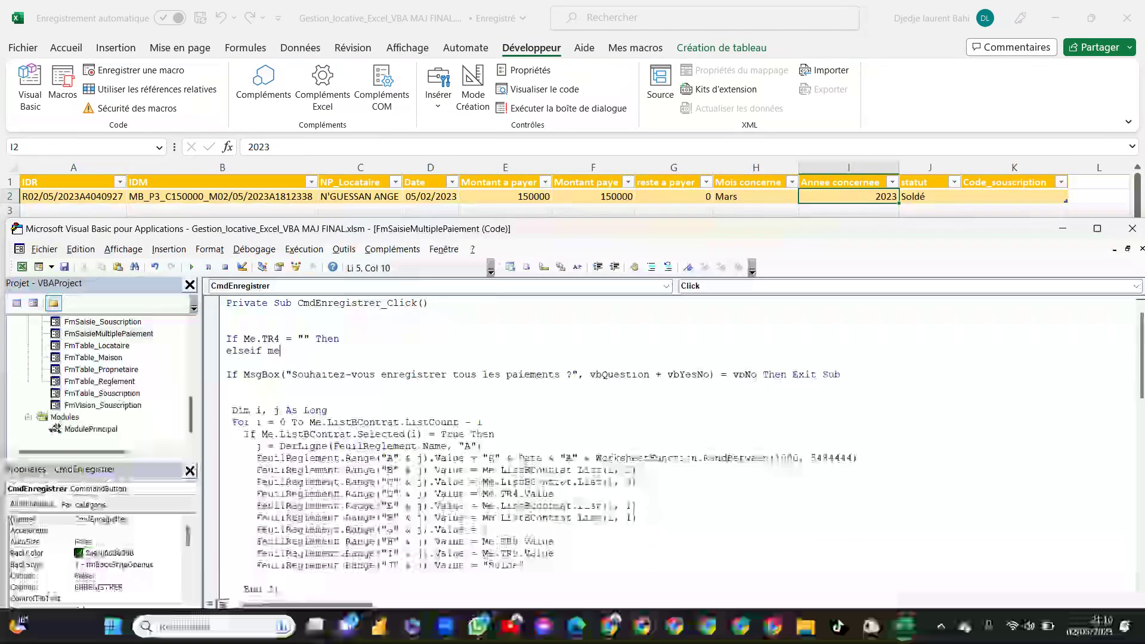
text(me.)
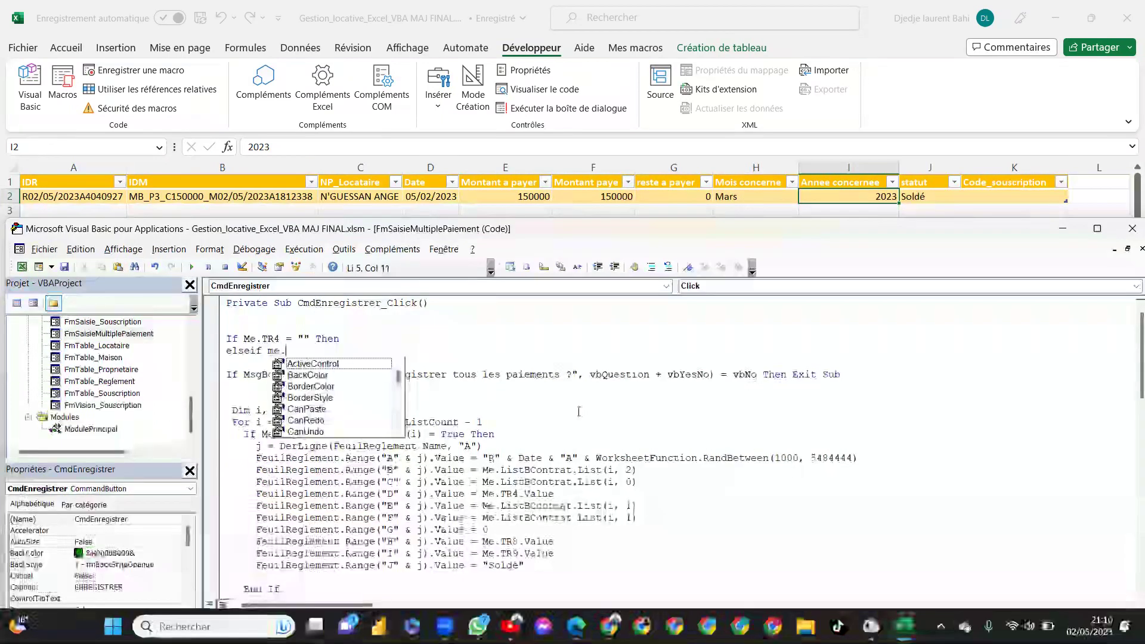
text(tr)
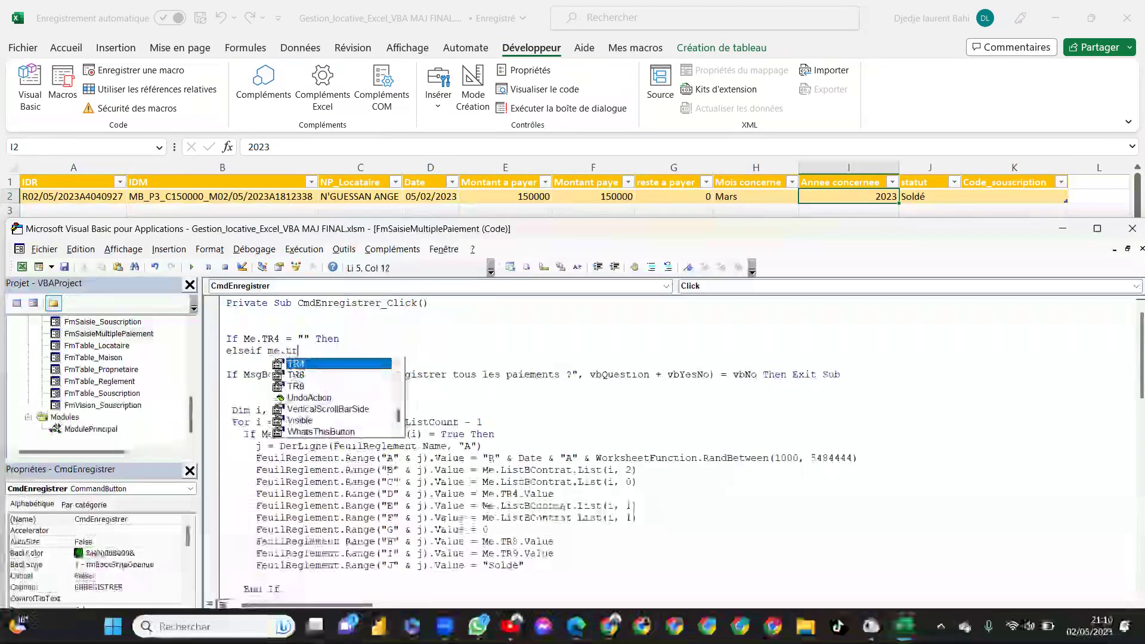
key(Down)
key(Tab)
text(.v )
text("" t)
key(Return)
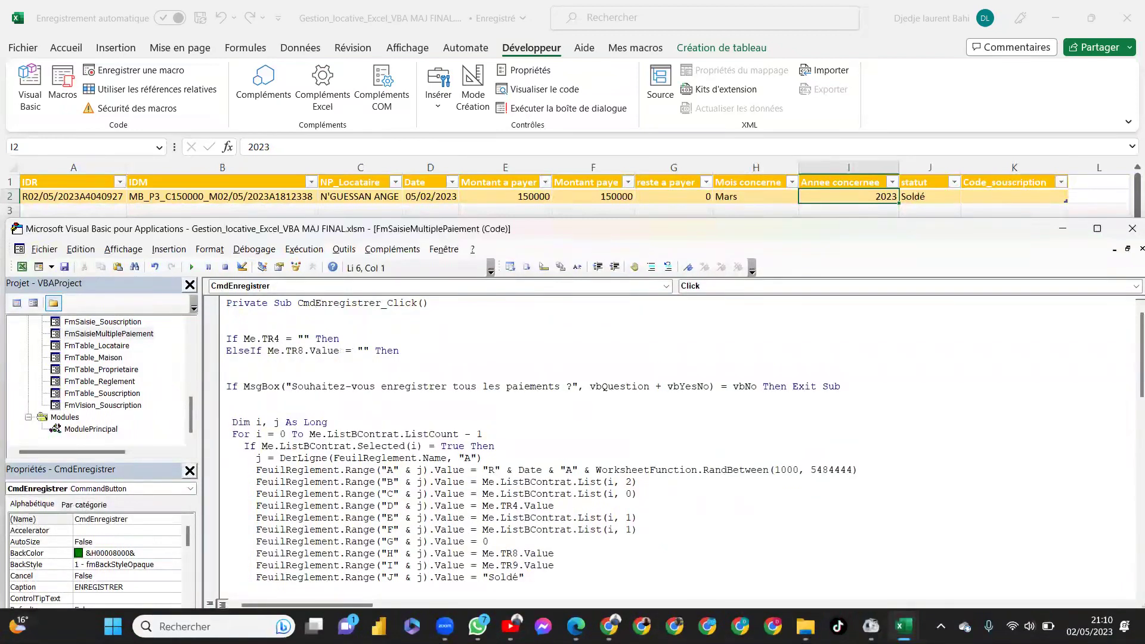
text(me.tr9)
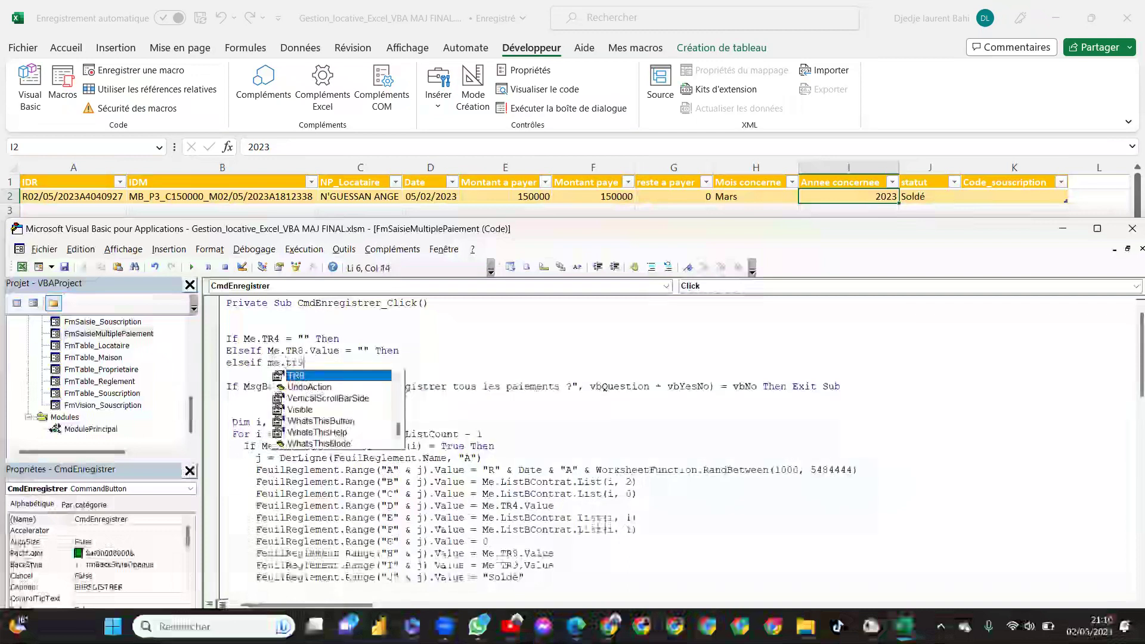
text(.Value )
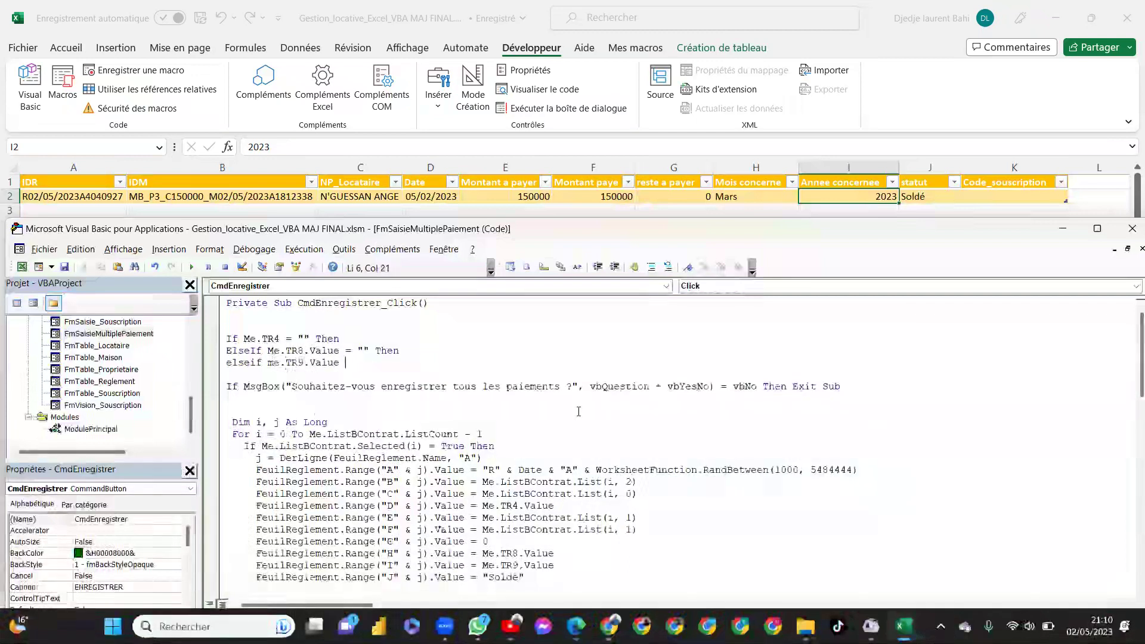
text(="" the)
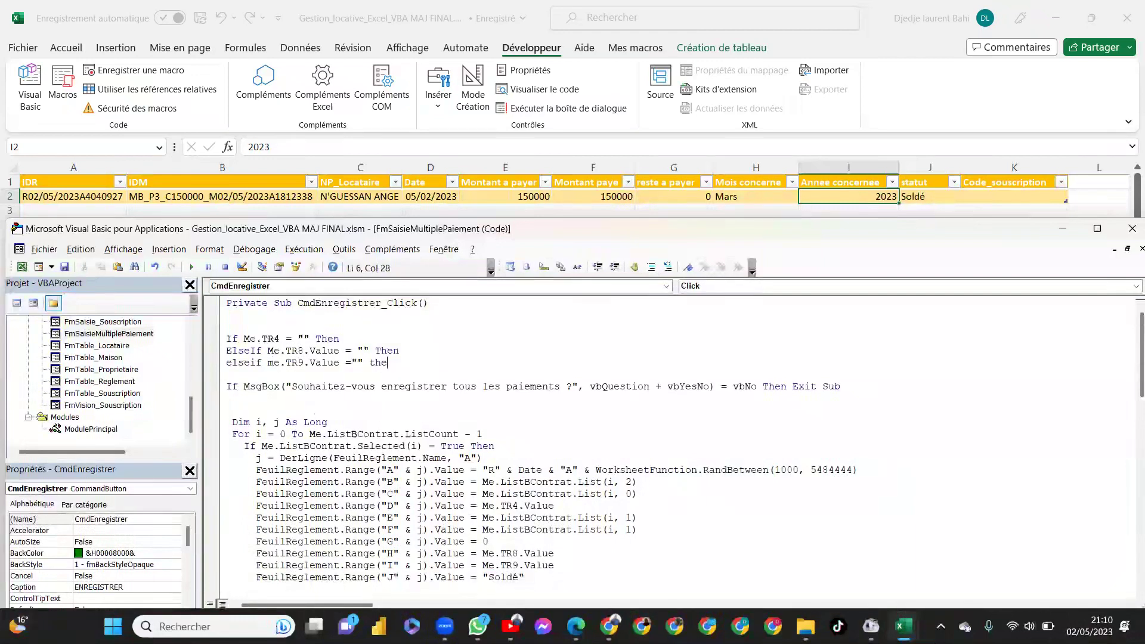
key(Return)
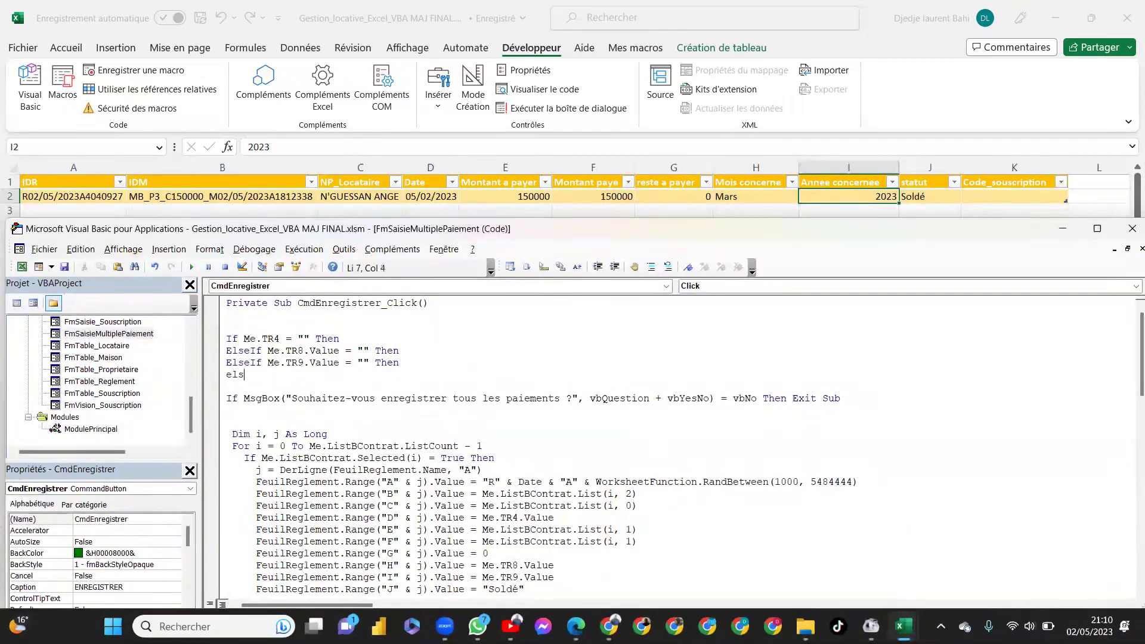
text(e)
key(Return)
Close the block with End If after the payment loop and indent the loop and confirmation line
scroll(449, 465, down, 4)
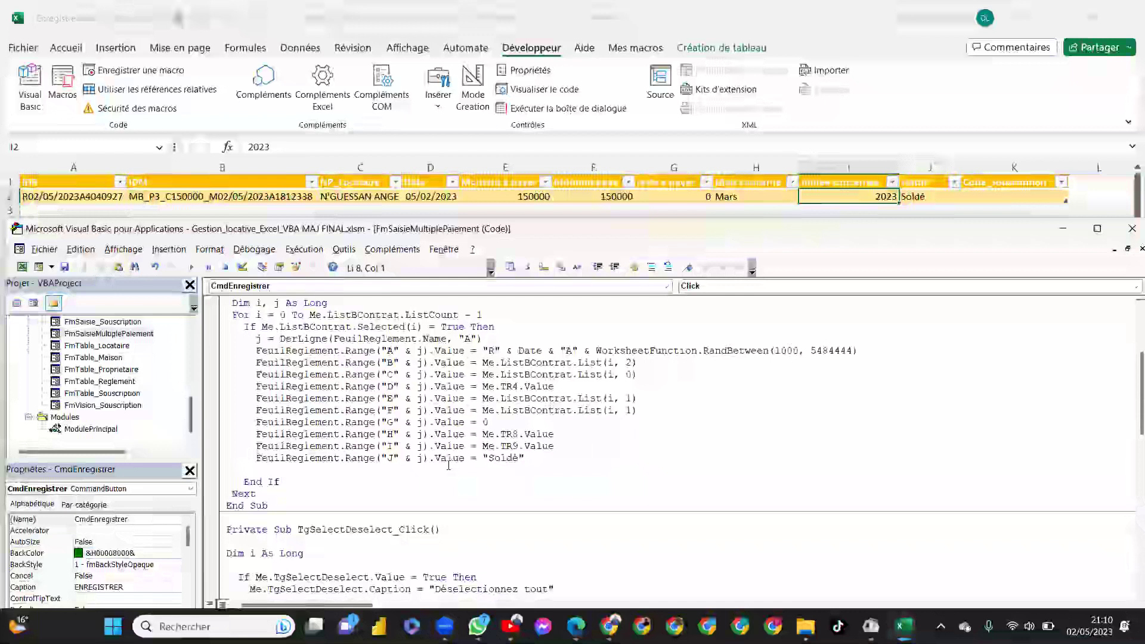
click(278, 495)
key(Return)
text(end )
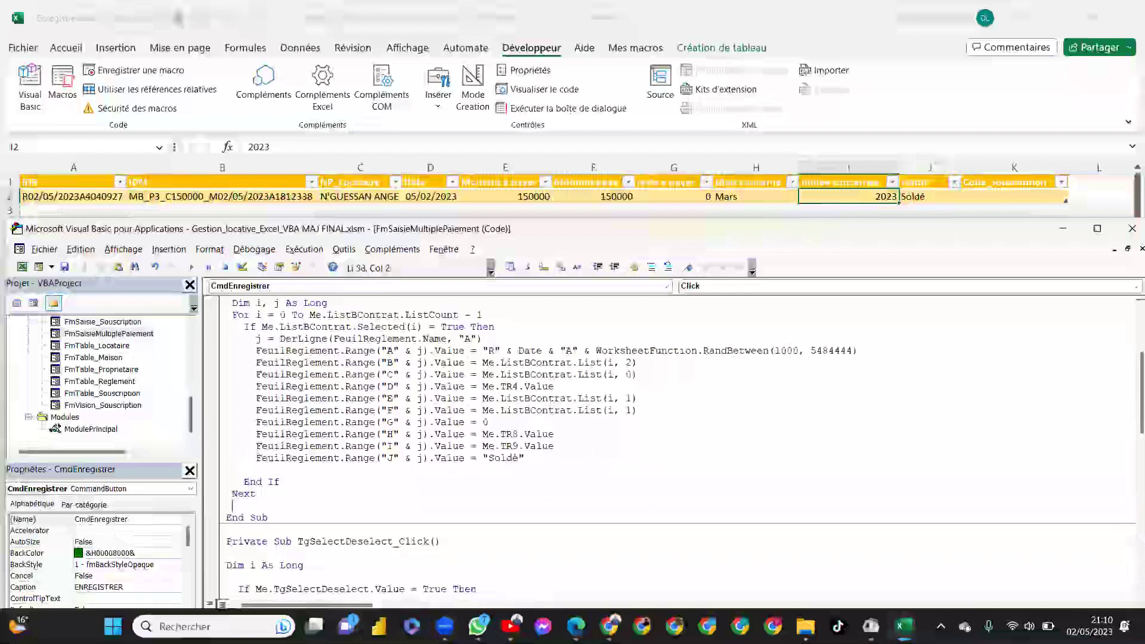
text(if)
key(Return)
scroll(300, 515, up, 1)
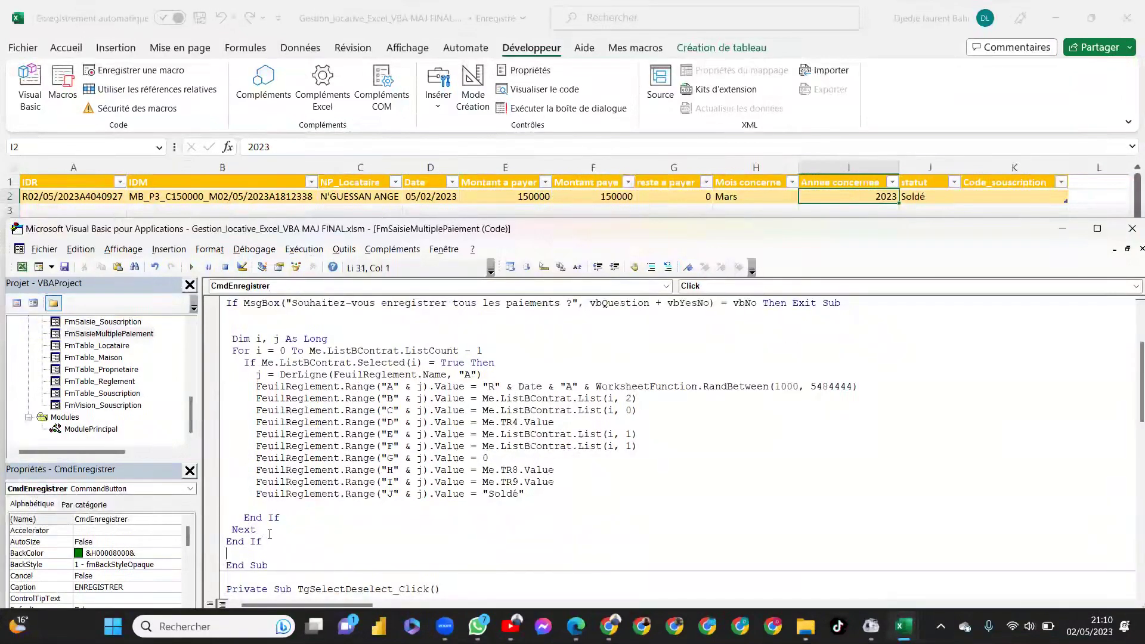
drag(269, 534, 228, 347)
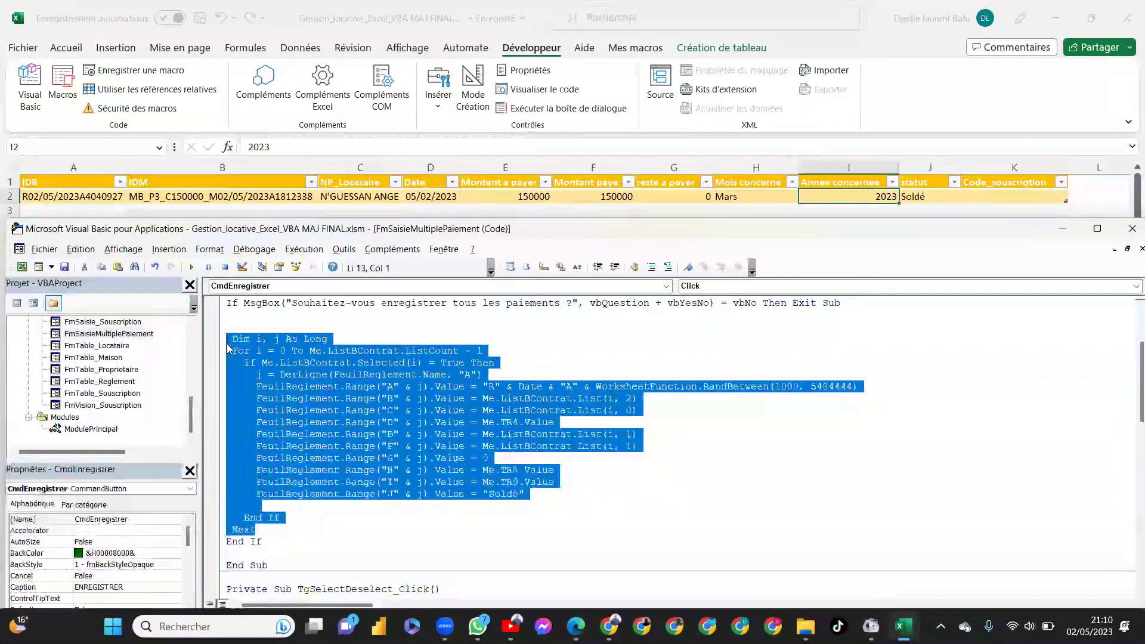
key(Tab)
click(227, 306)
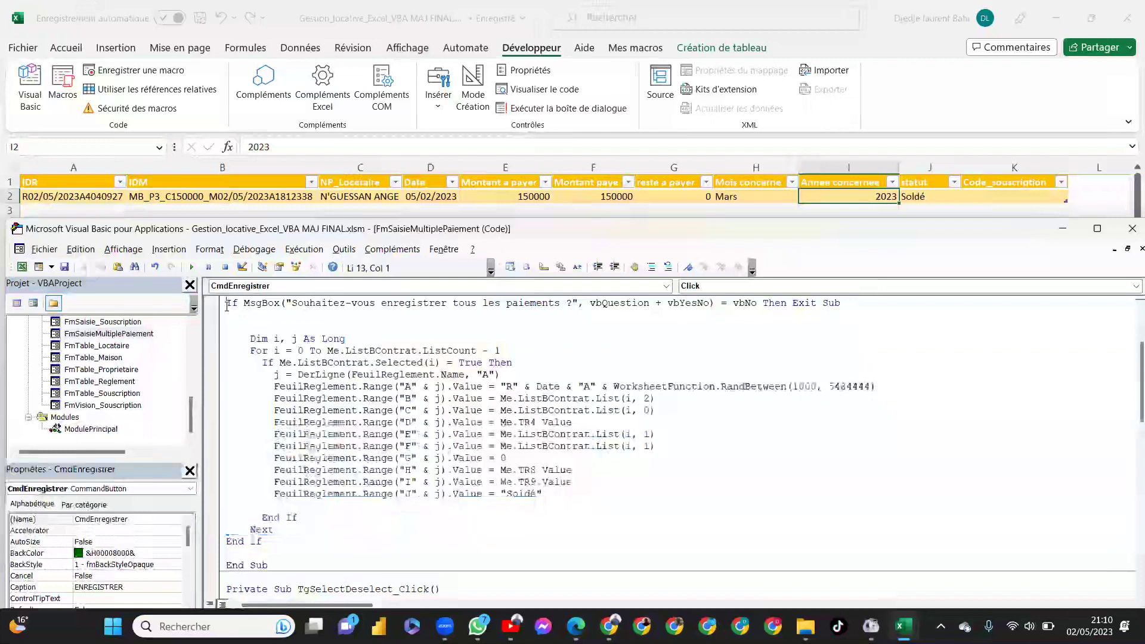
key(Tab)
scroll(347, 334, up, 3)
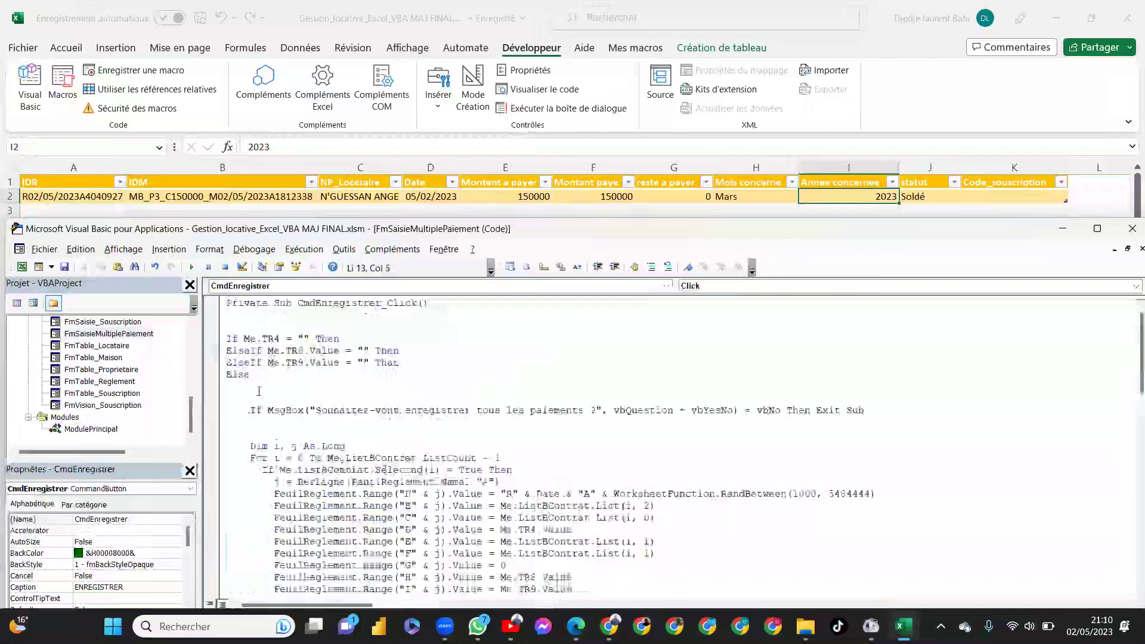
click(347, 337)
Add a vbCritical MsgBox under the TR4 check asking for the date JJ/MM/AAAA
key(Return)
text(msgbo)
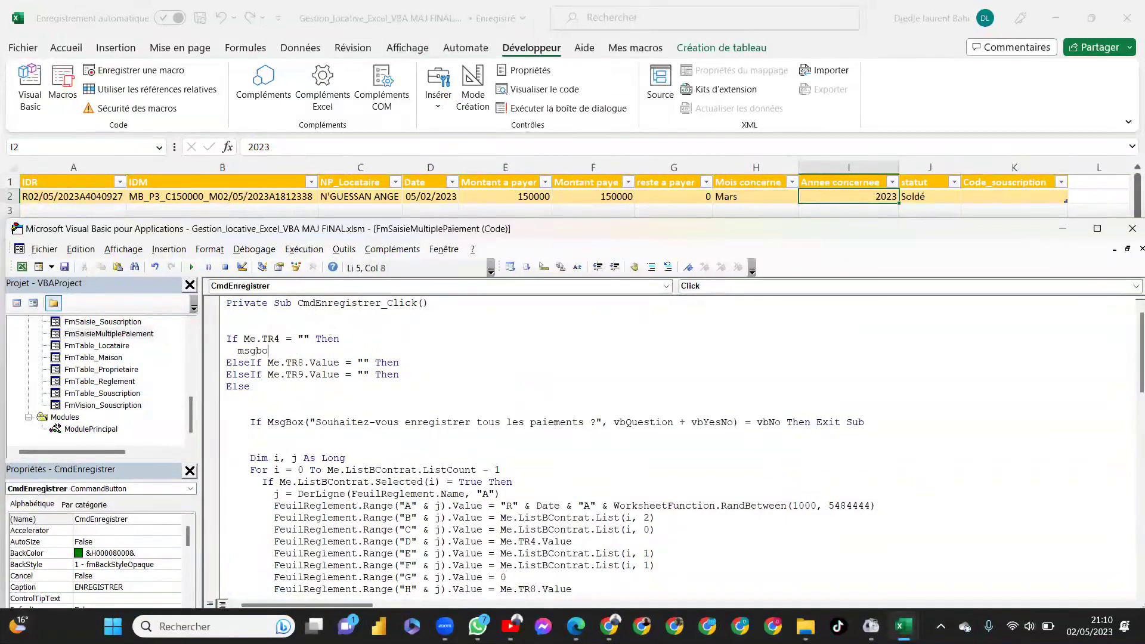
text(x "Veui)
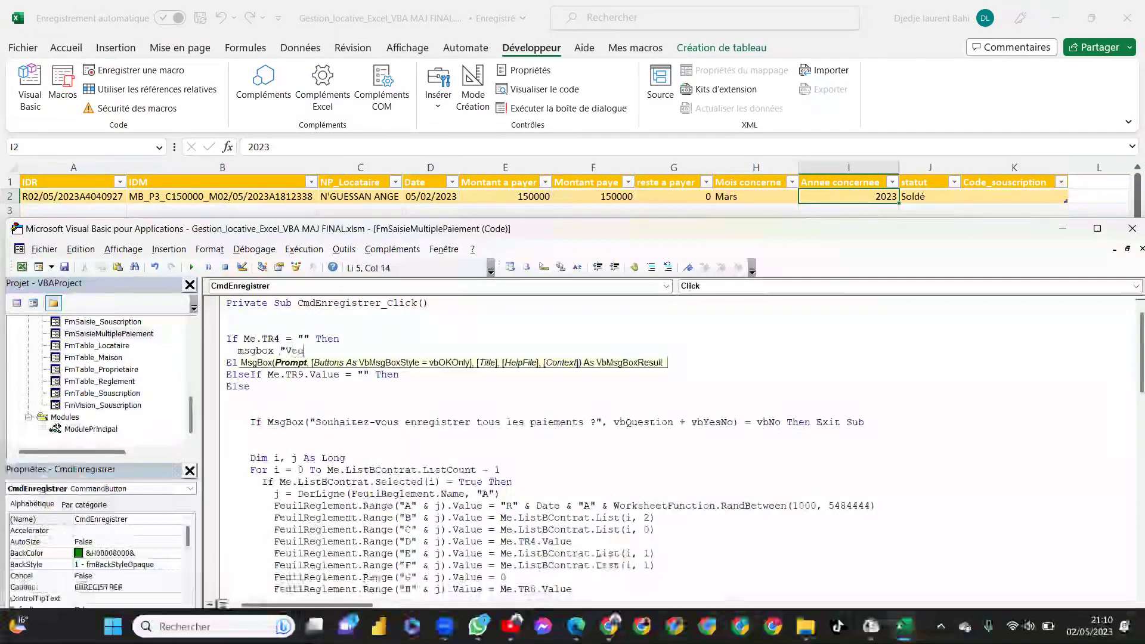
text(llez saisir la date AA)
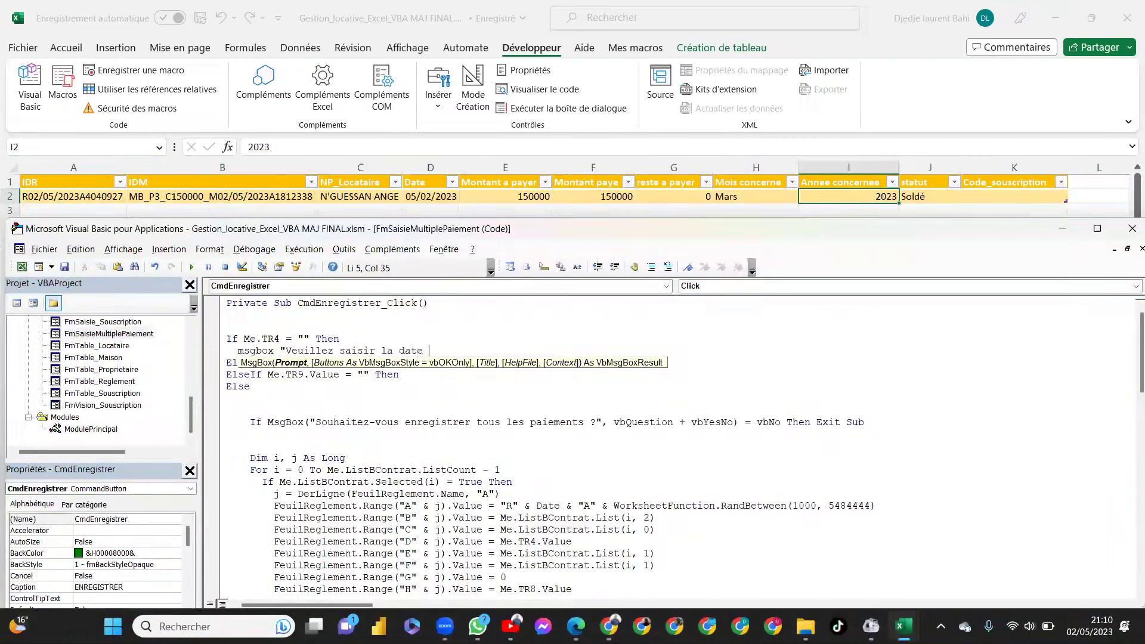
text(/)
key(BackSpace)
key(BackSpace)
key(BackSpace)
key(BackSpace)
key(BackSpace)
text(MM/)
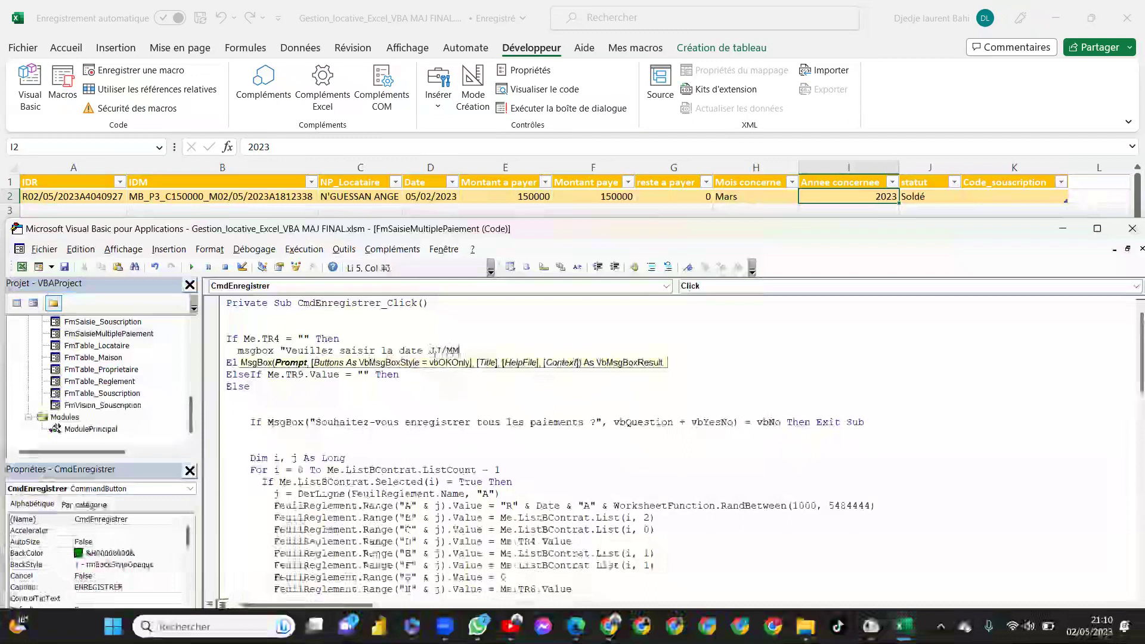
text(AAAA")
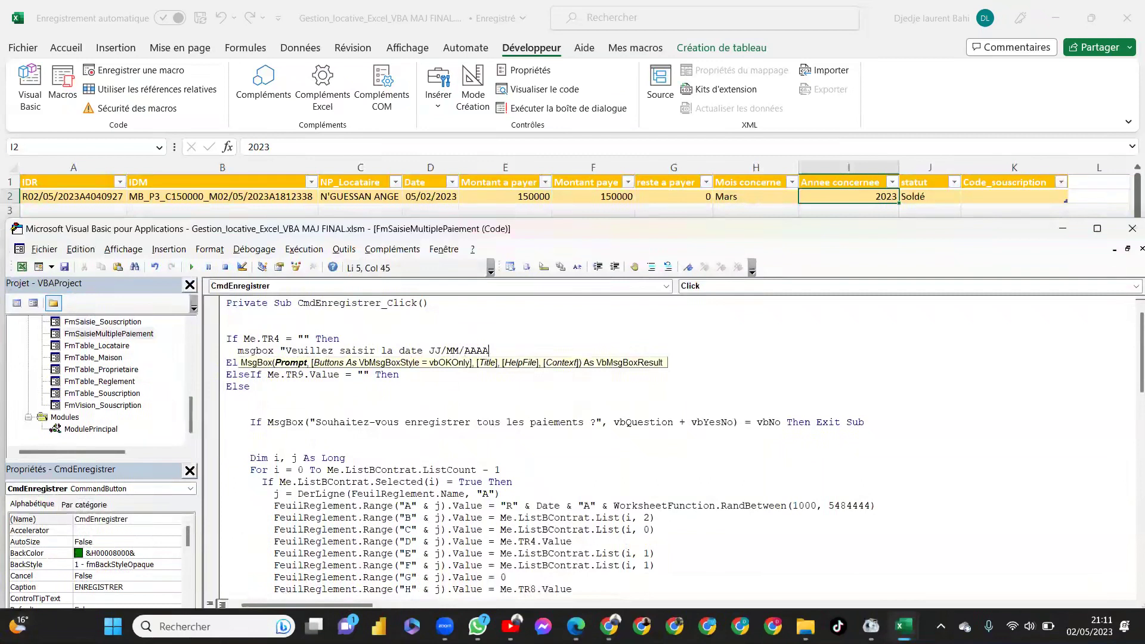
text(,)
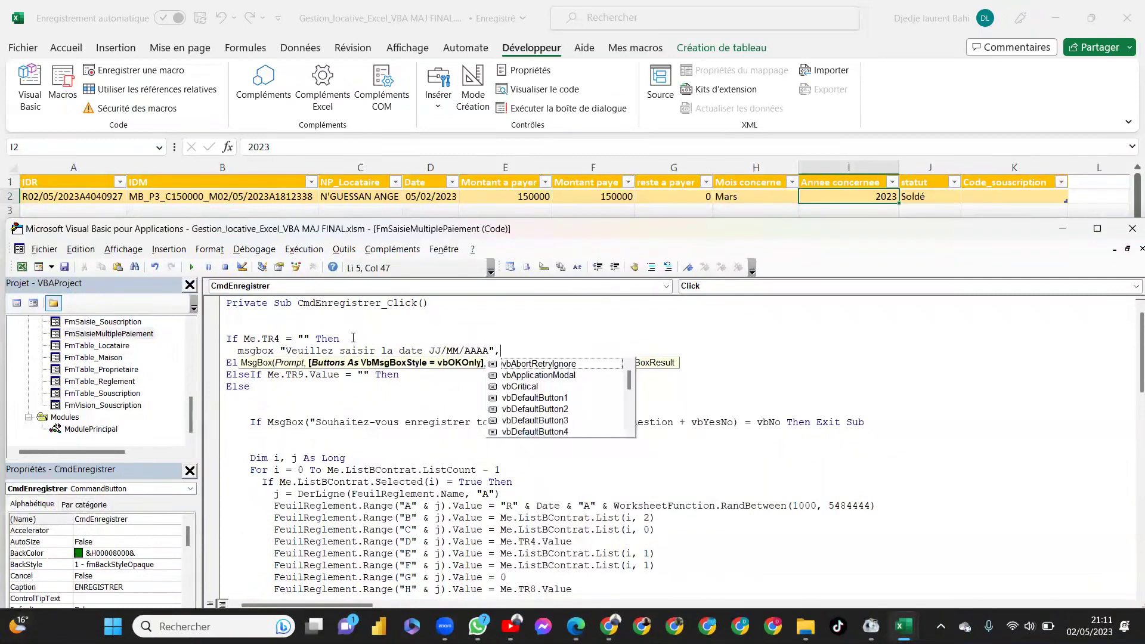
text(vbCritical)
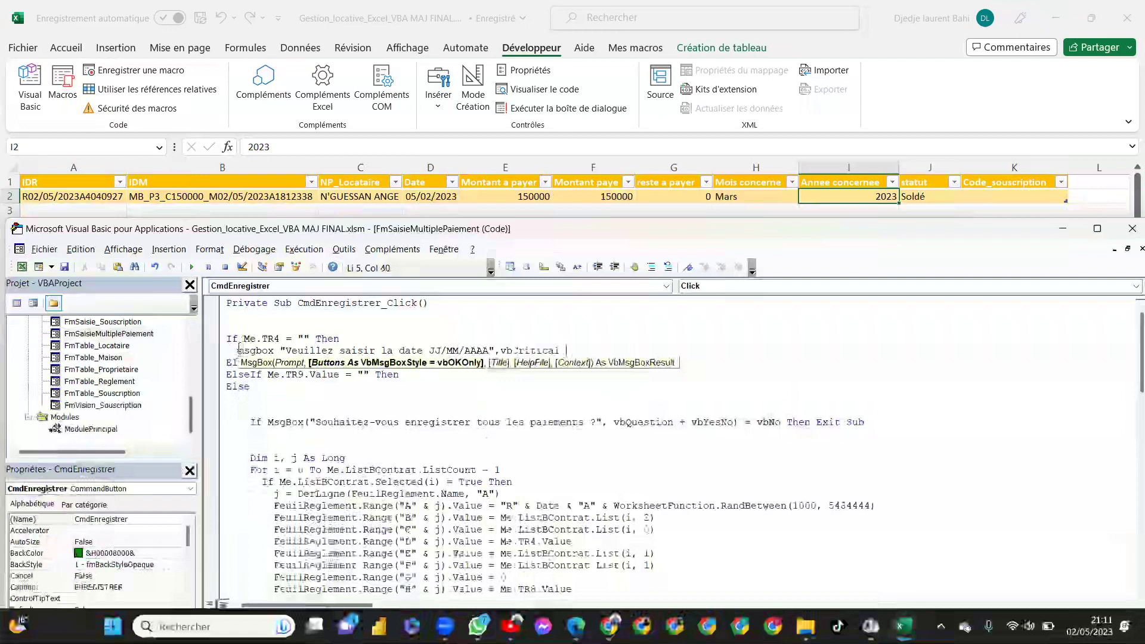
click(276, 332)
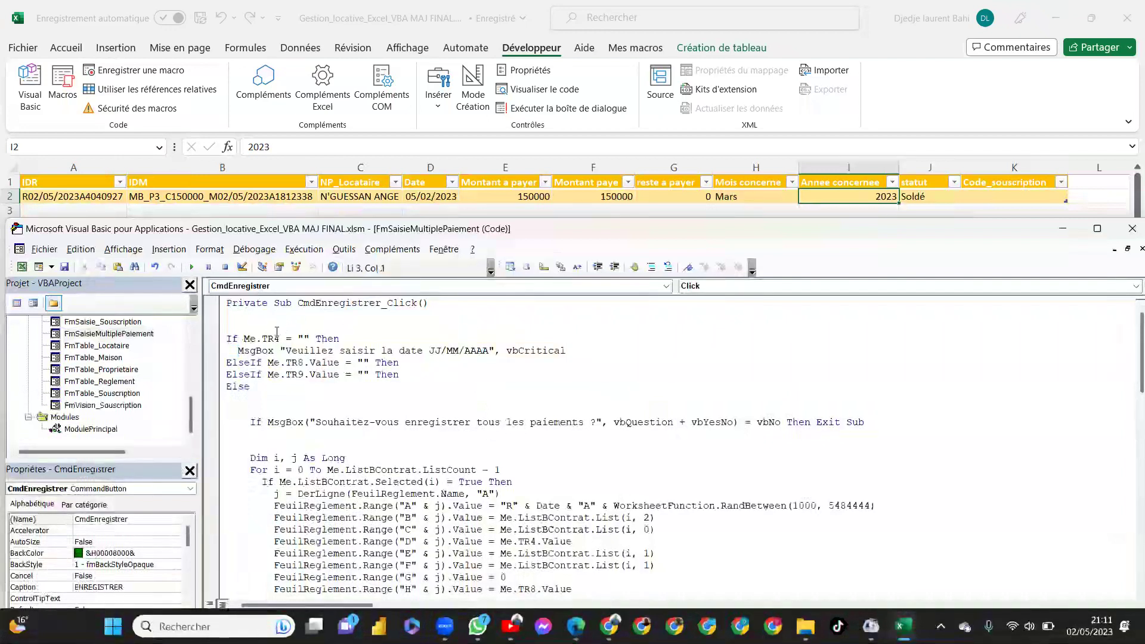
click(279, 338)
text(.va)
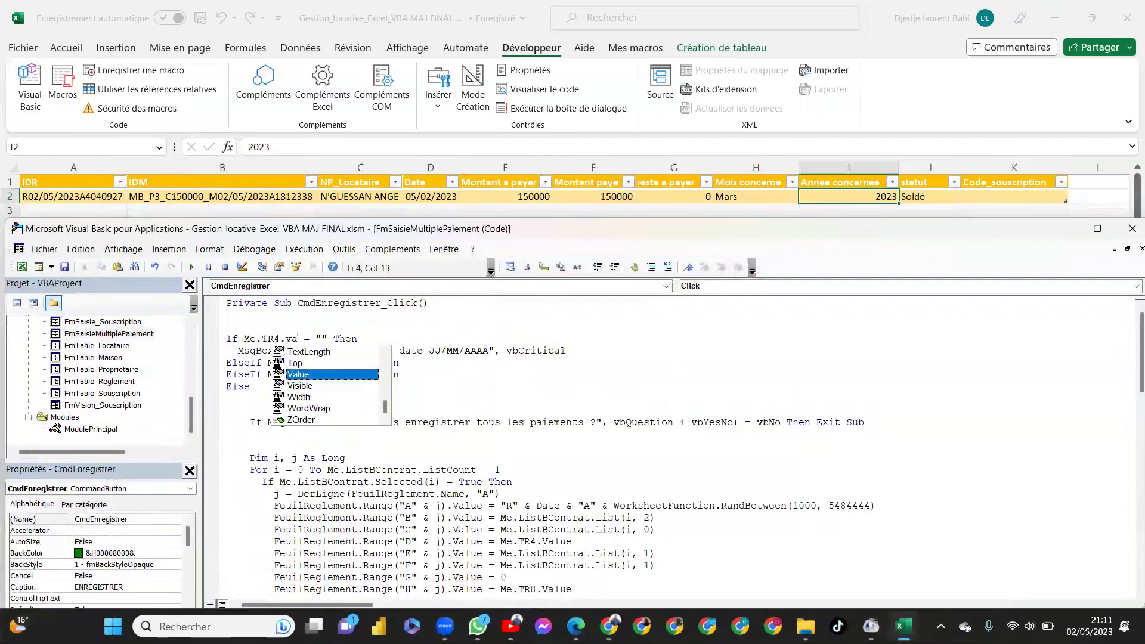
Copy the date warning line under the month (TR8) and year (TR9) checks
click(574, 349)
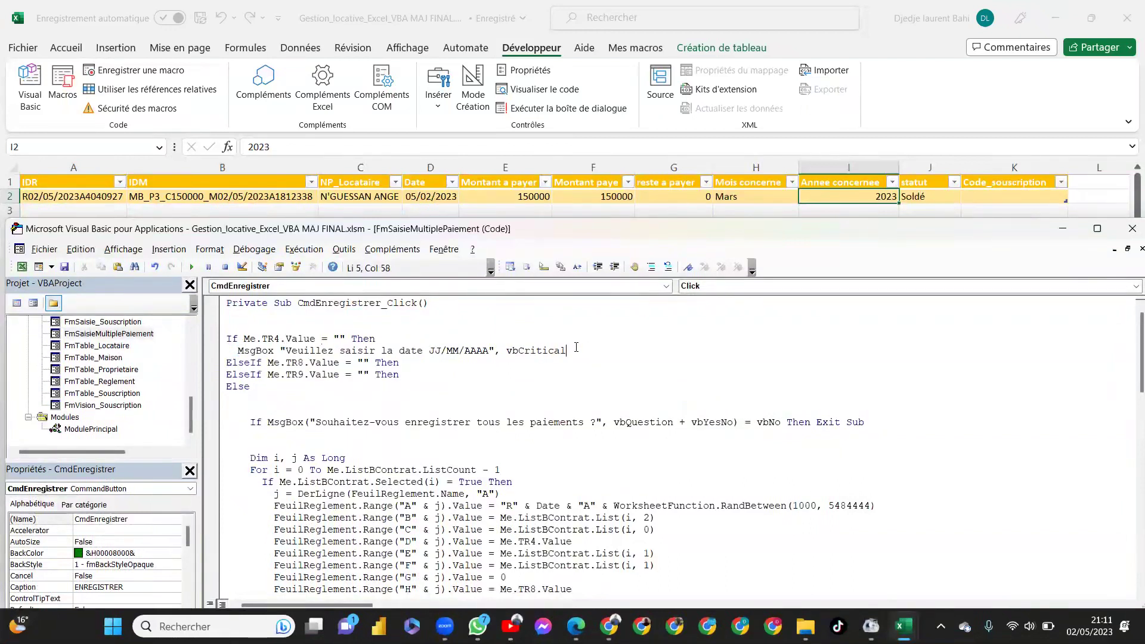
key(Return)
click(435, 374)
key(Return)
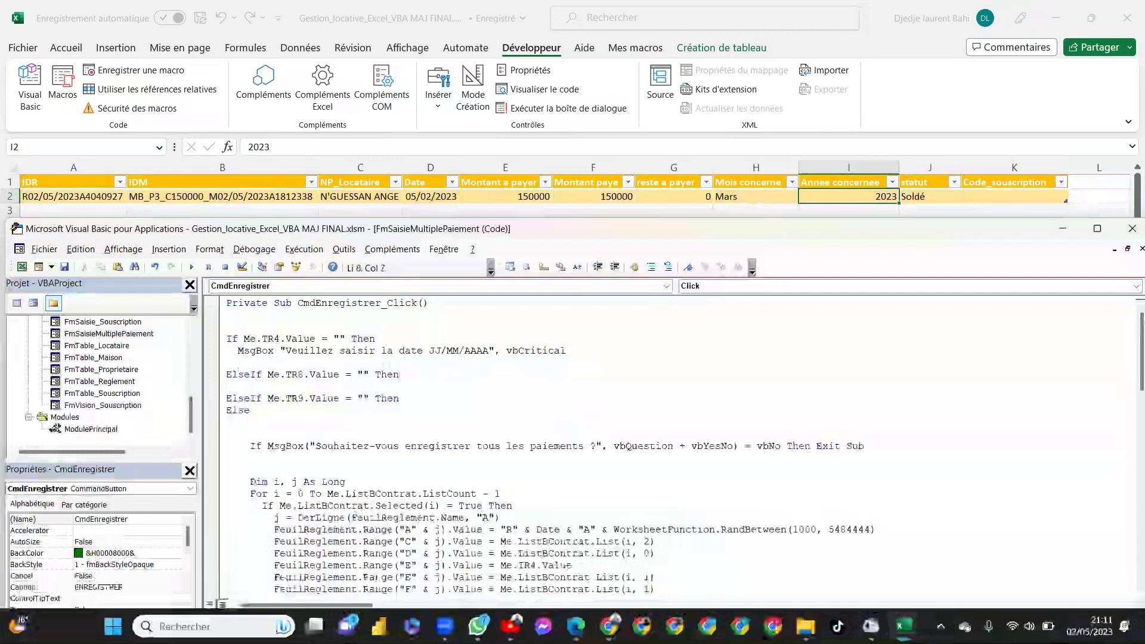
key(ctrl+v)
key(Return)
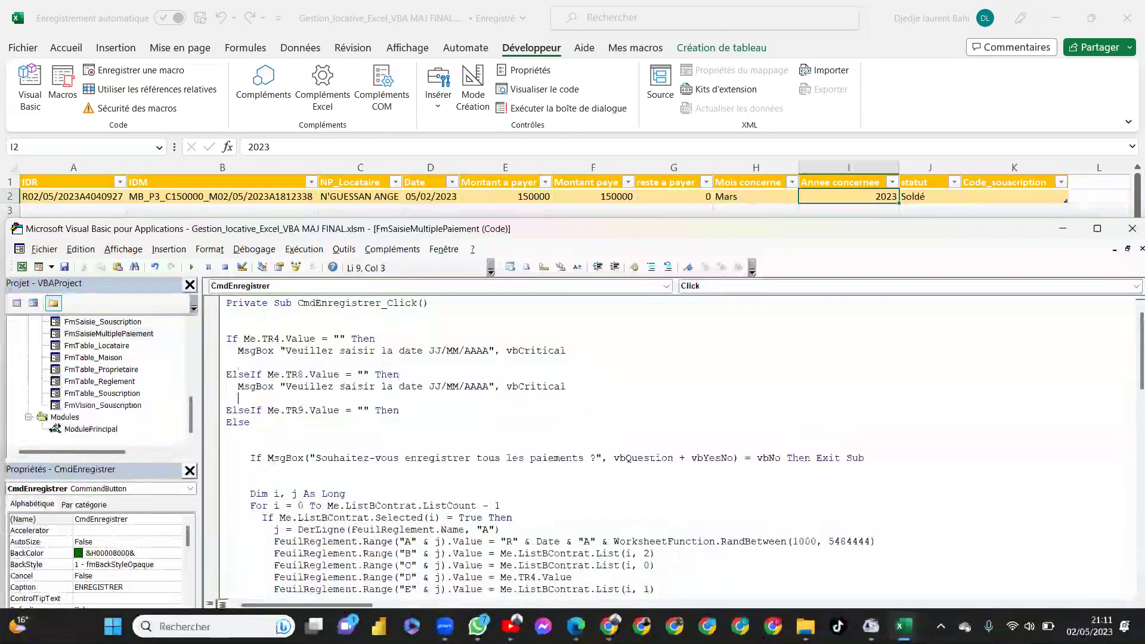
click(413, 410)
key(Return)
text(msgbox "Veuillez saisir la date JJ/MM/AAAA",vbCritical)
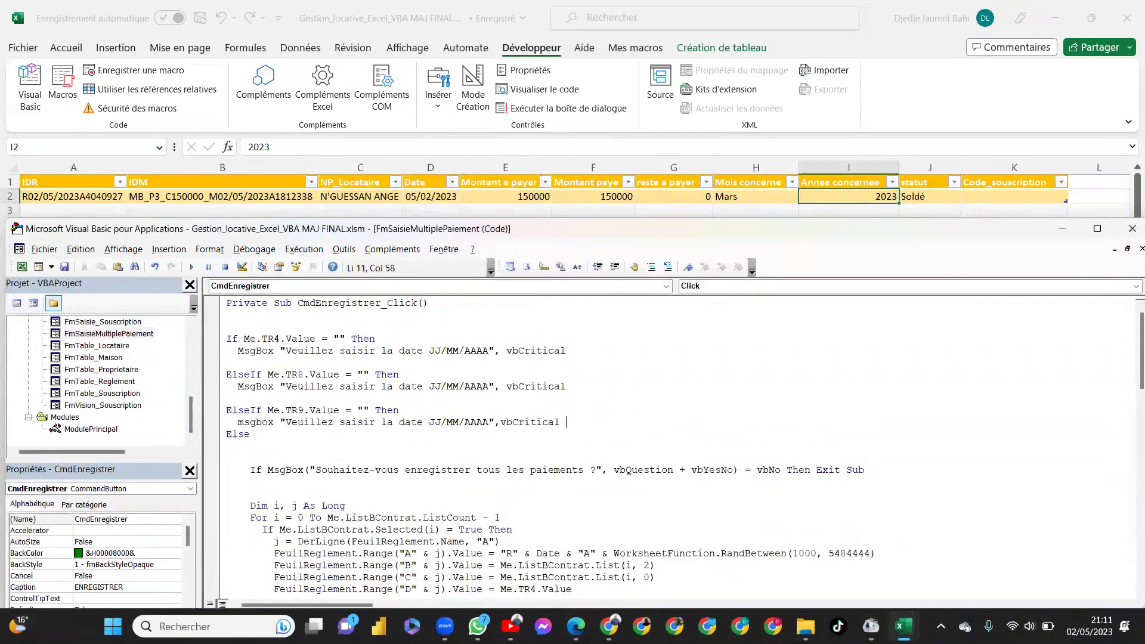
key(Return)
Reword the copies to 'Veuillez séléctionner le mois concerné' and 'Veuillez saisir l'année'
click(488, 386)
drag(469, 386, 348, 388)
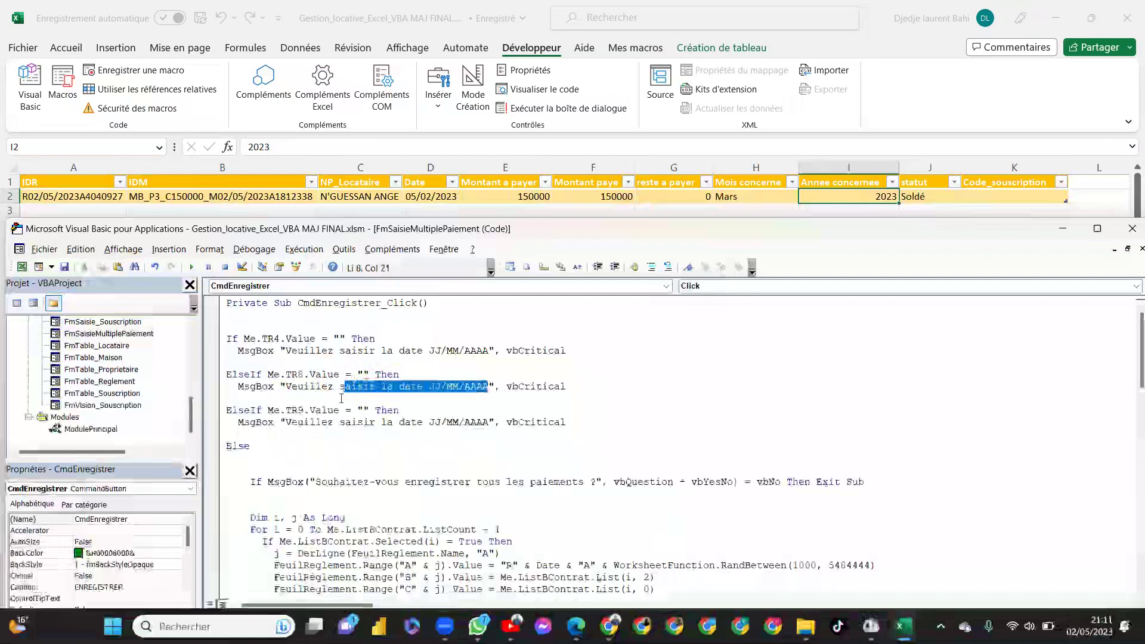
text(sélé)
text(ctionner le mois concerné)
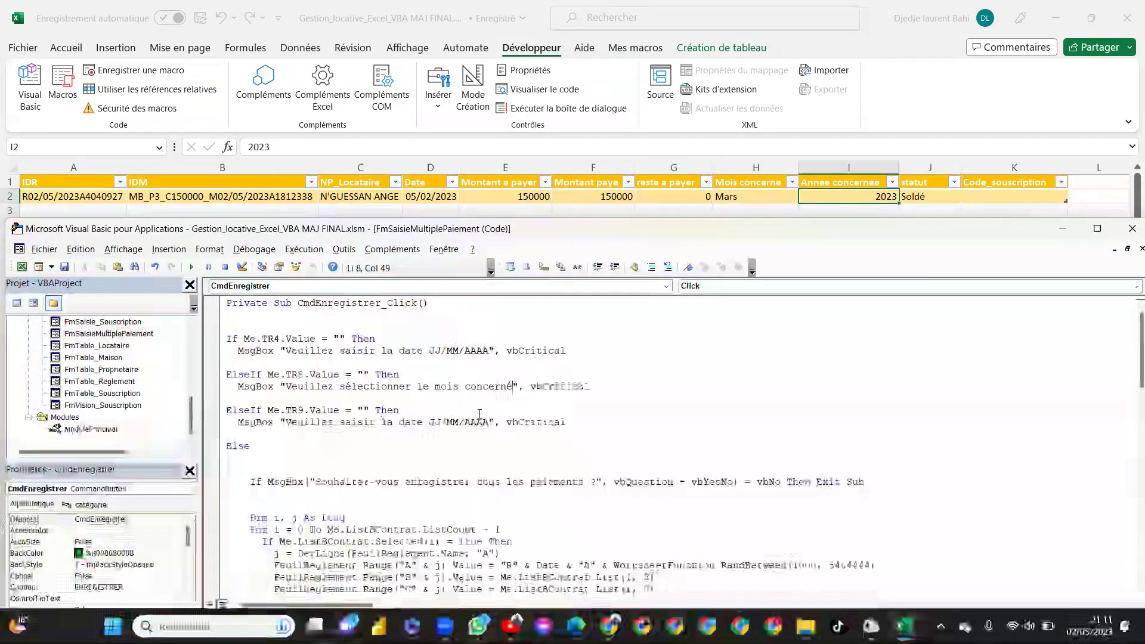
drag(489, 422, 388, 422)
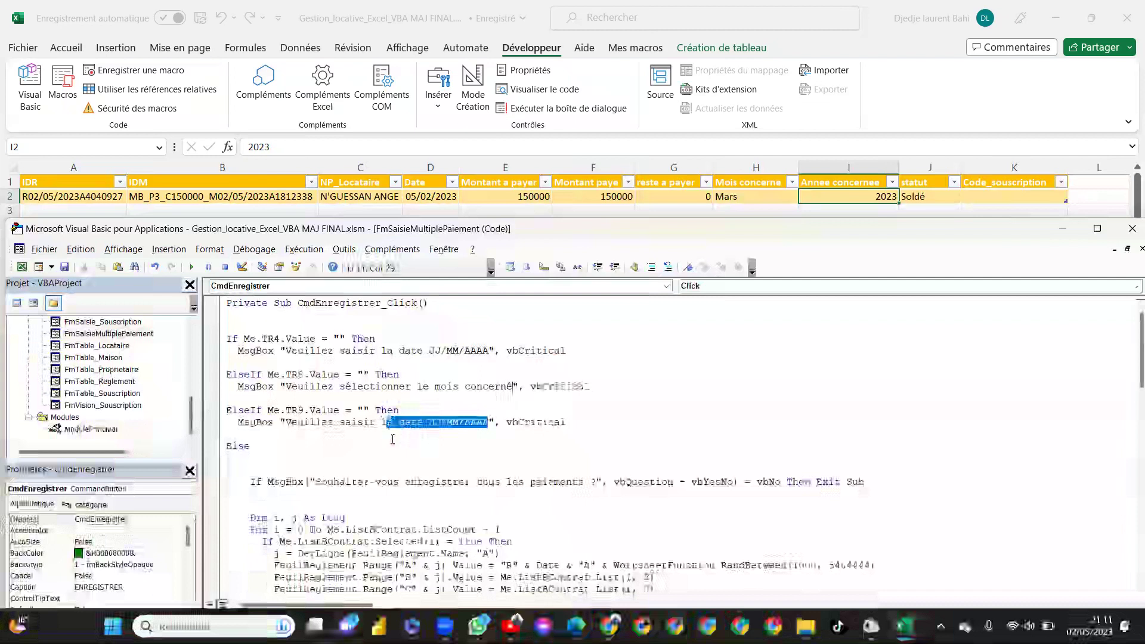
text('année)
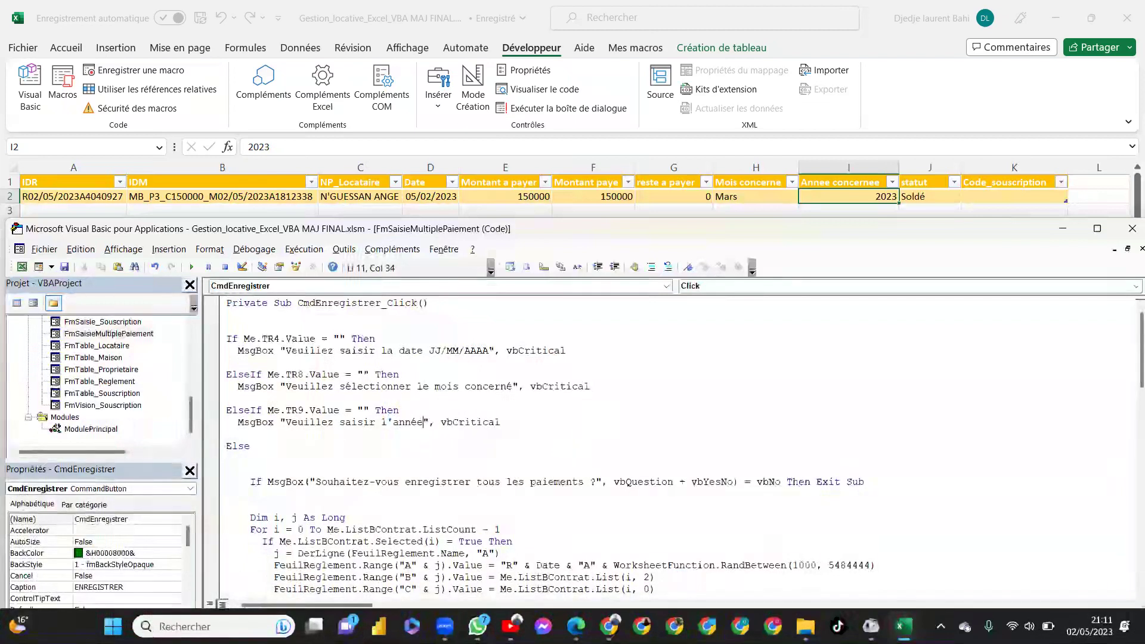
click(720, 384)
scroll(733, 383, down, 2)
scroll(763, 382, up, 2)
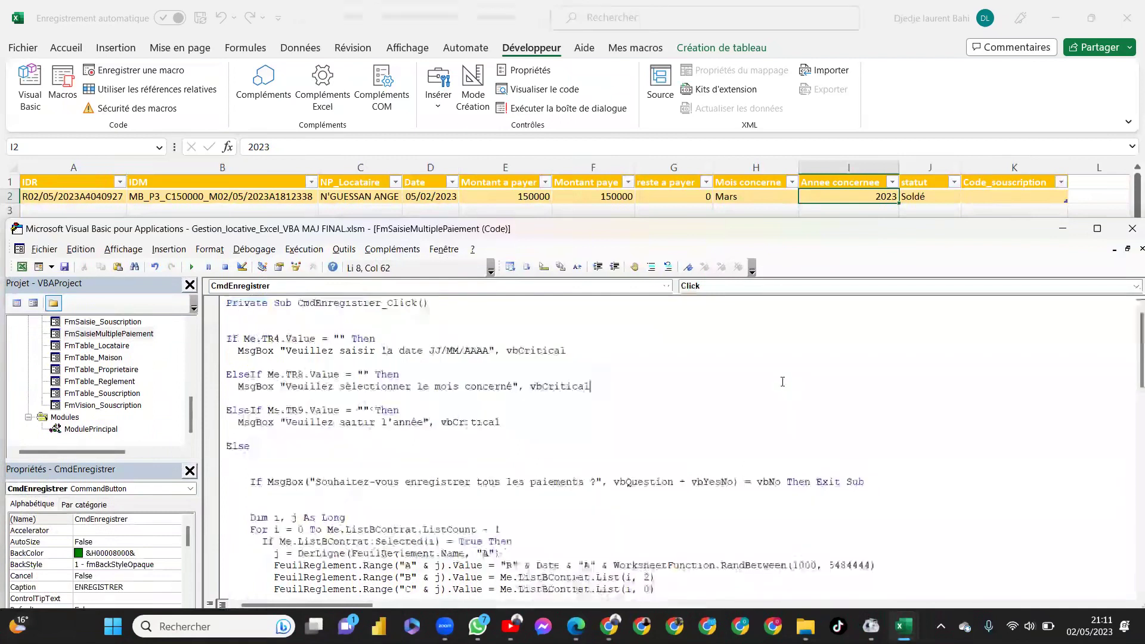
In the maximized editor, add Unload Me after the payment loop's Next in CmdEnregistrer_Click
click(1097, 228)
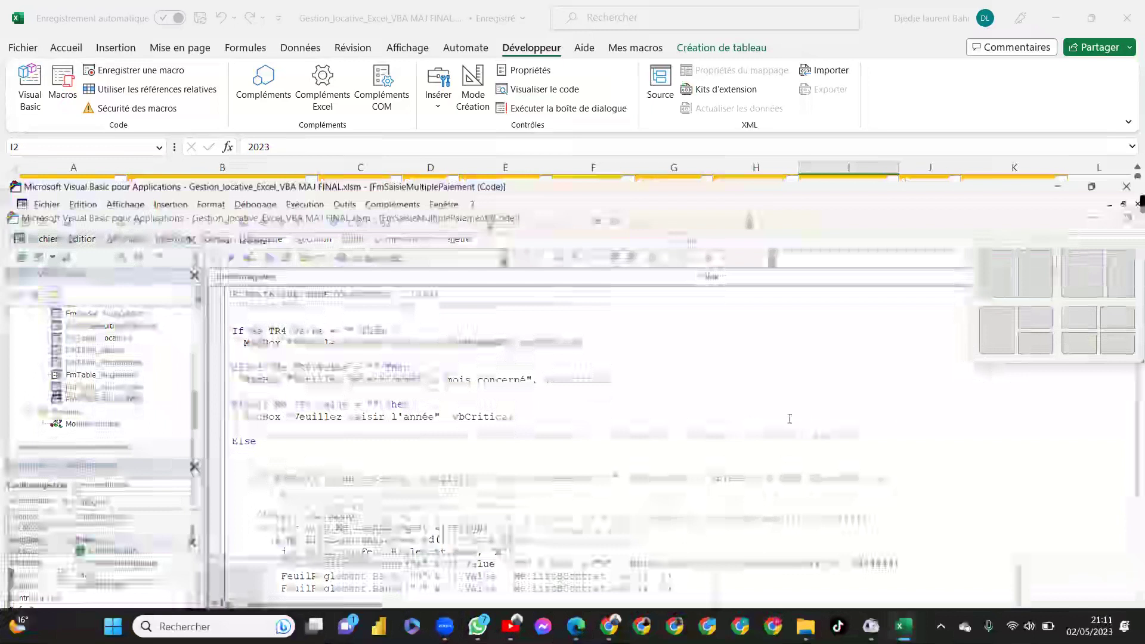
scroll(791, 420, down, 3)
scroll(792, 420, up, 3)
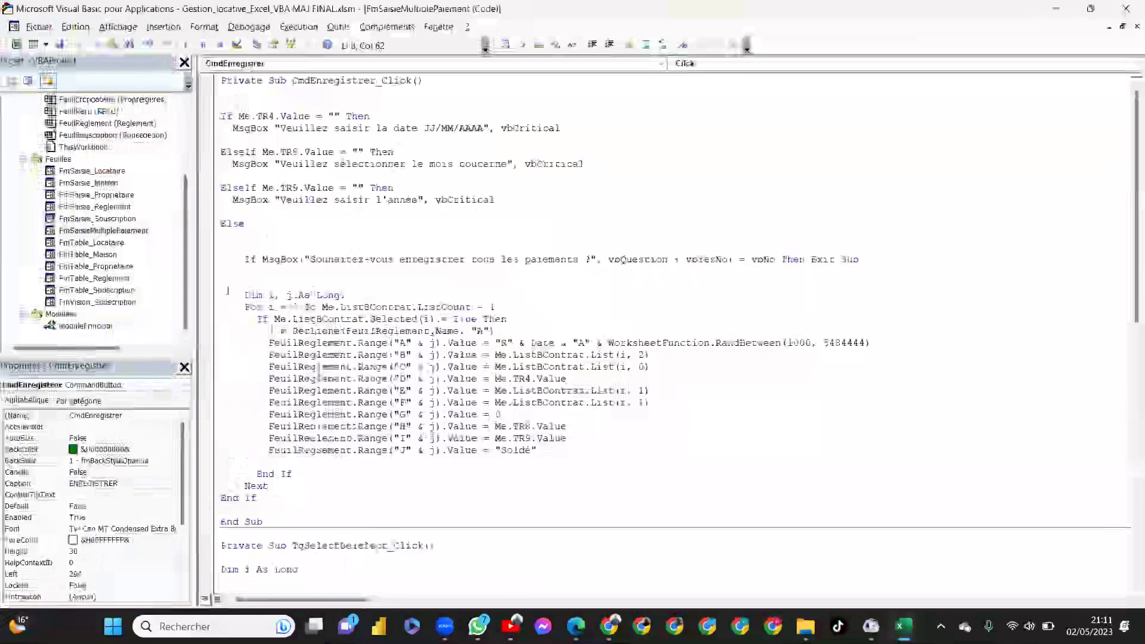
click(417, 486)
key(Return)
key(Return)
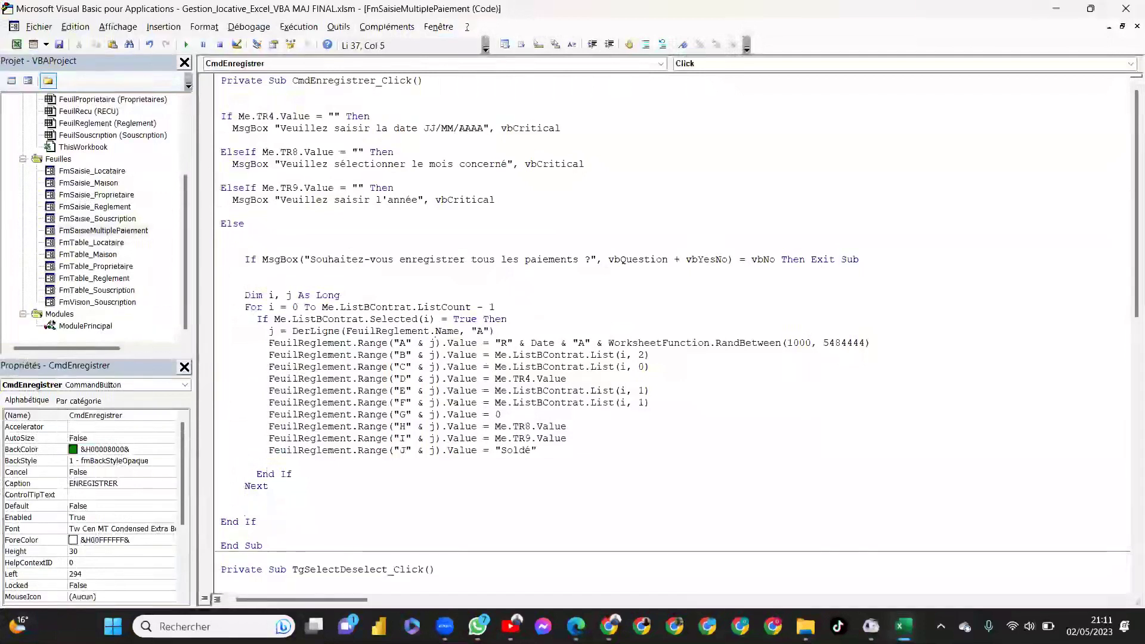
text(unload m)
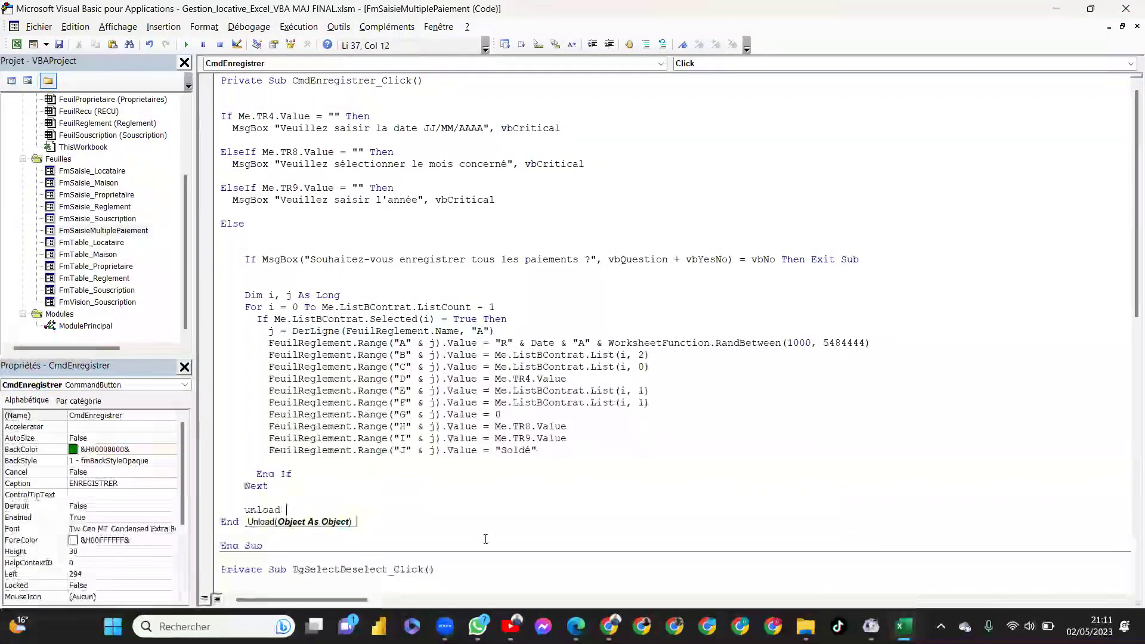
text(e)
click(534, 460)
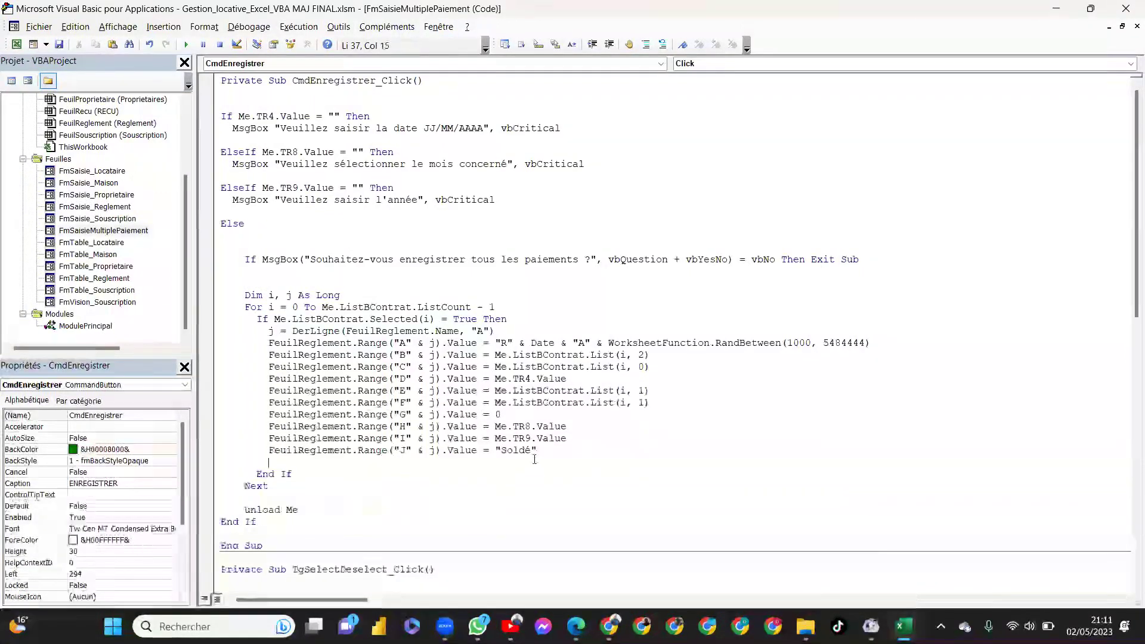
key(Up)
key(Up)
key(Up)
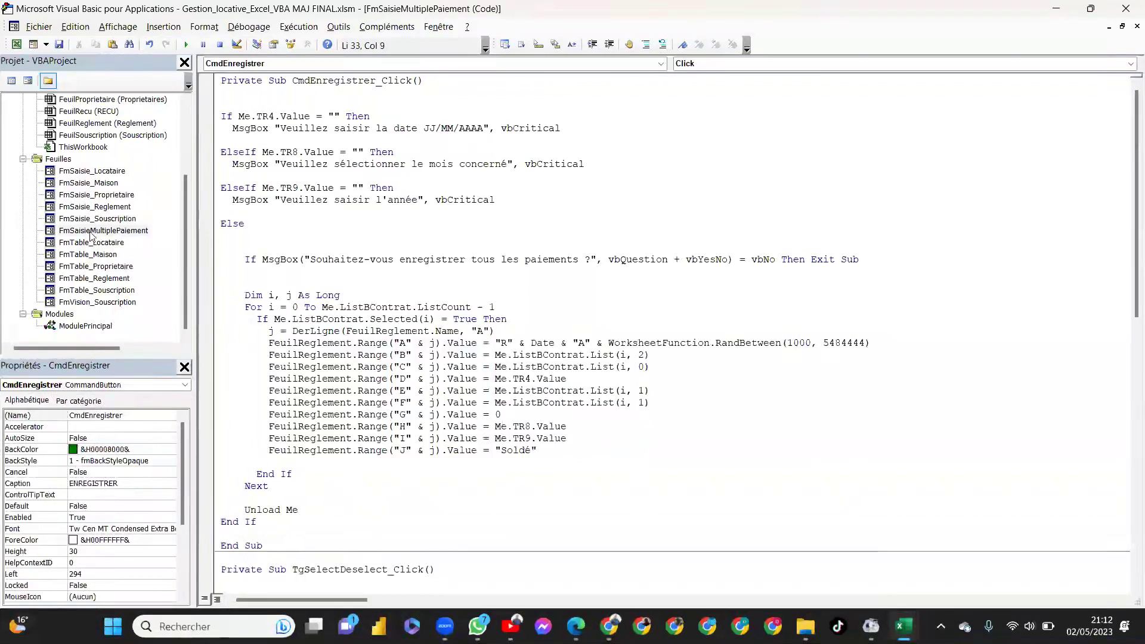
Add a button captioned SAISIE MULTIPLE DES PAIEMENTS to the FmTable_Reglement form
double_click(110, 281)
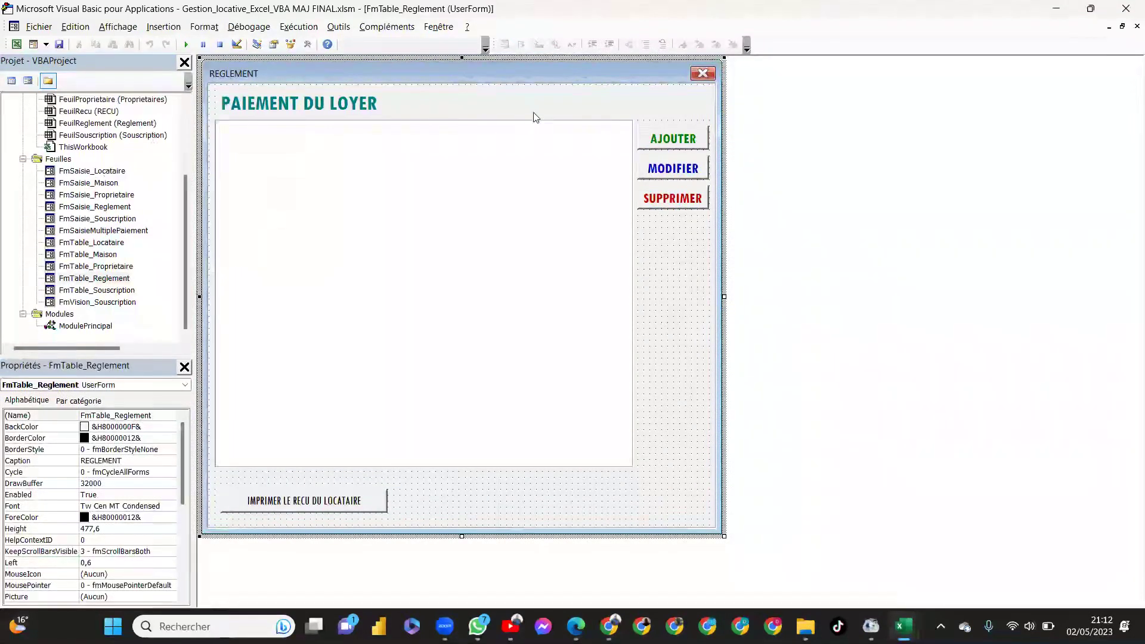
click(307, 44)
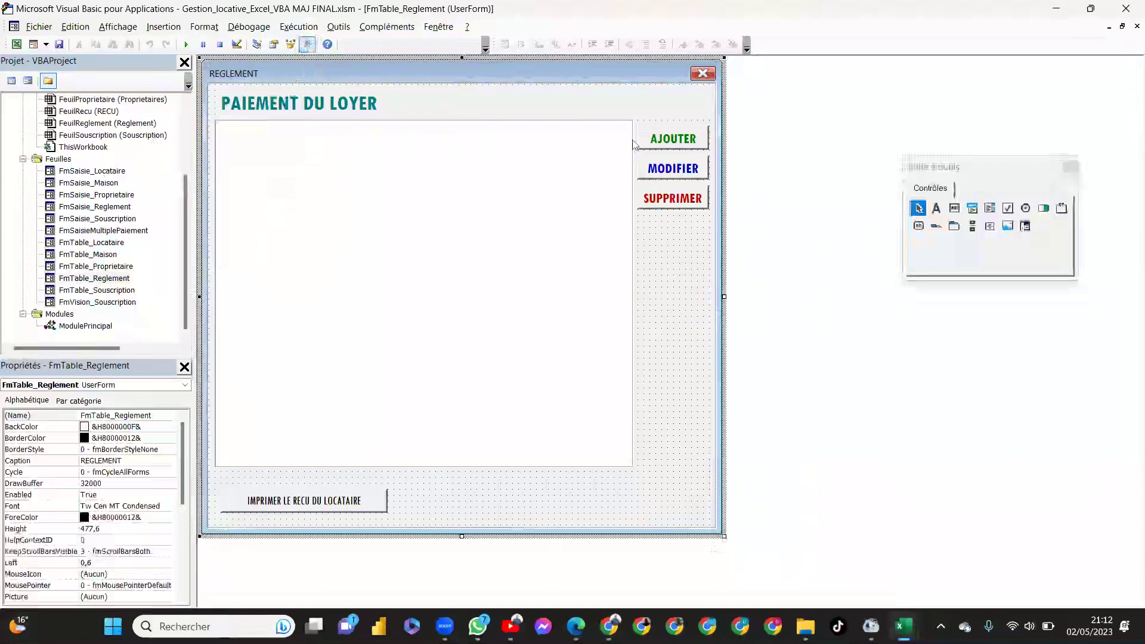
click(536, 485)
drag(641, 495, 640, 496)
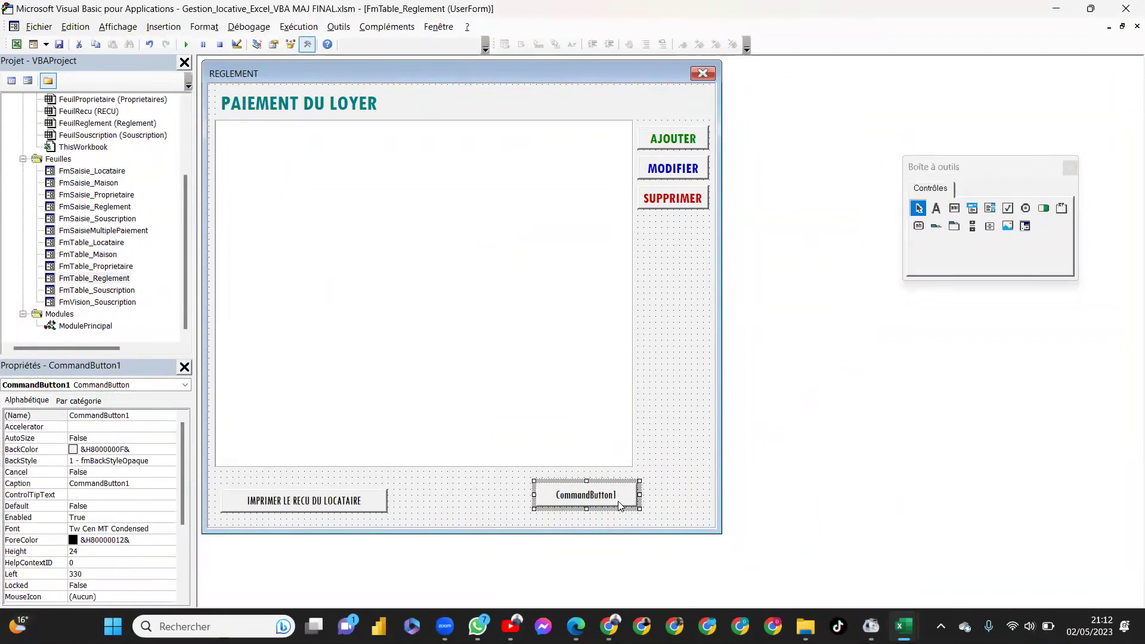
click(619, 502)
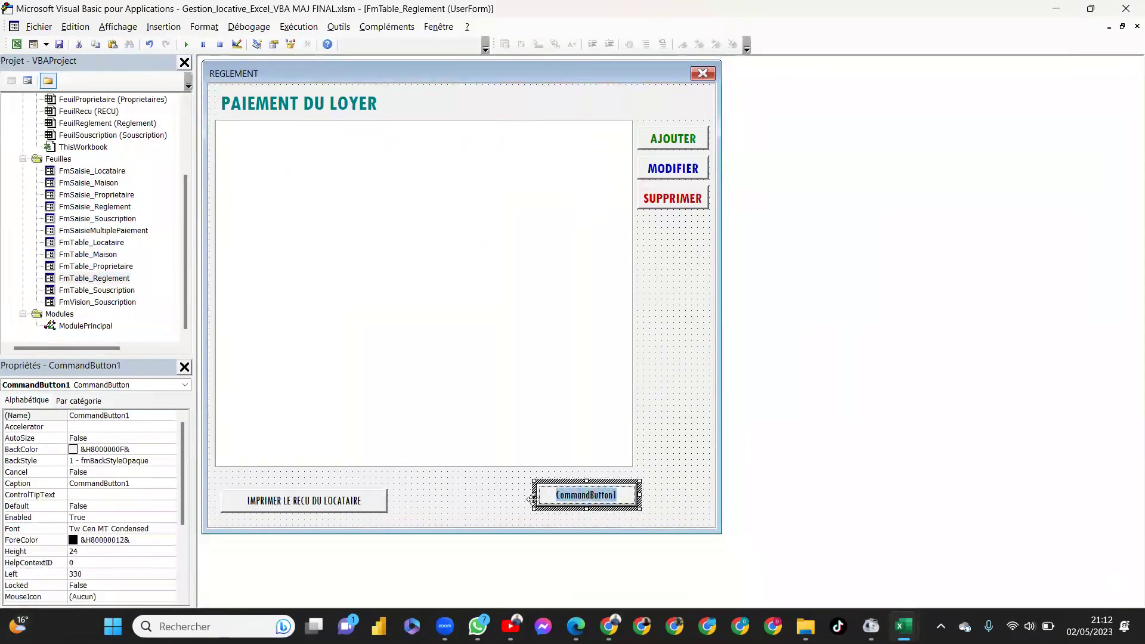
text(SAISIE MULTIPLE DES PAIEMENTS)
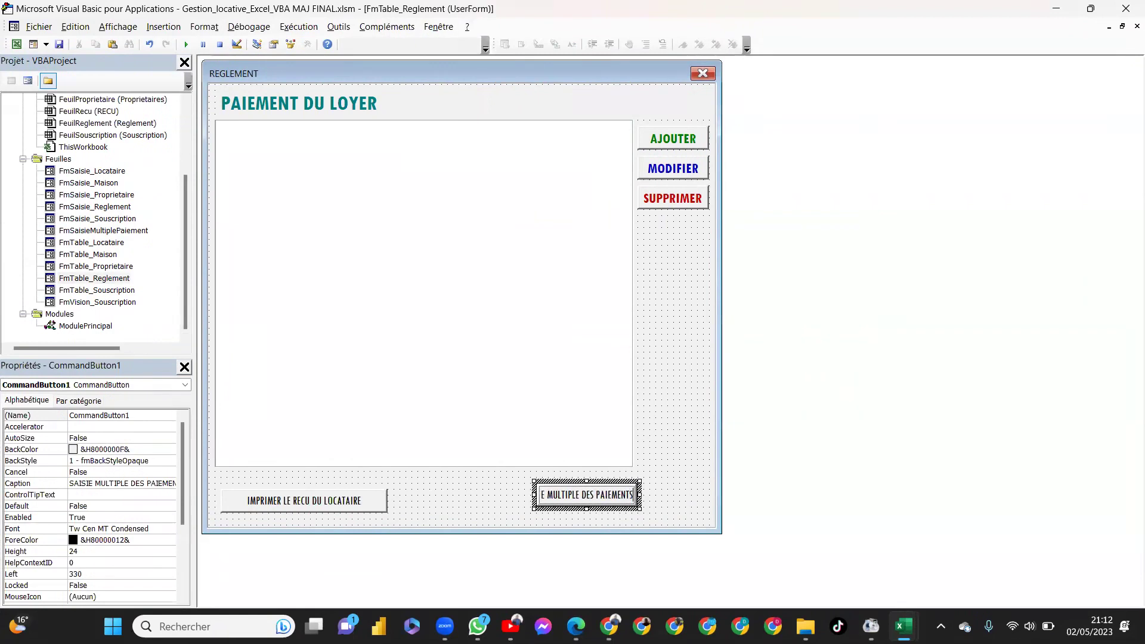
key(Escape)
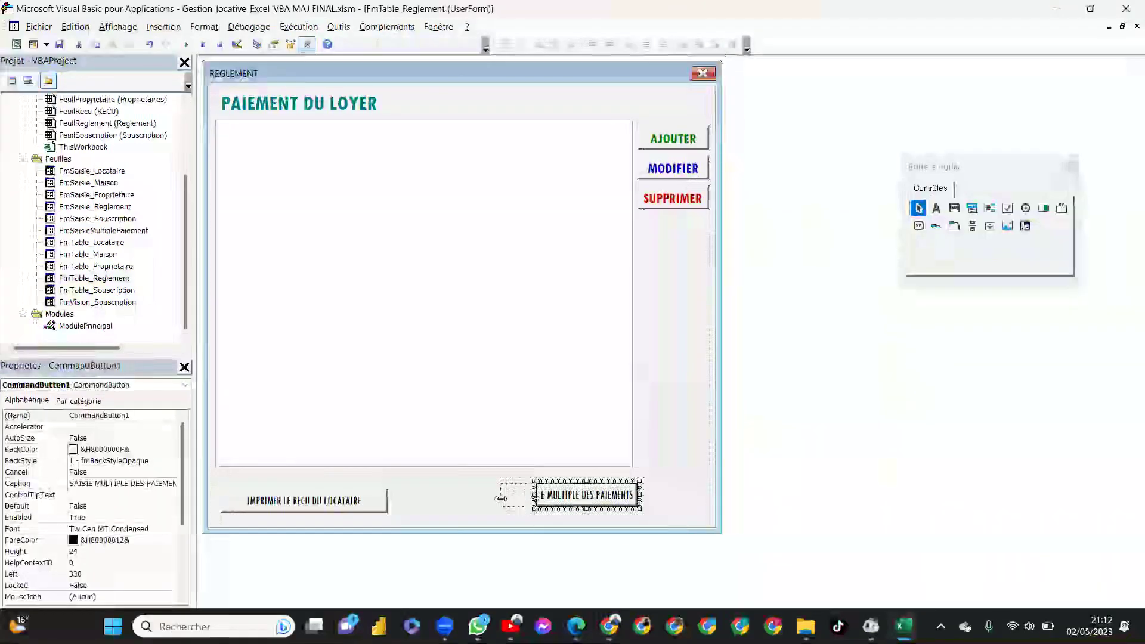
drag(526, 494, 498, 494)
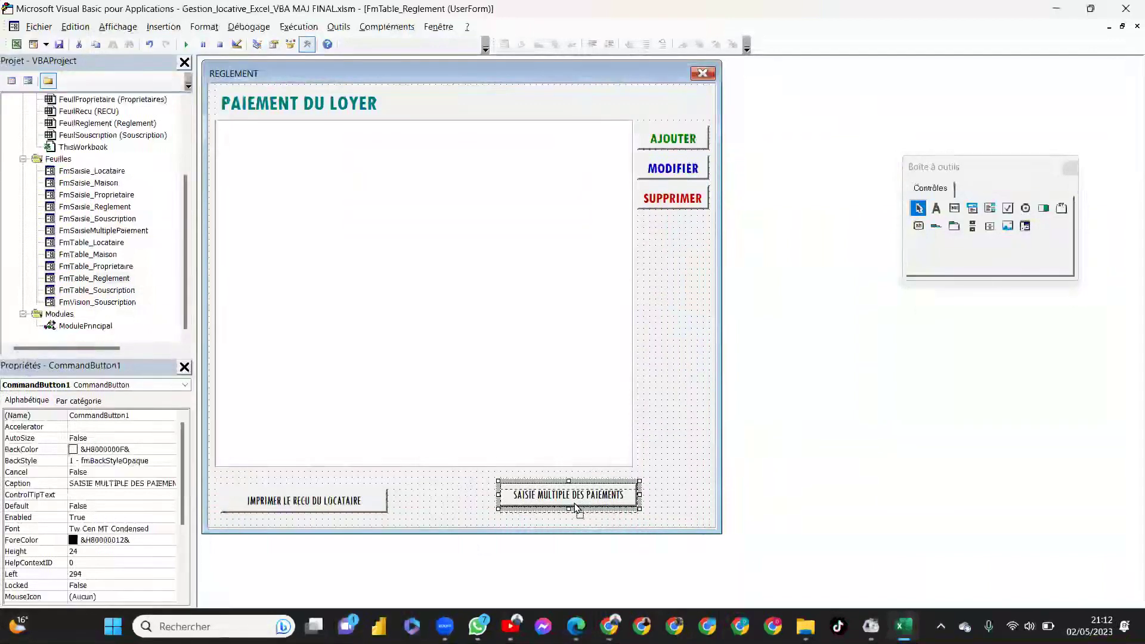
drag(576, 507, 576, 513)
click(675, 486)
click(593, 506)
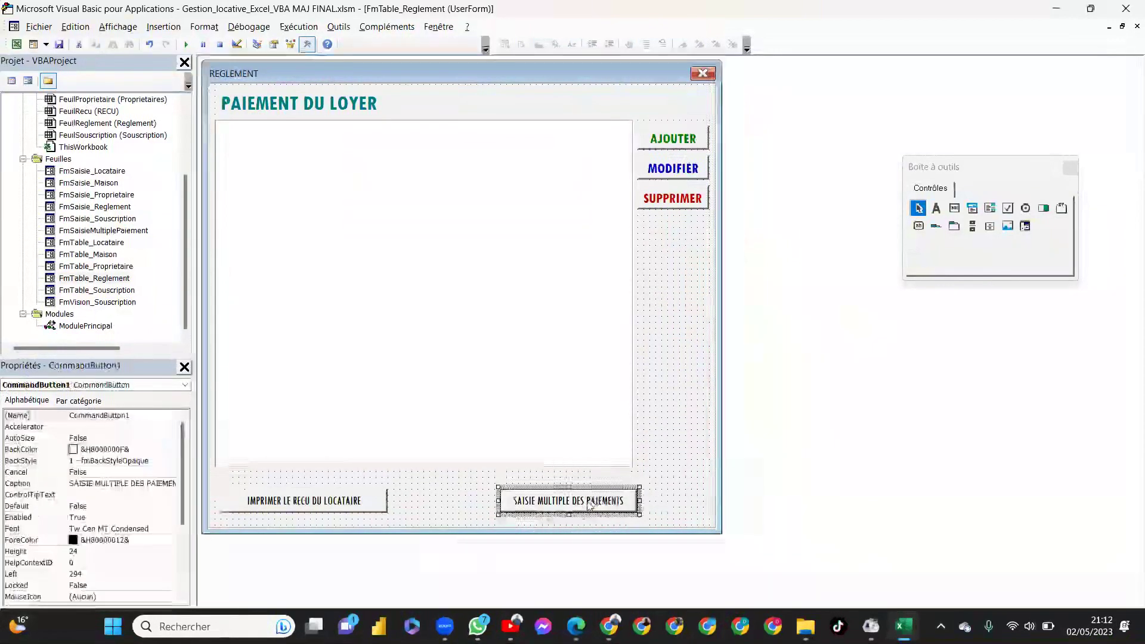
Name the button CmdSaisieMultiPaiement and start its Click code with FmSaisieMultiplePaiement.Show
click(144, 413)
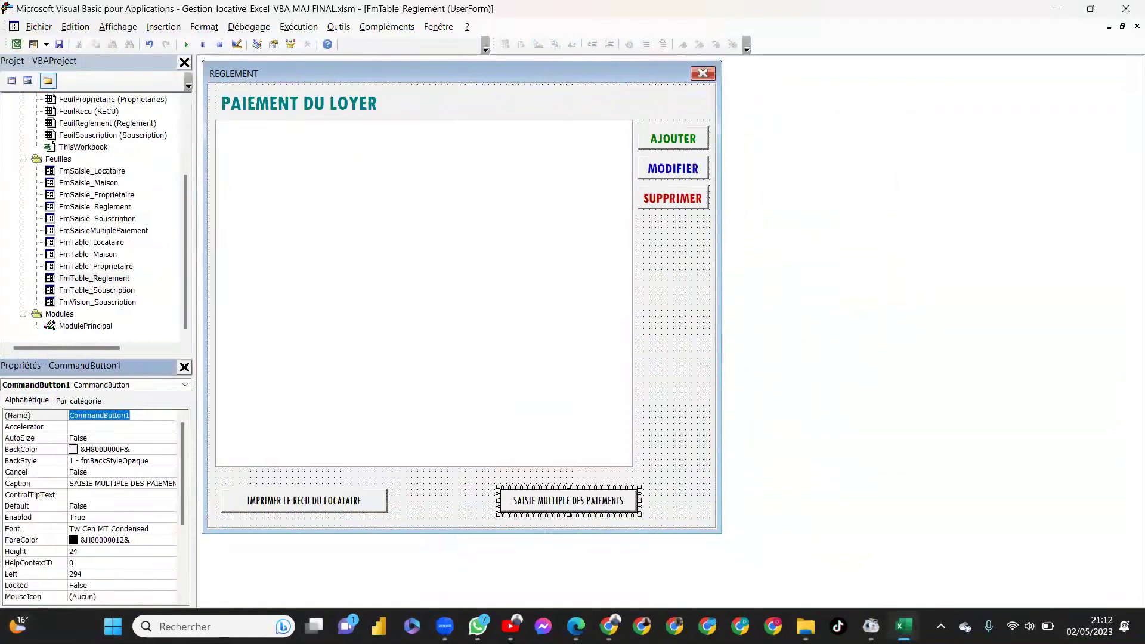
text(CmdSaisieMultiPaiement)
key(Return)
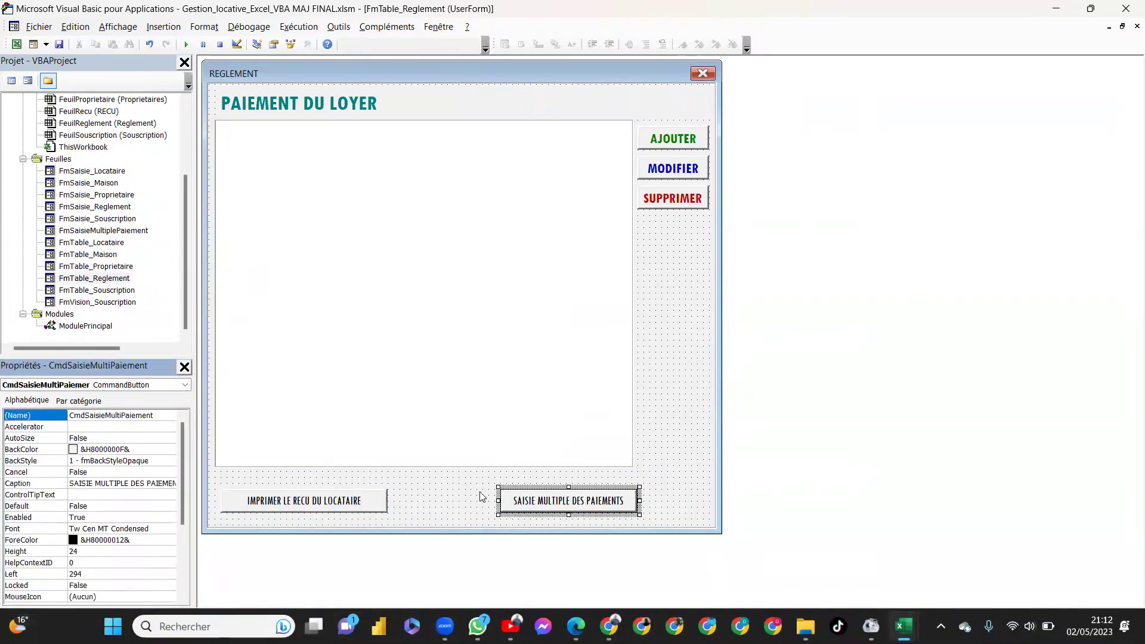
double_click(549, 501)
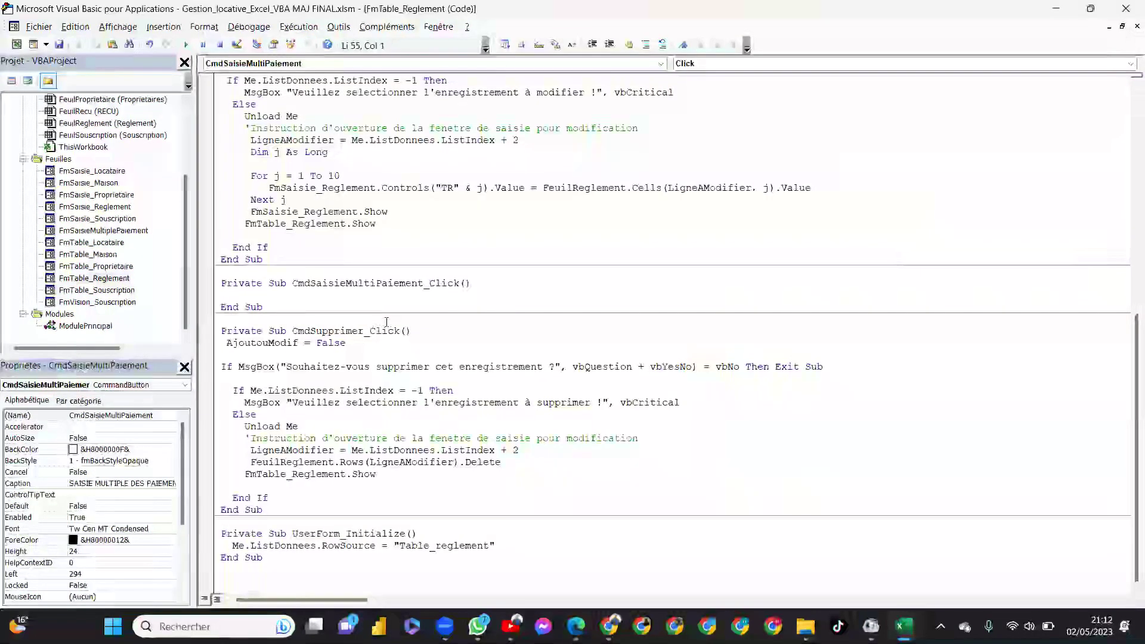
text(m)
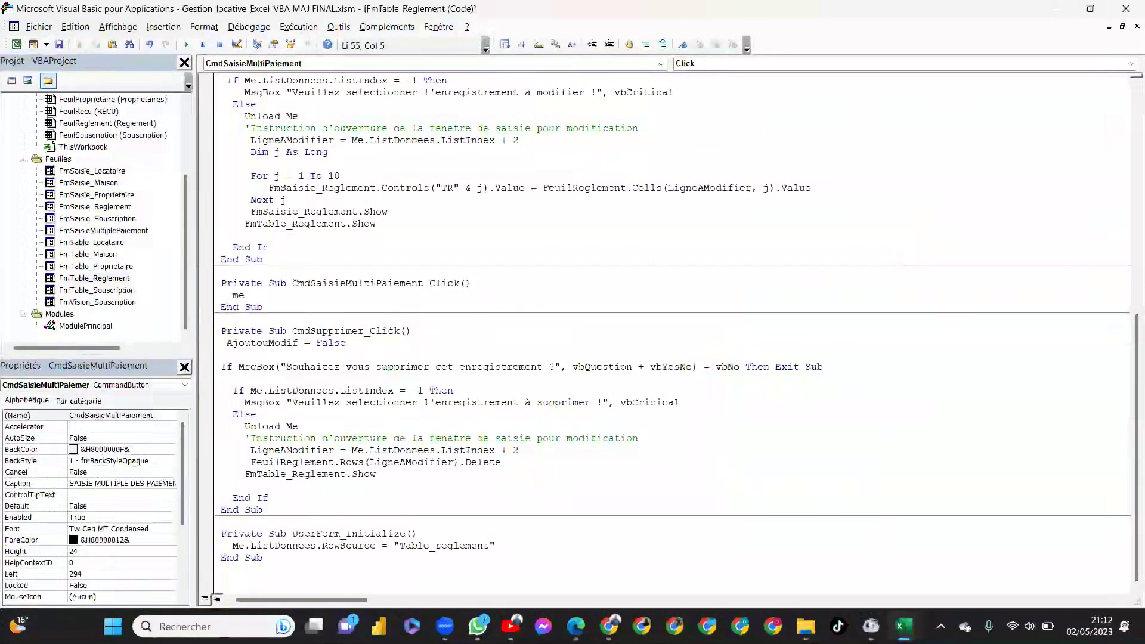
key(BackSpace)
text(fm)
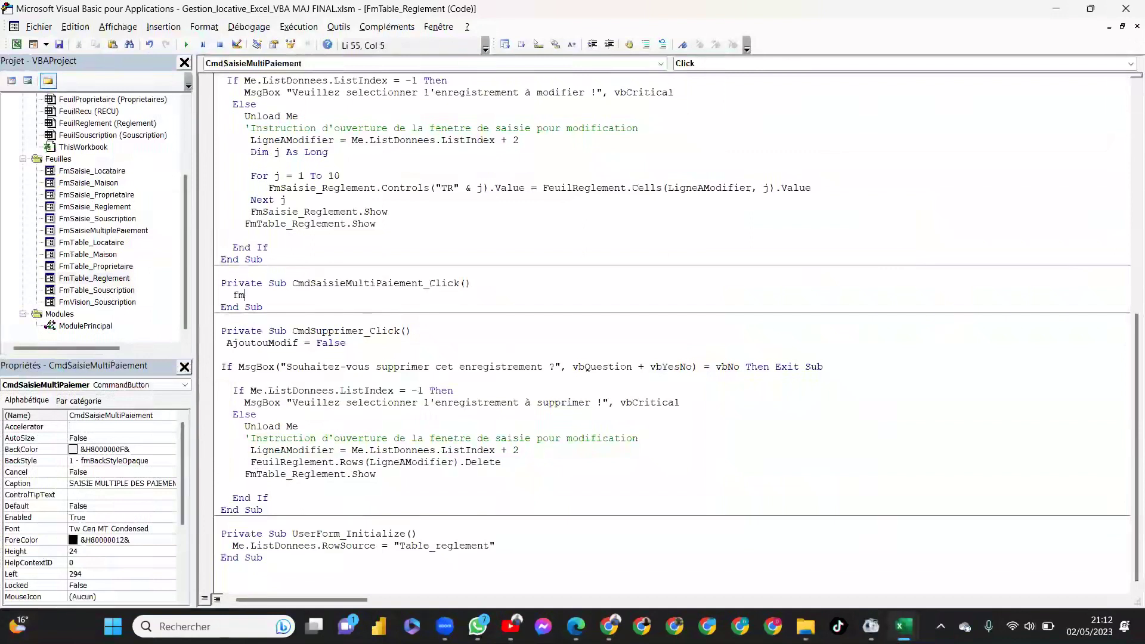
text(ais)
text(mul)
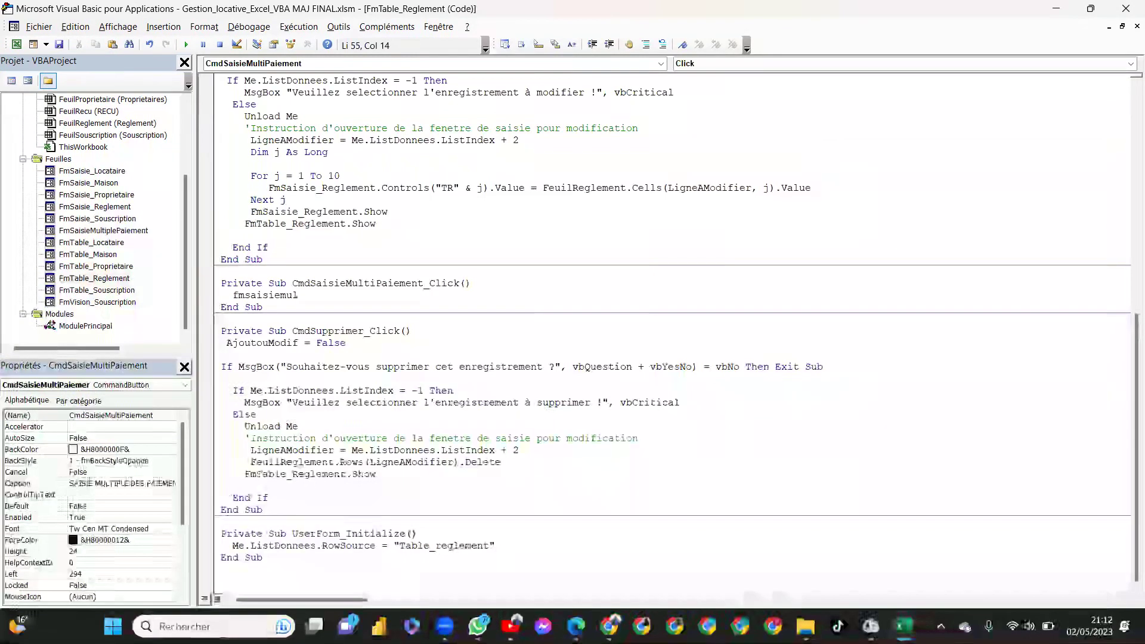
text(plpa)
text(ment.sh)
Finish the Show line, then open the multiple-payment entry form from REGLEMENT in Excel
click(453, 390)
click(16, 45)
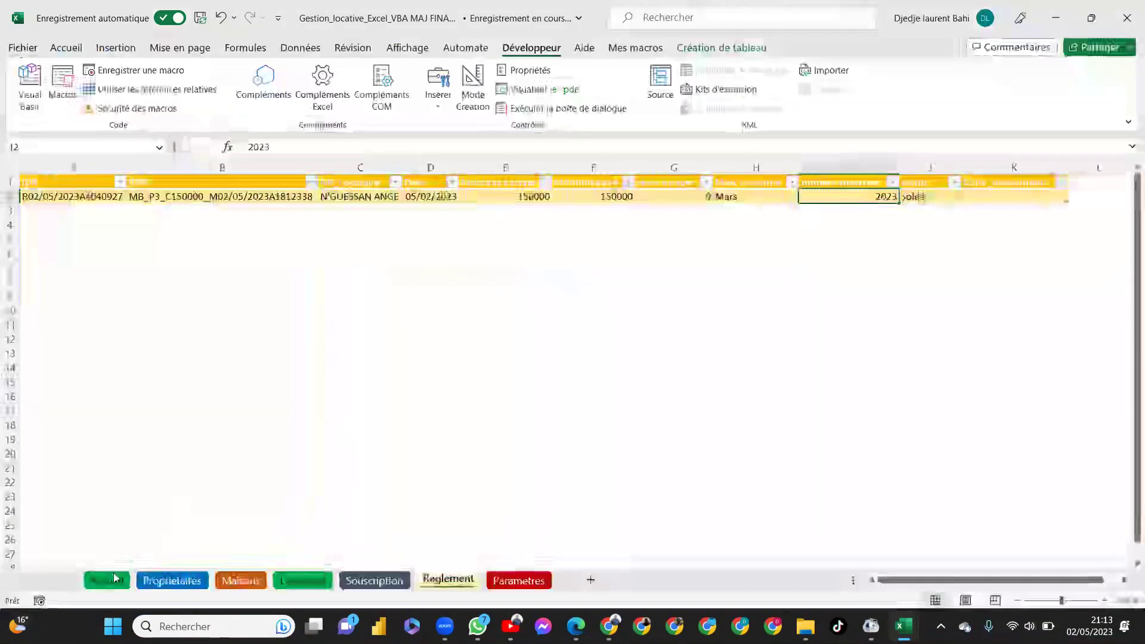
click(110, 576)
click(110, 451)
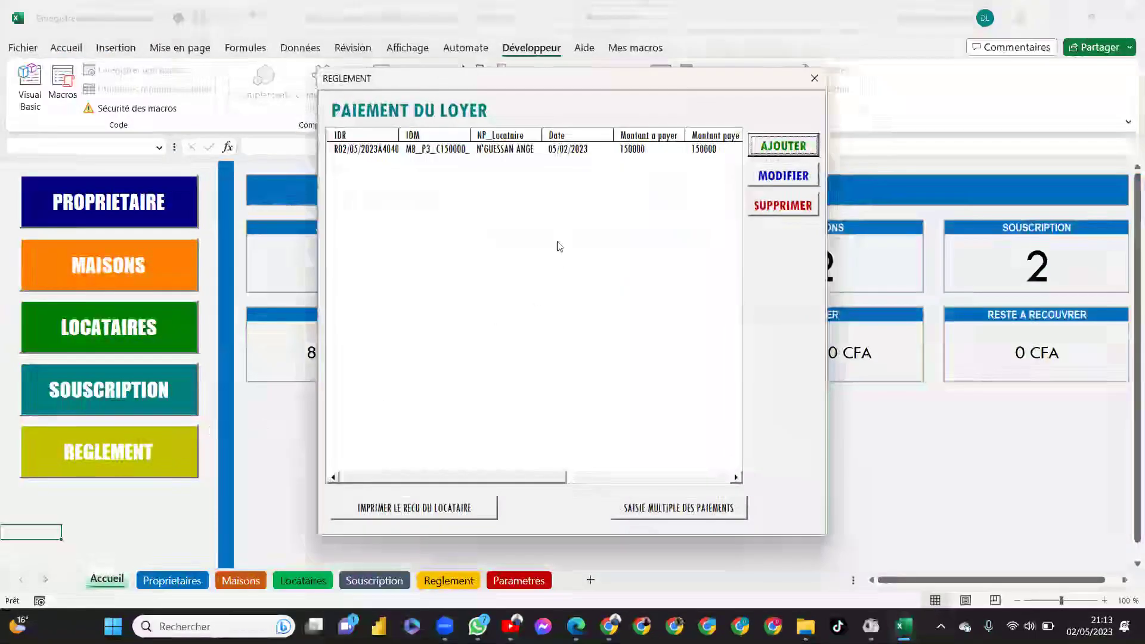
click(701, 510)
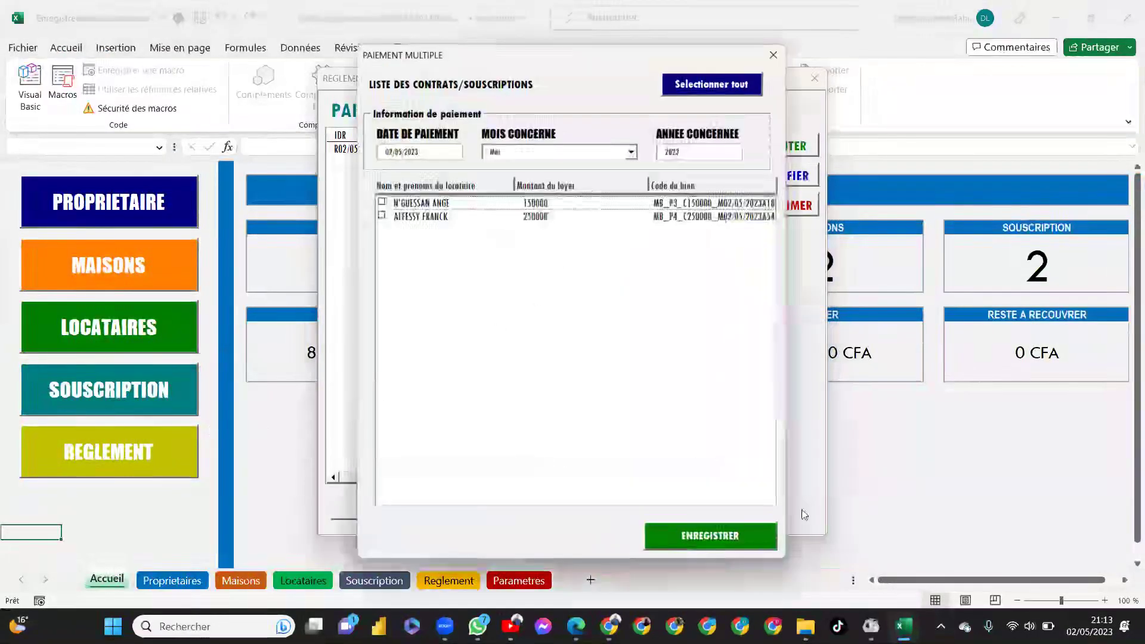
Record Juin payments for all contracts at once, confirm with Oui, and close the form
click(712, 81)
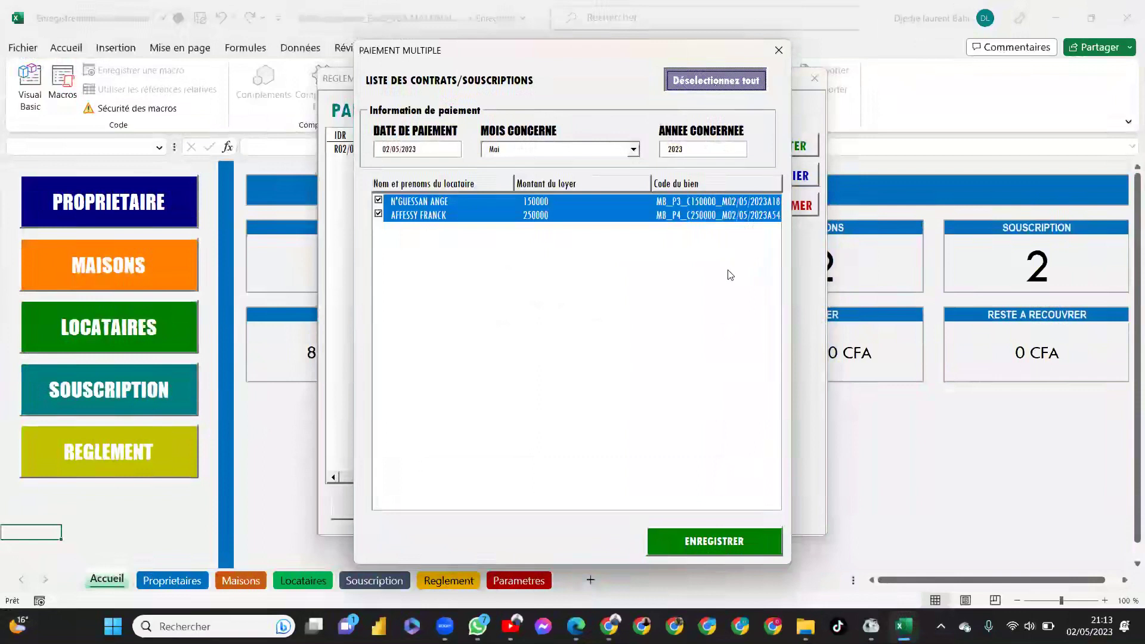
click(633, 149)
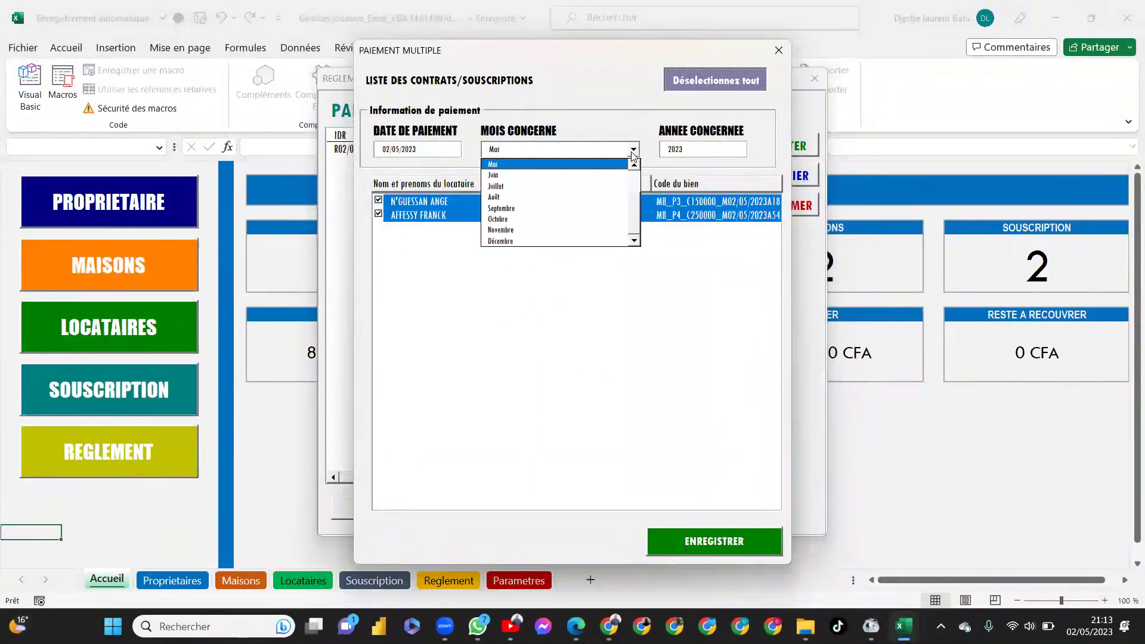
click(620, 174)
click(702, 530)
click(589, 366)
click(649, 169)
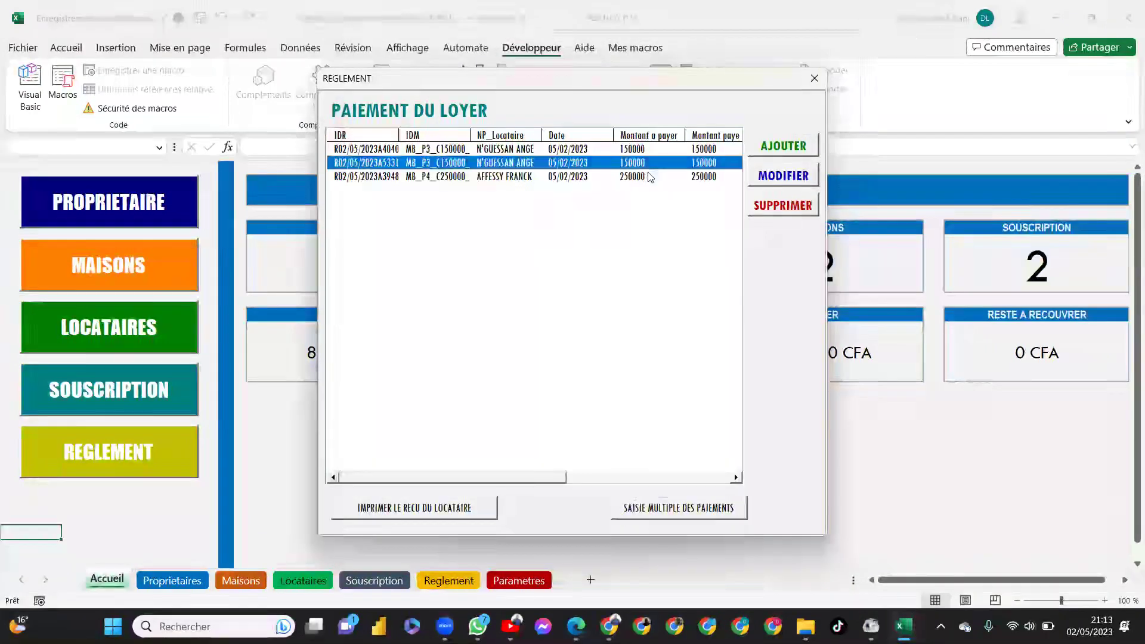
click(649, 176)
drag(529, 482, 474, 466)
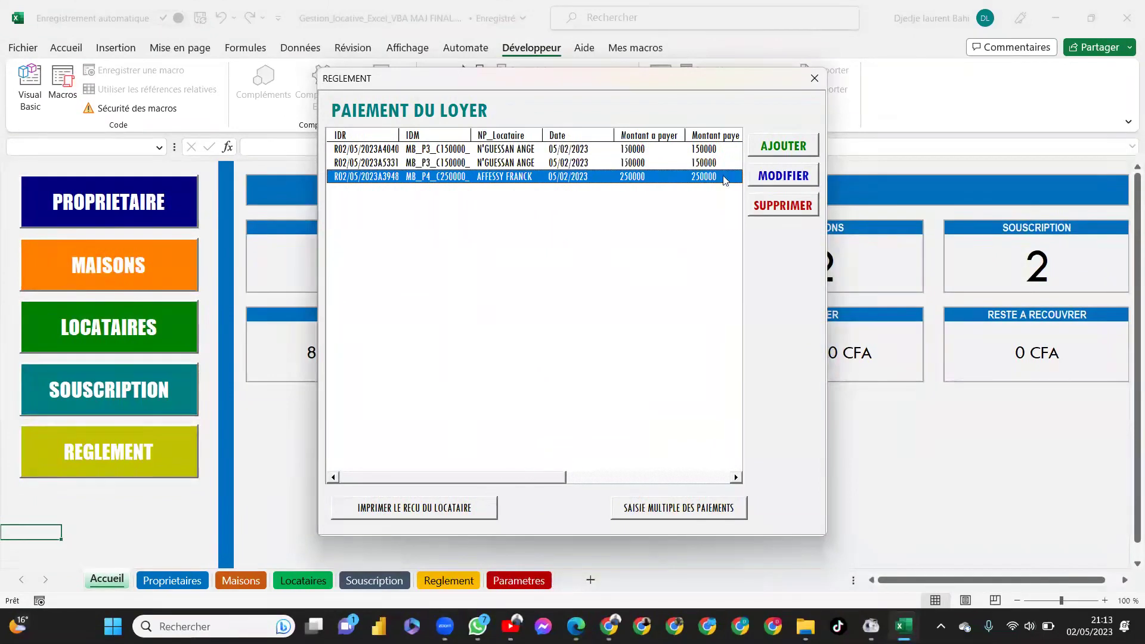
click(815, 78)
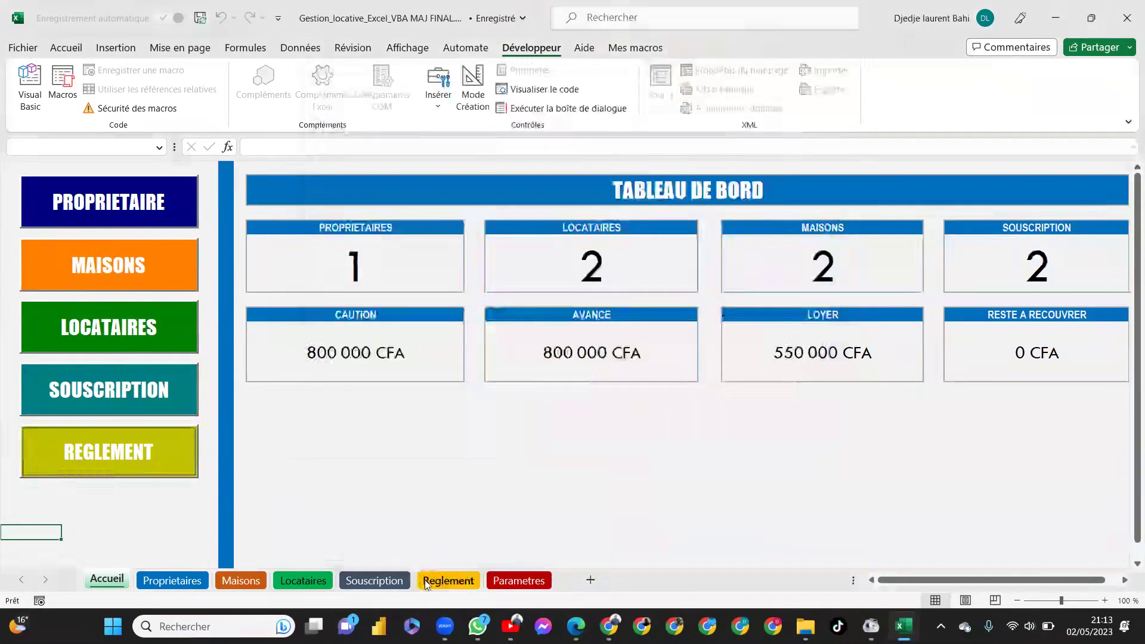
Move the multiple-payment button to the top right, give it blue background and white text, and save
click(31, 95)
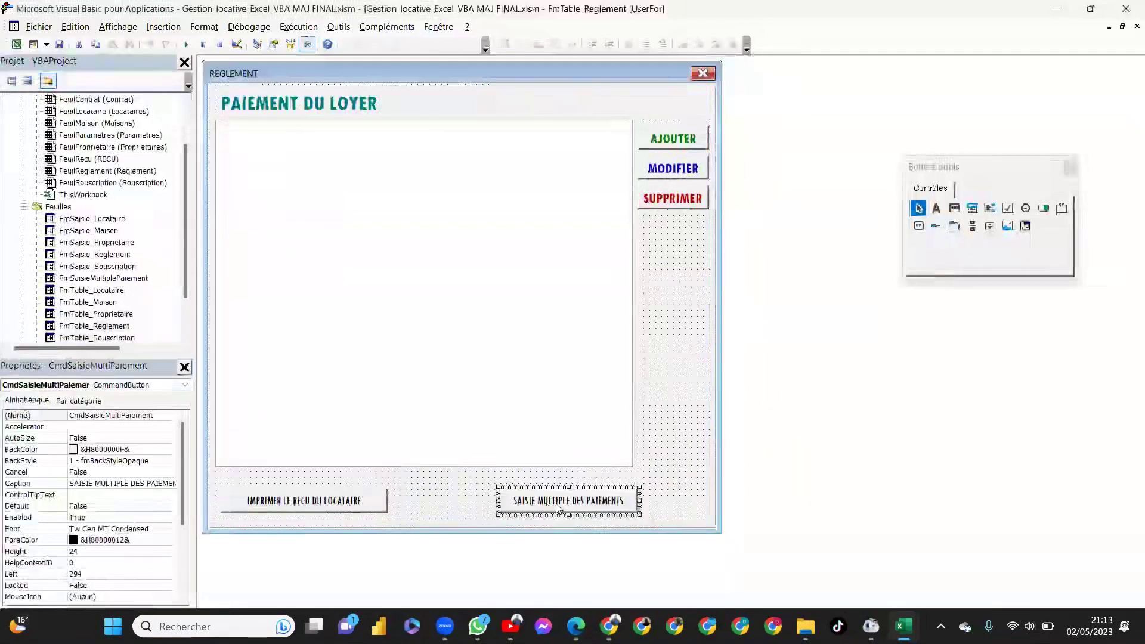
drag(558, 508, 632, 101)
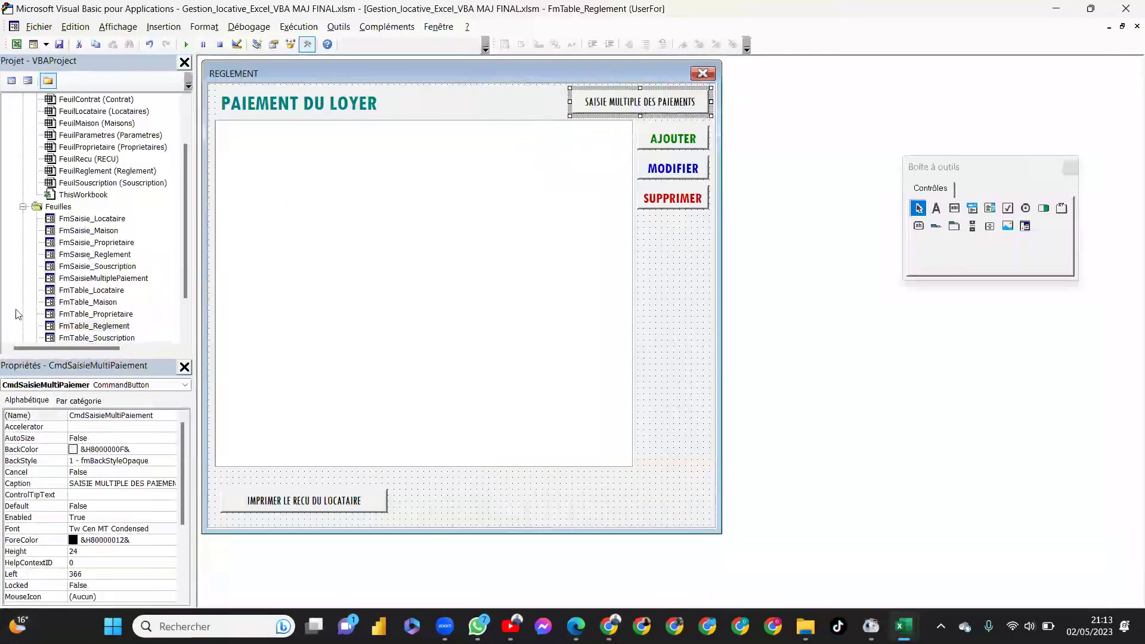
click(169, 451)
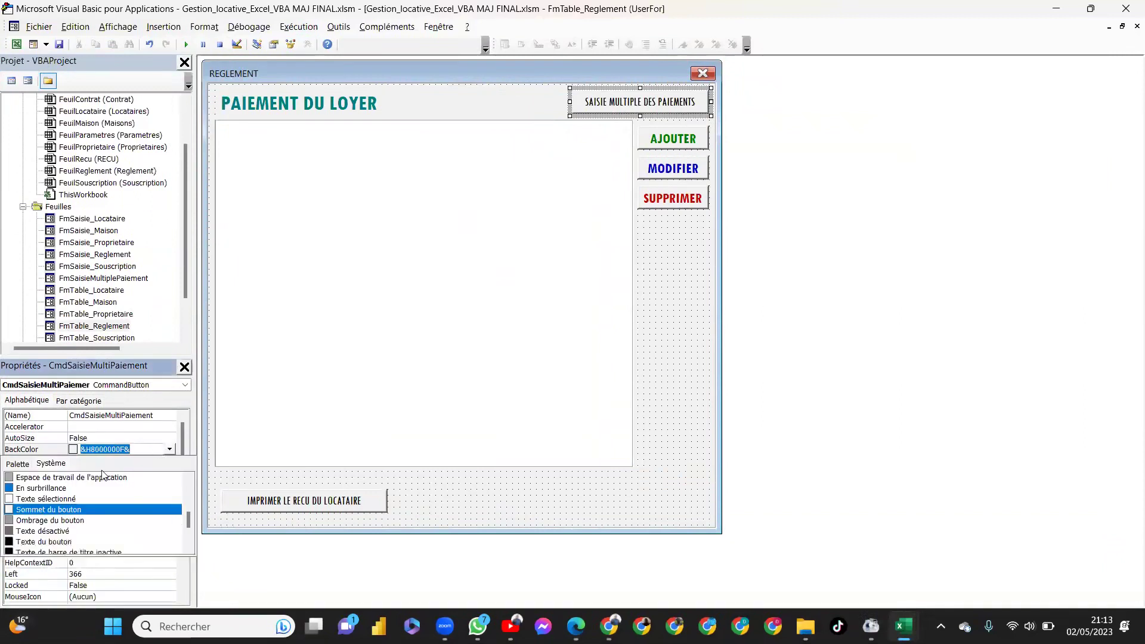
click(14, 490)
click(166, 540)
click(170, 540)
click(17, 440)
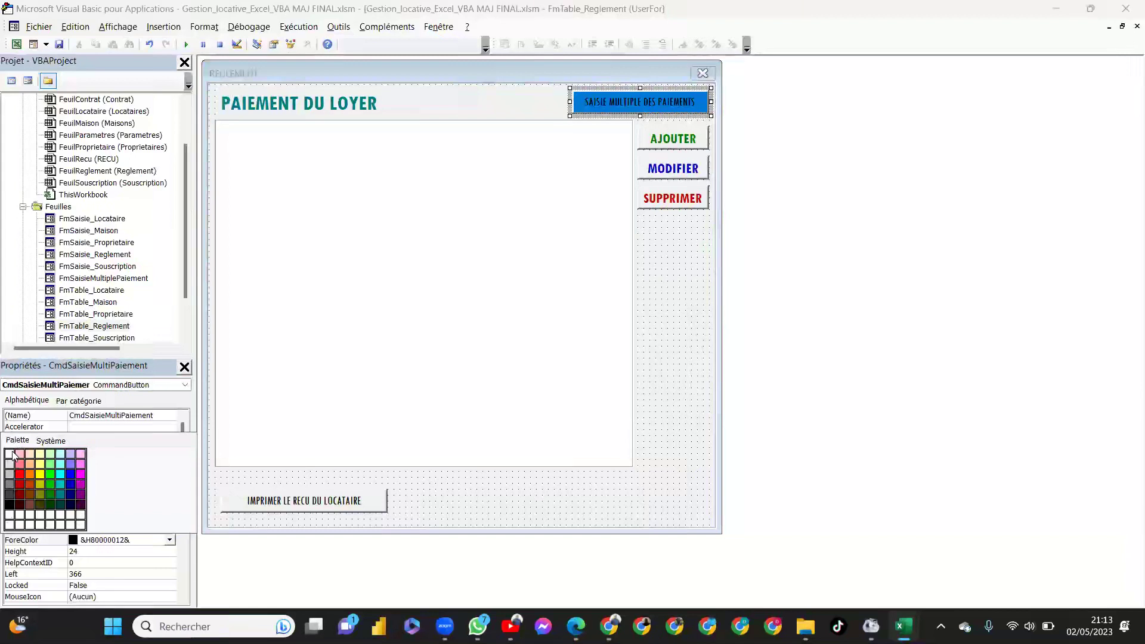
click(13, 455)
click(518, 481)
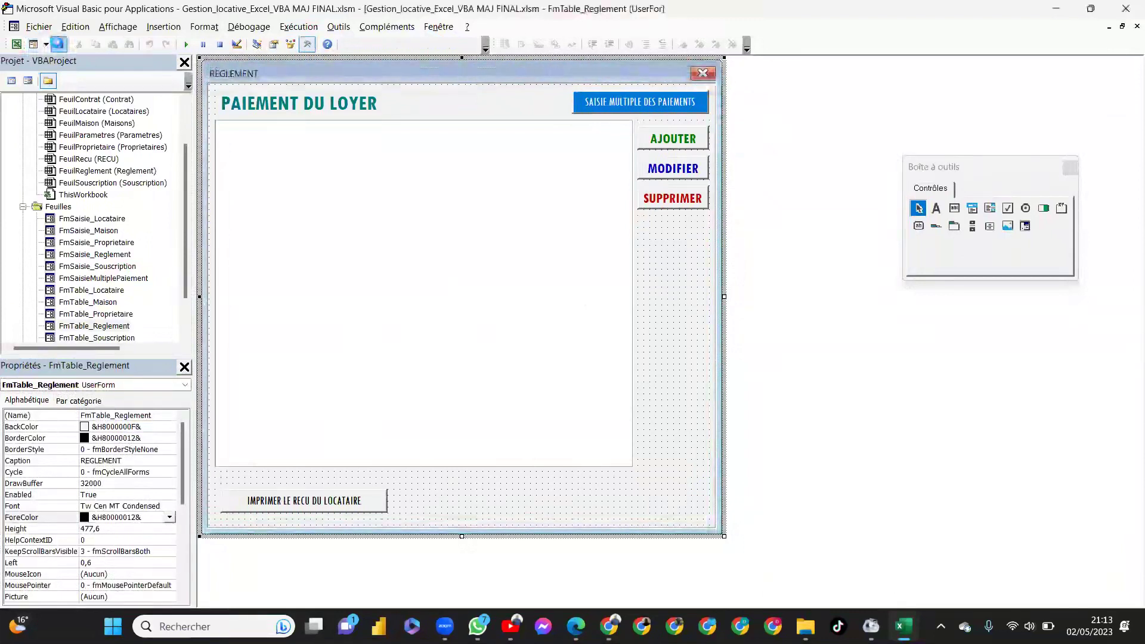
click(59, 43)
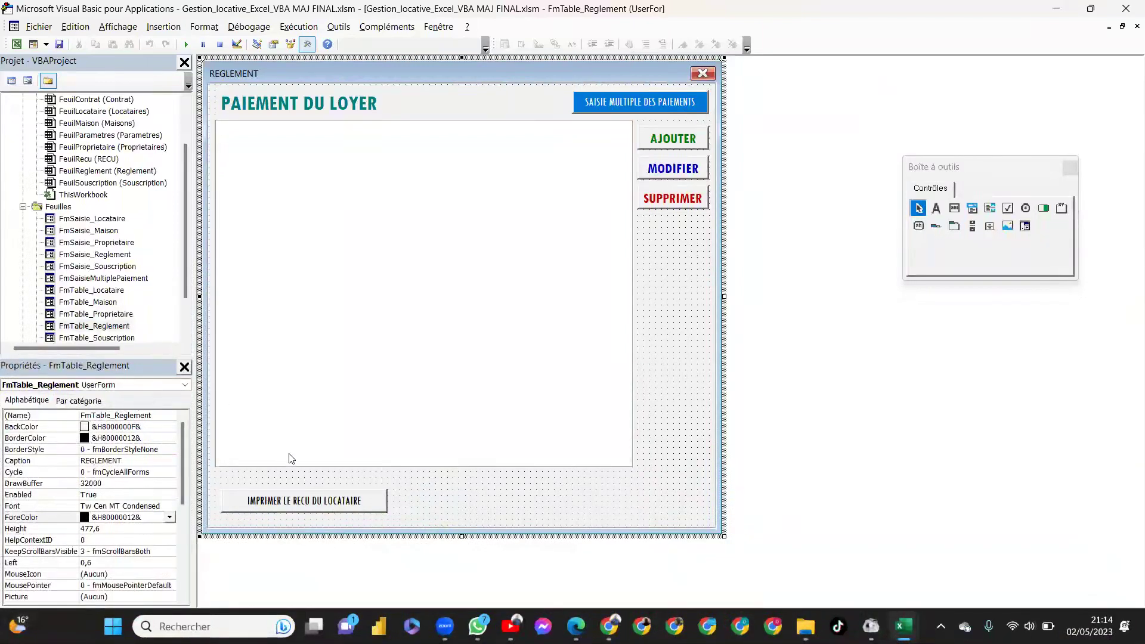
Open CmdImprimerRecu_Click and scroll through the FmTable_Reglement code, including CmdSaisieMultiPaiement_Click
double_click(304, 505)
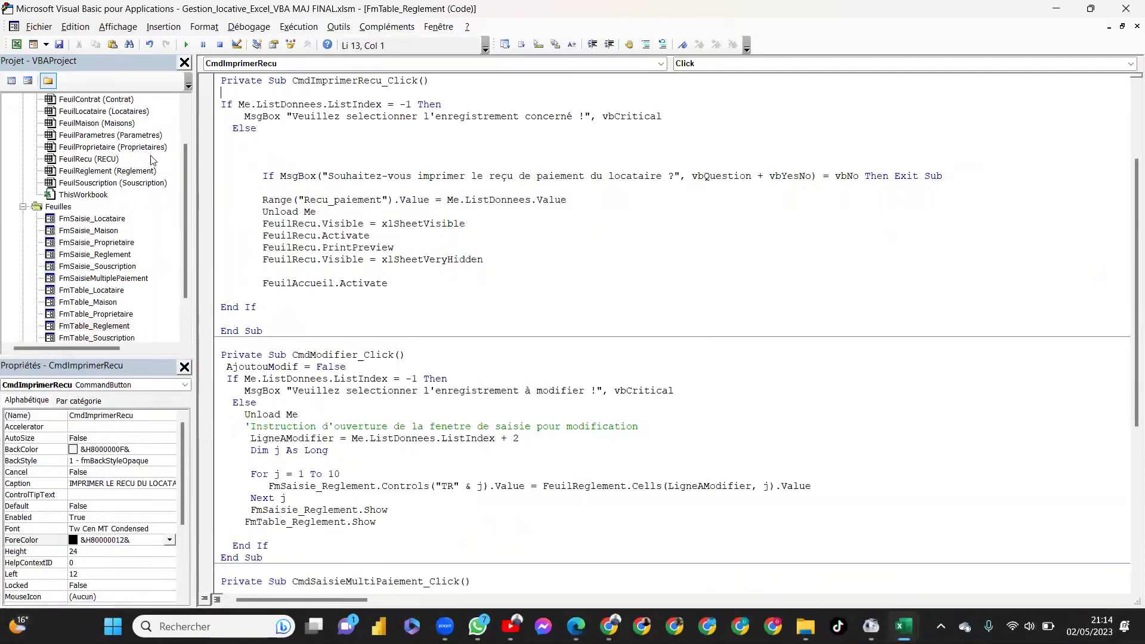
click(17, 44)
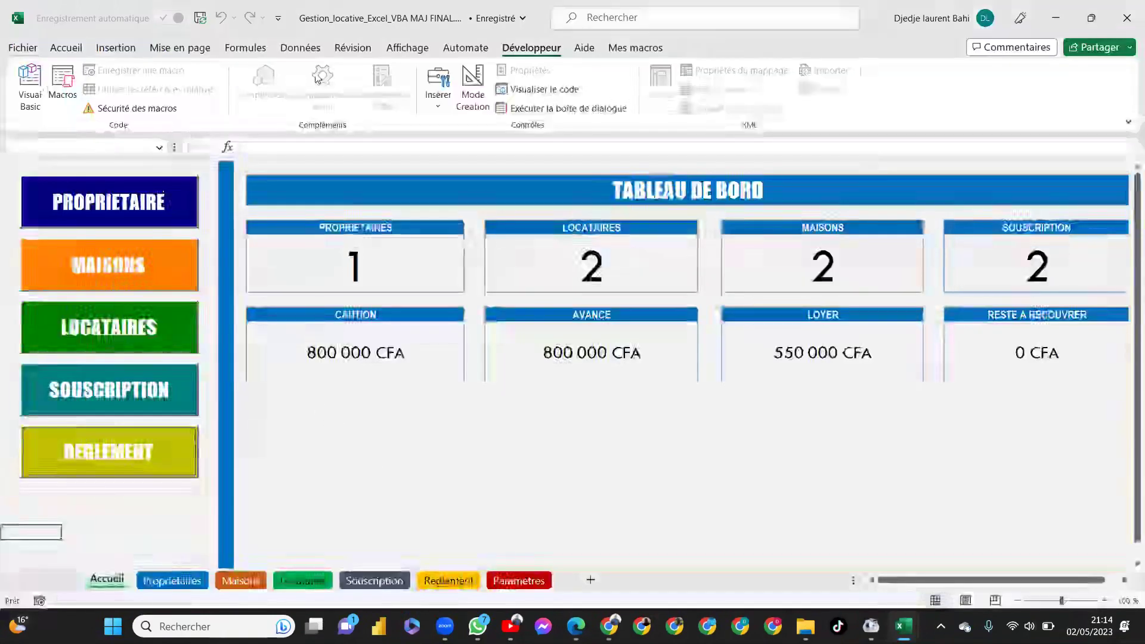
key(alt+F11)
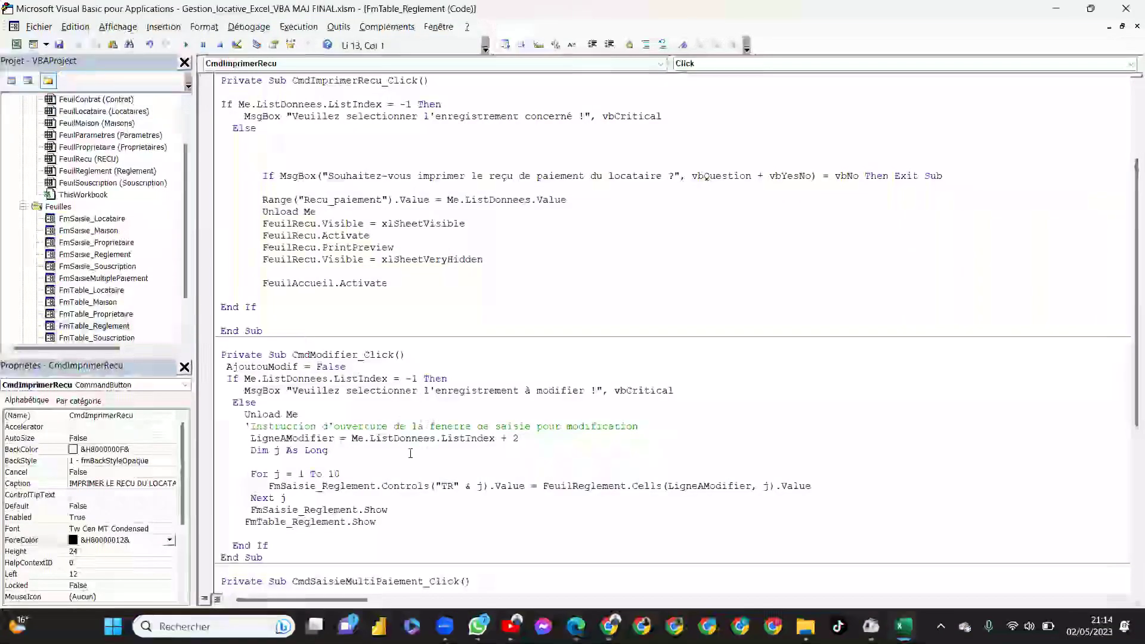
scroll(411, 453, down, 3)
scroll(417, 450, down, 4)
scroll(441, 441, down, 1)
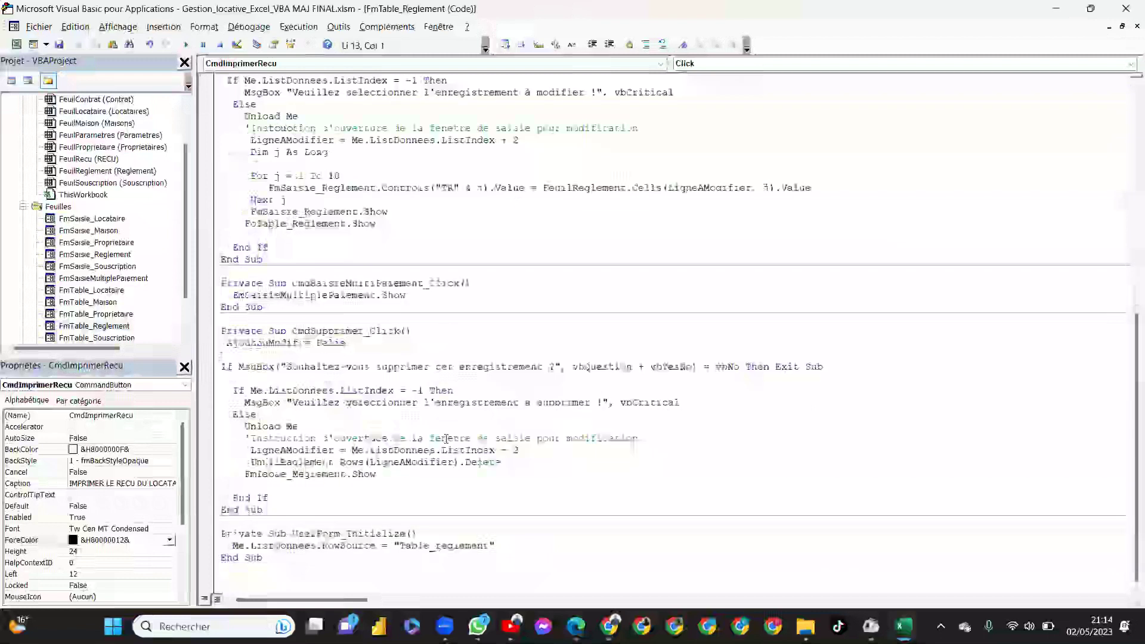
scroll(446, 438, up, 2)
scroll(443, 436, up, 1)
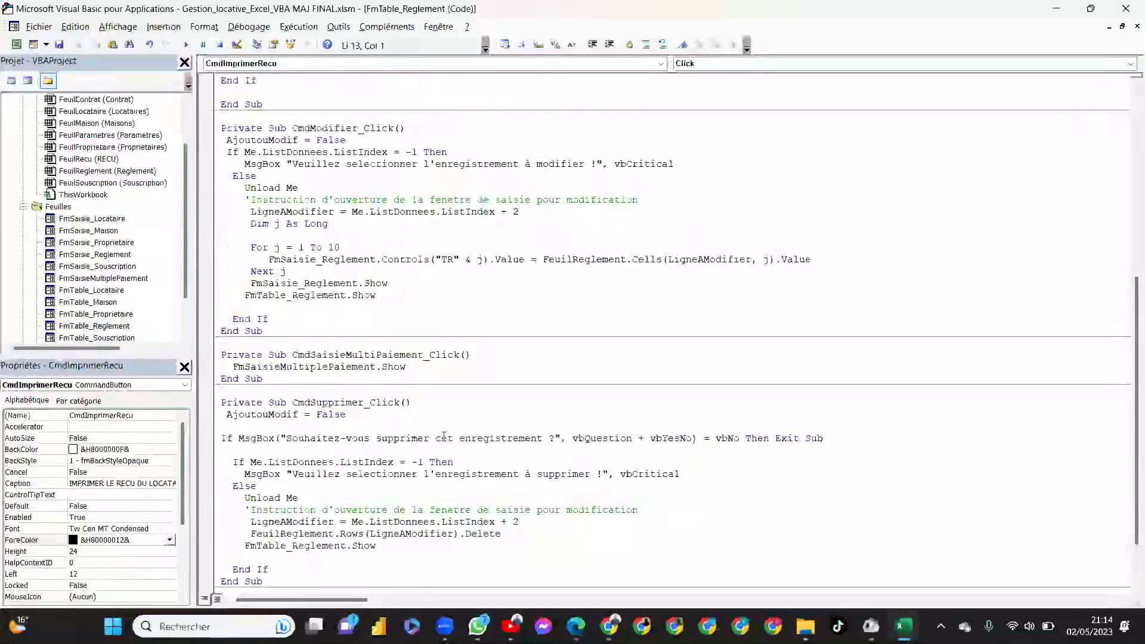
Draw a new command button at the bottom right of FmTable_Reglement, discarding a stray text box
double_click(94, 326)
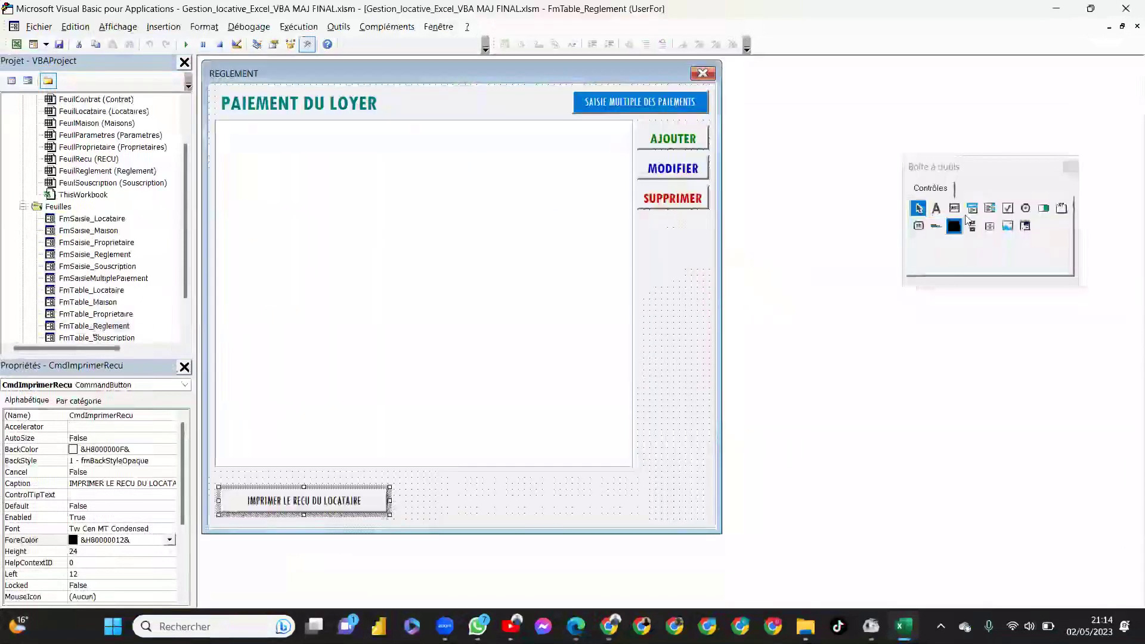
click(955, 210)
drag(468, 487, 543, 509)
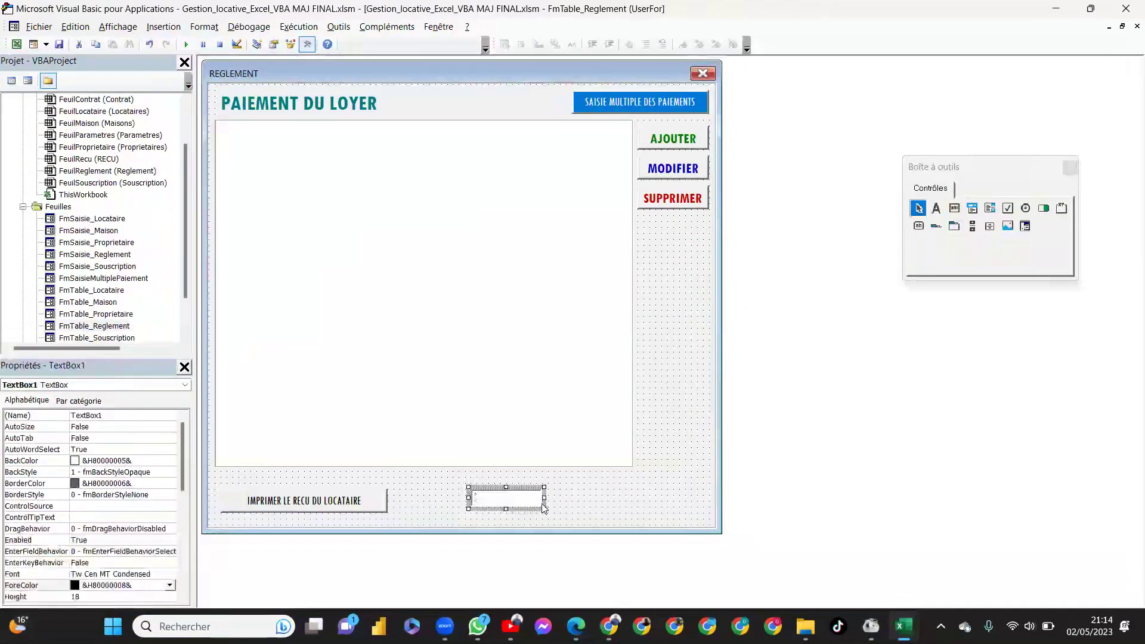
key(Delete)
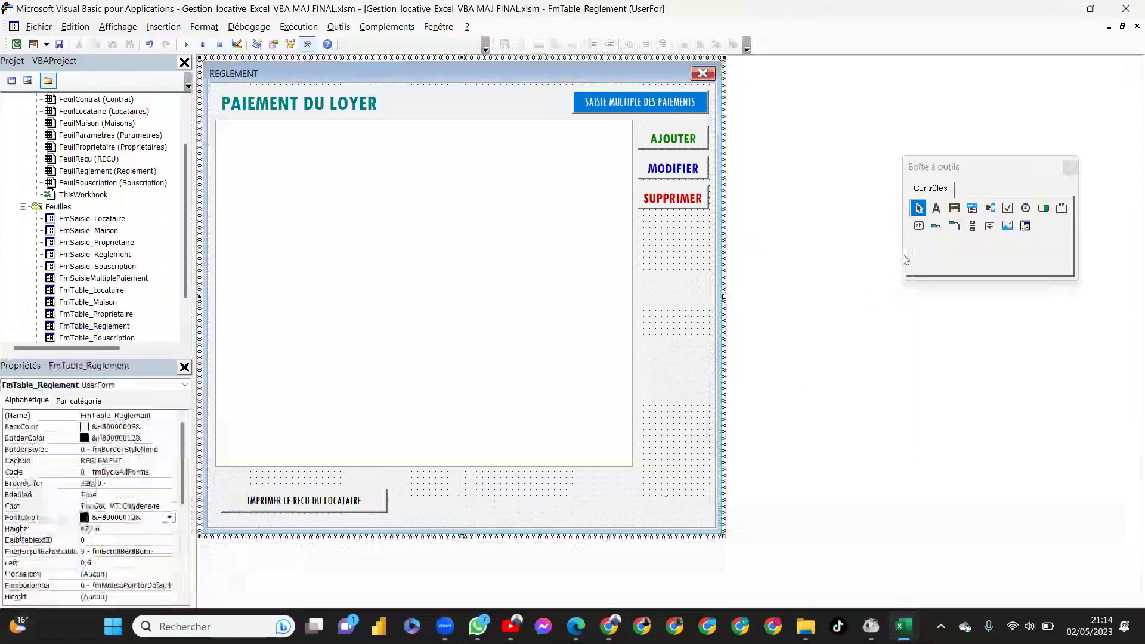
click(918, 227)
mouse_move(511, 487)
mouse_down()
mouse_move(592, 514)
mouse_move(633, 500)
mouse_up()
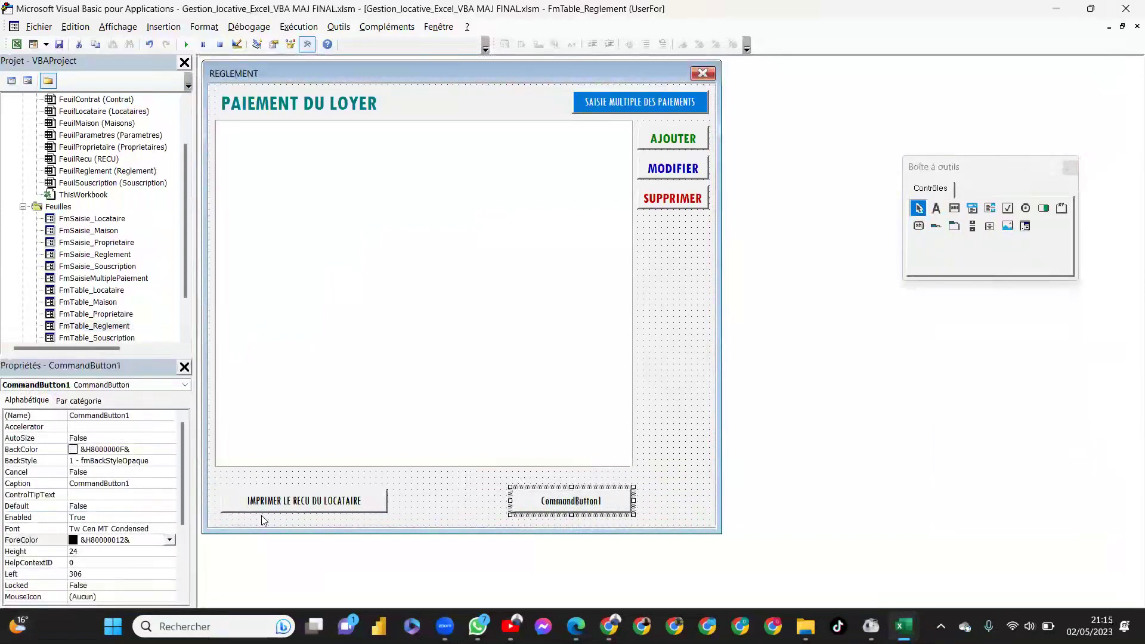
Name the button CmdImpressionMultiple and caption it IMPRIMER TOUS LES RECUS
click(141, 416)
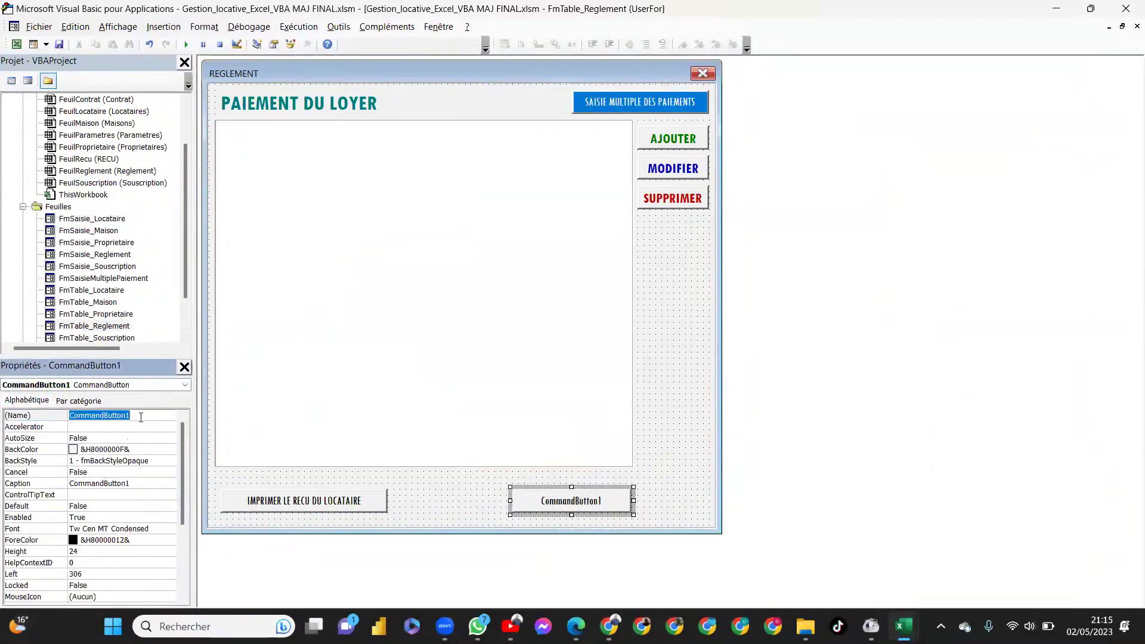
text(CmdImpre)
click(454, 484)
click(548, 507)
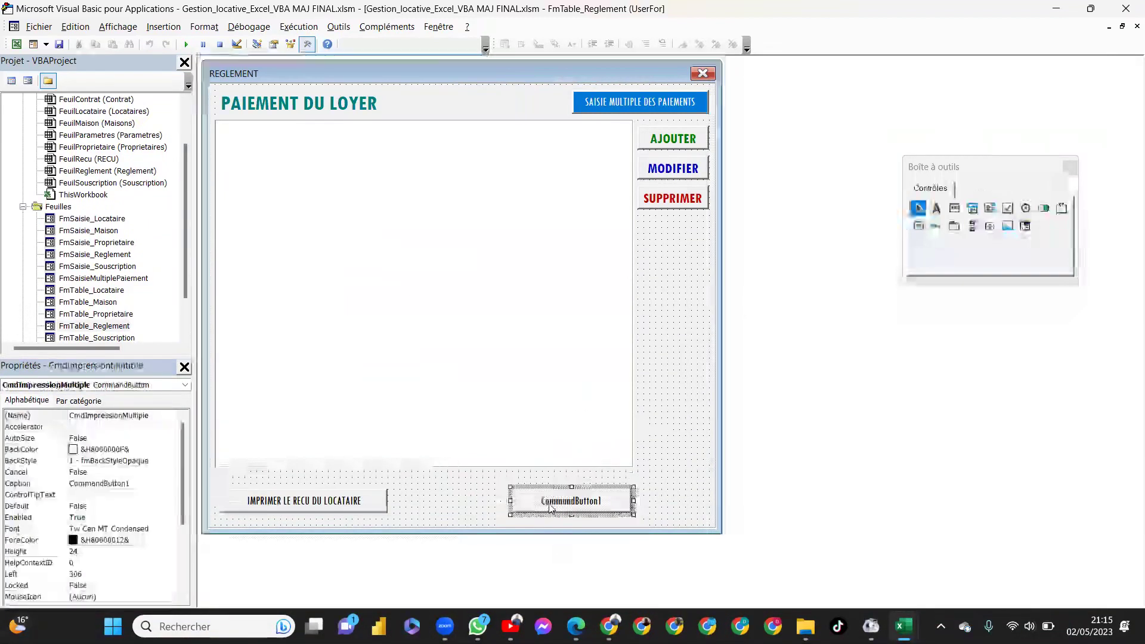
click(601, 506)
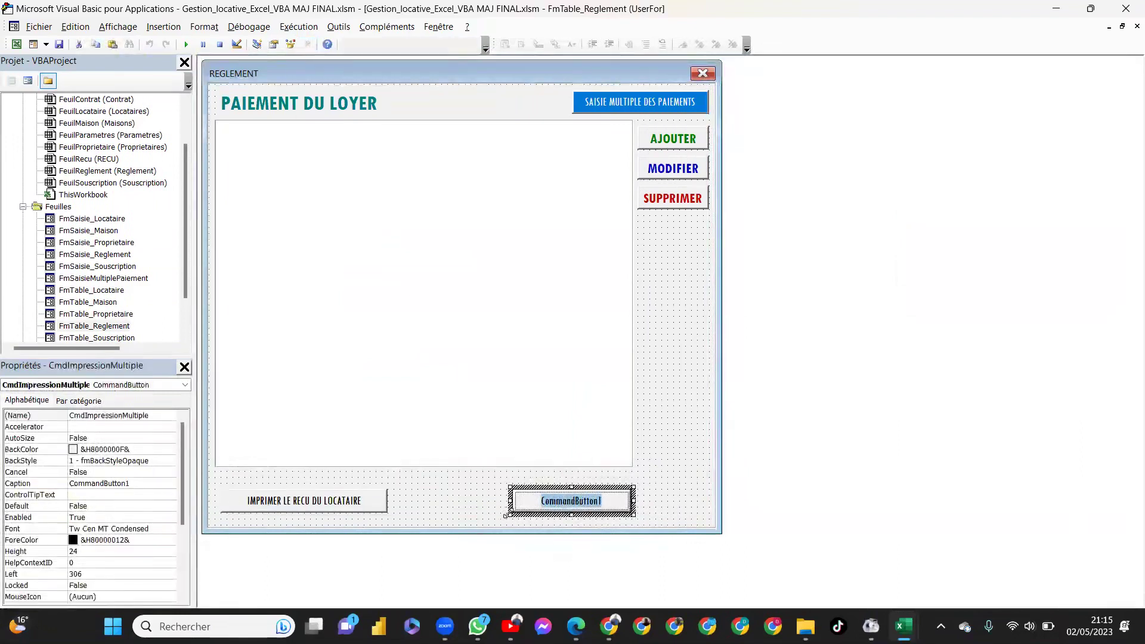
text(IMP)
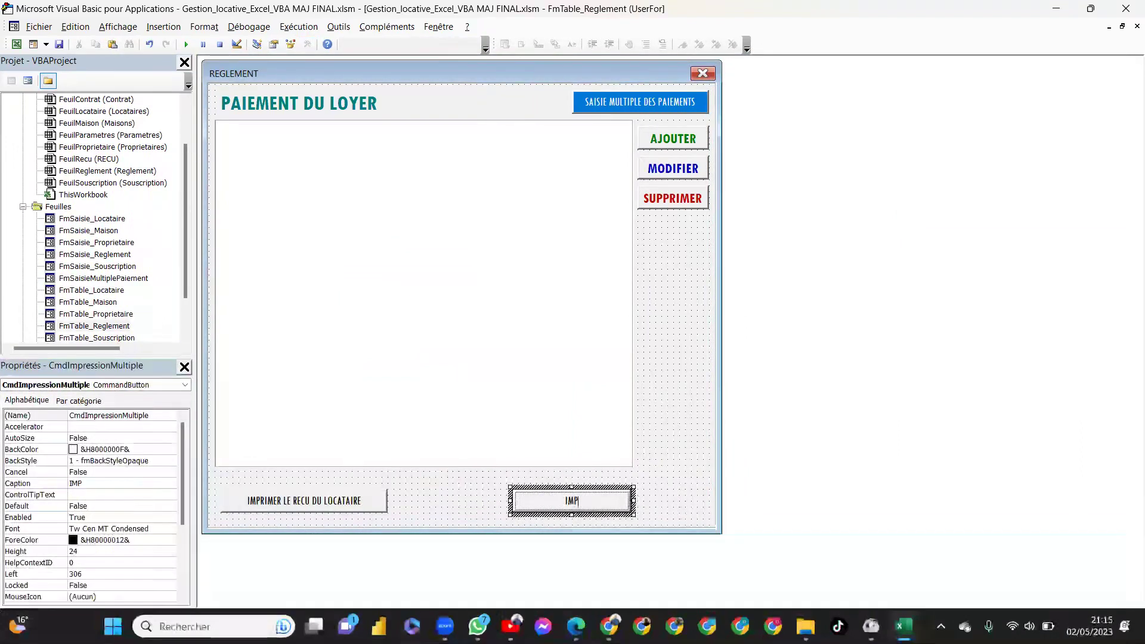
text(RIMER)
text( TOU)
text(S L)
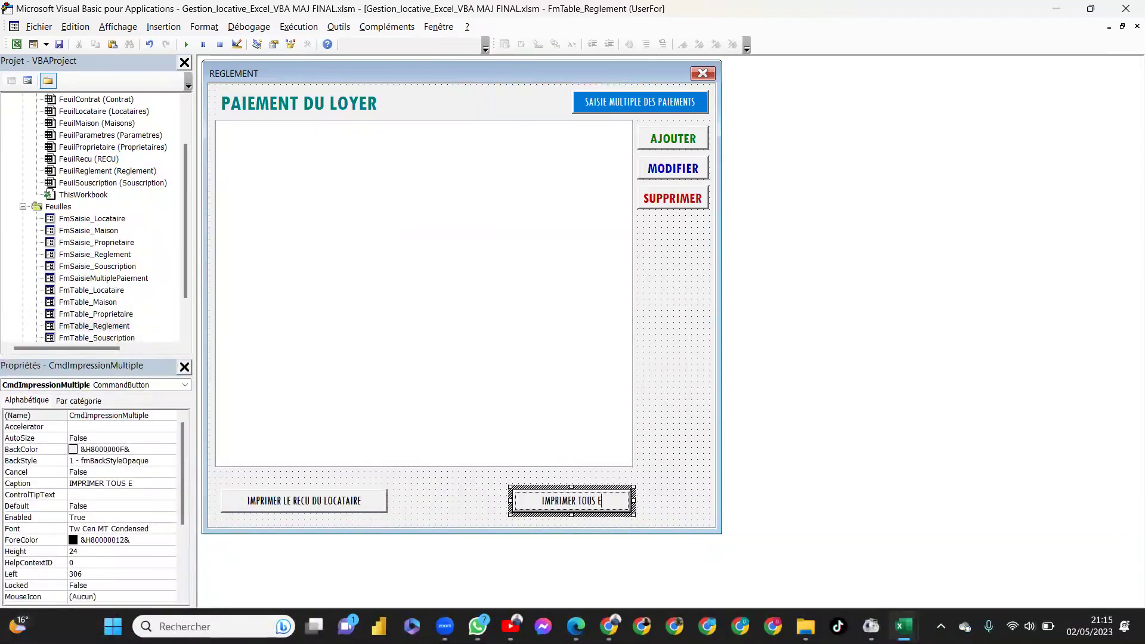
text(ES RE)
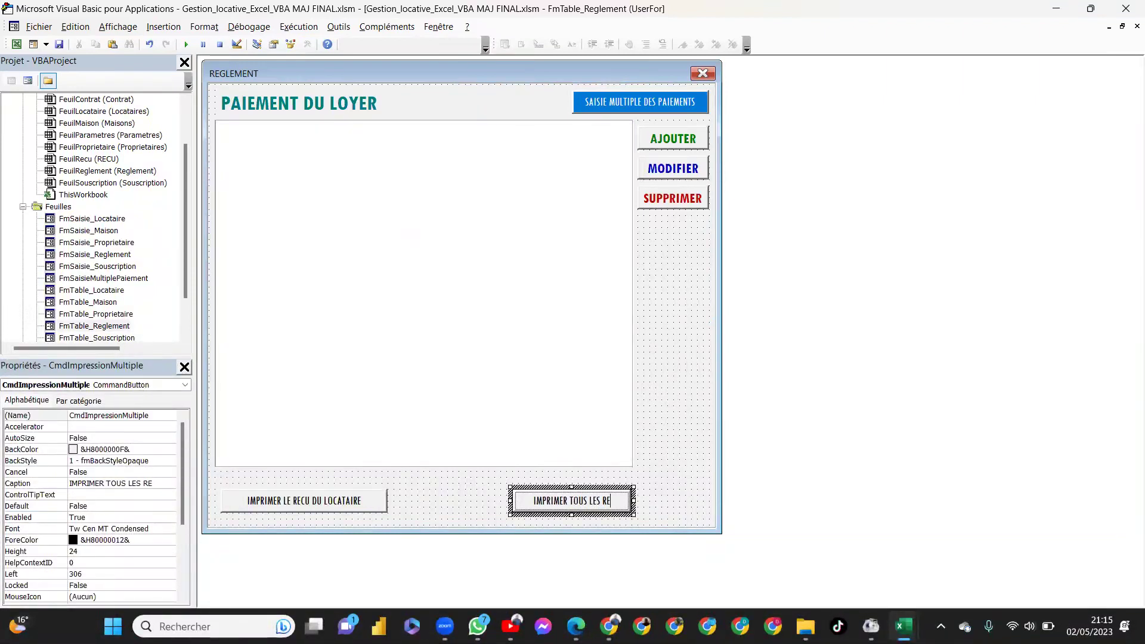
text(CUS)
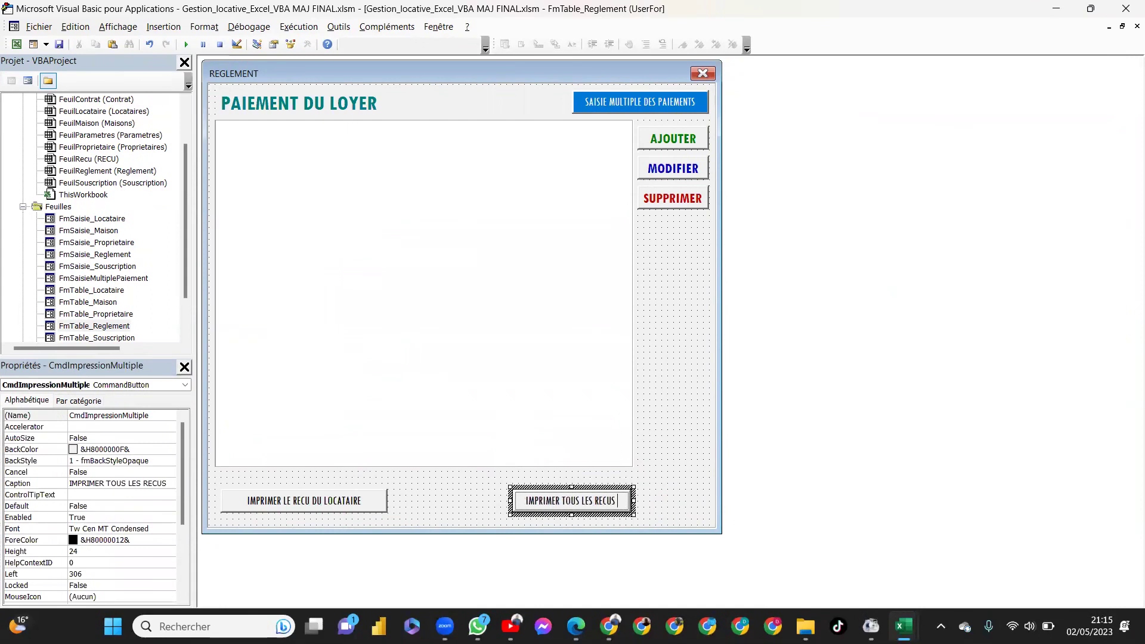
click(672, 440)
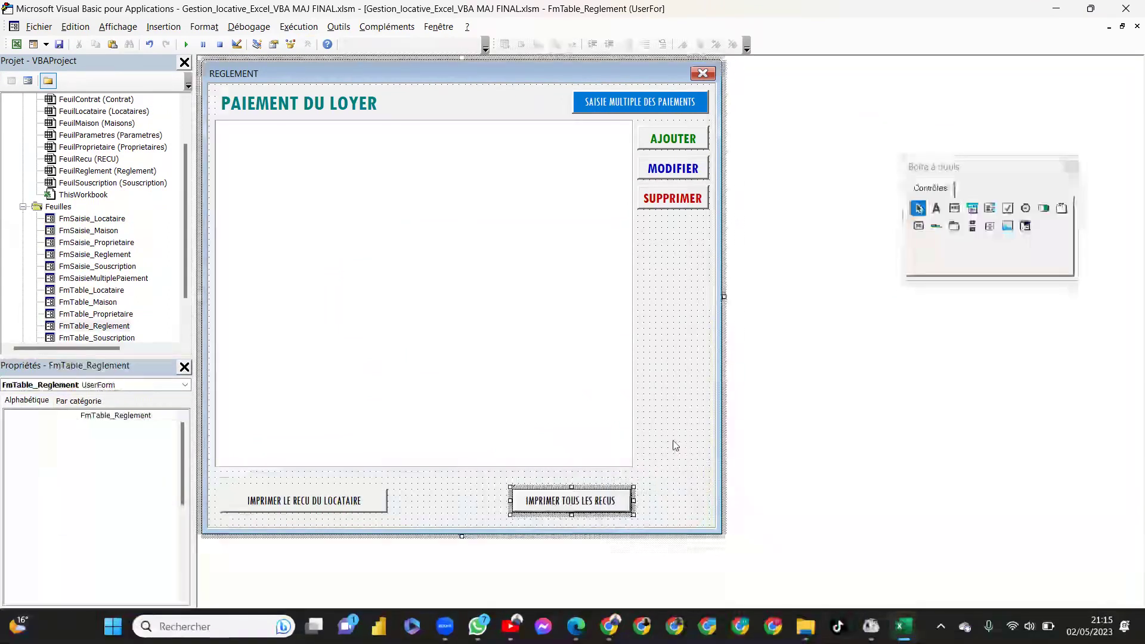
In CmdImpressionMultiple_Click, declare i As Long and loop For i = 0 To ListDonnees.ListCount - 1
double_click(564, 504)
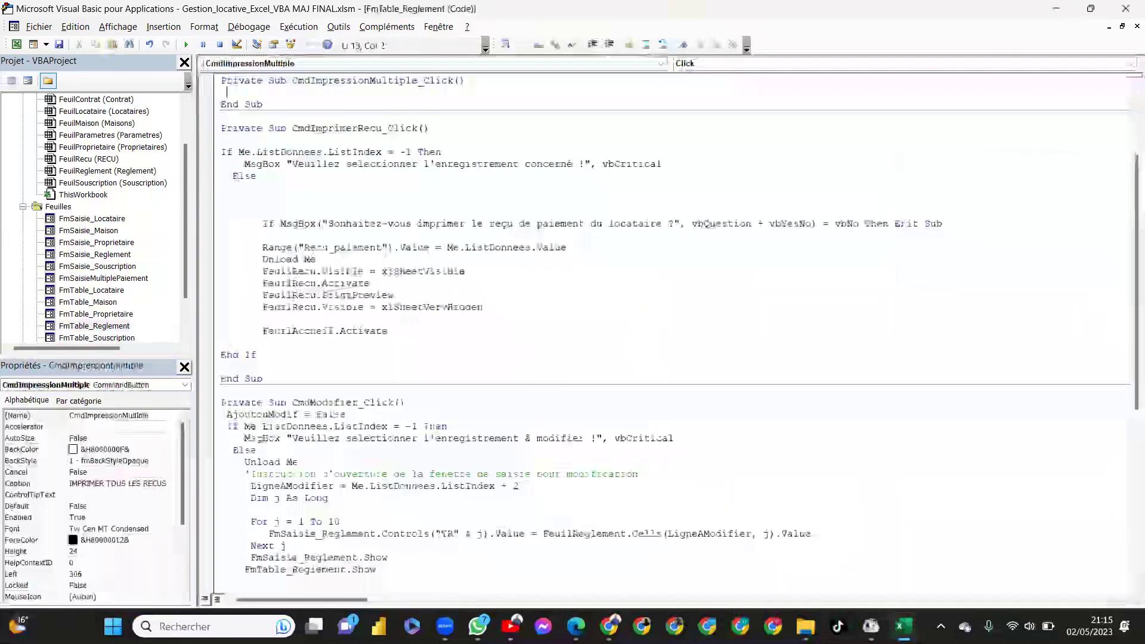
text(dim i as )
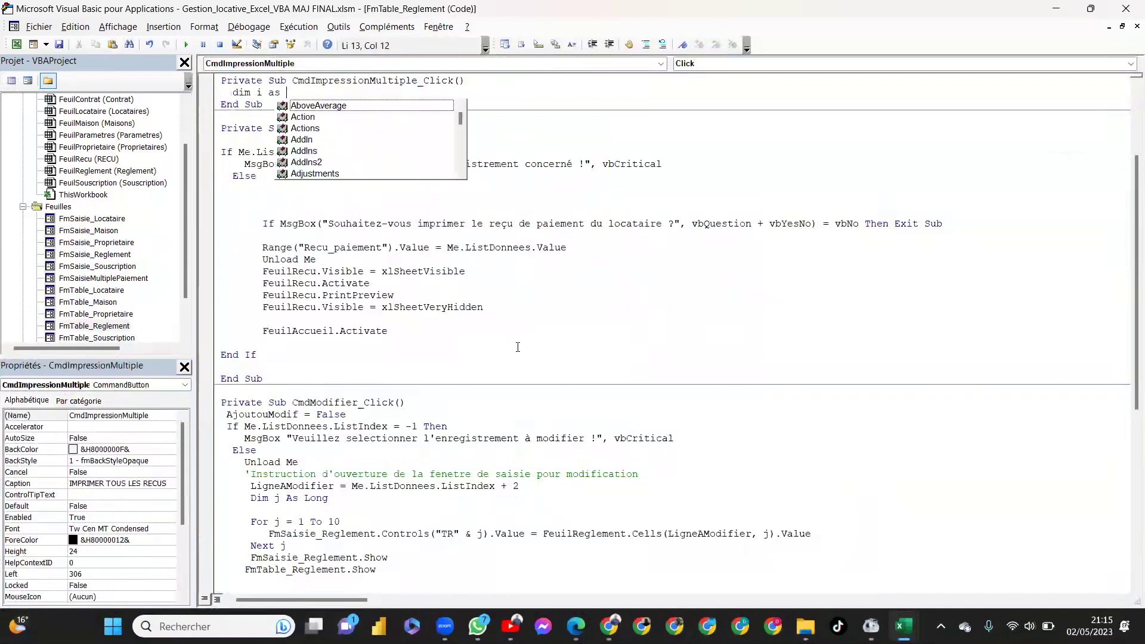
text(olon)
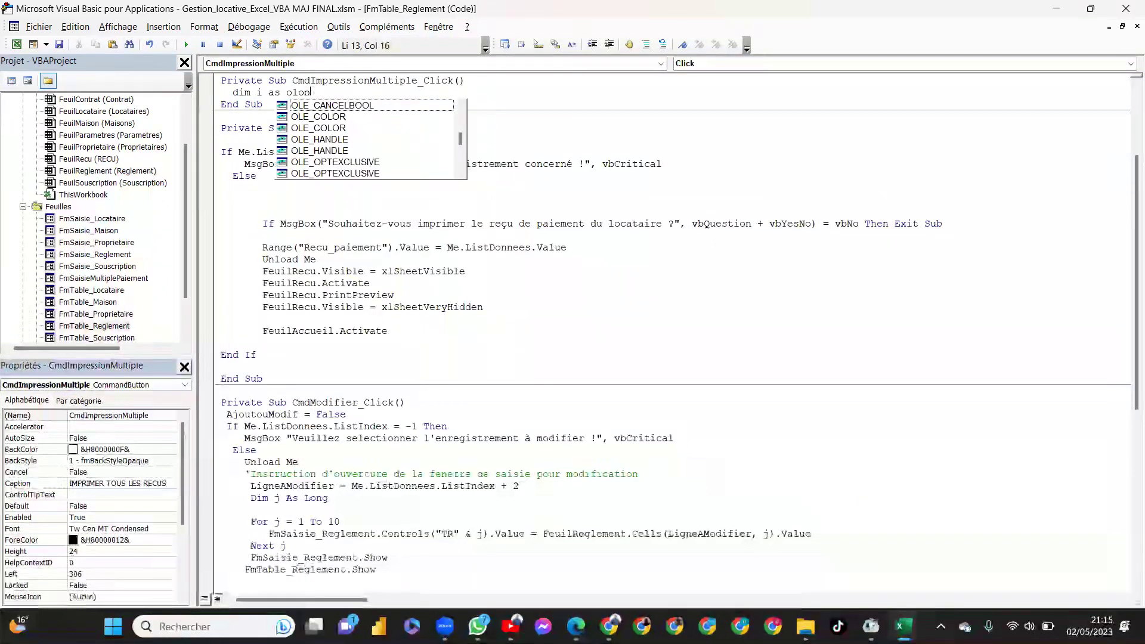
key(BackSpace)
key(BackSpace)
text(long)
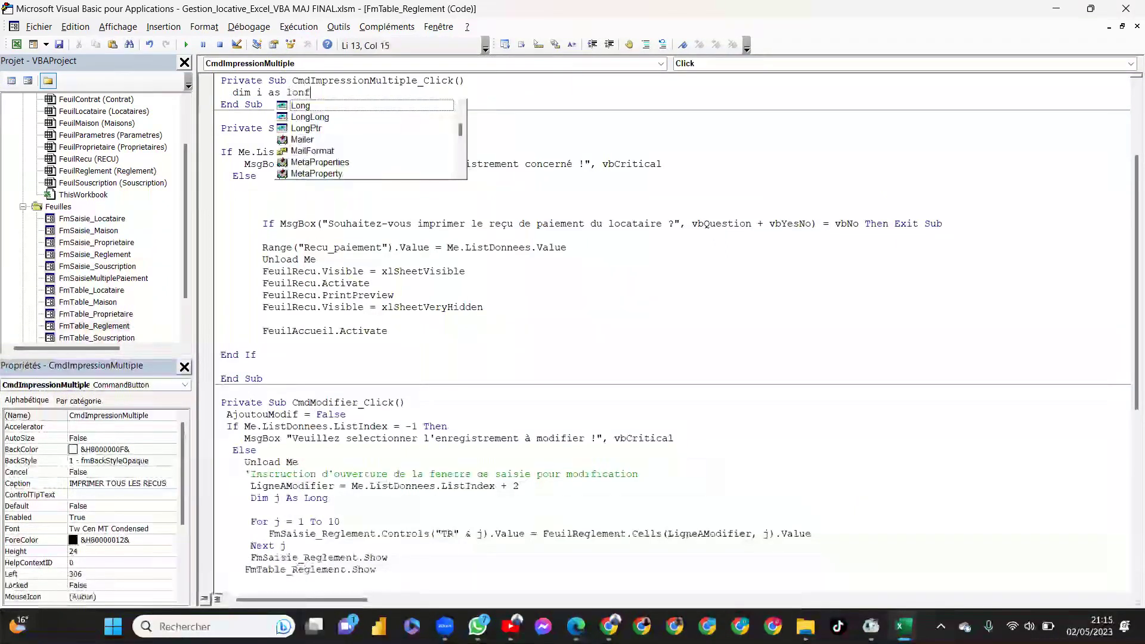
key(Return)
text(for i=0)
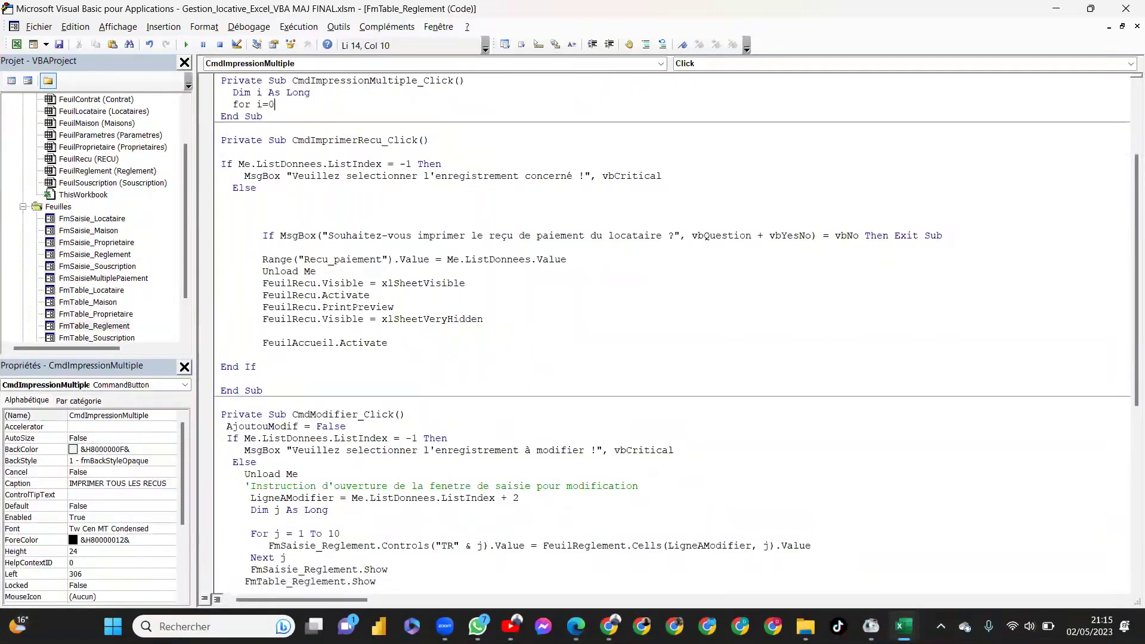
text(to me)
text(.ListDonnees)
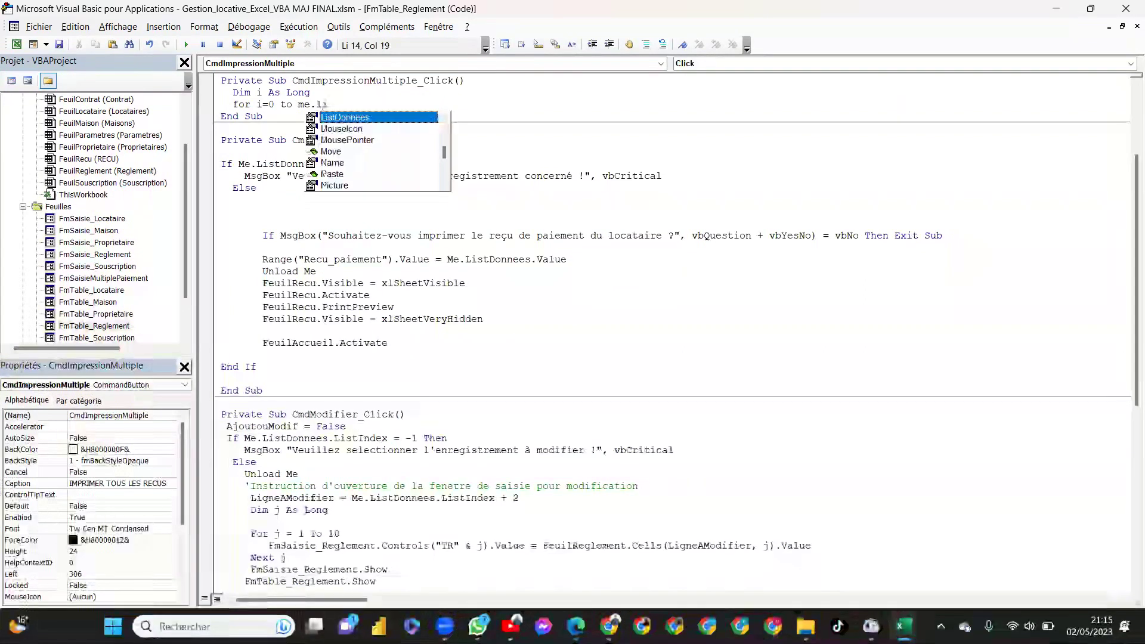
text(.)
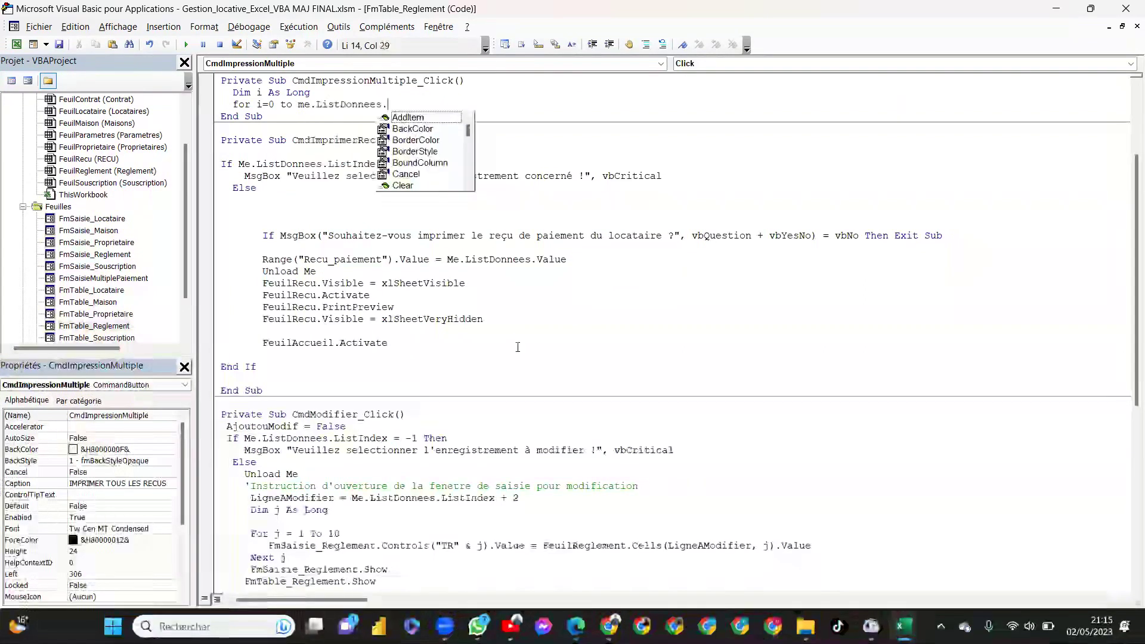
text(li)
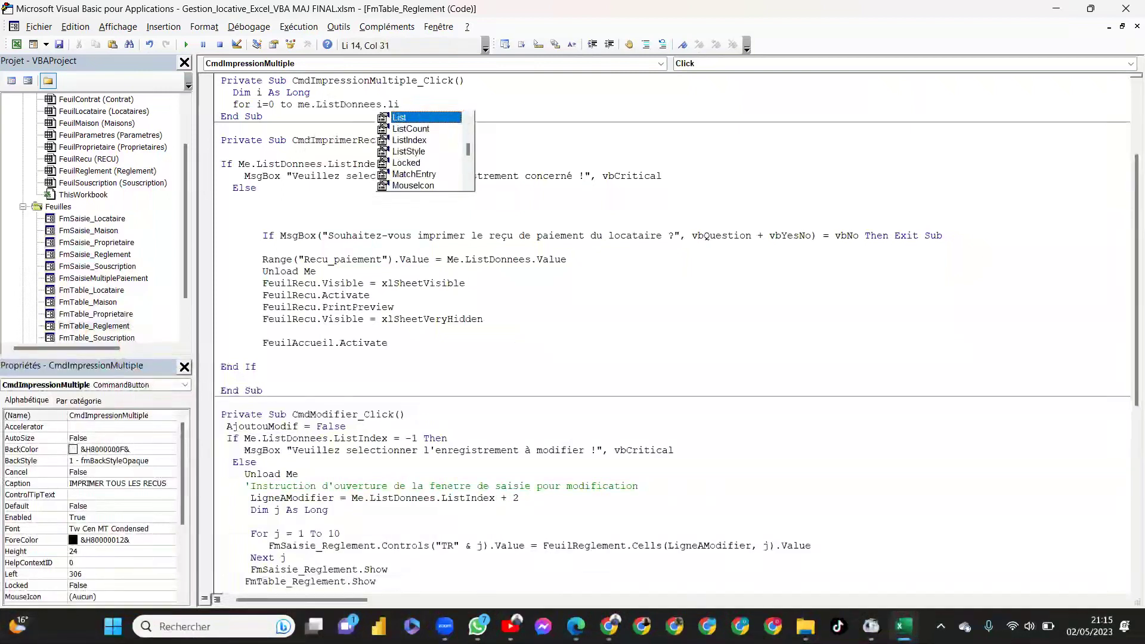
text(stc-1)
key(Return)
text(ne)
text(t)
Copy the confirmation MsgBox from the single-receipt code to the top of the procedure
click(525, 341)
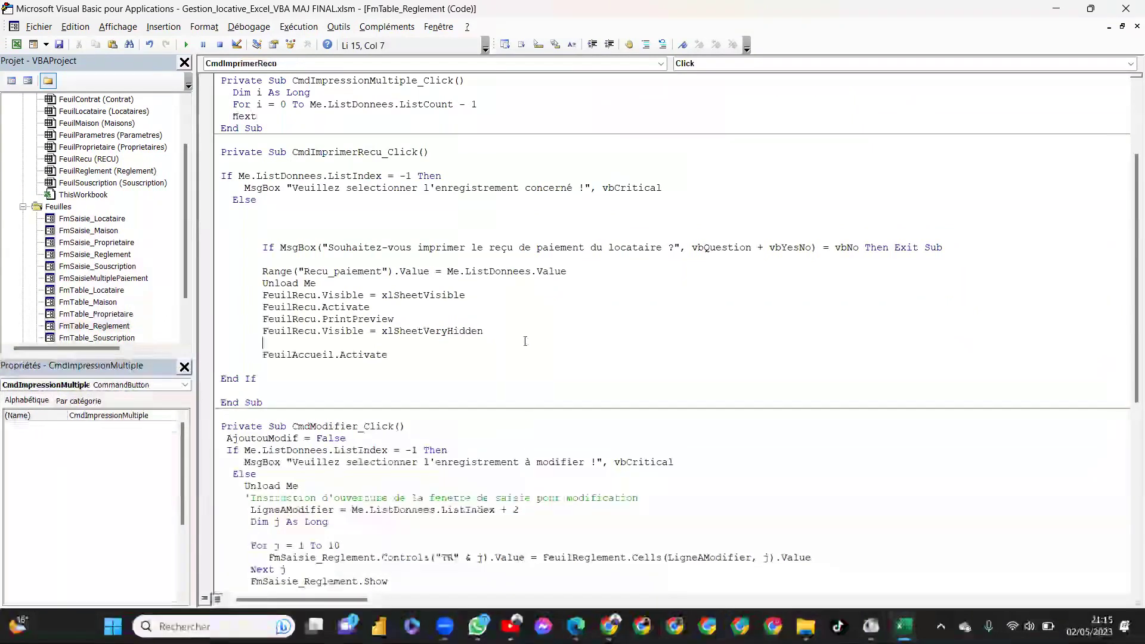
mouse_move(942, 247)
mouse_down()
mouse_move(248, 247)
mouse_move(262, 247)
mouse_up()
key(ctrl+c)
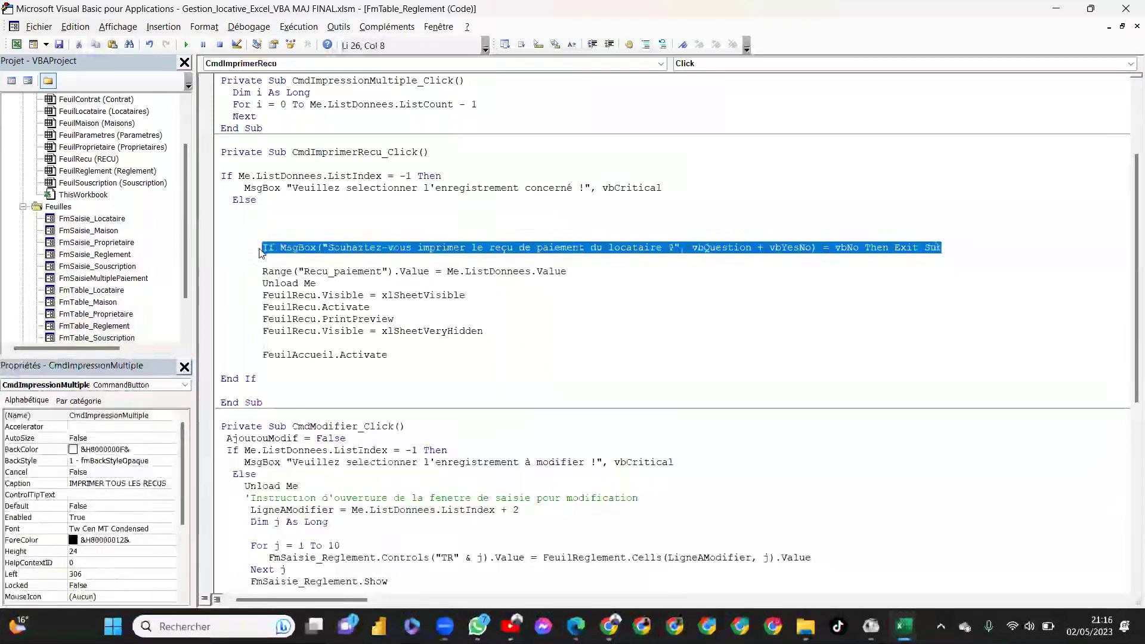
click(468, 80)
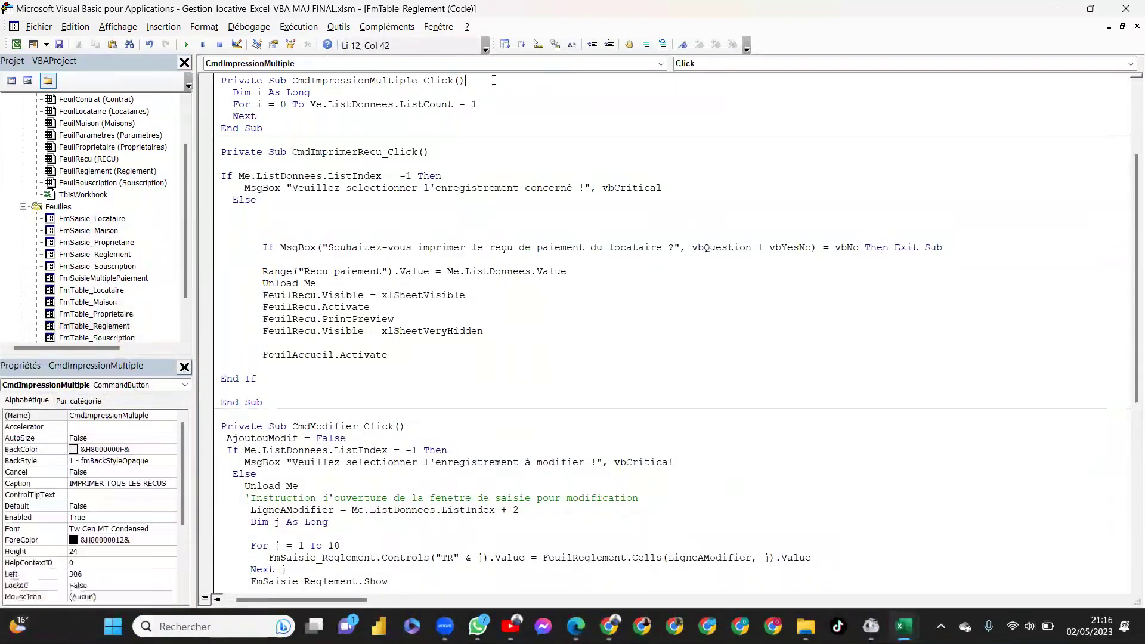
key(Return)
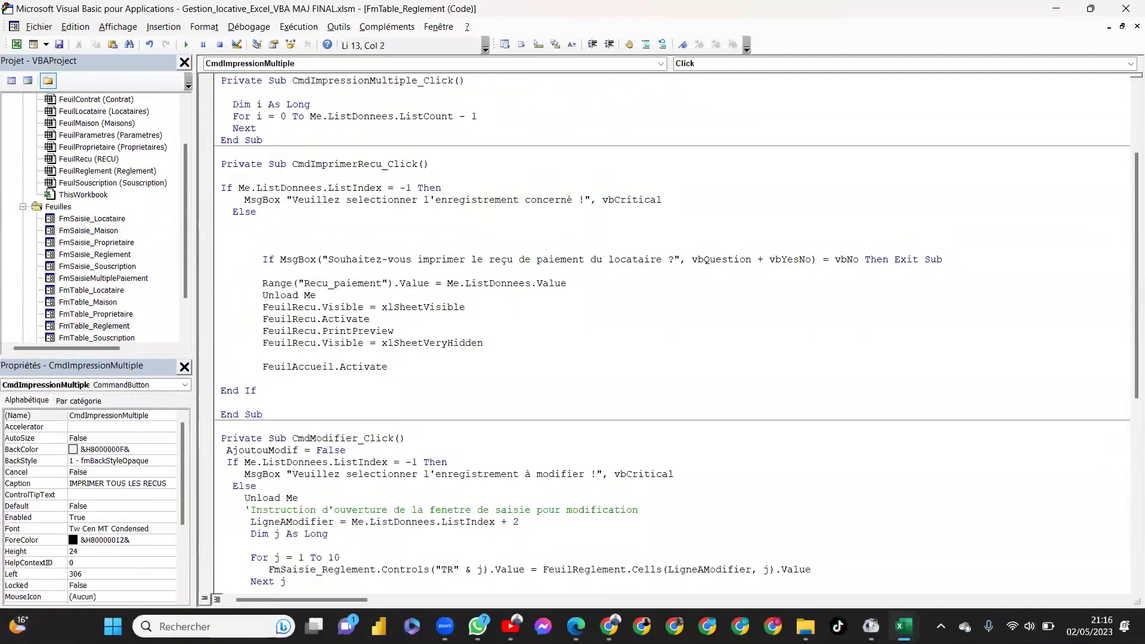
key(ctrl+v)
Inside the loop, set Range("Recu_paiement") to ListDonnees.List(i)
click(539, 328)
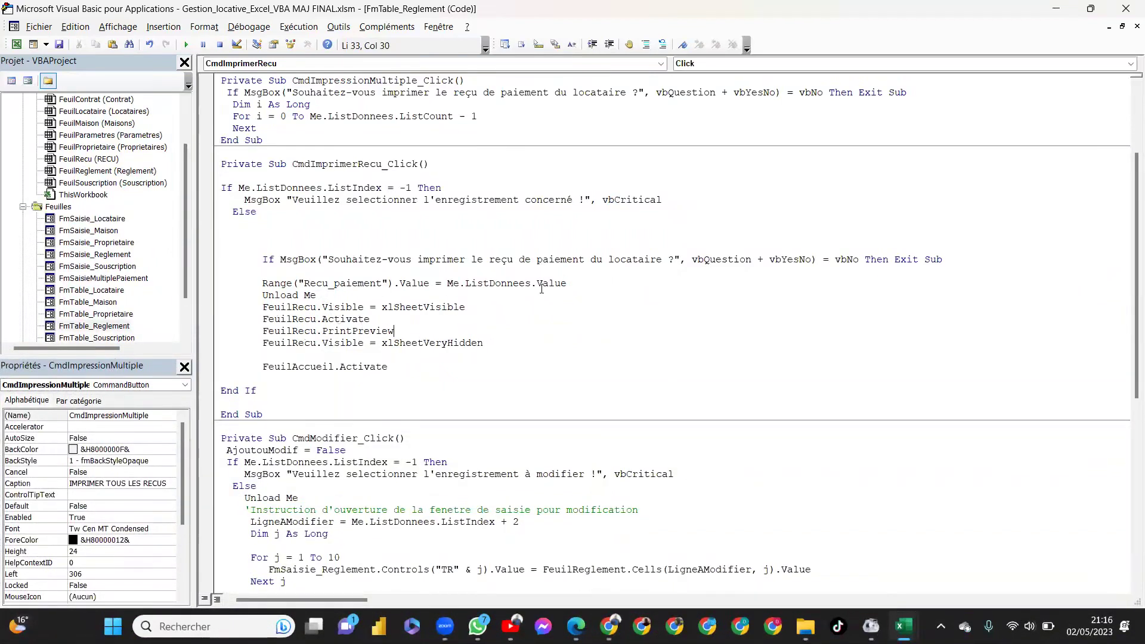
drag(566, 284, 266, 287)
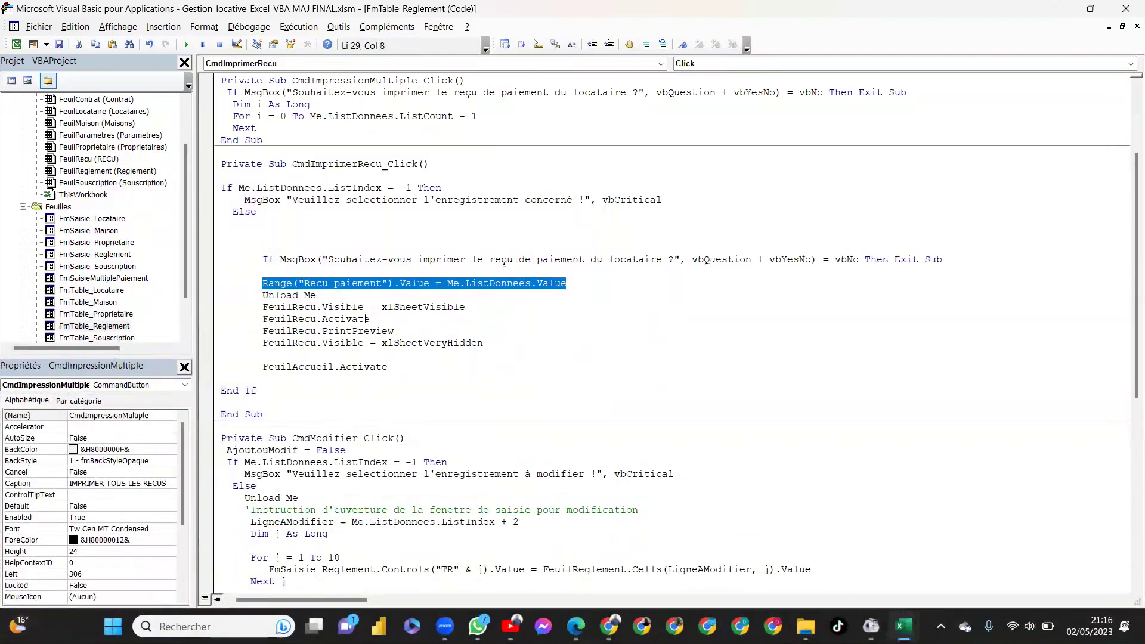
click(491, 118)
key(Return)
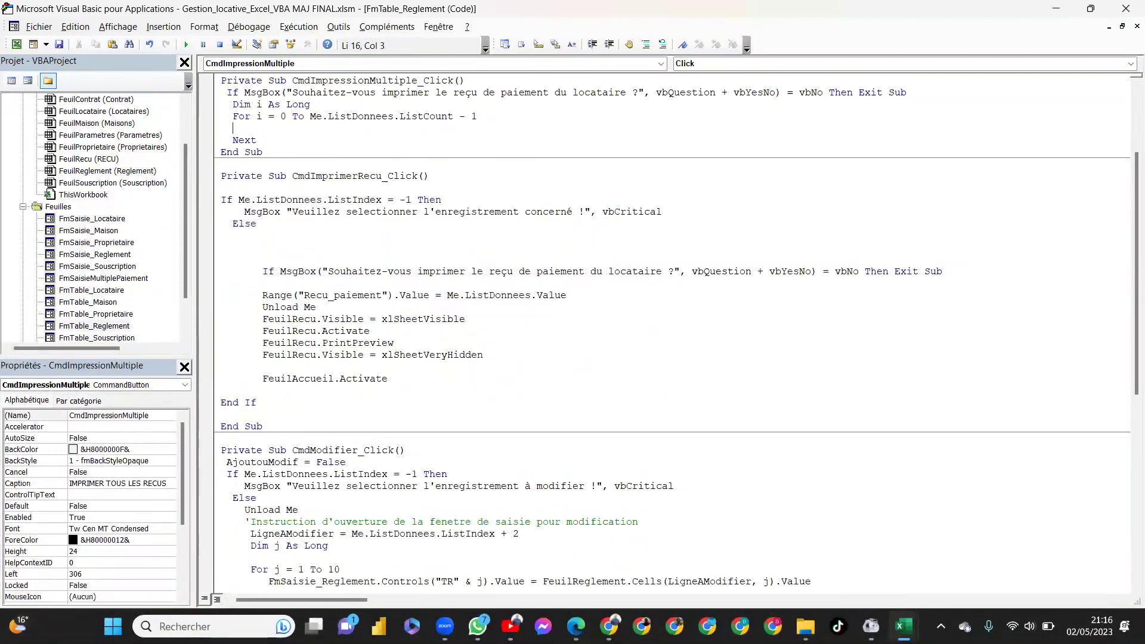
text(Range("Recu_paiement").Value = Me.ListDonnees.Value)
double_click(540, 129)
key(BackSpace)
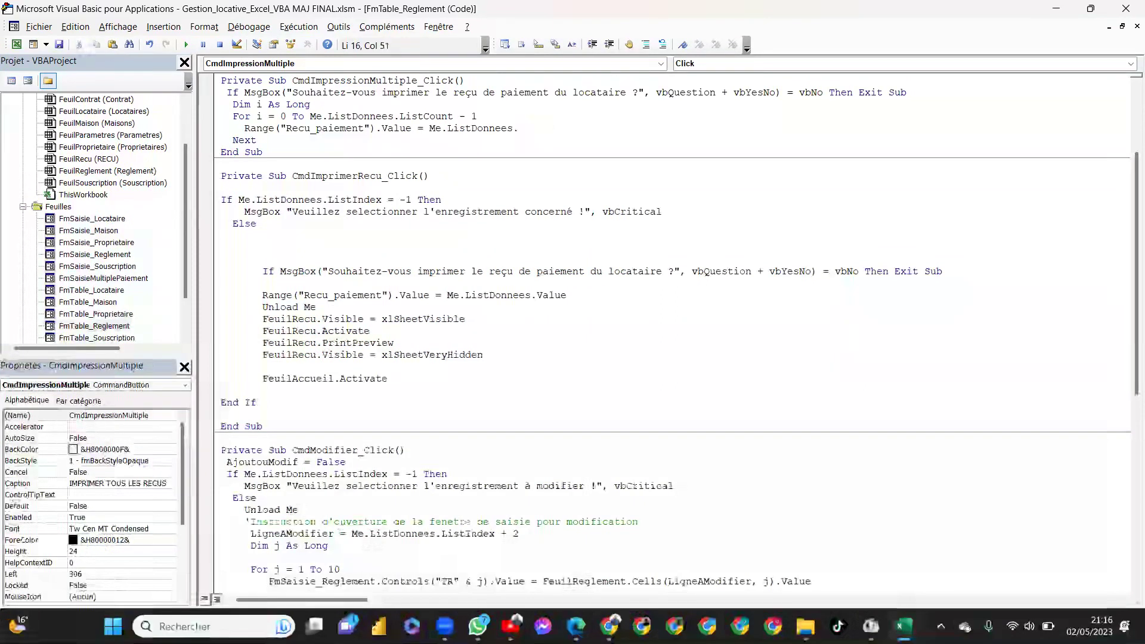
text(li()
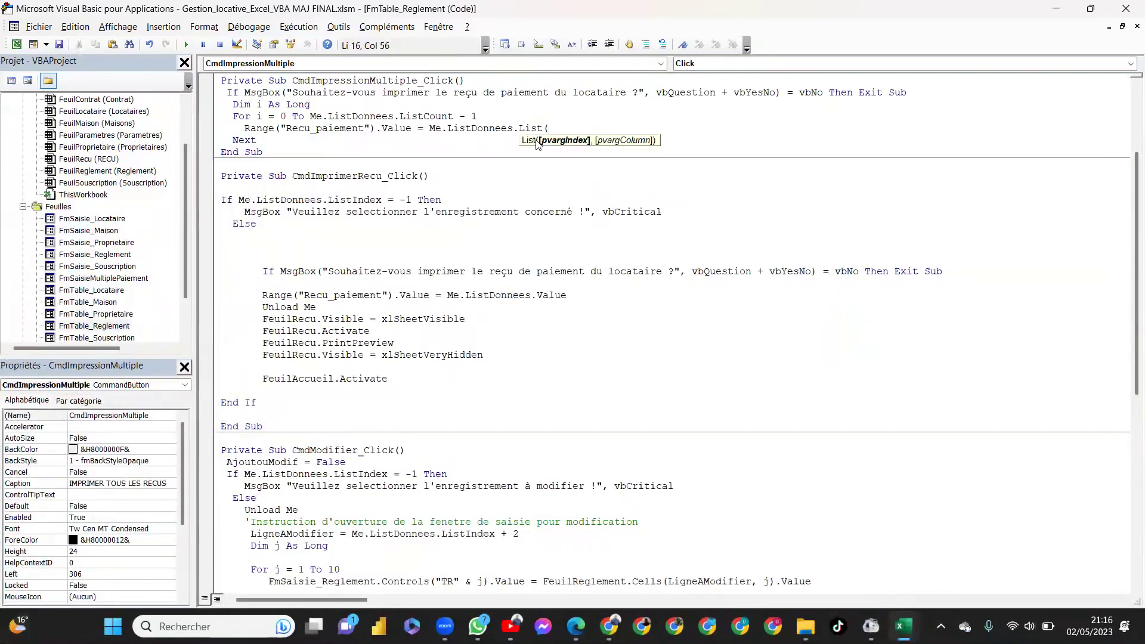
text(i))
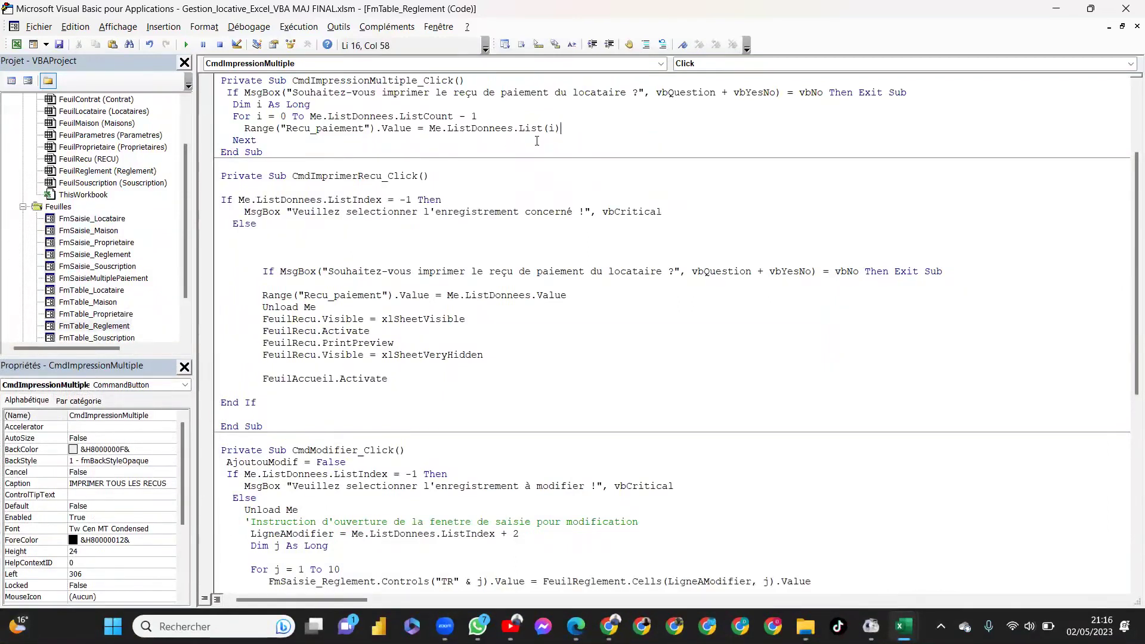
key(Return)
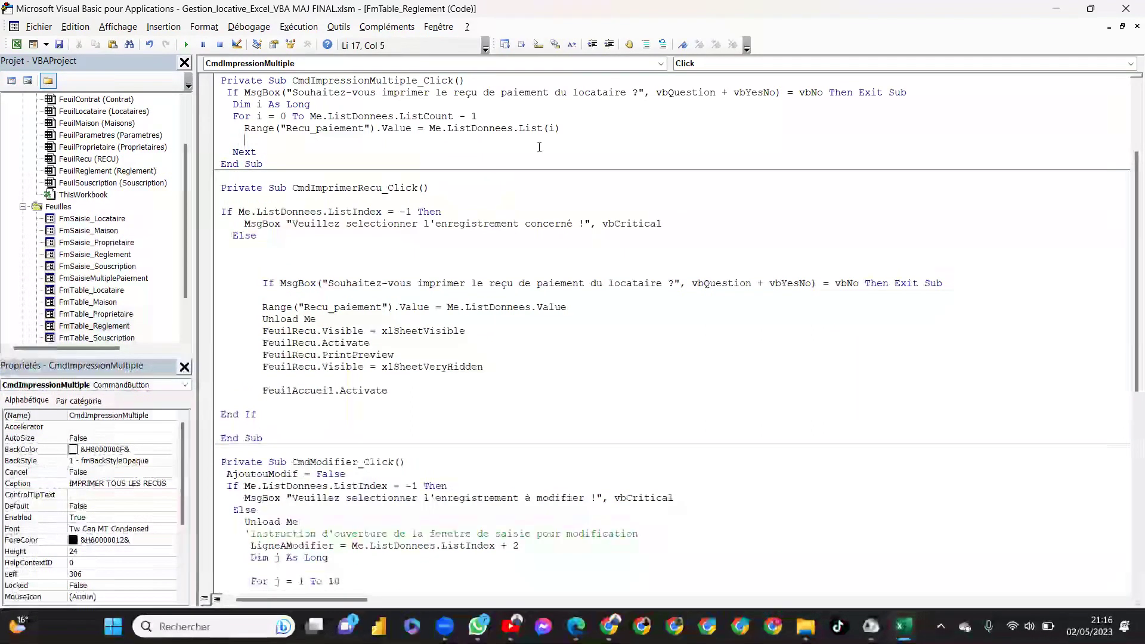
Add FeuilRecu.PrintOut inside the loop to print each receipt
double_click(285, 331)
key(ctrl+c)
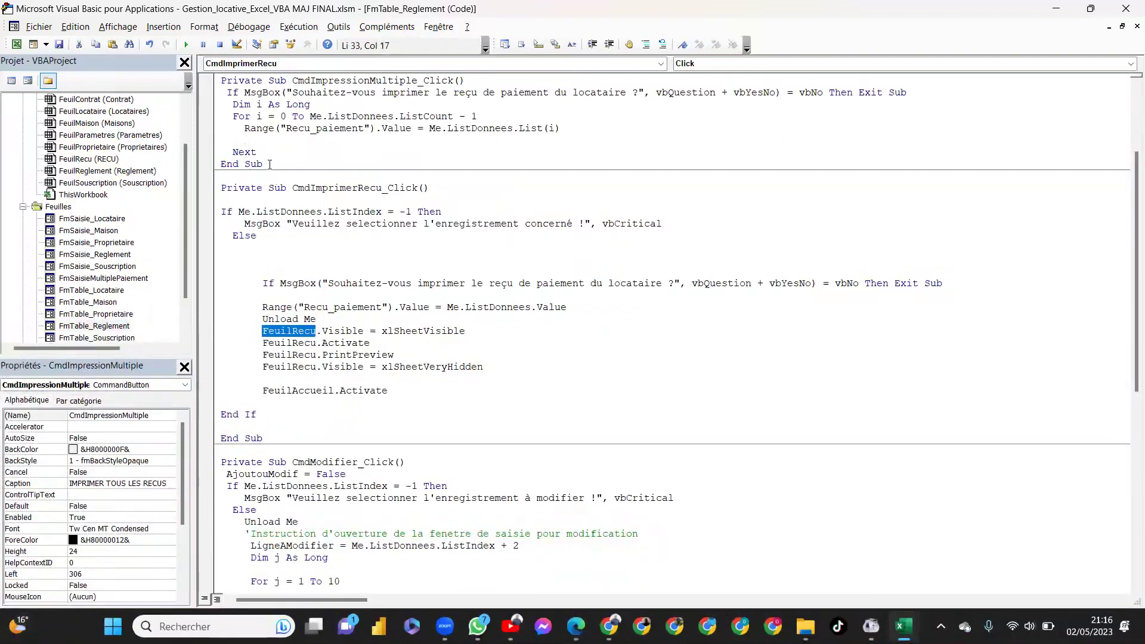
click(272, 141)
key(ctrl+v)
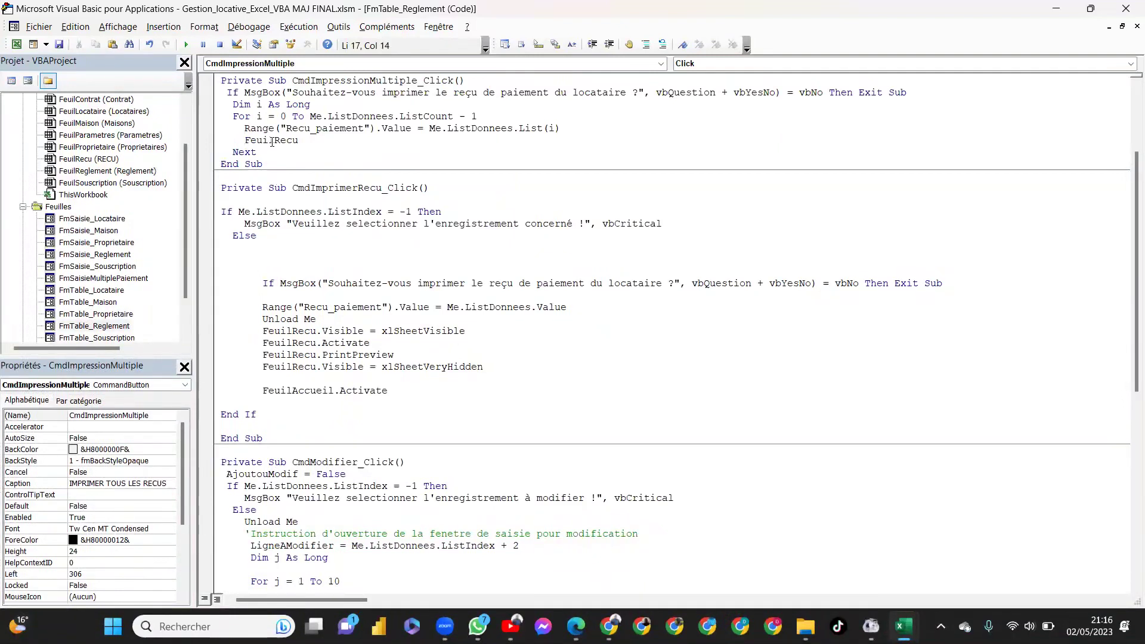
text(.printOut)
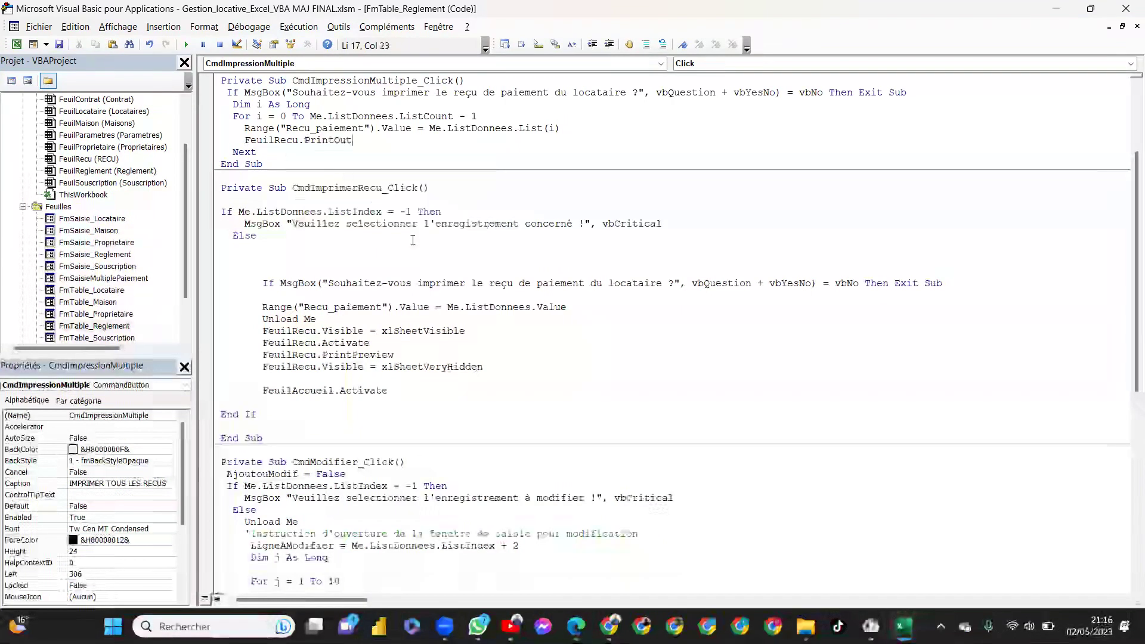
double_click(325, 164)
click(429, 260)
Test IMPRIMER TOUS LES RECUS, then after the PrintOut error reset and reopen CmdImpressionMultiple_Click
key(alt+F11)
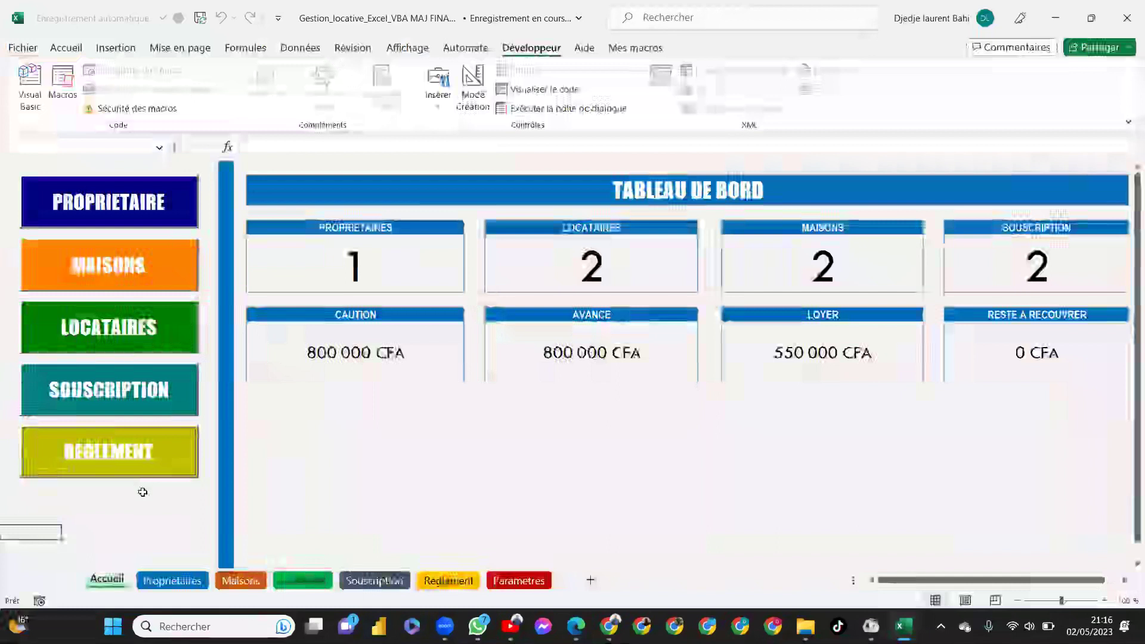
click(141, 468)
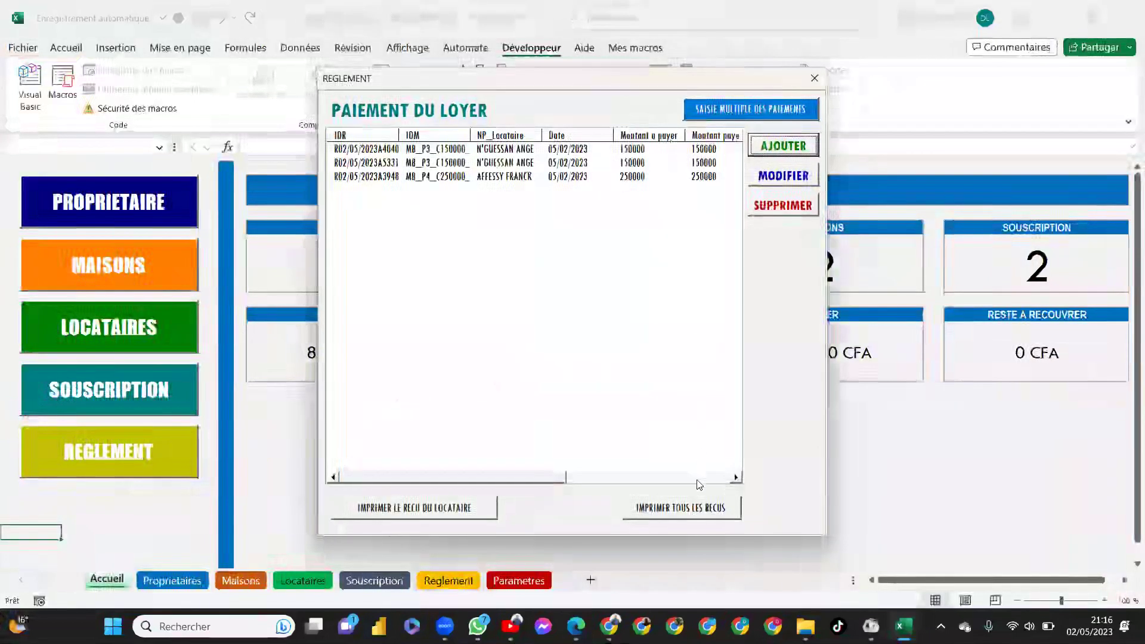
click(691, 507)
click(614, 365)
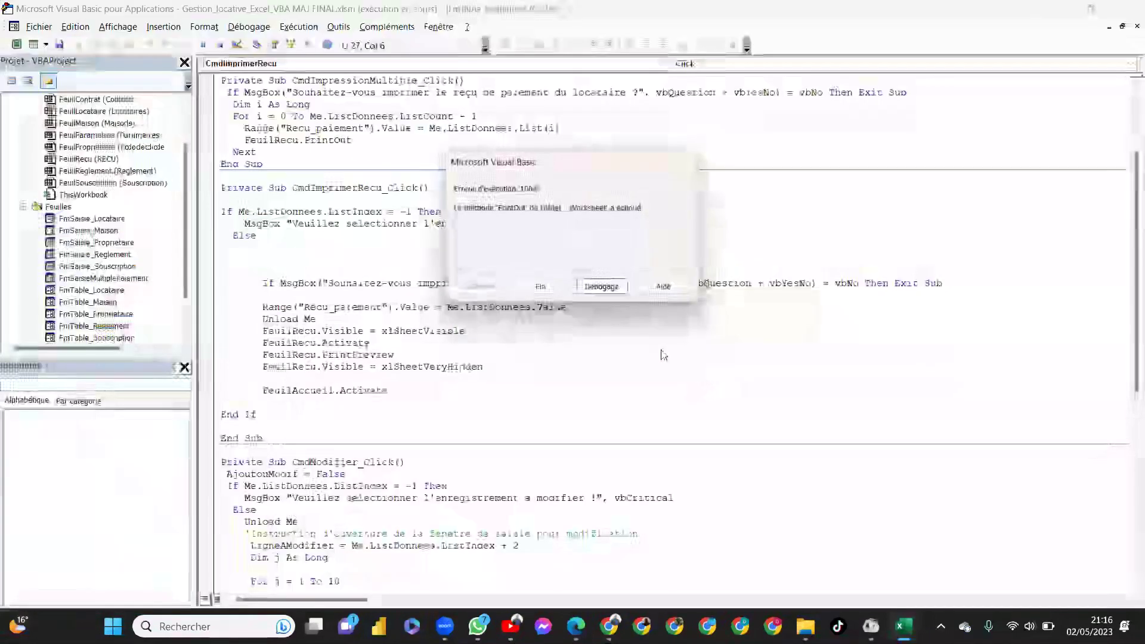
click(601, 287)
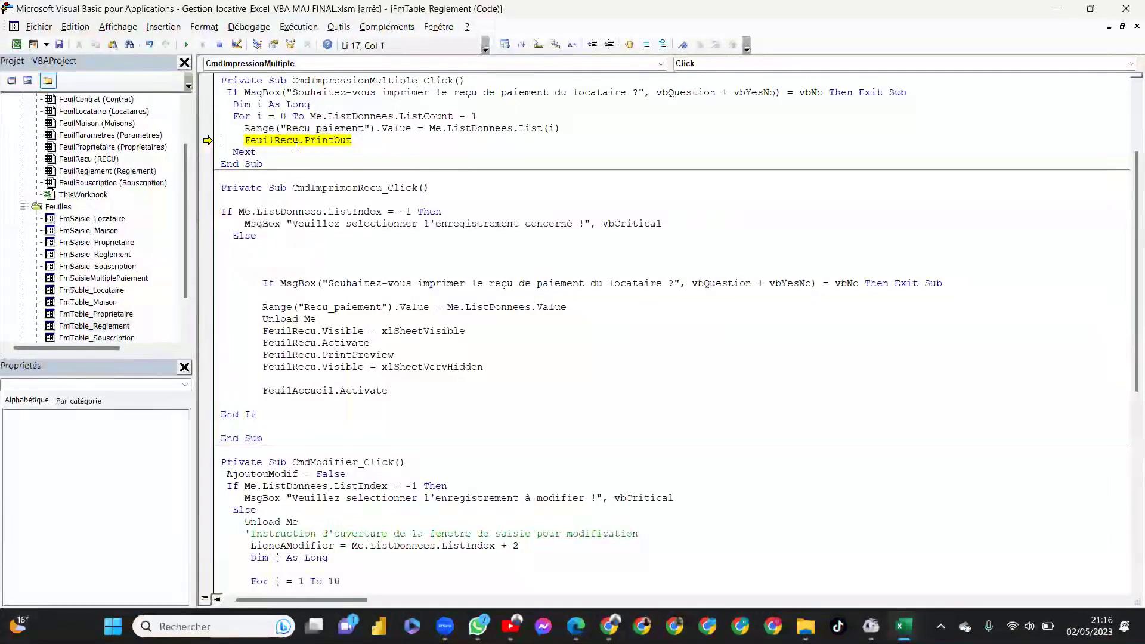
click(220, 45)
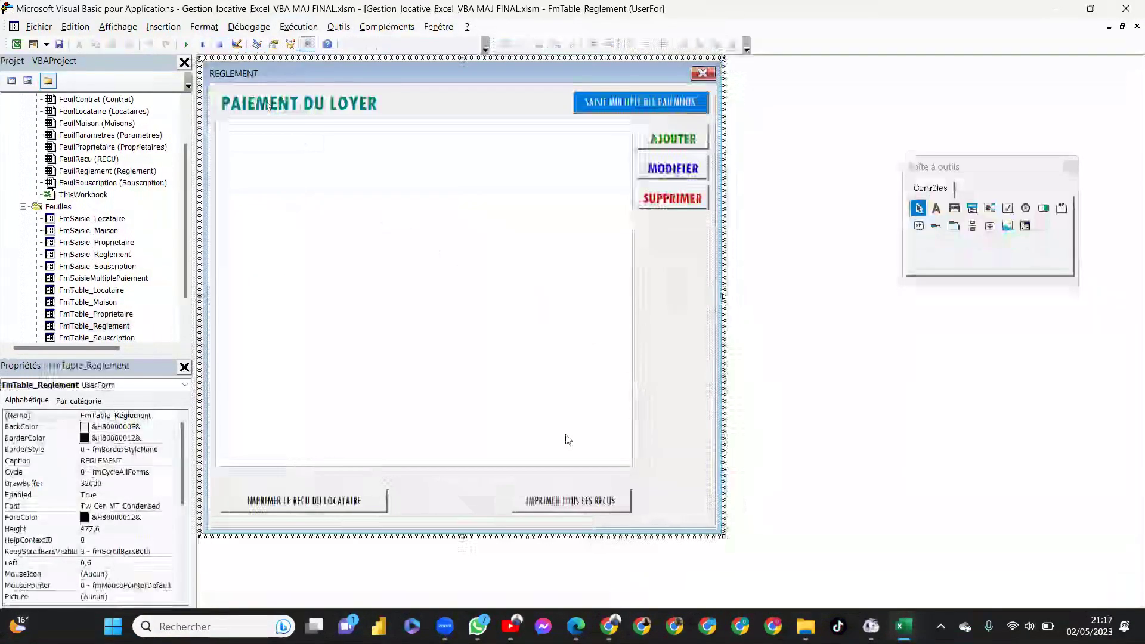
double_click(543, 507)
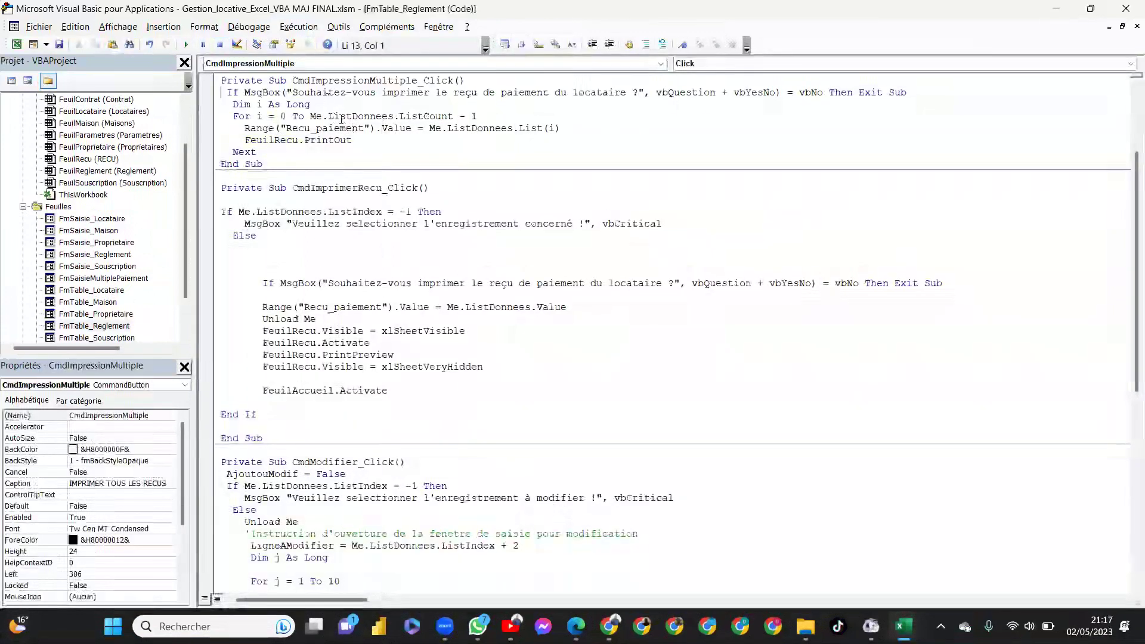
Add a FeuilRecu.Activate statement as a new line inside the For loop
double_click(279, 138)
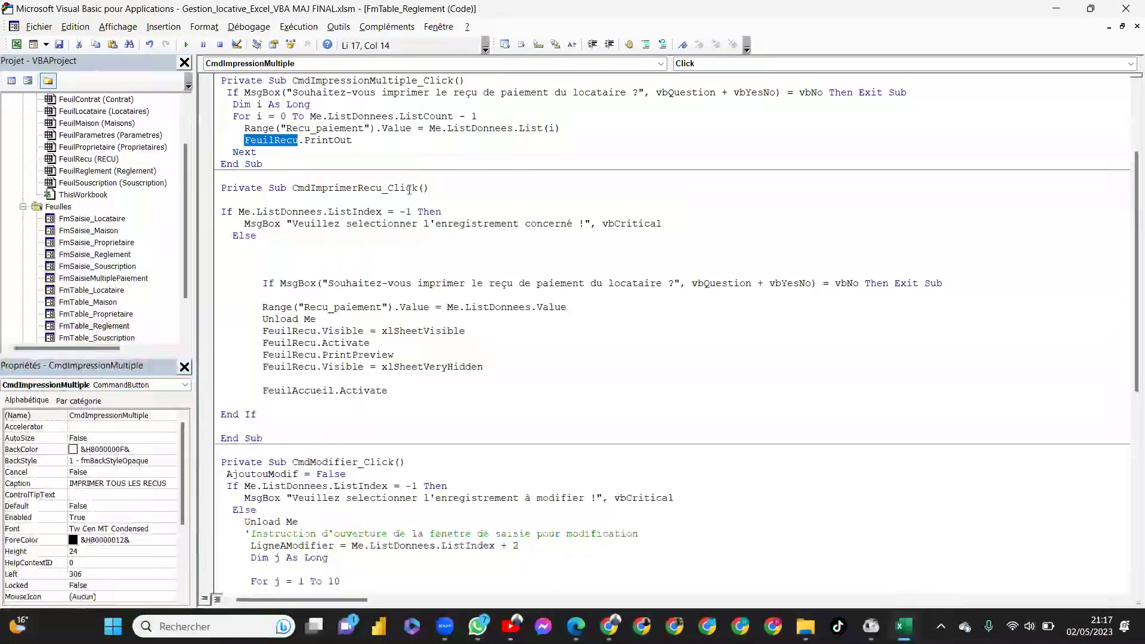
click(501, 119)
key(Return)
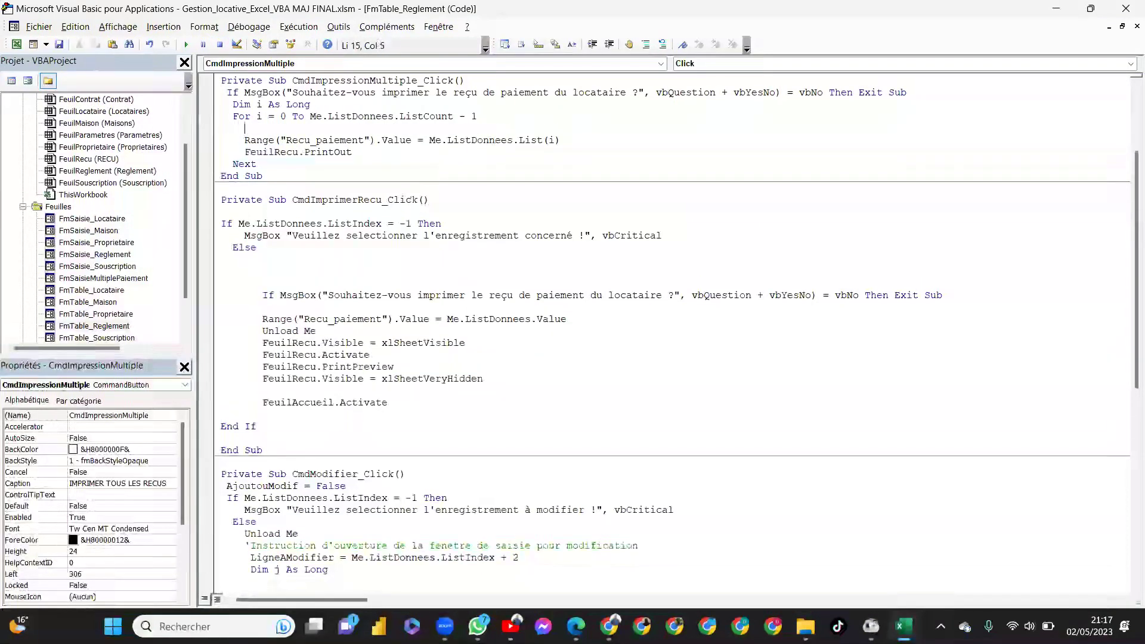
text(FeuilRecu.)
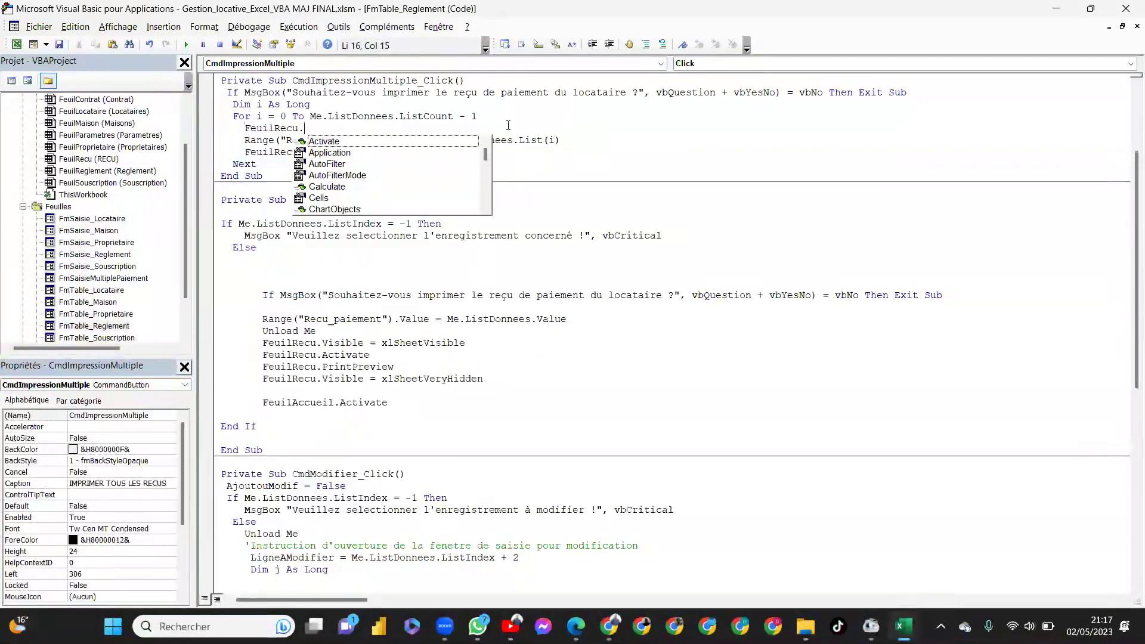
key(Tab)
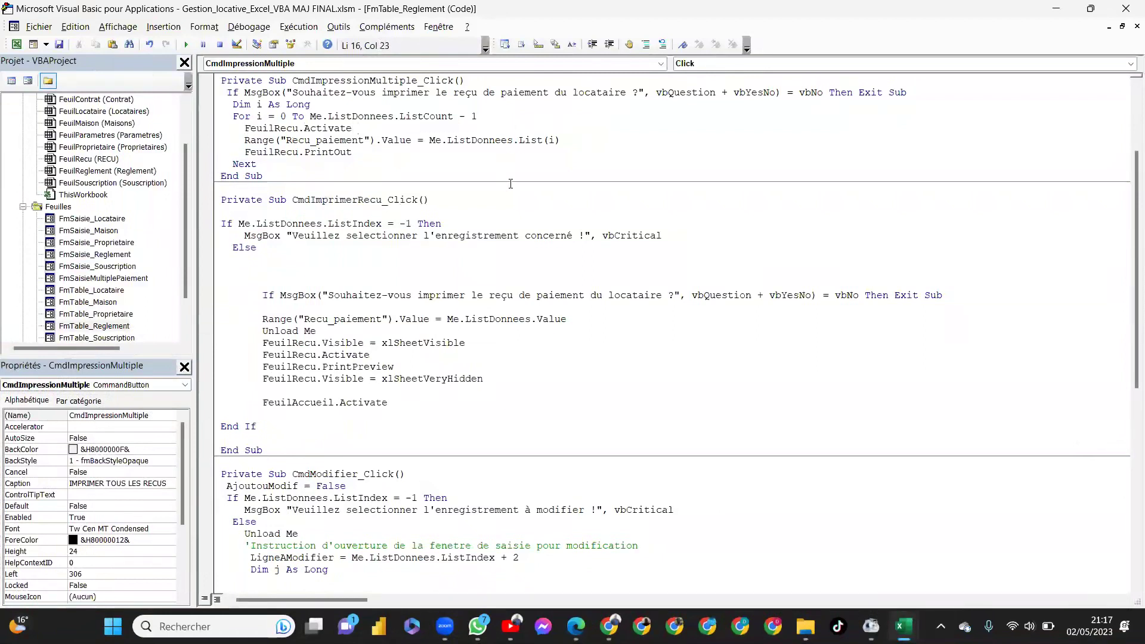
Copy the FeuilRecu.Visible = xlSheetVisible line to just above the For loop
drag(467, 343, 262, 342)
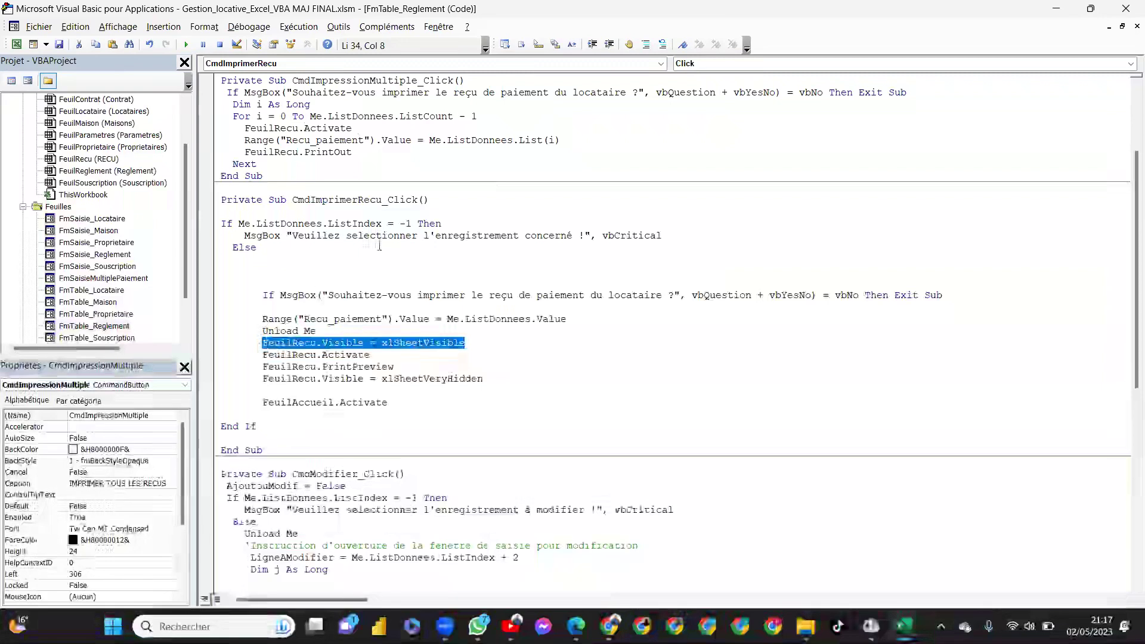
click(322, 104)
key(Return)
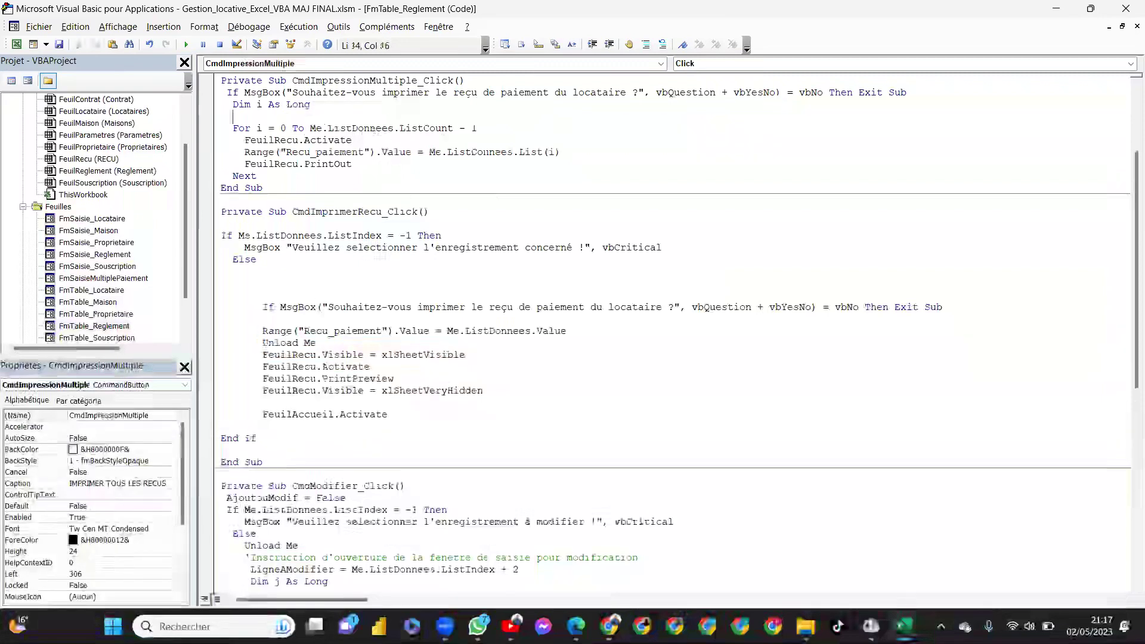
text(FeuilRecu.Visible = xlSheetVisible)
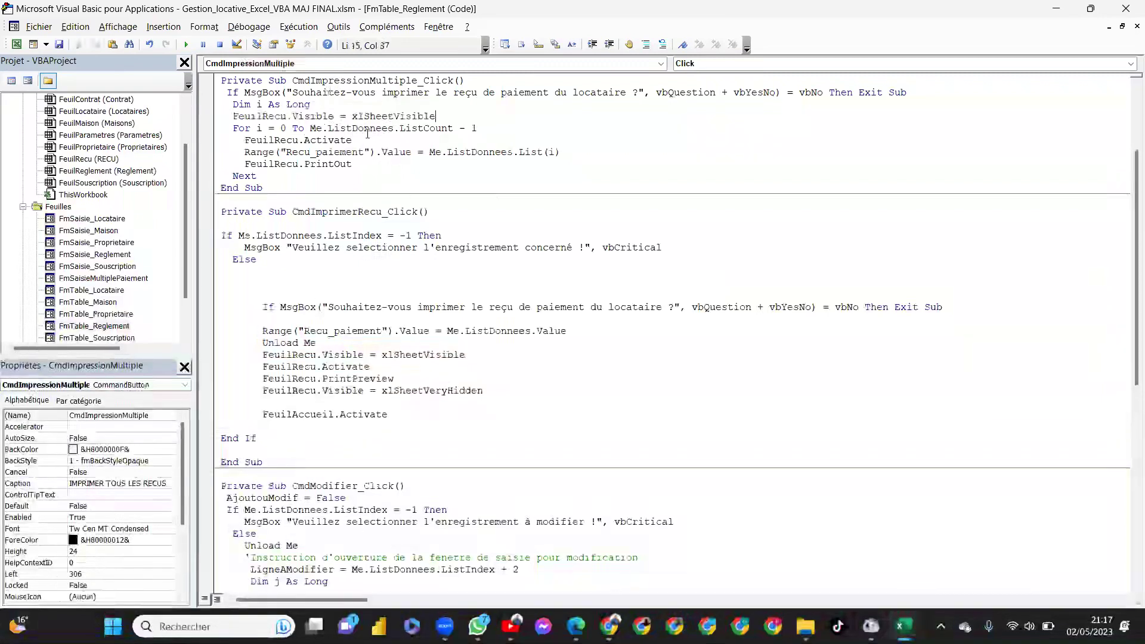
Put FeuilRecu.Visible = xlSheetVeryHidden after Next and delete the FeuilRecu.Activate line
drag(494, 391, 264, 392)
key(ctrl+c)
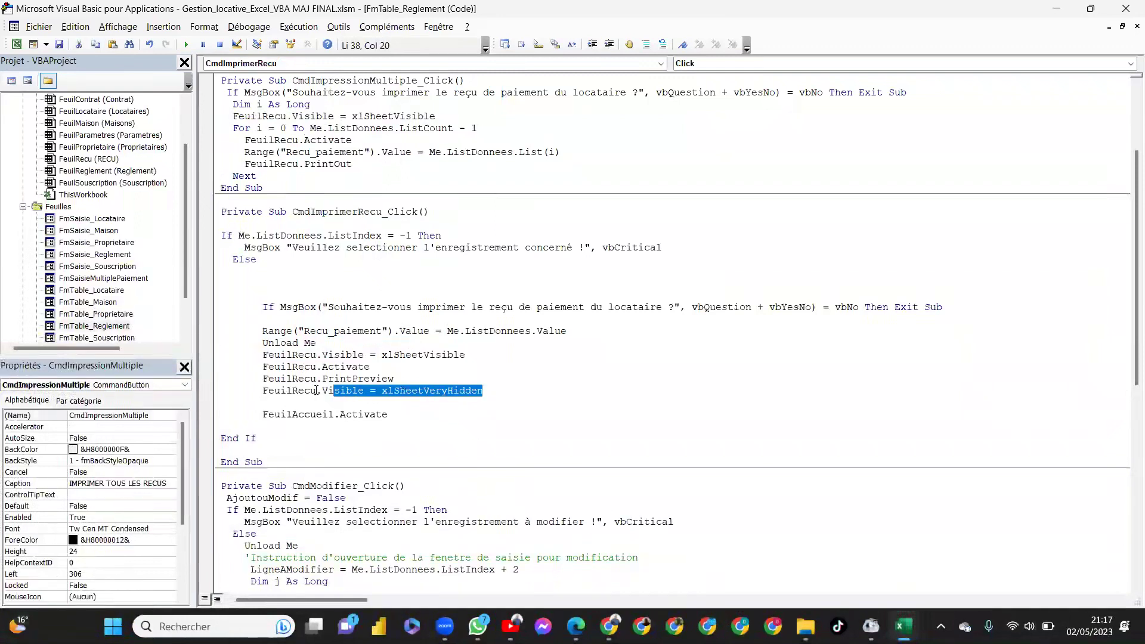
click(299, 176)
key(Return)
key(ctrl+v)
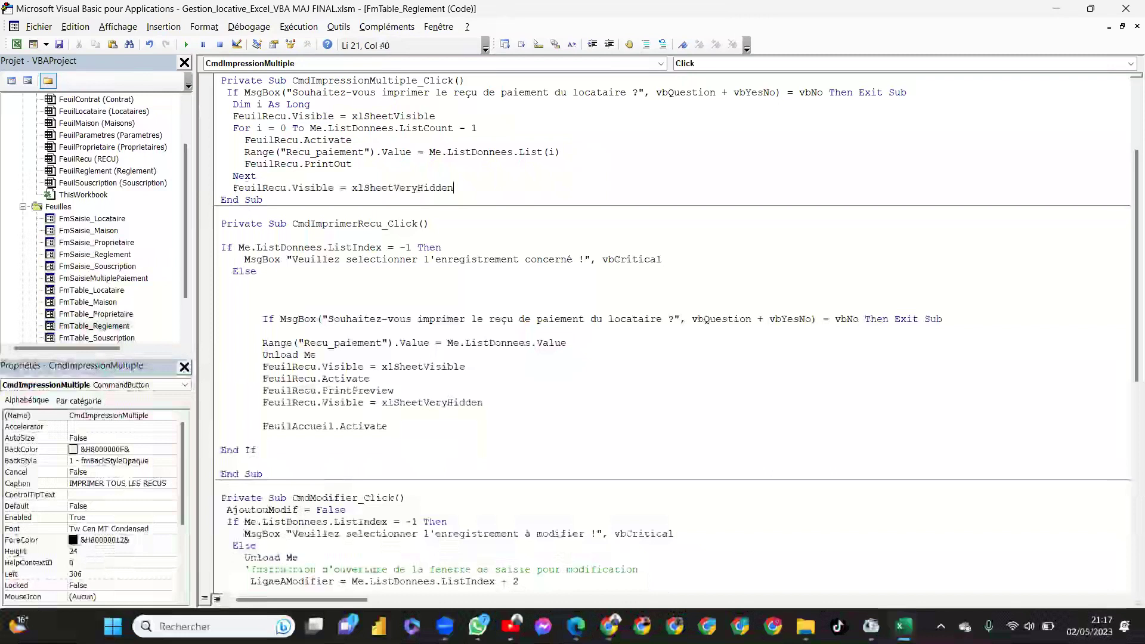
drag(364, 140, 222, 139)
key(Delete)
key(Delete)
Return to the workbook, open the REGLEMENT form, and dismiss the single-receipt no-record warning
click(371, 235)
click(16, 44)
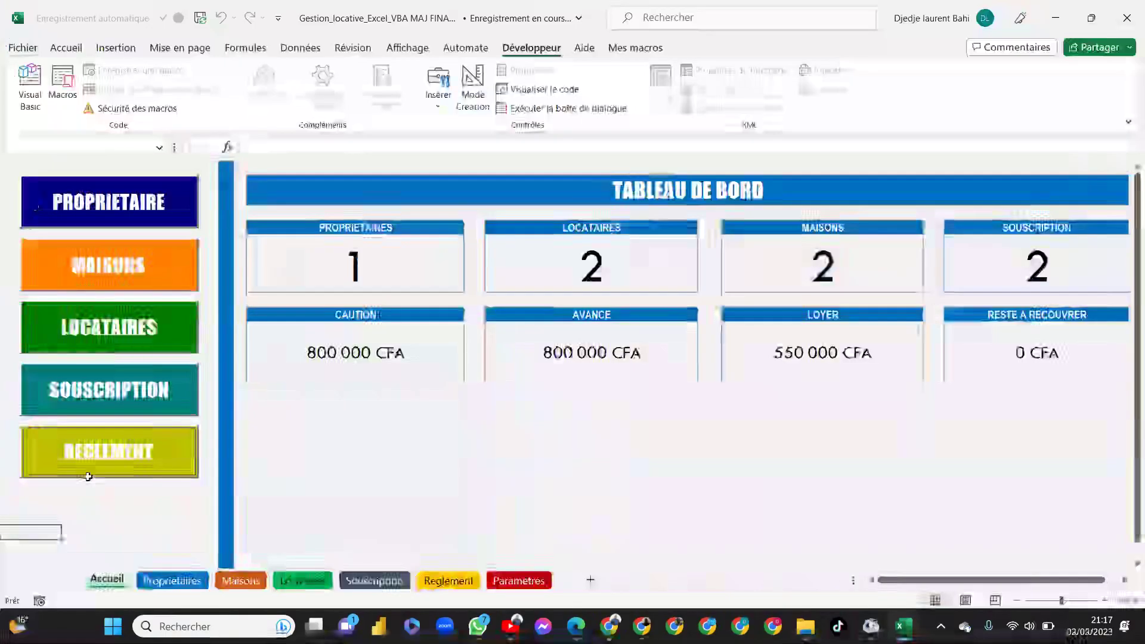
click(84, 471)
click(409, 507)
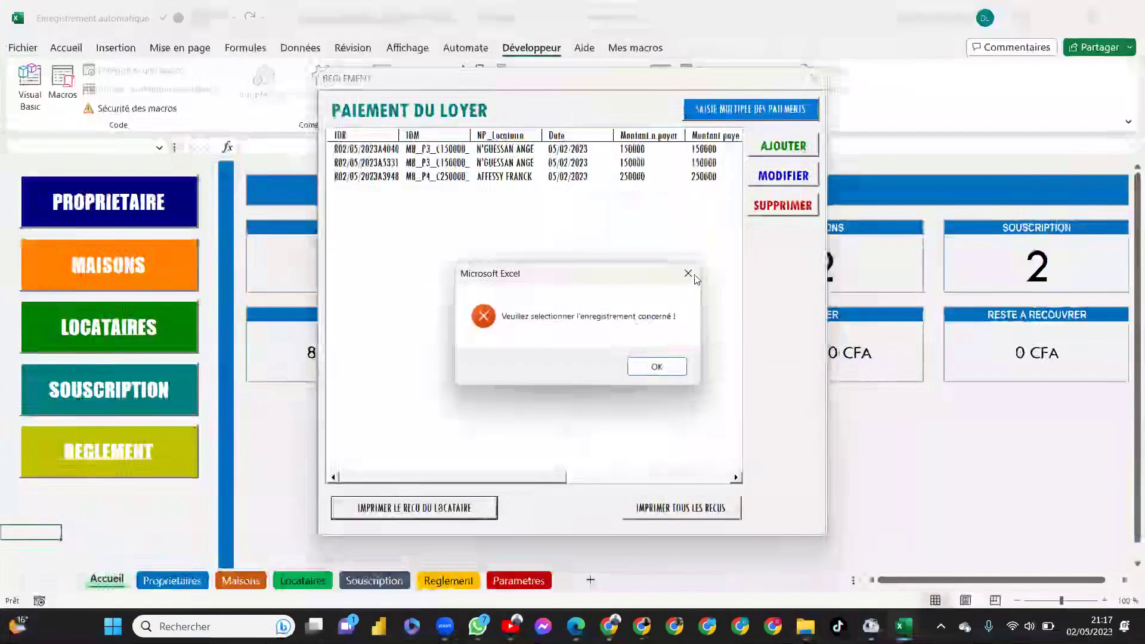
click(654, 366)
Print all receipts, saving the PDFs as 1, 2 and 3, then close the form
click(669, 507)
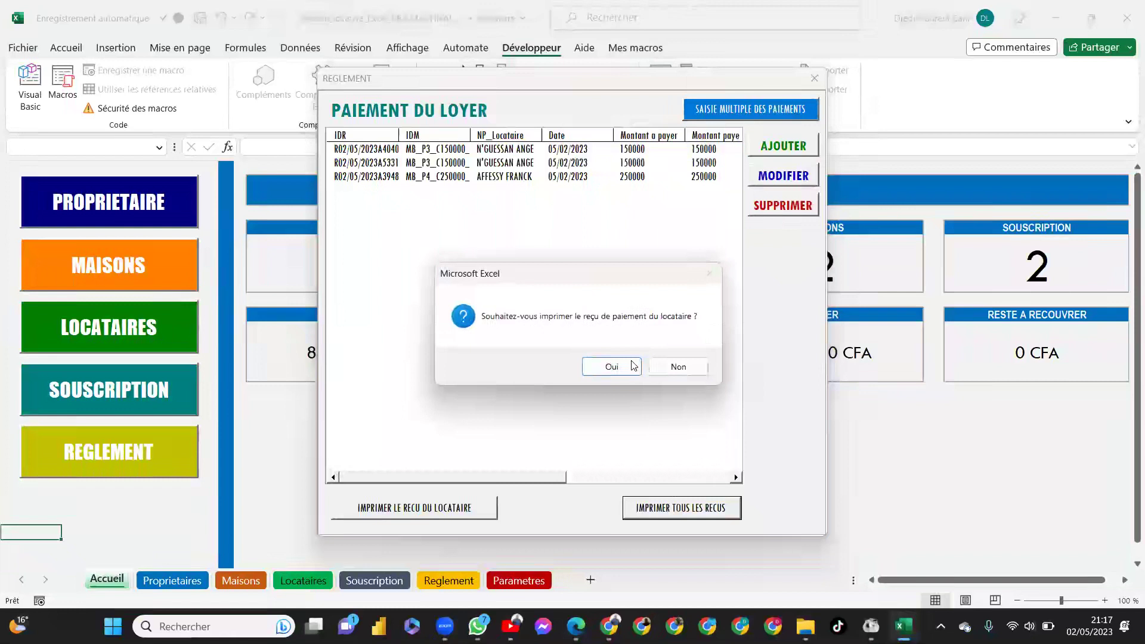
click(631, 366)
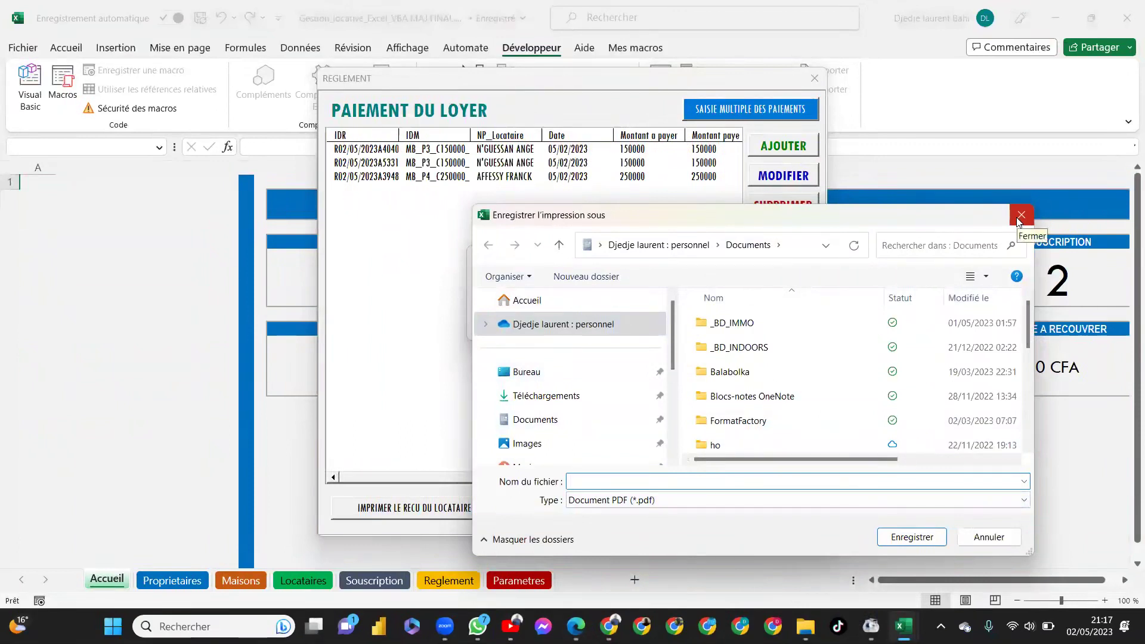
text(1)
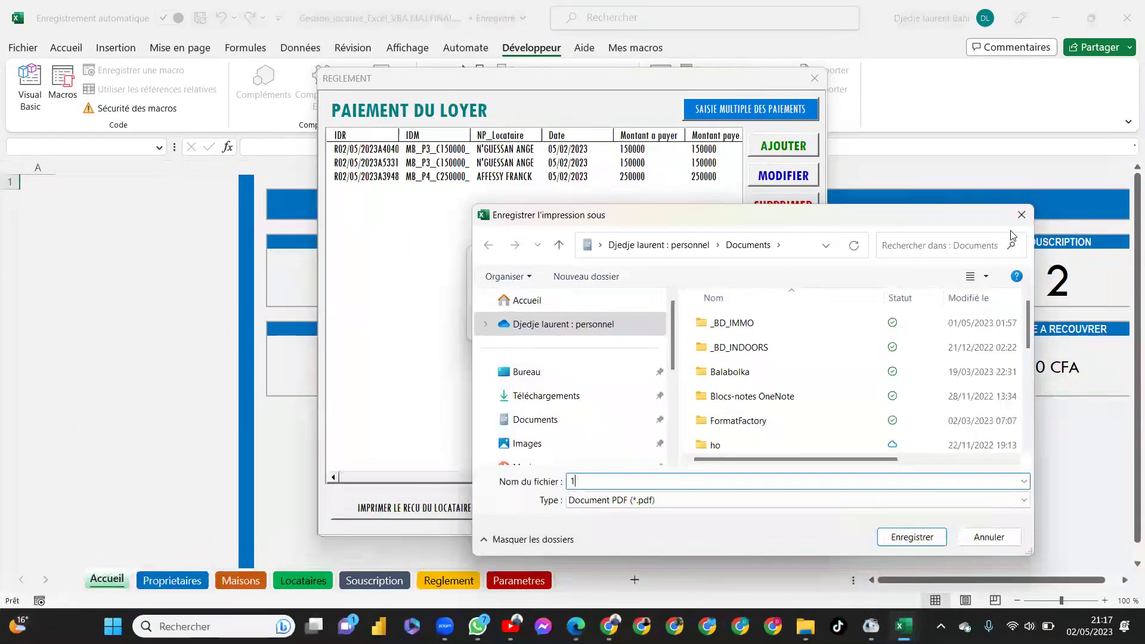
click(930, 537)
text(2)
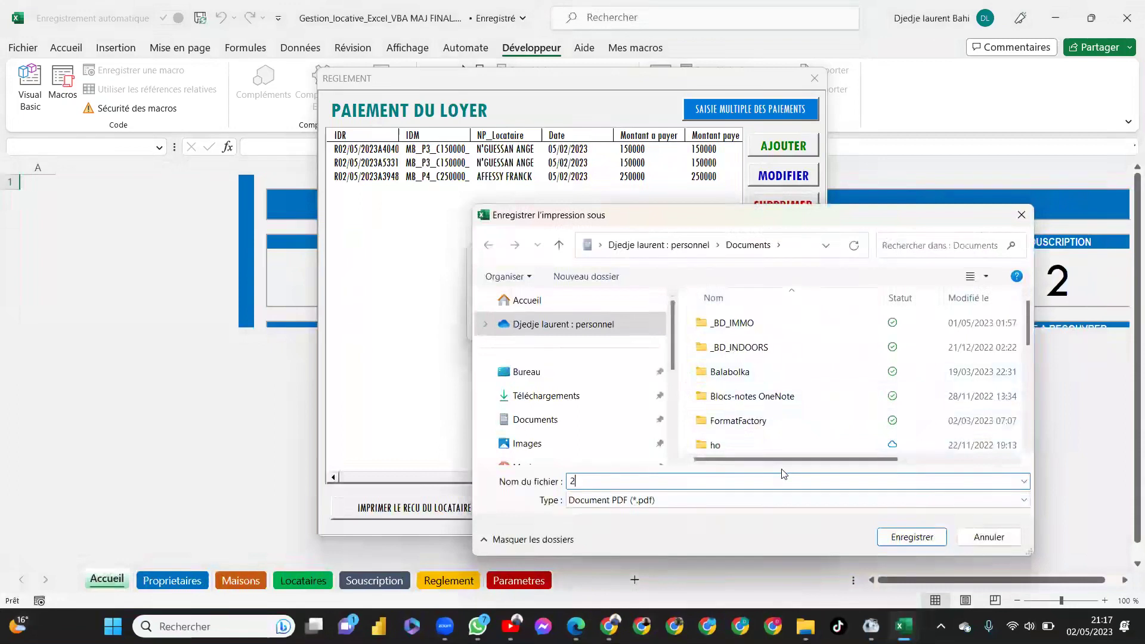
click(921, 538)
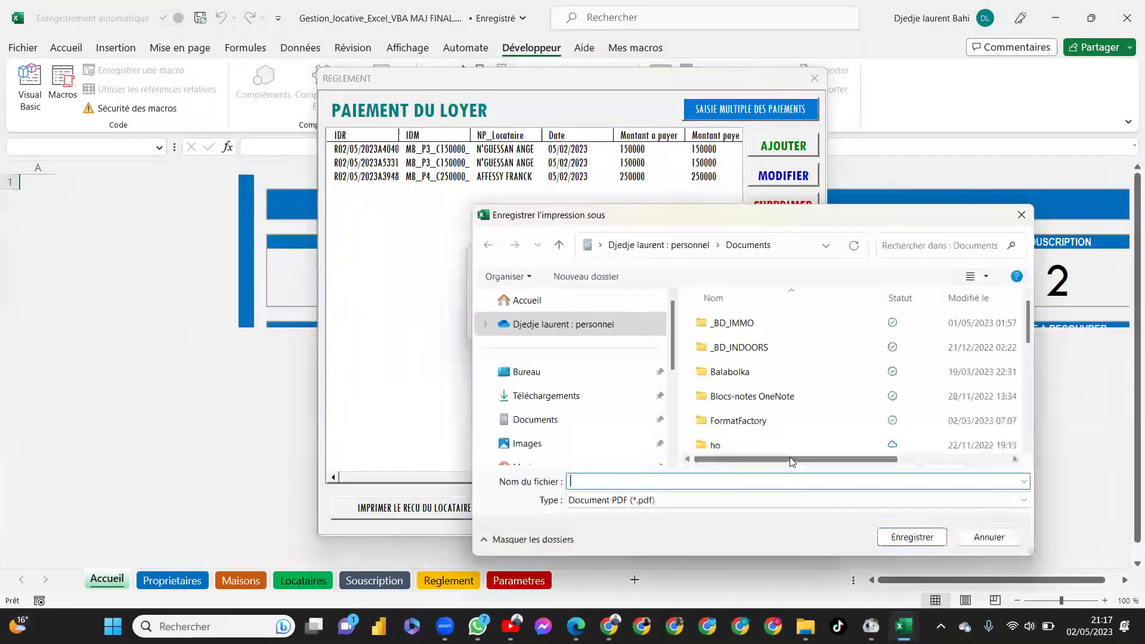
text(3)
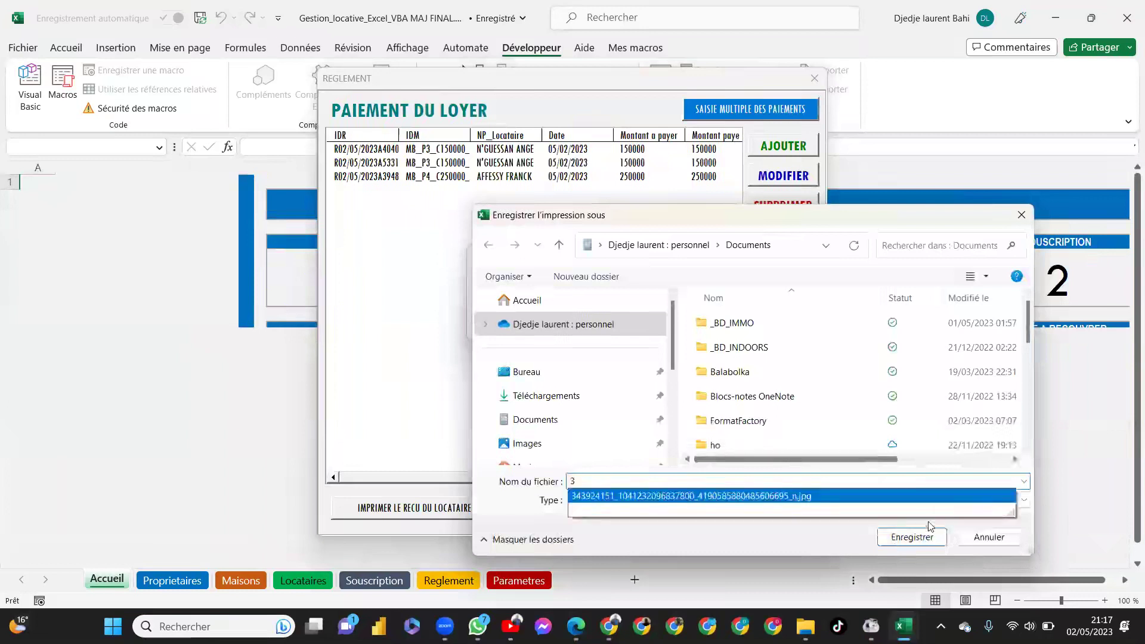
click(921, 534)
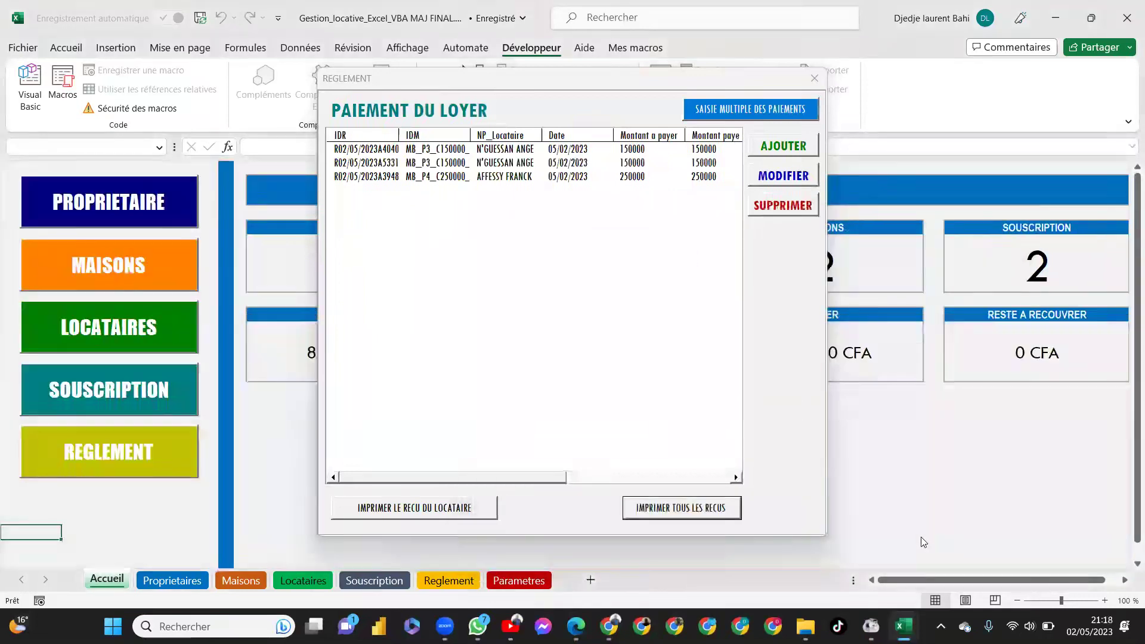
click(815, 83)
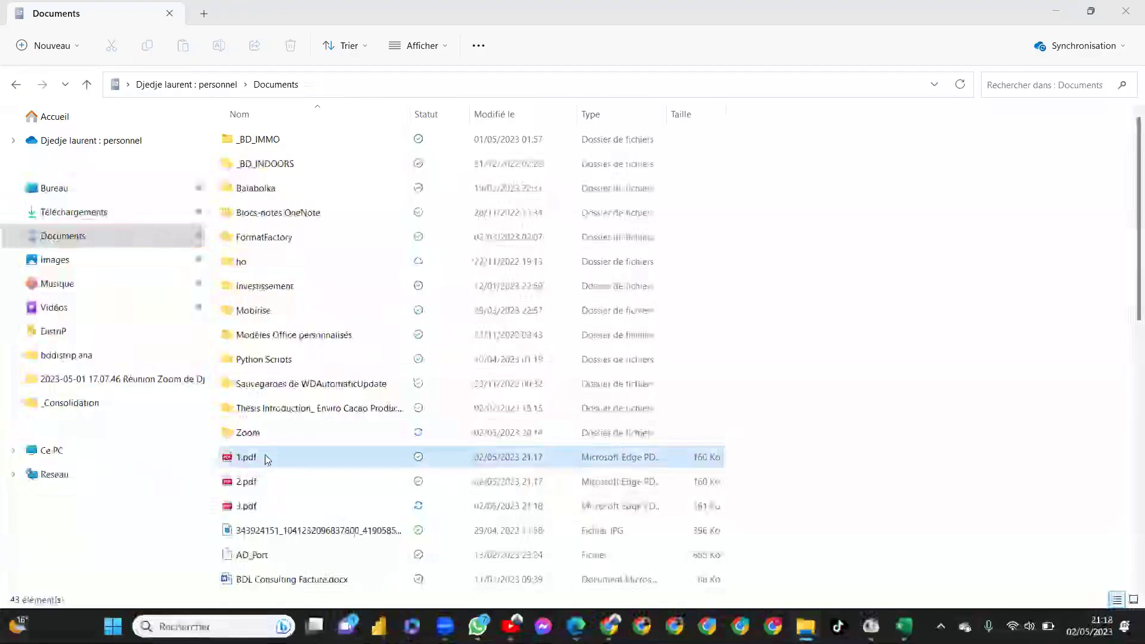
Open 1.pdf and 2.pdf from Documents in Edge to check the June 150 000 CFA receipts
click(265, 456)
double_click(265, 457)
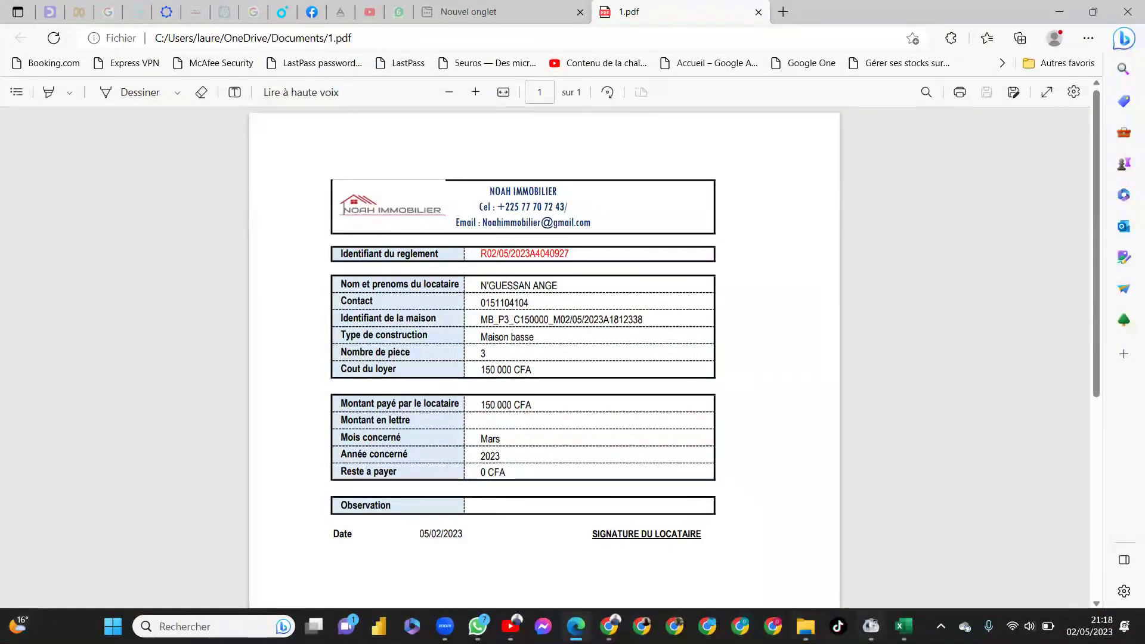
mouse_move(805, 626)
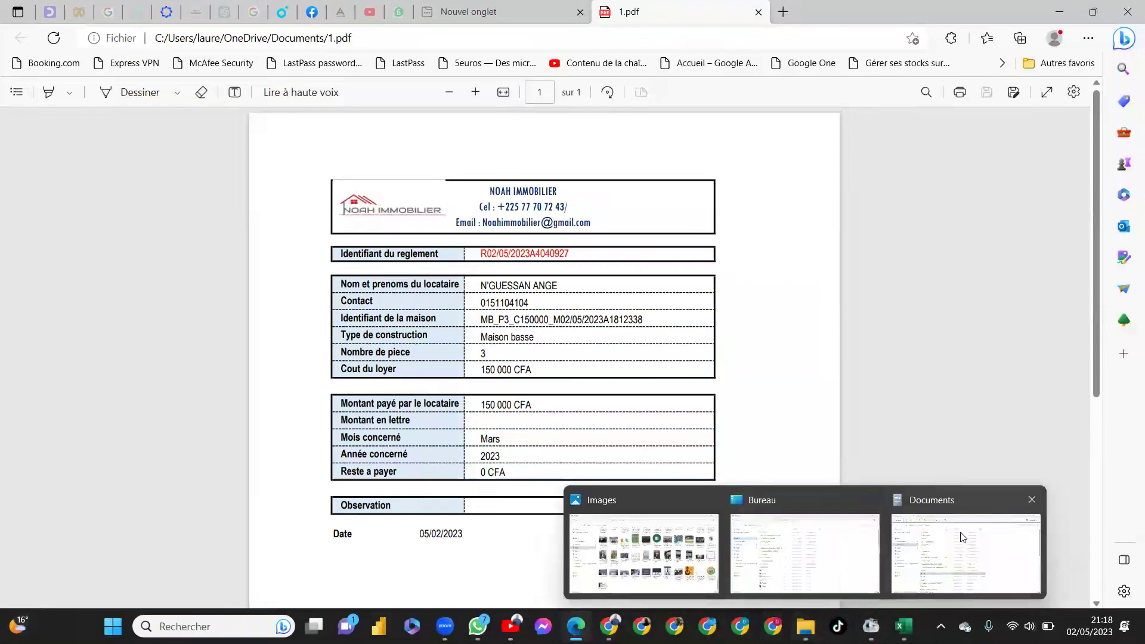
click(961, 537)
click(390, 481)
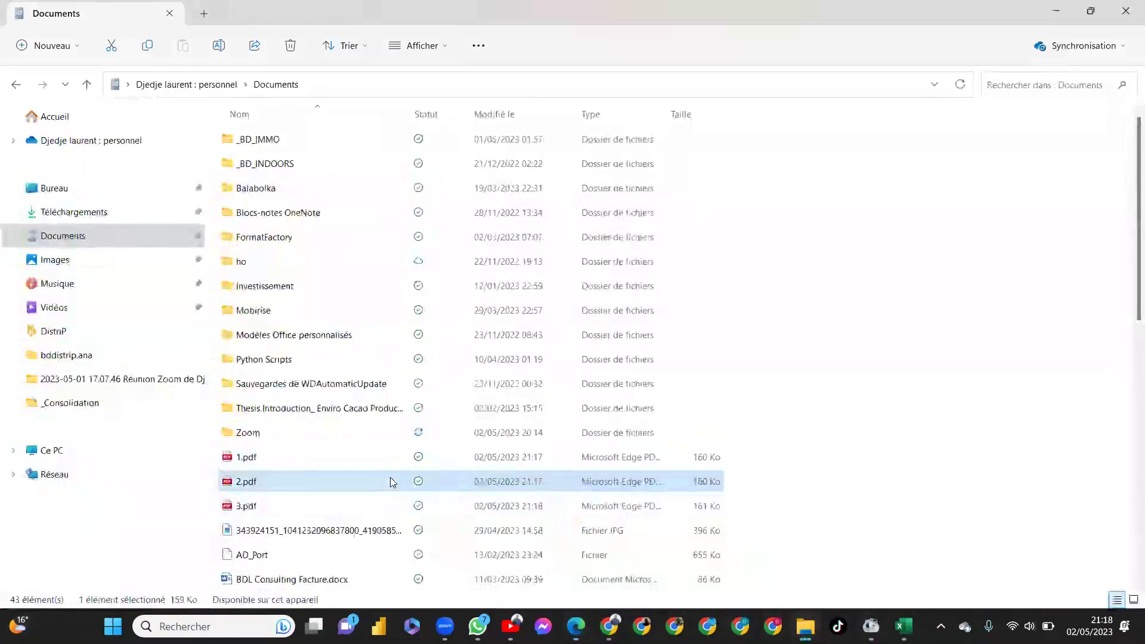
double_click(389, 481)
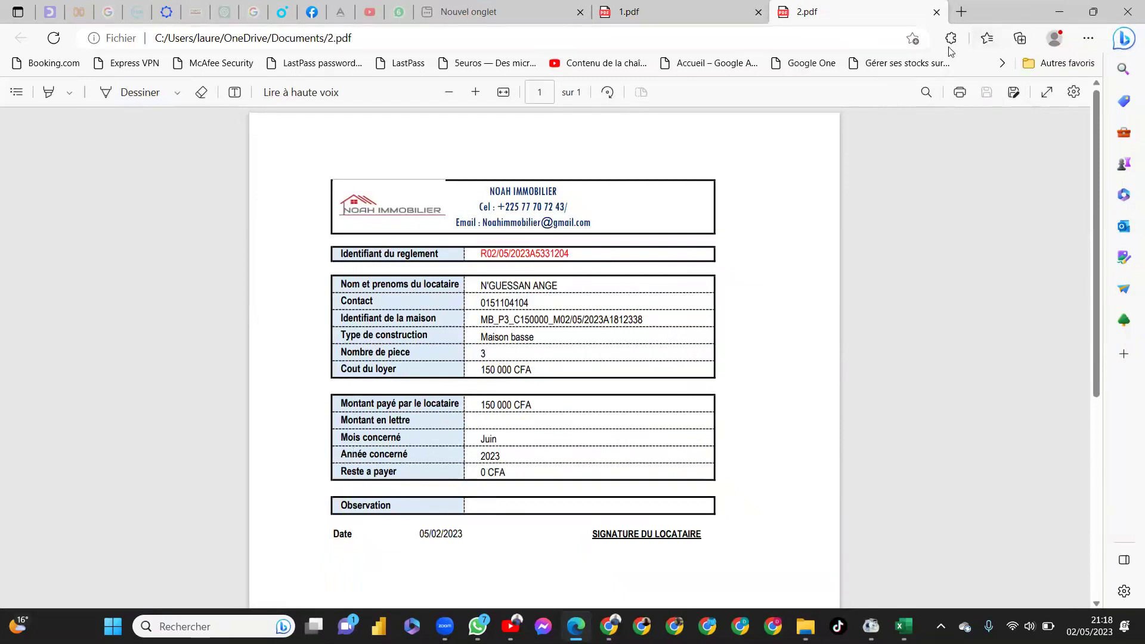
click(1057, 13)
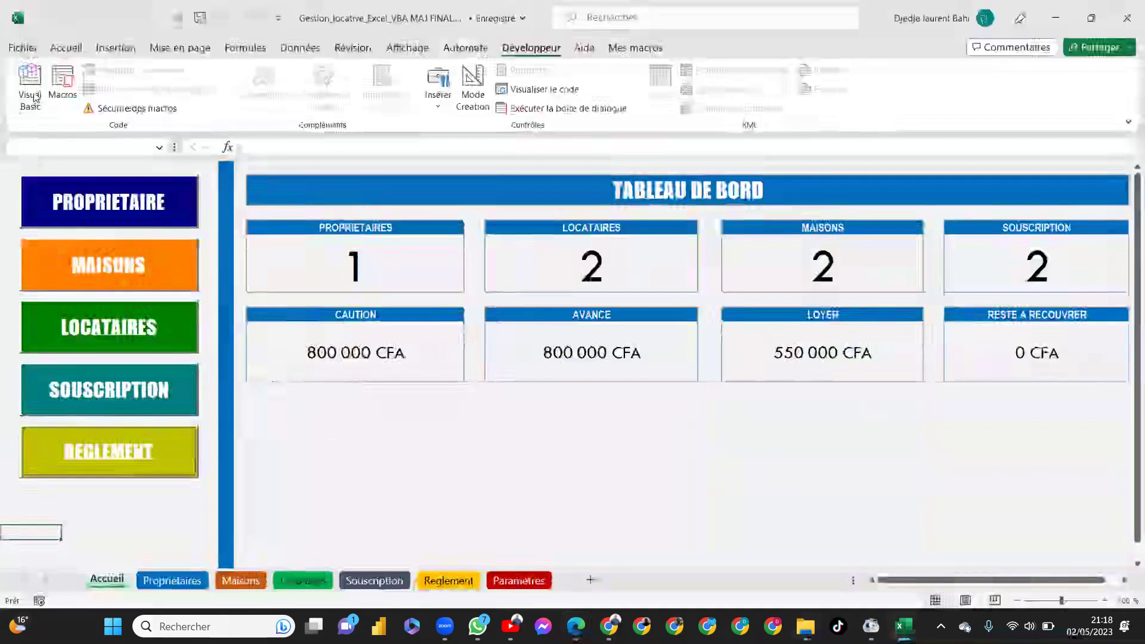
Reopen FmTable_Reglement's code and briefly add then remove a parenthesis after FeuilRecu.PrintOut
key(alt+F11)
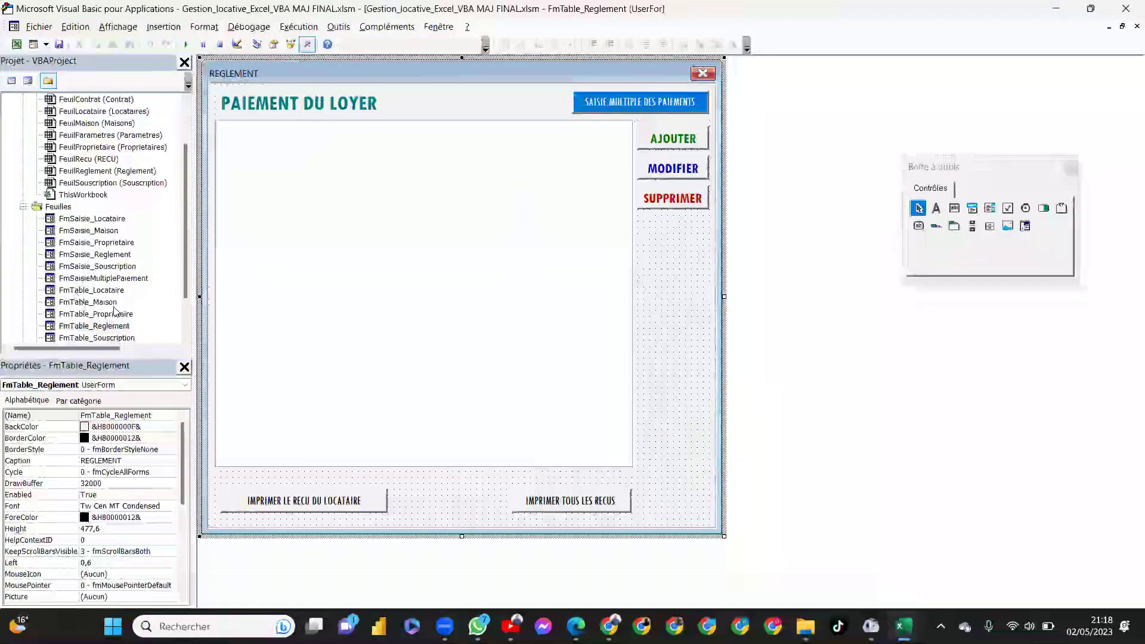
drag(182, 276, 182, 307)
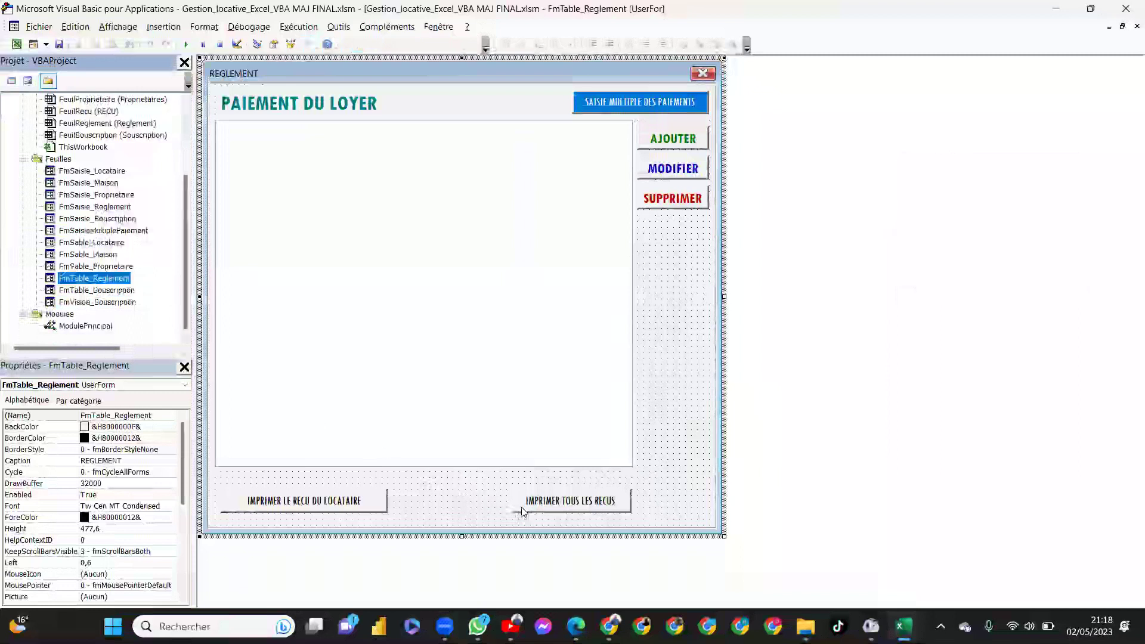
double_click(530, 500)
click(376, 153)
text(()
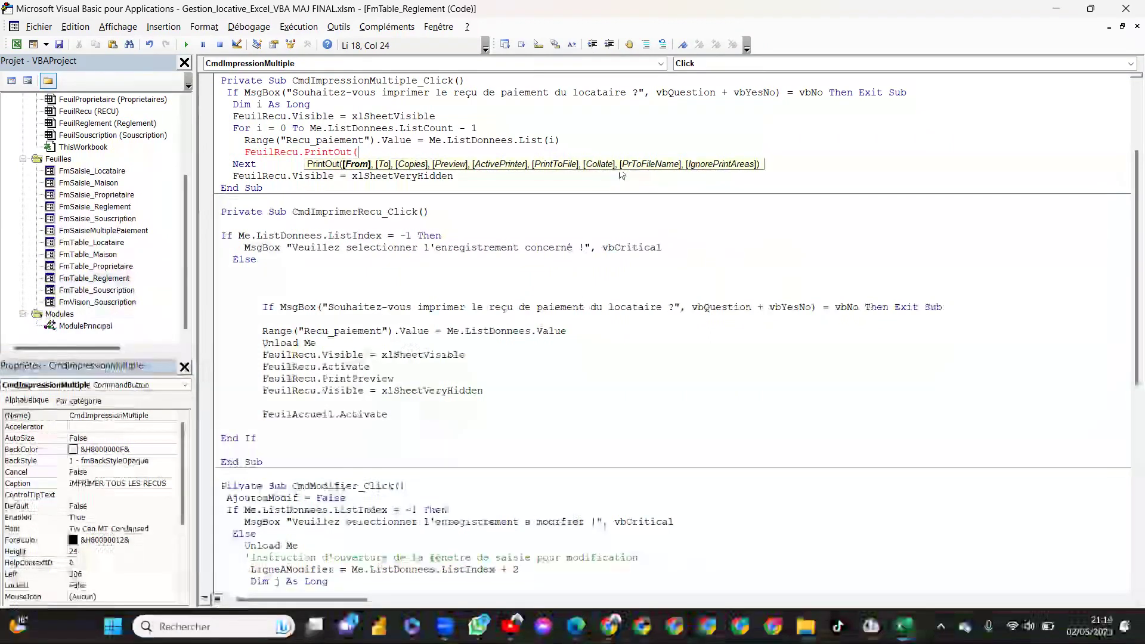
key(BackSpace)
click(419, 247)
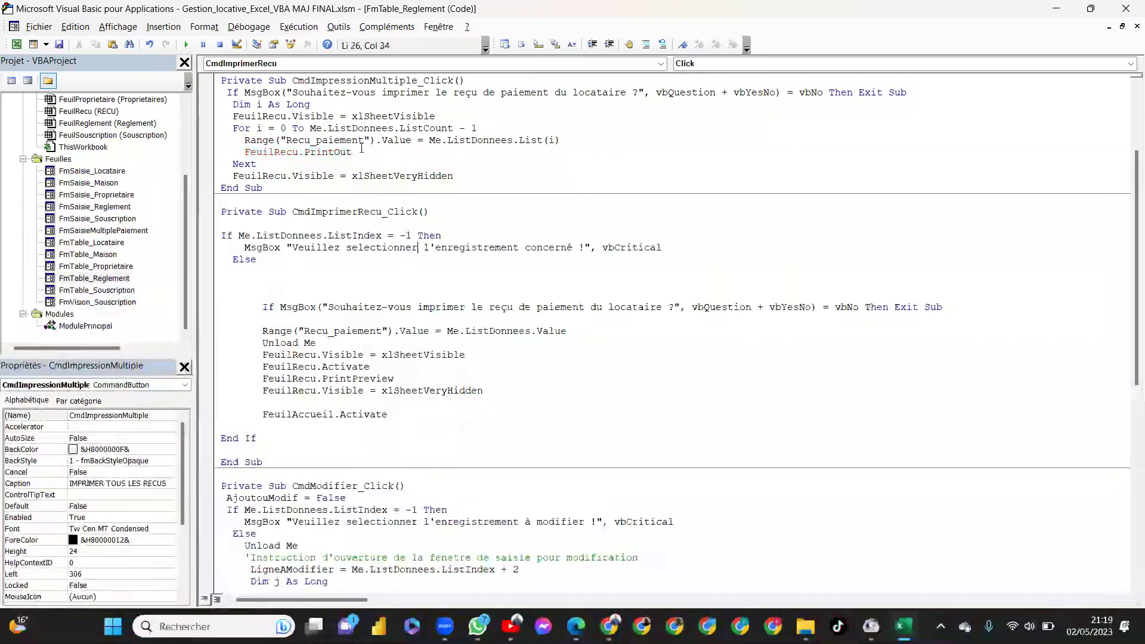